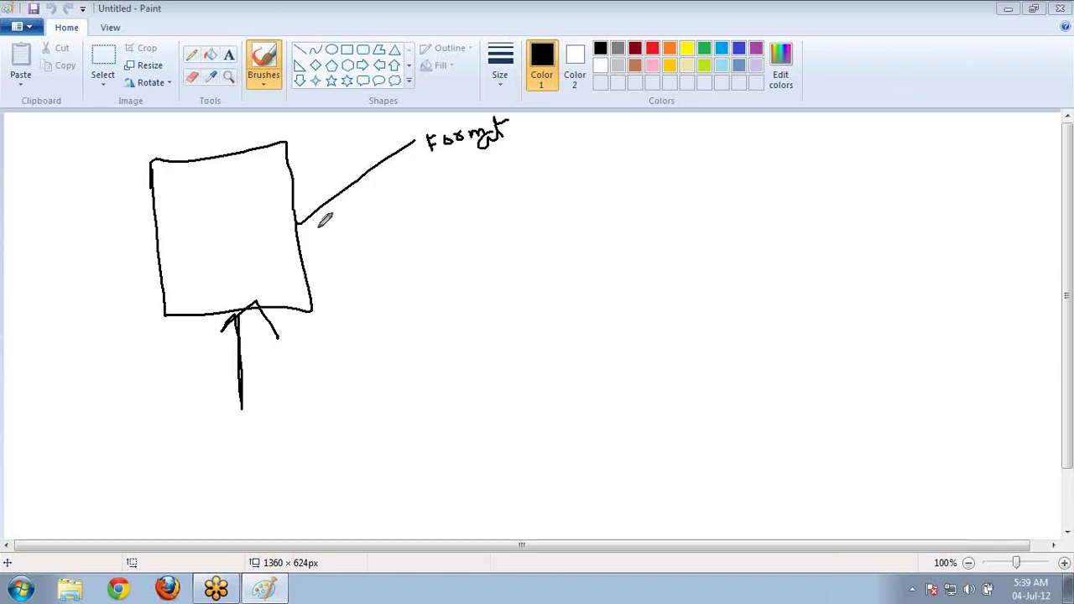
# Extend the box sketch with a branch line labelled Data and a handwritten .RDL with an arrow pointing up to Format
pyautogui.moveTo(300, 223)
pyautogui.mouseDown()
pyautogui.moveTo(478, 250)
pyautogui.moveTo(497, 228)
pyautogui.moveTo(481, 256)
pyautogui.moveTo(502, 237)
pyautogui.moveTo(505, 212)
pyautogui.moveTo(514, 225)
pyautogui.moveTo(530, 217)
pyautogui.moveTo(509, 227)
pyautogui.mouseUp()
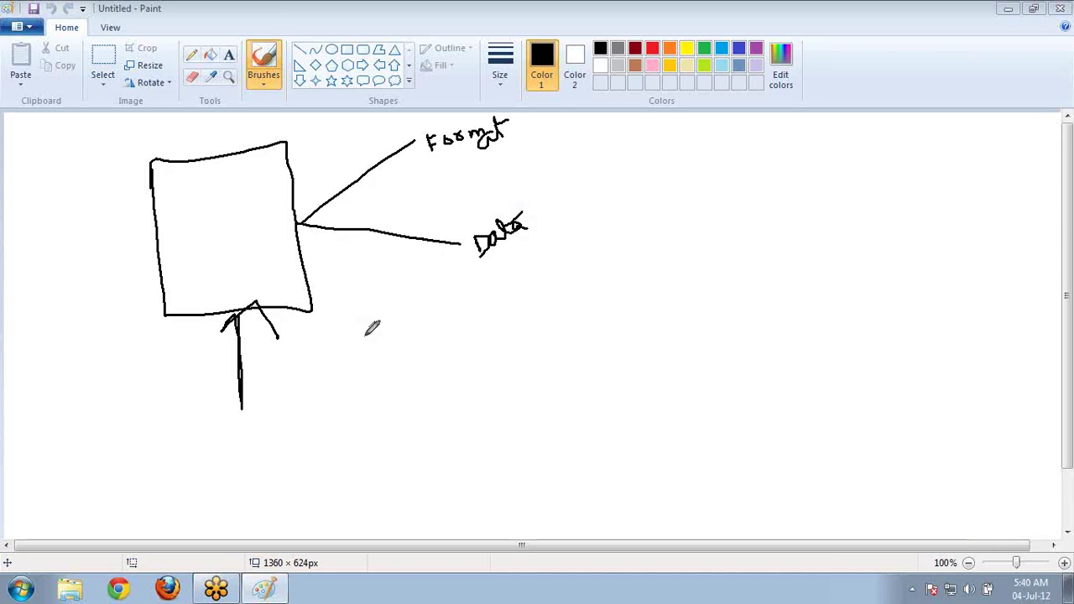
pyautogui.click(397, 331)
pyautogui.moveTo(404, 335)
pyautogui.mouseDown()
pyautogui.moveTo(404, 318)
pyautogui.moveTo(420, 335)
pyautogui.moveTo(437, 321)
pyautogui.moveTo(424, 331)
pyautogui.moveTo(460, 328)
pyautogui.mouseUp()
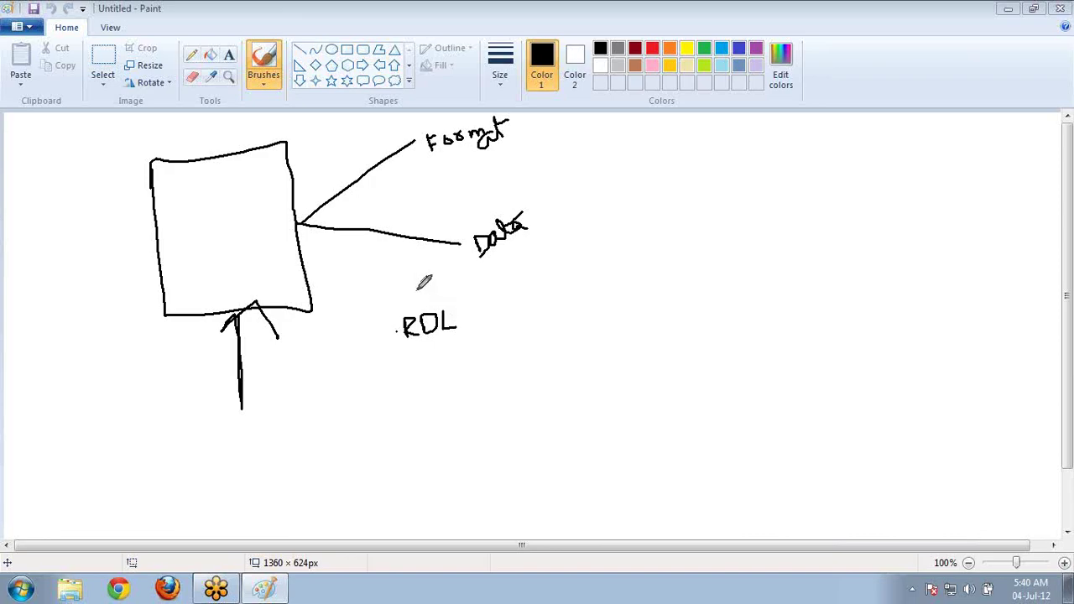
pyautogui.moveTo(418, 297)
pyautogui.mouseDown()
pyautogui.moveTo(461, 137)
pyautogui.moveTo(436, 175)
pyautogui.mouseUp()
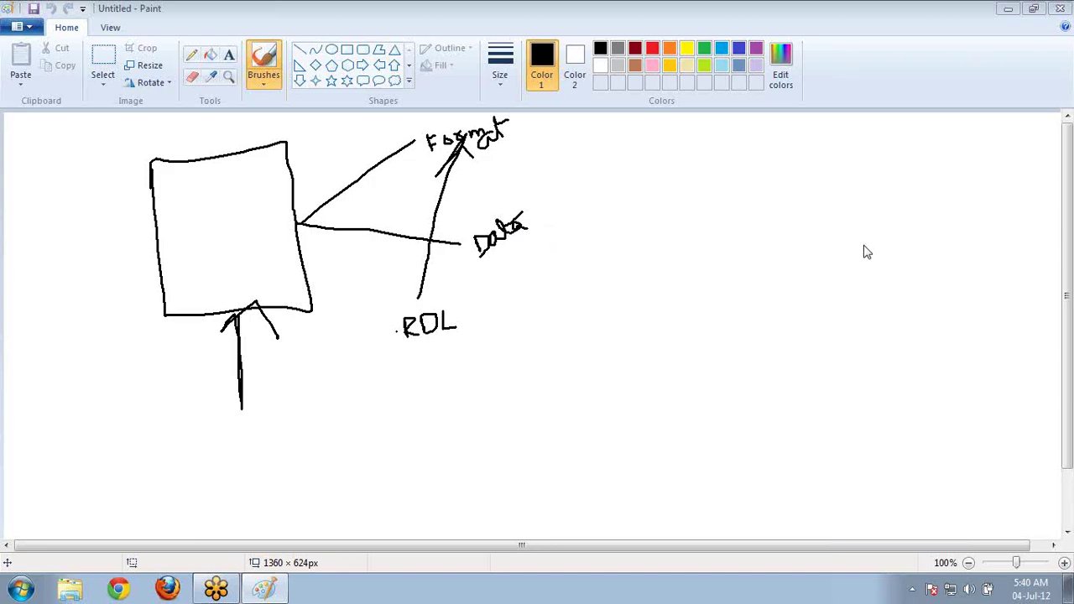
# Close the Paint drawing and open SQL Server Configuration Manager from the SQL Server 2008 configuration tools
pyautogui.rightClick(644, 15)
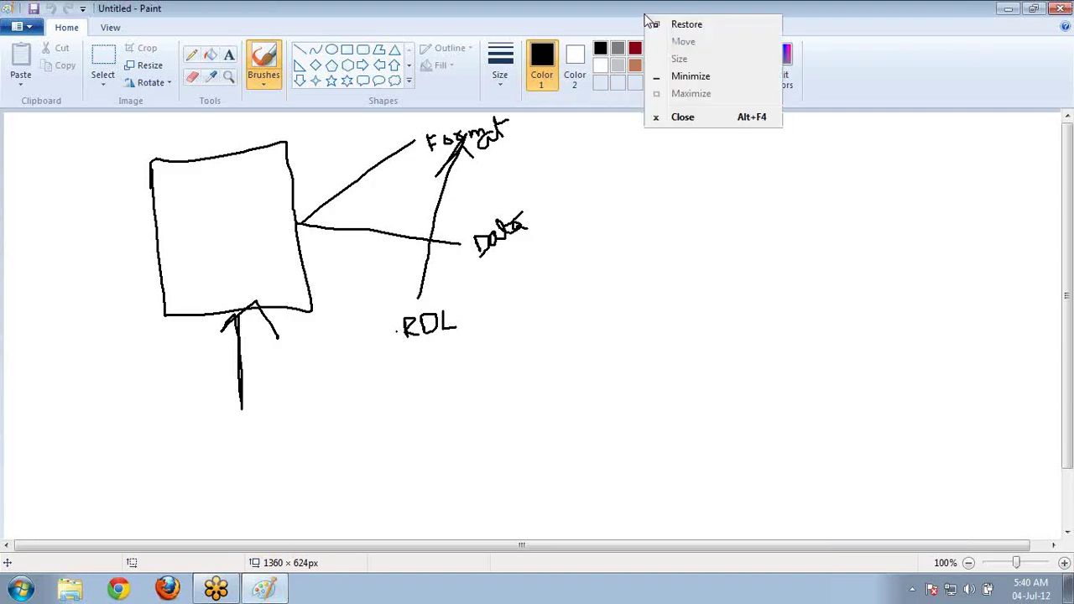
pyautogui.click(684, 116)
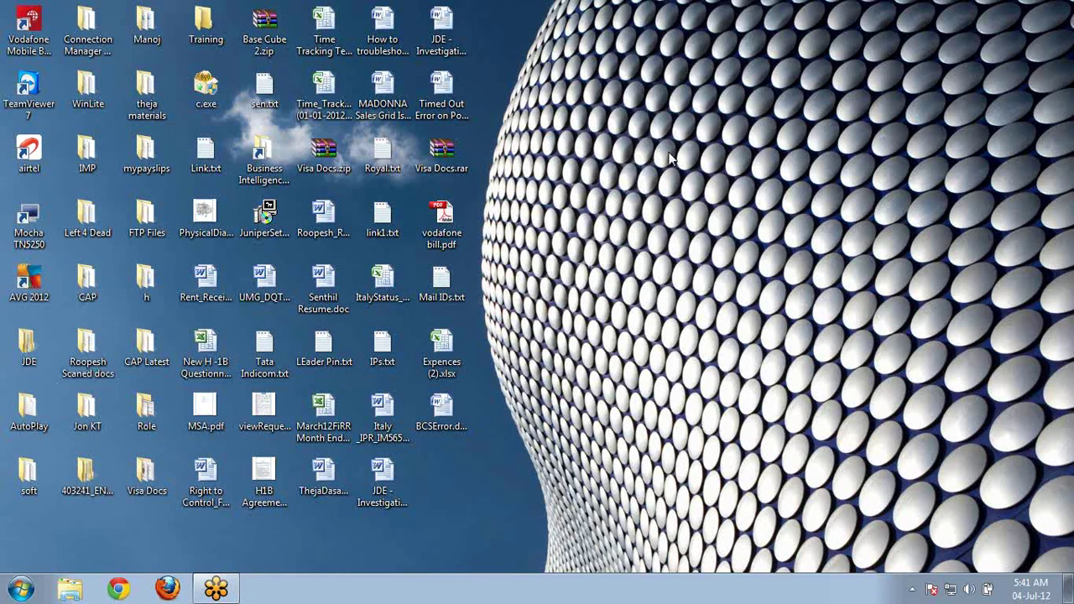
pyautogui.click(22, 591)
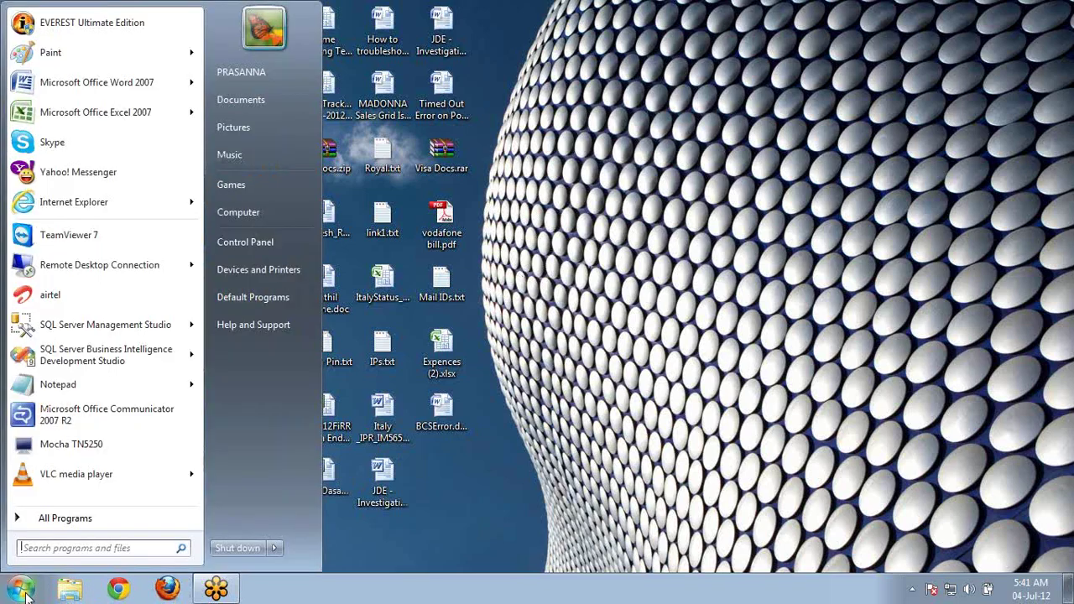
pyautogui.click(78, 516)
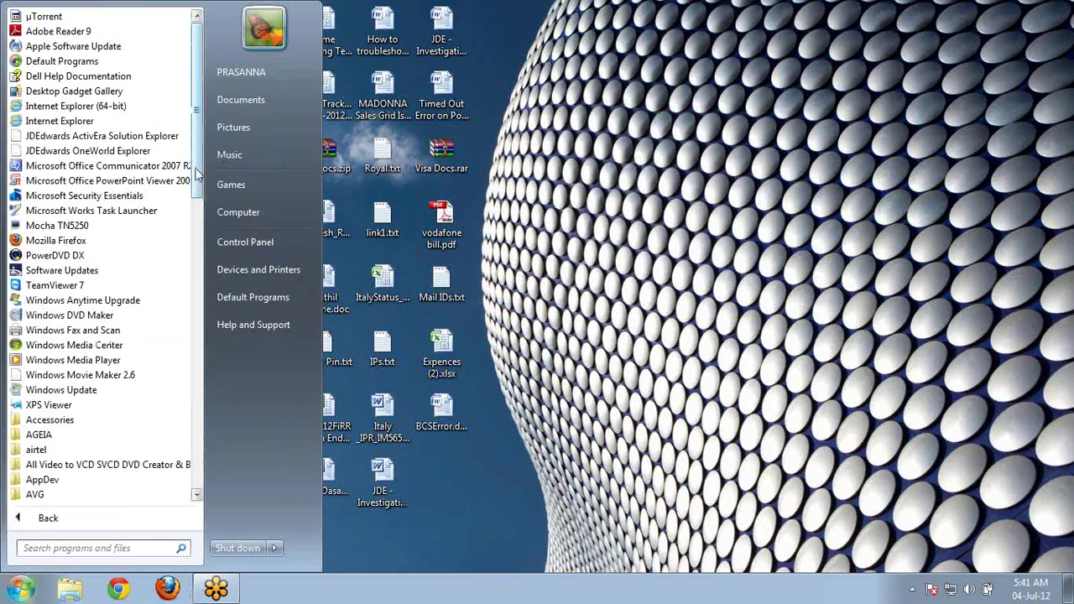
pyautogui.moveTo(197, 177); pyautogui.dragTo(217, 350)
pyautogui.click(148, 404)
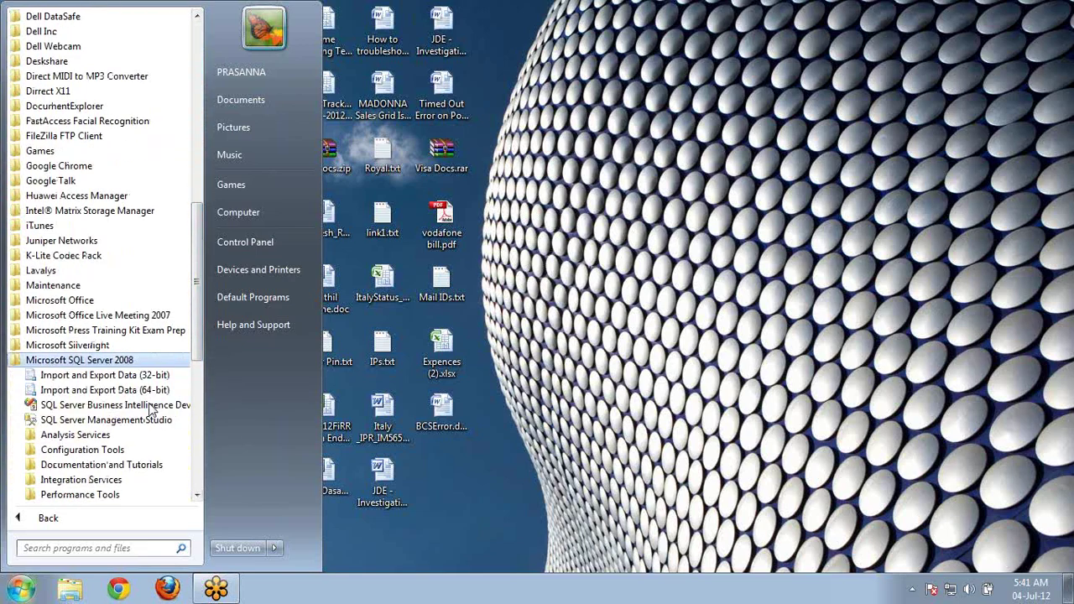
pyautogui.click(74, 452)
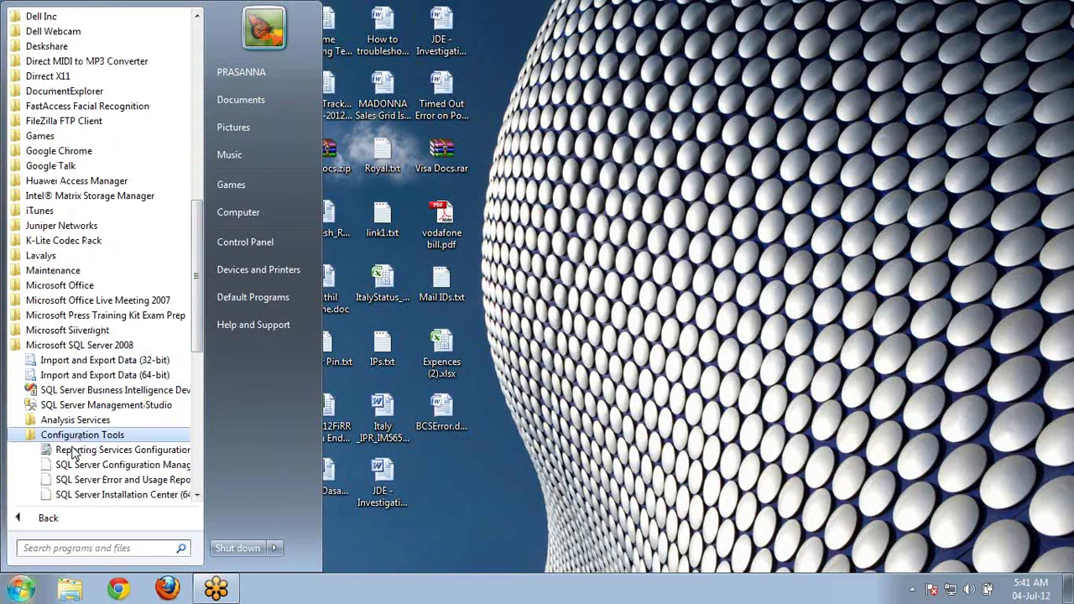
pyautogui.click(93, 467)
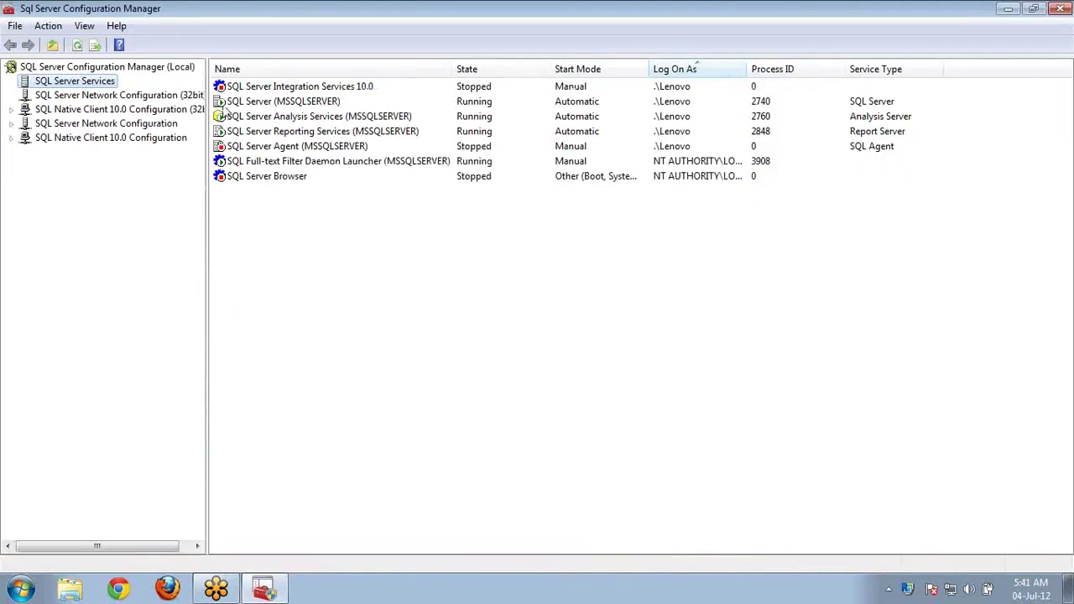
# Check the state of the SQL Server Reporting Services (MSSQLSERVER) service and close the configuration manager
pyautogui.click(291, 134)
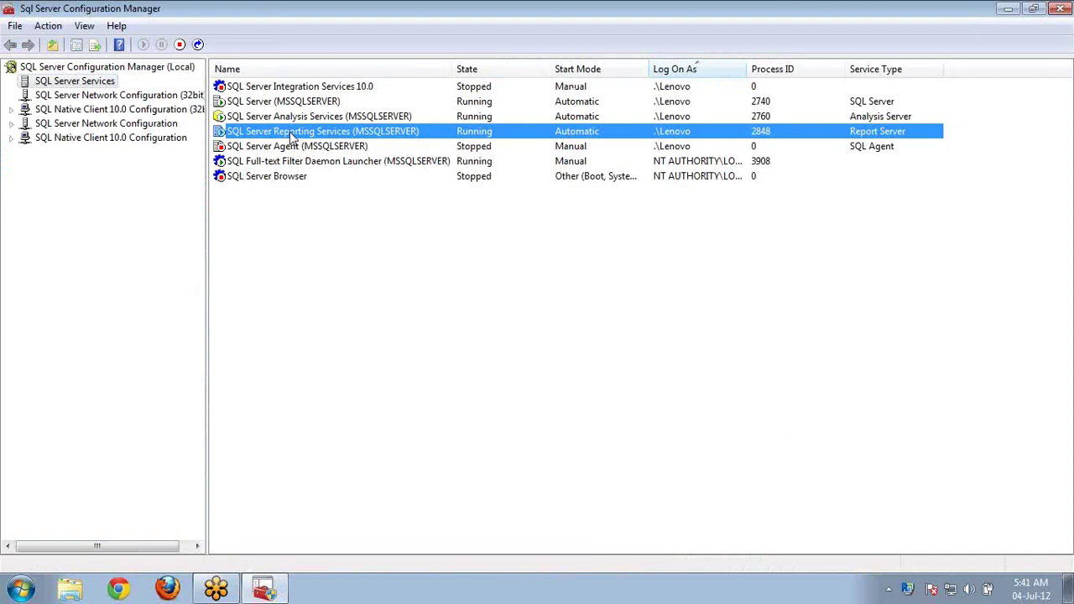
pyautogui.rightClick(417, 17)
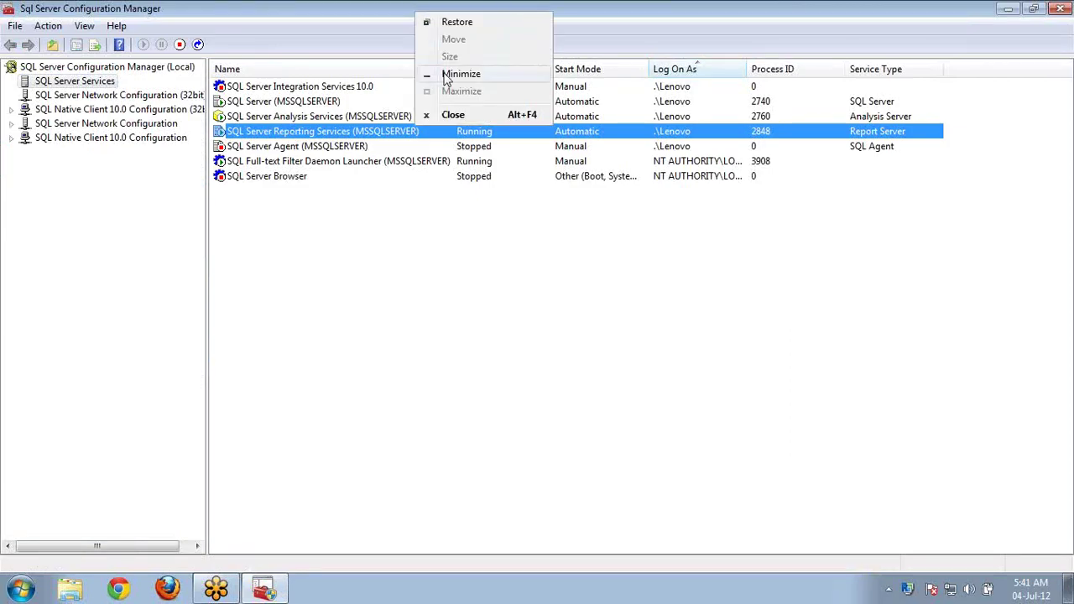
pyautogui.click(453, 111)
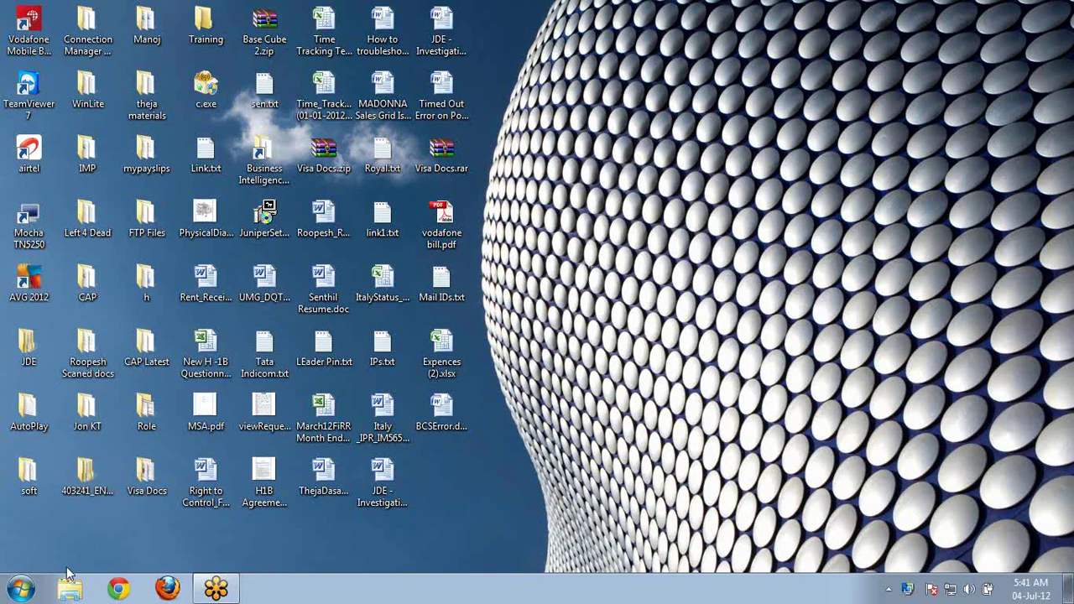
# Launch SQL Server Business Intelligence Development Studio from the Microsoft SQL Server 2008 program group
pyautogui.click(22, 590)
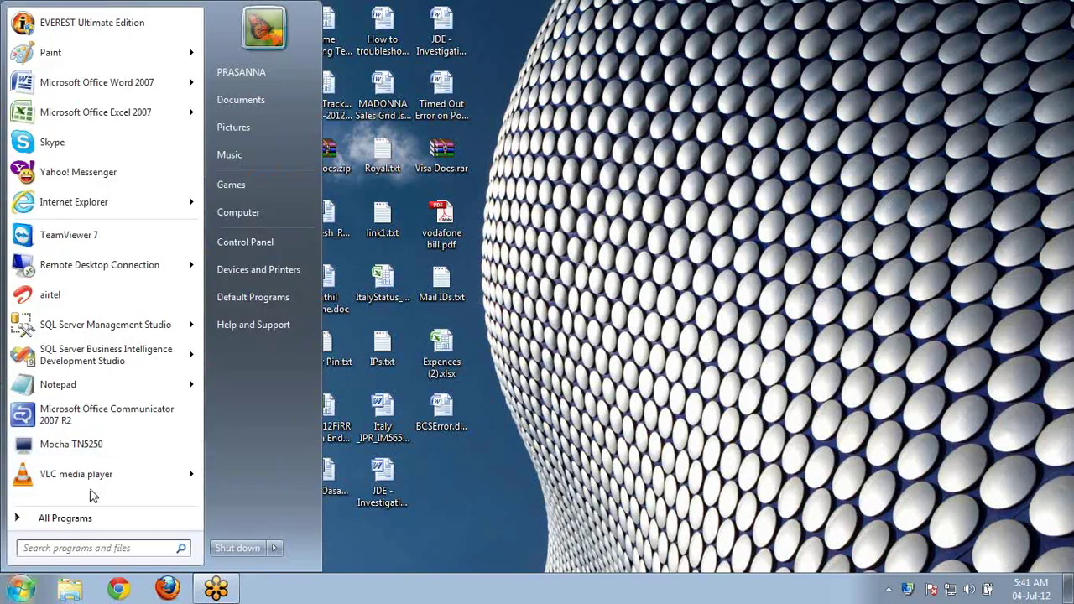
pyautogui.click(93, 518)
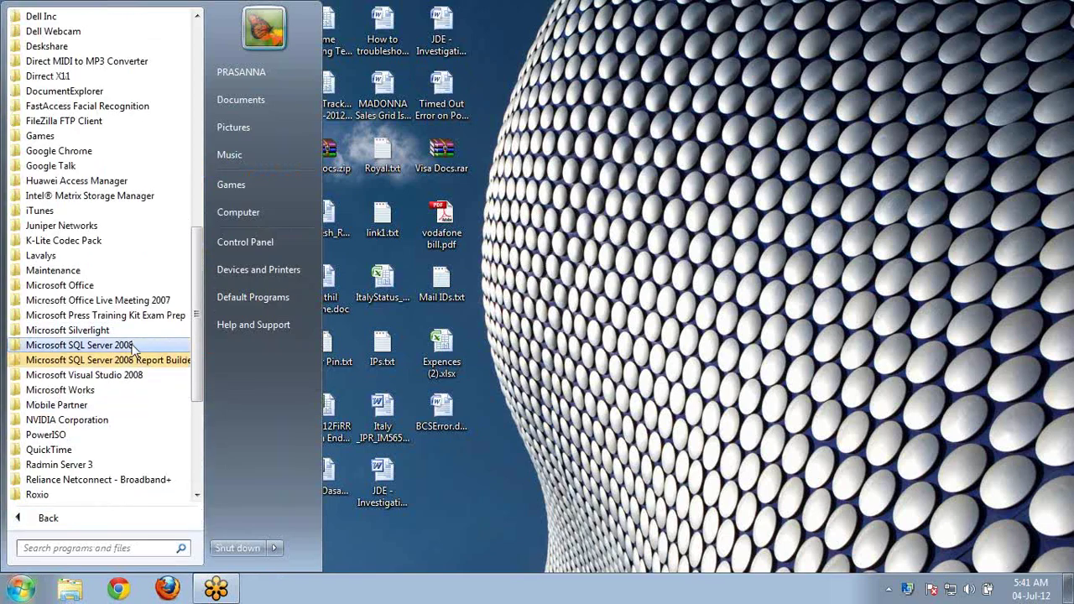
pyautogui.click(80, 345)
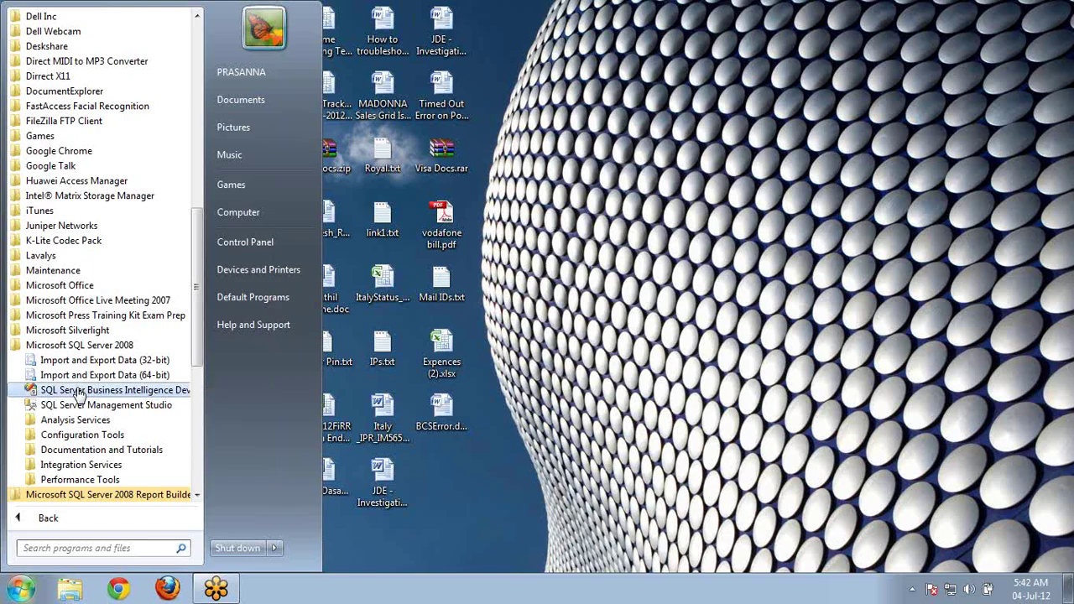
pyautogui.click(78, 392)
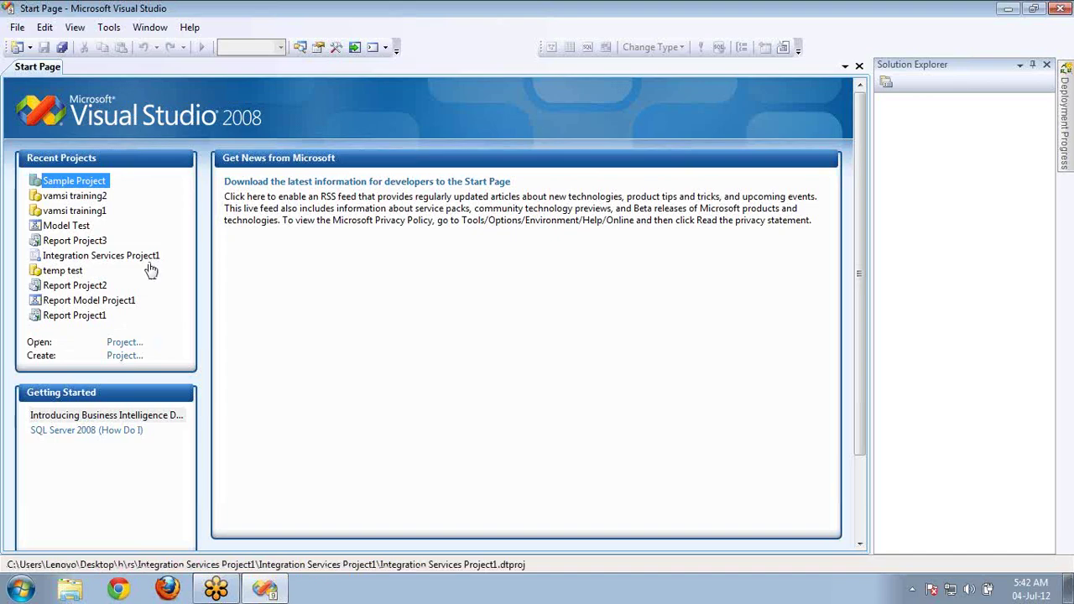
pyautogui.click(185, 190)
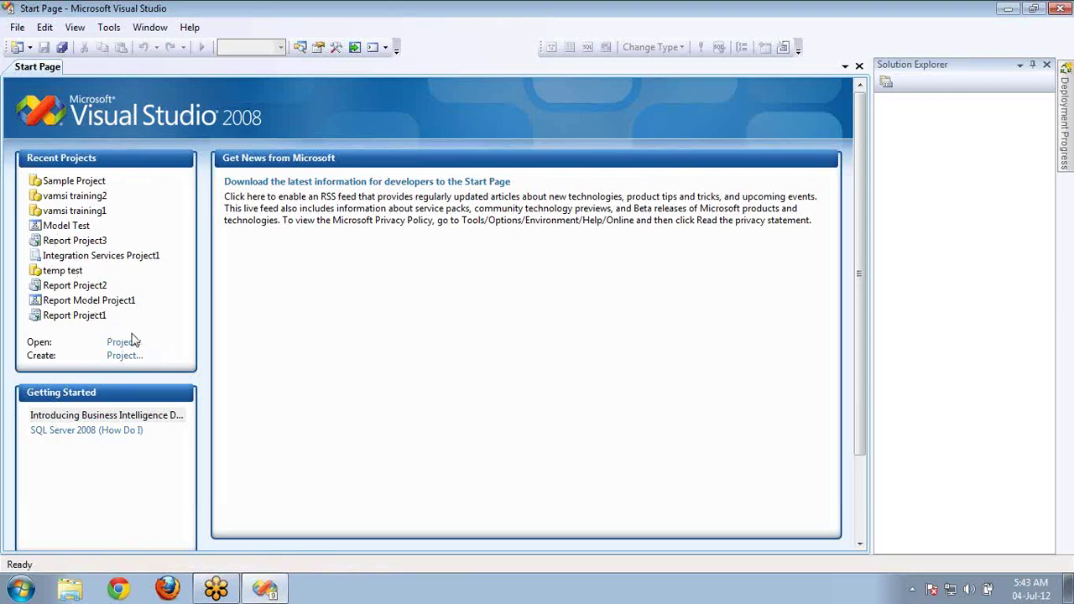
# Start creating a new project in Business Intelligence Development Studio
pyautogui.click(17, 28)
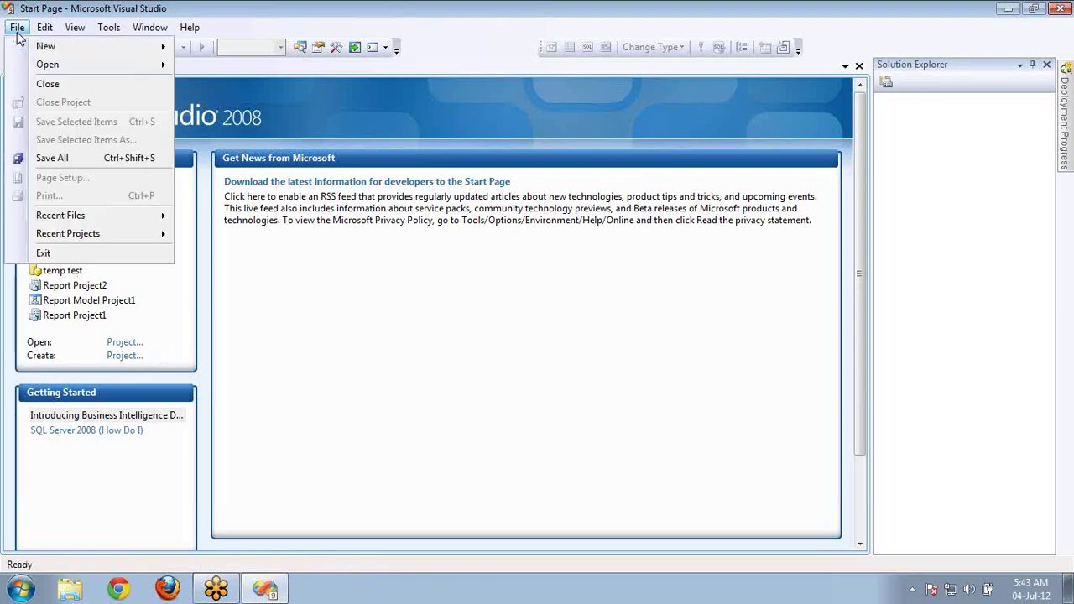
pyautogui.moveTo(37, 49)
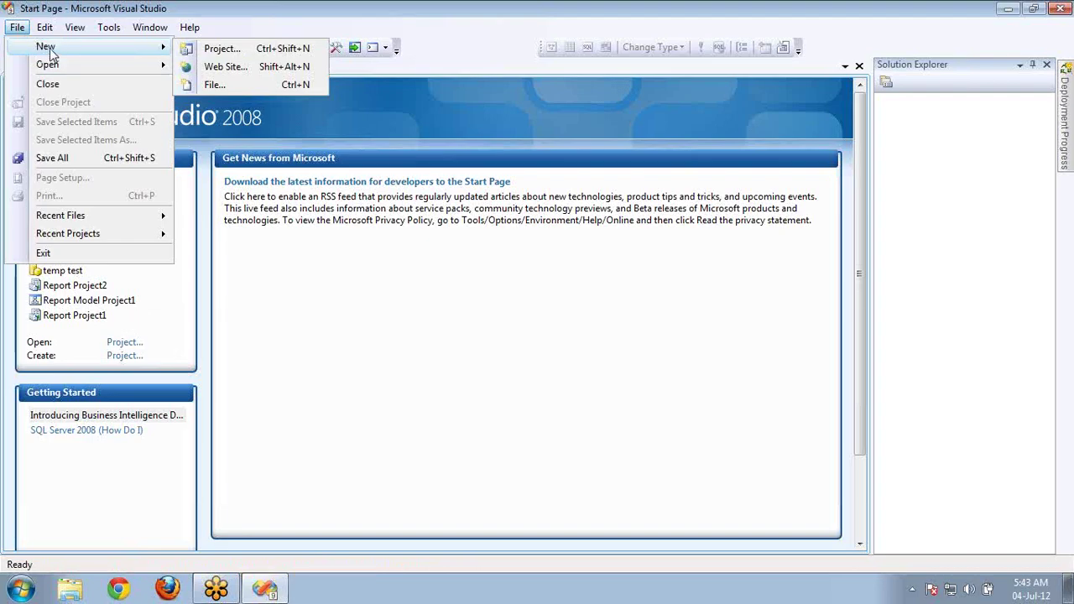
pyautogui.click(19, 32)
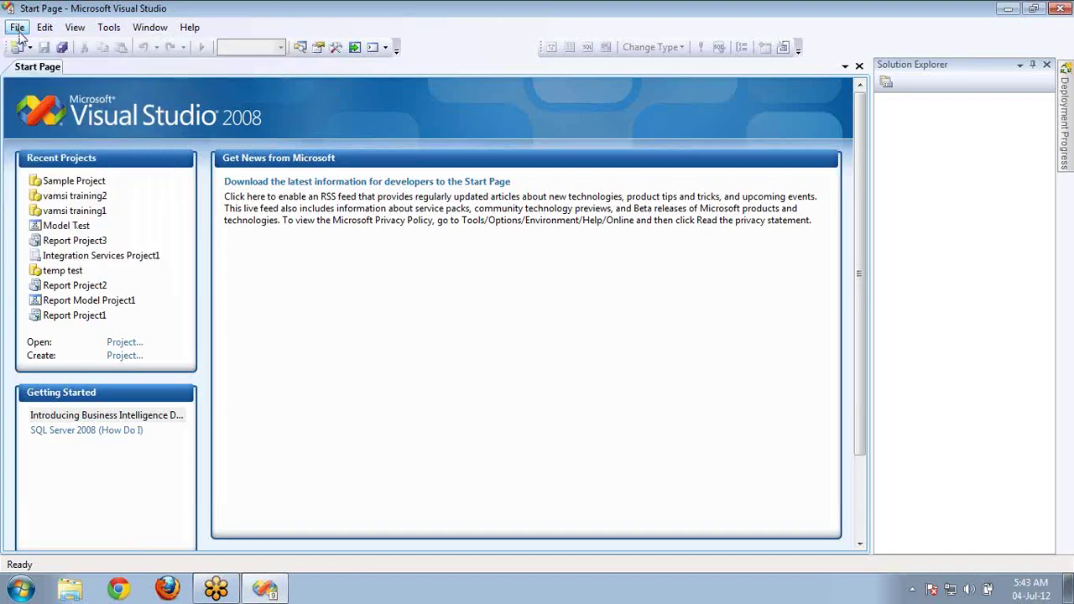
pyautogui.click(20, 33)
pyautogui.moveTo(42, 48)
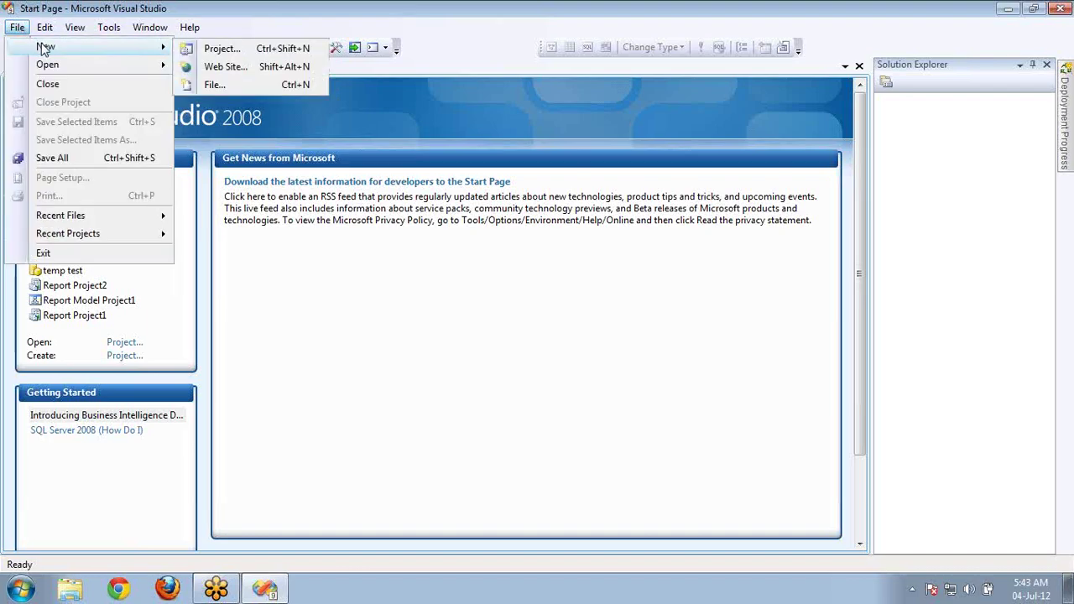
pyautogui.click(220, 49)
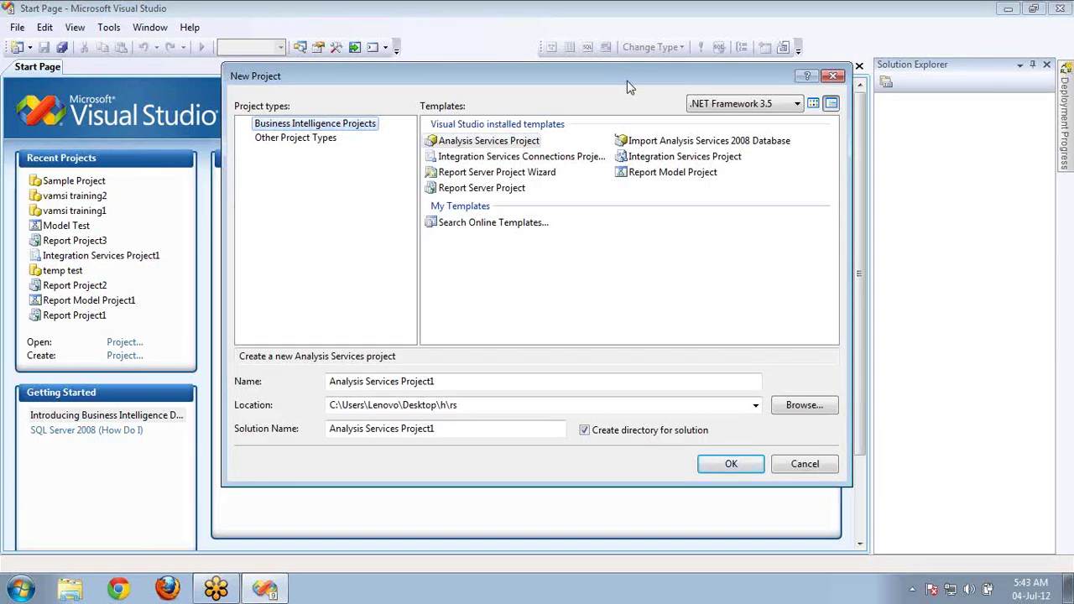
# Review the descriptions of the Analysis Services and Integration Services project templates, including the import and connections variants
pyautogui.click(504, 145)
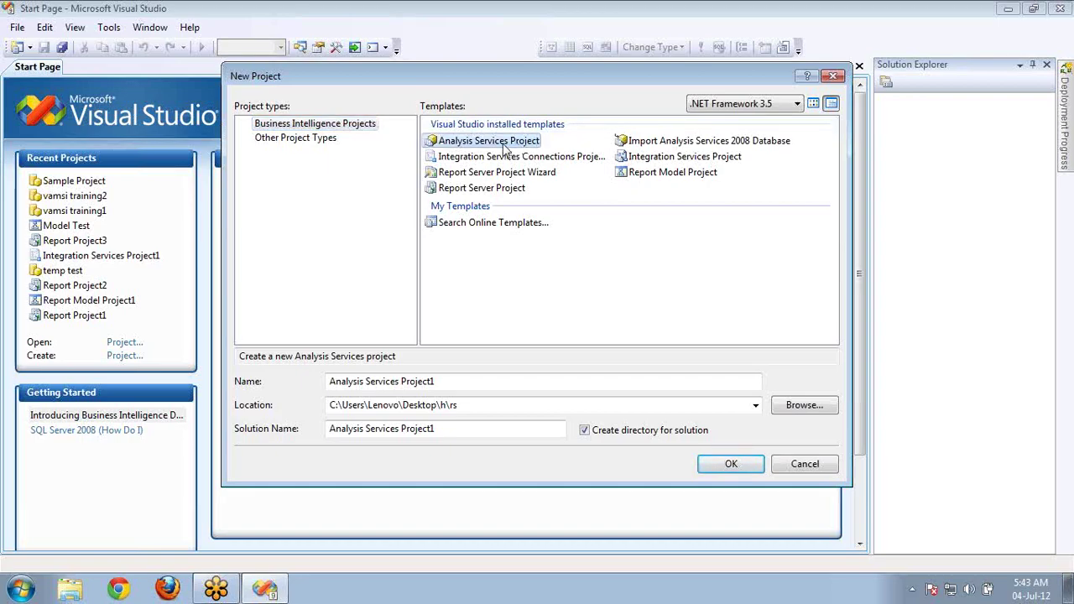
pyautogui.click(648, 147)
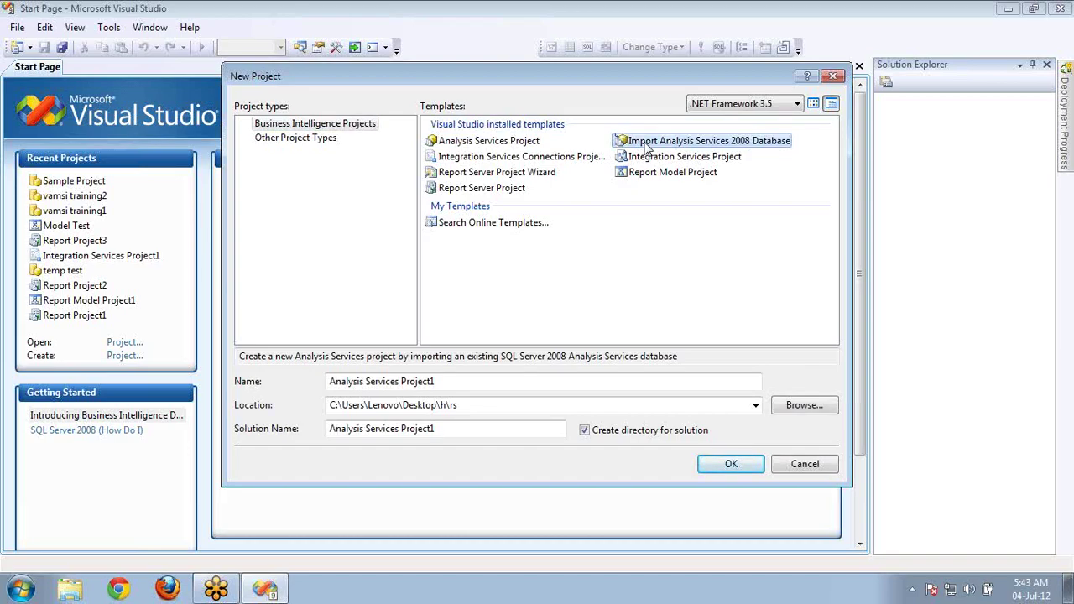
pyautogui.click(494, 144)
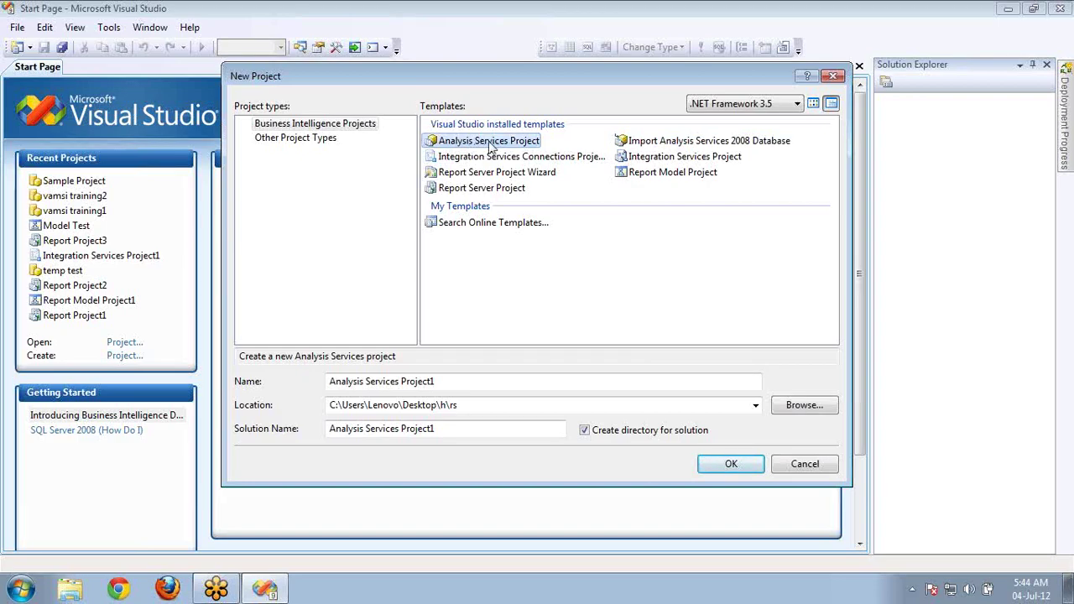
pyautogui.click(641, 143)
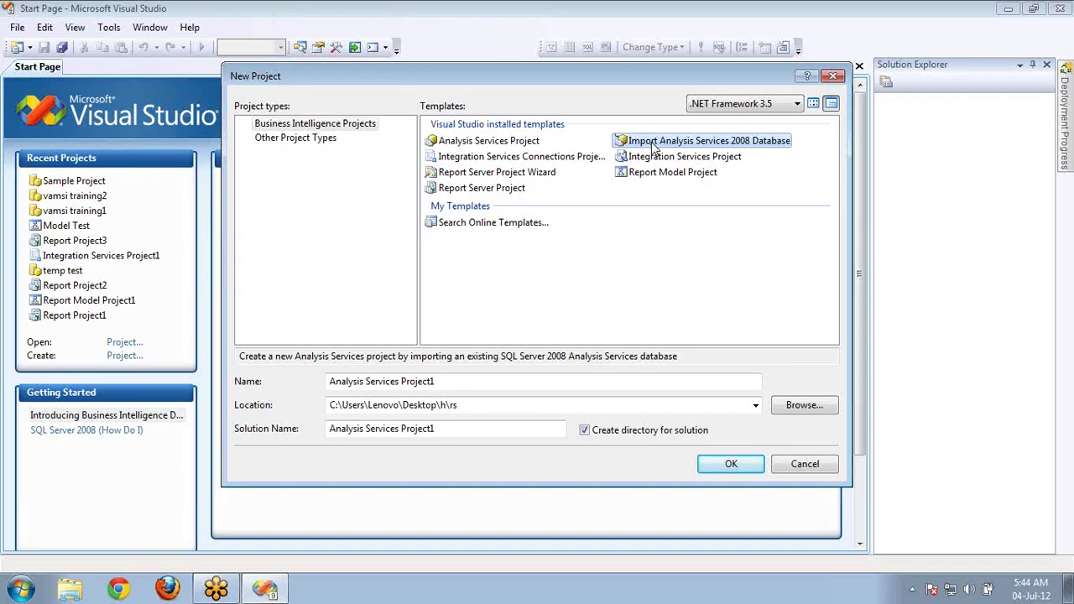
pyautogui.click(570, 163)
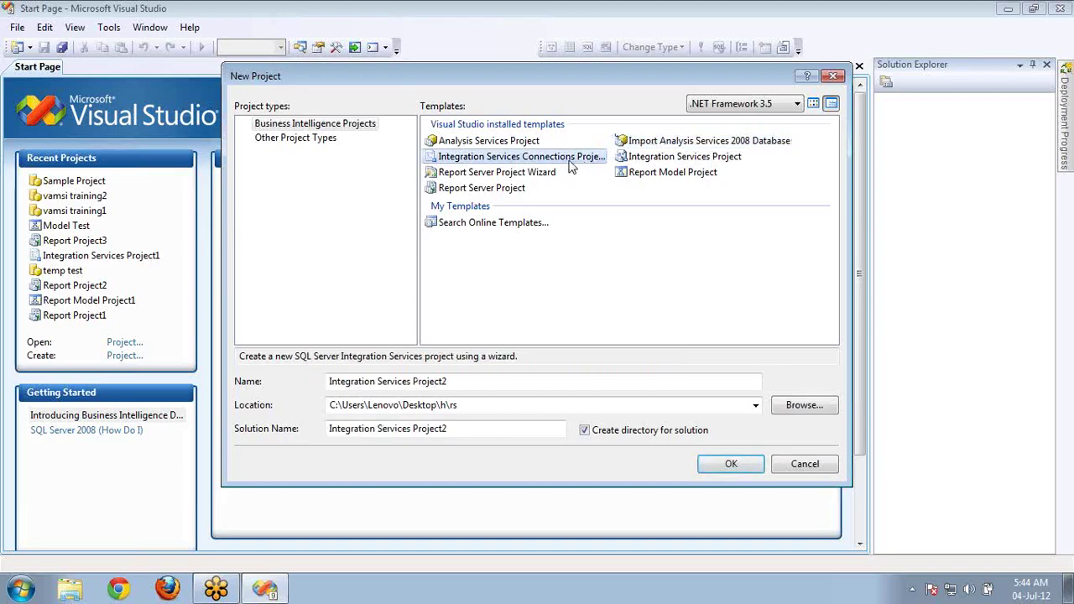
pyautogui.click(646, 165)
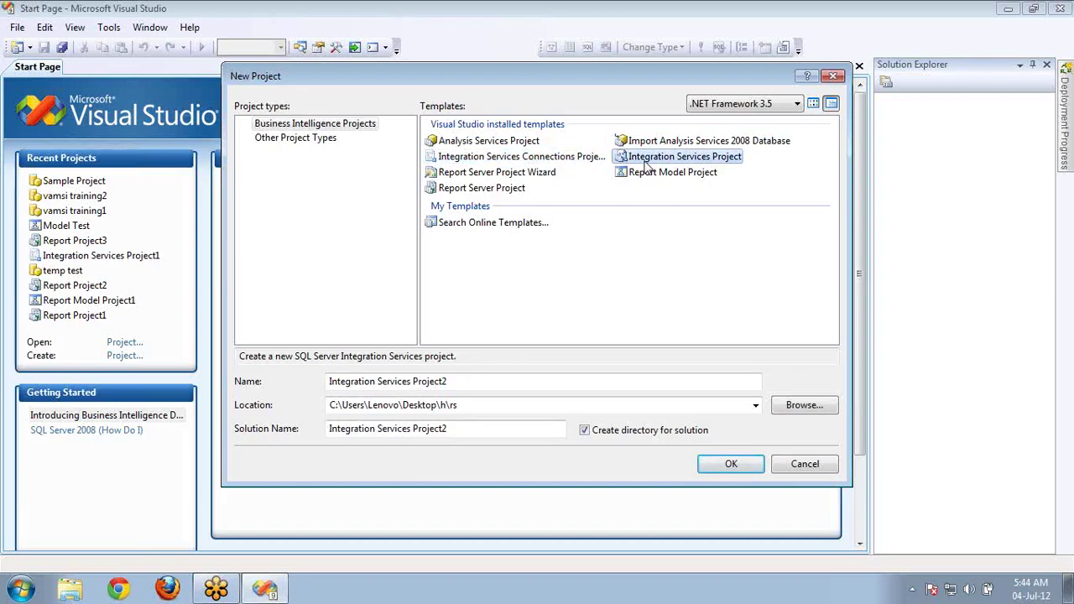
# Compare the Report Server Project Wizard, Report Model Project and Report Server Project templates, and select Report Server Project
pyautogui.click(536, 175)
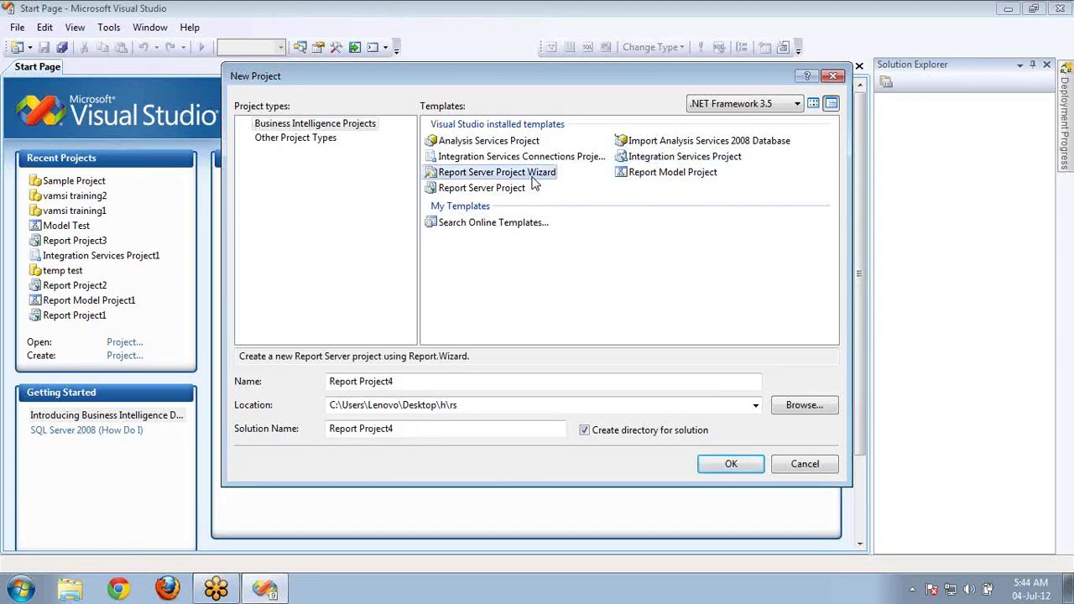
pyautogui.click(631, 171)
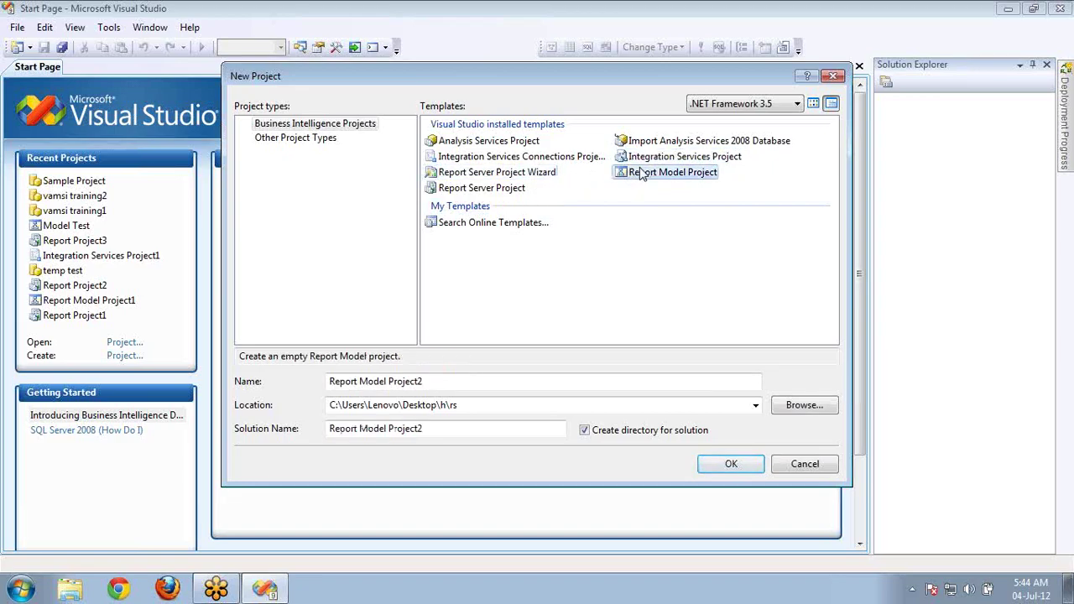
pyautogui.click(498, 193)
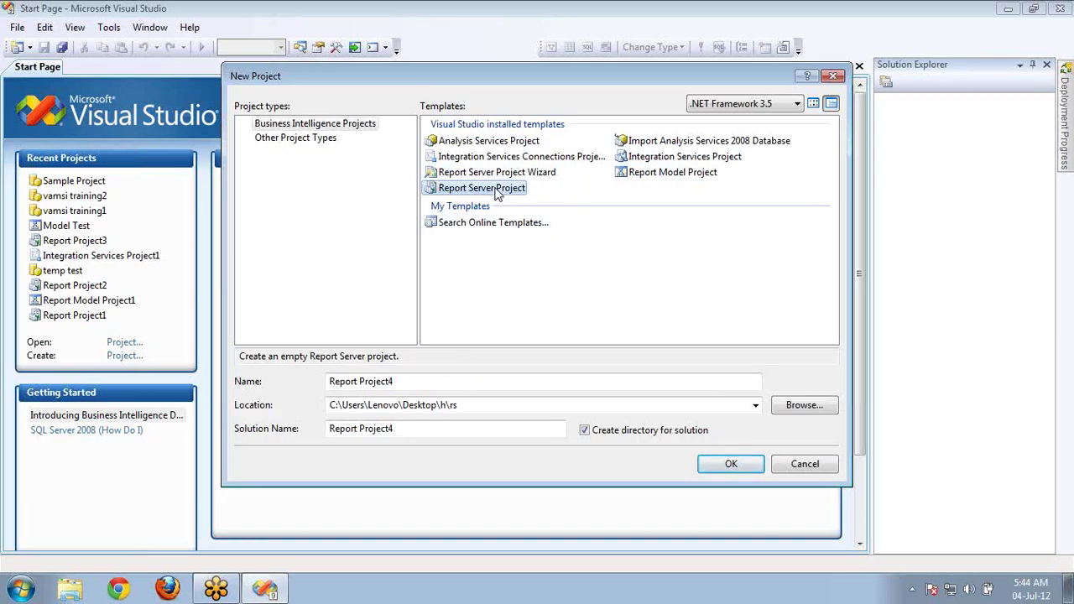
pyautogui.click(622, 180)
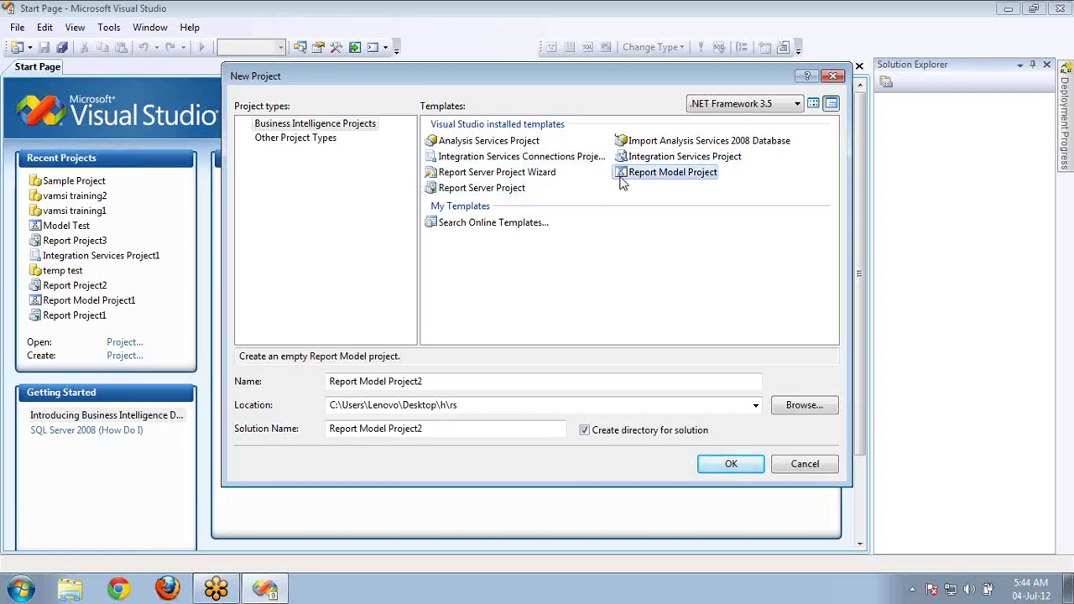
pyautogui.click(544, 173)
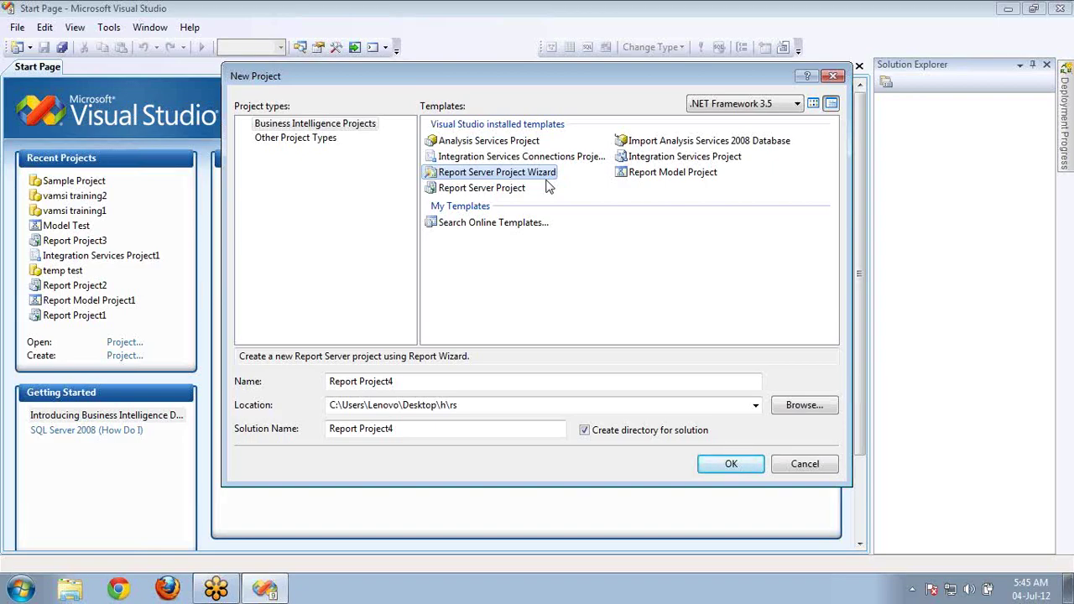
pyautogui.click(509, 190)
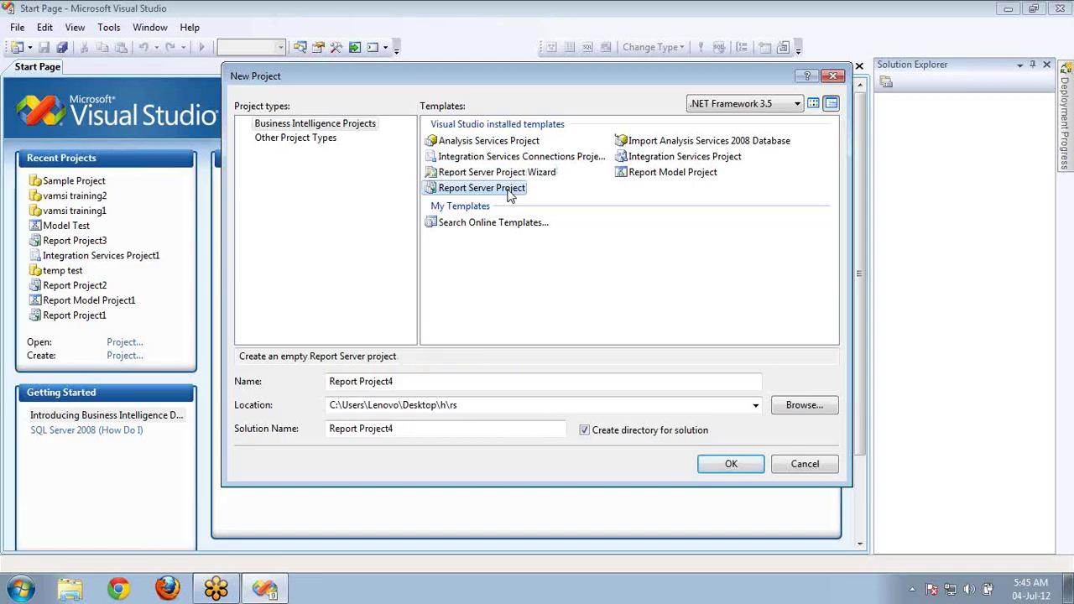
# Choose the Report Server Project Wizard template and name the project My First Report
pyautogui.click(503, 174)
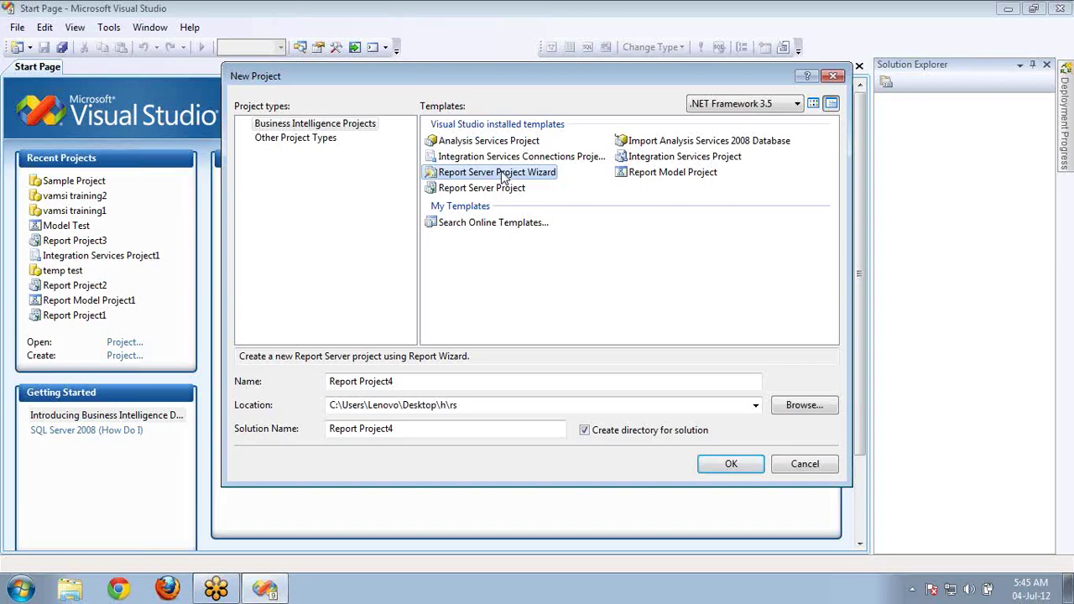
pyautogui.click(415, 384)
pyautogui.hotkey('ctrl', 'a')
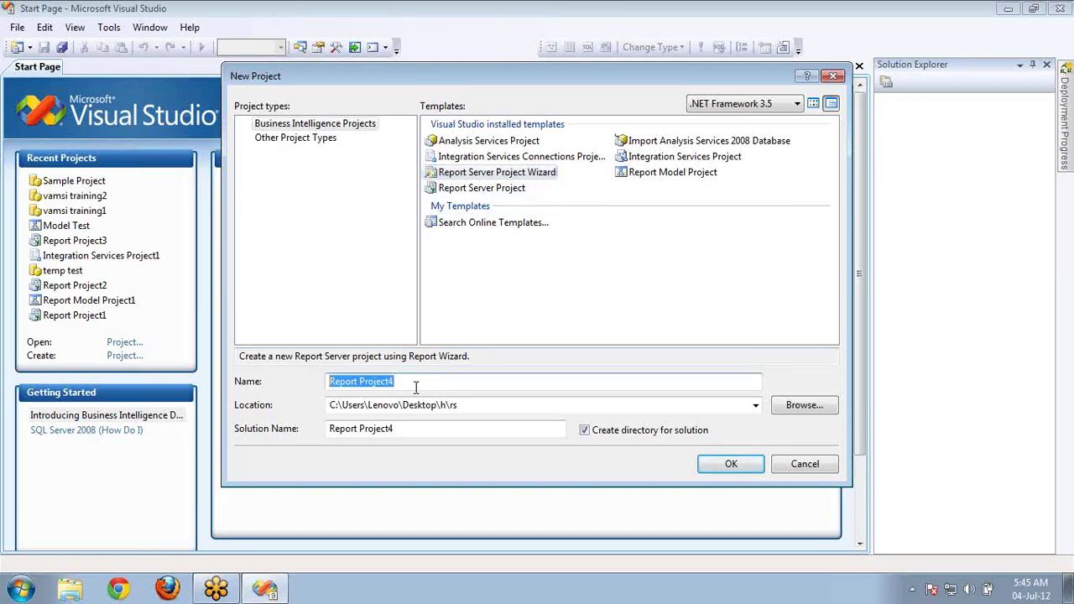
pyautogui.write('My First')
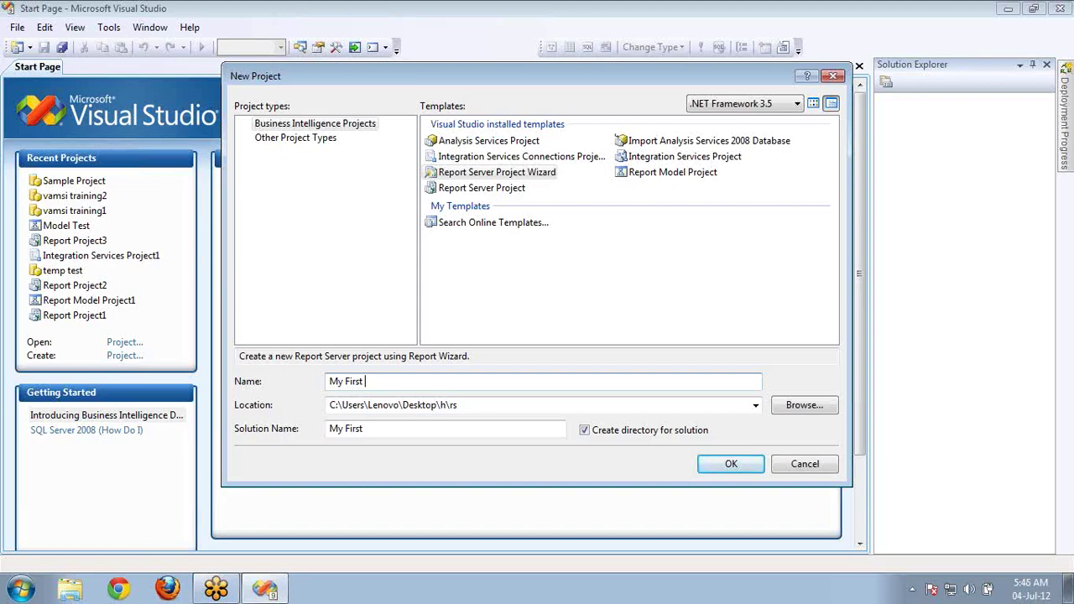
pyautogui.write('Report')
# Set the new project's location to the Desktop folder
pyautogui.click(510, 405)
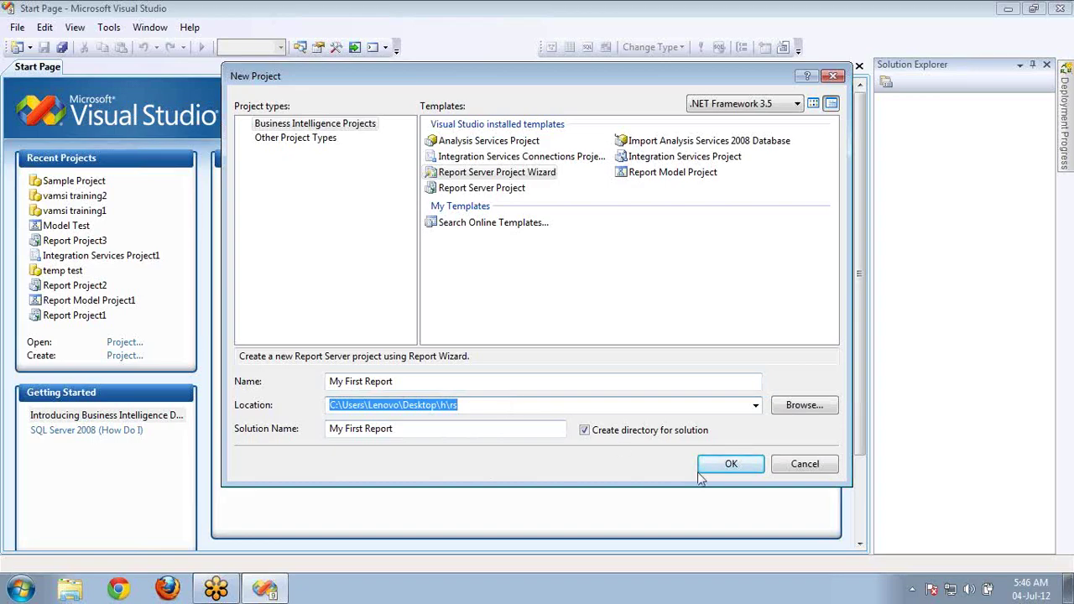
pyautogui.click(801, 407)
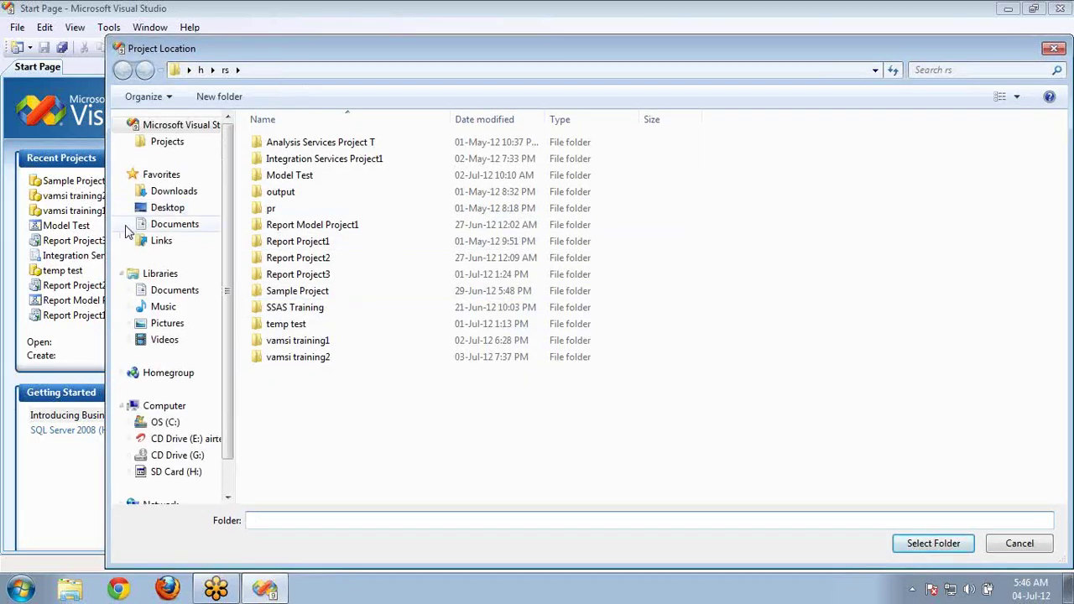
pyautogui.click(167, 208)
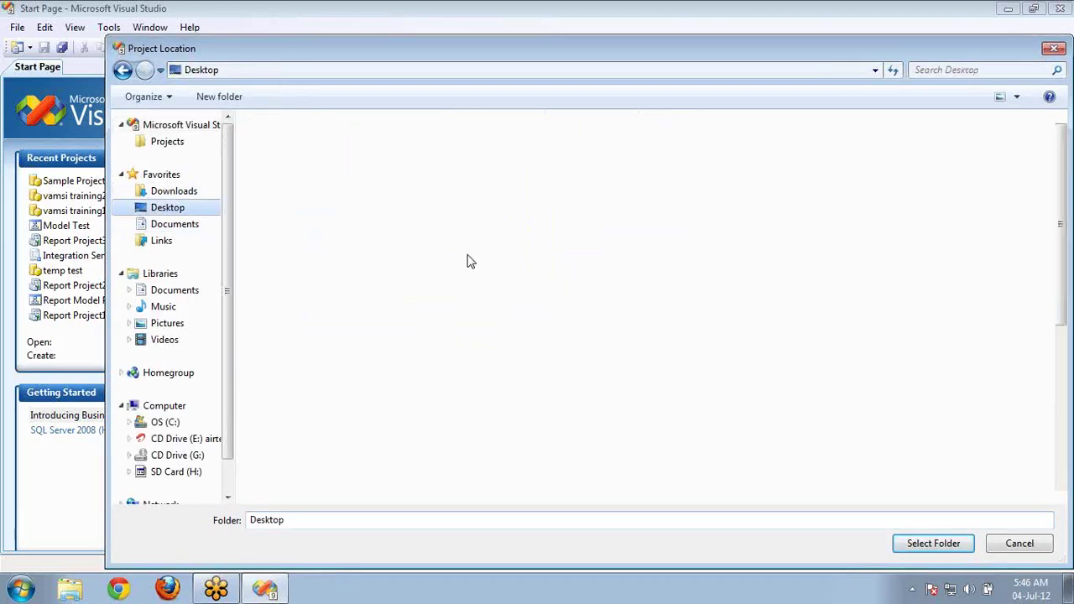
pyautogui.click(923, 548)
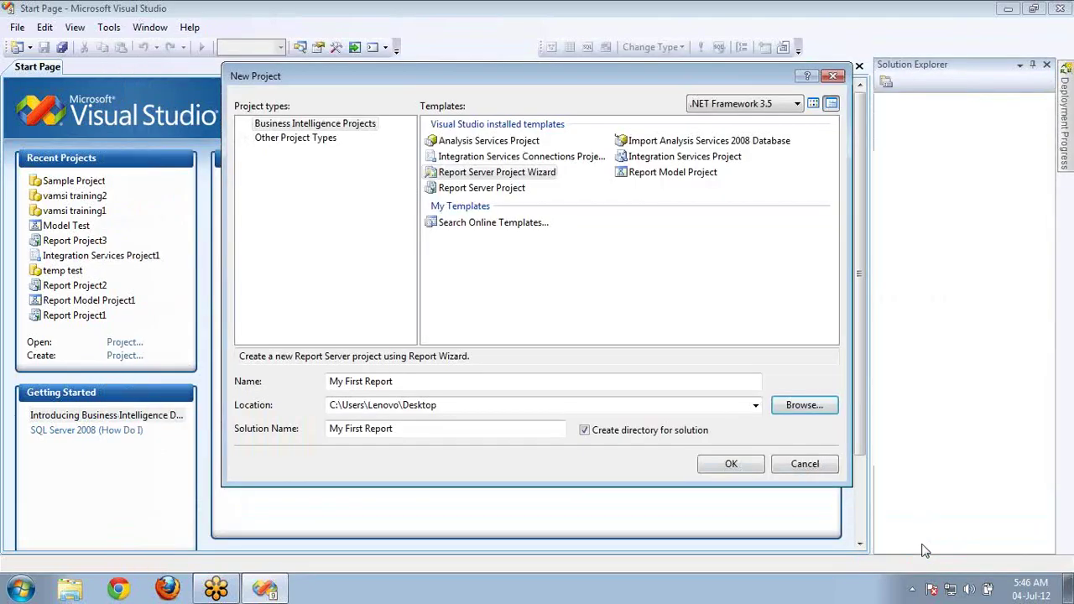
pyautogui.click(466, 404)
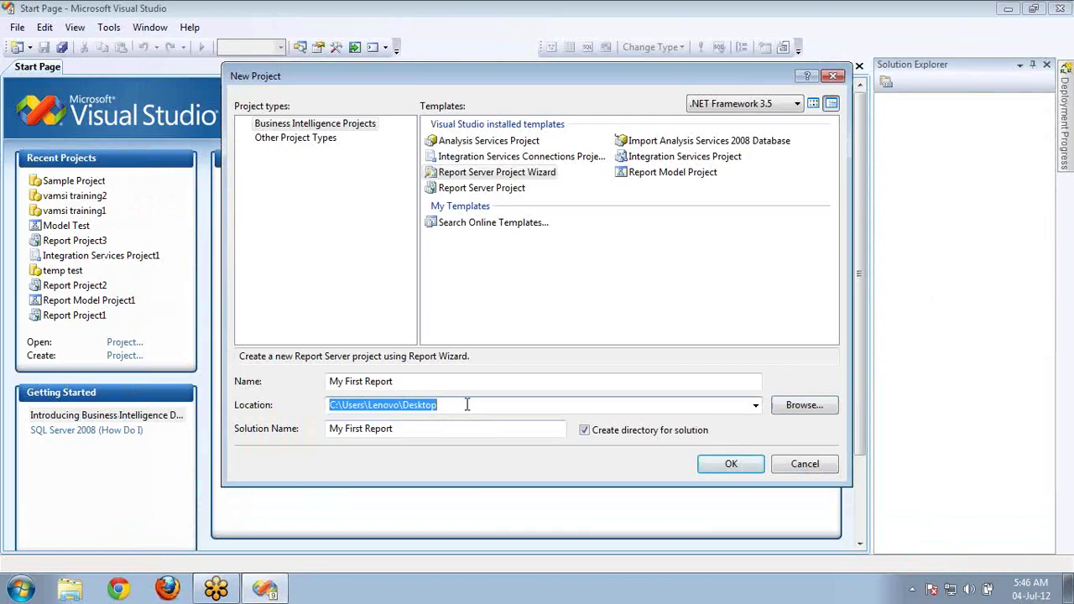
# Shorten the solution name to First Report and create the project
pyautogui.click(458, 428)
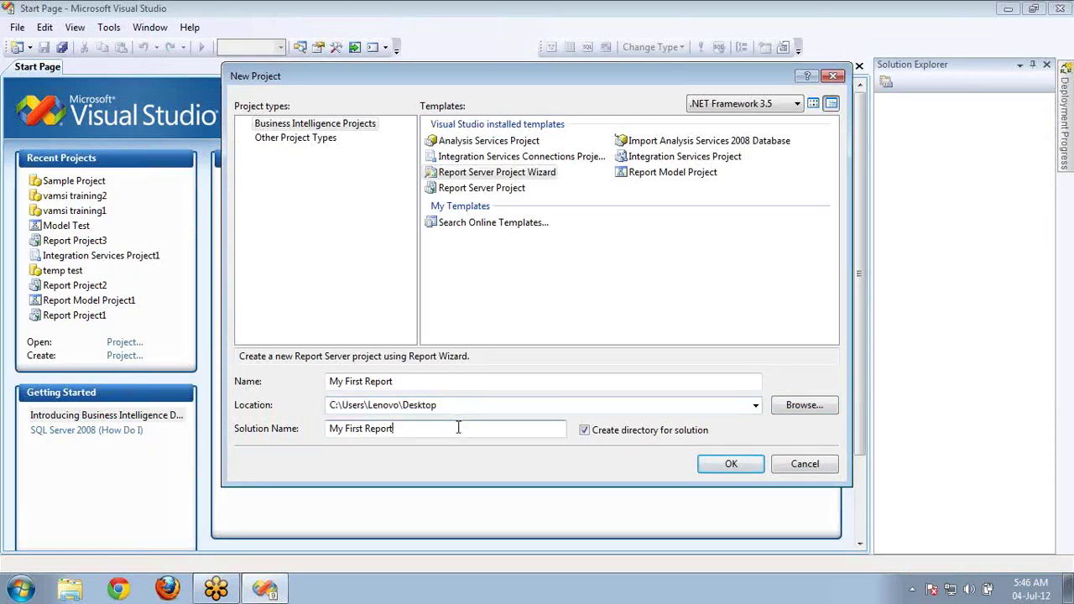
pyautogui.press('BackSpace')
pyautogui.press('BackSpace')
pyautogui.press('BackSpace')
pyautogui.click(730, 466)
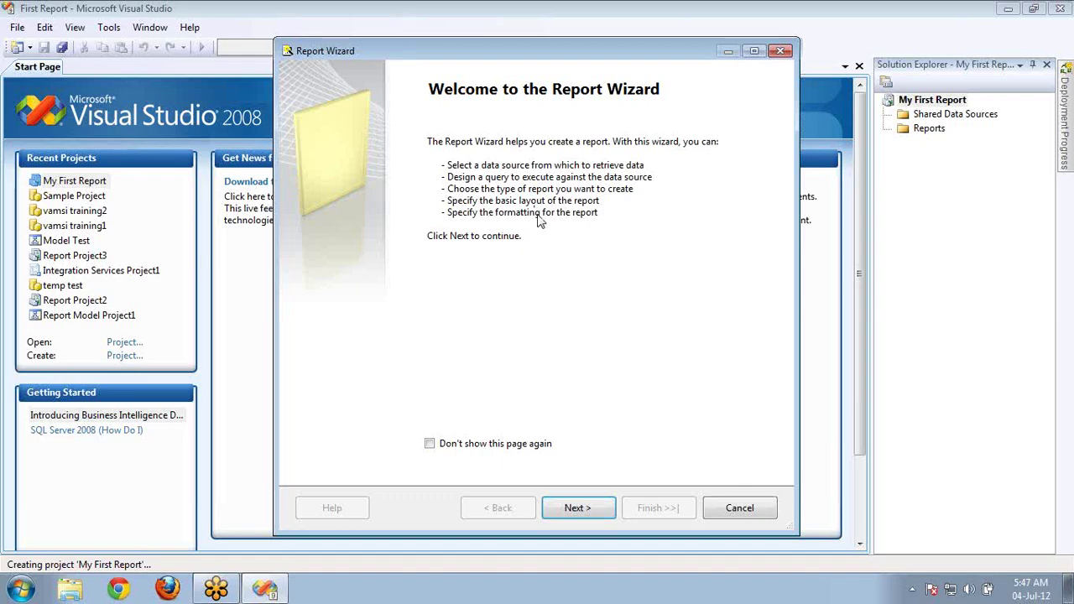
# Continue past the Report Wizard's welcome page and name the new data source Adventure Works
pyautogui.click(444, 447)
pyautogui.click(577, 507)
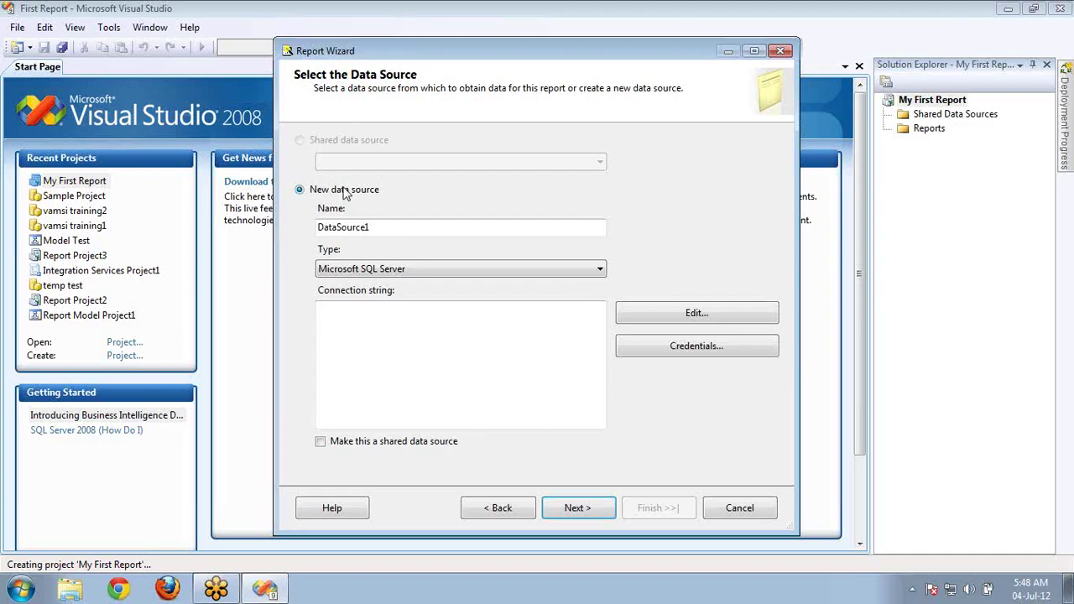
pyautogui.click(386, 226)
pyautogui.doubleClick(386, 226)
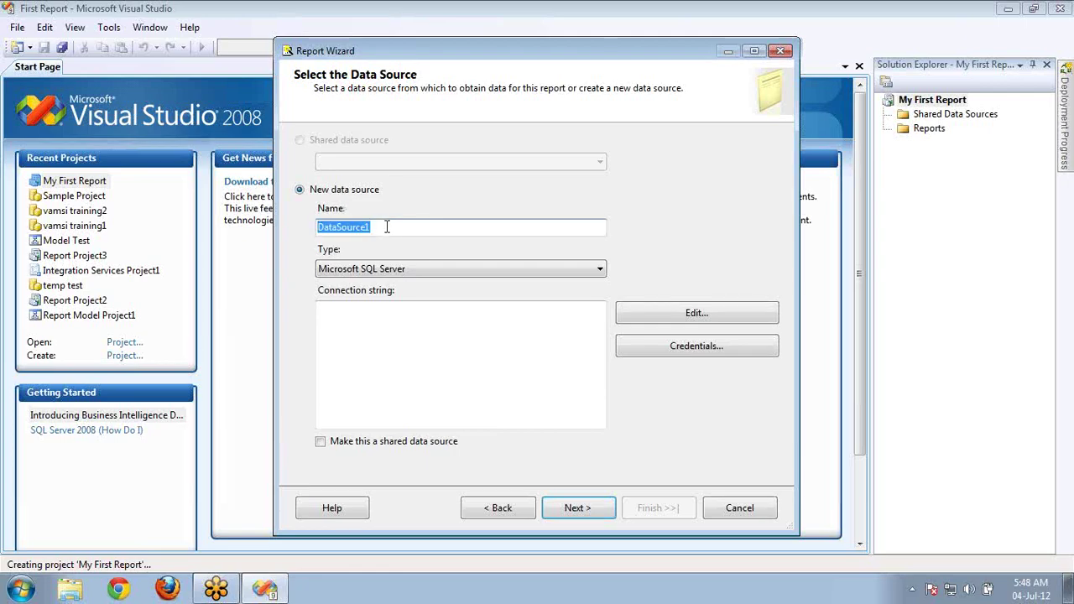
pyautogui.write('AdventureW')
pyautogui.press('BackSpace')
pyautogui.write('Works')
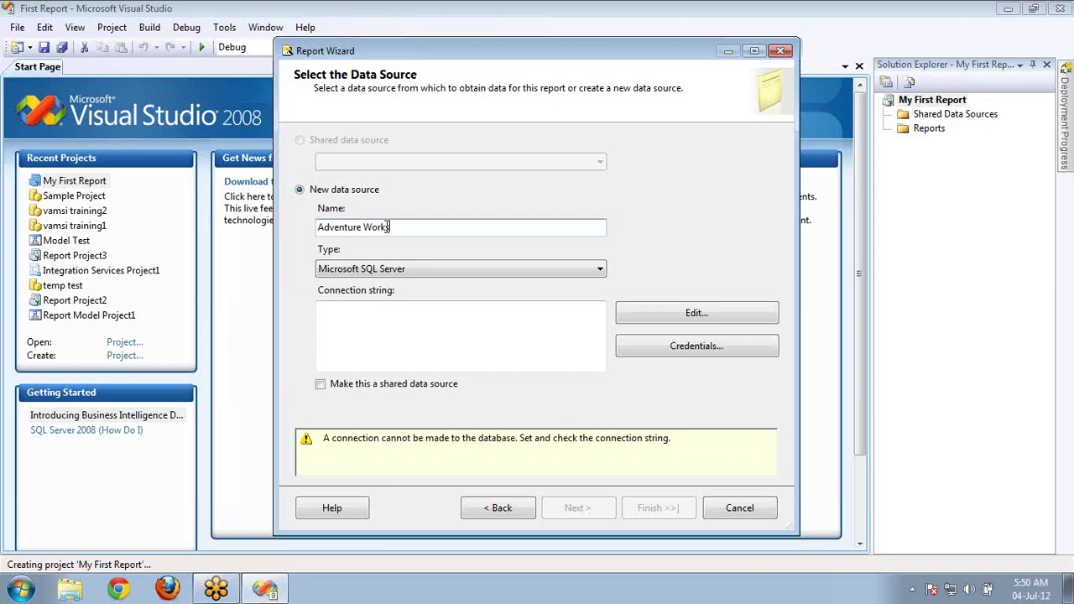
# Keep Microsoft SQL Server as the data source type and set the connection's server name to a single dot for the local server
pyautogui.click(442, 269)
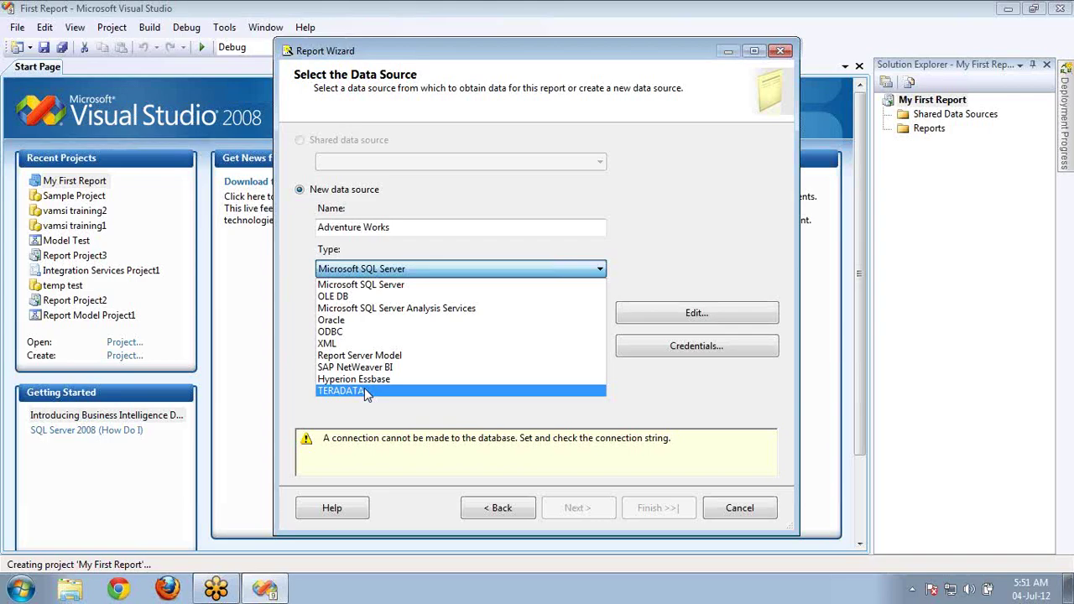
pyautogui.click(372, 287)
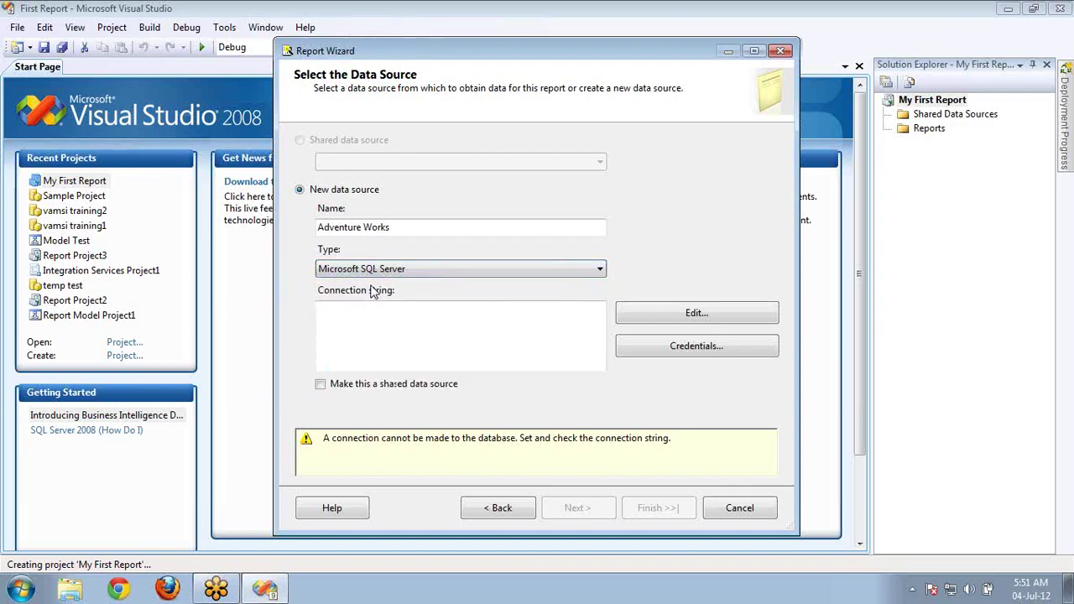
pyautogui.click(664, 315)
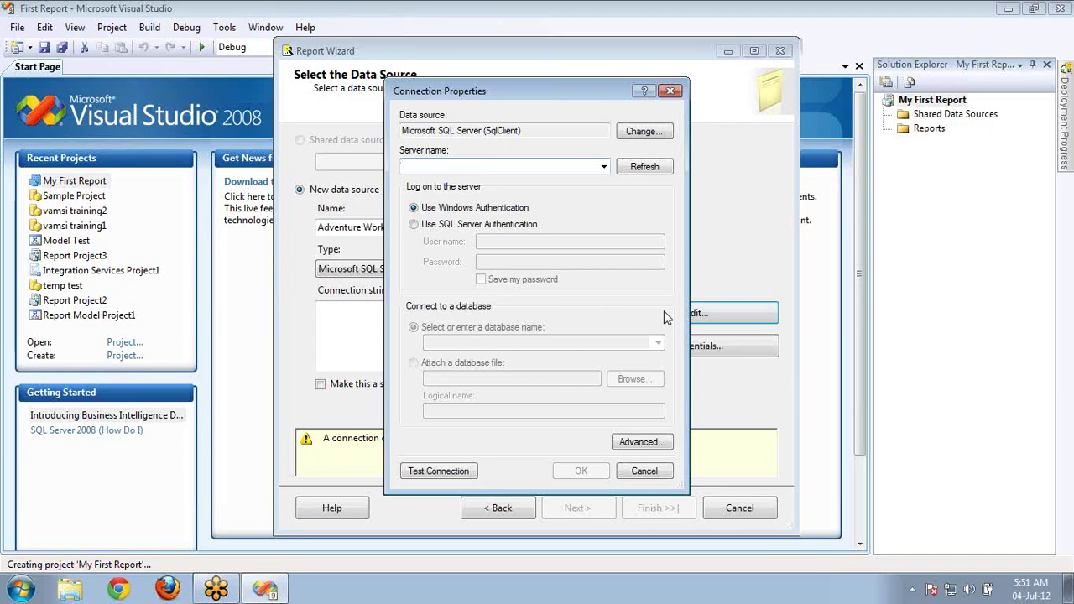
pyautogui.write('lo')
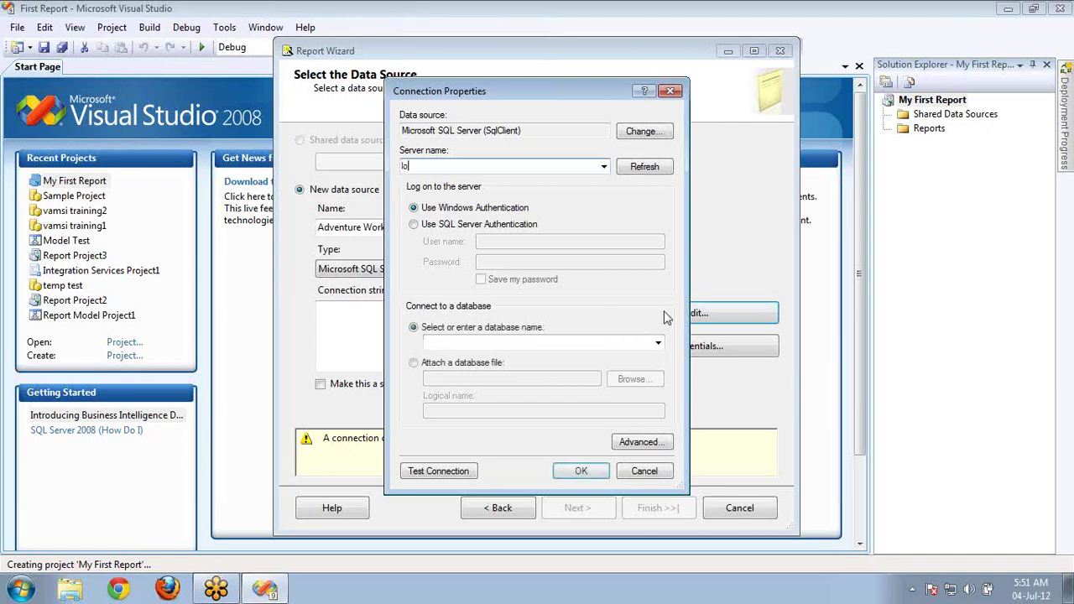
pyautogui.write('calhost')
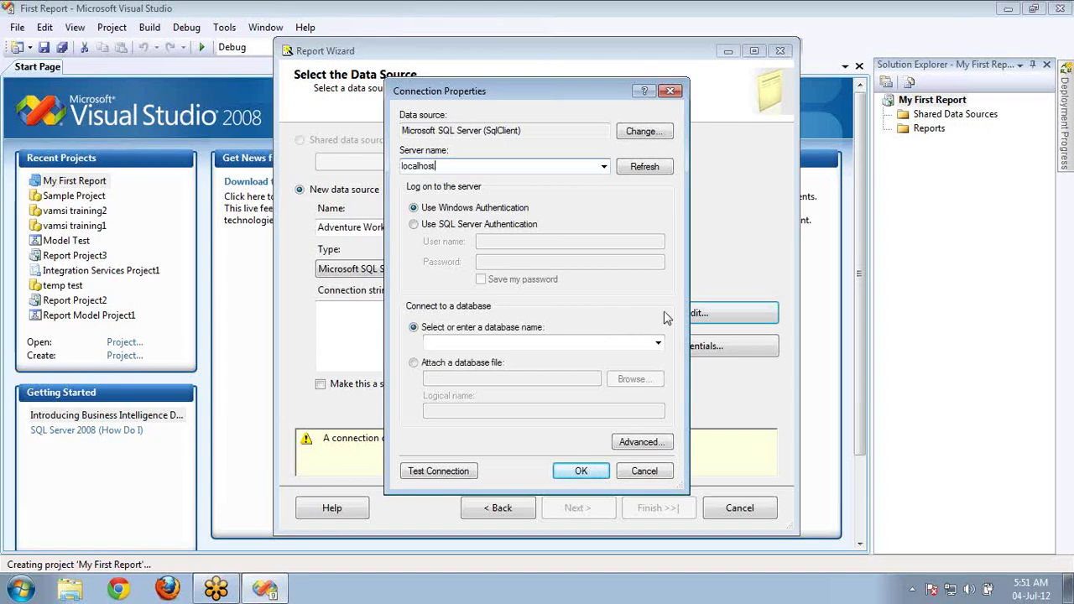
pyautogui.hotkey('shift', 'Home')
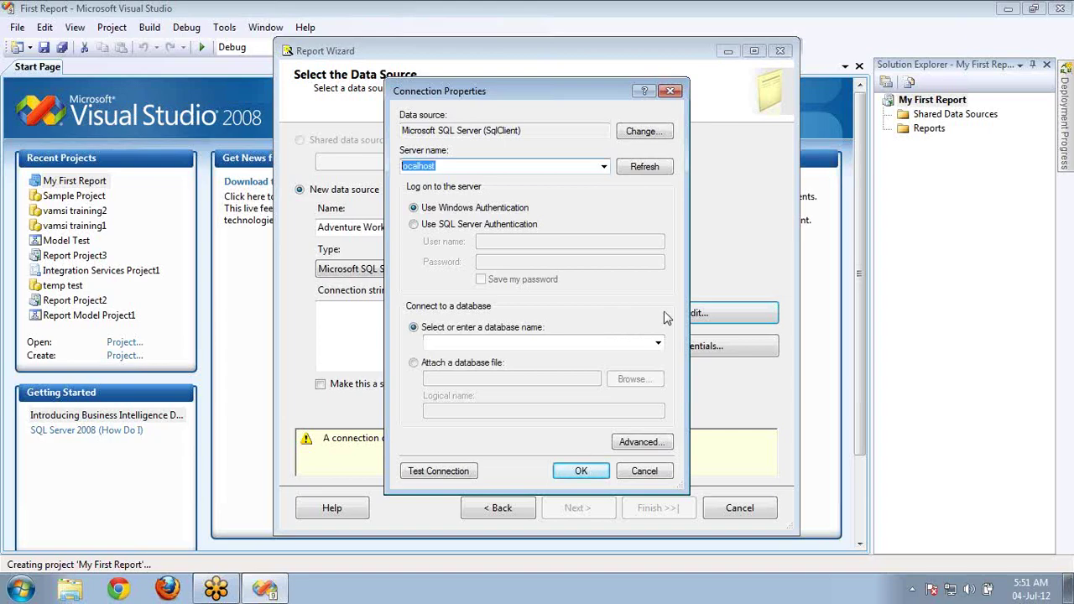
pyautogui.write('.')
pyautogui.write('.')
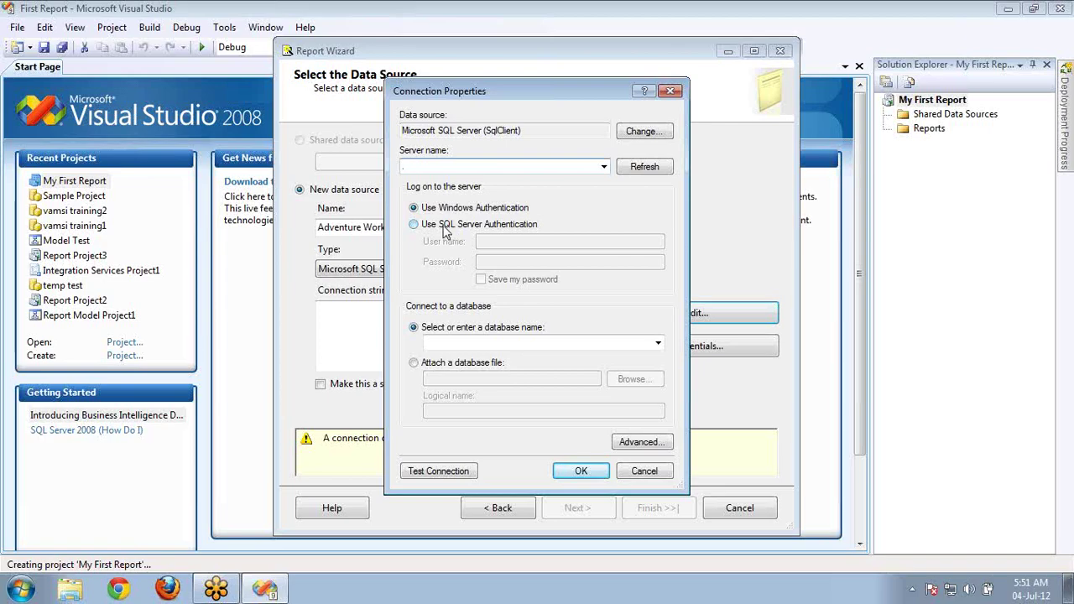
# Try SQL Server Authentication with the user name sa, and return the logon to Windows Authentication
pyautogui.click(446, 224)
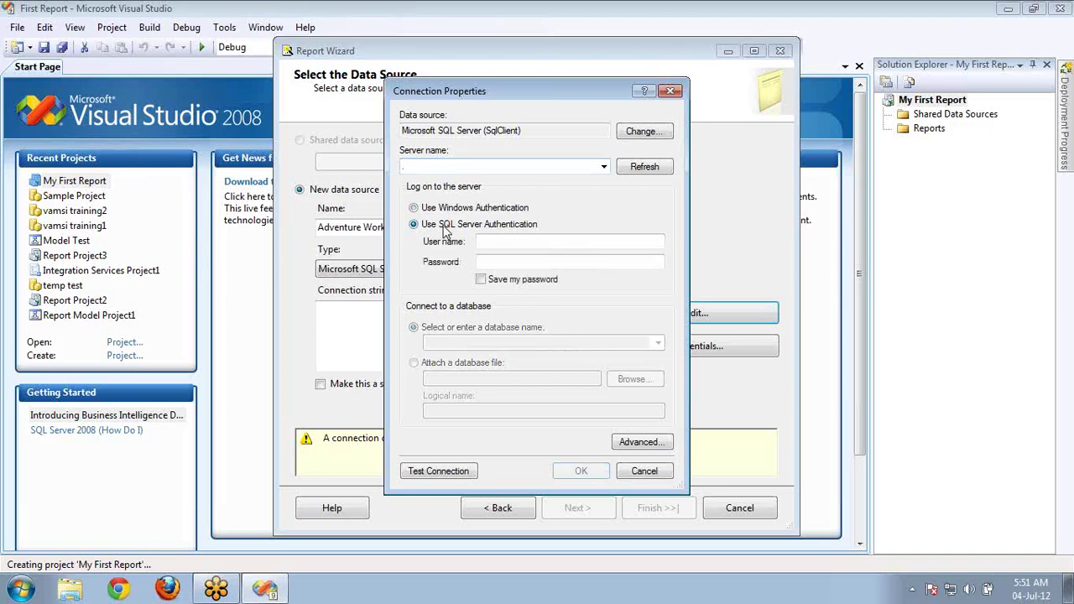
pyautogui.click(509, 242)
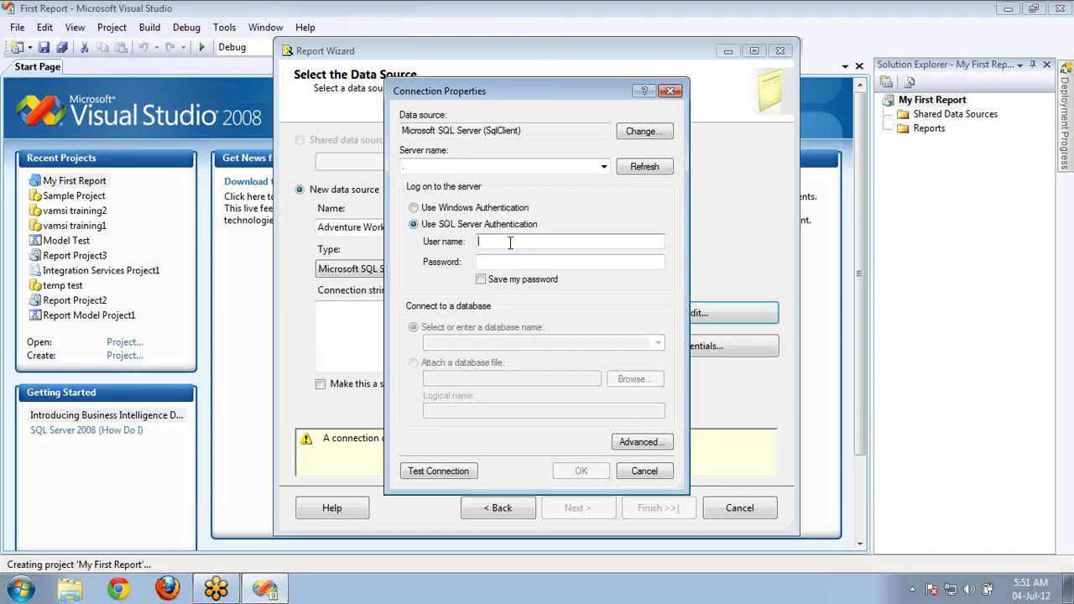
pyautogui.write('sa')
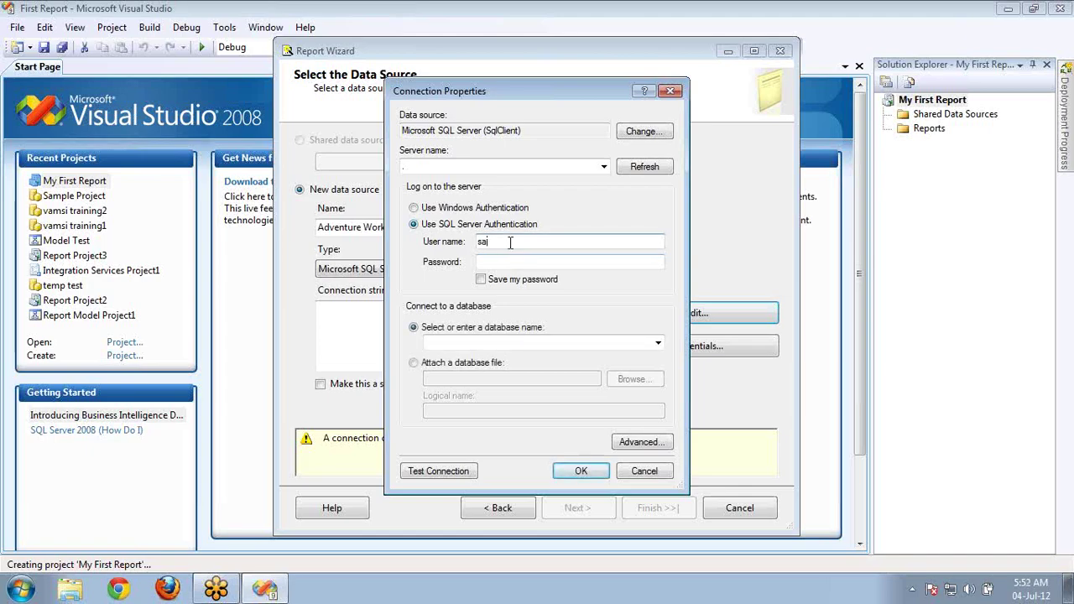
pyautogui.click(504, 262)
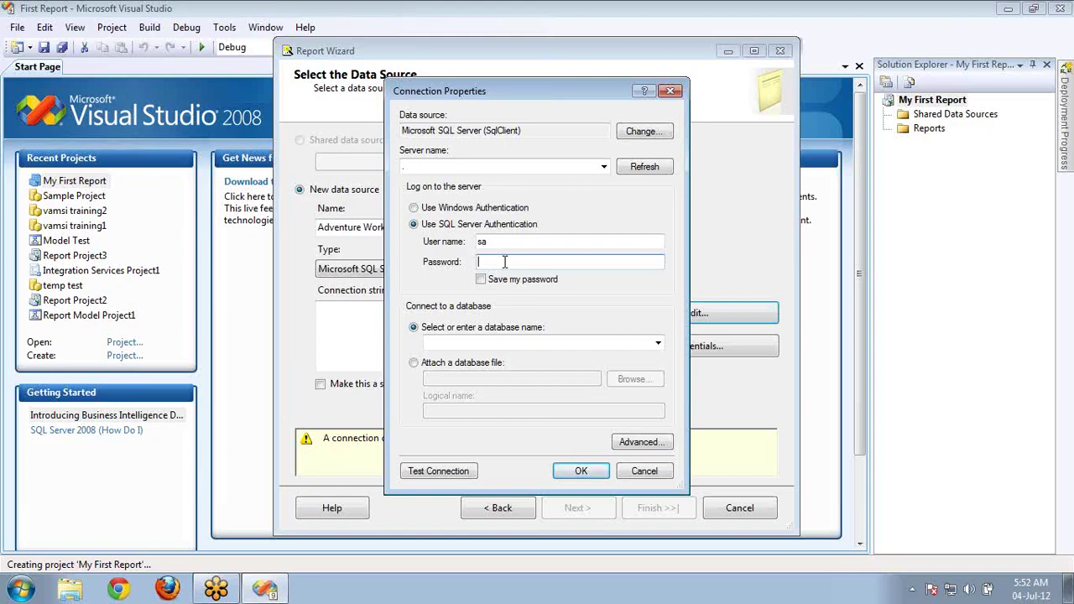
pyautogui.click(424, 210)
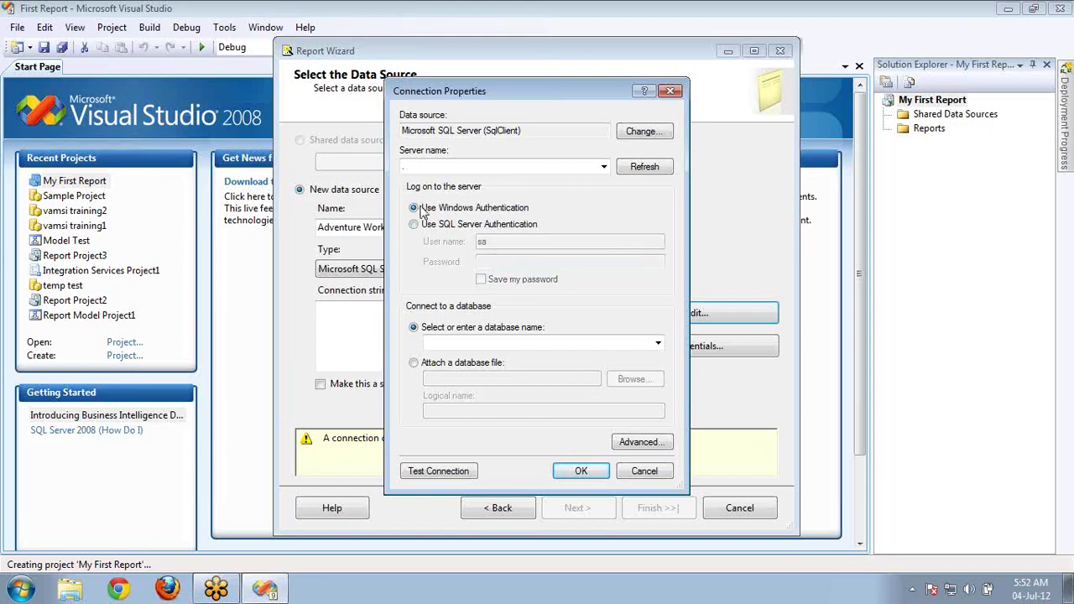
# Select the AdventureWorksDW database for the connection and test the connection
pyautogui.click(657, 343)
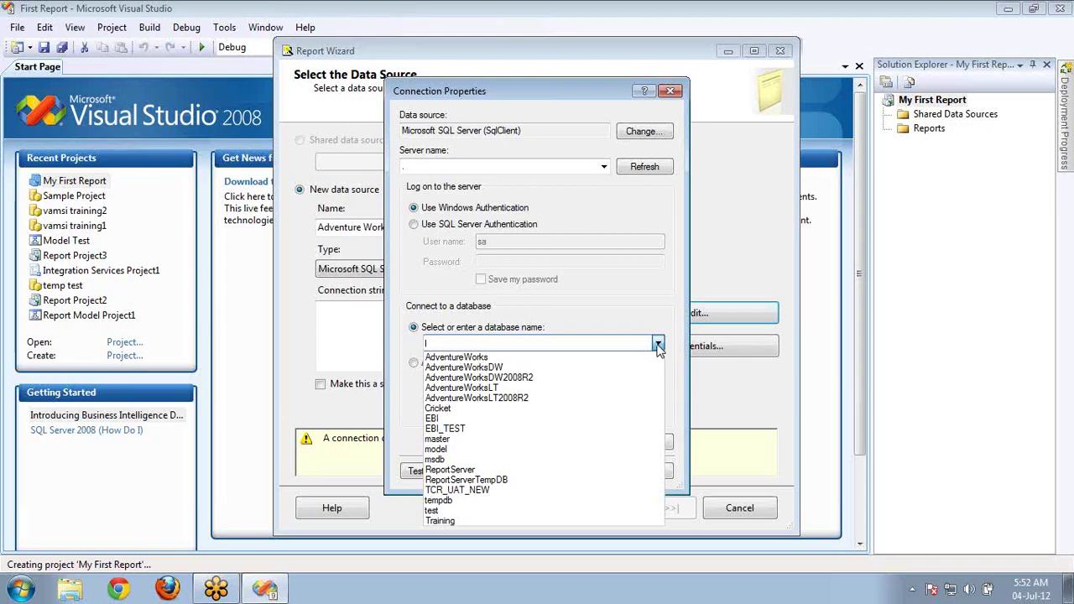
pyautogui.click(478, 367)
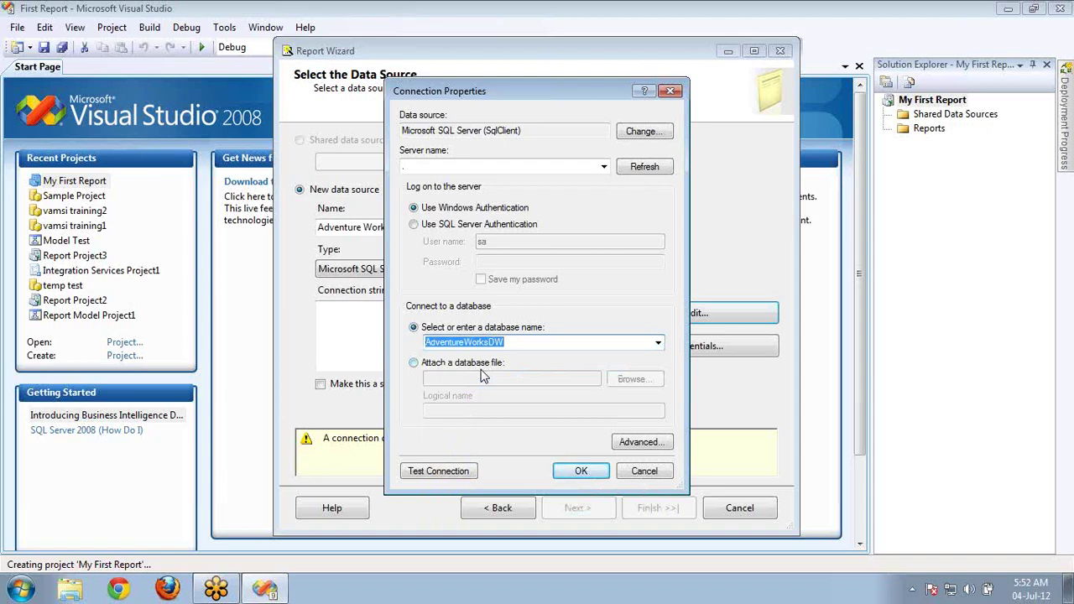
pyautogui.click(461, 475)
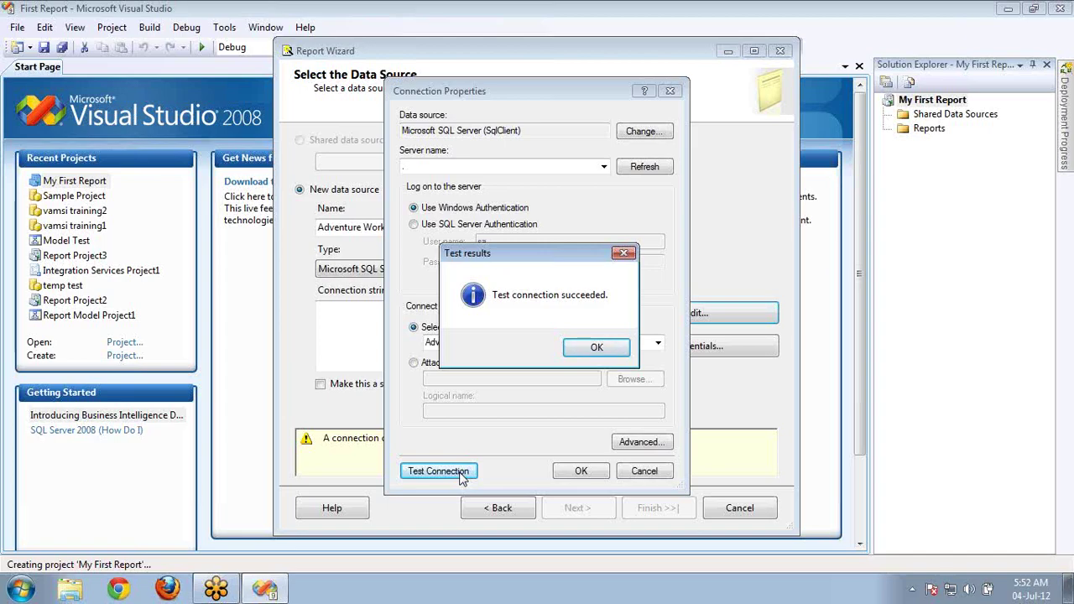
pyautogui.press('Return')
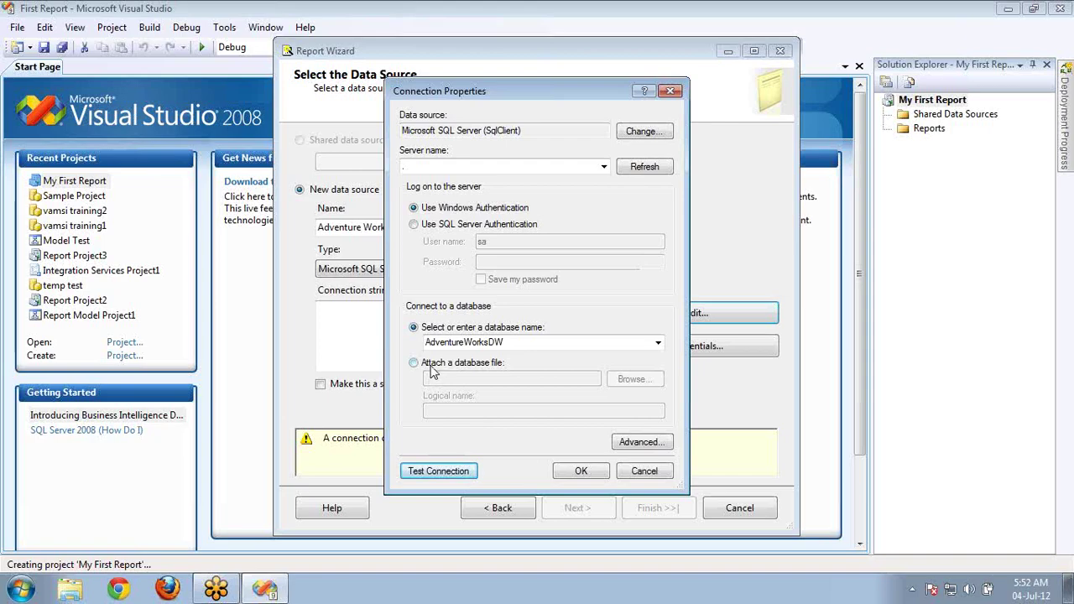
# Switch the database choice to attaching a database file, and open SQL Server Configuration Manager from the SQL Server 2008 configuration tools
pyautogui.click(430, 367)
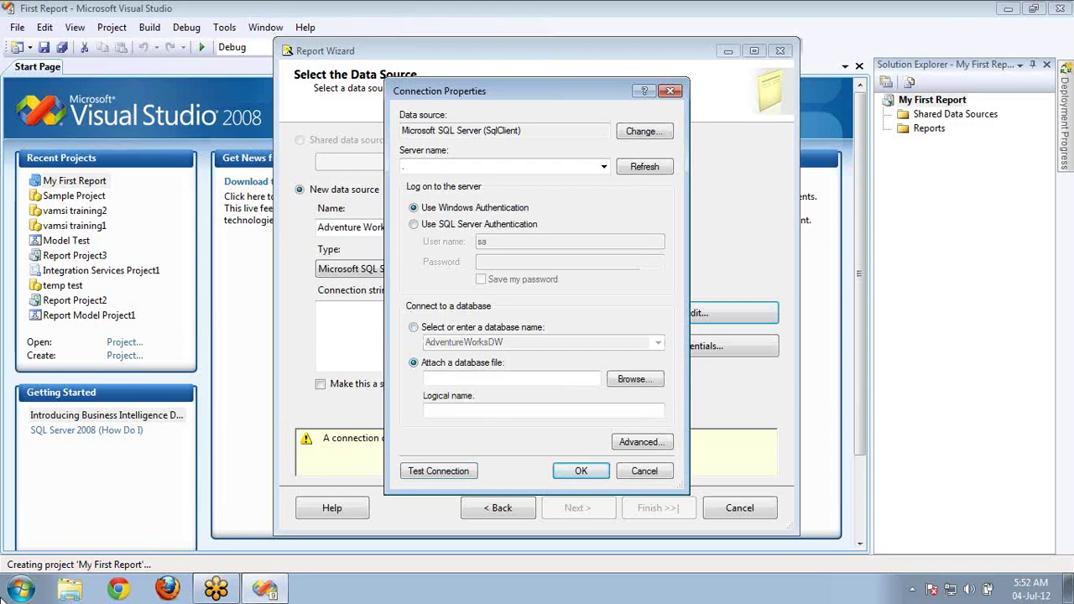
pyautogui.click(20, 591)
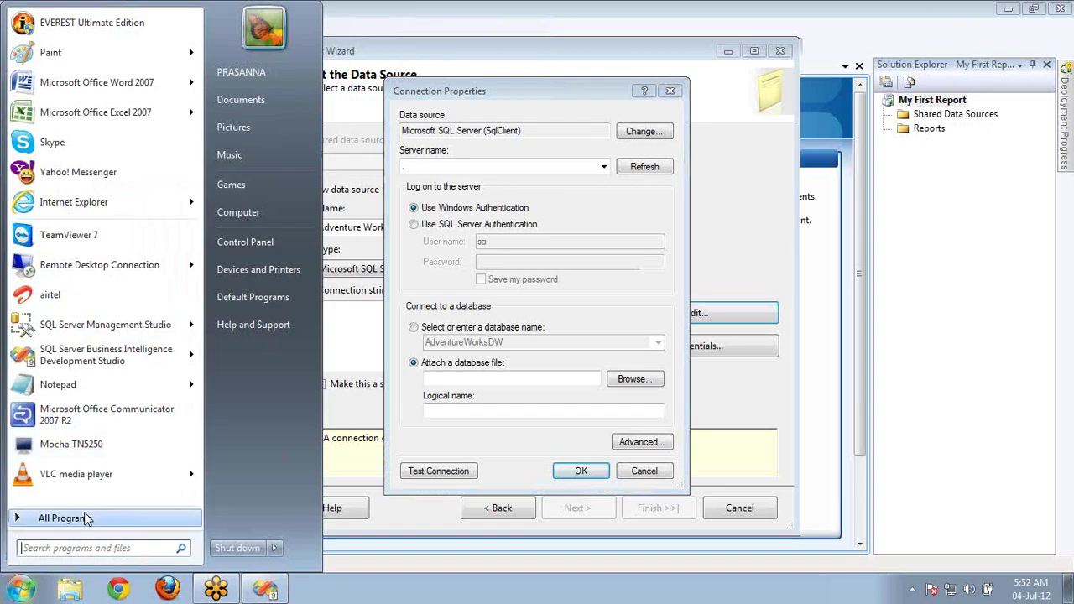
pyautogui.click(63, 518)
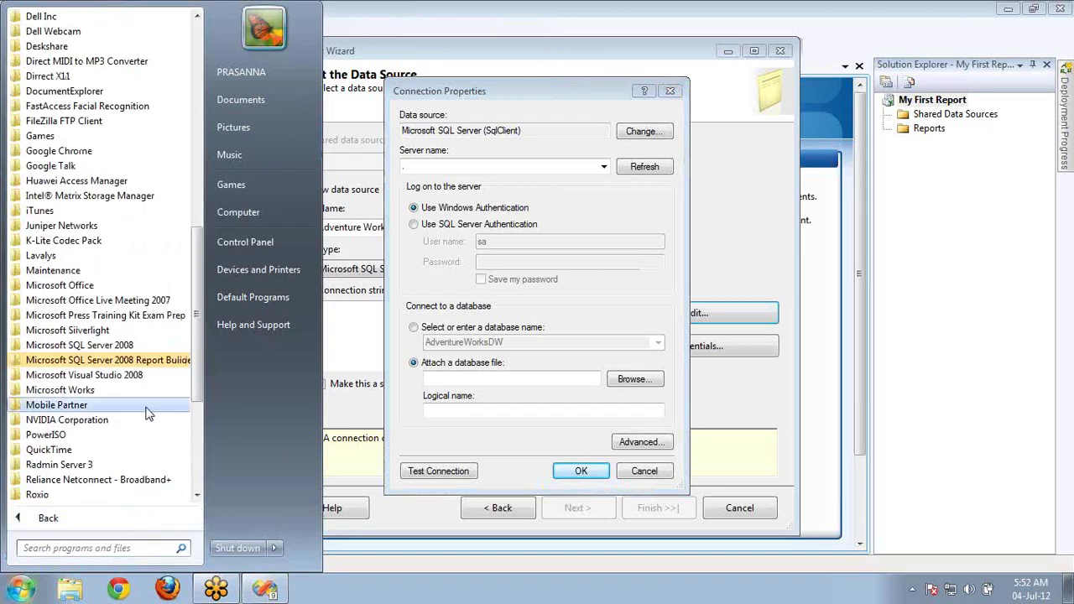
pyautogui.click(101, 345)
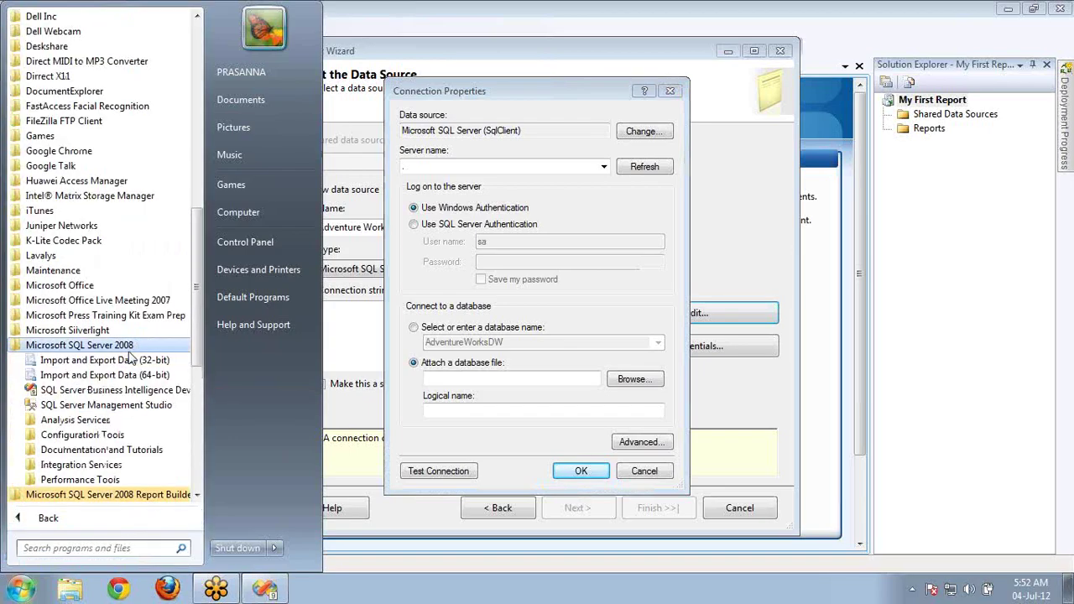
pyautogui.click(114, 438)
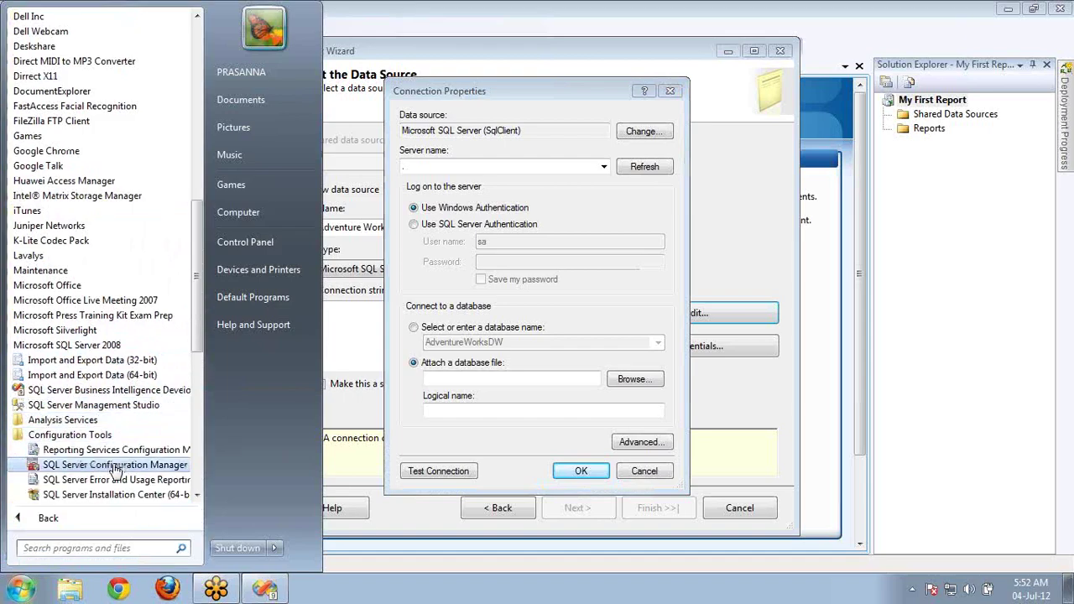
pyautogui.click(118, 465)
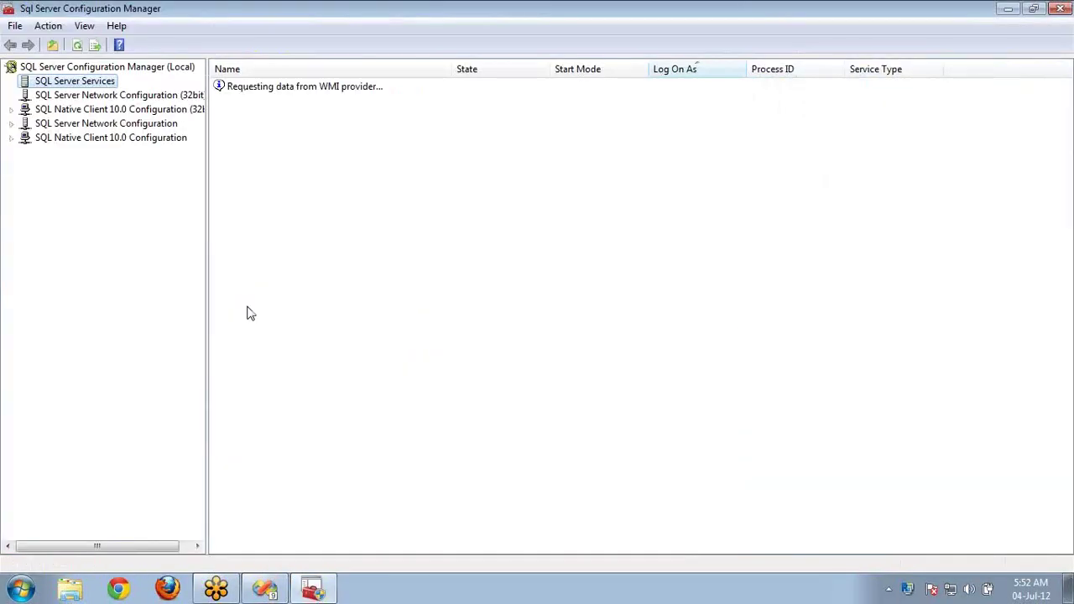
# Look over the SQL Server Integration, Analysis and database engine services, and return to the connection properties in Visual Studio
pyautogui.click(275, 91)
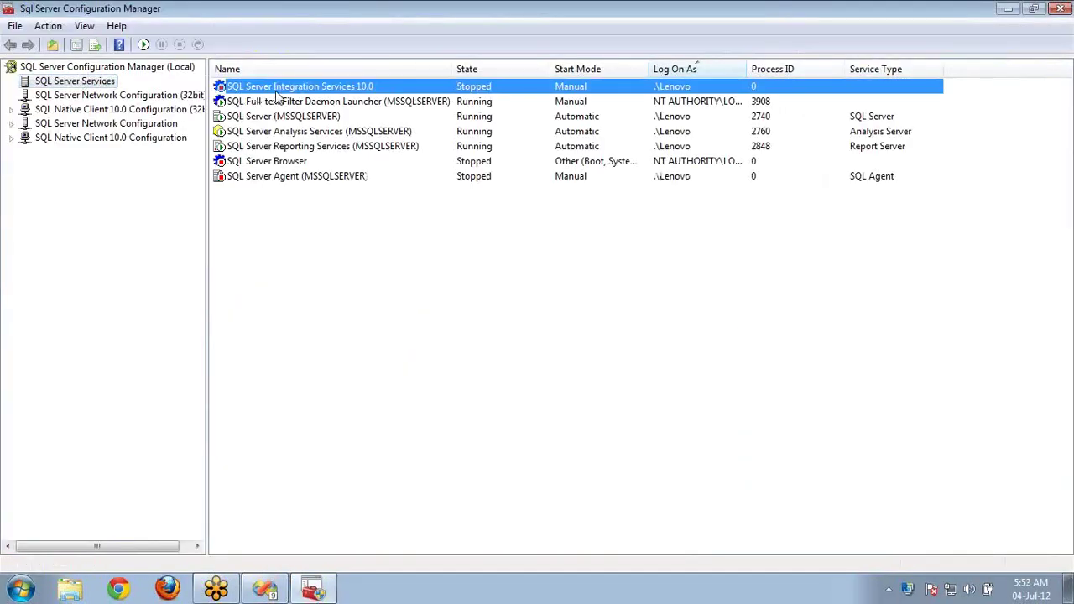
pyautogui.click(278, 141)
pyautogui.click(277, 137)
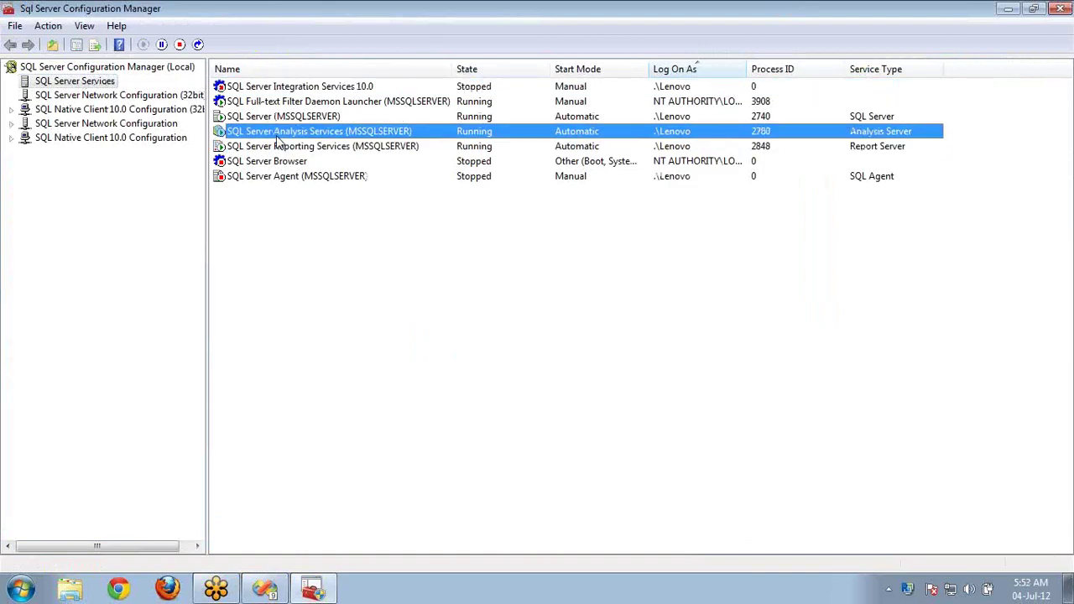
pyautogui.click(277, 119)
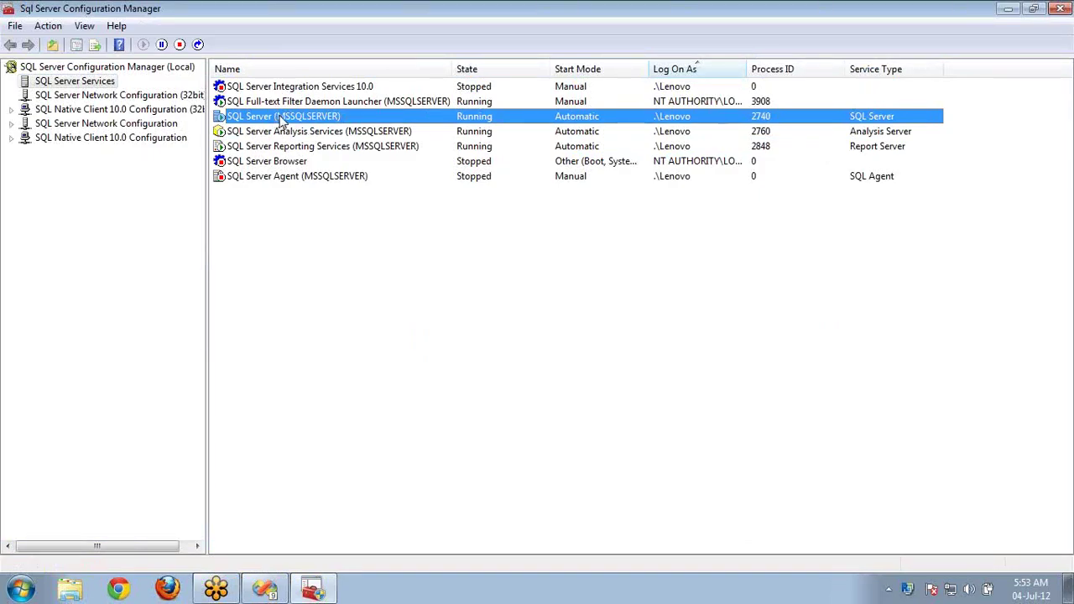
pyautogui.hotkey('alt', 'Tab')
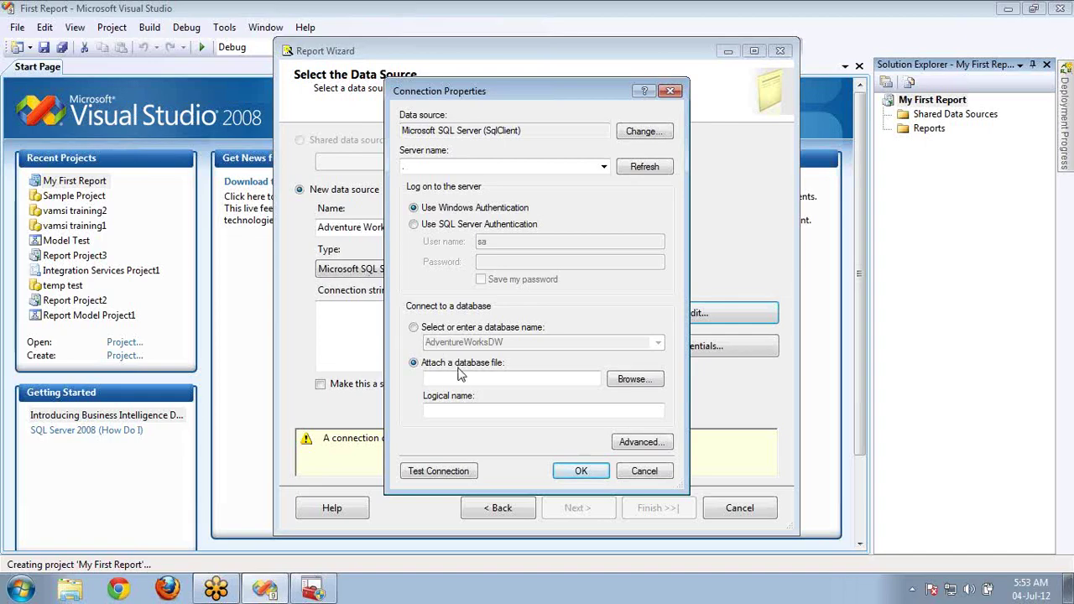
# Browse the C: drive for a database file to attach, and close the file browser without choosing one
pyautogui.click(637, 381)
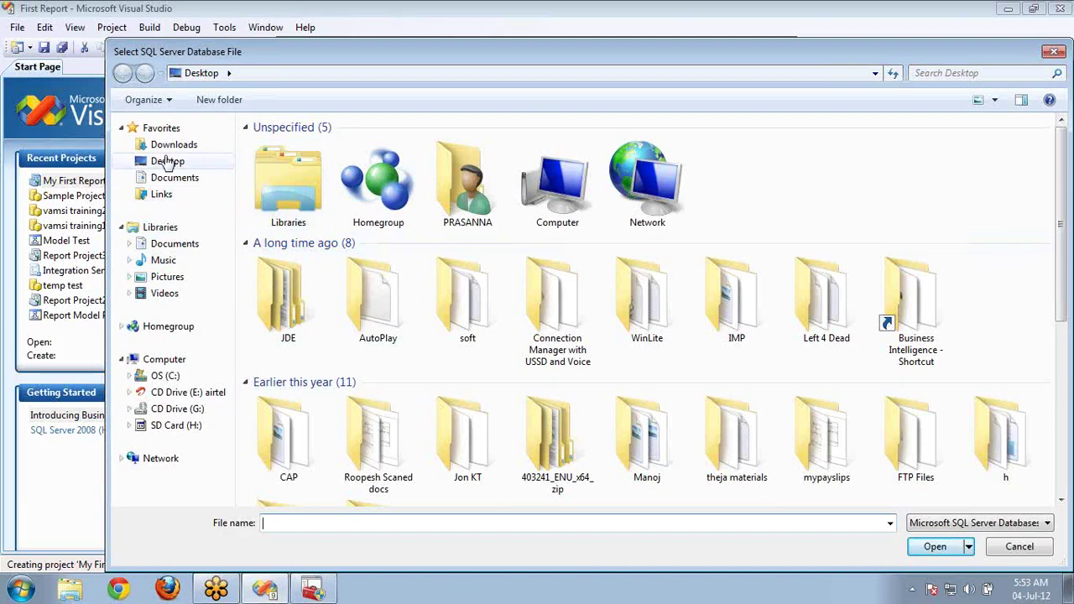
pyautogui.click(171, 378)
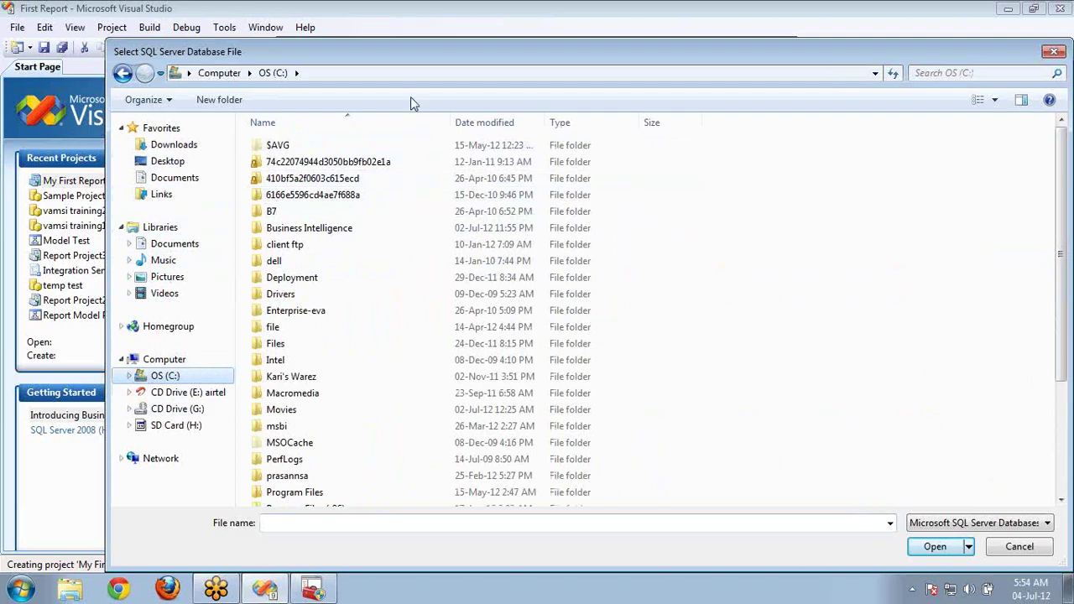
pyautogui.moveTo(413, 48); pyautogui.dragTo(413, 45)
pyautogui.rightClick(413, 44)
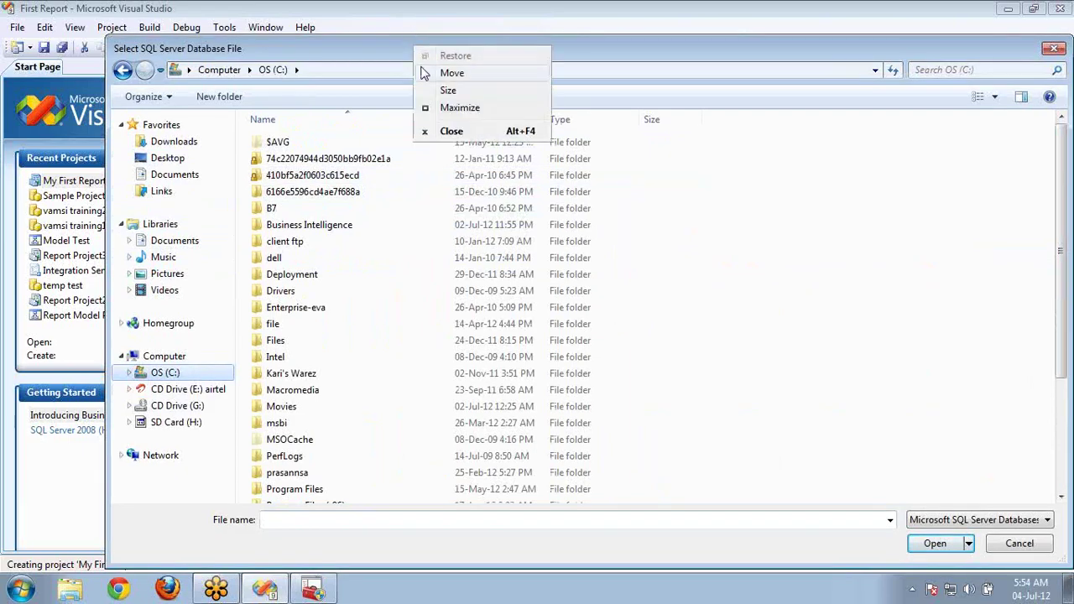
pyautogui.click(445, 132)
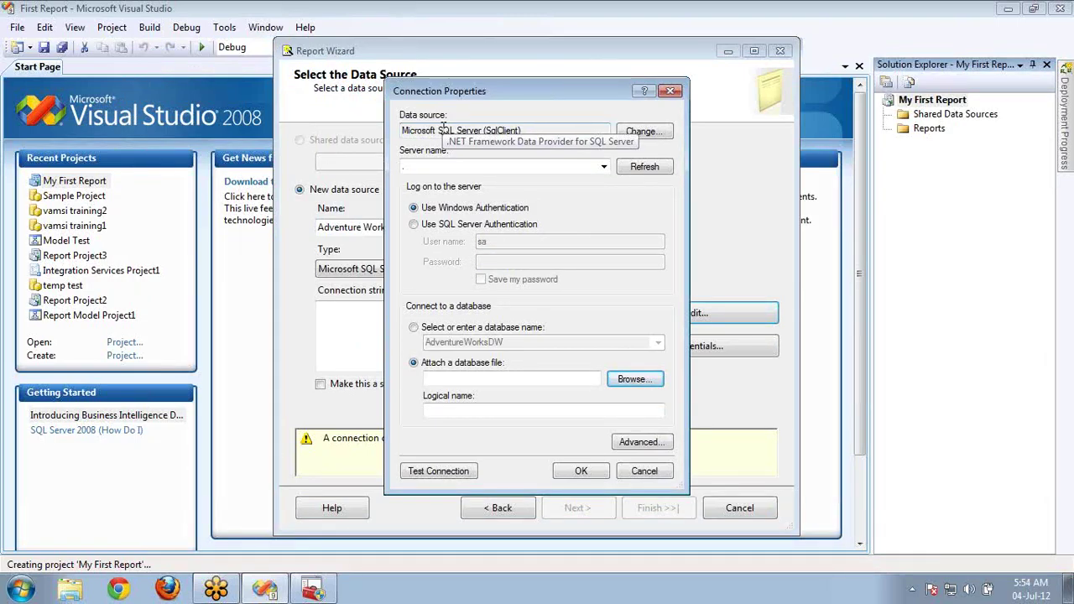
pyautogui.click(594, 379)
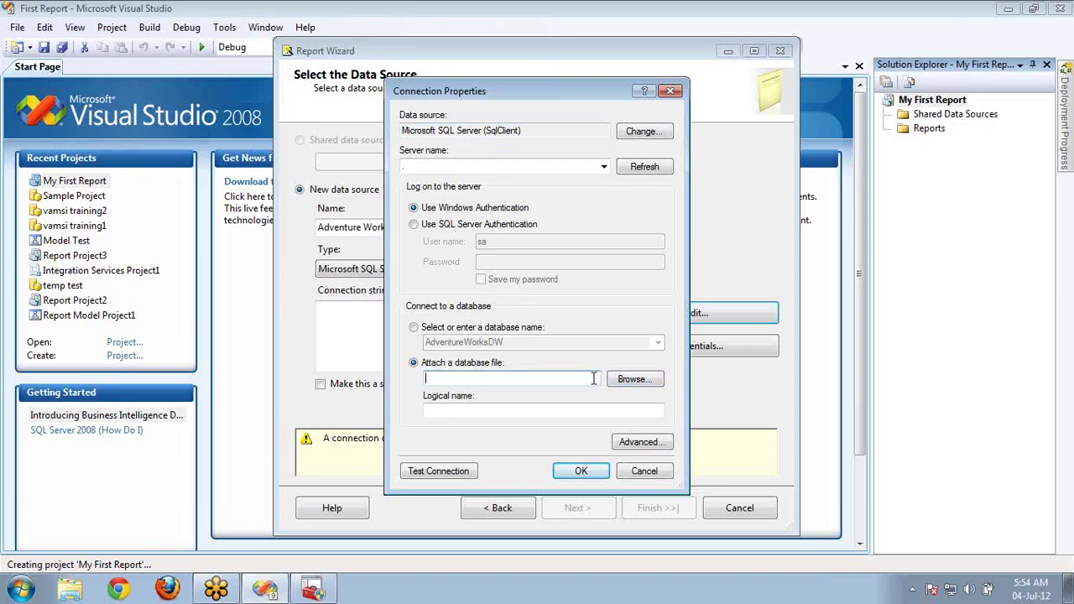
# Switch back to connecting by database name with AdventureWorksDW, test the connection and accept the connection properties
pyautogui.click(451, 330)
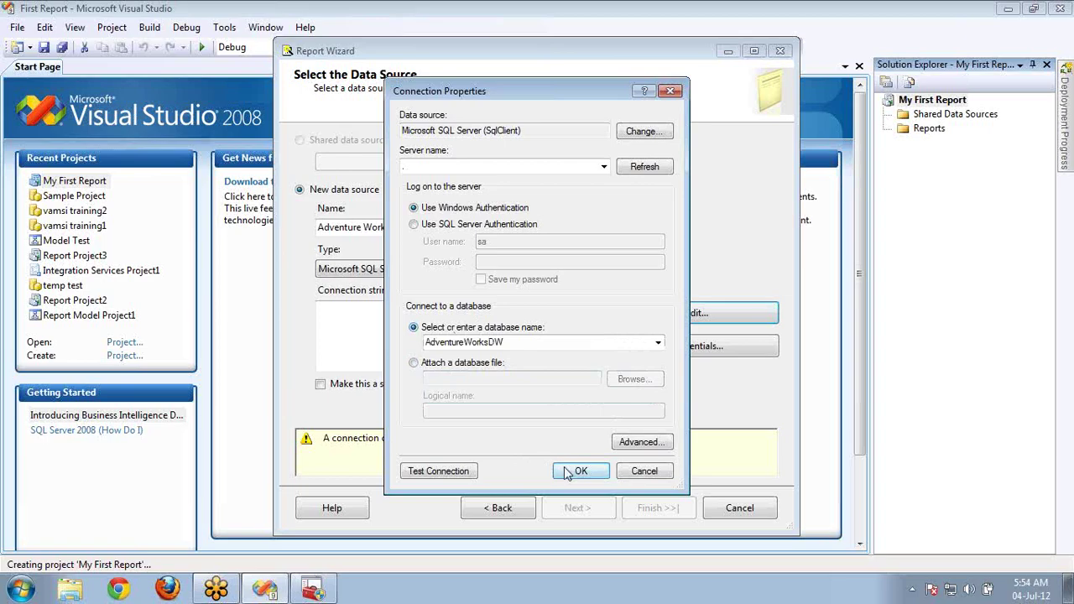
pyautogui.click(467, 472)
pyautogui.press('Return')
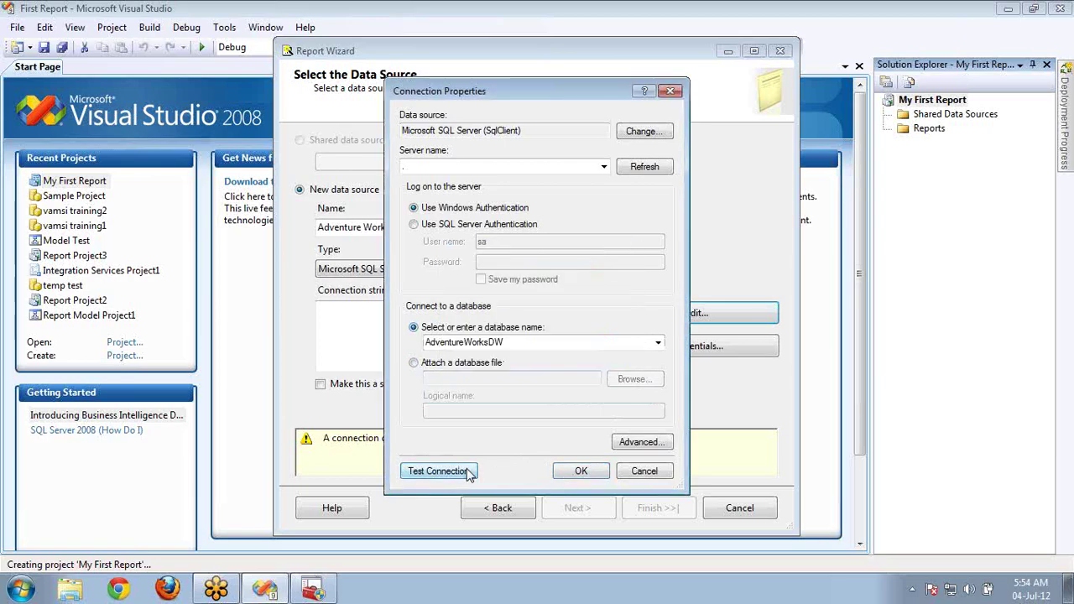
pyautogui.click(580, 472)
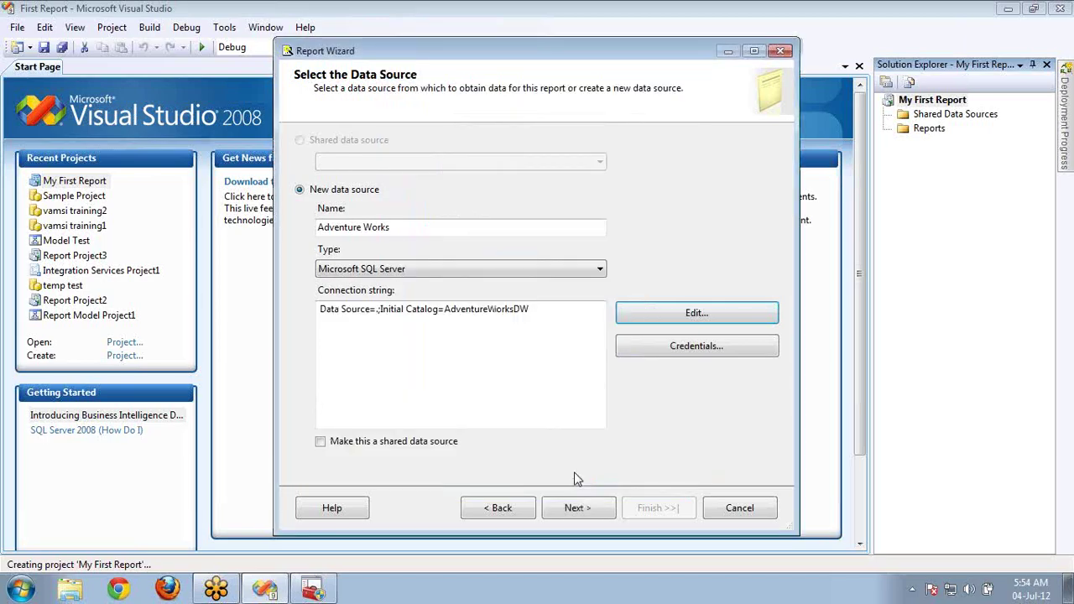
# Make the Adventure Works data source shared and continue to the query design page of the wizard
pyautogui.click(530, 309)
pyautogui.moveTo(531, 309); pyautogui.dragTo(319, 311)
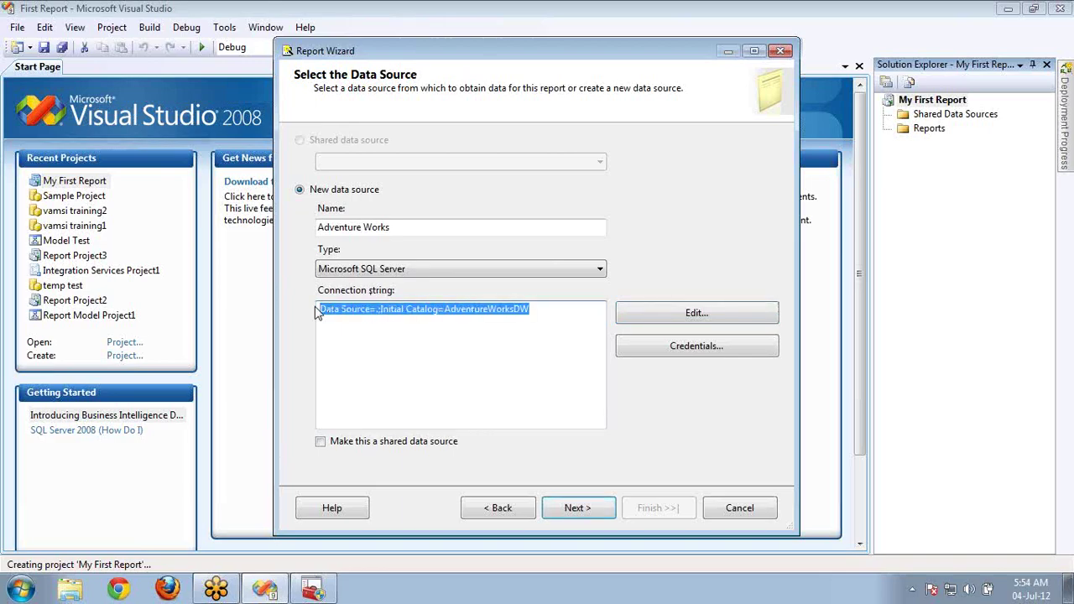
pyautogui.click(321, 441)
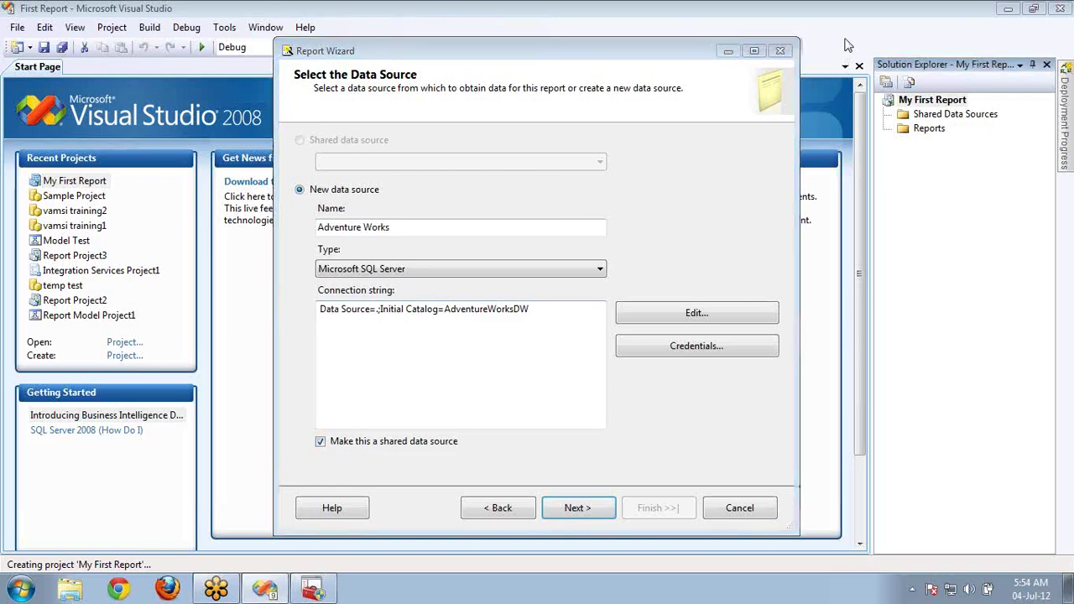
pyautogui.click(325, 146)
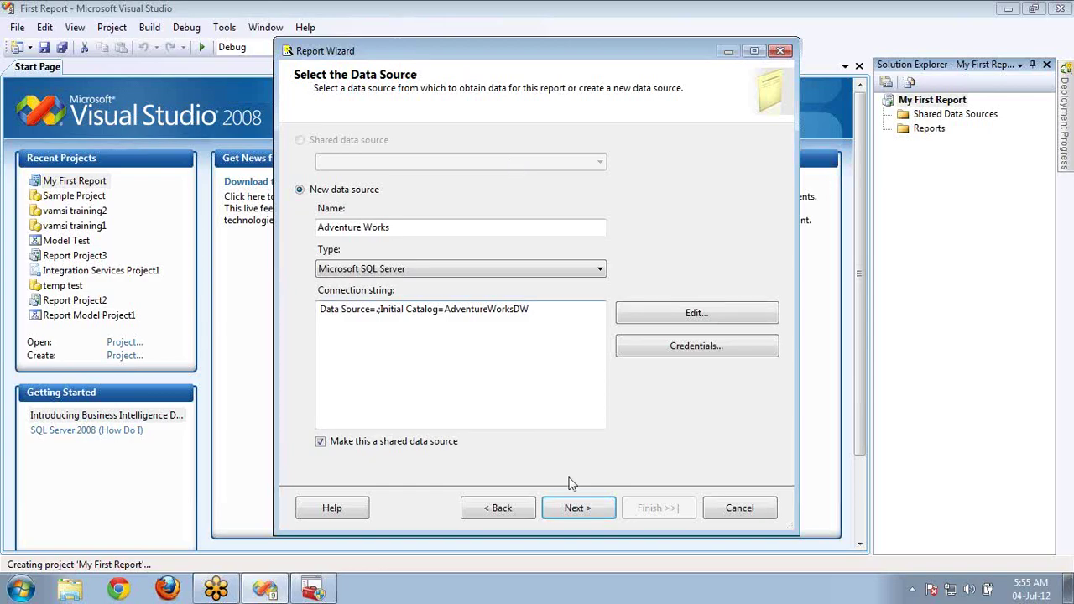
pyautogui.click(576, 506)
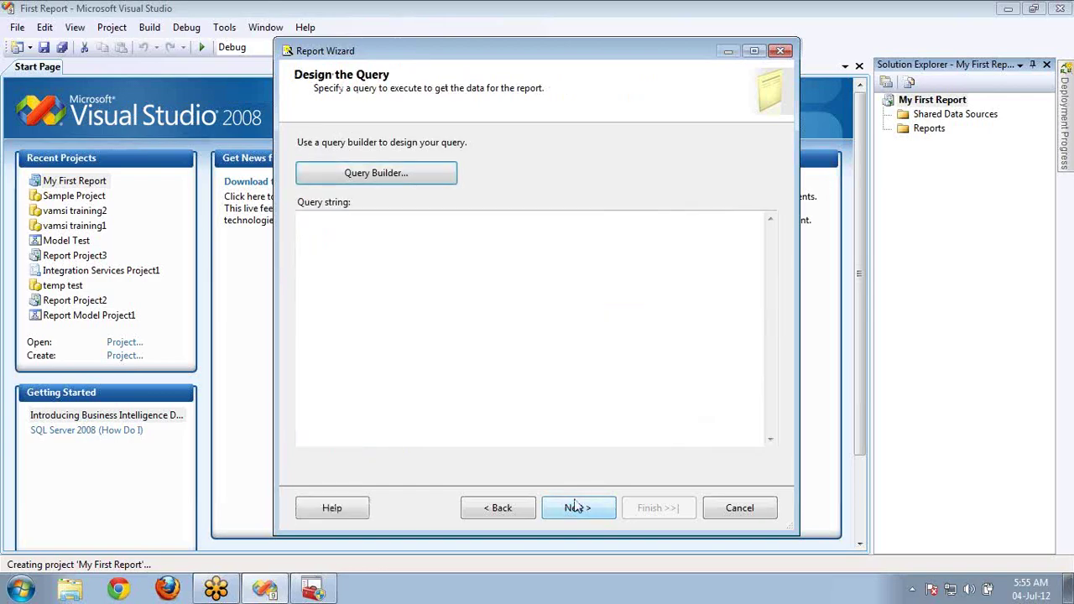
# Open the query builder and add the DimCustomer table to the query
pyautogui.click(508, 294)
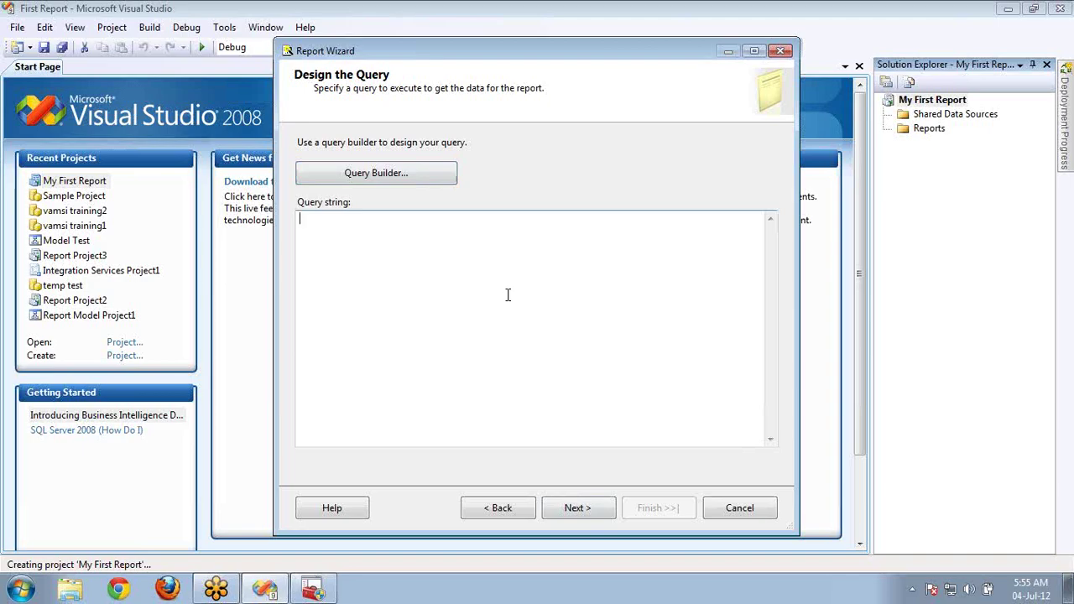
pyautogui.click(420, 175)
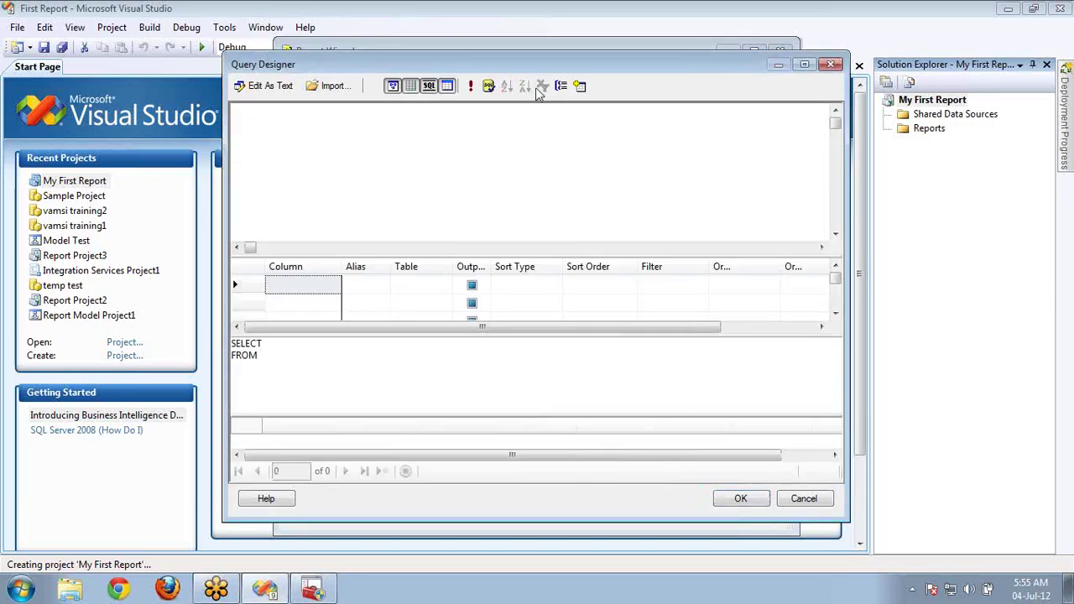
pyautogui.click(577, 89)
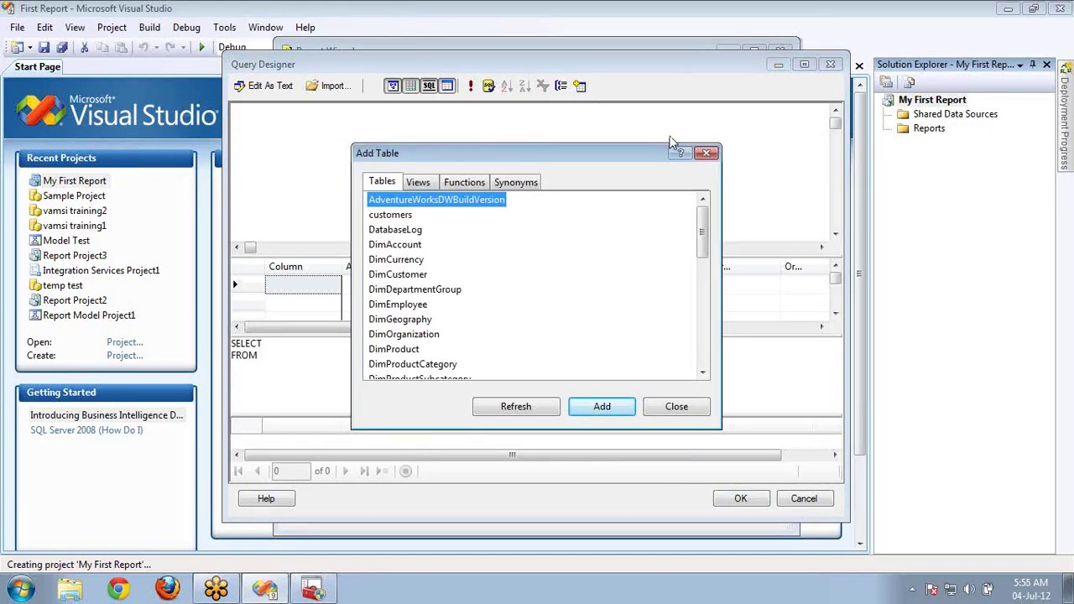
pyautogui.click(420, 277)
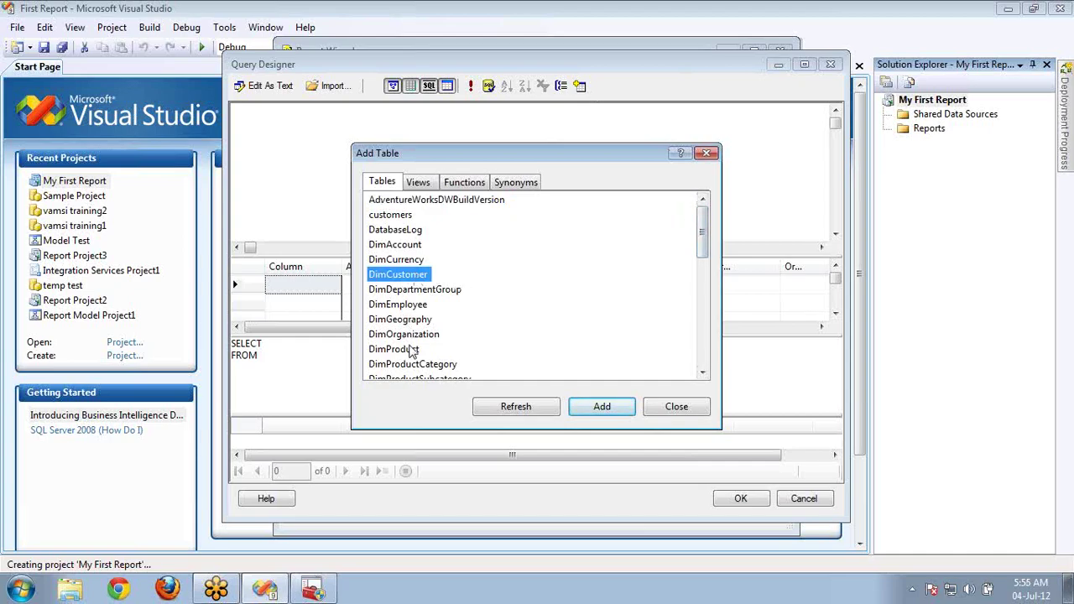
pyautogui.click(602, 407)
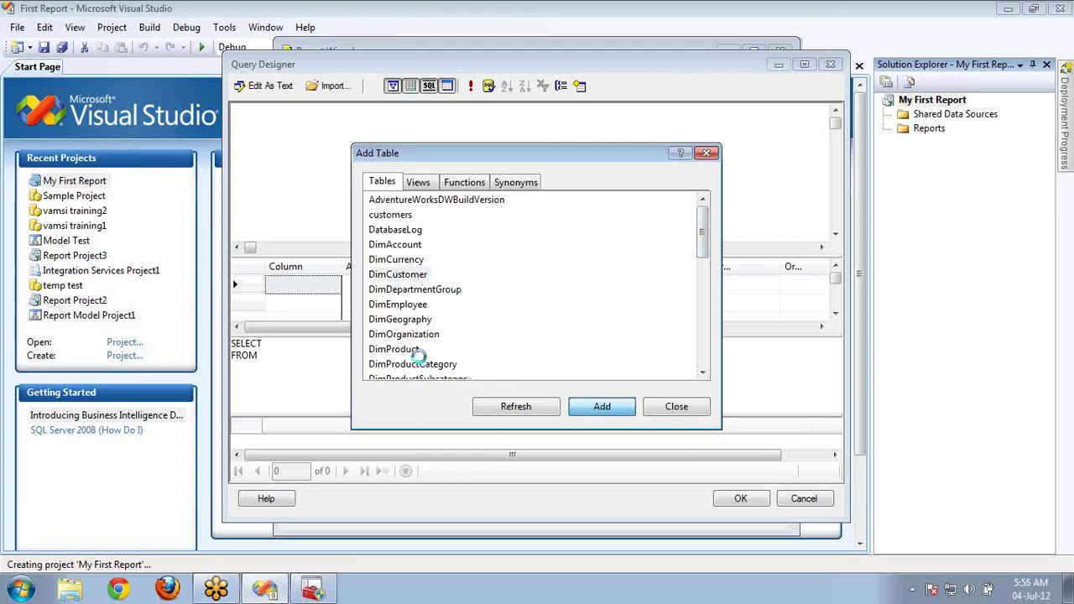
pyautogui.click(677, 406)
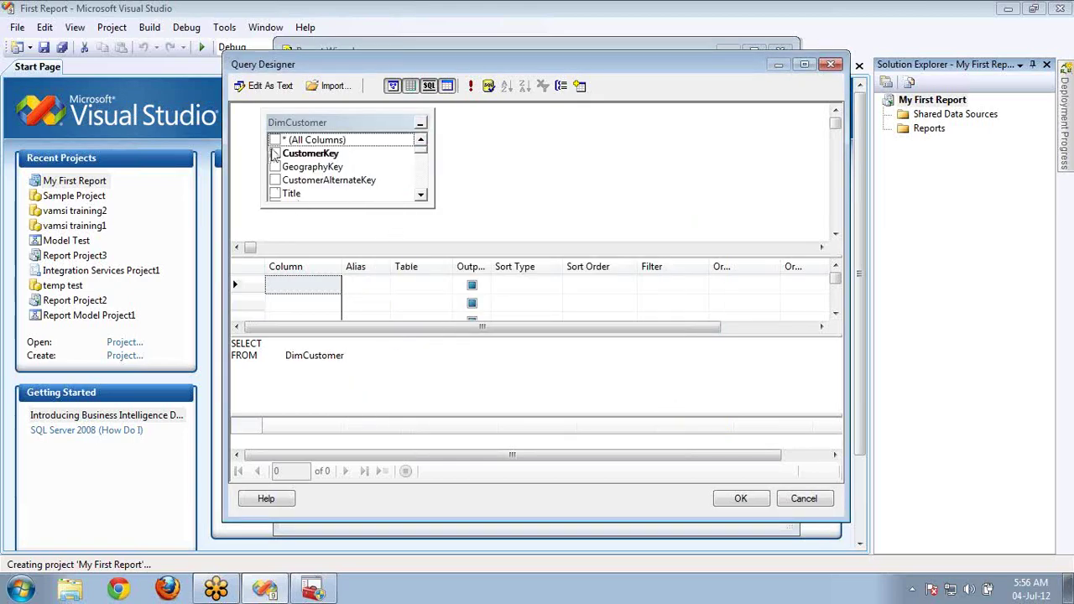
# Include all columns of DimCustomer in the query and run it
pyautogui.click(274, 141)
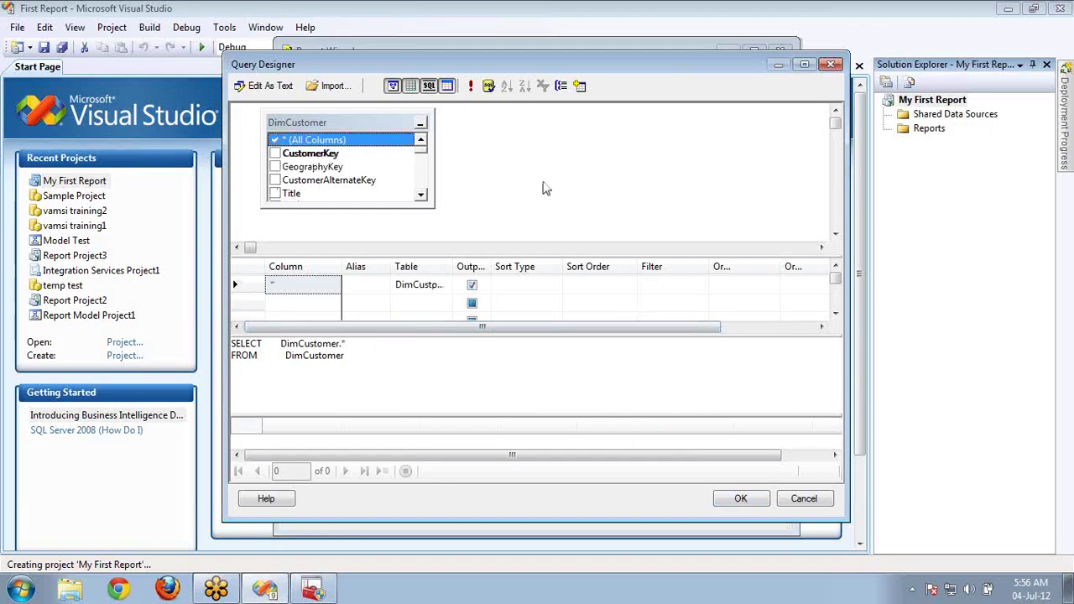
pyautogui.click(471, 88)
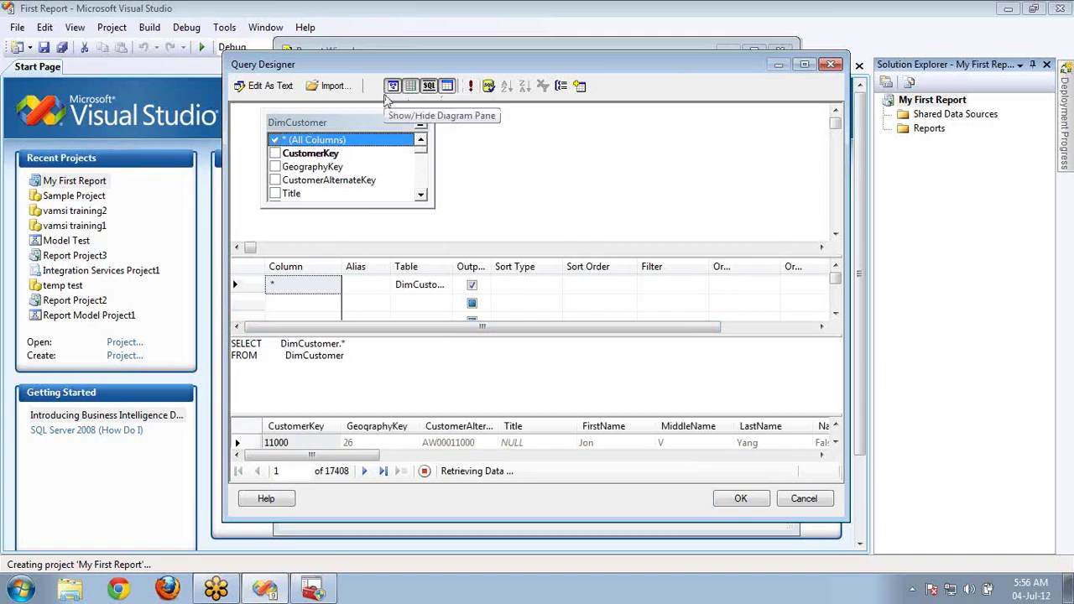
# Hide the query designer's results, SQL and grid panes, and show all of them again
pyautogui.click(449, 87)
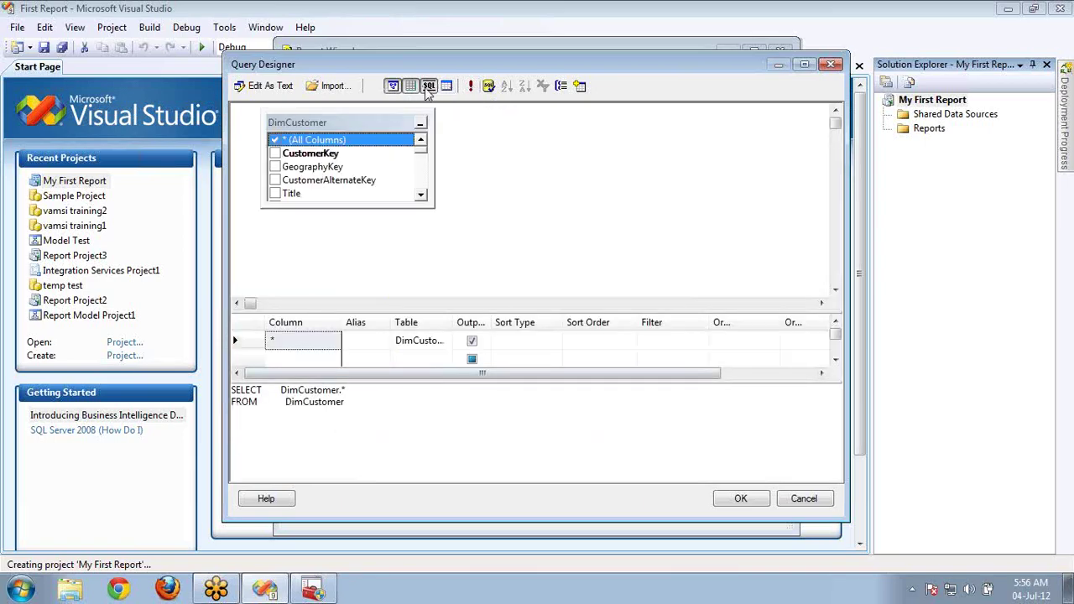
pyautogui.click(428, 87)
pyautogui.click(412, 87)
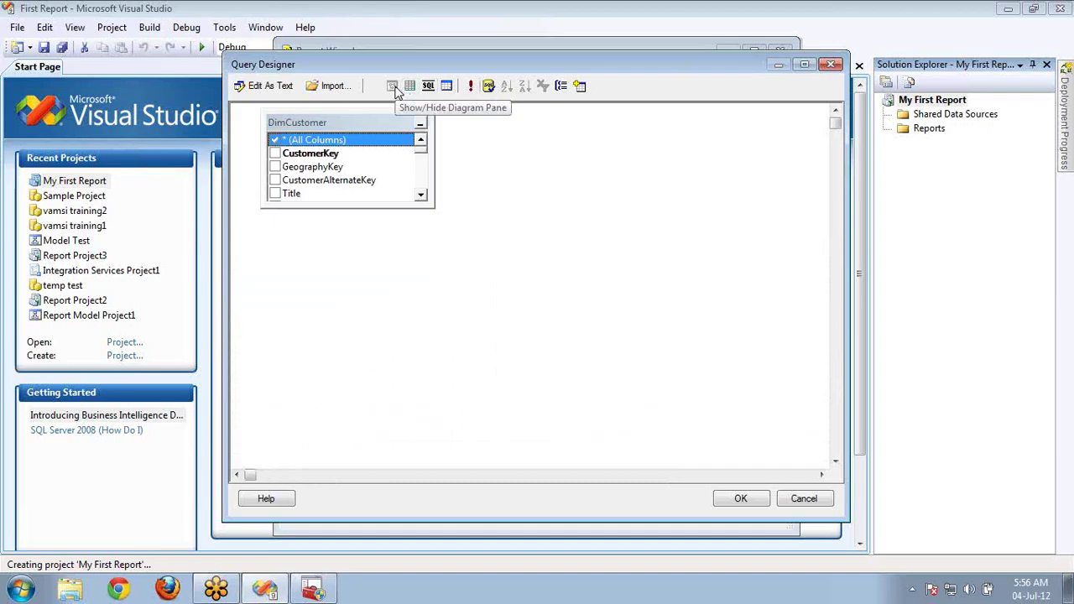
pyautogui.click(410, 86)
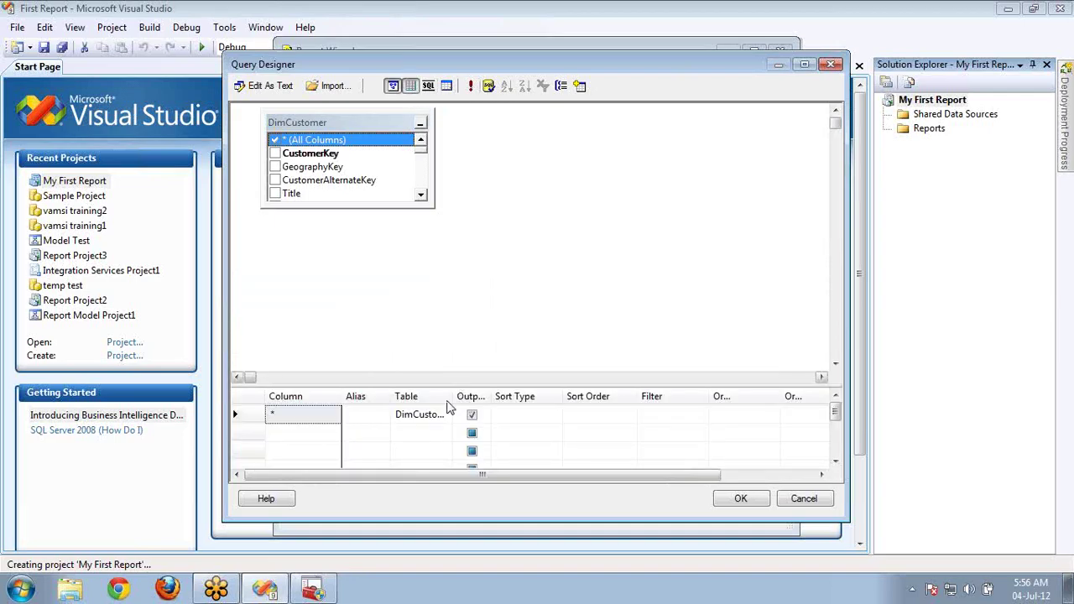
pyautogui.click(429, 87)
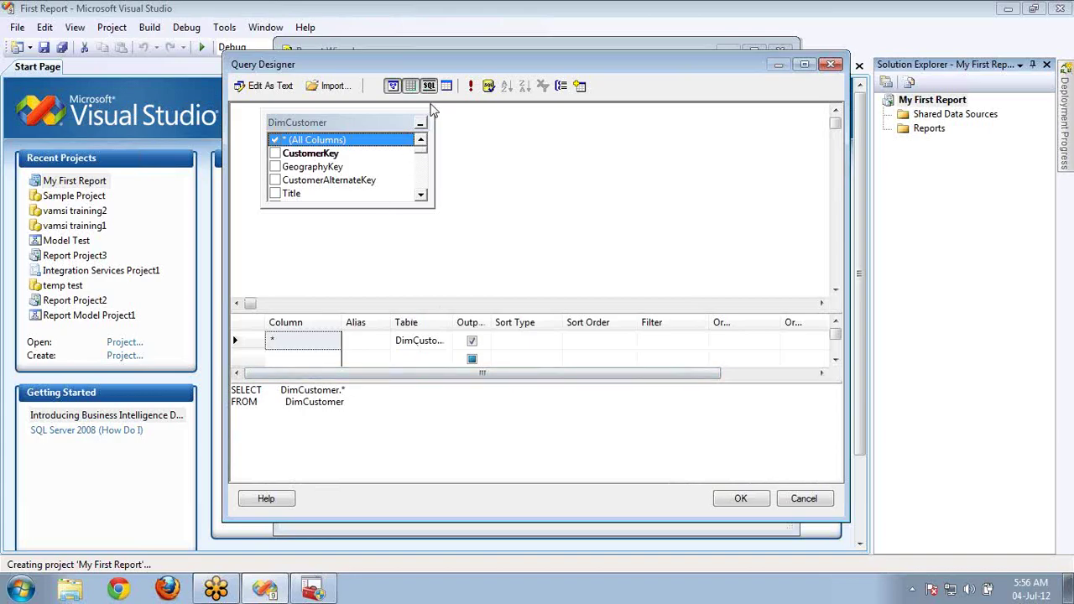
pyautogui.click(446, 87)
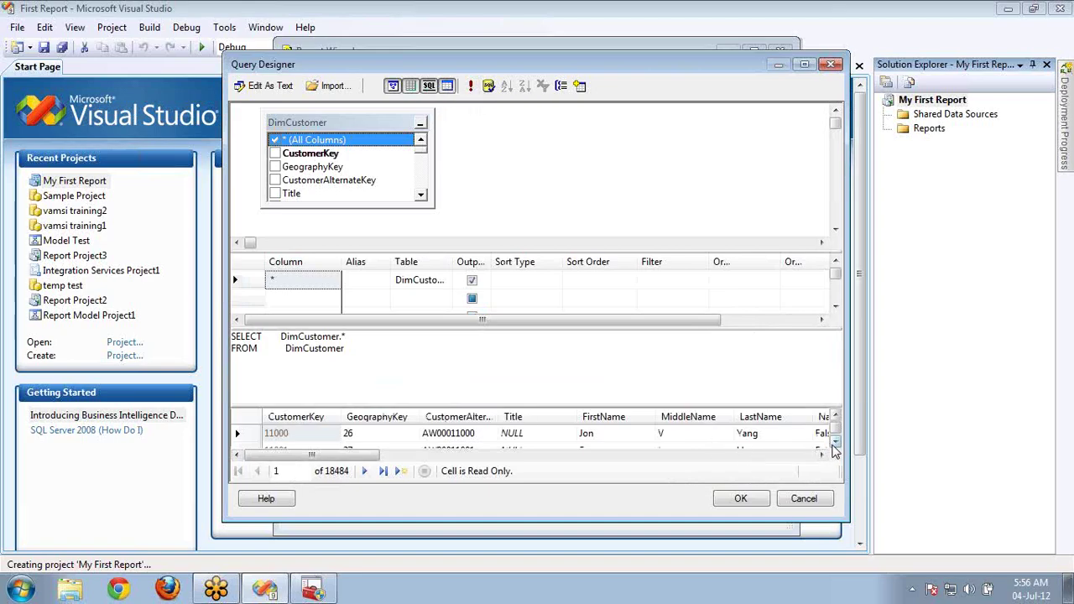
# Look through the returned customer rows and accept the DimCustomer query for the report
pyautogui.click(835, 443)
pyautogui.scroll(-3, 835, 443)
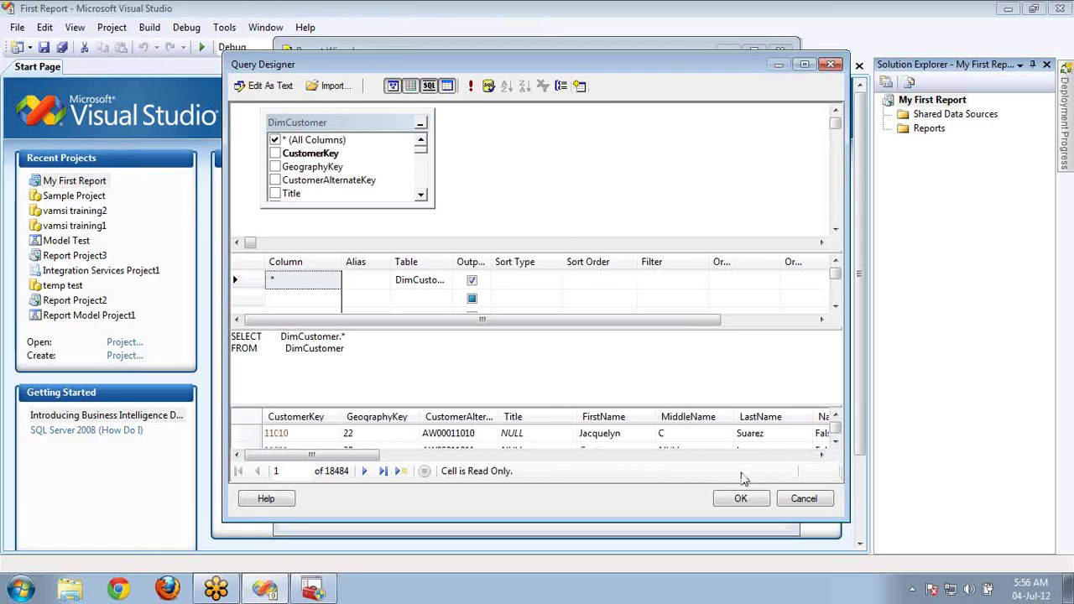
pyautogui.click(742, 498)
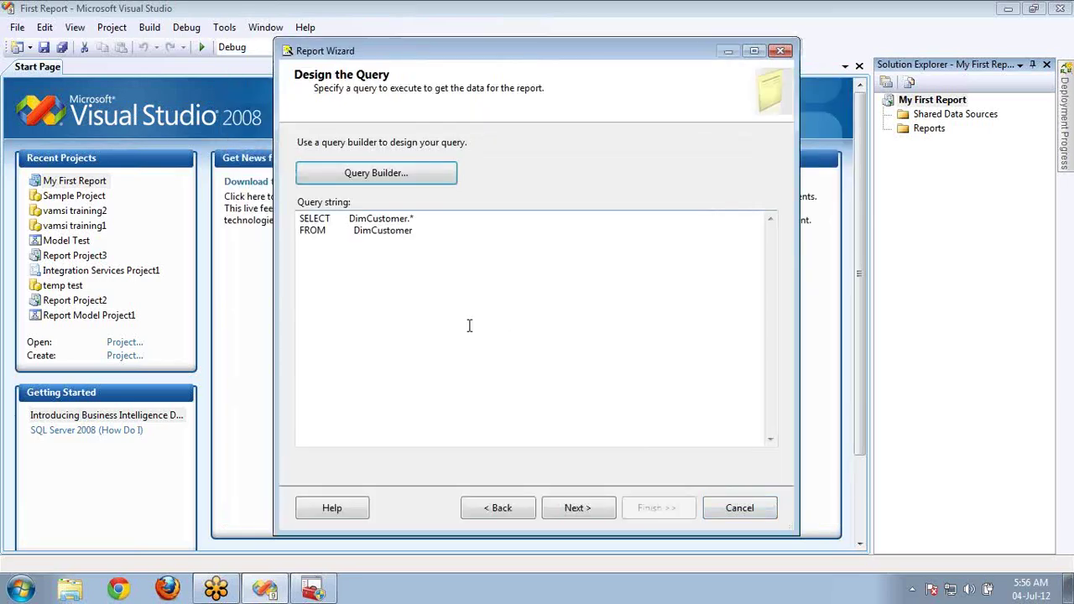
# Highlight the generated query string, reopen the query in the query builder for review, and accept it
pyautogui.click(423, 230)
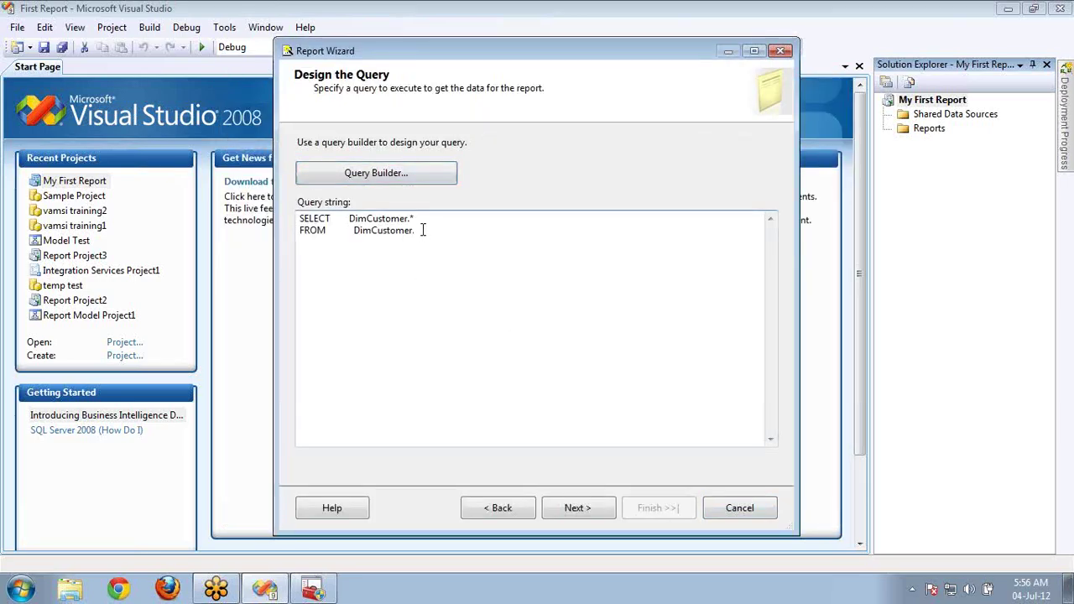
pyautogui.hotkey('shift', 'Home')
pyautogui.hotkey('shift', 'Up')
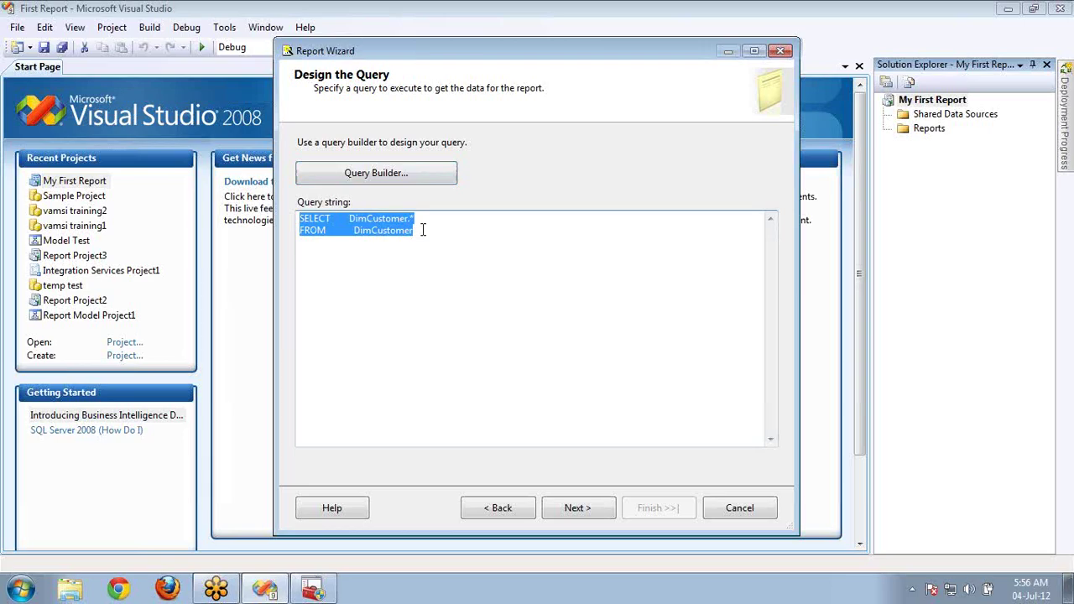
pyautogui.click(412, 182)
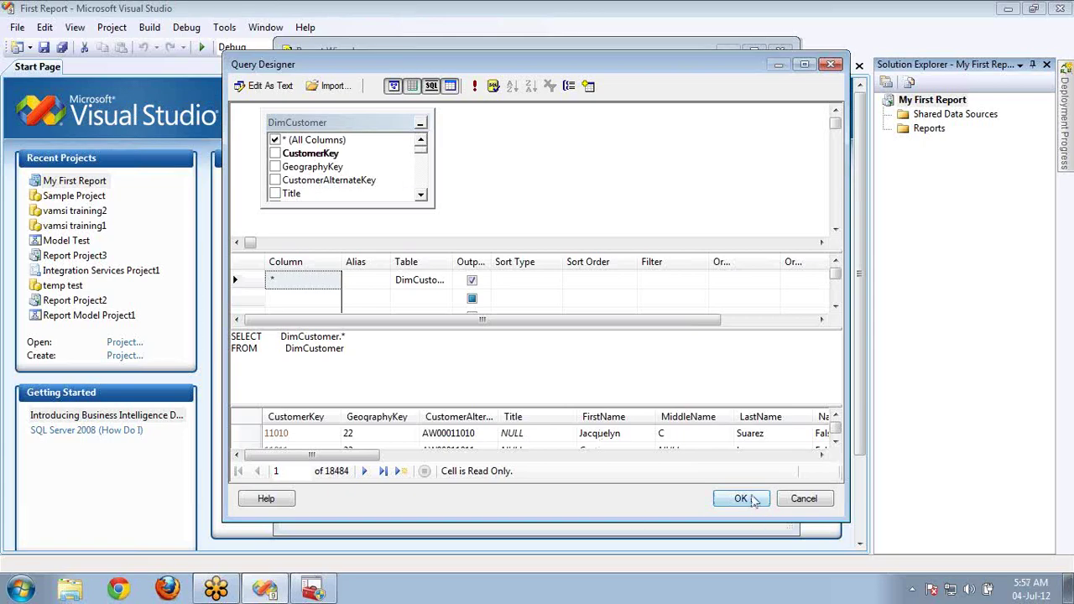
pyautogui.click(742, 499)
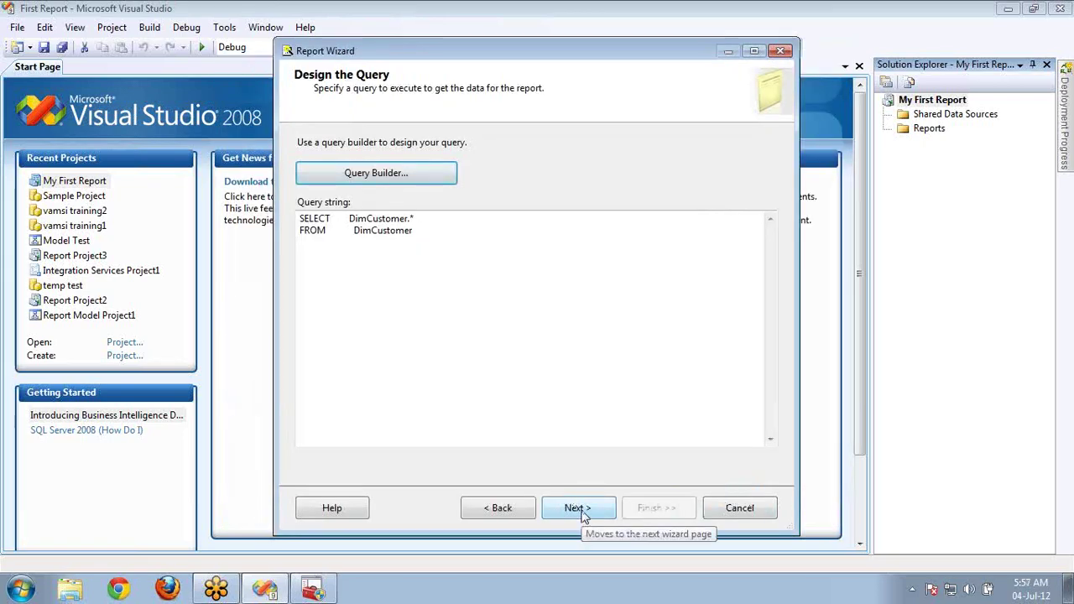
# Preview the Matrix report type, choose Tabular instead, and continue to the table design page
pyautogui.click(578, 508)
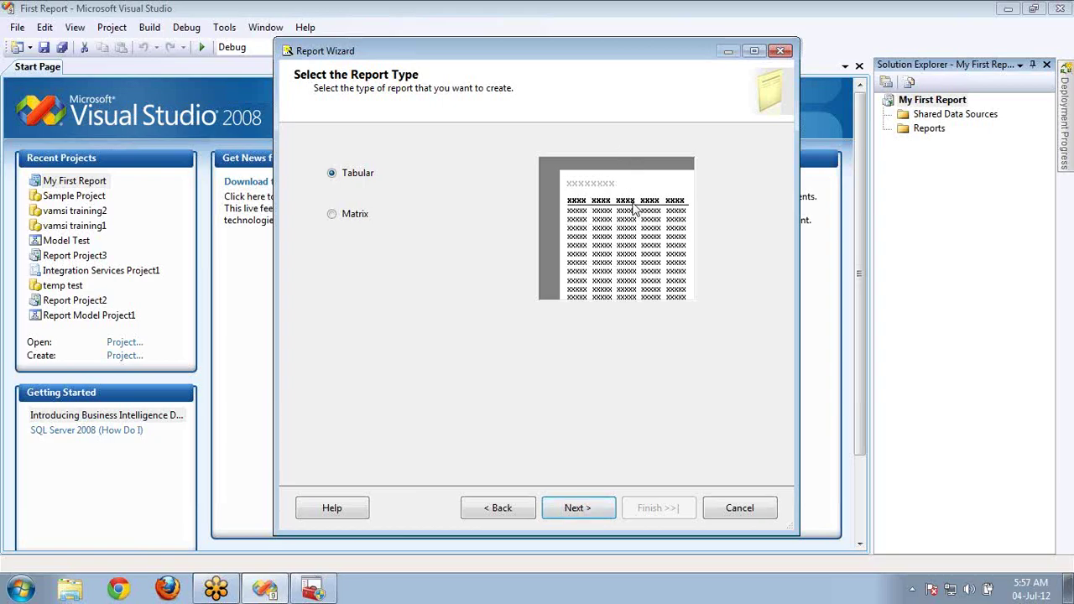
pyautogui.click(351, 213)
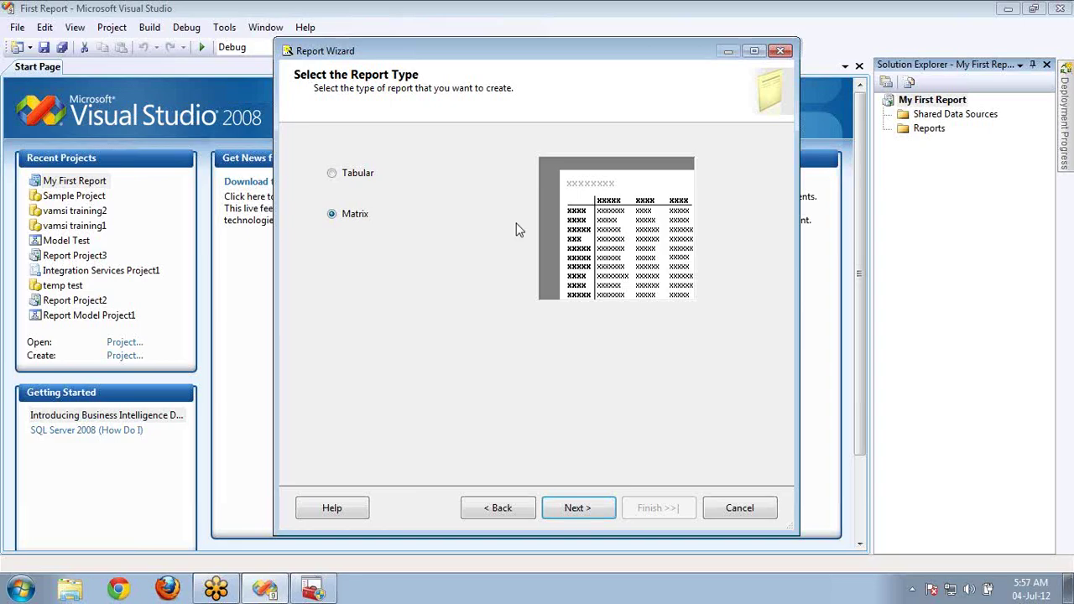
pyautogui.click(346, 183)
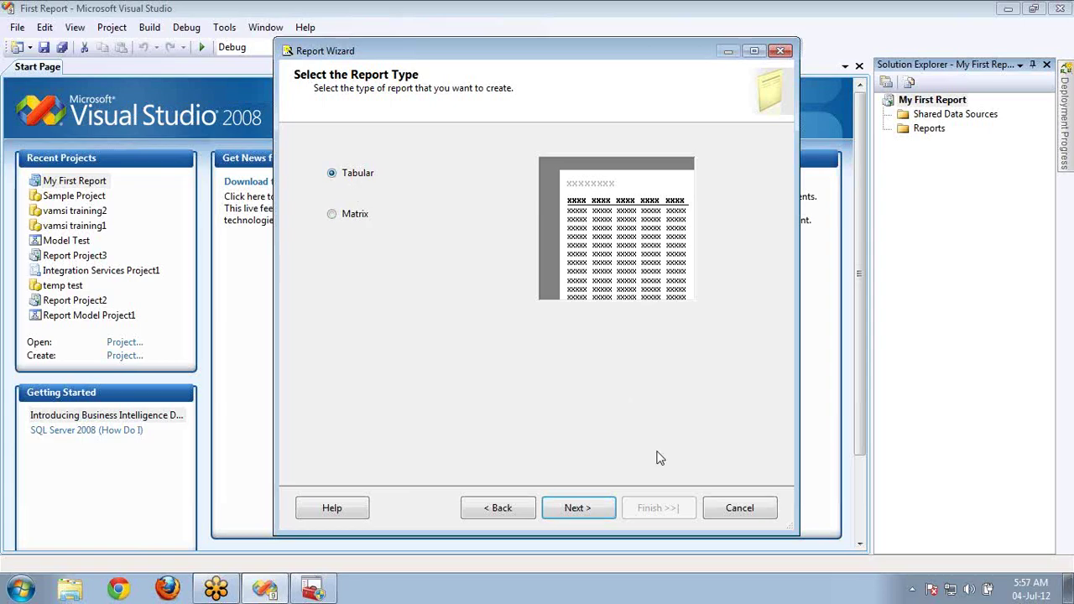
pyautogui.click(601, 508)
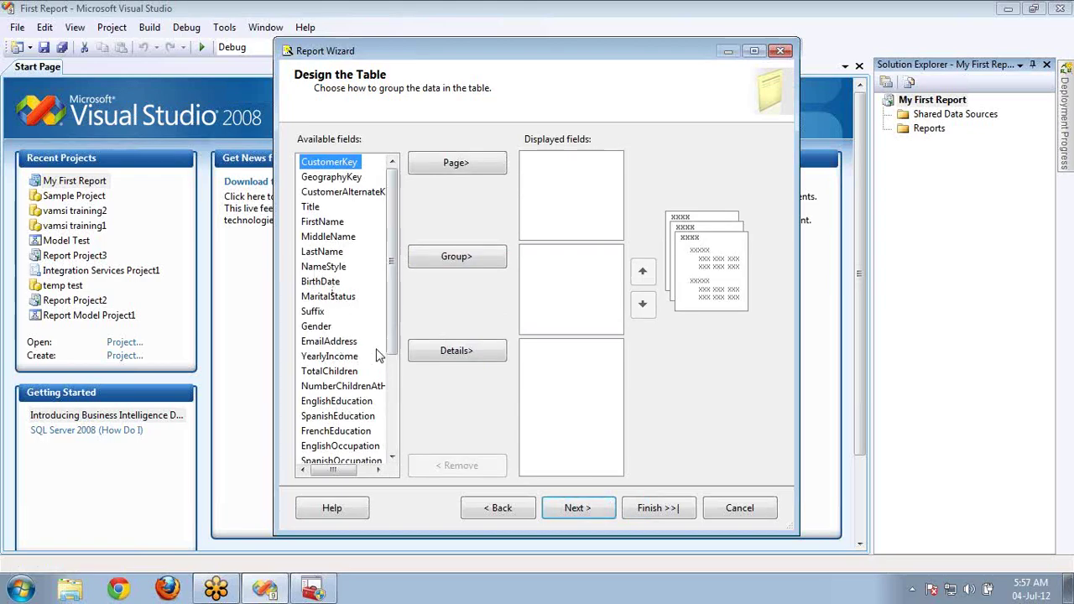
pyautogui.click(591, 379)
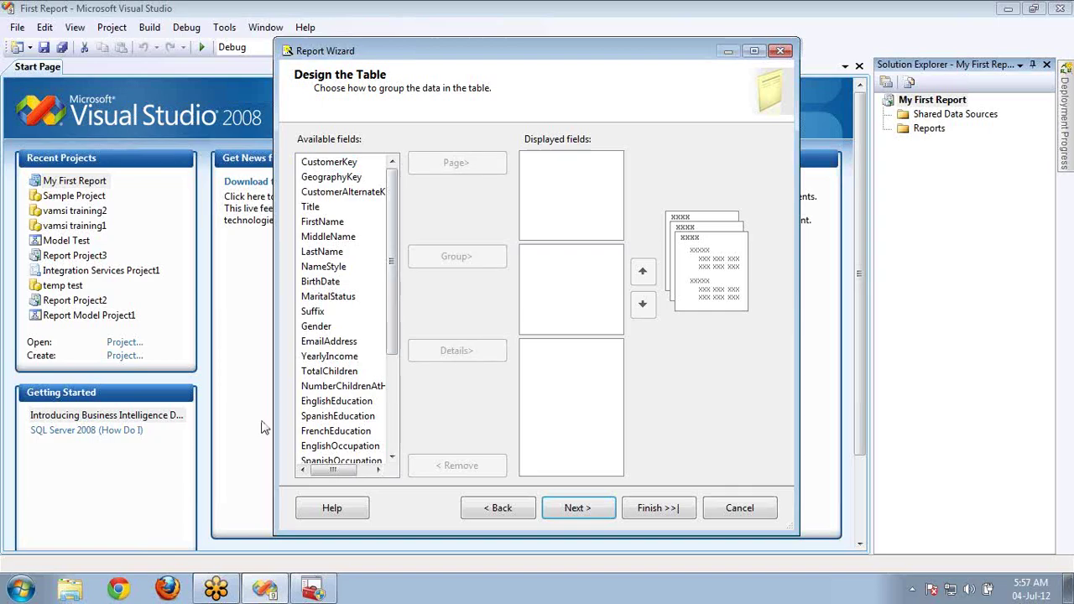
# Open a new Excel workbook, enter the headings Employee Name, Dept and Desig in A1:C1, and fit column A to its text
pyautogui.click(32, 590)
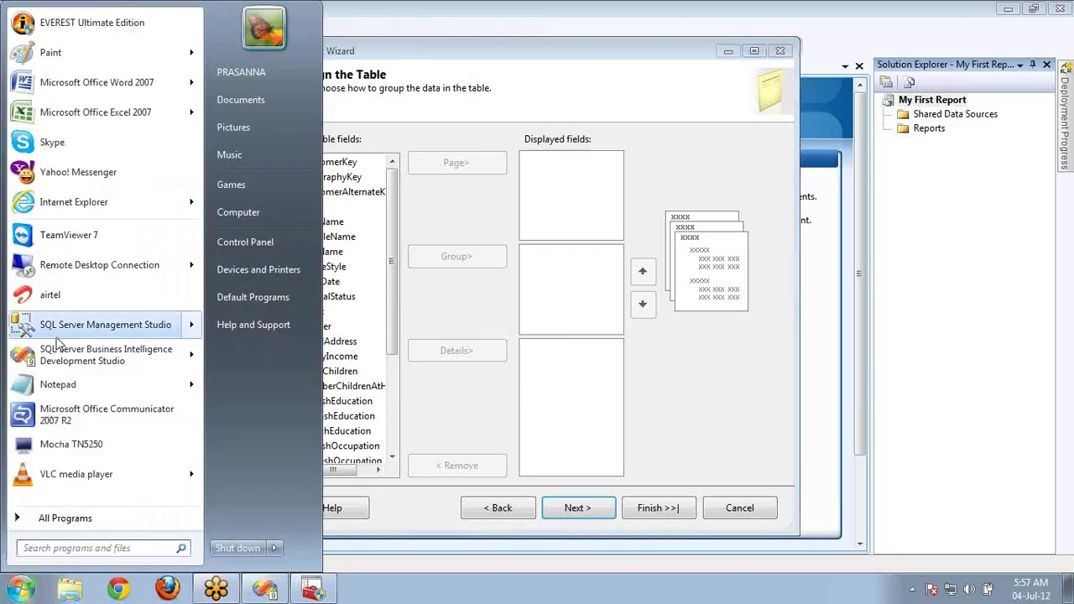
pyautogui.click(72, 113)
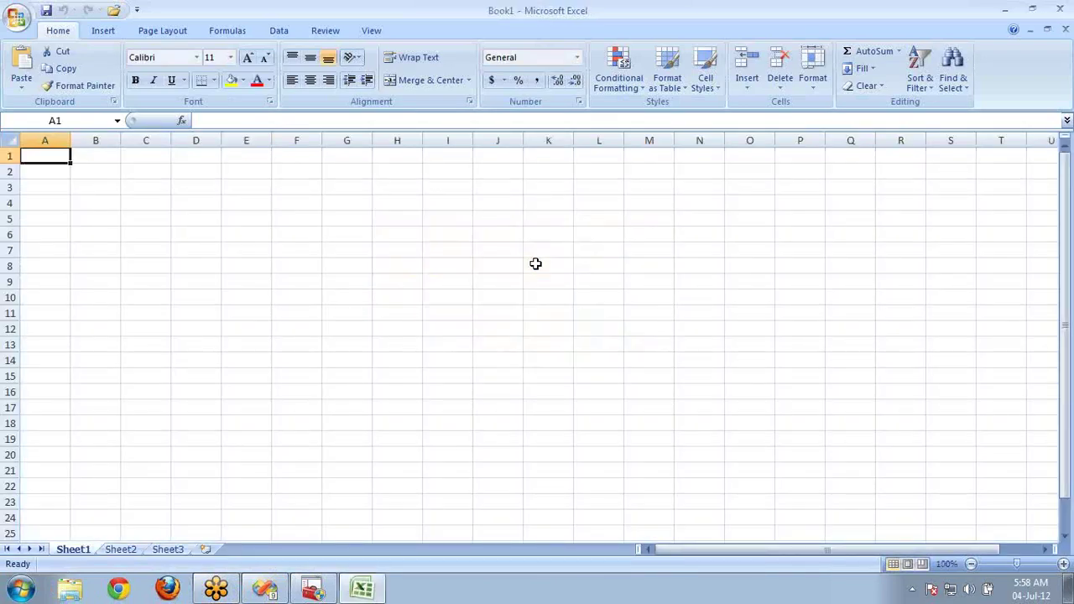
pyautogui.write('Employee Name')
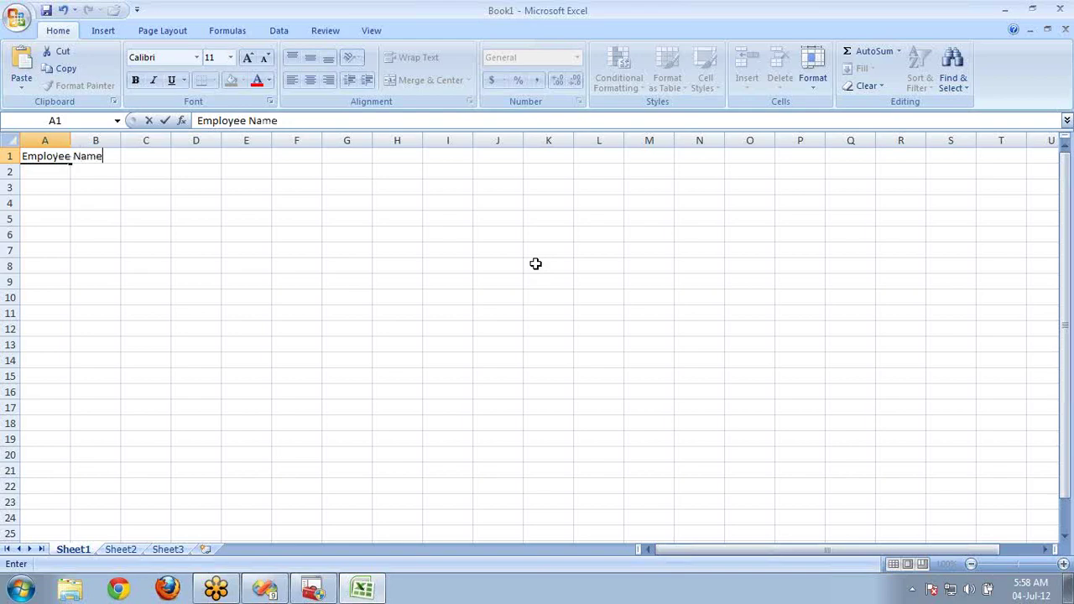
pyautogui.press('Tab')
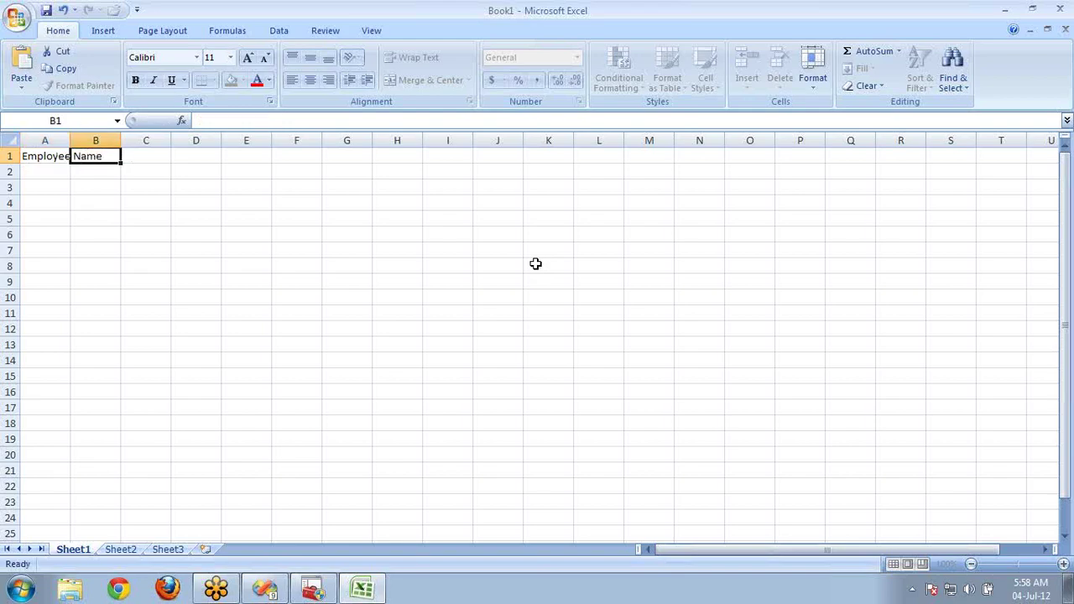
pyautogui.doubleClick(70, 142)
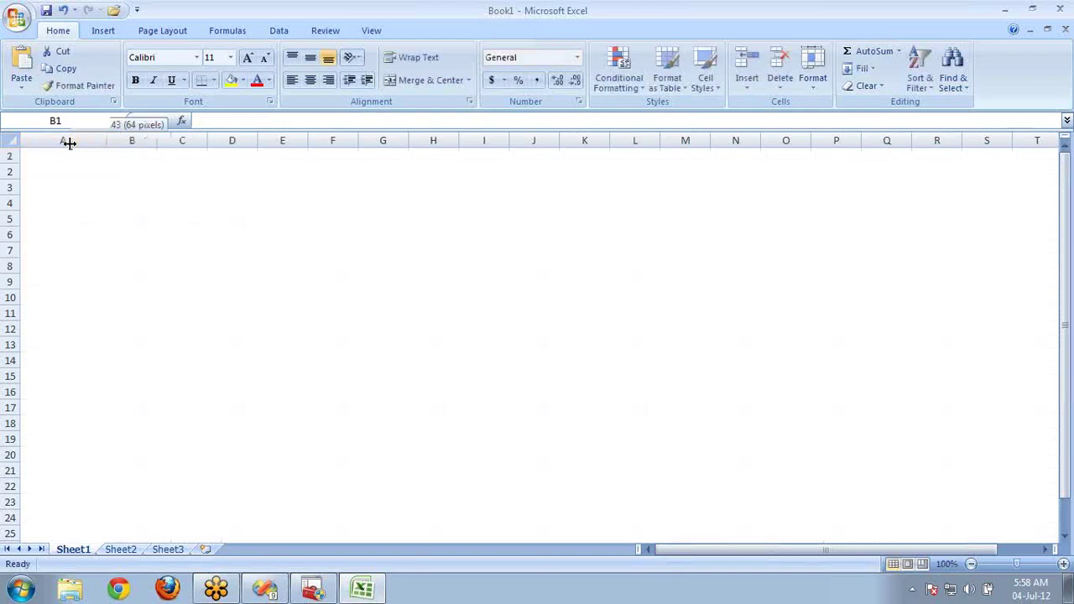
pyautogui.write('Dept')
pyautogui.press('Tab')
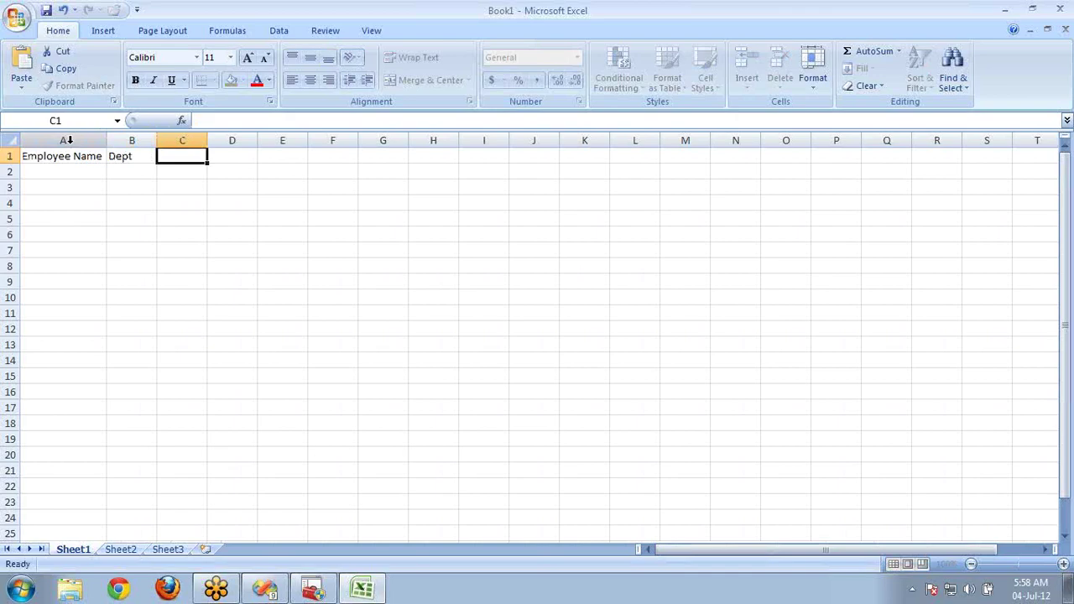
pyautogui.write('Desig')
pyautogui.press('Tab')
# Enter the heading "No of Leaves Taken" in D1 and fit column D to its text
pyautogui.write('No og LEave')
pyautogui.press('BackSpace')
pyautogui.press('BackSpace')
pyautogui.press('BackSpace')
pyautogui.press('BackSpace')
pyautogui.press('BackSpace')
pyautogui.press('BackSpace')
pyautogui.write('Leaves Taken')
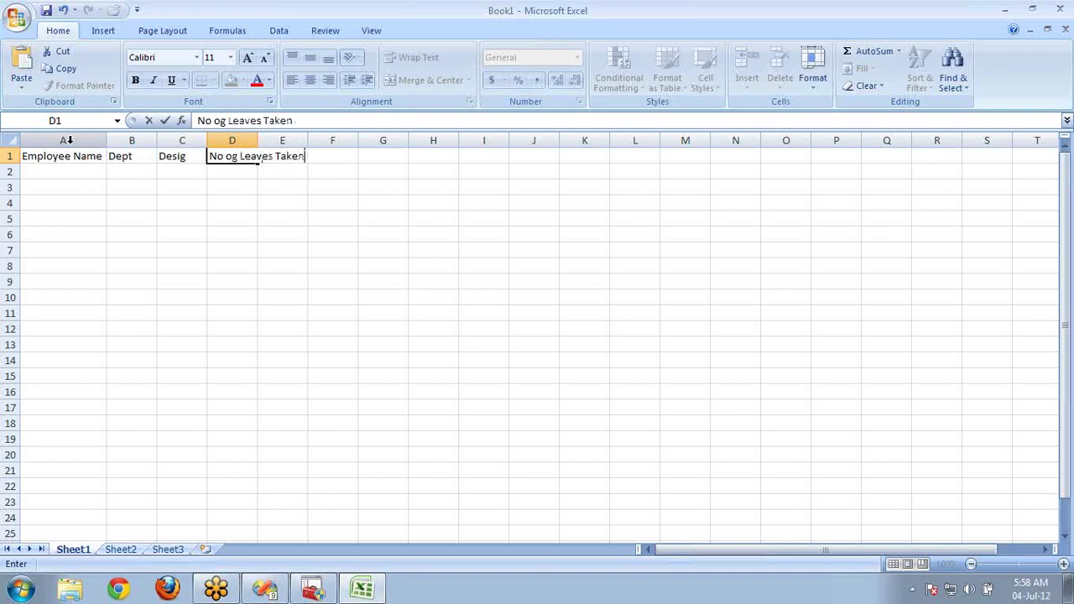
pyautogui.press('Return')
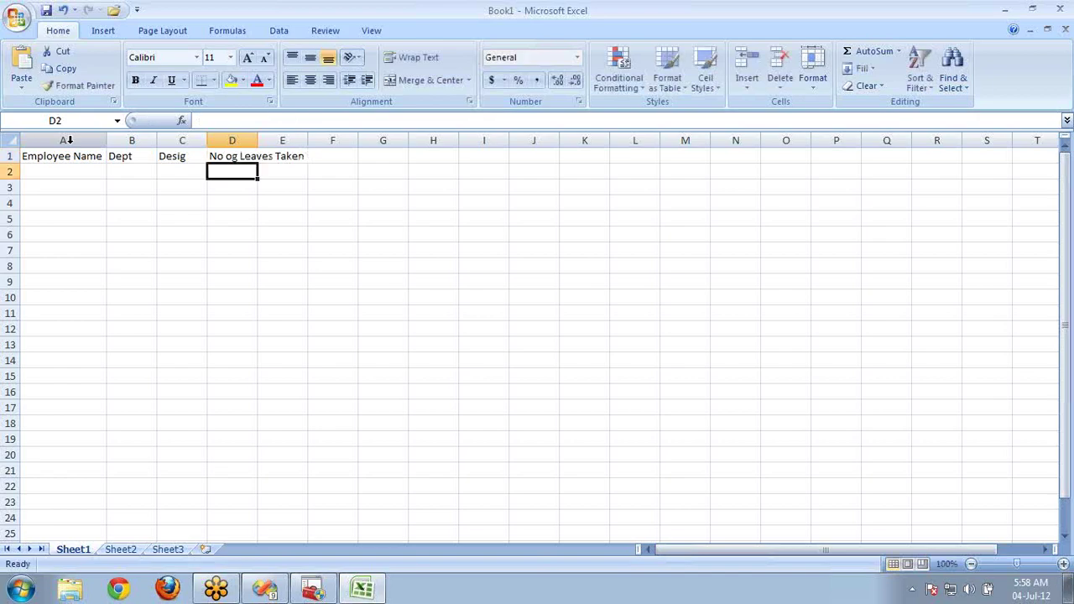
pyautogui.doubleClick(237, 157)
pyautogui.press('BackSpace')
pyautogui.write('f')
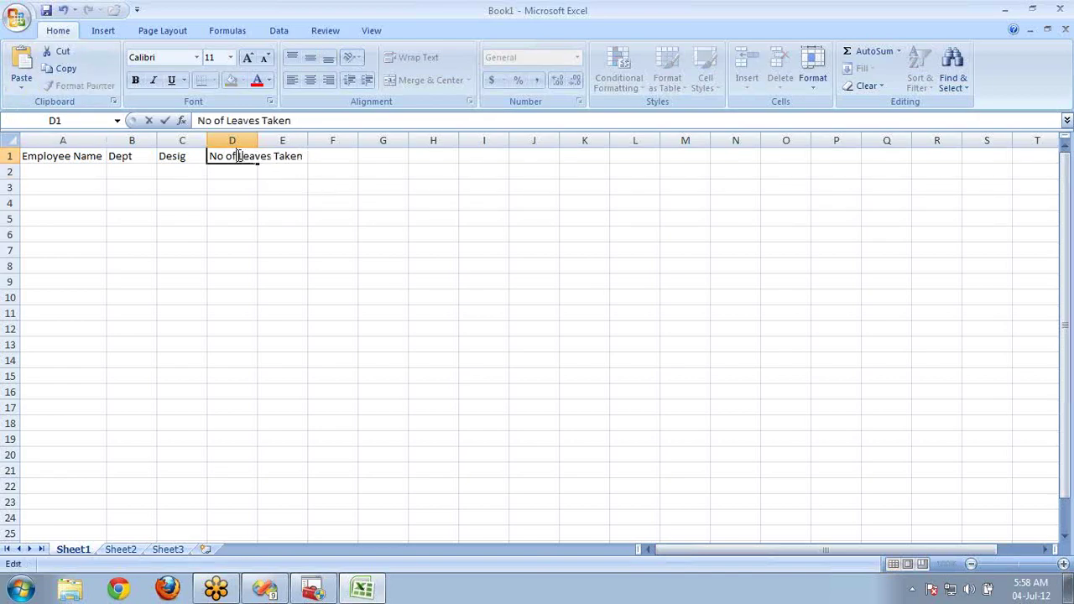
pyautogui.click(238, 173)
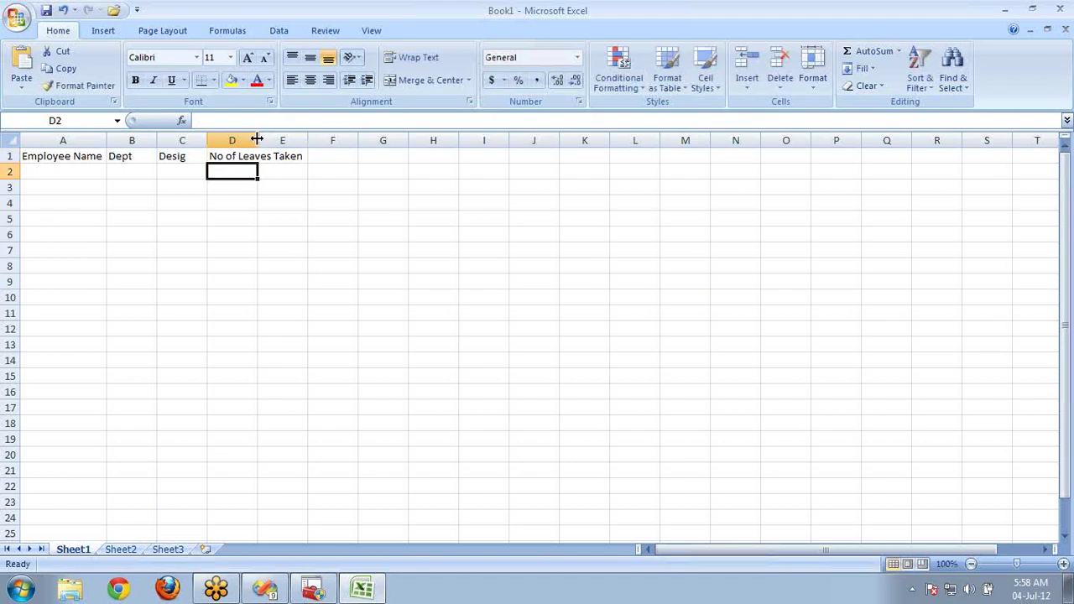
pyautogui.doubleClick(257, 139)
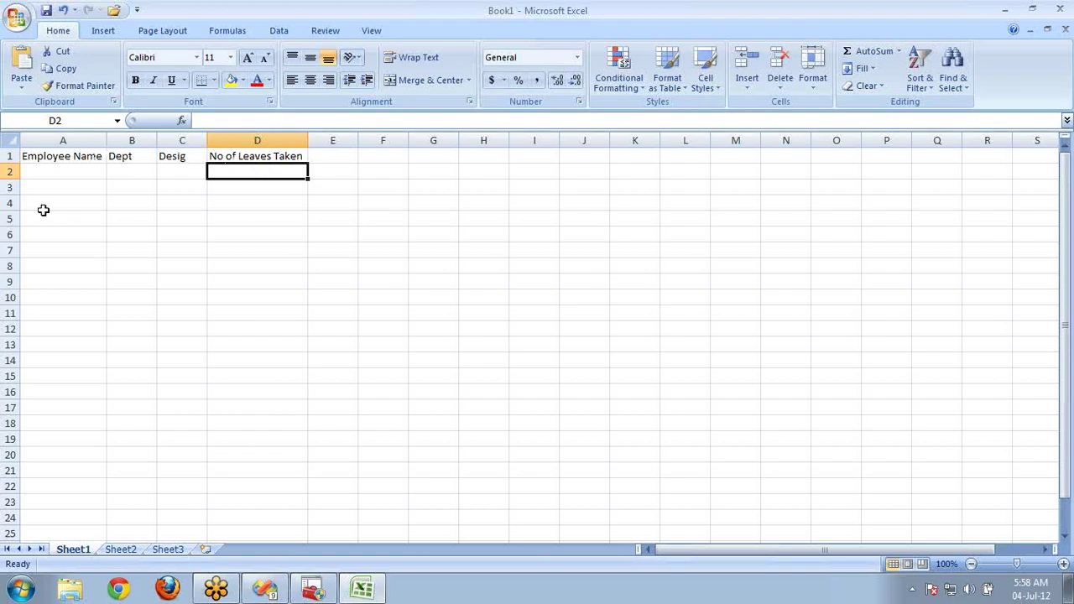
# Fill row 2 with the employee's name, department IT, designation PL and 2 leaves taken, and select column D
pyautogui.click(49, 157)
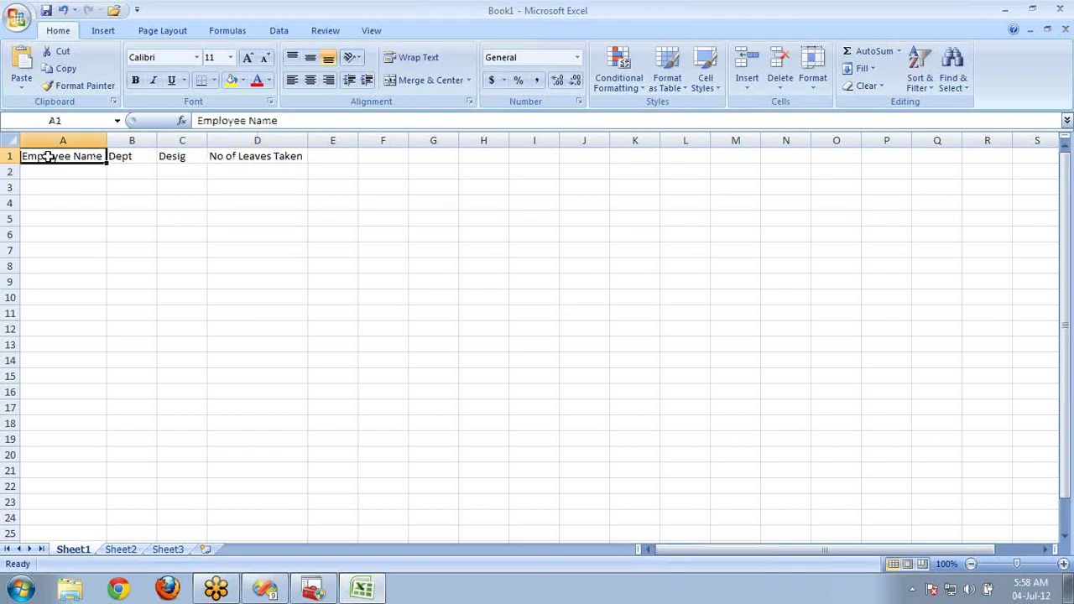
pyautogui.click(241, 166)
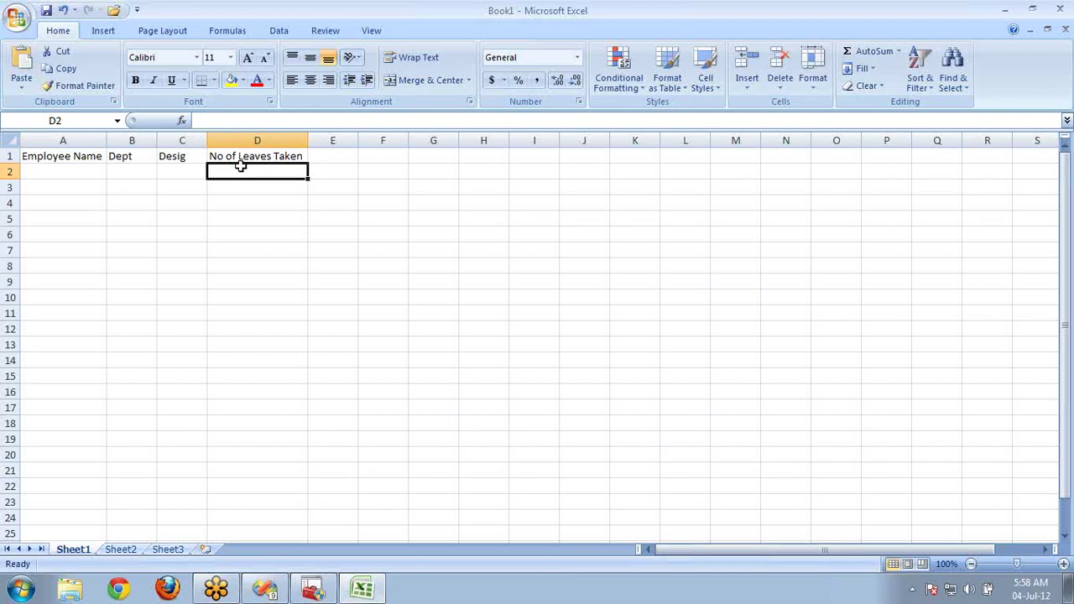
pyautogui.click(89, 171)
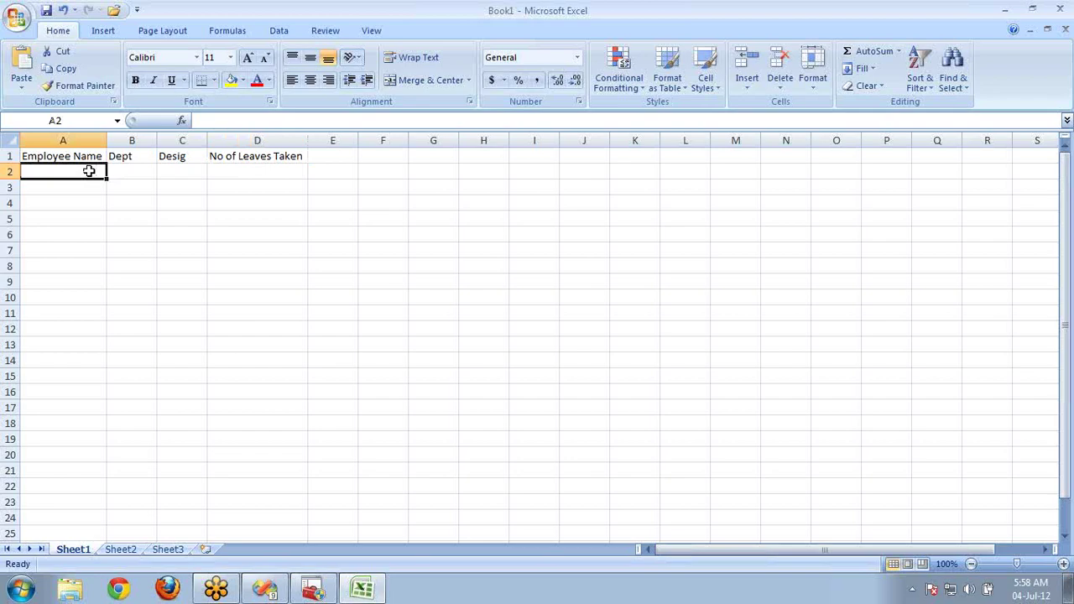
pyautogui.write('Roopesh')
pyautogui.press('Tab')
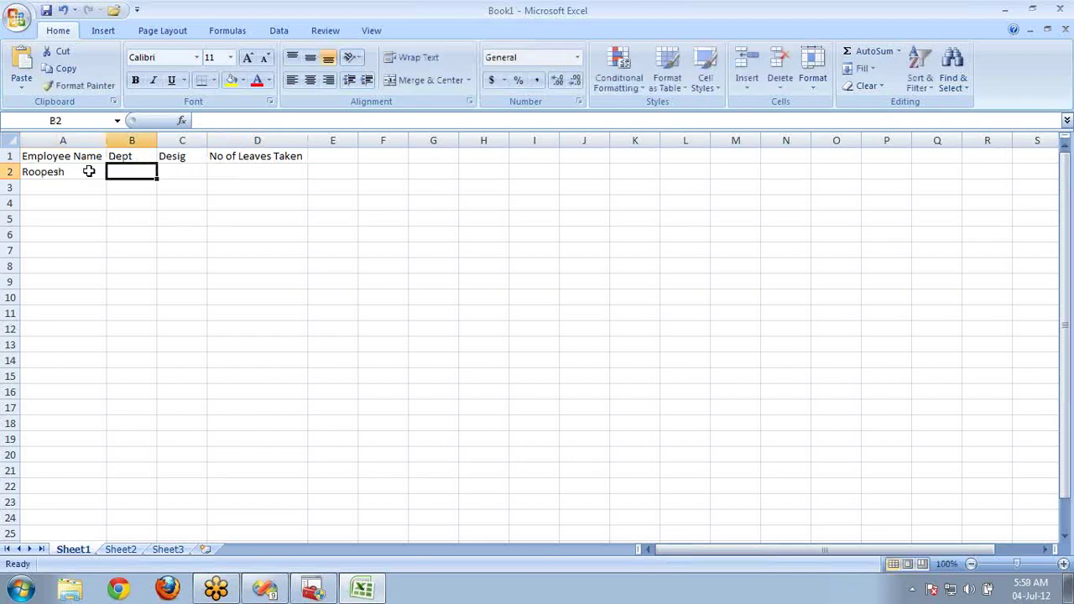
pyautogui.write('IT')
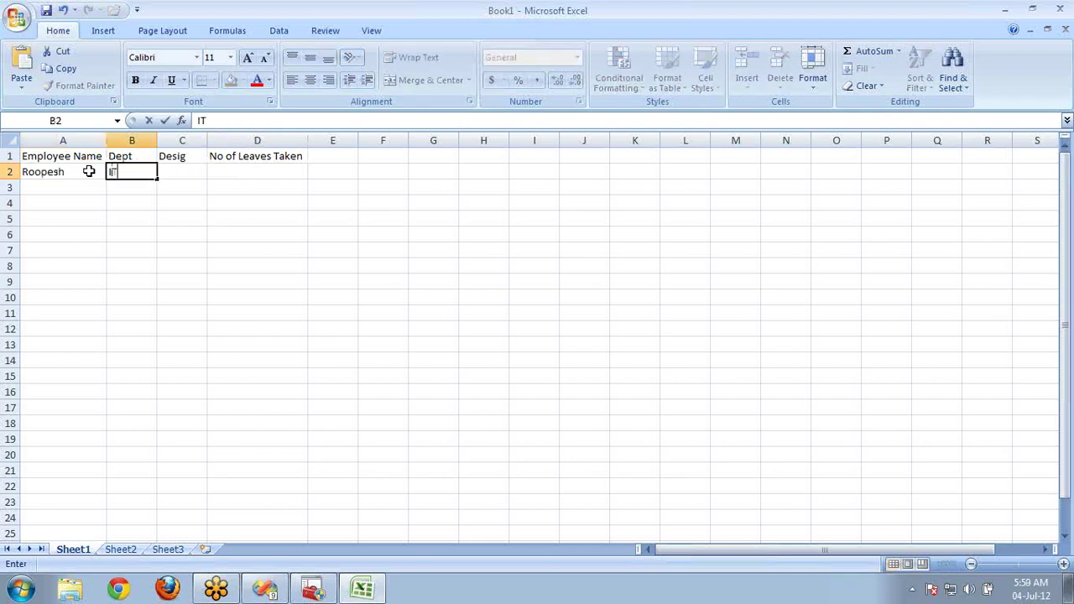
pyautogui.press('Tab')
pyautogui.write('PL')
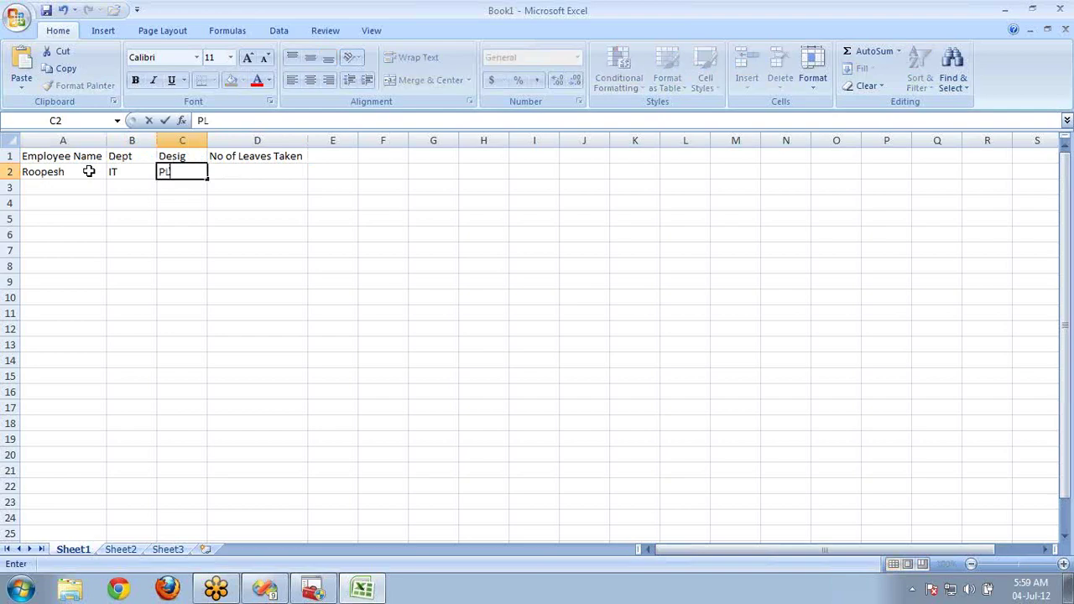
pyautogui.press('Tab')
pyautogui.write('2')
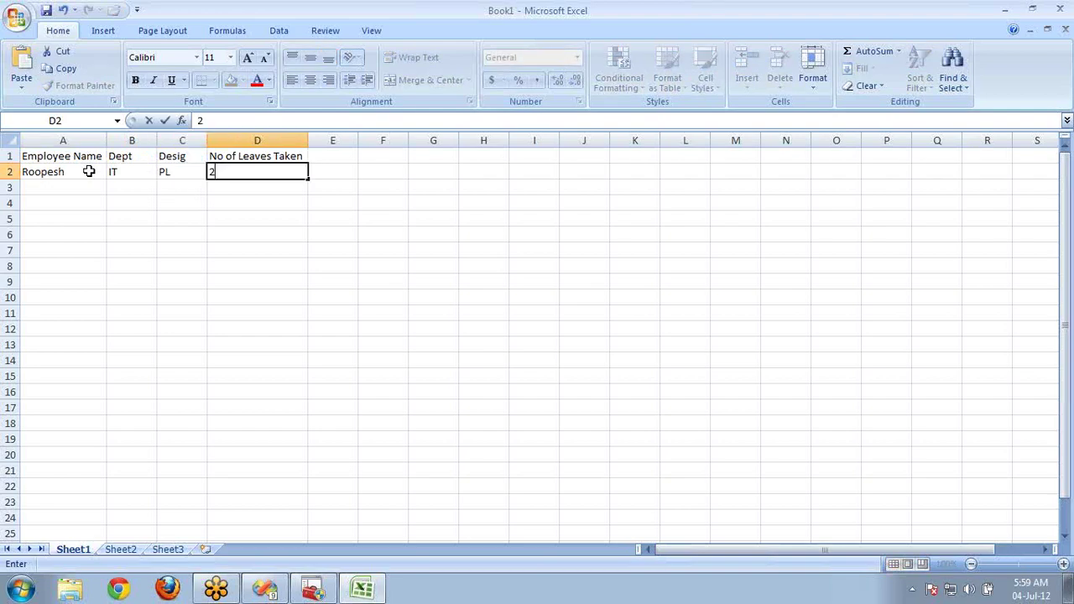
pyautogui.click(214, 198)
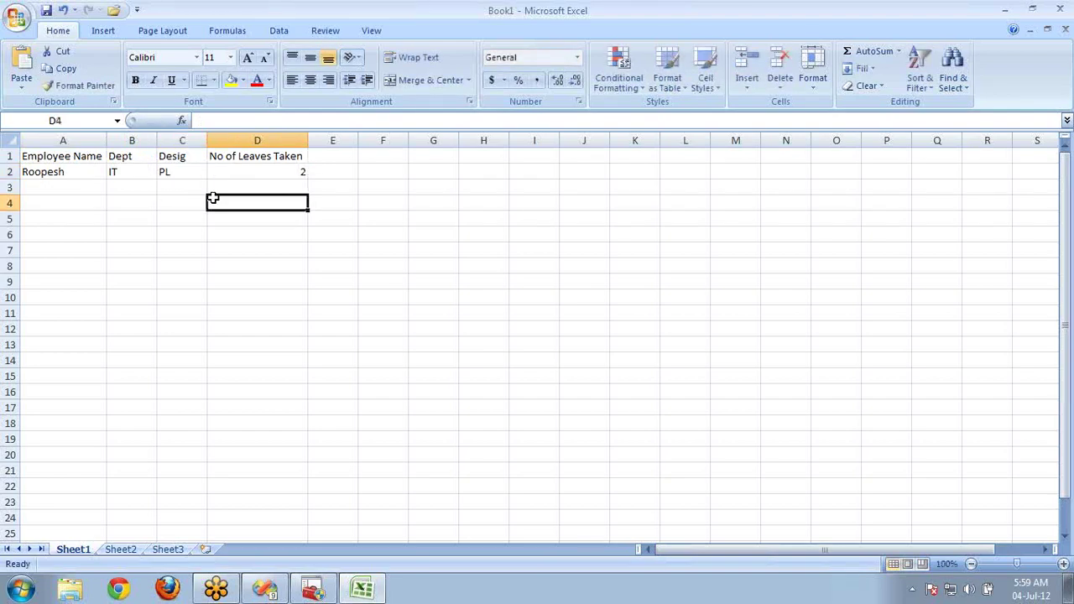
pyautogui.click(271, 140)
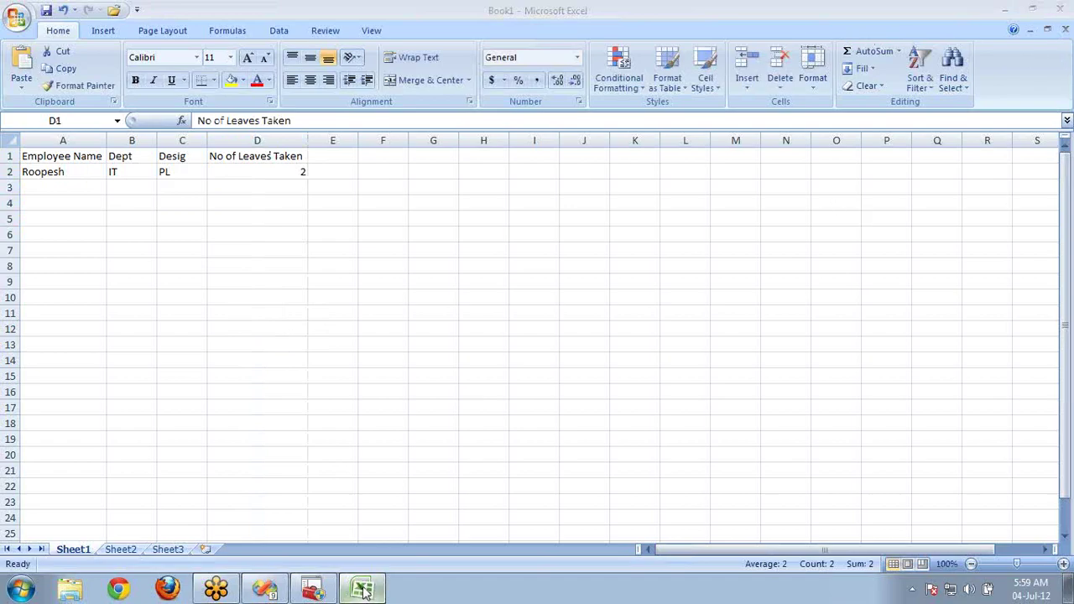
# Switch back to the Report Wizard in Visual Studio and add FirstName, MiddleName and LastName to the table's details
pyautogui.click(267, 591)
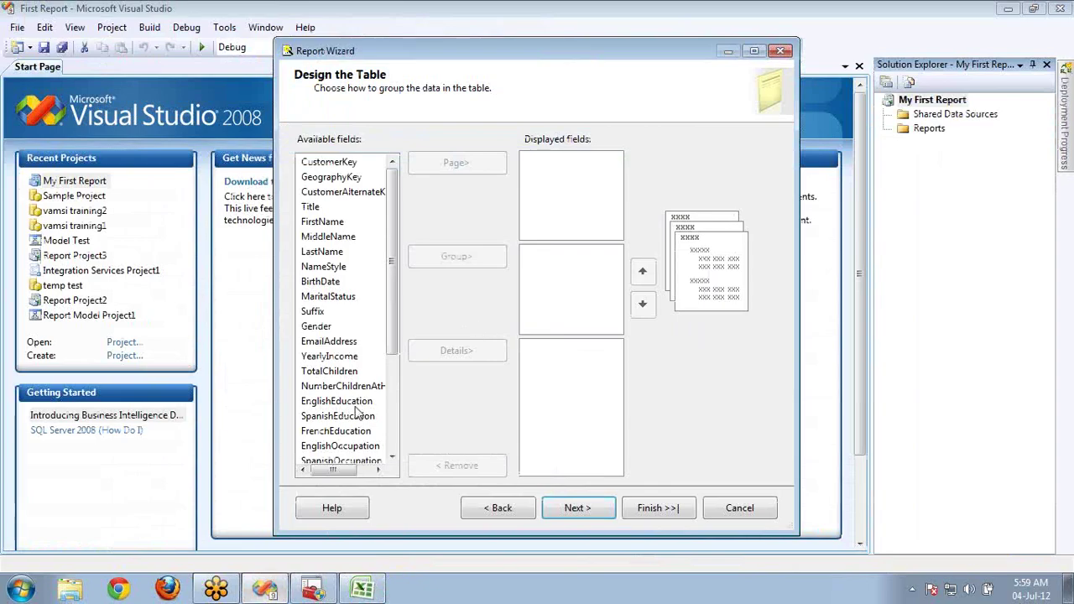
pyautogui.click(319, 327)
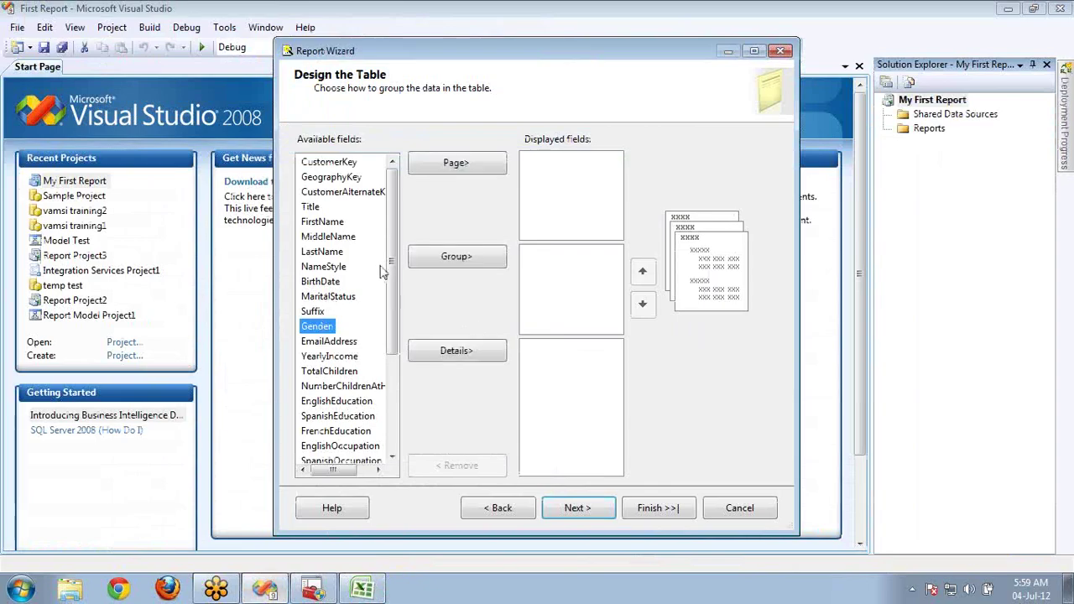
pyautogui.moveTo(395, 277)
pyautogui.mouseDown()
pyautogui.moveTo(402, 367)
pyautogui.moveTo(400, 265)
pyautogui.mouseUp()
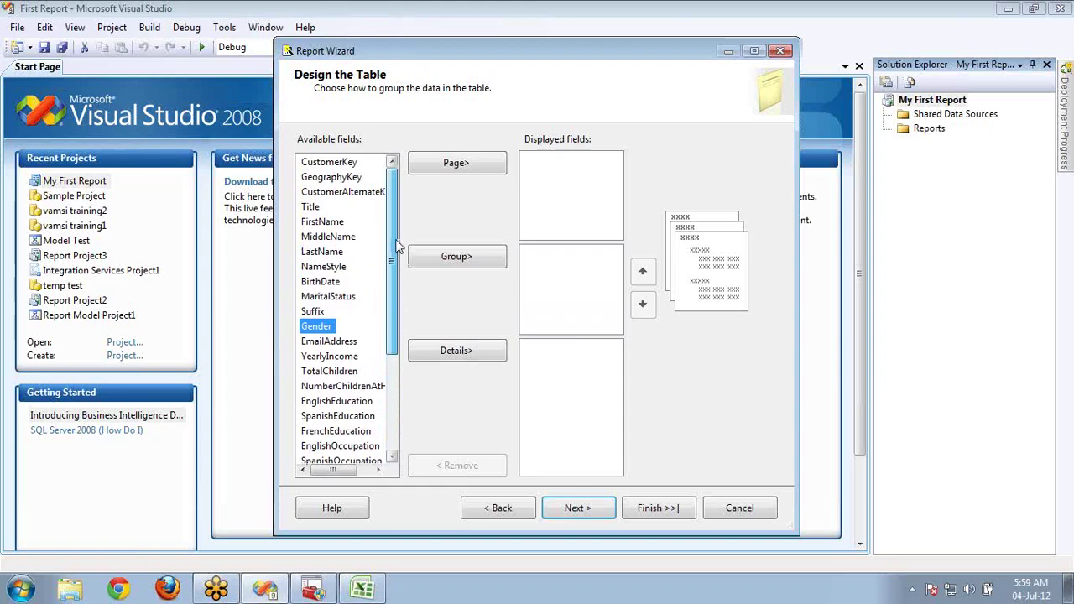
pyautogui.click(324, 222)
pyautogui.click(438, 350)
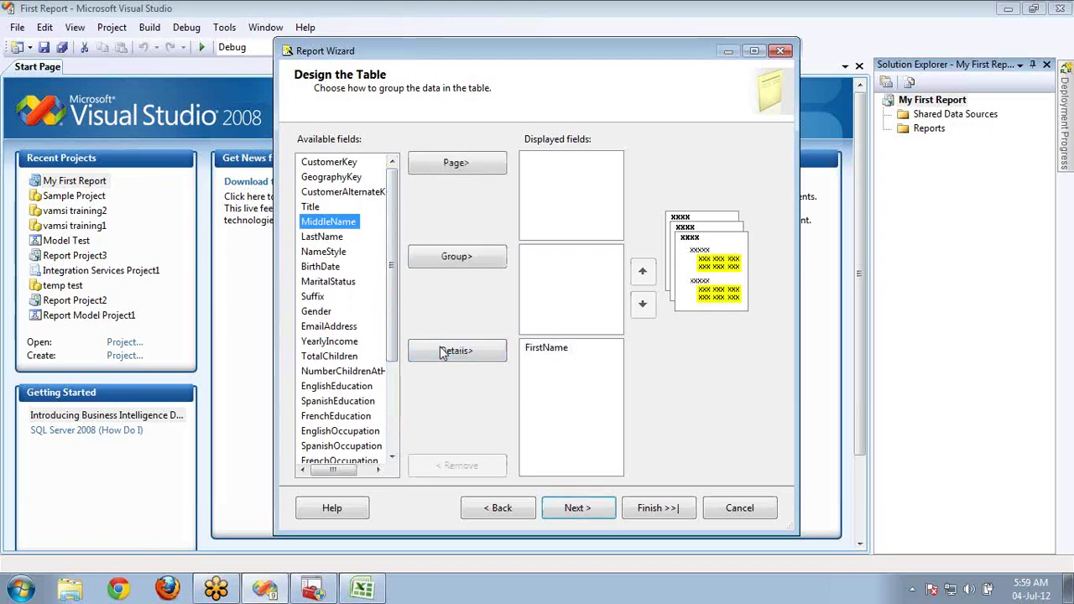
pyautogui.click(442, 352)
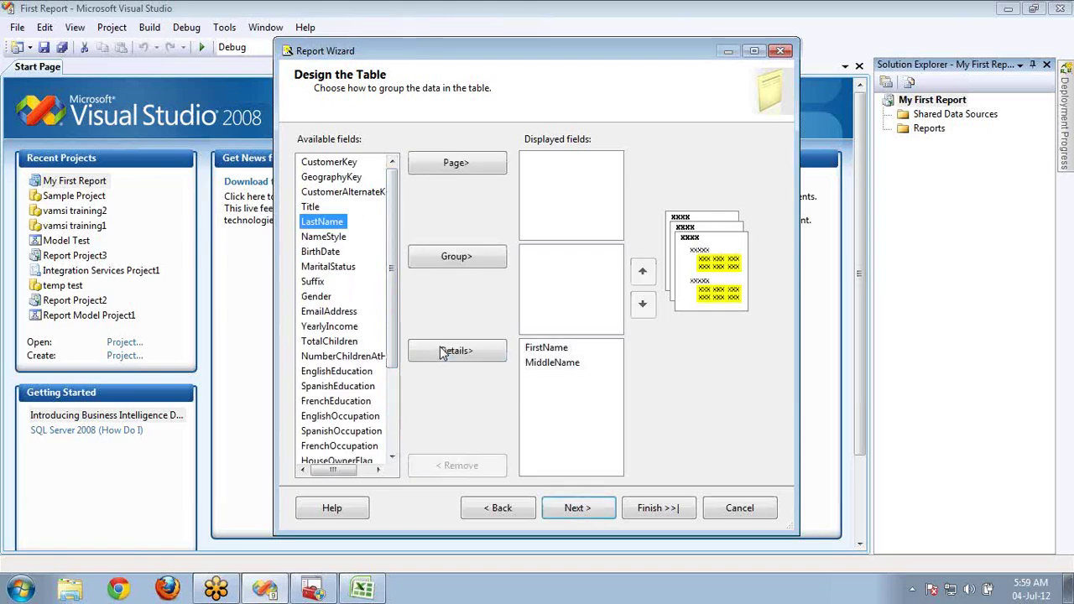
pyautogui.click(442, 352)
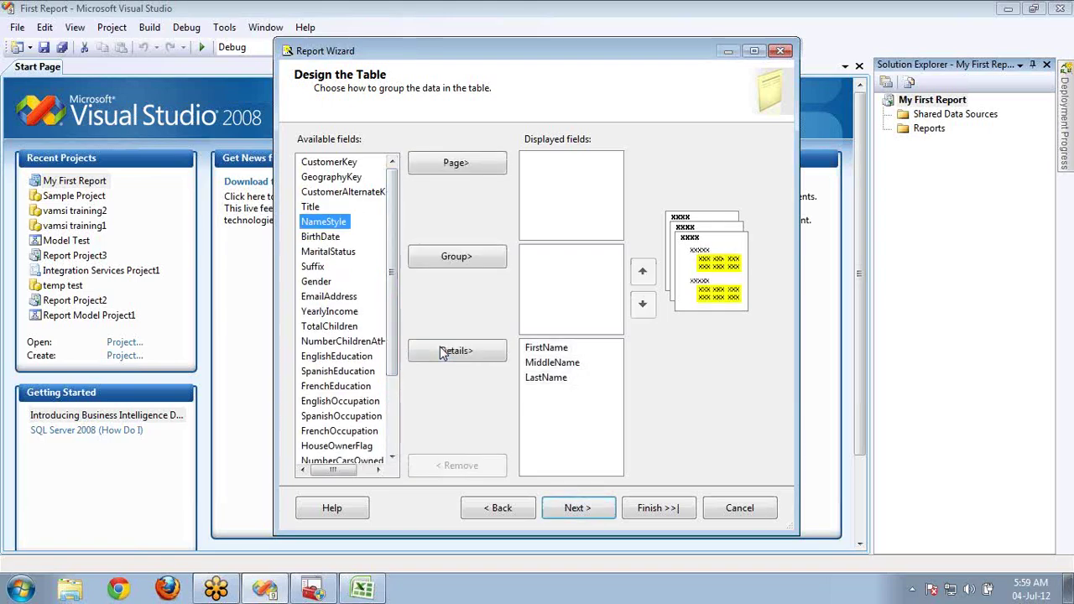
# Add the MaritalStatus and Gender fields to the table's details
pyautogui.click(333, 254)
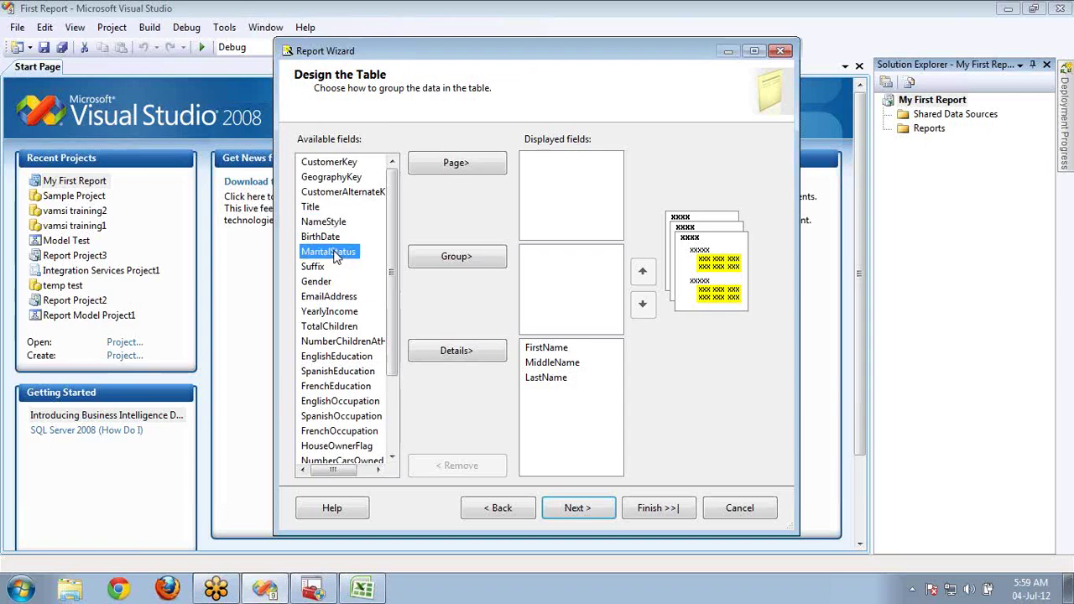
pyautogui.click(445, 354)
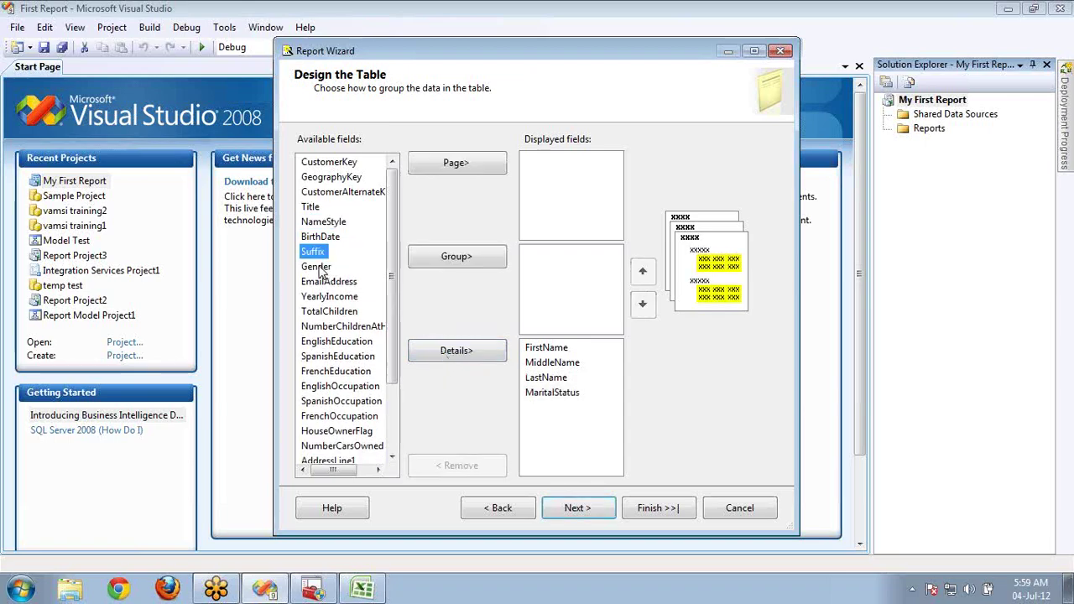
pyautogui.click(319, 267)
pyautogui.click(437, 352)
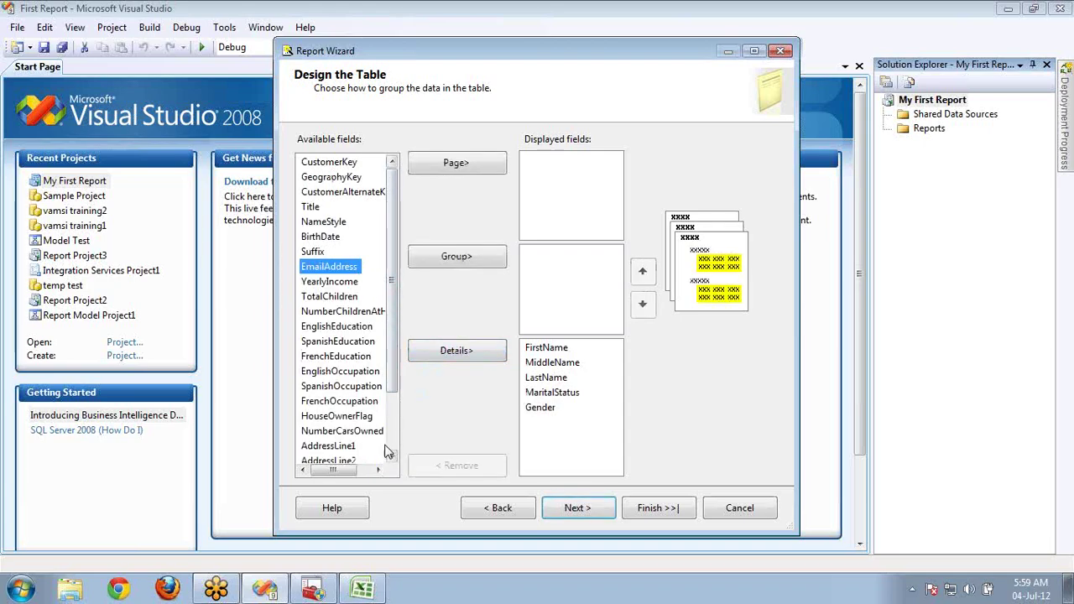
pyautogui.scroll(-2, 389, 445)
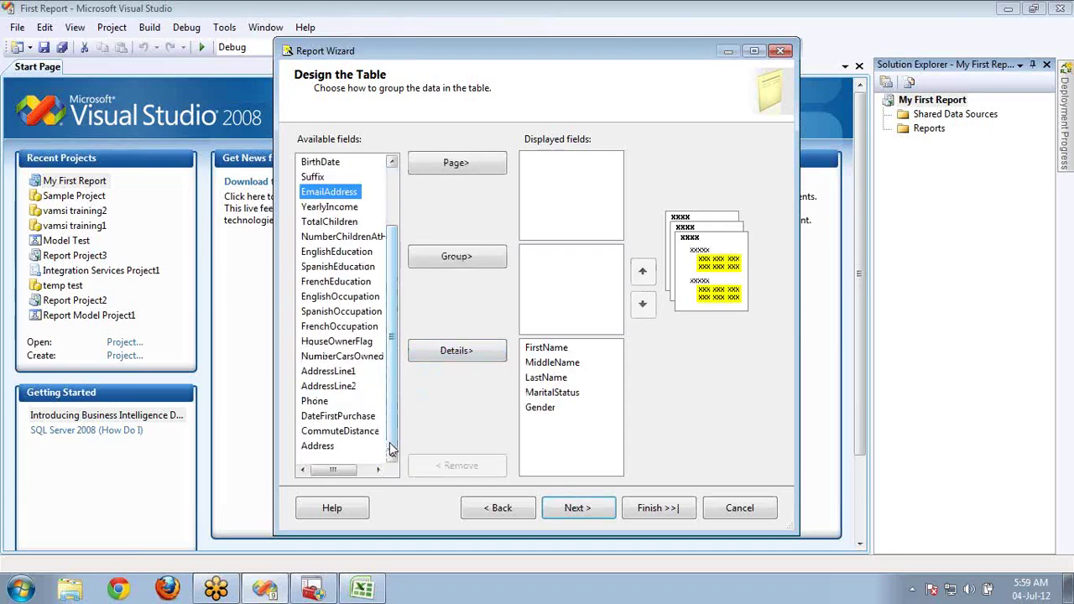
# Add the Phone and Address fields to the table's details
pyautogui.click(314, 401)
pyautogui.click(447, 353)
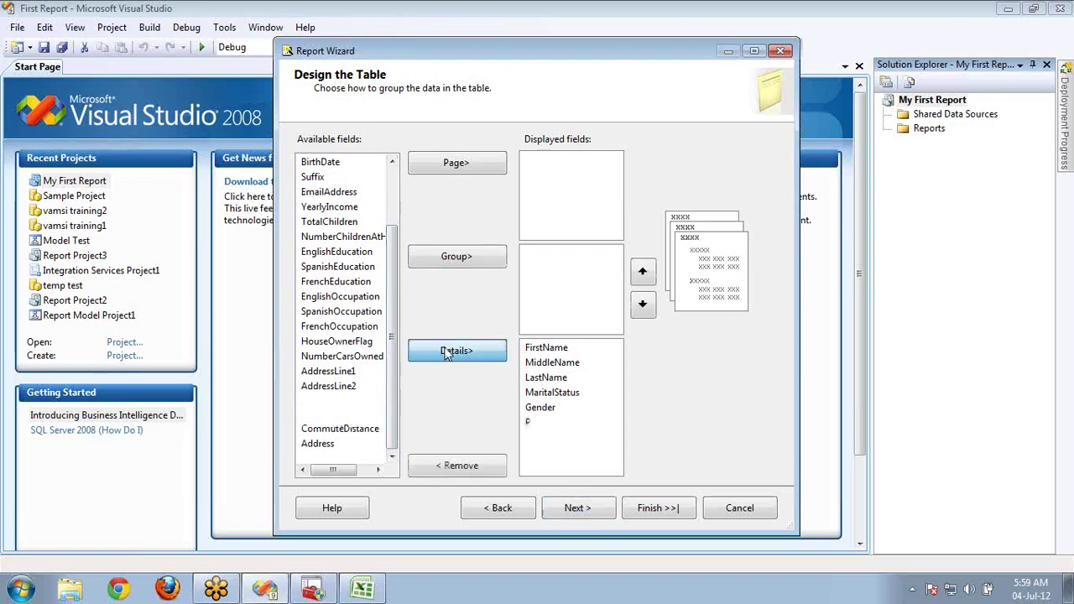
pyautogui.click(330, 447)
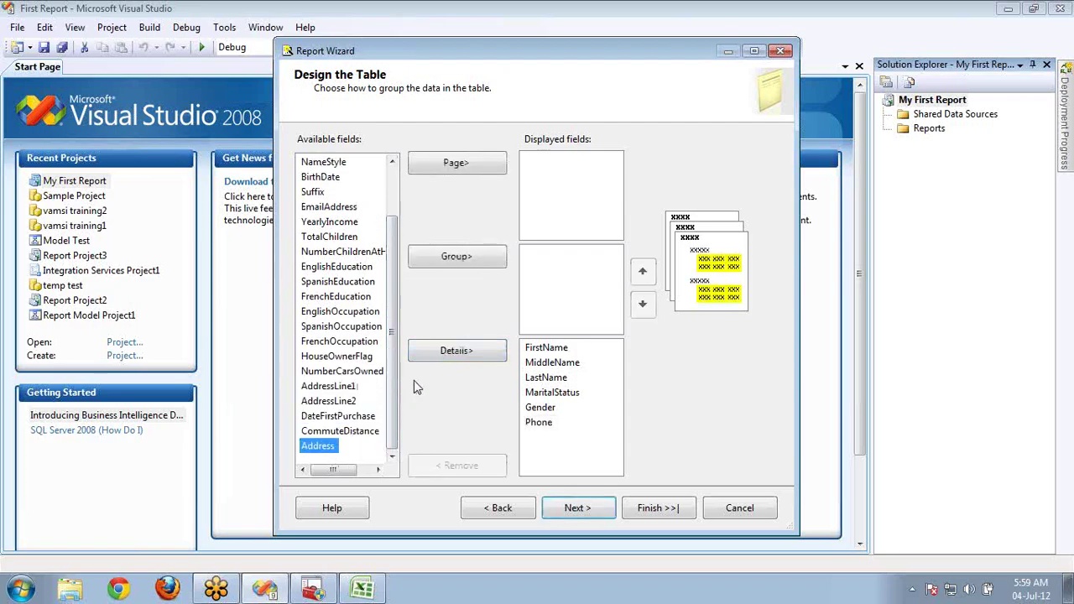
pyautogui.click(447, 357)
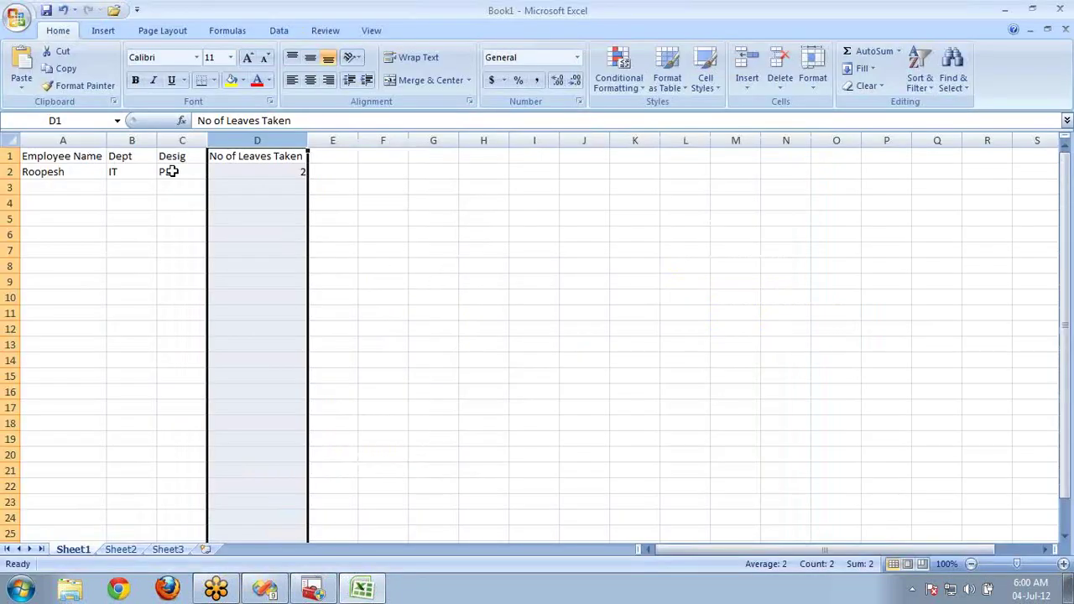
# Switch to the Excel sheet and select the employee name, department and designation cells A1:C2, and select the leaves heading in D1
pyautogui.click(173, 160)
pyautogui.hotkey('shift', 'Down')
pyautogui.hotkey('shift', 'Left')
pyautogui.hotkey('shift', 'Left')
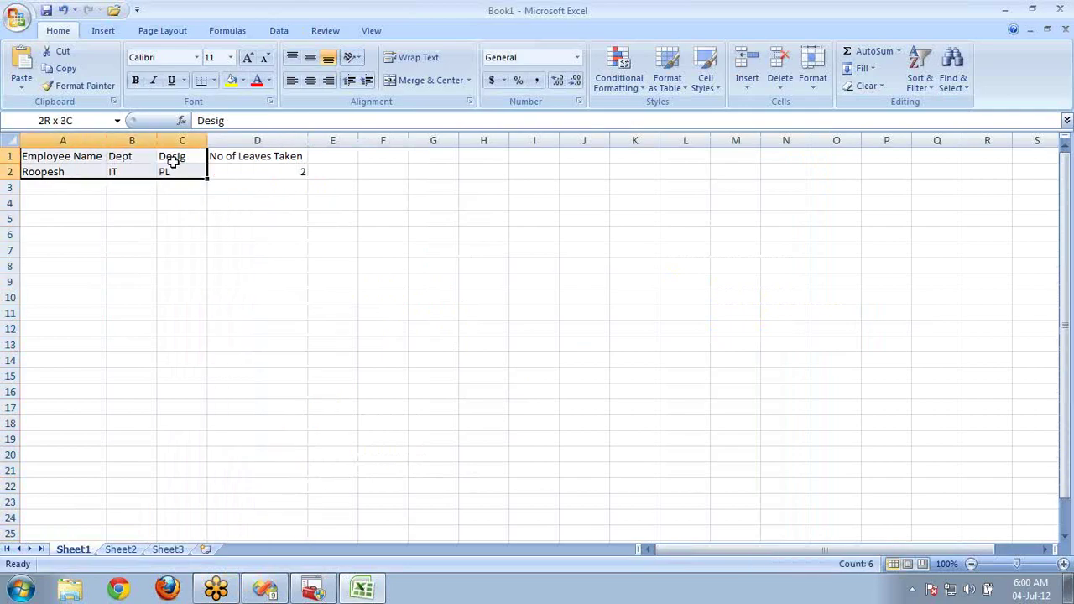
pyautogui.click(260, 156)
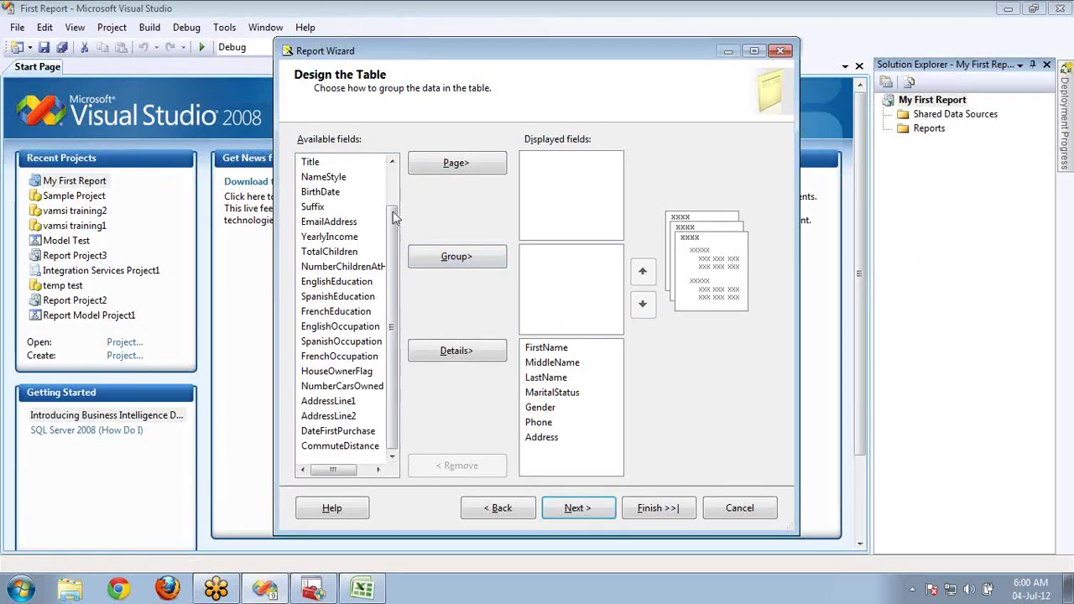
# Return to the Report Wizard in Visual Studio and group the table by the TotalChildren field
pyautogui.scroll(1, 394, 184)
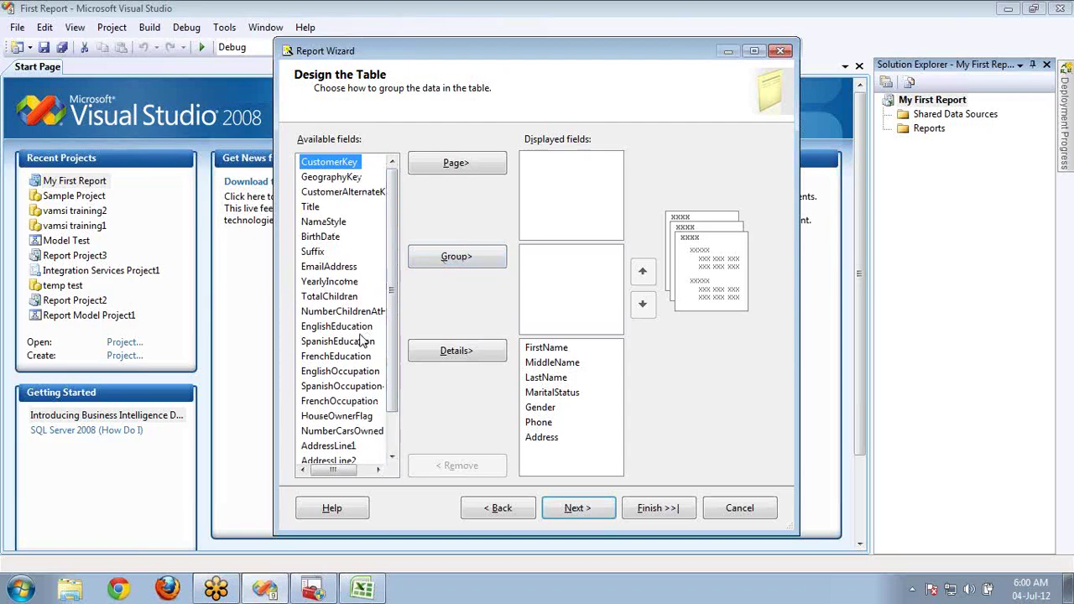
pyautogui.click(341, 299)
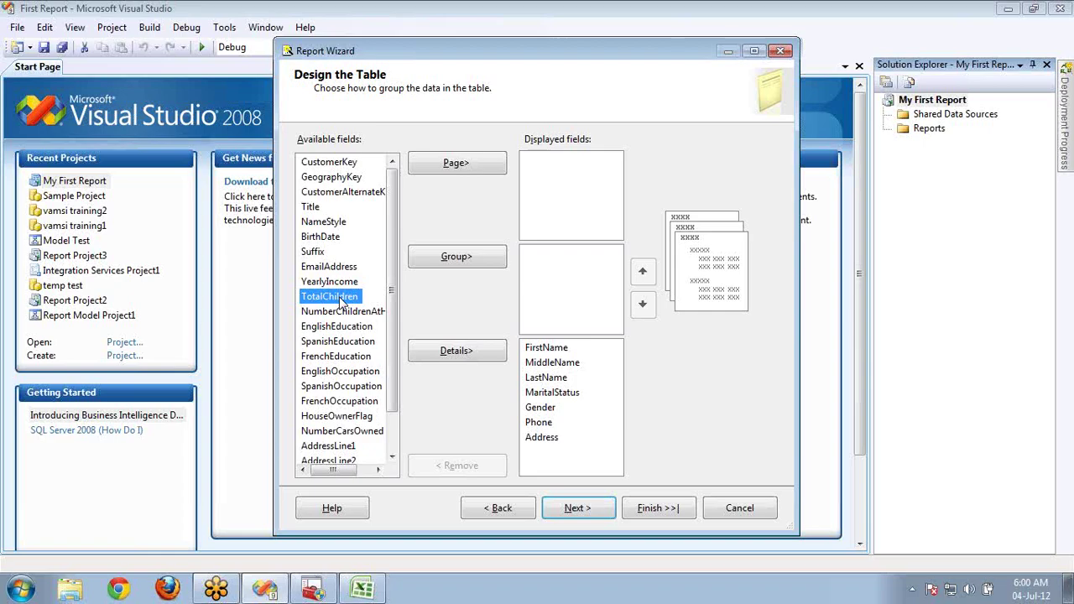
pyautogui.click(468, 260)
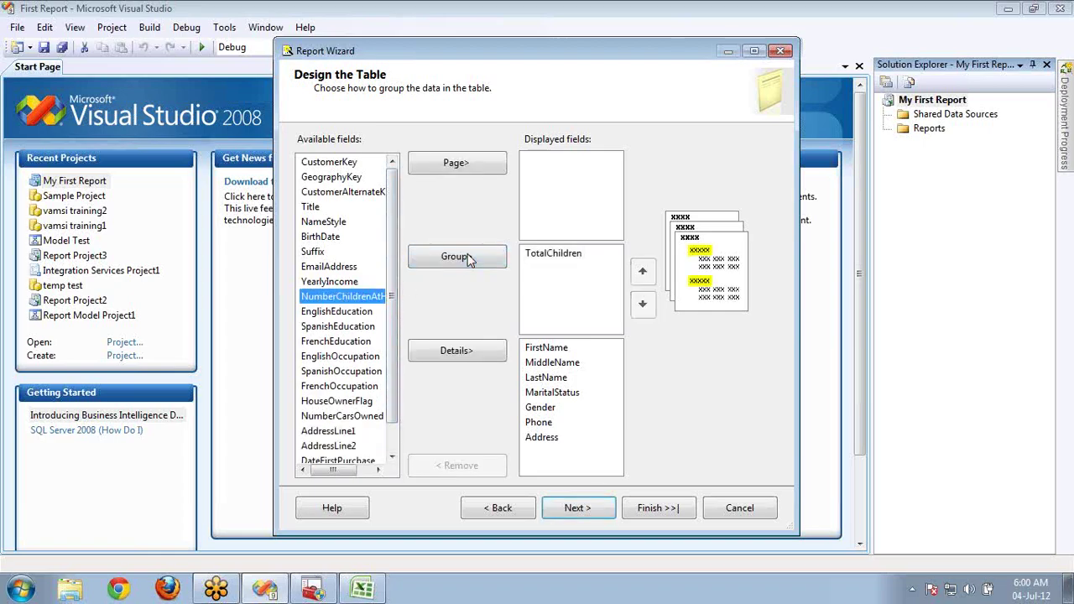
# Try the Title field as the table's page field, and remove it again
pyautogui.click(315, 208)
pyautogui.click(453, 163)
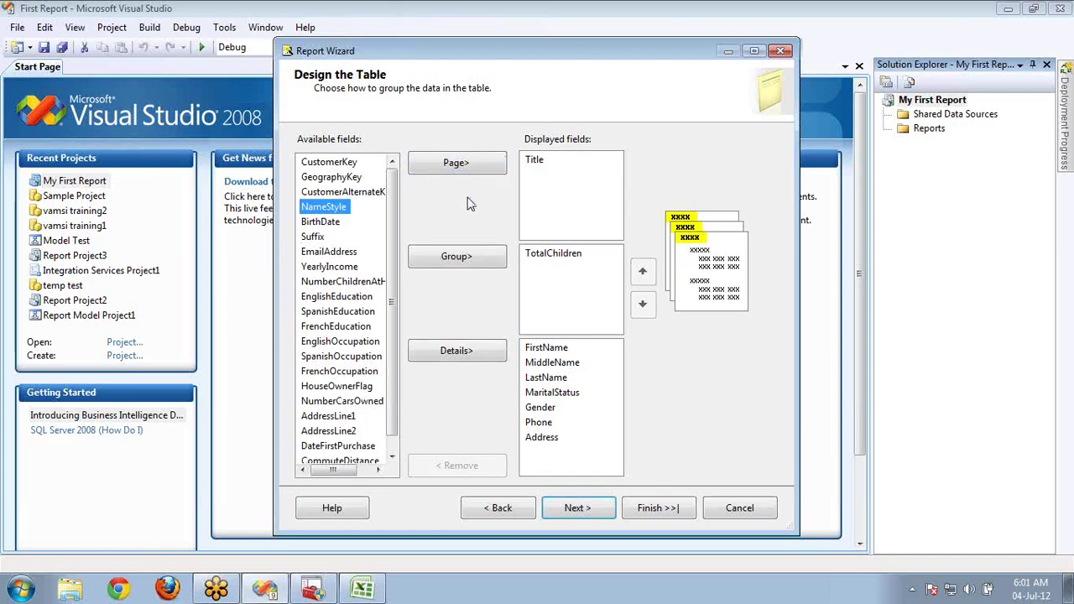
pyautogui.click(535, 160)
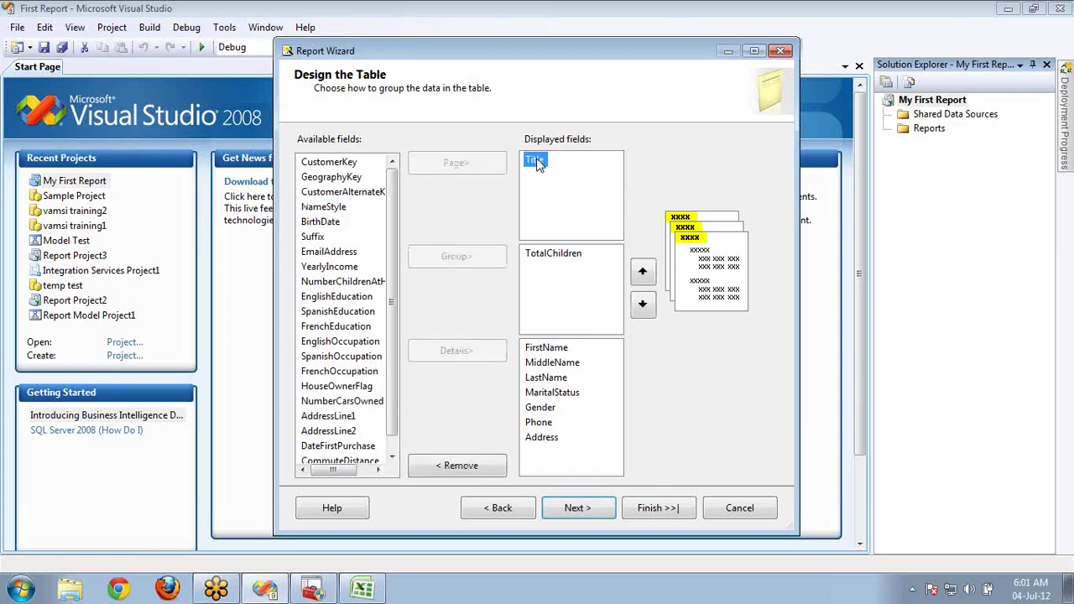
pyautogui.click(456, 465)
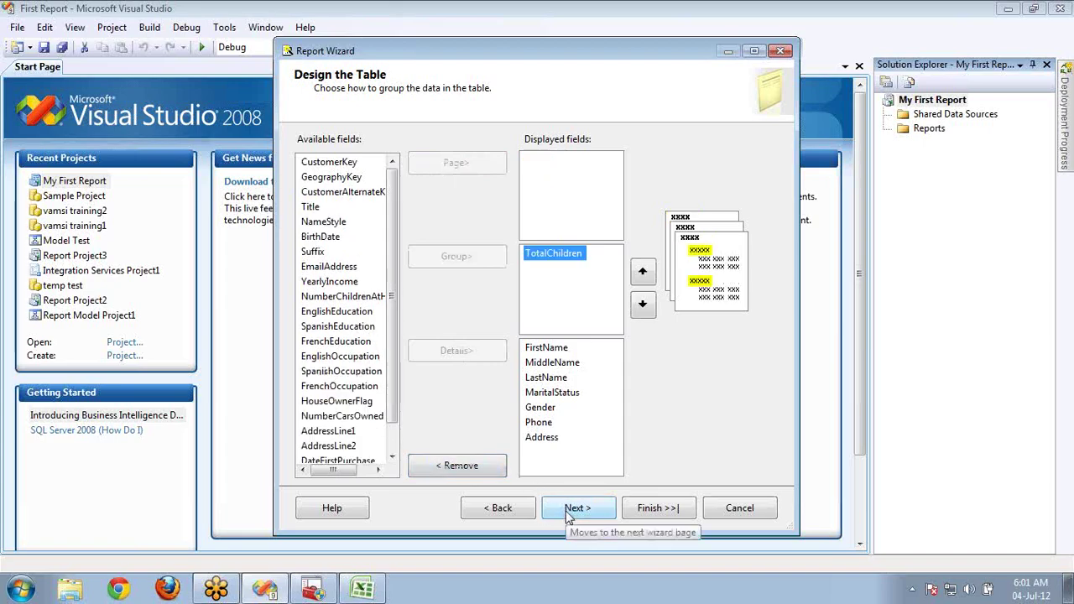
# Proceed to the table layout, compare Block with Stepped, and keep Stepped with drilldown disabled
pyautogui.click(568, 512)
pyautogui.click(512, 510)
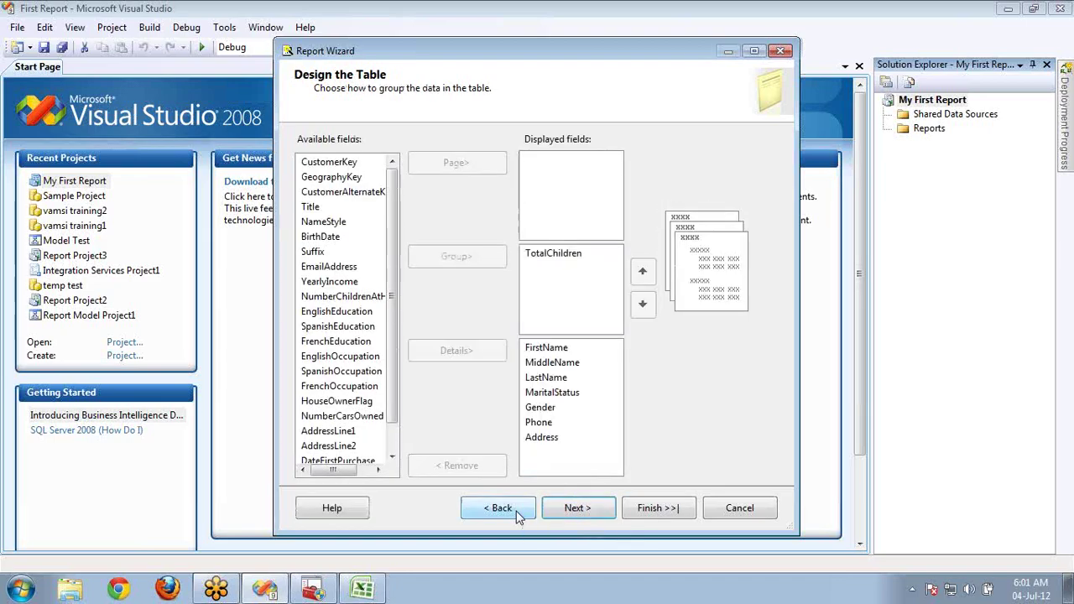
pyautogui.click(575, 510)
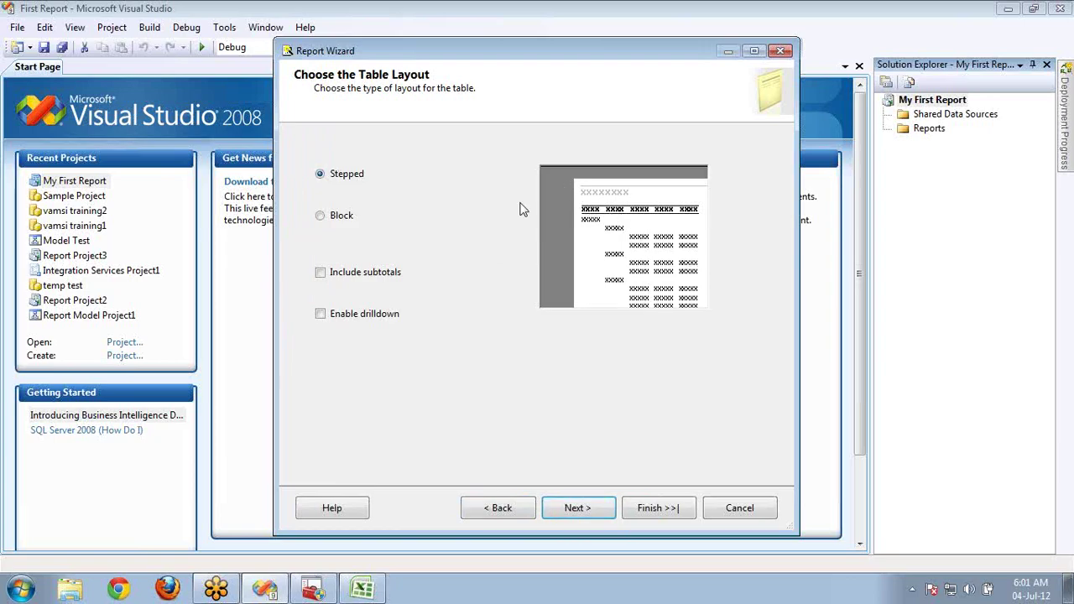
pyautogui.click(332, 219)
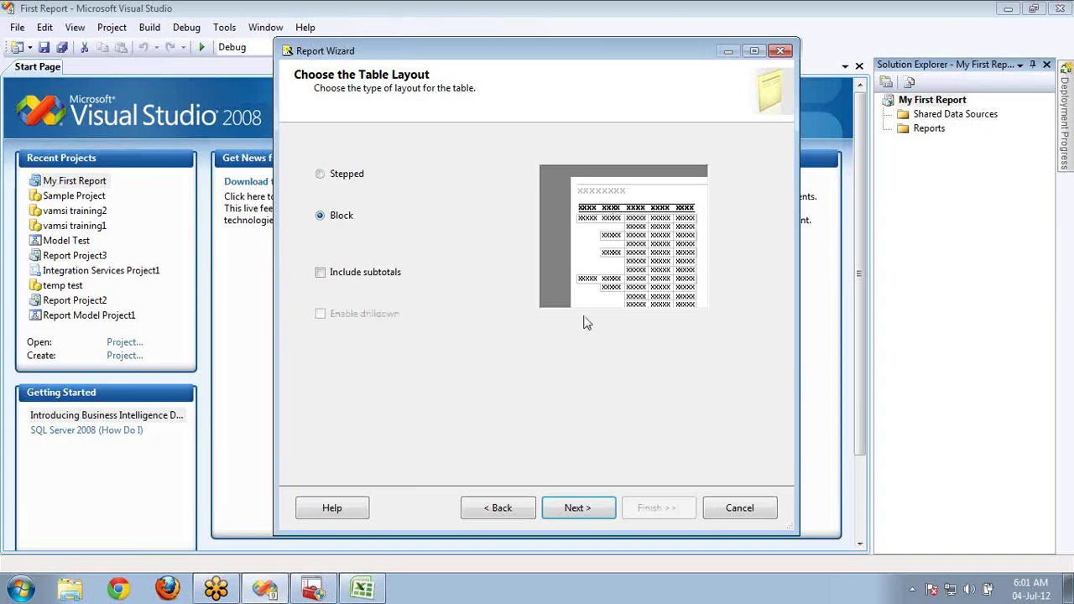
pyautogui.click(347, 180)
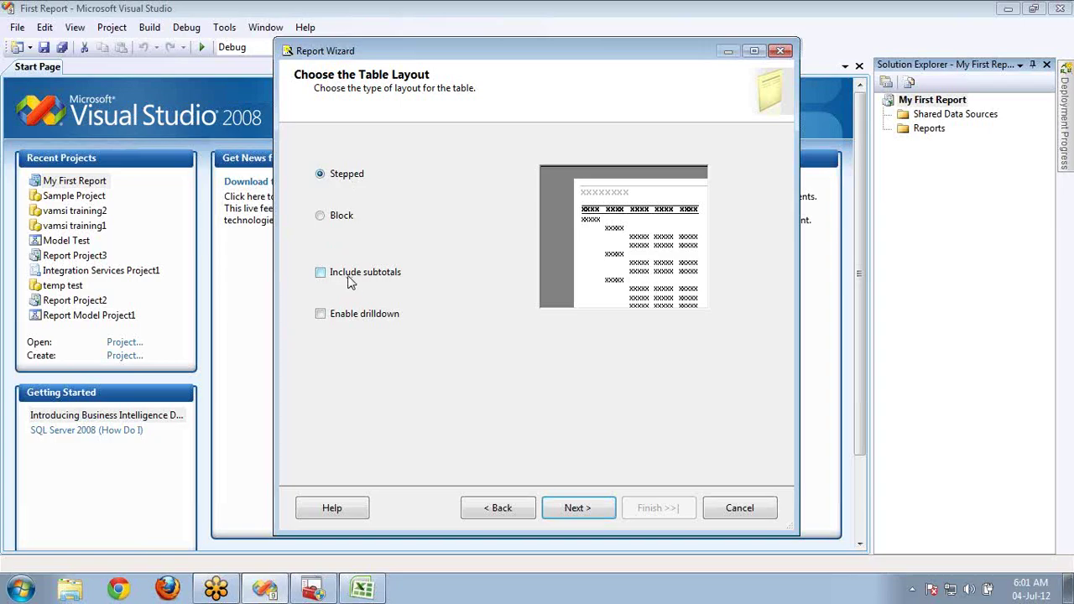
pyautogui.click(350, 320)
pyautogui.click(349, 320)
# Open SQL Server Management Studio and expand the localhost server's Databases folder to view its databases
pyautogui.click(21, 590)
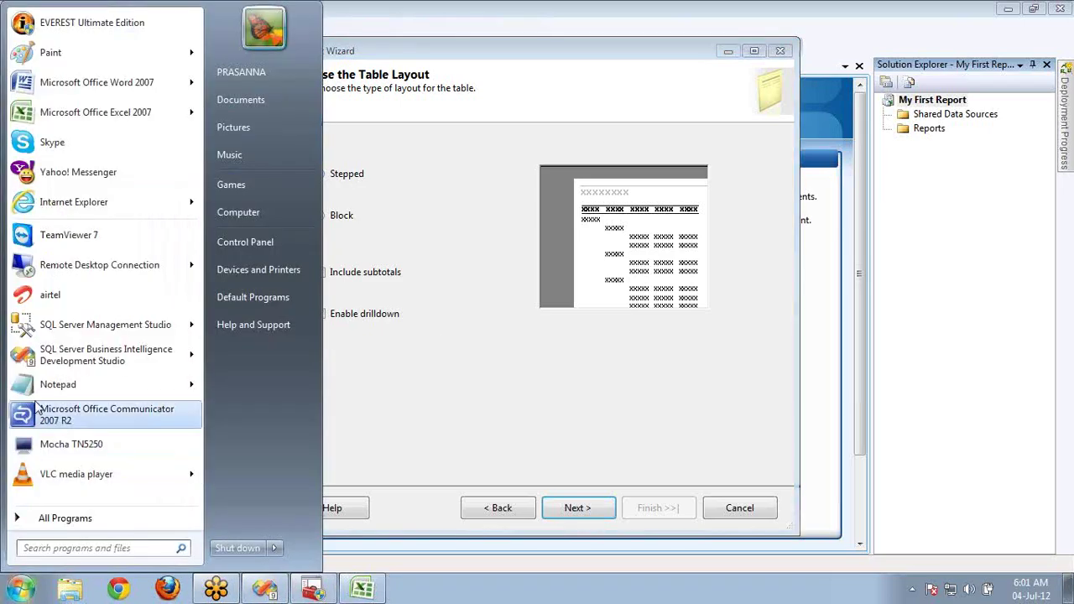
pyautogui.click(61, 324)
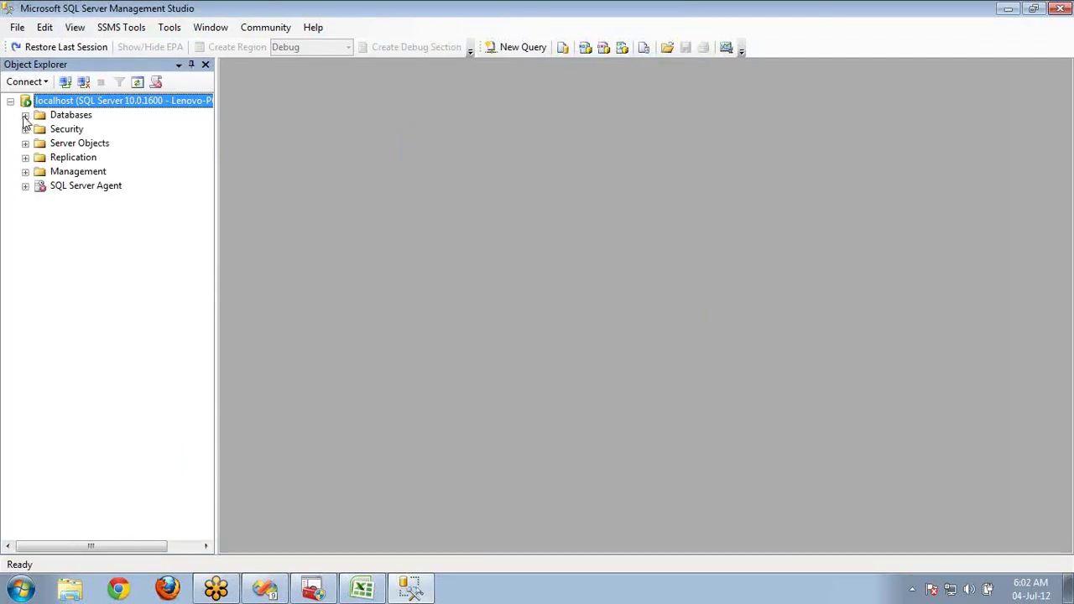
pyautogui.click(63, 118)
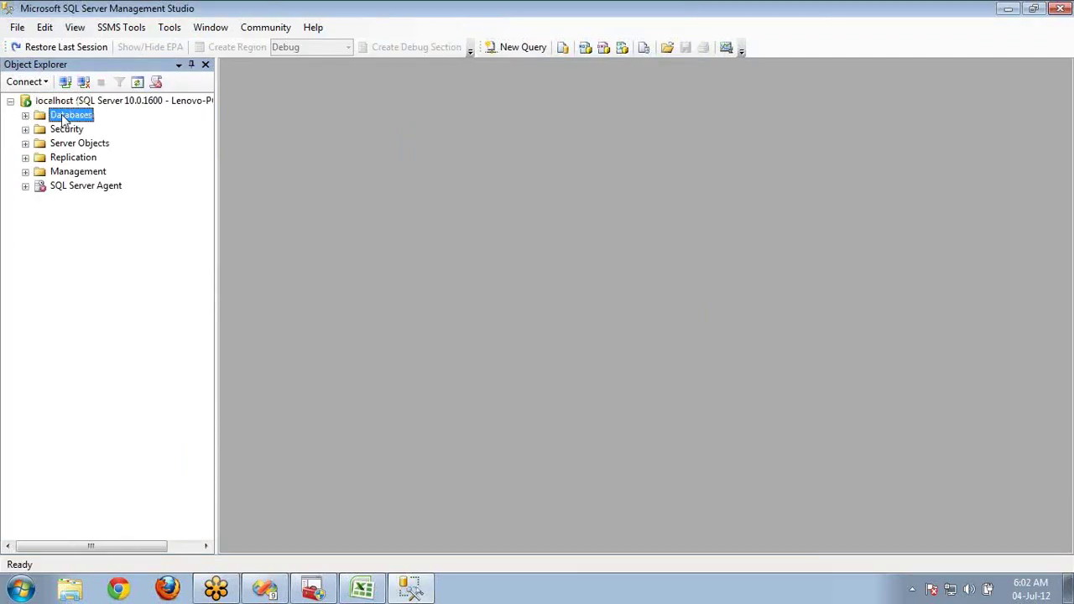
pyautogui.click(25, 119)
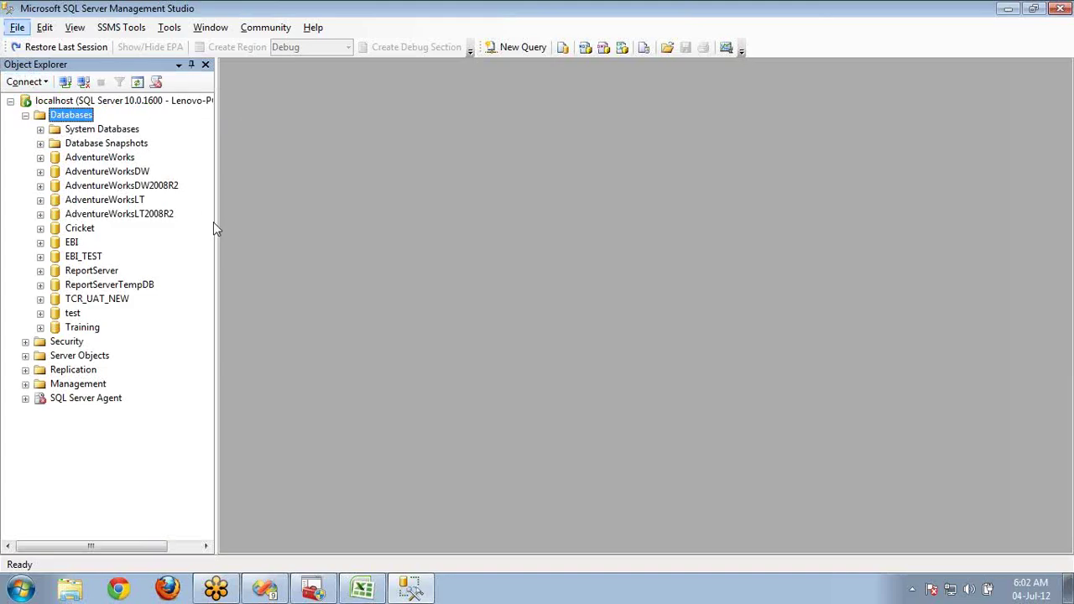
# Return to the Report Wizard, preview the available table styles, choose Ocean and continue to the deployment location
pyautogui.hotkey('alt', 'Tab')
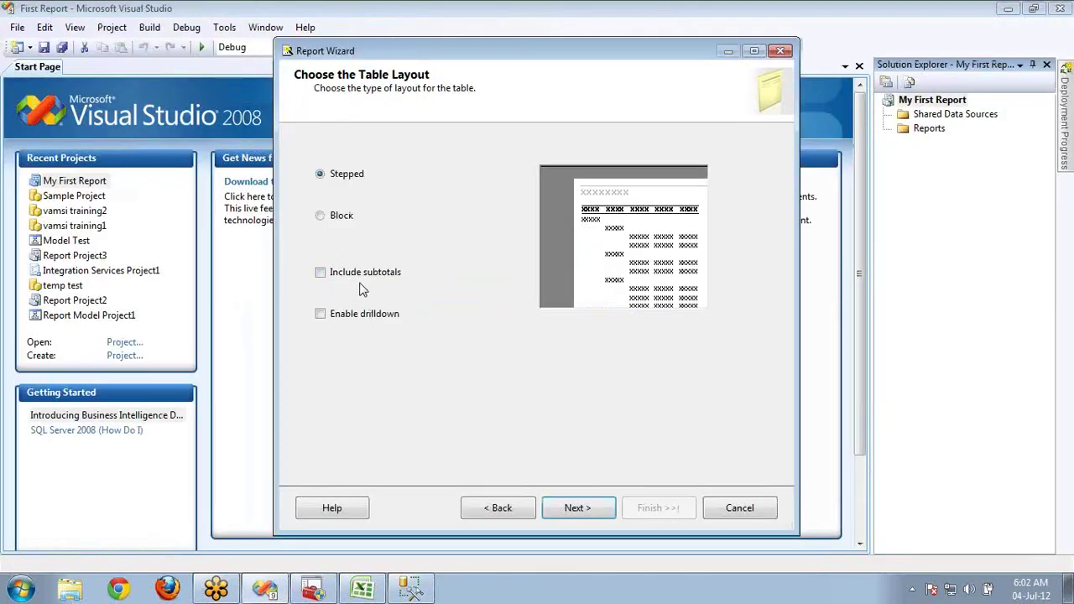
pyautogui.click(568, 510)
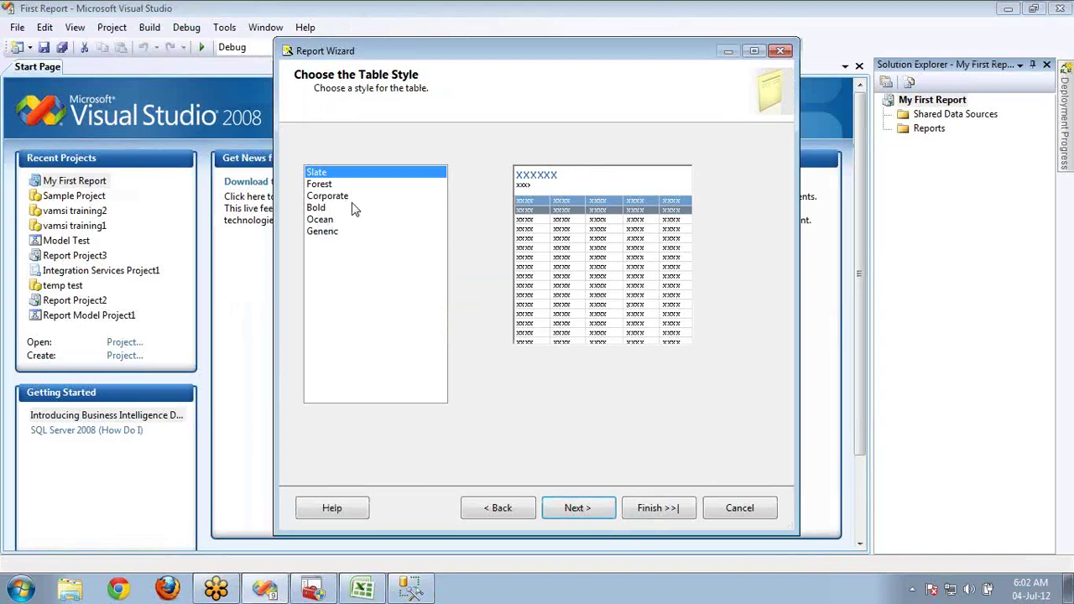
pyautogui.click(327, 185)
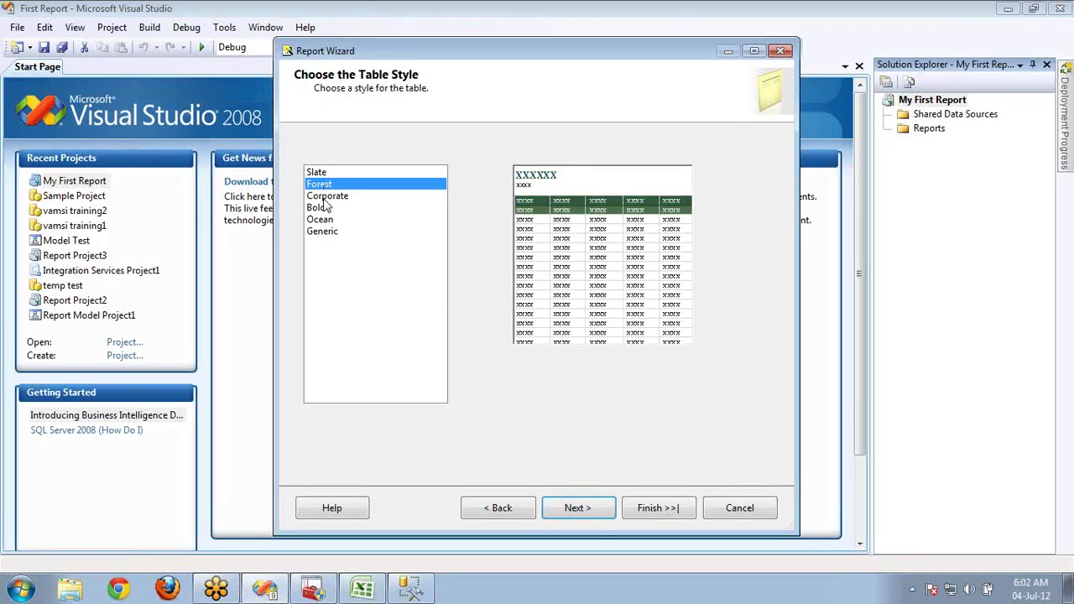
pyautogui.click(325, 198)
pyautogui.click(327, 210)
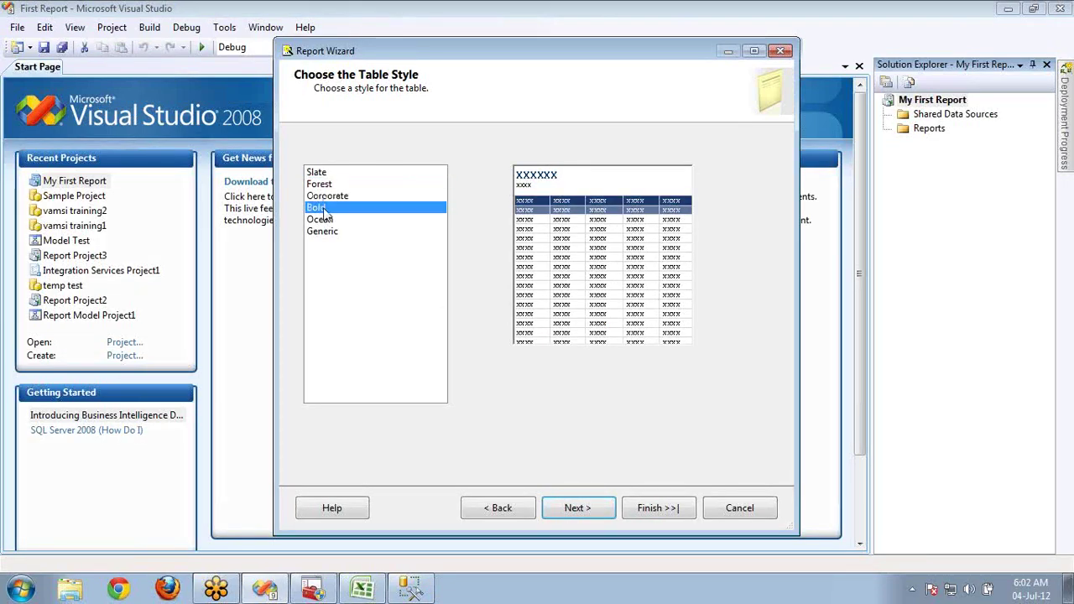
pyautogui.click(324, 221)
pyautogui.click(326, 231)
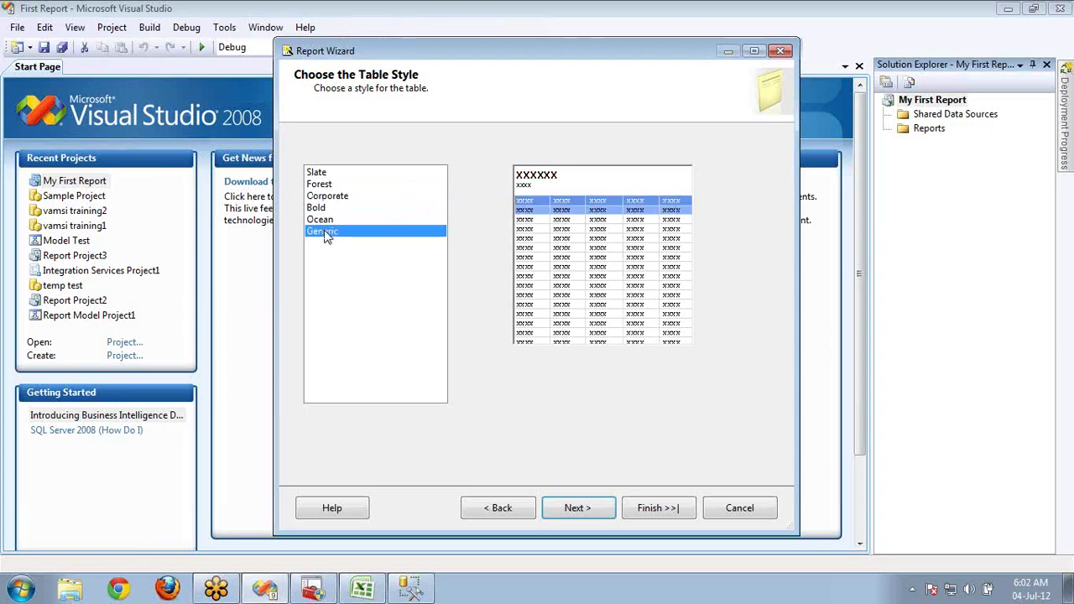
pyautogui.click(323, 221)
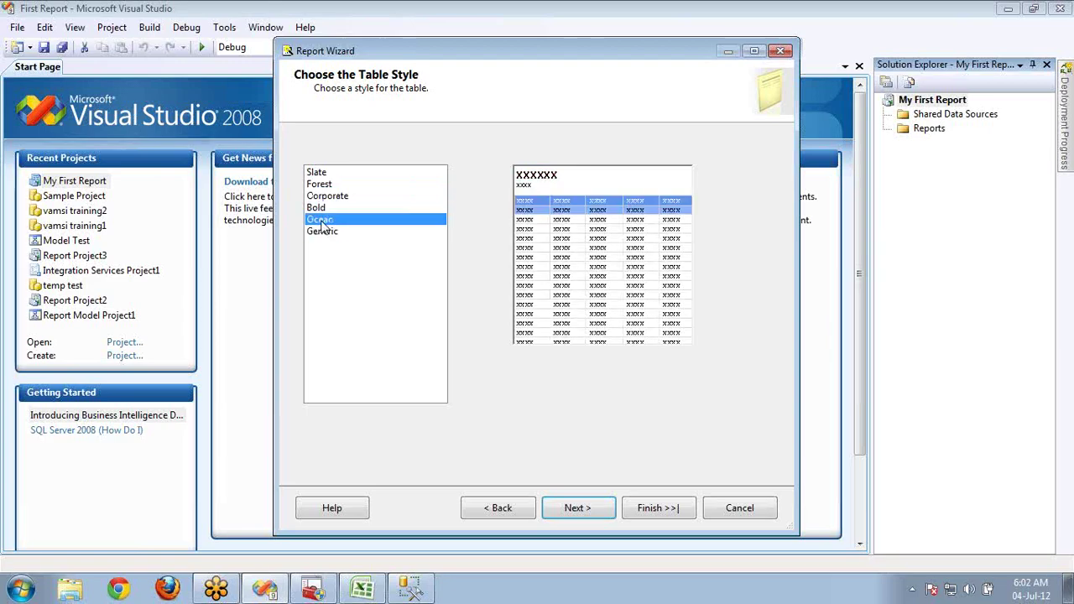
pyautogui.click(608, 514)
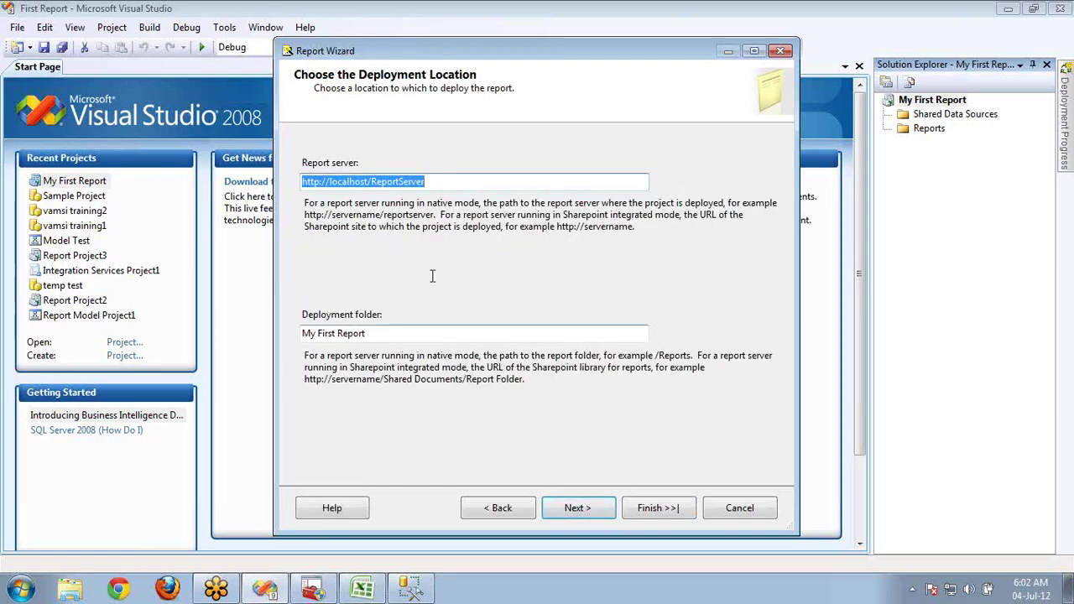
pyautogui.click(445, 181)
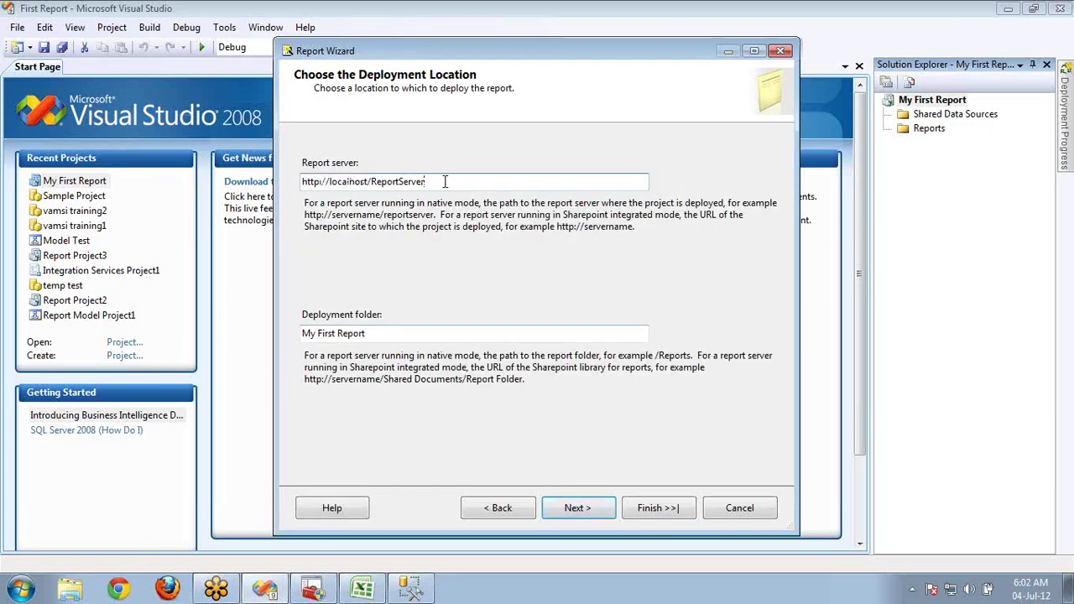
pyautogui.doubleClick(445, 181)
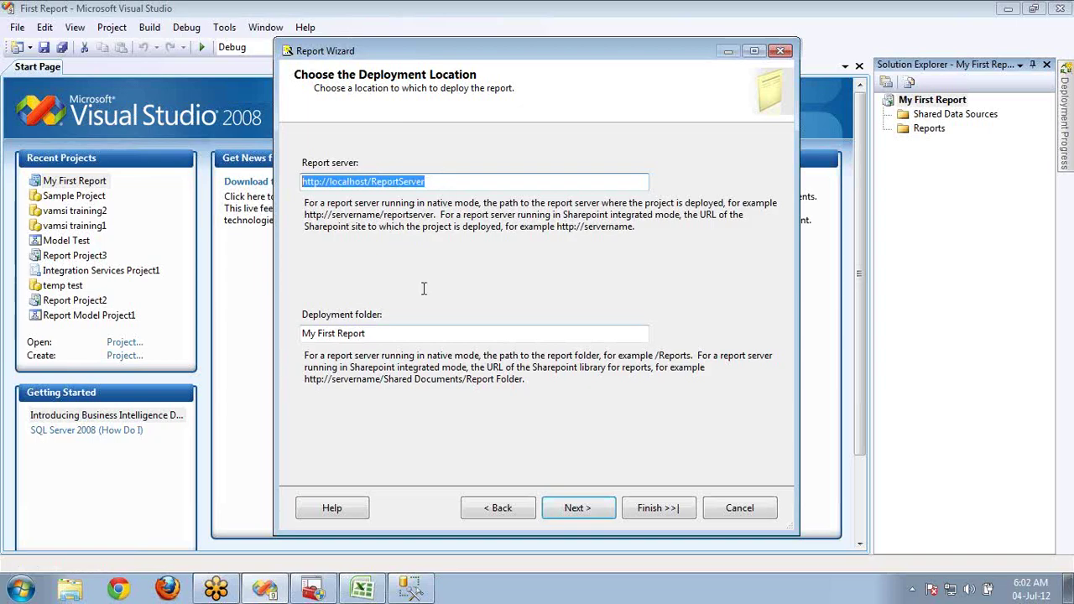
pyautogui.click(382, 332)
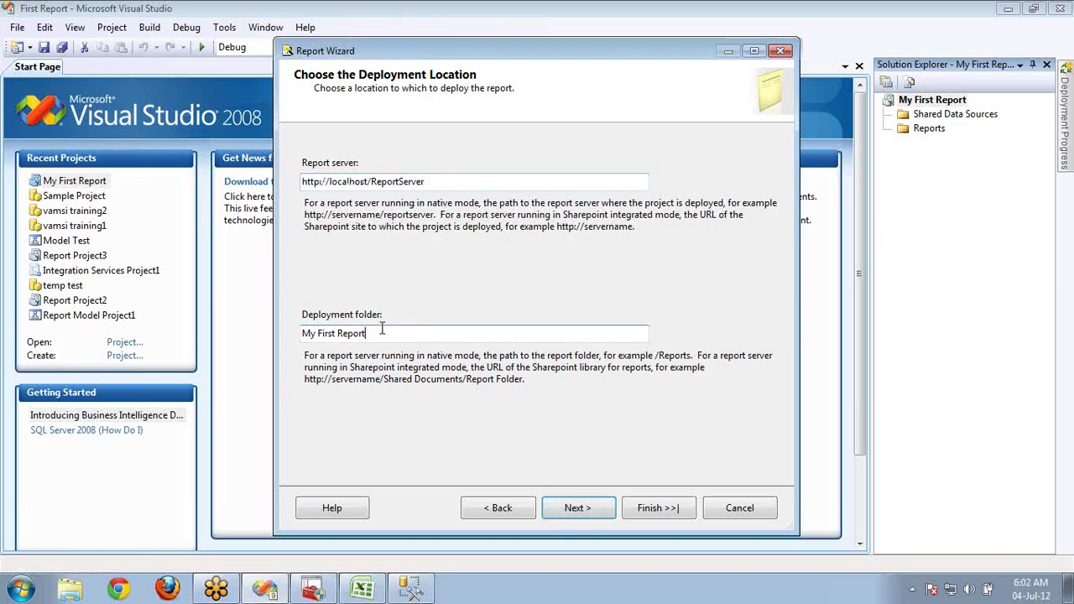
pyautogui.hotkey('ctrl', 'Left')
pyautogui.hotkey('ctrl', 'Left')
pyautogui.press('BackSpace')
pyautogui.press('BackSpace')
pyautogui.press('BackSpace')
pyautogui.click(371, 333)
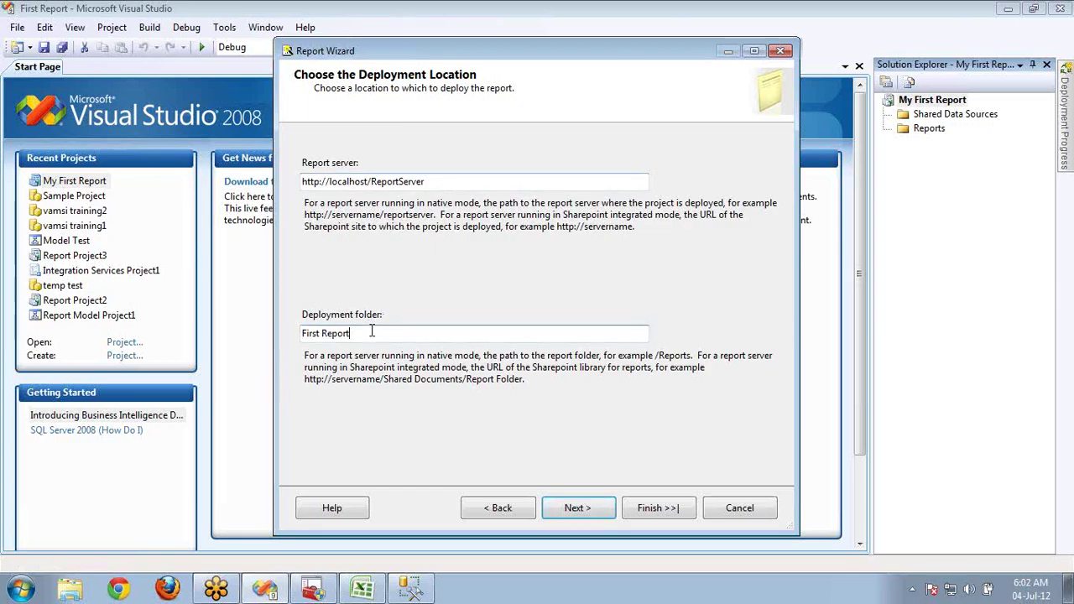
pyautogui.click(579, 512)
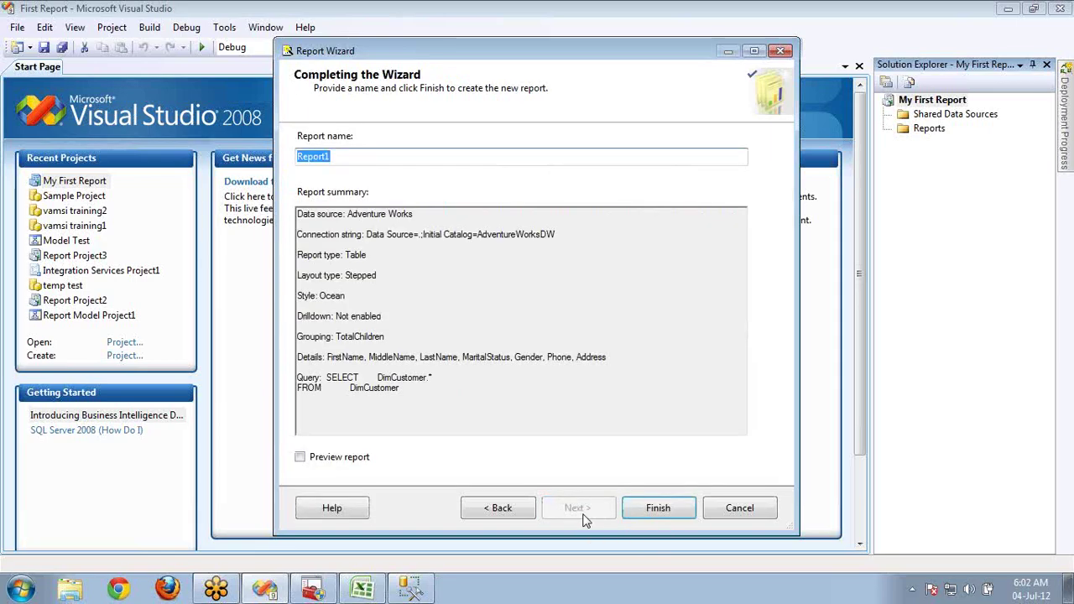
# Name the report First Report, try the report preview option and attempt to finish the wizard
pyautogui.click(409, 158)
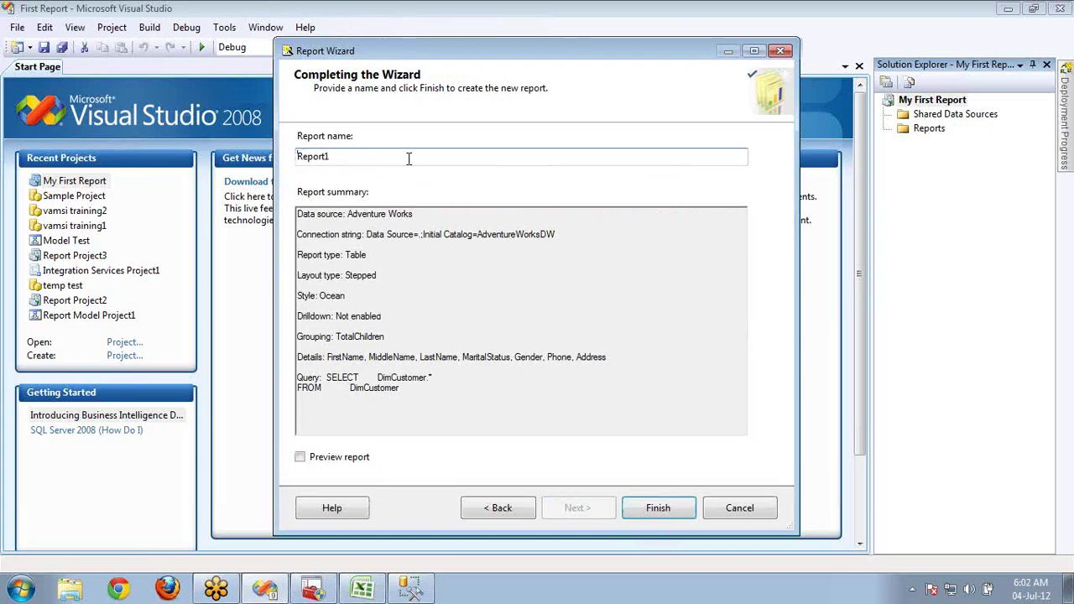
pyautogui.press('Home')
pyautogui.write('Fir')
pyautogui.hotkey('ctrl', 'a')
pyautogui.write('First R')
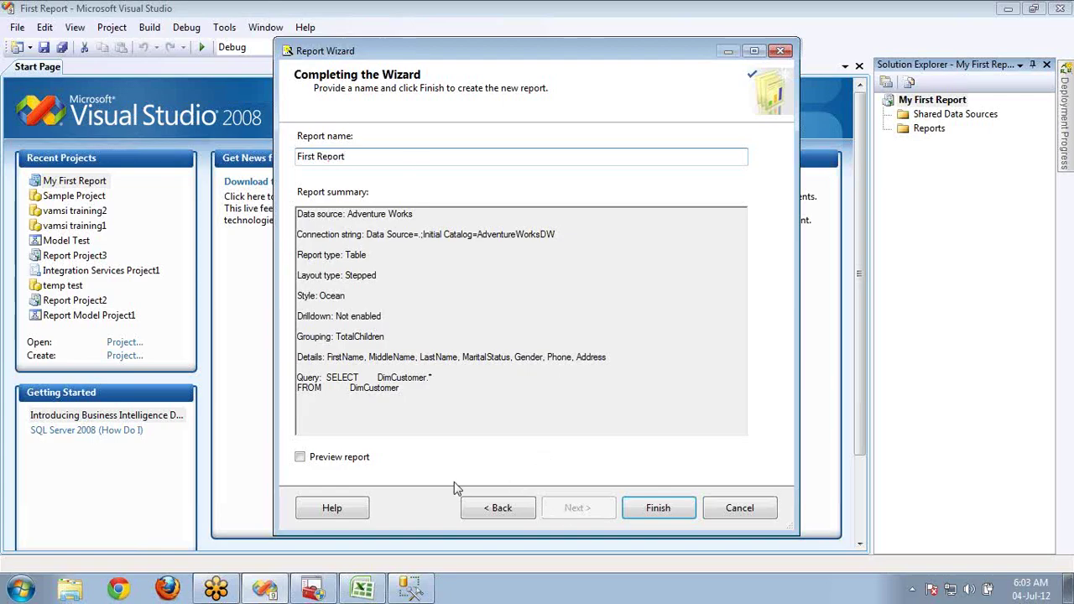
pyautogui.click(316, 466)
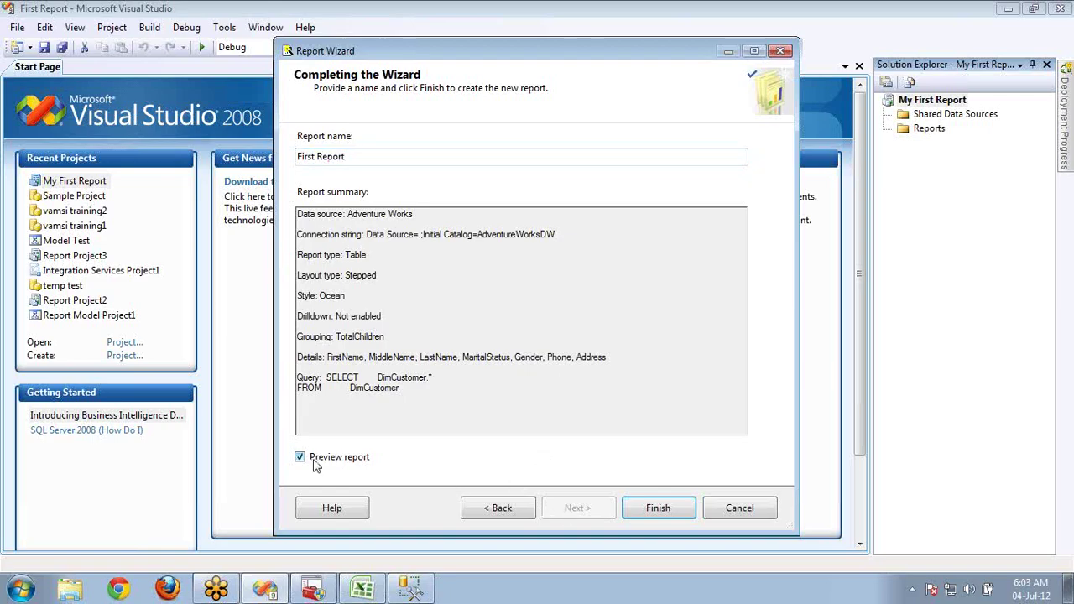
pyautogui.click(653, 512)
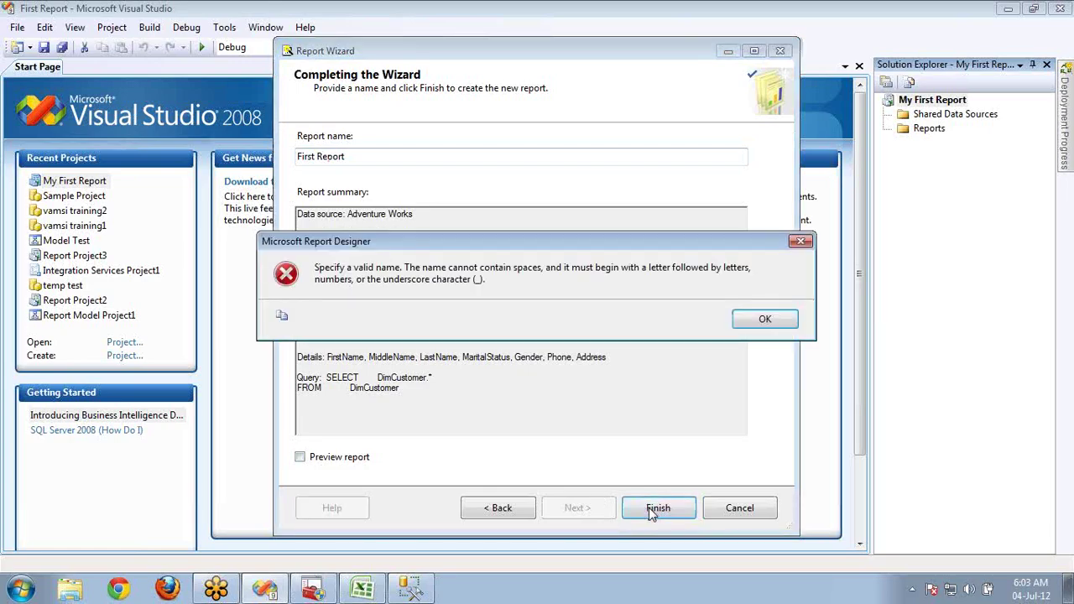
# Finish the Report Wizard with the report name First Report, and inspect the title, group cell and column headers in the generated design
pyautogui.click(760, 321)
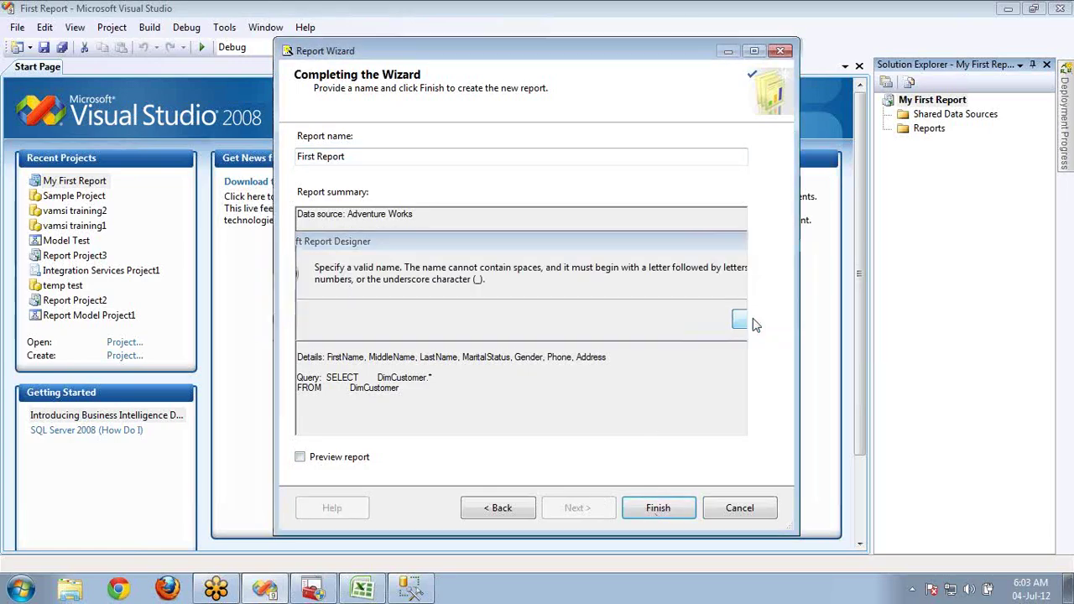
pyautogui.click(317, 156)
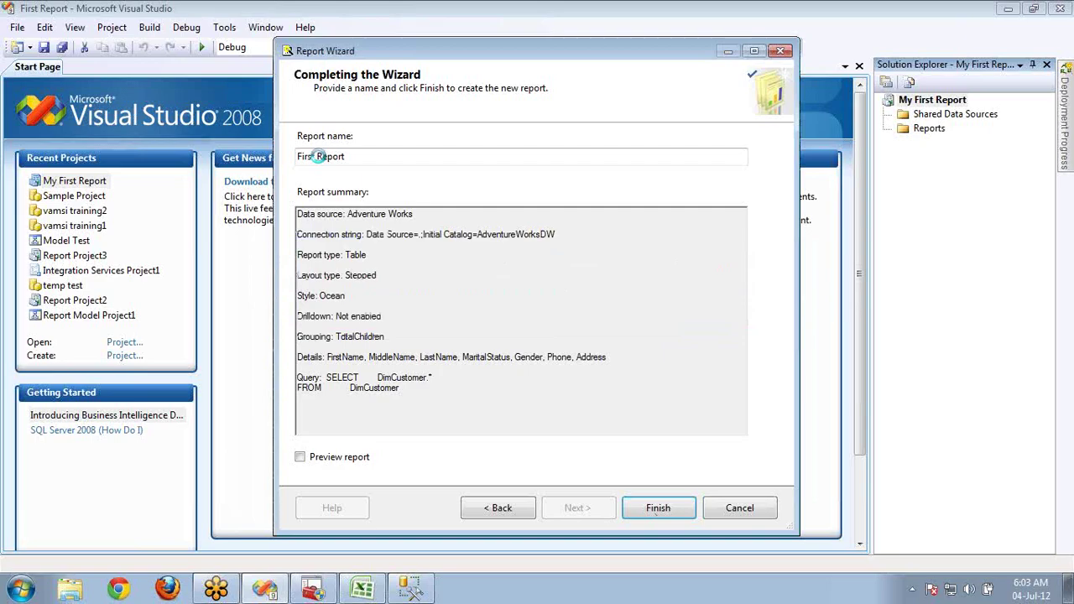
pyautogui.press('Return')
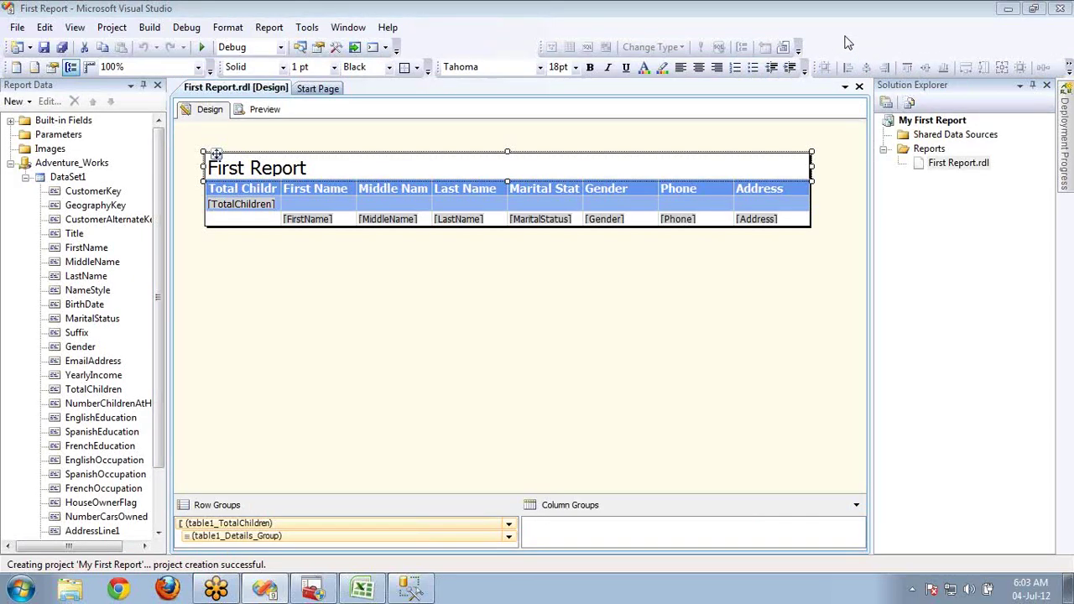
pyautogui.click(248, 210)
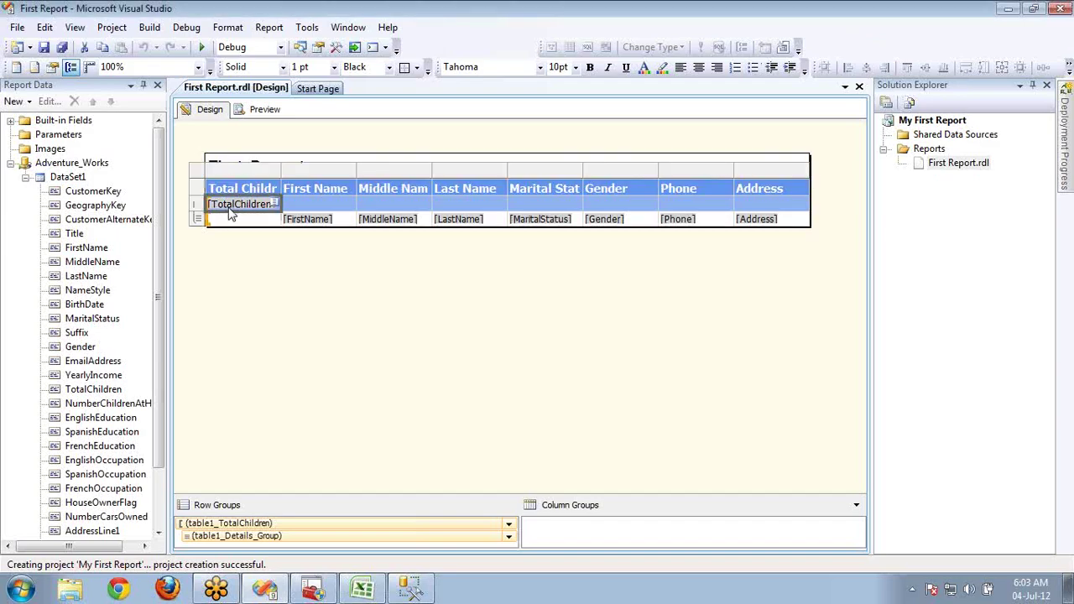
pyautogui.click(245, 164)
pyautogui.click(258, 165)
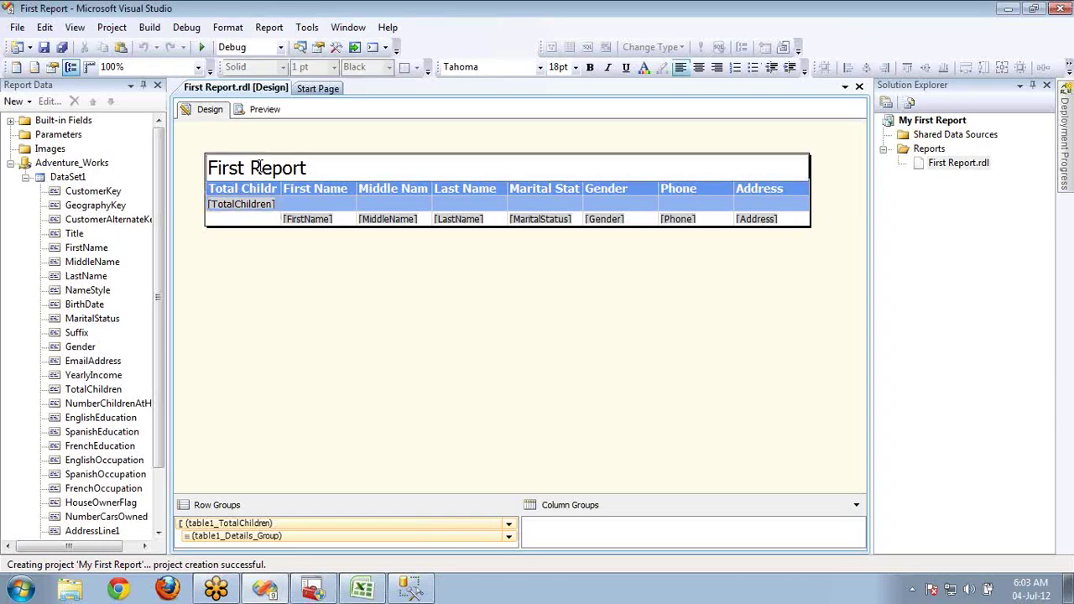
pyautogui.click(308, 193)
pyautogui.click(366, 197)
pyautogui.click(481, 191)
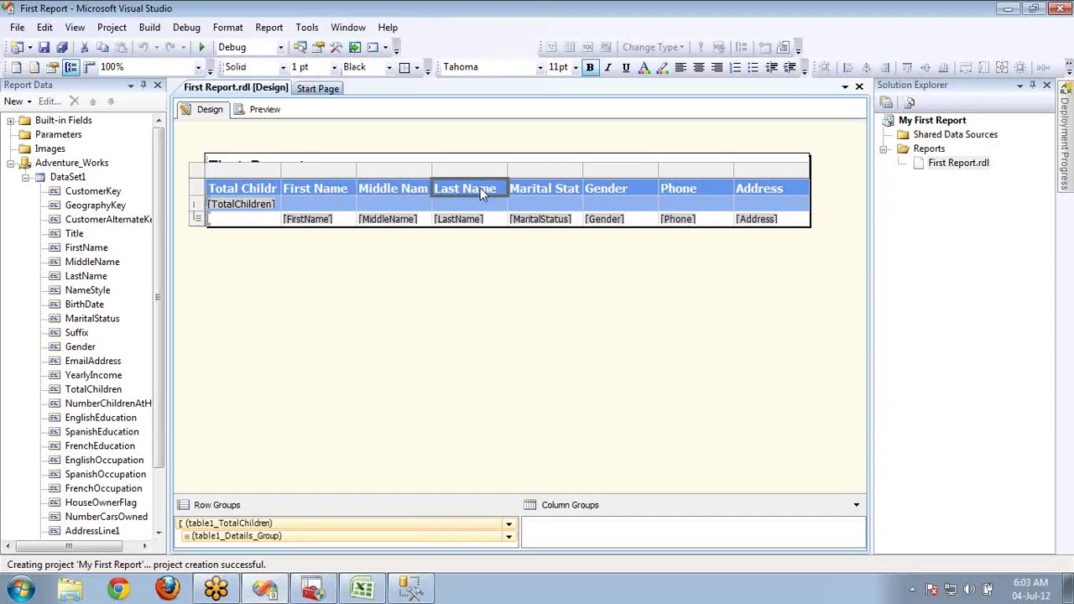
# Widen the Middle Name, Marital Status and Phone columns of the report table, and preview the report
pyautogui.moveTo(432, 165); pyautogui.dragTo(450, 167)
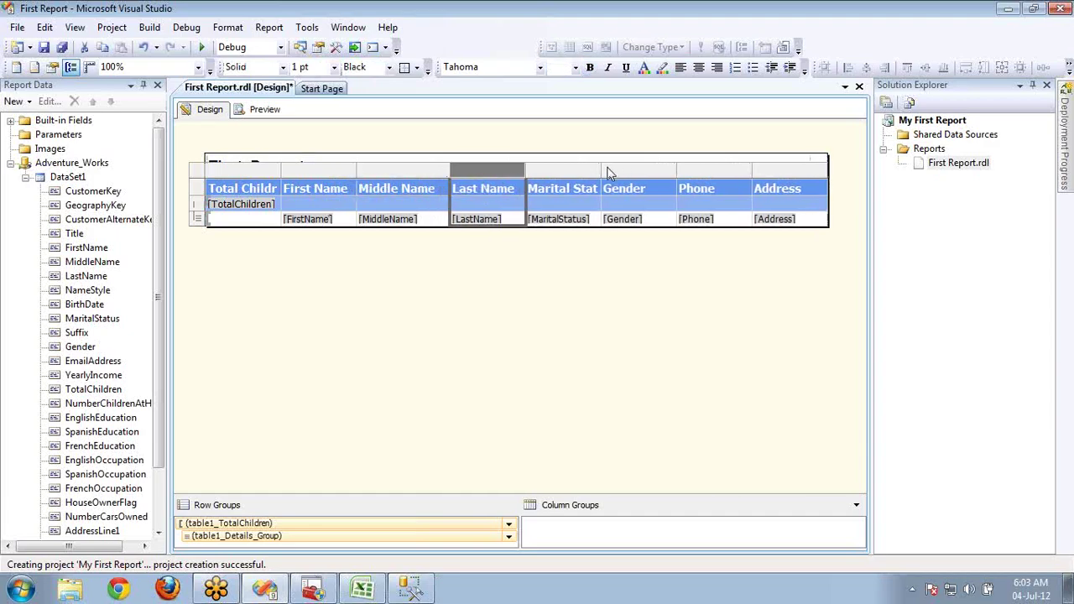
pyautogui.moveTo(603, 169); pyautogui.dragTo(619, 169)
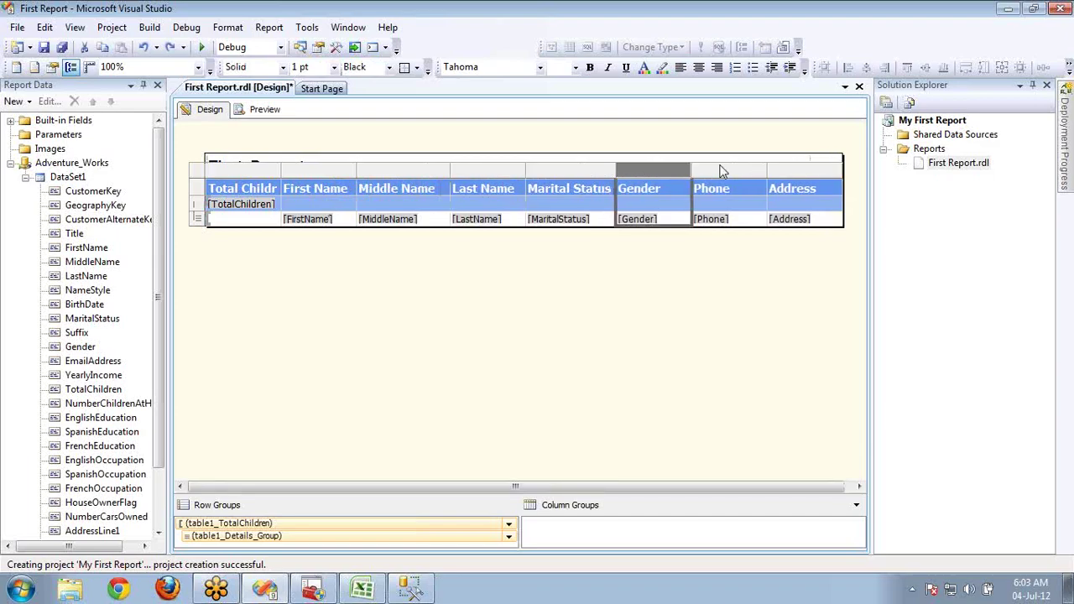
pyautogui.moveTo(768, 169); pyautogui.dragTo(787, 169)
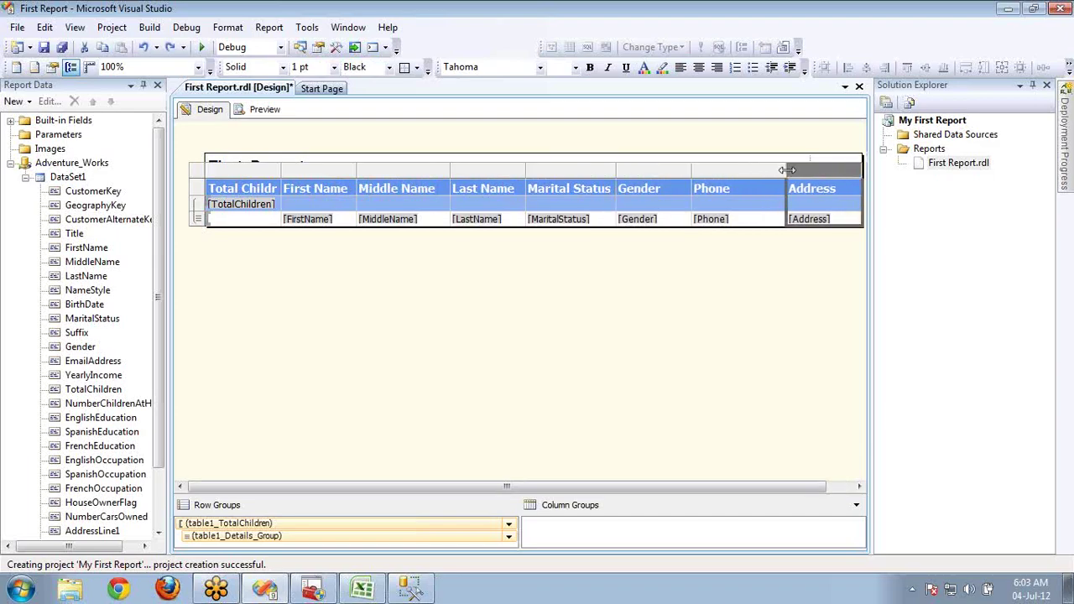
pyautogui.click(851, 488)
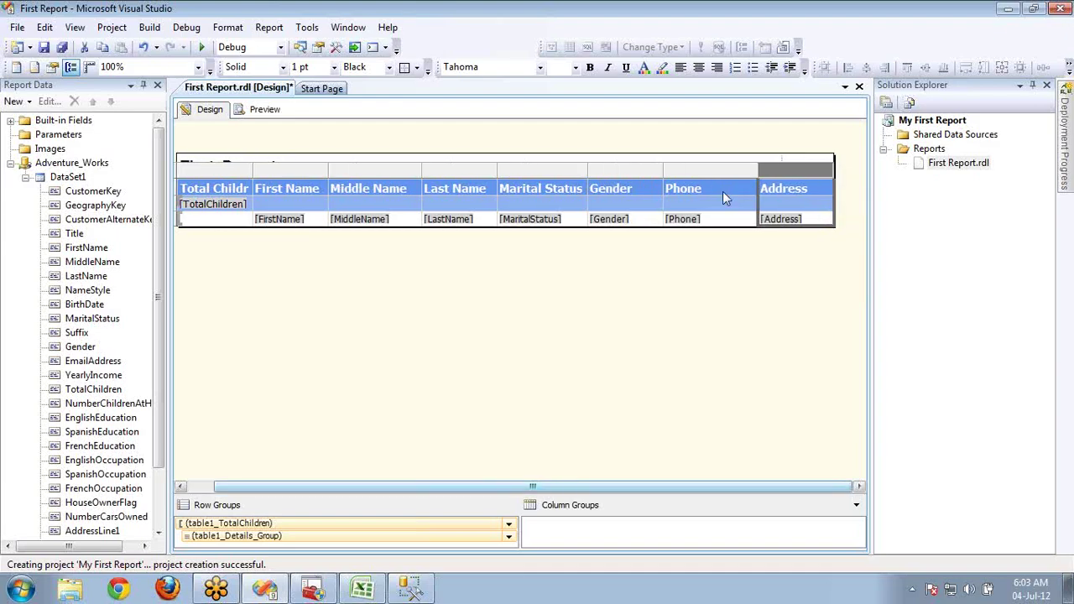
pyautogui.moveTo(760, 168); pyautogui.dragTo(798, 169)
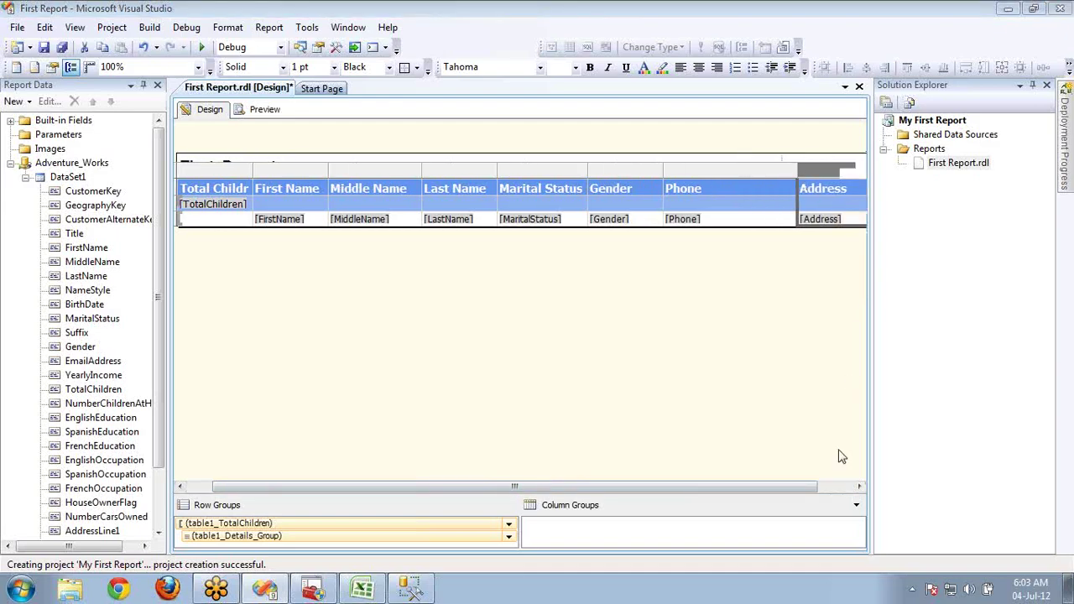
pyautogui.click(837, 489)
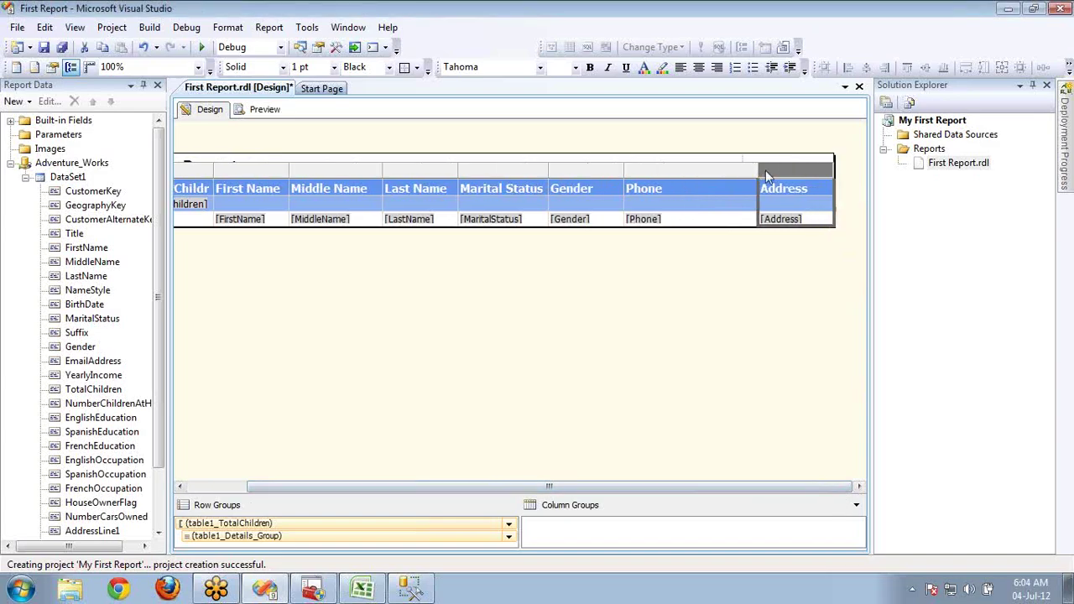
pyautogui.click(241, 164)
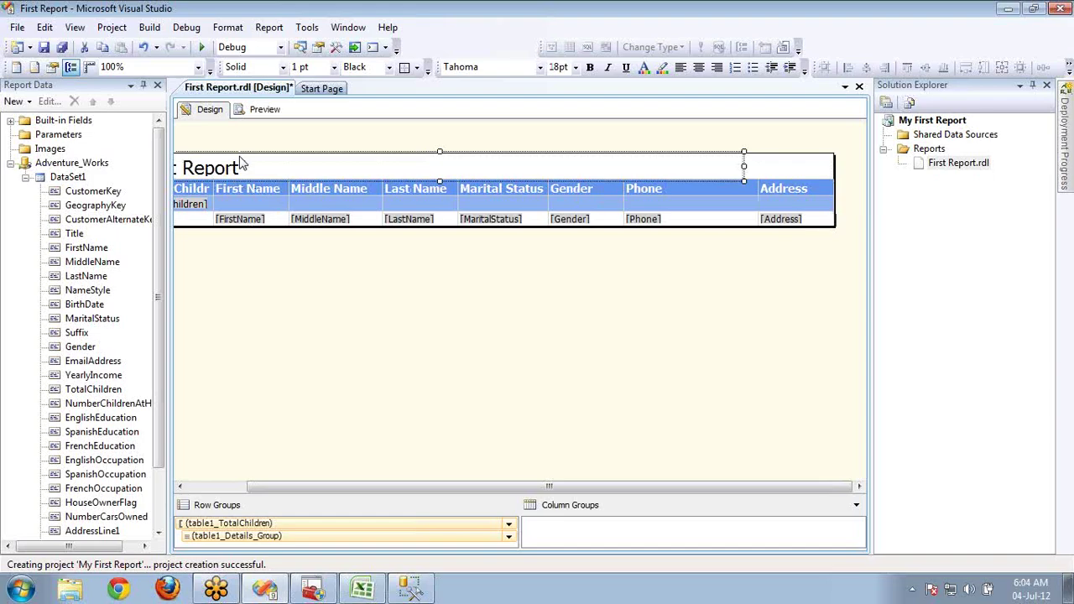
pyautogui.click(263, 110)
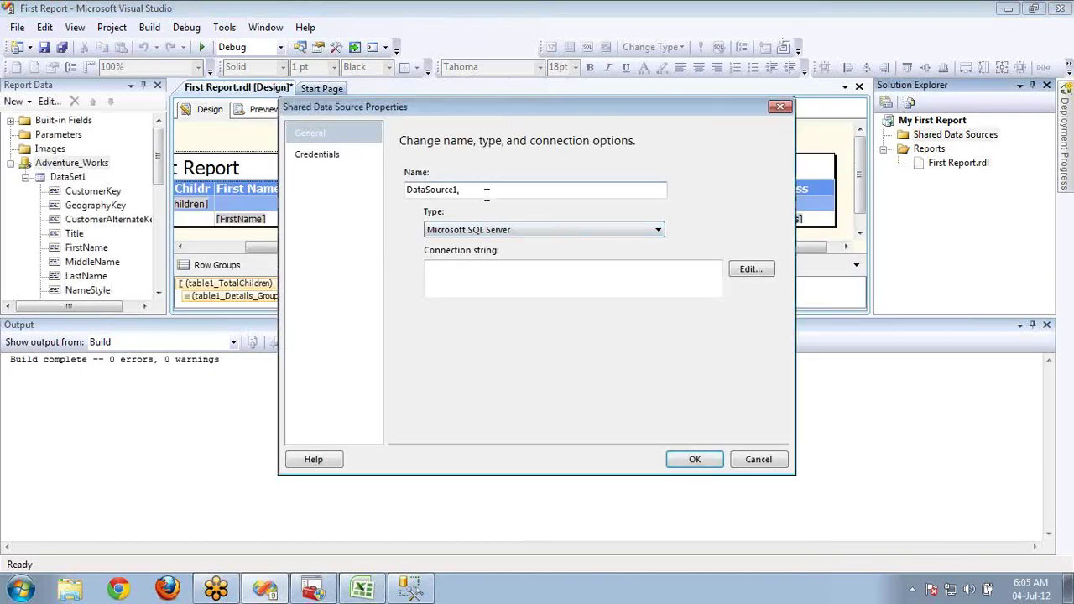
# Name the shared data source Adventure Works and give it a tested connection to the AdventureWorksDW database on server "."
pyautogui.doubleClick(487, 194)
pyautogui.write('Adventure Works')
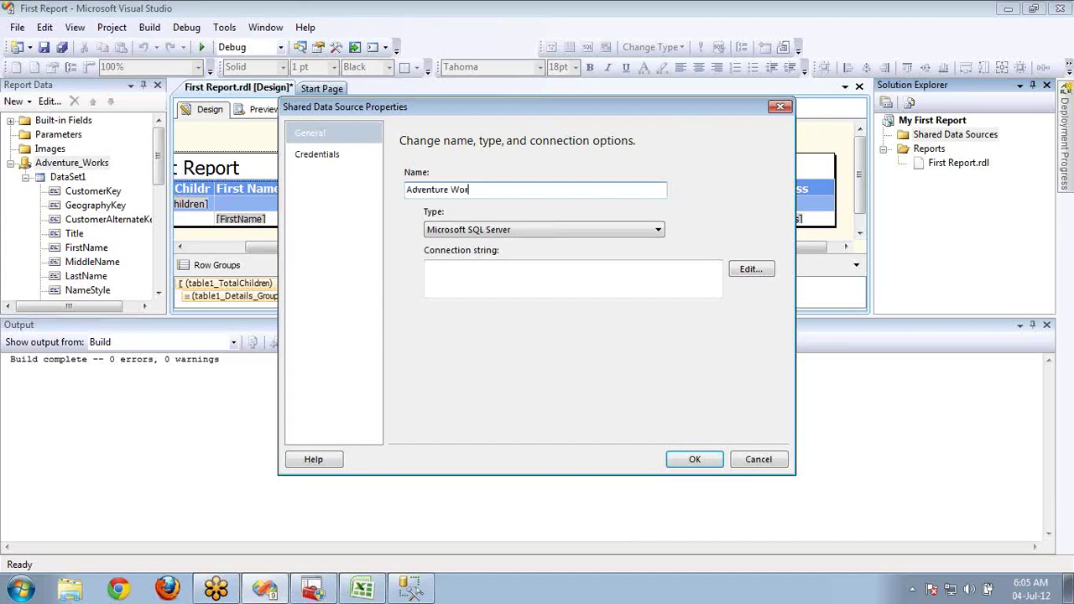
pyautogui.click(749, 270)
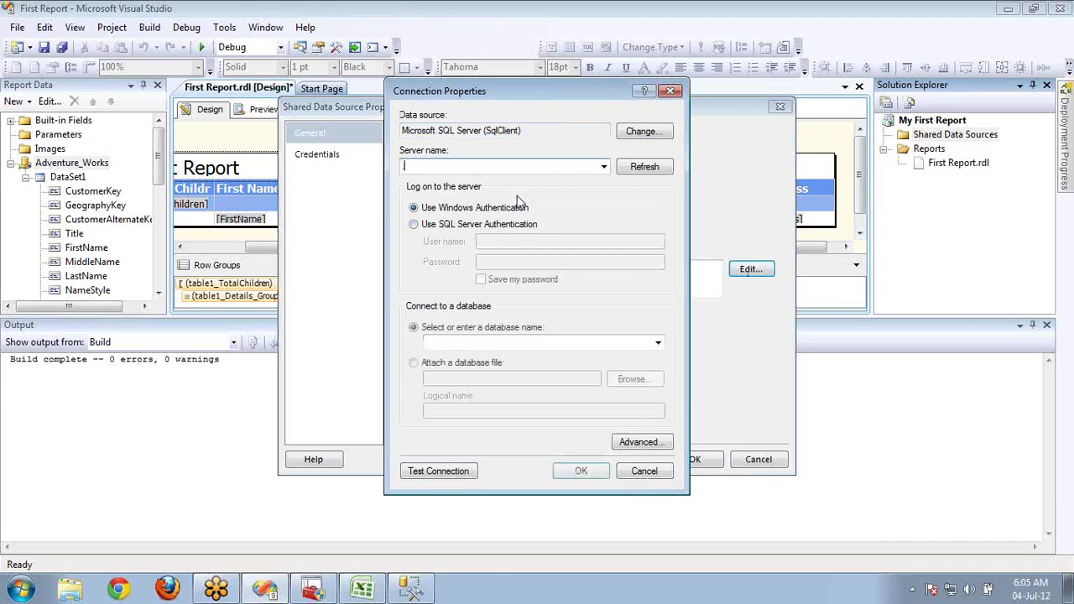
pyautogui.click(658, 344)
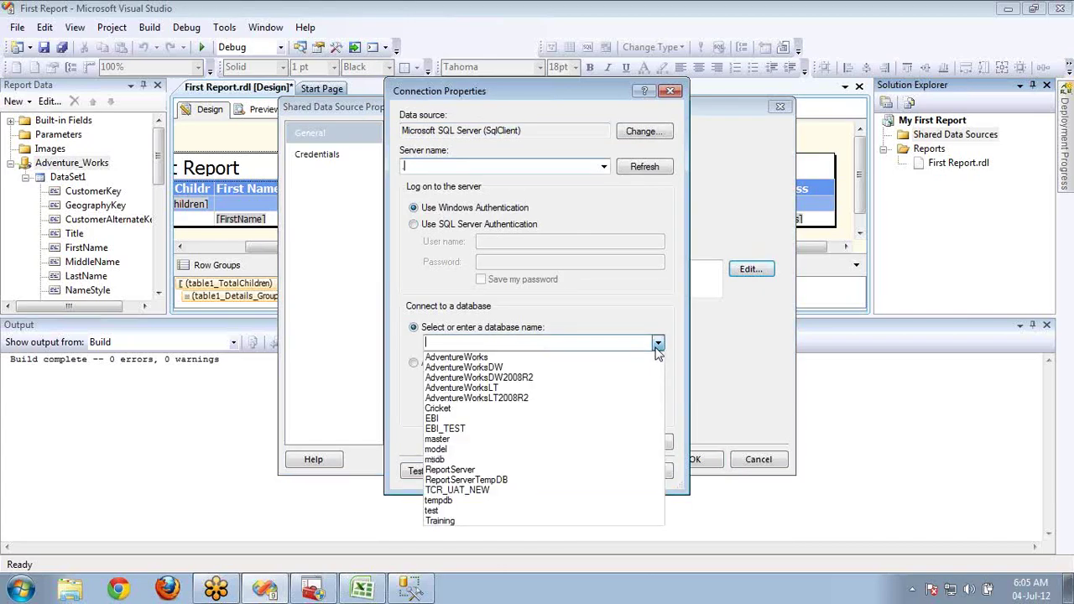
pyautogui.click(512, 369)
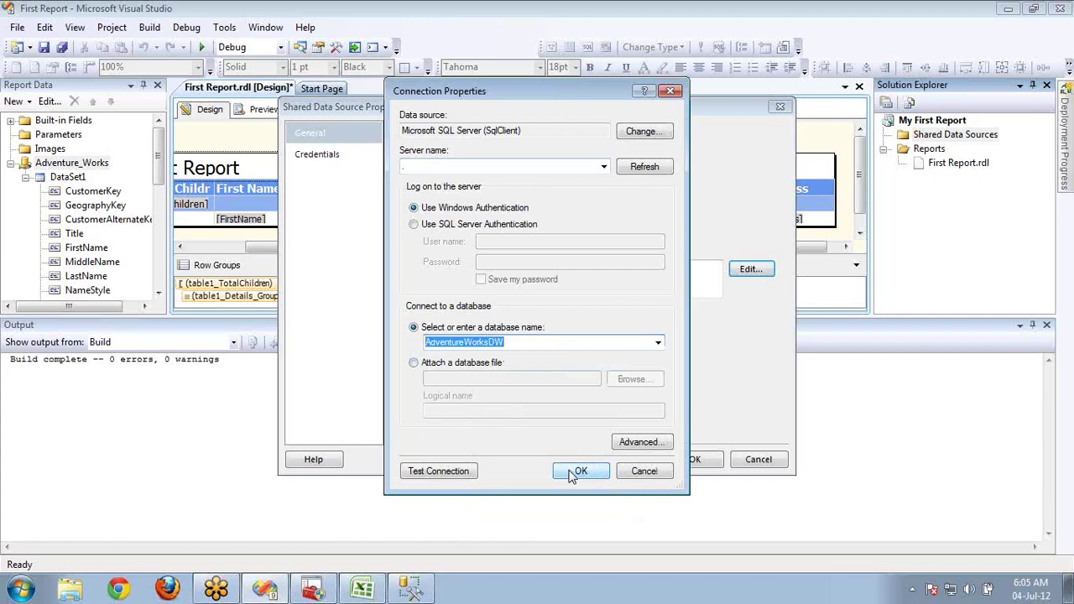
pyautogui.click(447, 474)
pyautogui.press('Return')
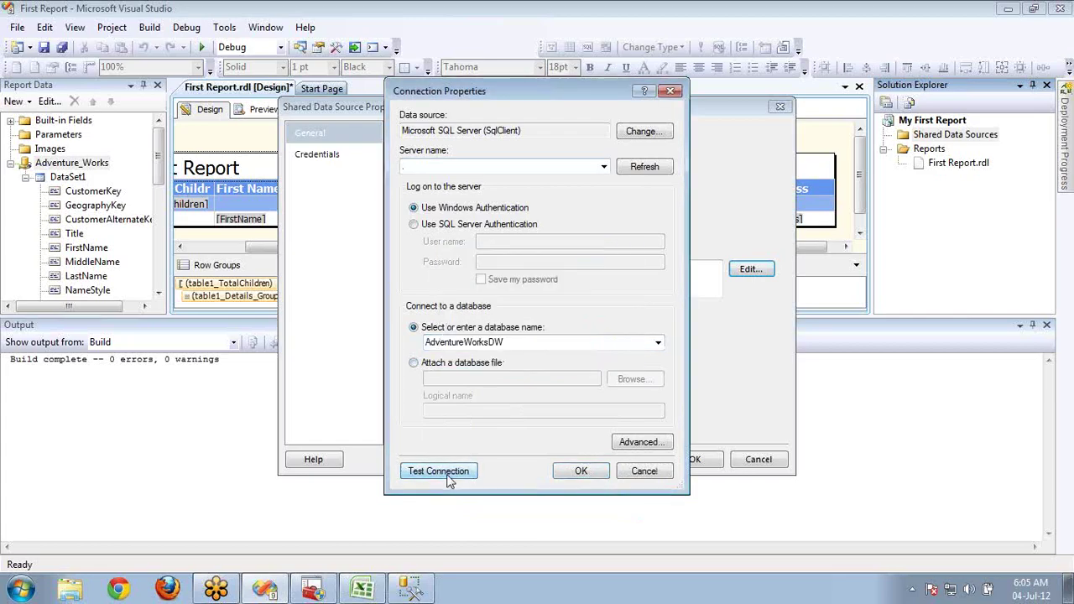
pyautogui.click(579, 471)
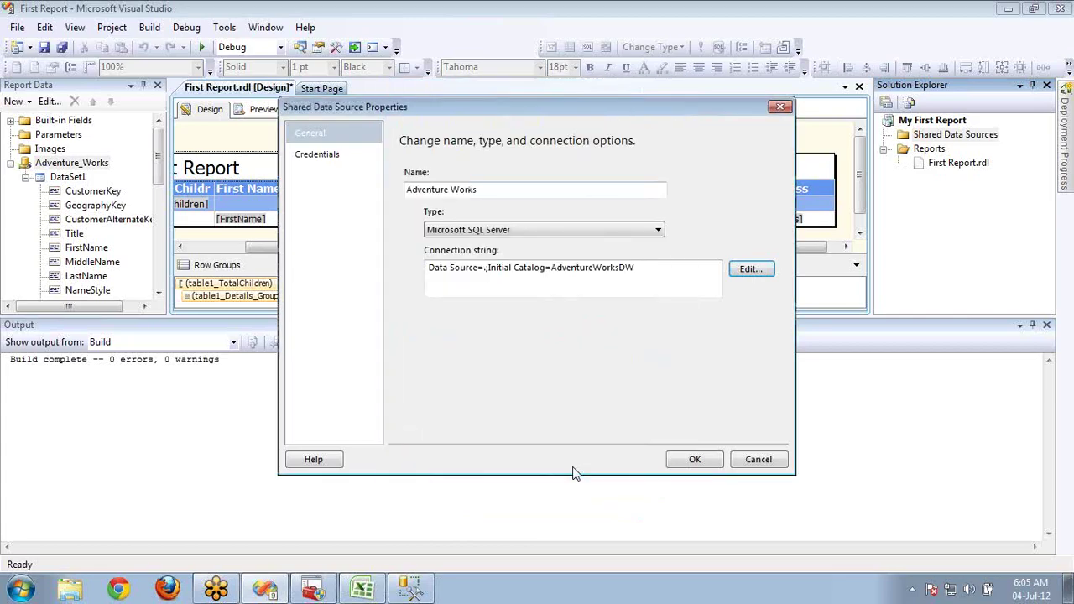
# Rename the shared data source as Adventure_Works and save it to the project
pyautogui.click(706, 464)
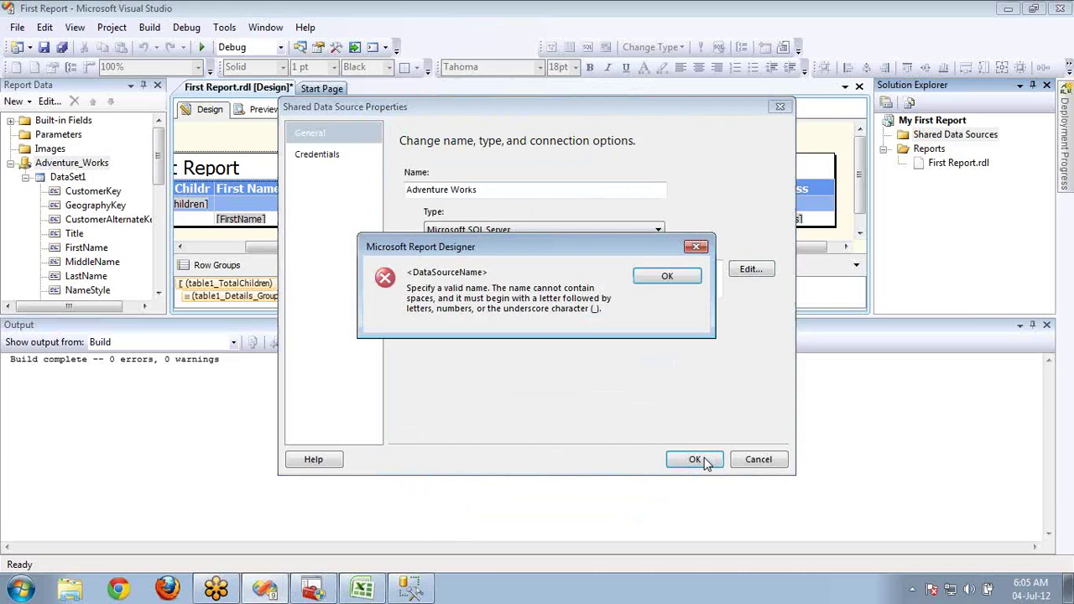
pyautogui.click(665, 277)
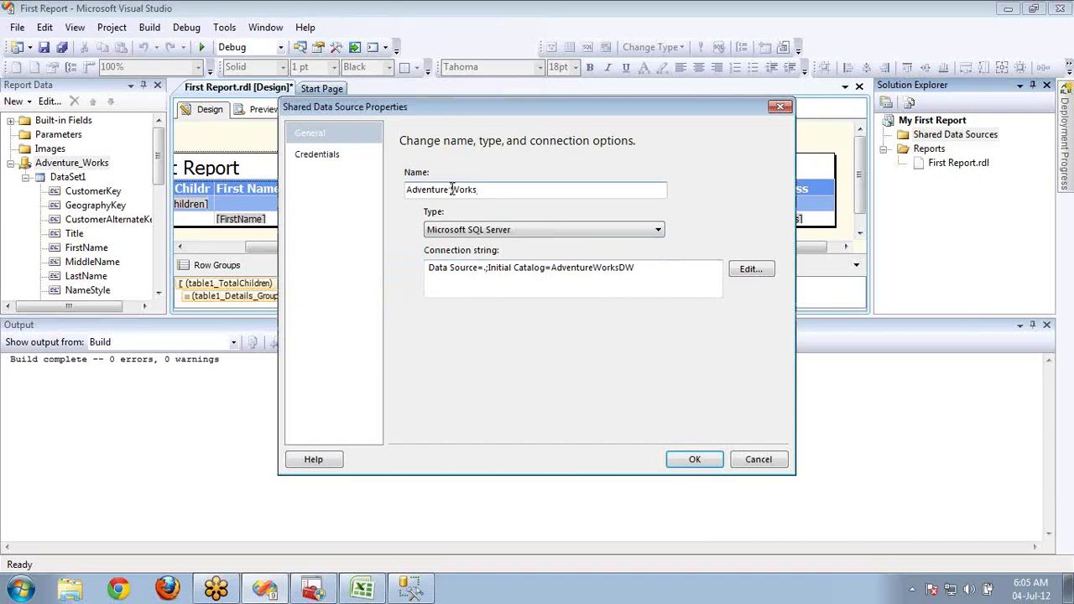
pyautogui.click(451, 190)
pyautogui.write('_')
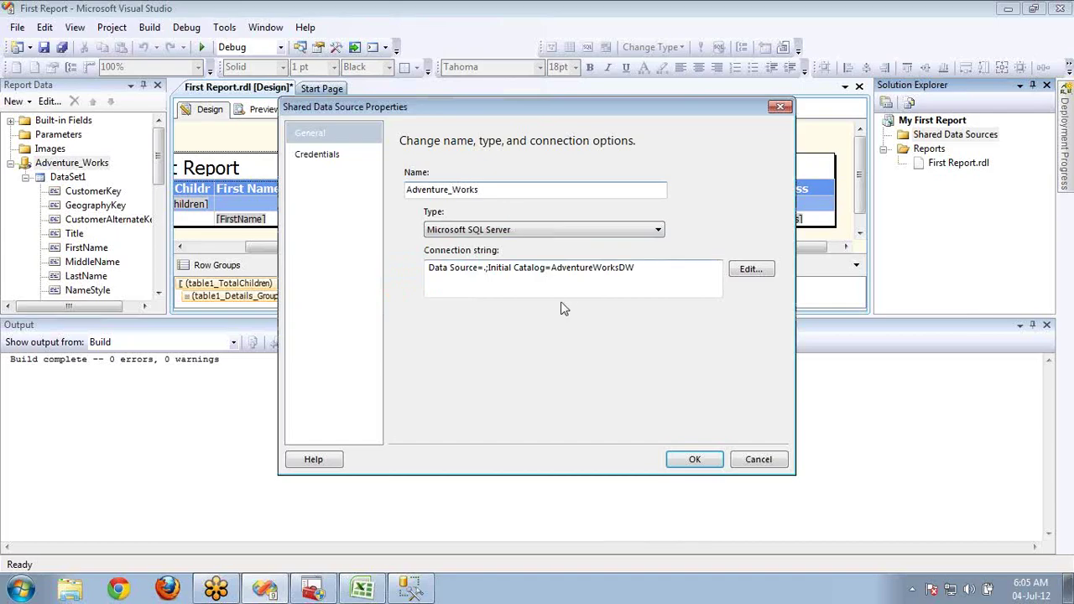
pyautogui.click(689, 460)
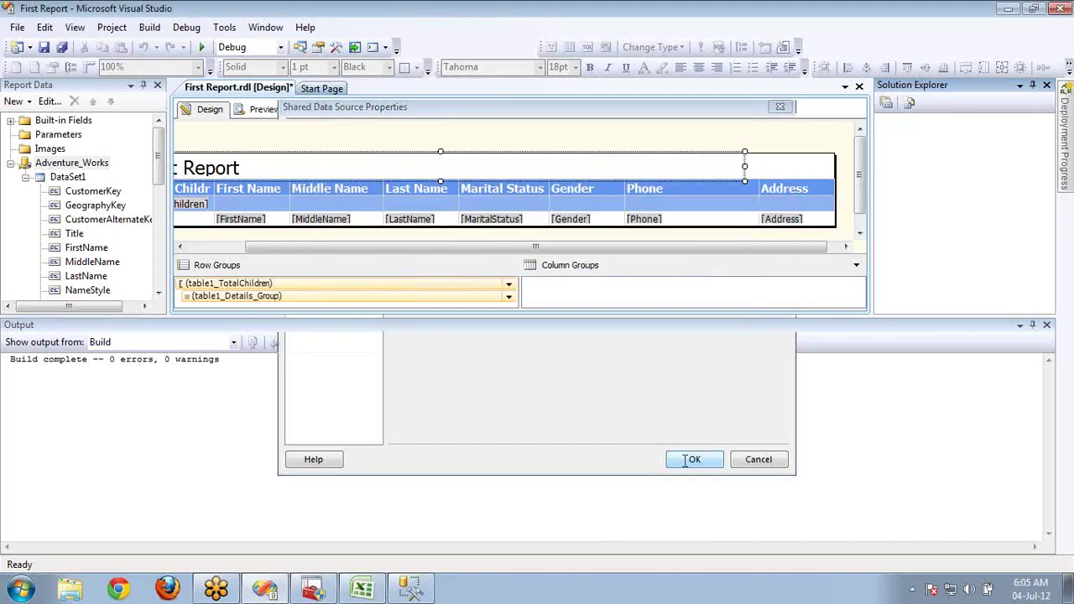
# Check DataSet1's data source and query without changing them, and run the report preview again
pyautogui.click(78, 179)
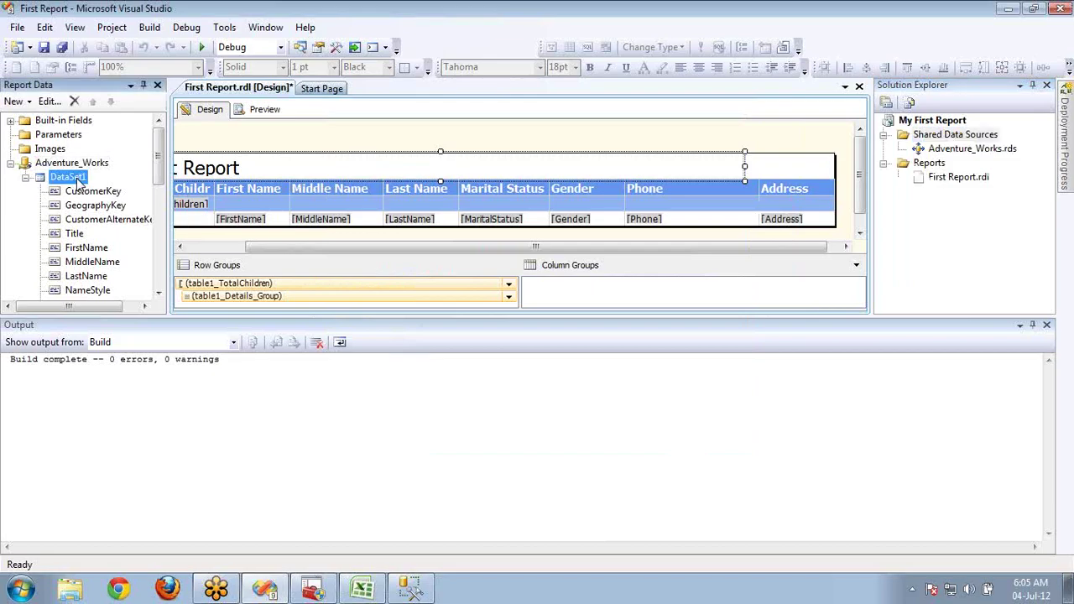
pyautogui.doubleClick(78, 180)
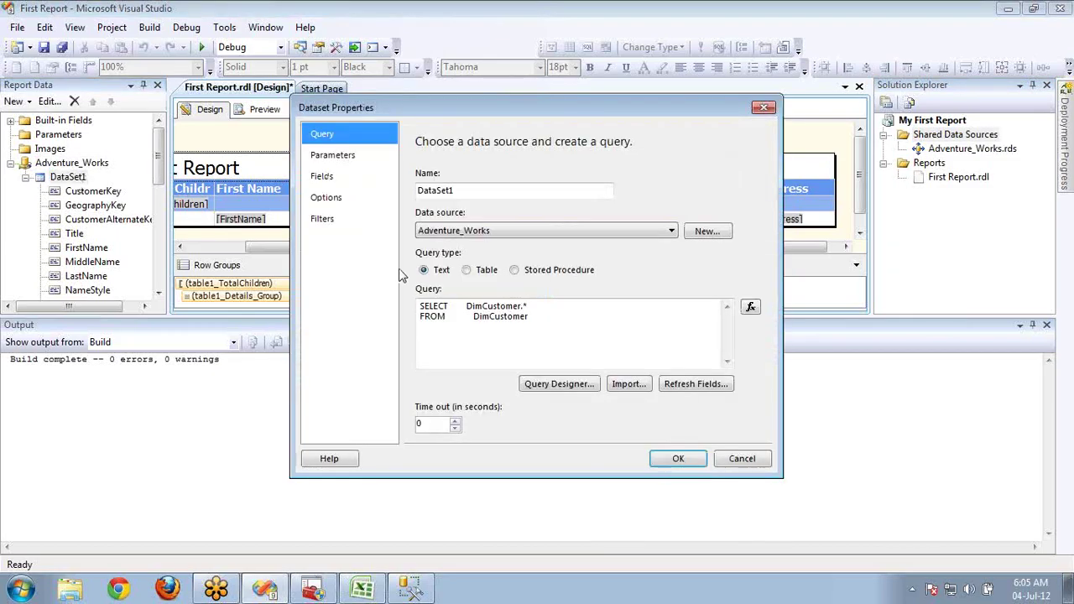
pyautogui.click(680, 460)
pyautogui.click(251, 110)
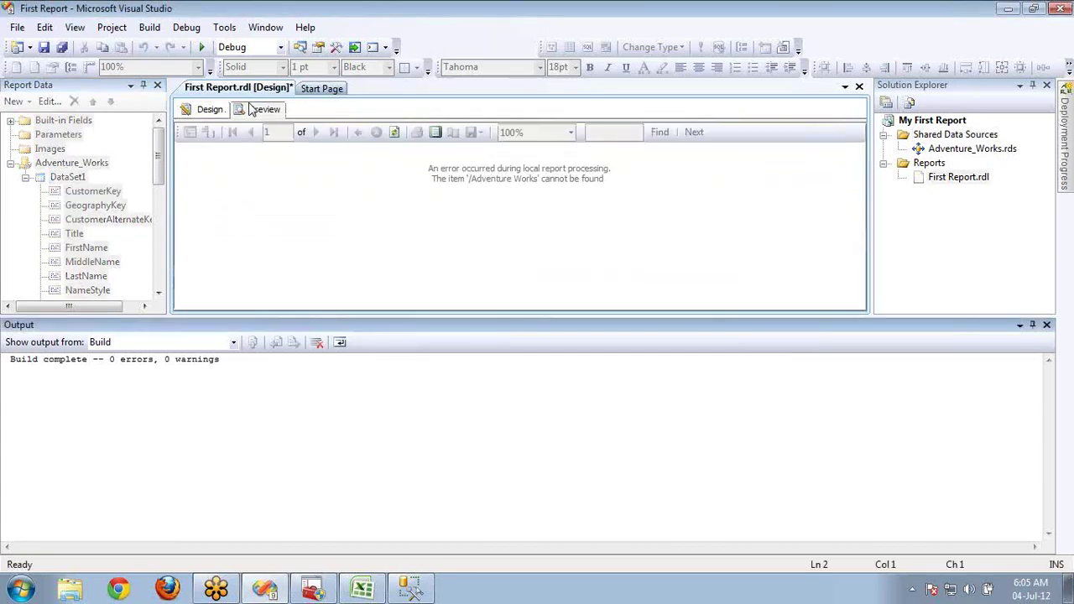
pyautogui.click(396, 139)
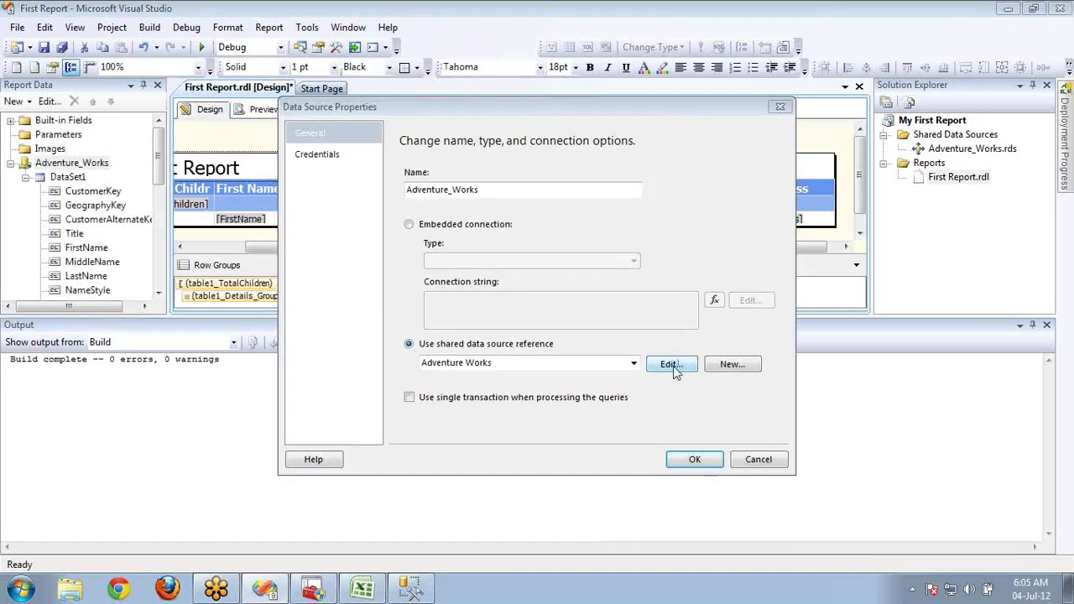
# Point the report's Adventure_Works data source to the shared data source reference Adventure_Works
pyautogui.click(633, 364)
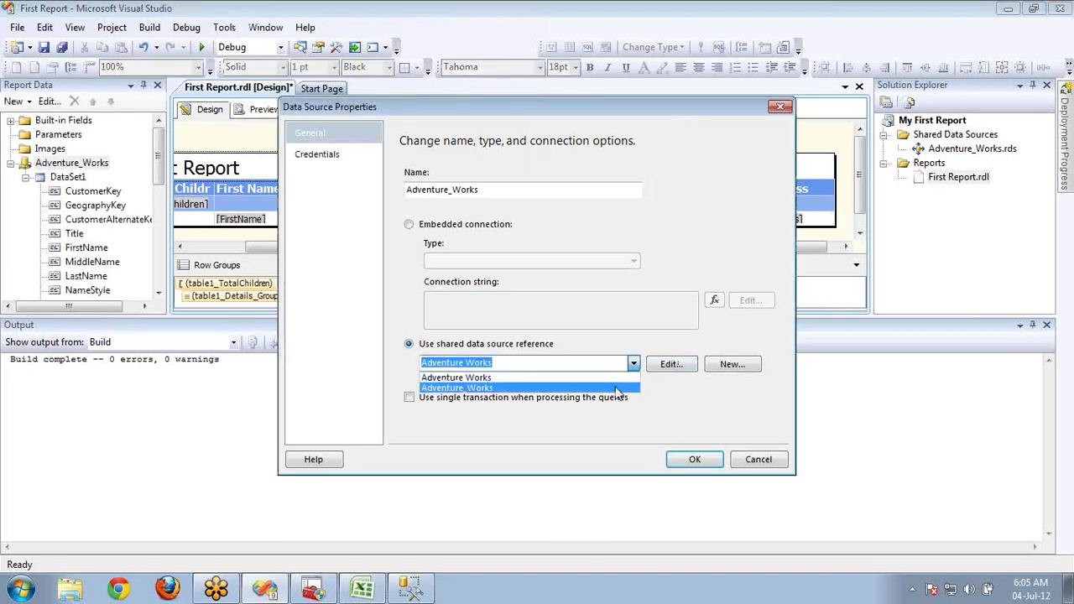
pyautogui.click(621, 388)
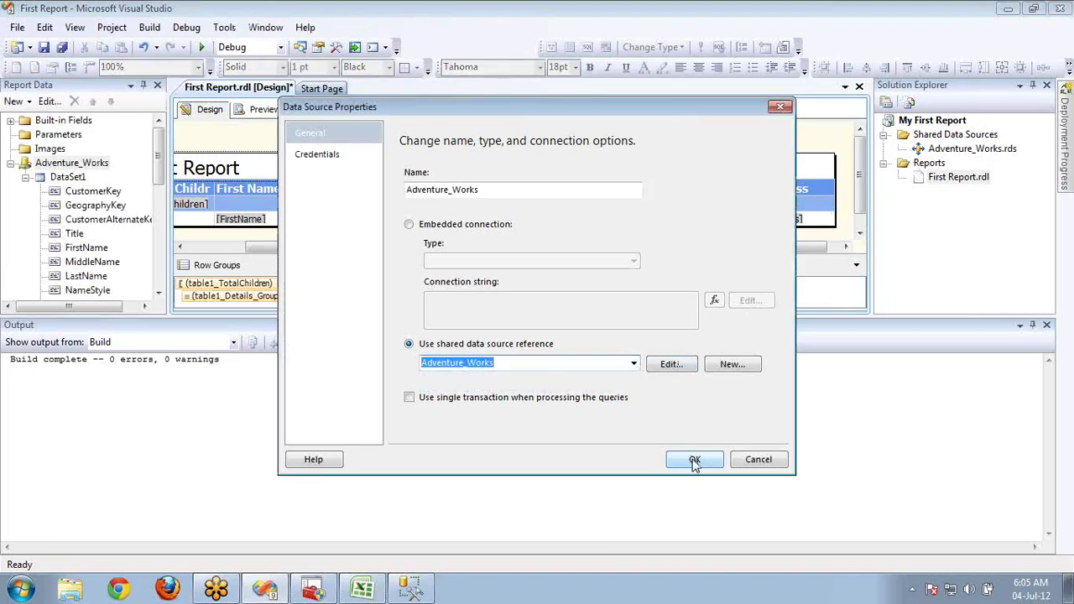
pyautogui.click(695, 460)
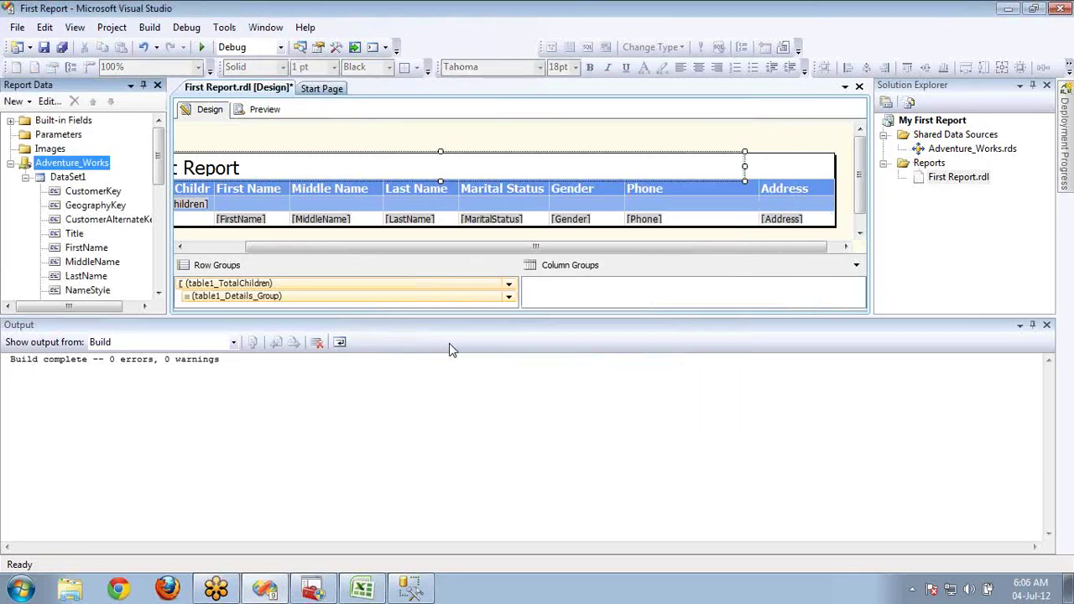
# Preview the report with the Output window hidden, and page forward to page 3 of the customer records
pyautogui.click(267, 114)
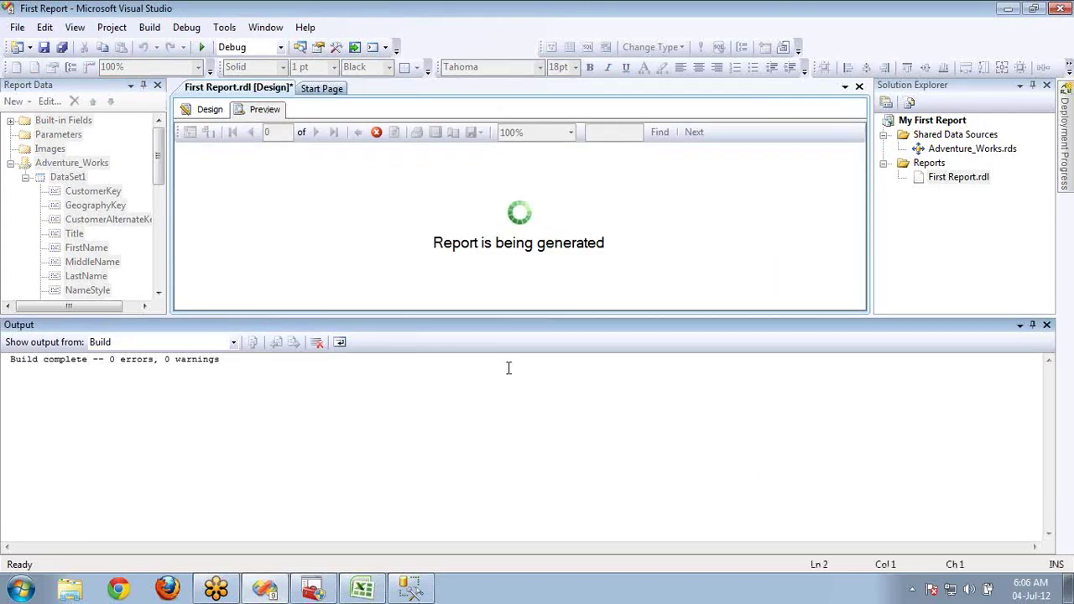
pyautogui.rightClick(581, 327)
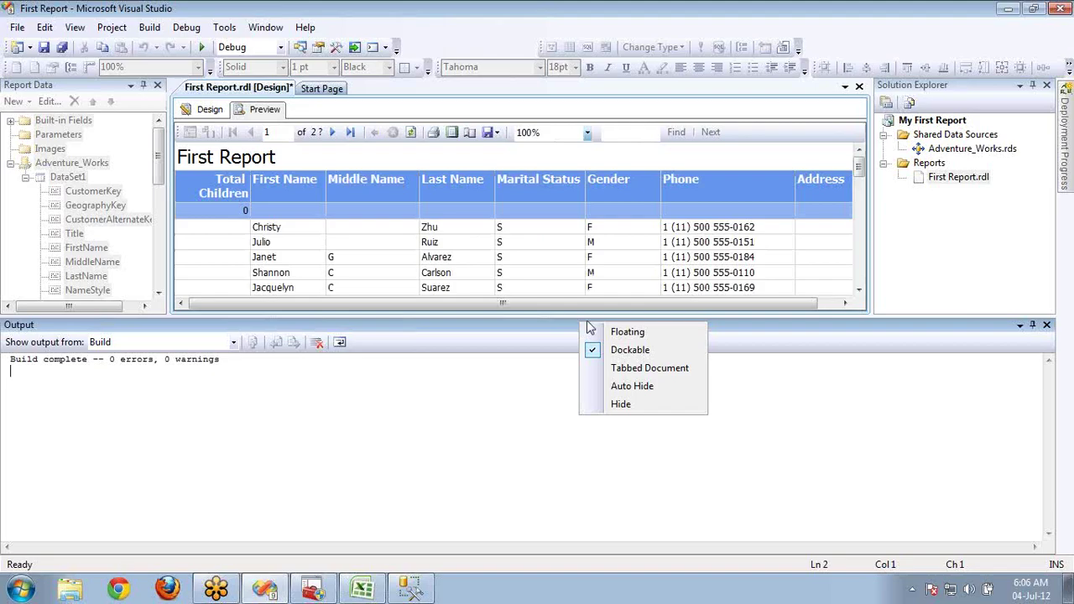
pyautogui.click(624, 406)
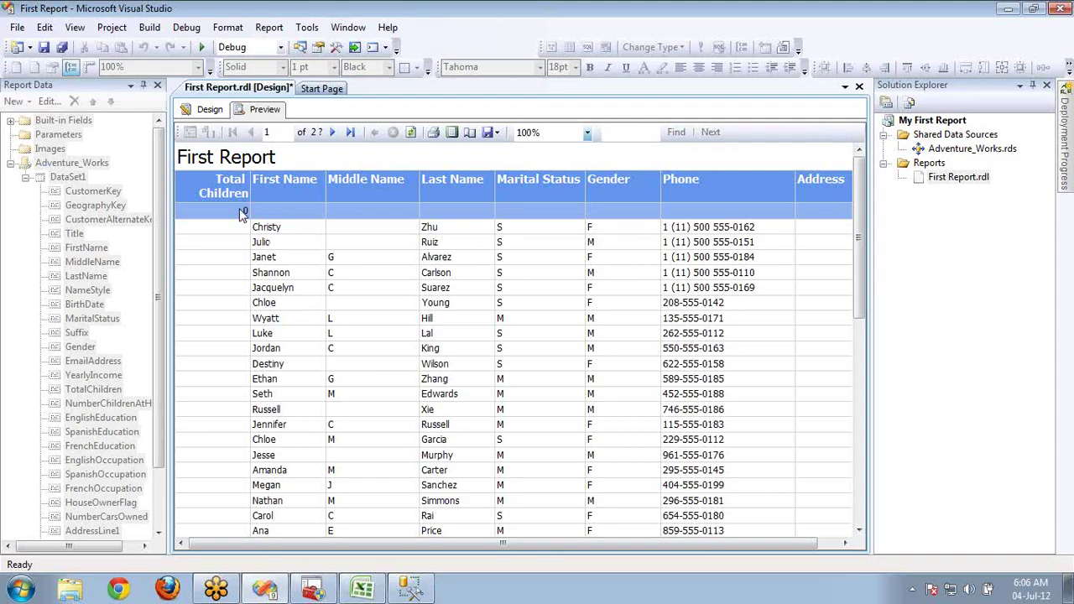
pyautogui.click(333, 135)
pyautogui.click(333, 134)
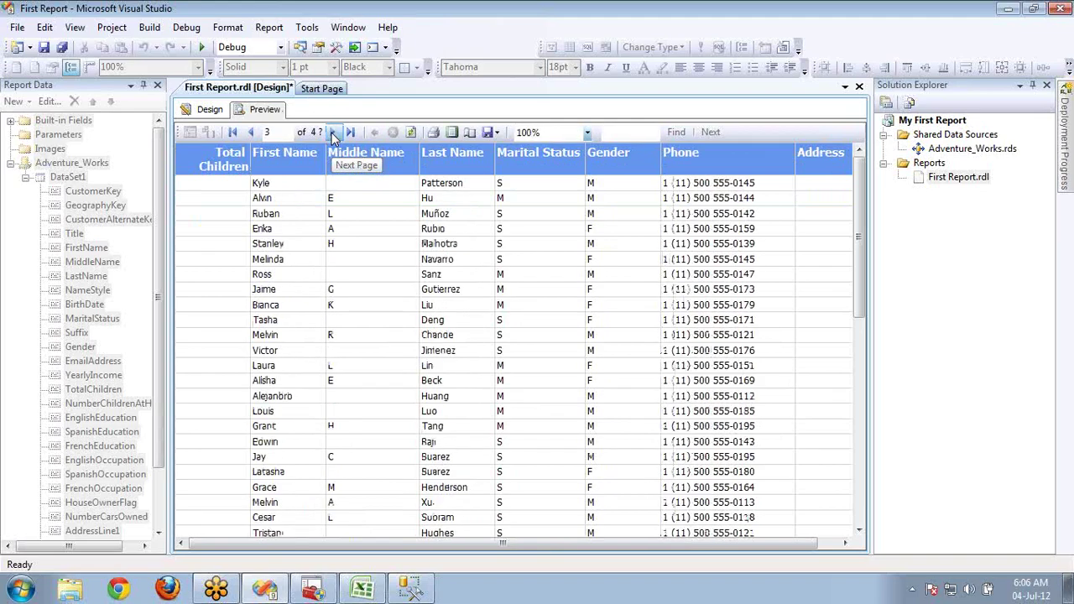
# Page forward through the report preview from page 3 and jump to the last page
pyautogui.click(333, 135)
pyautogui.click(333, 134)
pyautogui.click(333, 134)
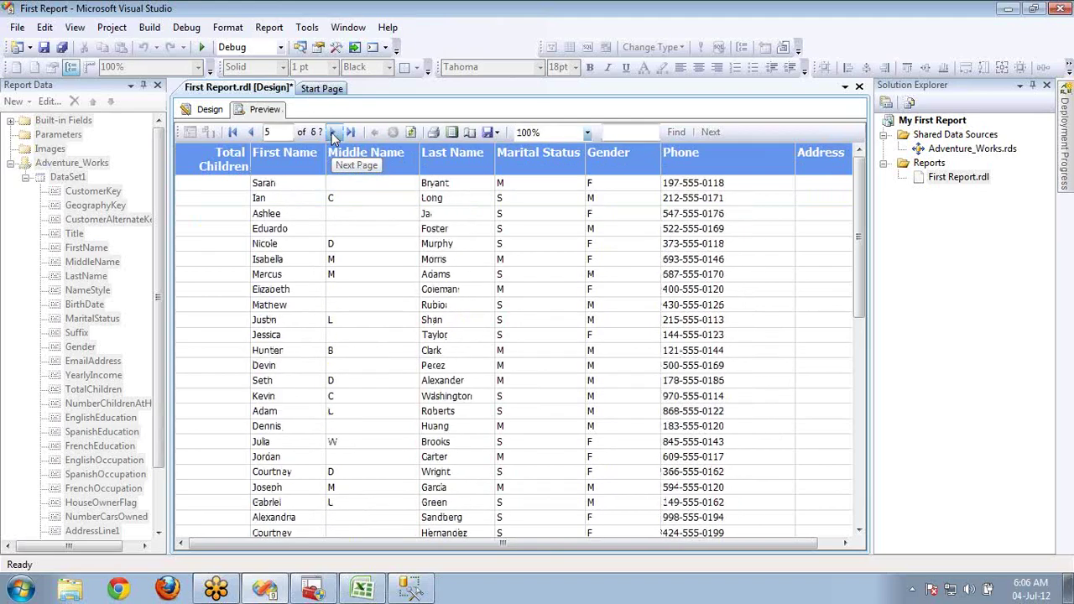
pyautogui.click(333, 134)
pyautogui.click(333, 134)
pyautogui.click(333, 134)
pyautogui.click(333, 134)
pyautogui.click(333, 135)
pyautogui.click(333, 134)
pyautogui.click(333, 134)
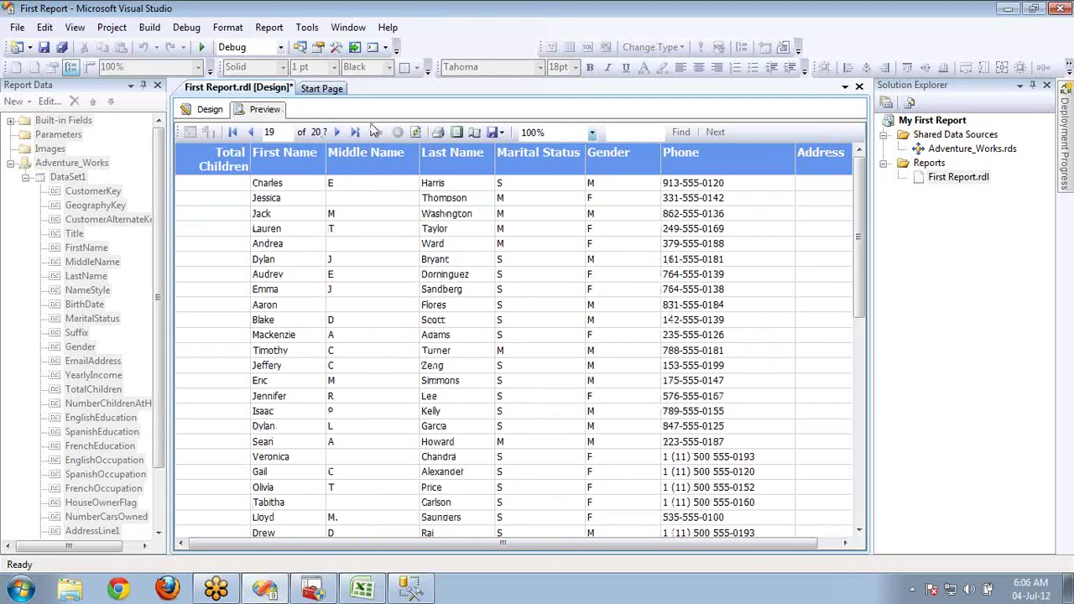
pyautogui.click(365, 132)
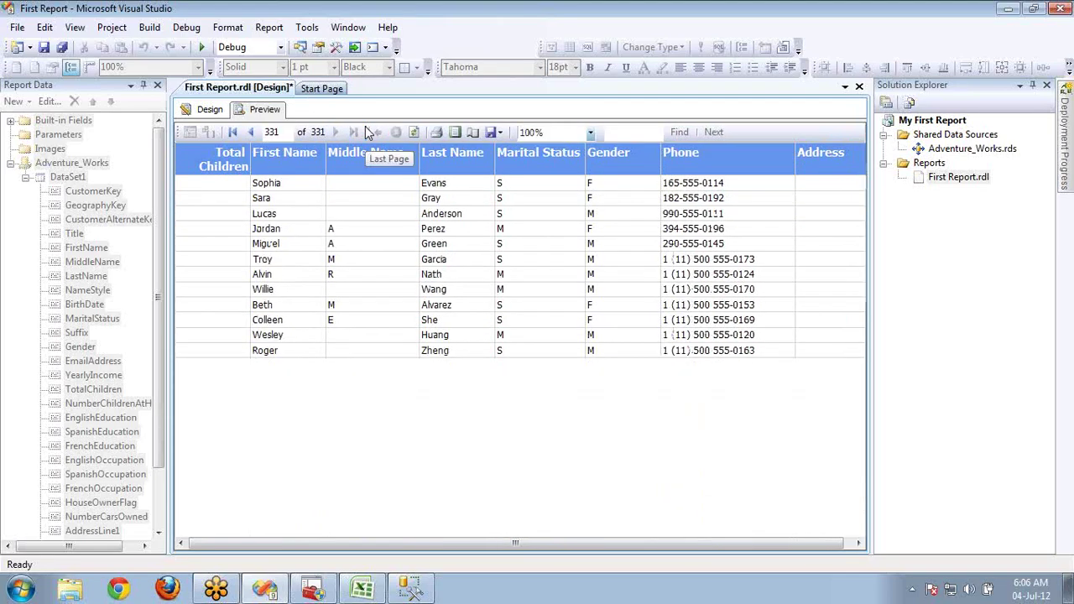
# Page backward through the preview from the last page to page 322
pyautogui.click(252, 134)
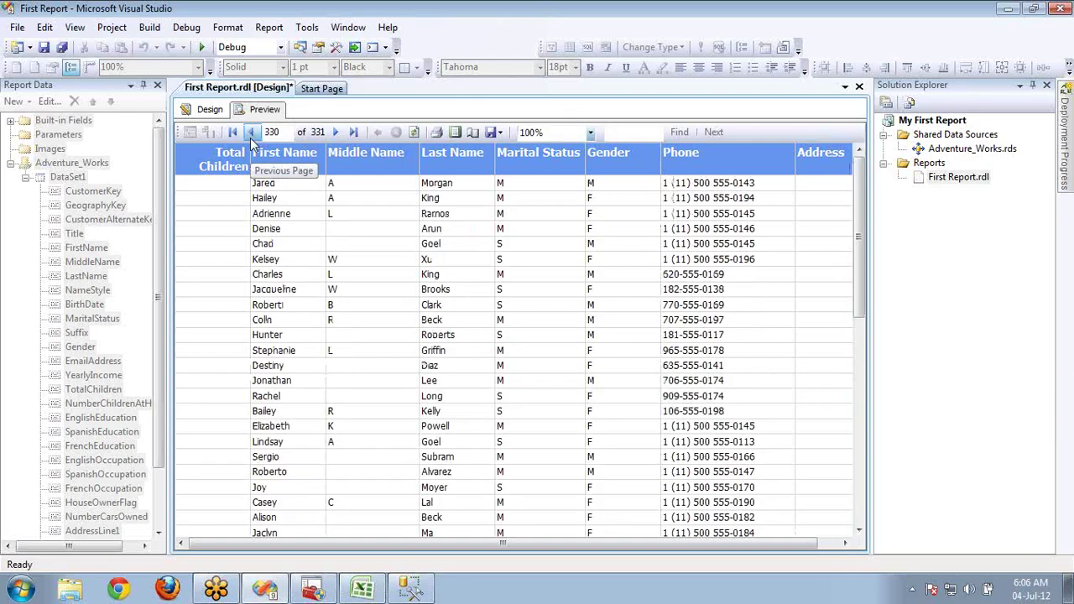
pyautogui.click(252, 134)
pyautogui.click(252, 134)
pyautogui.click(252, 135)
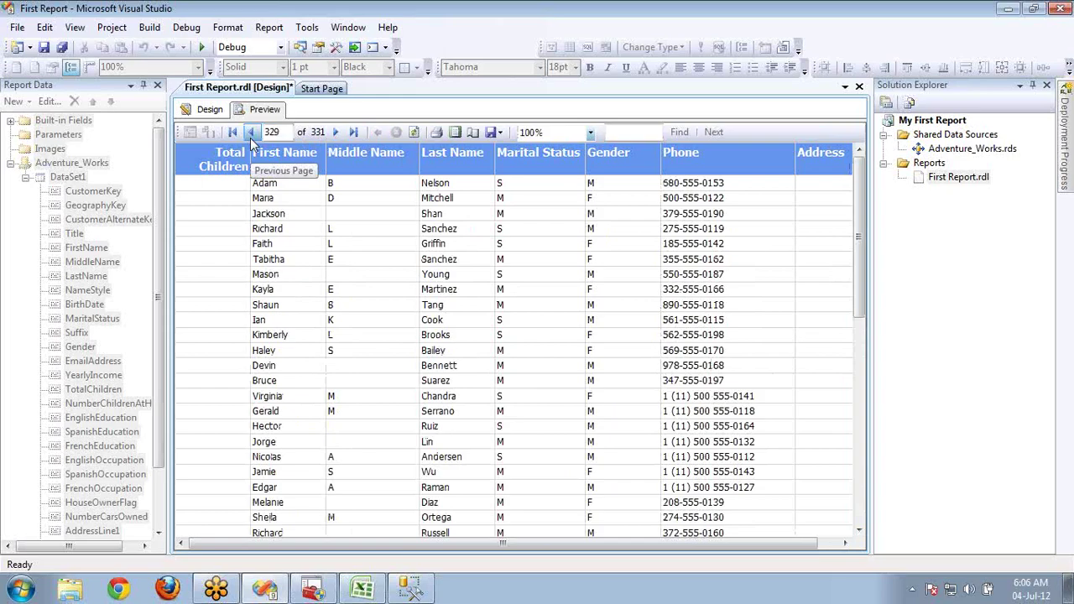
pyautogui.click(252, 135)
pyautogui.click(252, 134)
pyautogui.click(251, 134)
pyautogui.click(252, 134)
pyautogui.click(252, 134)
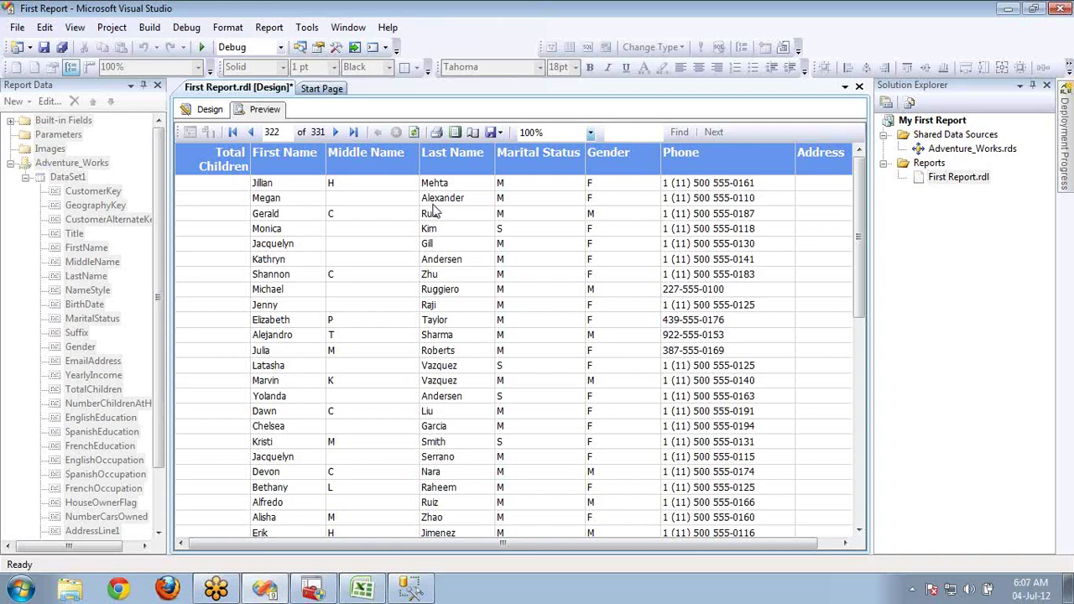
# Export the previewed report to Excel format and save it as First Report.xls on the Desktop
pyautogui.click(502, 133)
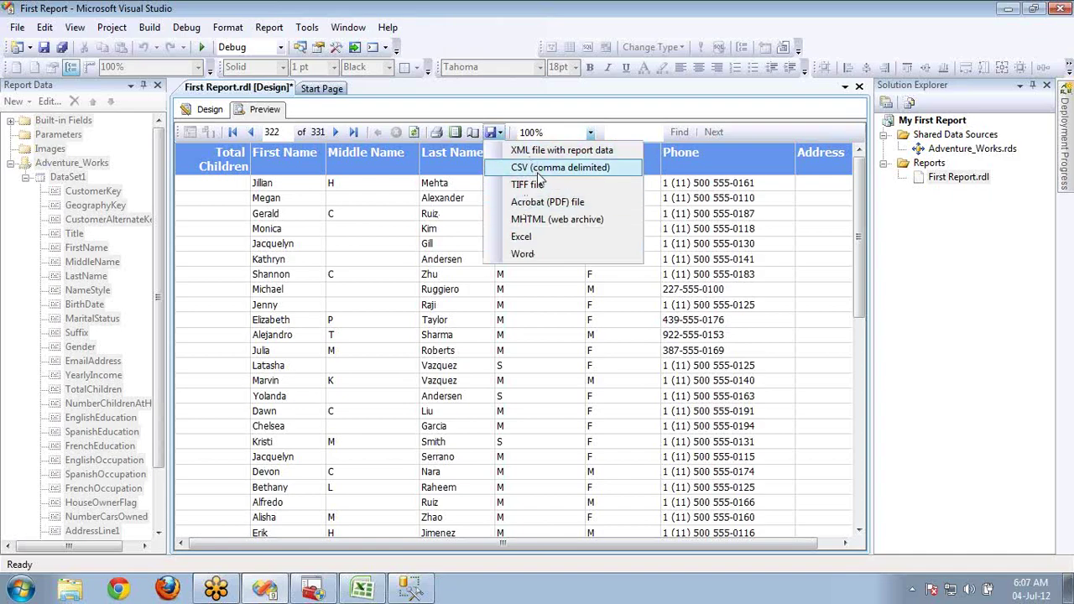
pyautogui.click(525, 237)
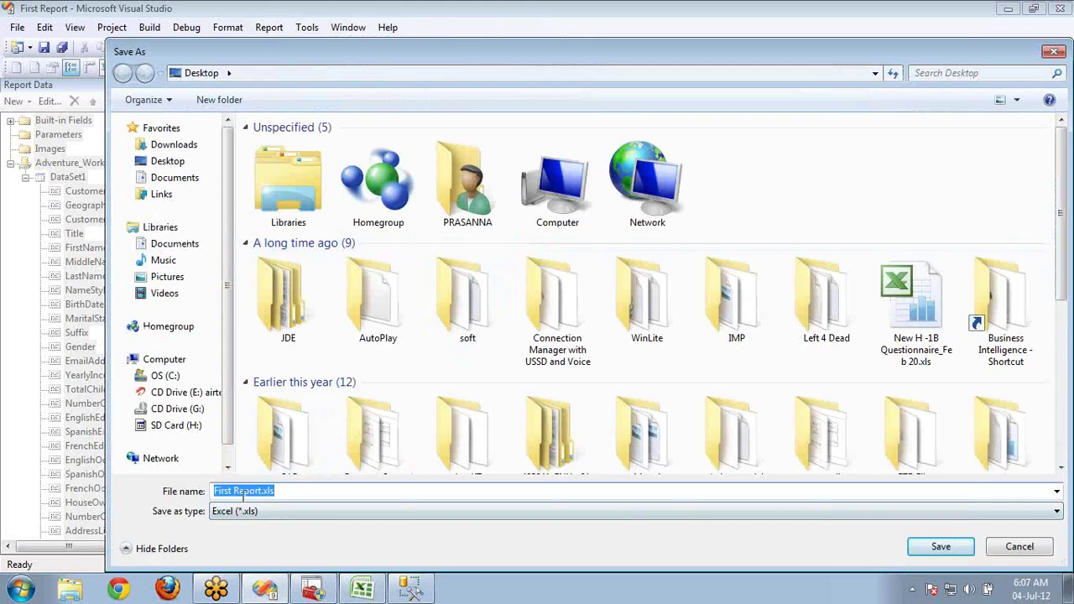
pyautogui.click(947, 545)
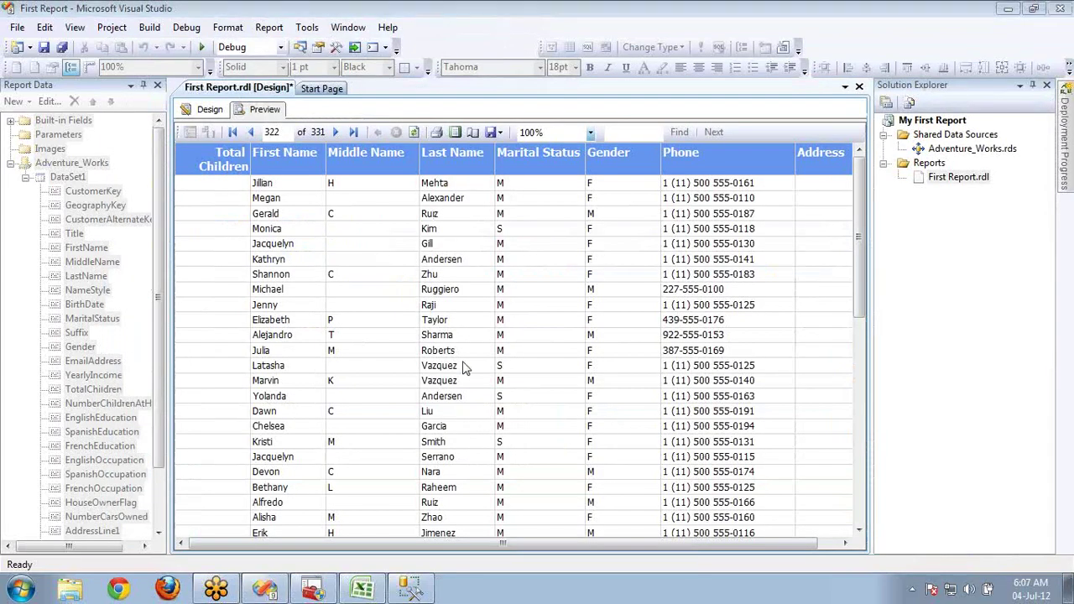
# Check the file properties of the exported First Report.xls on the desktop, and close them without changes
pyautogui.press('super+d')
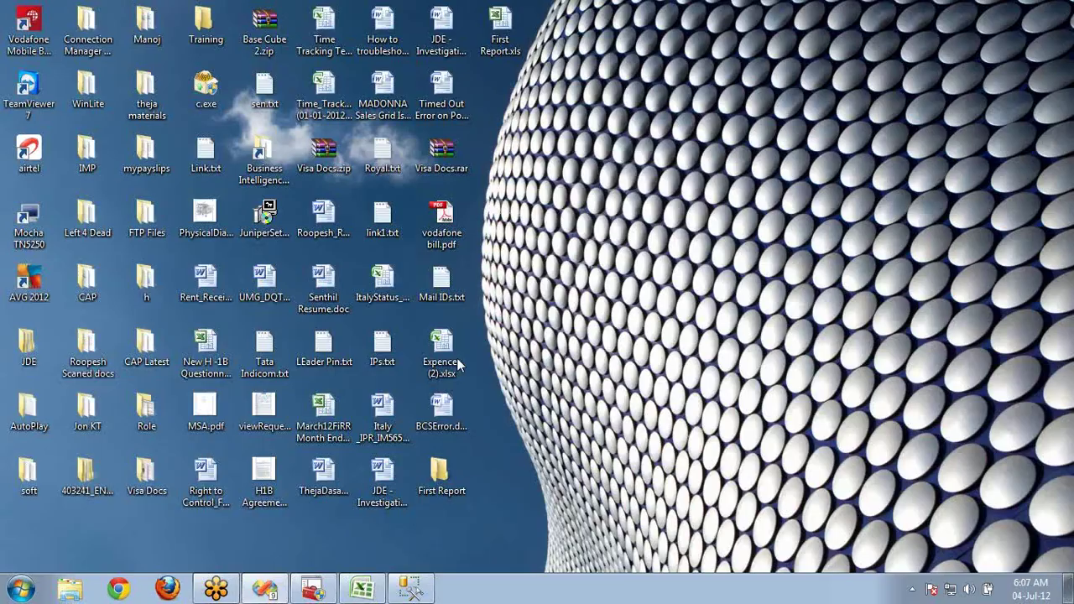
pyautogui.doubleClick(515, 42)
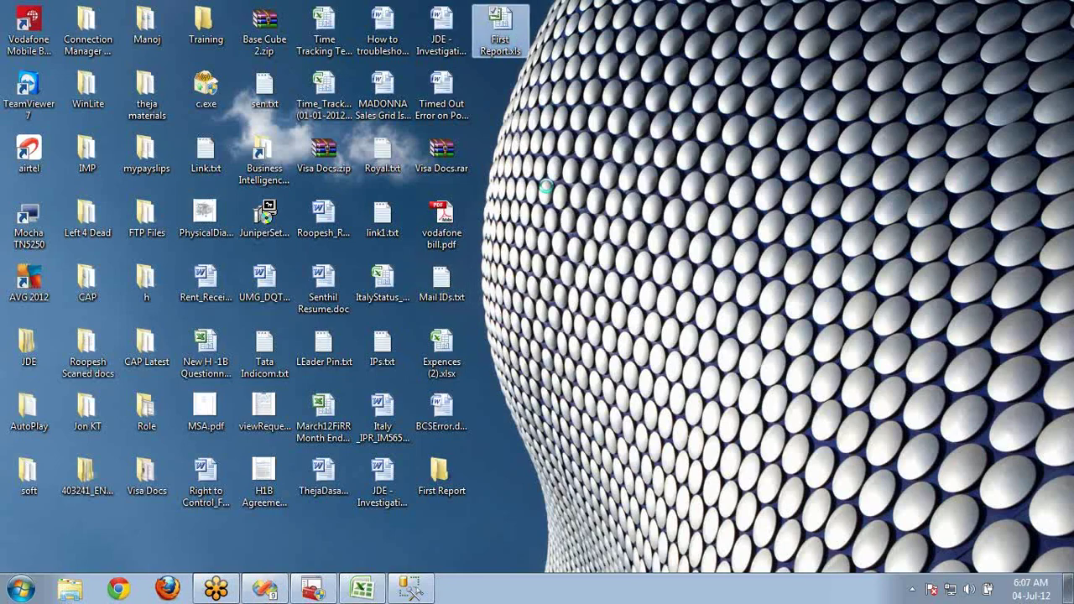
pyautogui.rightClick(515, 38)
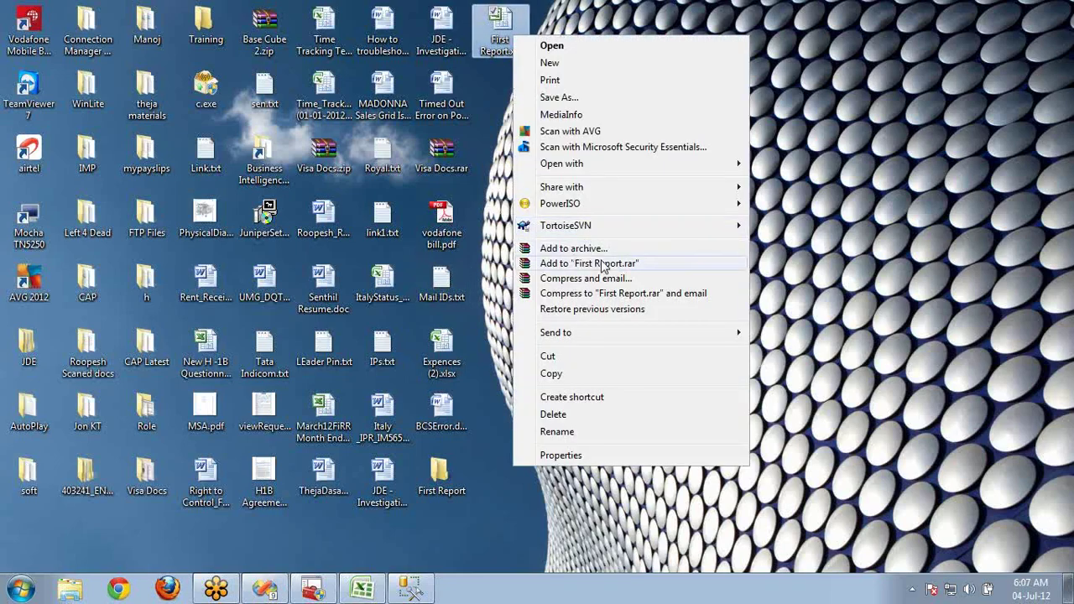
pyautogui.click(561, 456)
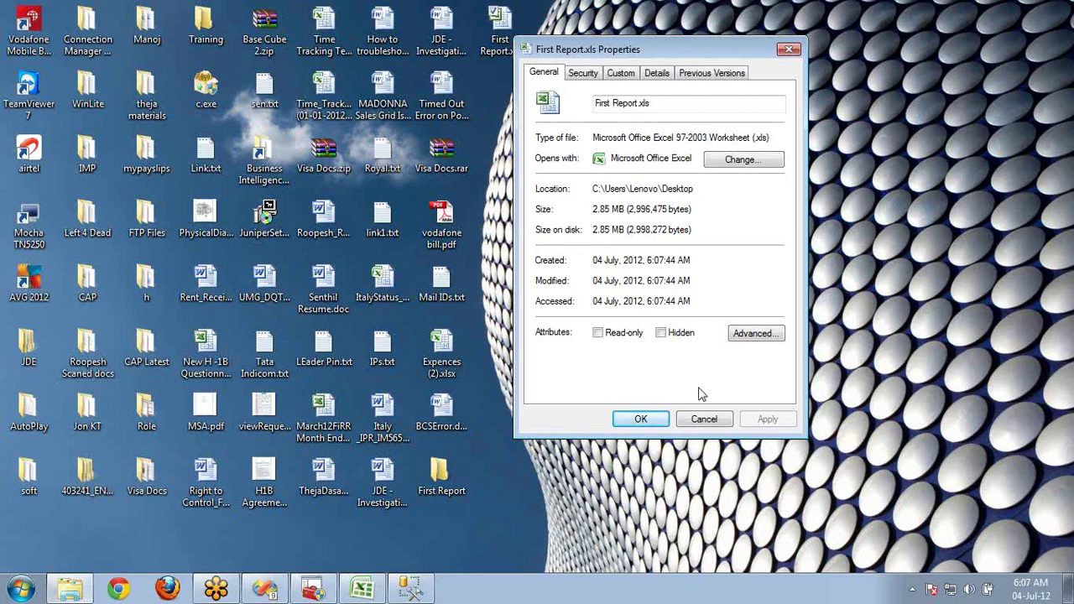
pyautogui.click(705, 420)
# Open First Report.xls from the desktop in Excel and select the first Total Children group value in cell A3
pyautogui.doubleClick(510, 34)
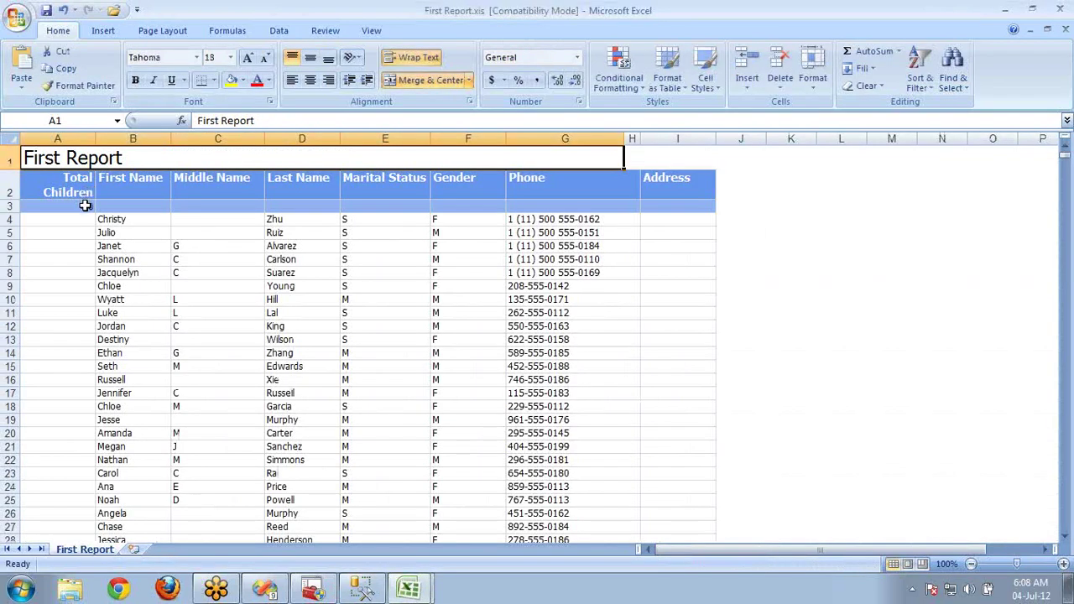
pyautogui.click(84, 206)
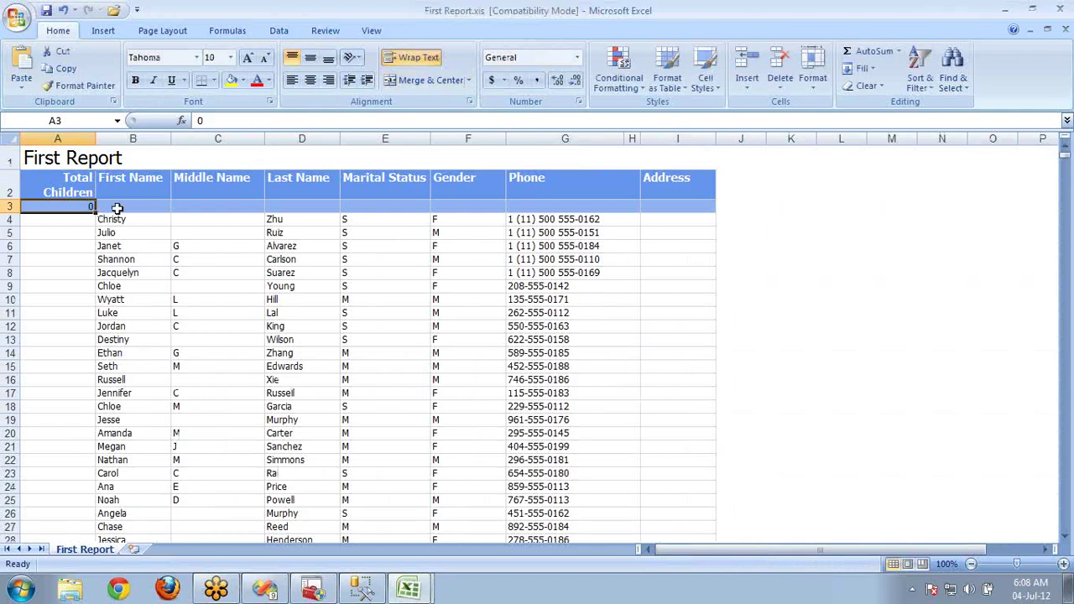
# Look down through the exported customer rows to find the start of the group with 3 total children
pyautogui.press('Down')
pyautogui.press('pagedown')
pyautogui.press('pagedown')
pyautogui.press('pagedown')
pyautogui.press('pagedown')
pyautogui.press('pagedown')
pyautogui.press('pagedown')
pyautogui.press('pagedown')
pyautogui.press('pagedown')
pyautogui.press('pagedown')
pyautogui.press('pagedown')
pyautogui.press('pagedown')
pyautogui.press('pagedown')
pyautogui.press('pagedown')
pyautogui.press('pagedown')
pyautogui.press('pagedown')
pyautogui.press('pagedown')
pyautogui.press('pagedown')
pyautogui.press('pagedown')
pyautogui.press('pagedown')
pyautogui.press('pagedown')
pyautogui.press('pagedown')
pyautogui.press('pagedown')
pyautogui.press('pagedown')
pyautogui.press('pagedown')
pyautogui.press('pagedown')
pyautogui.press('pagedown')
pyautogui.press('pagedown')
pyautogui.press('pagedown')
pyautogui.press('pagedown')
pyautogui.press('pagedown')
pyautogui.press('pagedown')
pyautogui.press('pagedown')
pyautogui.press('pagedown')
pyautogui.press('pagedown')
pyautogui.press('pagedown')
pyautogui.press('pagedown')
pyautogui.press('pagedown')
pyautogui.press('pagedown')
pyautogui.press('pagedown')
pyautogui.press('pagedown')
pyautogui.press('pagedown')
pyautogui.press('pagedown')
pyautogui.press('pagedown')
pyautogui.press('pagedown')
pyautogui.press('pagedown')
pyautogui.press('pagedown')
pyautogui.press('pagedown')
pyautogui.press('pagedown')
pyautogui.press('pagedown')
pyautogui.press('pagedown')
pyautogui.press('pagedown')
pyautogui.press('pagedown')
pyautogui.press('pagedown')
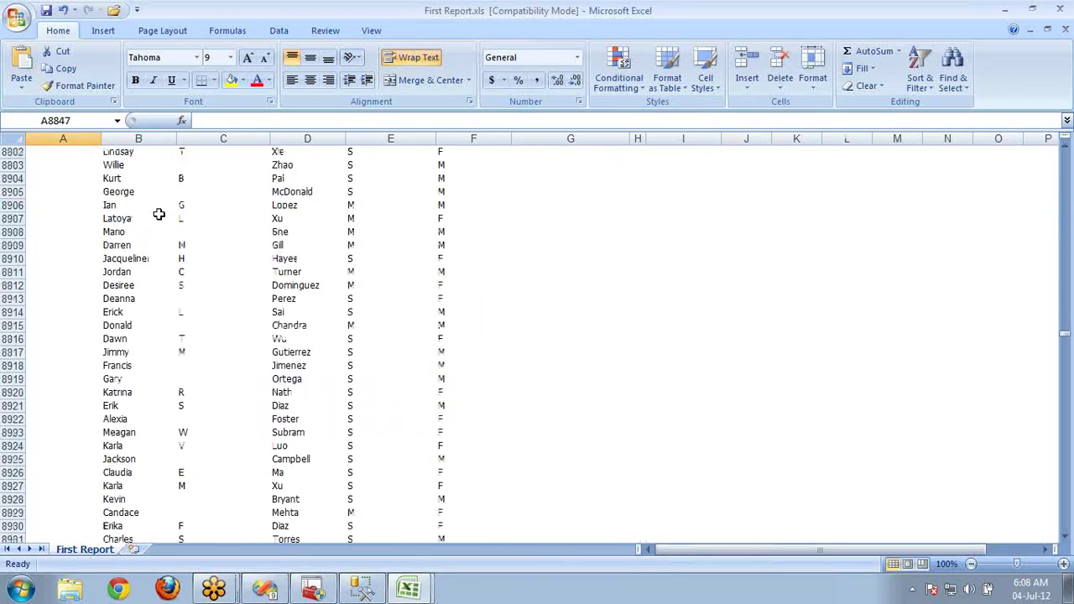
pyautogui.press('pagedown')
pyautogui.press('pagedown')
pyautogui.press('pagedown')
pyautogui.press('pagedown')
pyautogui.press('pagedown')
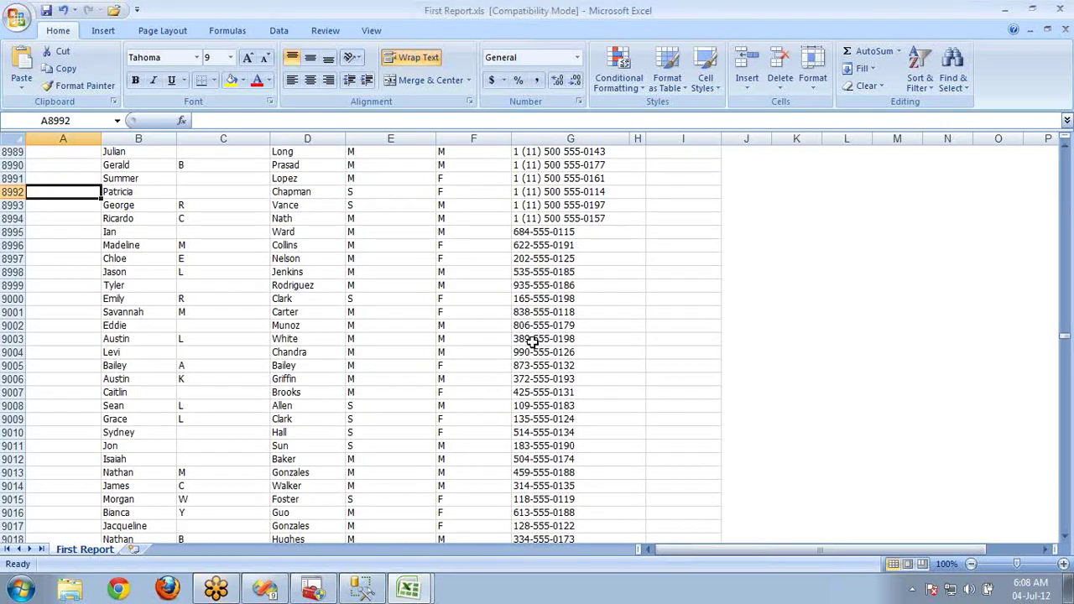
pyautogui.press('pagedown')
pyautogui.press('pagedown')
pyautogui.press('pagedown')
pyautogui.press('pagedown')
pyautogui.press('pagedown')
pyautogui.press('pagedown')
pyautogui.press('pagedown')
pyautogui.press('pagedown')
pyautogui.press('pagedown')
pyautogui.press('pagedown')
pyautogui.press('pagedown')
pyautogui.press('pagedown')
pyautogui.press('pagedown')
pyautogui.press('pagedown')
pyautogui.press('pagedown')
pyautogui.press('pagedown')
pyautogui.press('pagedown')
pyautogui.press('pagedown')
pyautogui.press('pagedown')
pyautogui.press('pagedown')
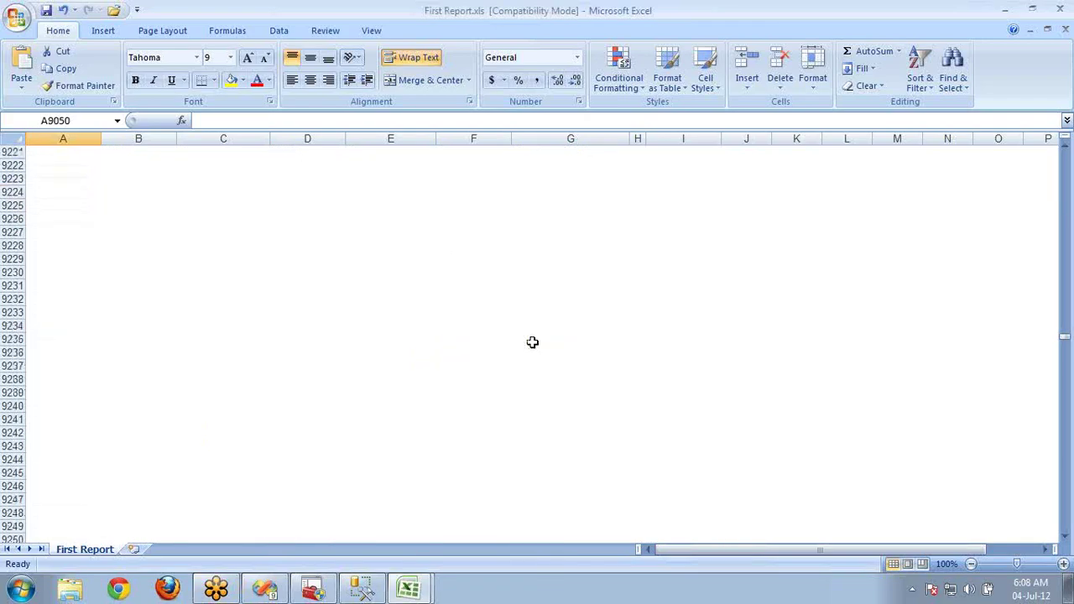
pyautogui.press('pagedown')
pyautogui.press('pagedown')
pyautogui.press('pagedown')
pyautogui.press('pagedown')
pyautogui.press('pagedown')
pyautogui.press('pagedown')
pyautogui.press('pagedown')
pyautogui.press('pagedown')
pyautogui.press('pagedown')
pyautogui.press('pagedown')
pyautogui.press('pagedown')
pyautogui.press('pagedown')
pyautogui.press('pagedown')
pyautogui.press('pagedown')
pyautogui.press('pagedown')
pyautogui.press('pagedown')
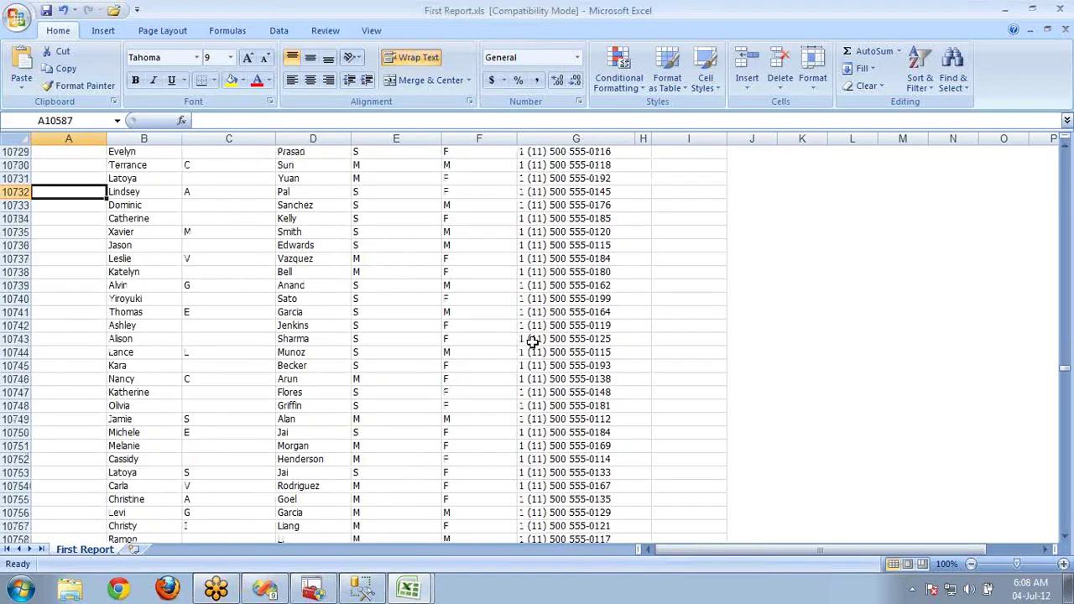
pyautogui.press('pagedown')
pyautogui.press('pagedown')
pyautogui.press('pagedown')
pyautogui.press('pagedown')
pyautogui.press('pagedown')
pyautogui.press('pagedown')
pyautogui.press('pagedown')
pyautogui.press('pagedown')
pyautogui.press('pagedown')
pyautogui.press('pagedown')
pyautogui.press('pagedown')
pyautogui.press('pagedown')
pyautogui.press('pagedown')
pyautogui.press('pagedown')
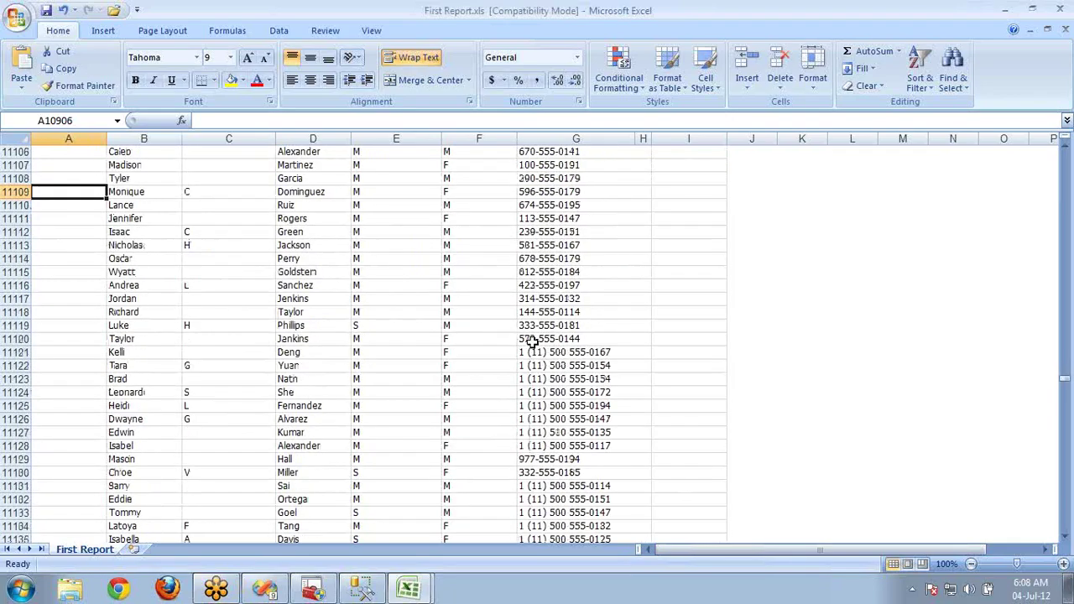
pyautogui.press('pagedown')
pyautogui.press('pagedown')
pyautogui.press('pagedown')
pyautogui.press('pagedown')
pyautogui.press('pagedown')
pyautogui.press('pagedown')
pyautogui.press('pagedown')
pyautogui.press('pagedown')
pyautogui.press('pagedown')
pyautogui.press('pagedown')
pyautogui.press('pagedown')
pyautogui.press('pagedown')
pyautogui.press('pagedown')
pyautogui.press('pagedown')
pyautogui.press('pagedown')
pyautogui.press('pagedown')
pyautogui.press('pagedown')
pyautogui.press('pagedown')
pyautogui.press('pagedown')
pyautogui.press('pagedown')
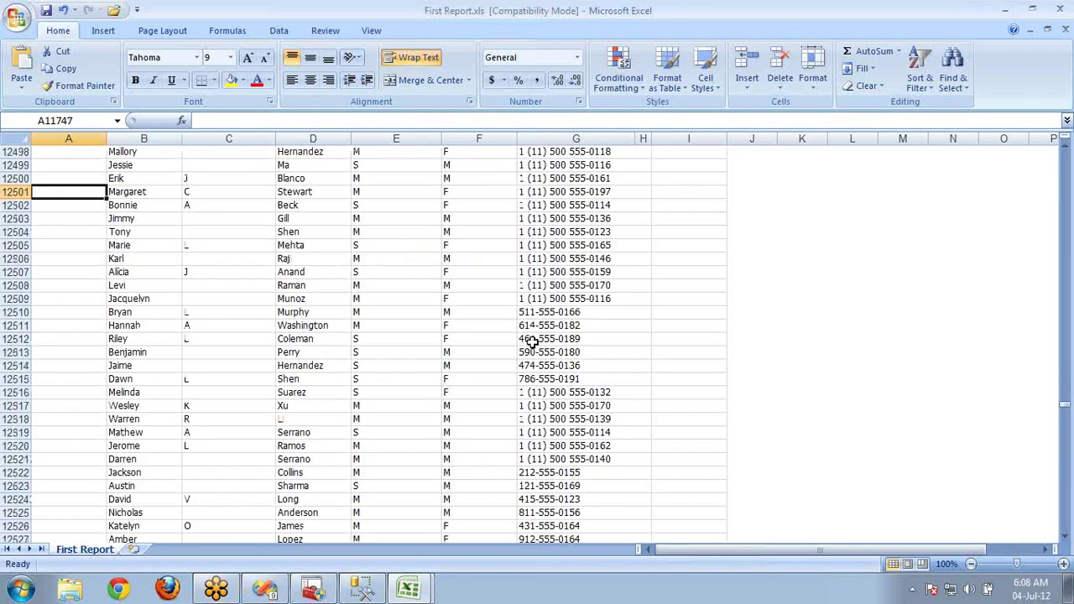
pyautogui.press('pageup')
pyautogui.press('pageup')
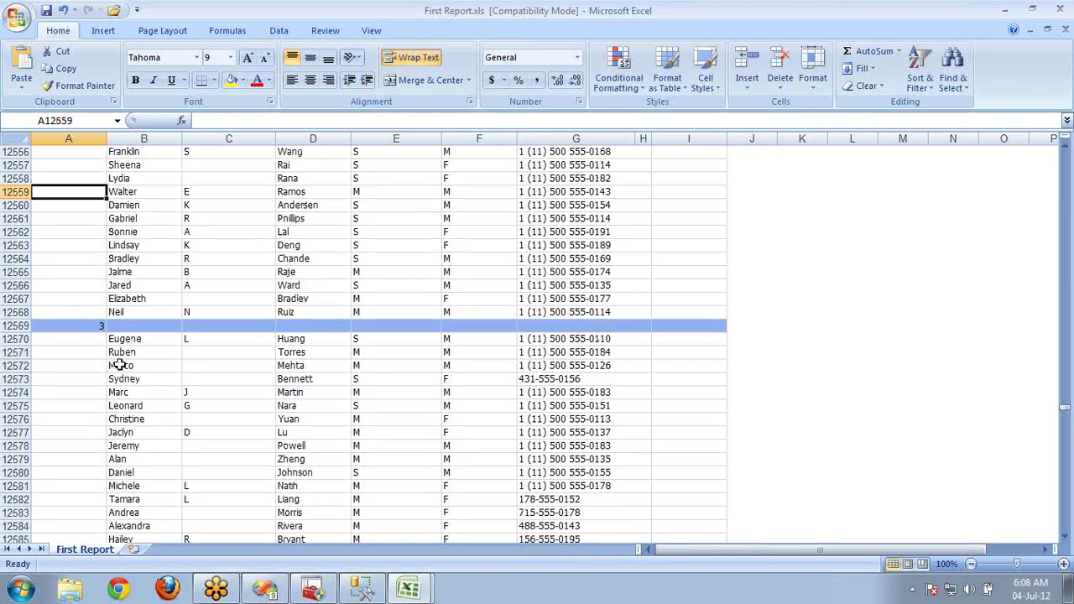
# Select the range A12569:I12577, covering the group row for 3 total children and the first customer rows below it
pyautogui.click(98, 330)
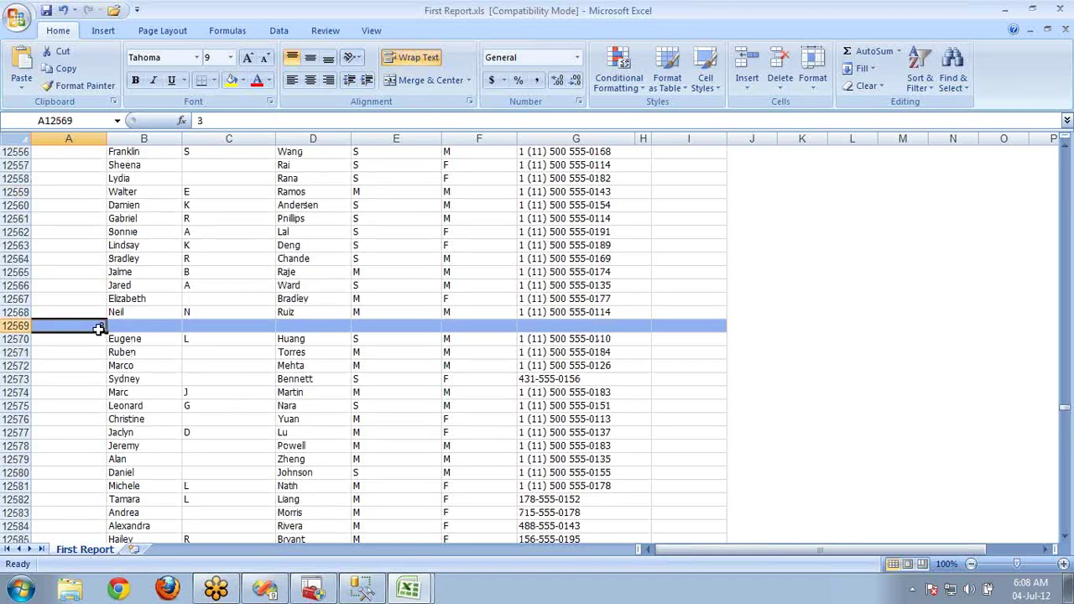
pyautogui.hotkey('shift', 'Down')
pyautogui.hotkey('shift', 'Down')
pyautogui.hotkey('shift', 'Down')
pyautogui.hotkey('shift', 'Down')
pyautogui.hotkey('shift', 'Down')
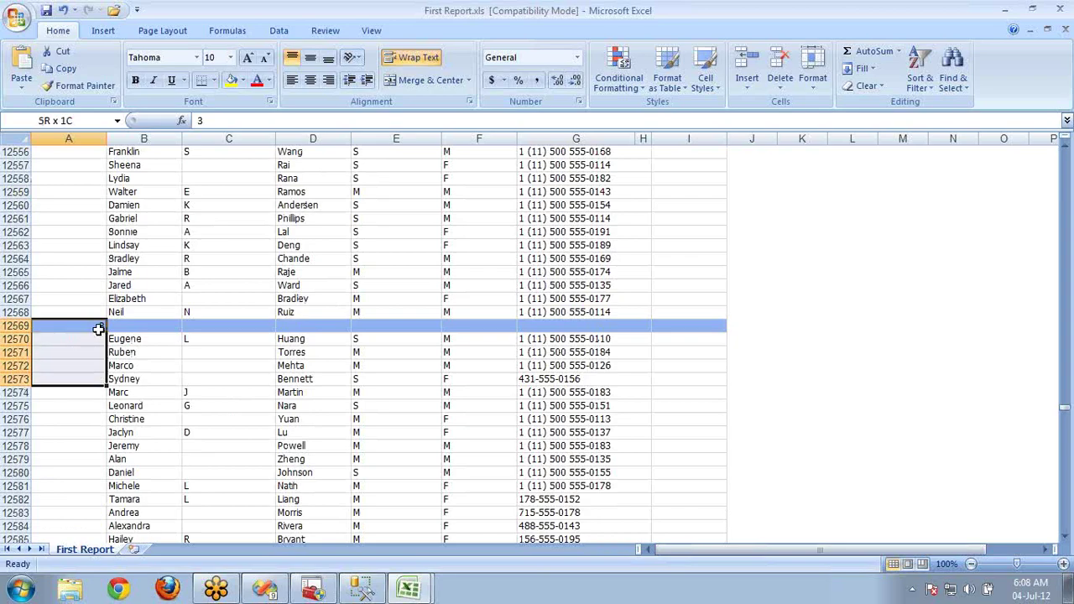
pyautogui.hotkey('shift', 'Right')
pyautogui.hotkey('shift', 'Right')
pyautogui.hotkey('shift', 'Down')
pyautogui.hotkey('shift', 'Down')
pyautogui.hotkey('shift', 'Down')
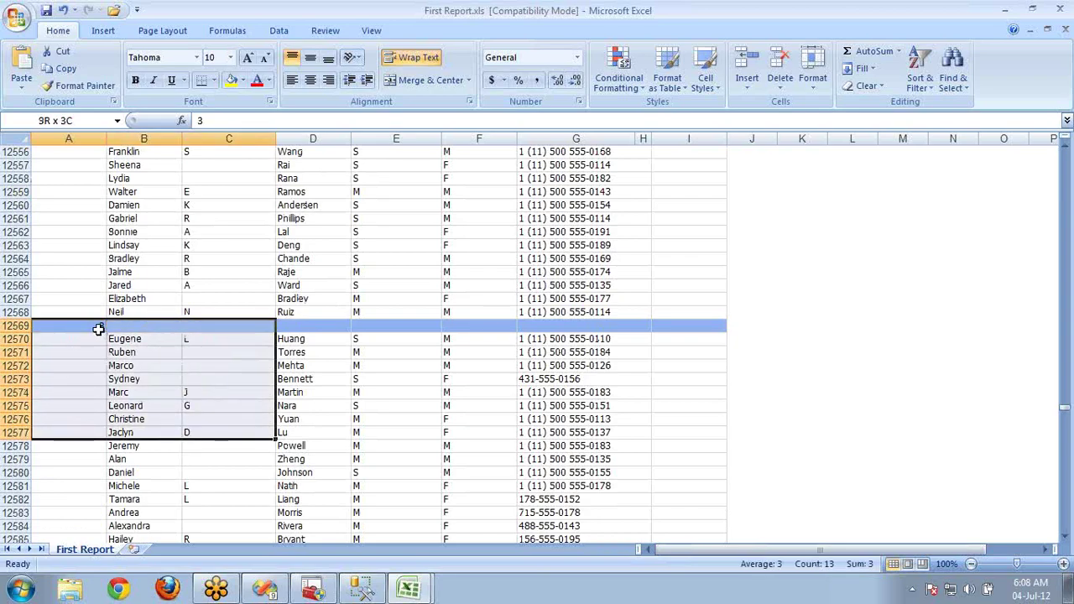
pyautogui.hotkey('shift', 'Right')
pyautogui.hotkey('shift', 'Right')
pyautogui.hotkey('shift', 'Right')
pyautogui.hotkey('shift', 'Right')
pyautogui.hotkey('shift', 'Right')
pyautogui.hotkey('shift', 'Right')
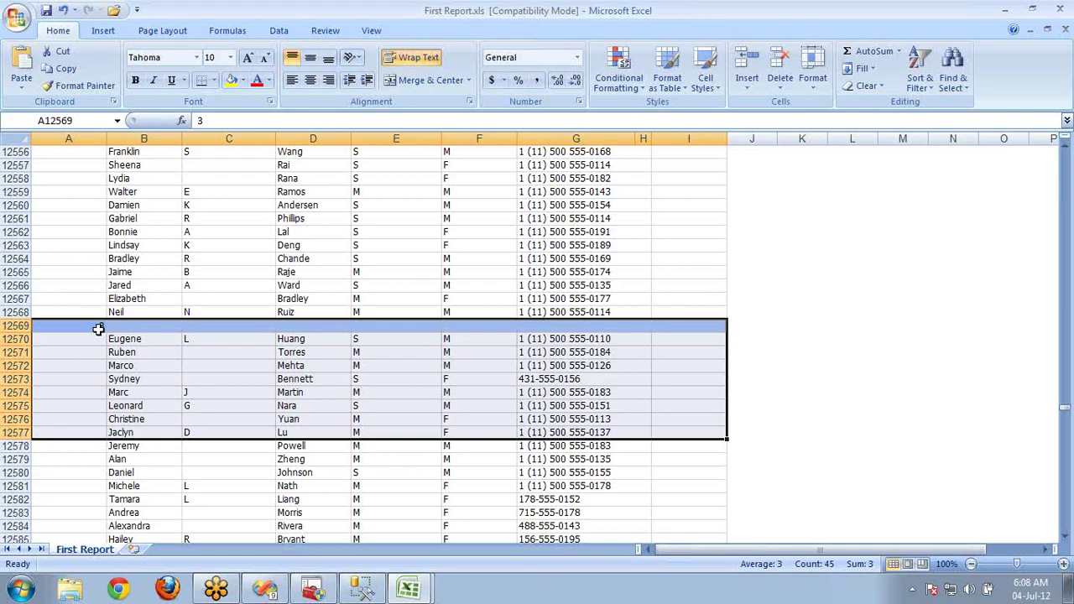
# Extend the selection from A12569 down through row 12655 to examine the customer rows of the 3-children group
pyautogui.hotkey('shift', 'Down')
pyautogui.hotkey('shift', 'Down')
pyautogui.hotkey('shift', 'Down')
pyautogui.hotkey('shift', 'Down')
pyautogui.hotkey('shift', 'Down')
pyautogui.hotkey('shift', 'Down')
pyautogui.hotkey('shift', 'Down')
pyautogui.hotkey('shift', 'Down')
pyautogui.hotkey('shift', 'Down')
pyautogui.hotkey('shift', 'Down')
pyautogui.hotkey('shift', 'Down')
pyautogui.hotkey('shift', 'Down')
pyautogui.hotkey('shift', 'Down')
pyautogui.hotkey('shift', 'Down')
pyautogui.hotkey('shift', 'Down')
pyautogui.hotkey('shift', 'Down')
pyautogui.hotkey('shift', 'Down')
pyautogui.hotkey('shift', 'Down')
pyautogui.hotkey('shift', 'Down')
pyautogui.hotkey('shift', 'Down')
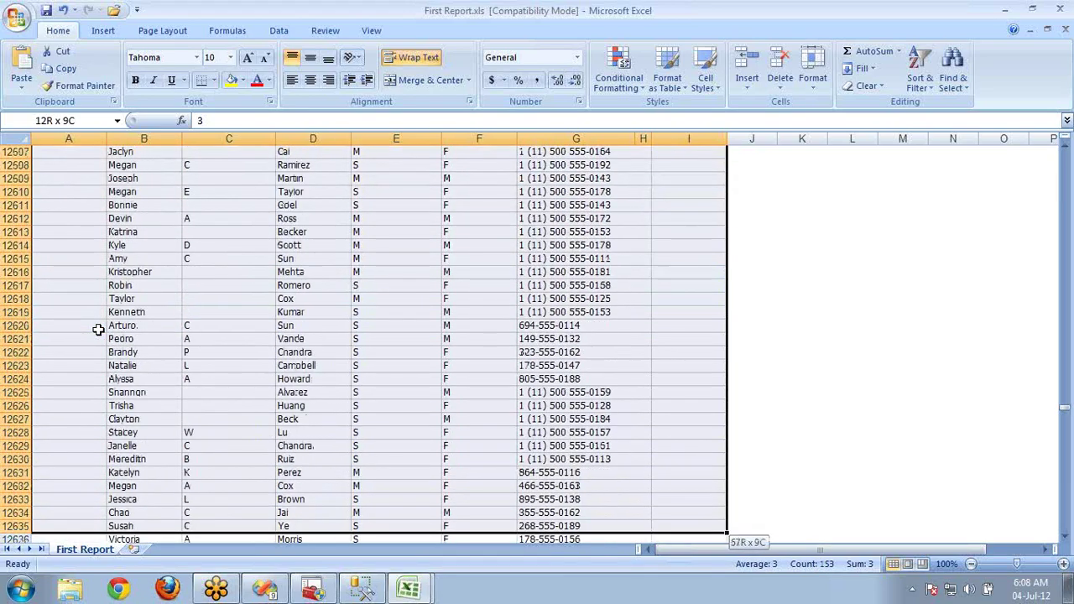
pyautogui.hotkey('shift', 'Down')
pyautogui.hotkey('shift', 'Down')
pyautogui.hotkey('shift', 'Down')
pyautogui.hotkey('shift', 'Down')
pyautogui.hotkey('shift', 'Down')
pyautogui.hotkey('shift', 'Down')
pyautogui.hotkey('shift', 'Down')
pyautogui.hotkey('shift', 'Down')
pyautogui.hotkey('shift', 'Down')
pyautogui.hotkey('shift', 'Down')
pyautogui.hotkey('shift', 'Down')
pyautogui.hotkey('shift', 'Down')
pyautogui.hotkey('shift', 'Down')
pyautogui.hotkey('shift', 'Down')
pyautogui.hotkey('shift', 'Down')
pyautogui.hotkey('shift', 'Down')
pyautogui.hotkey('shift', 'Down')
pyautogui.hotkey('shift', 'Down')
pyautogui.hotkey('shift', 'Down')
pyautogui.hotkey('shift', 'Down')
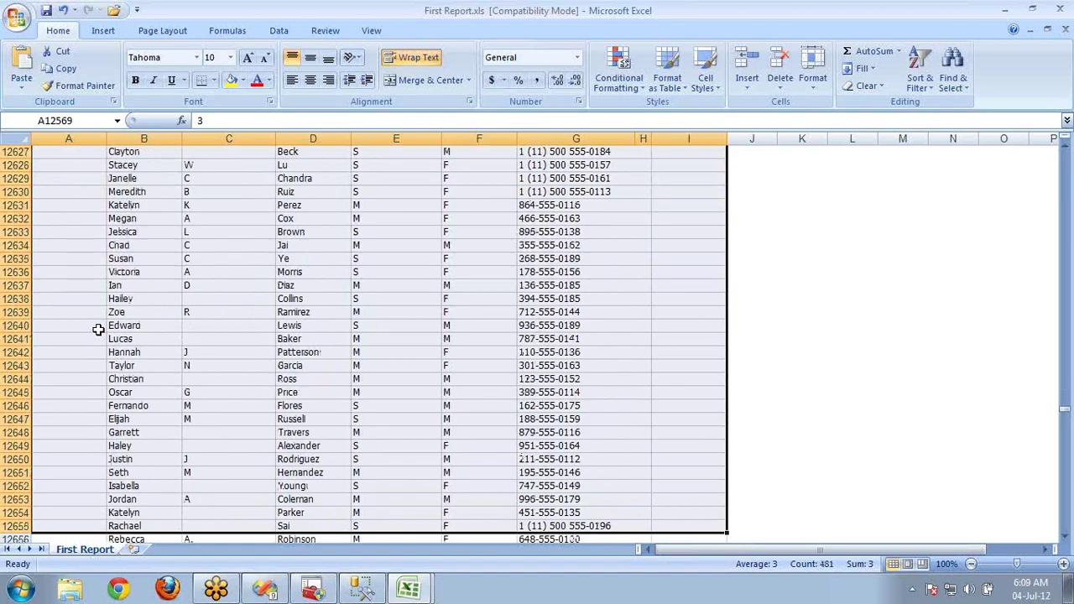
# Close First Report.xls and close Book1 without saving its changes
pyautogui.rightClick(396, 12)
pyautogui.click(432, 108)
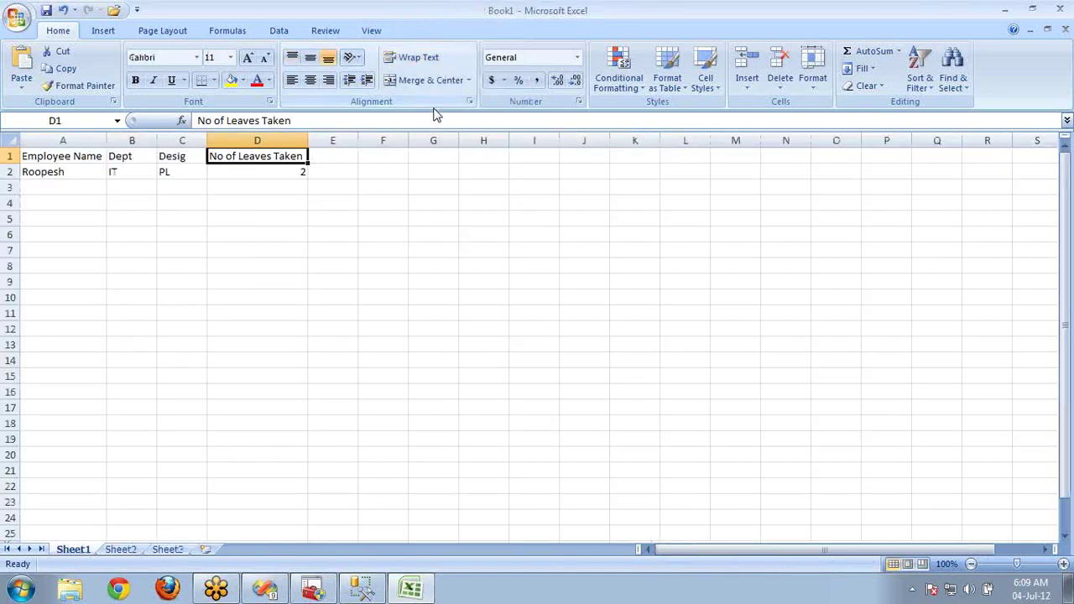
pyautogui.rightClick(461, 8)
pyautogui.click(501, 106)
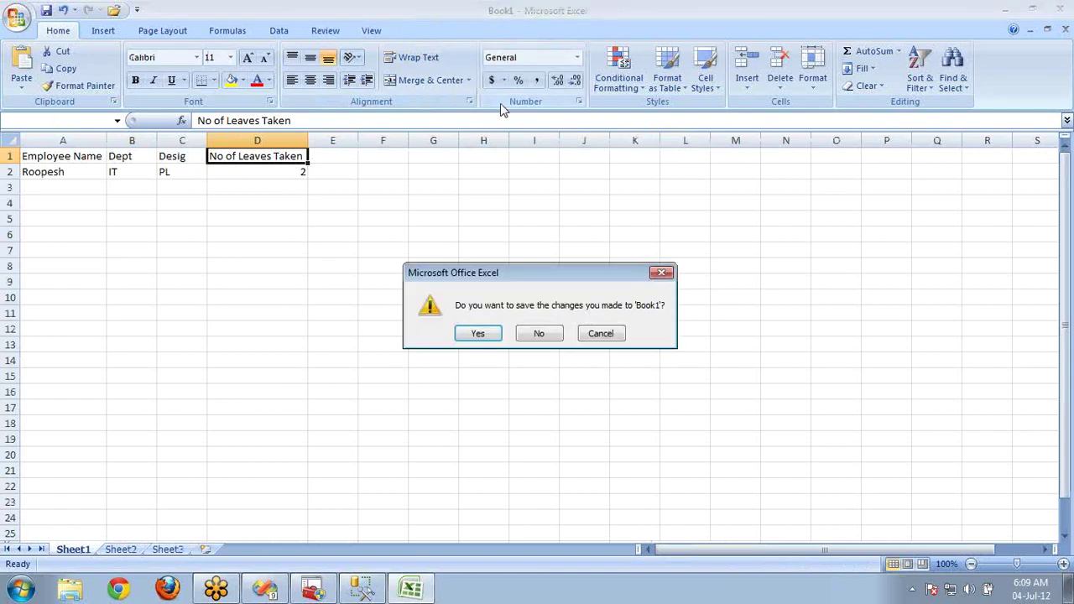
pyautogui.click(540, 335)
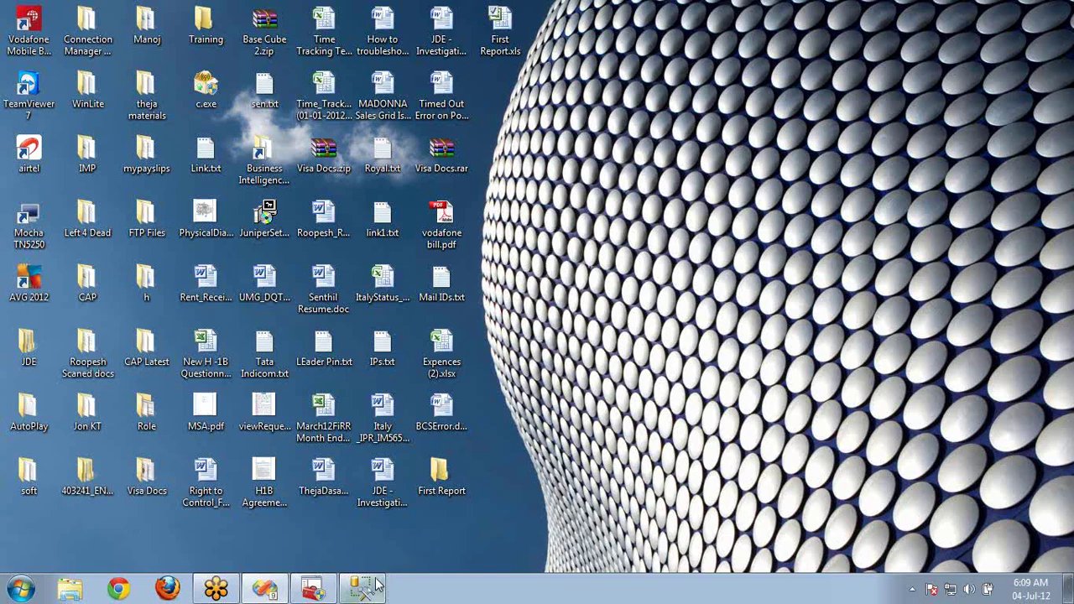
# Switch to the First Report project in Visual Studio, check the connection settings of the Adventure_Works.rds shared data source, and cancel
pyautogui.click(375, 588)
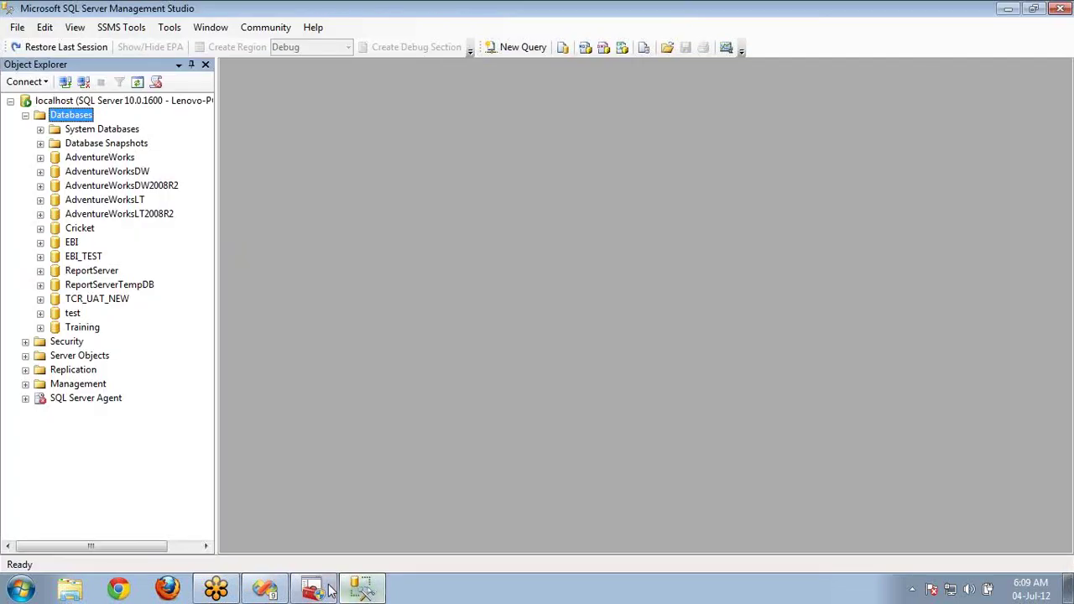
pyautogui.click(277, 590)
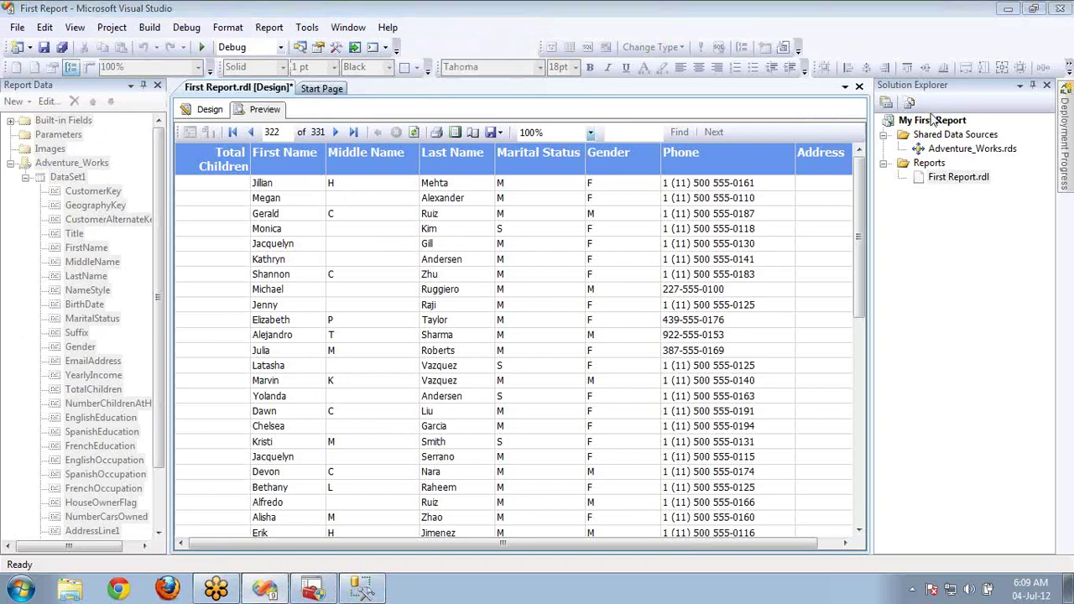
pyautogui.doubleClick(942, 151)
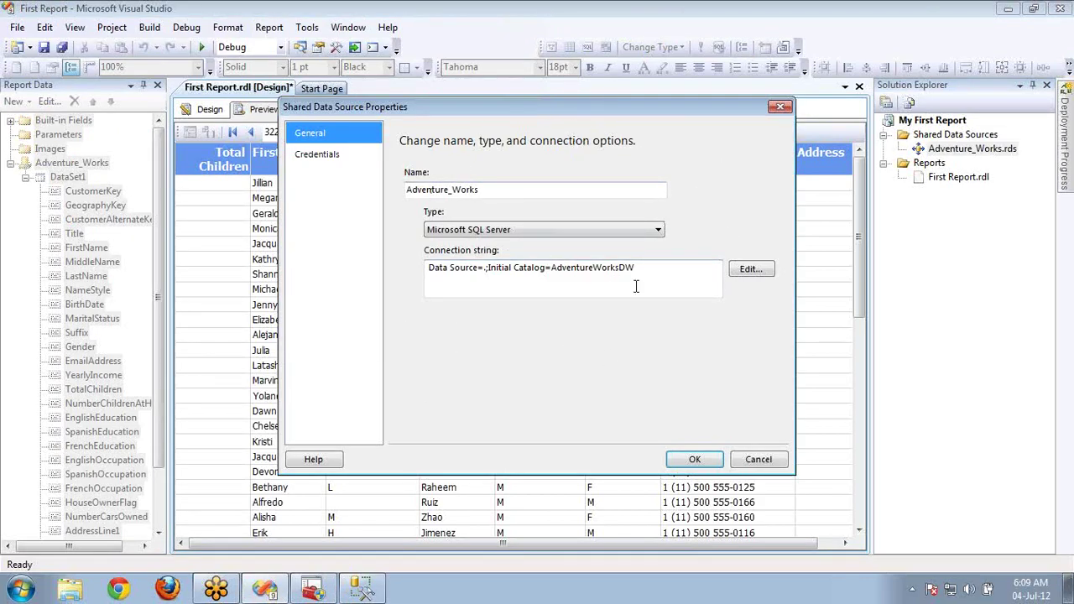
pyautogui.click(755, 457)
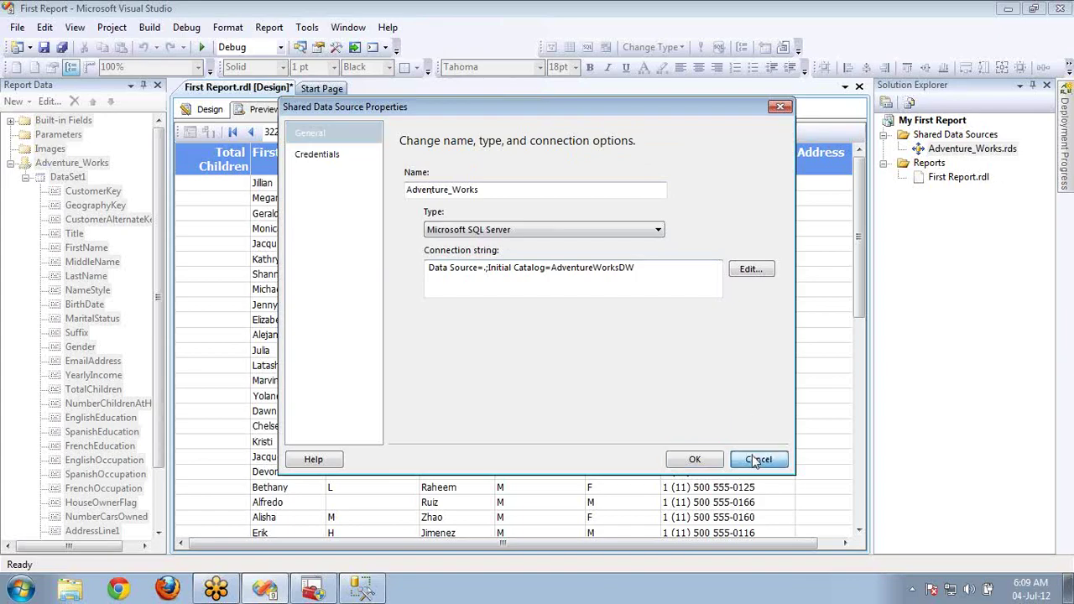
# Return the report to Design view and review the shared data source reference in the report's Adventure_Works data source properties
pyautogui.click(210, 109)
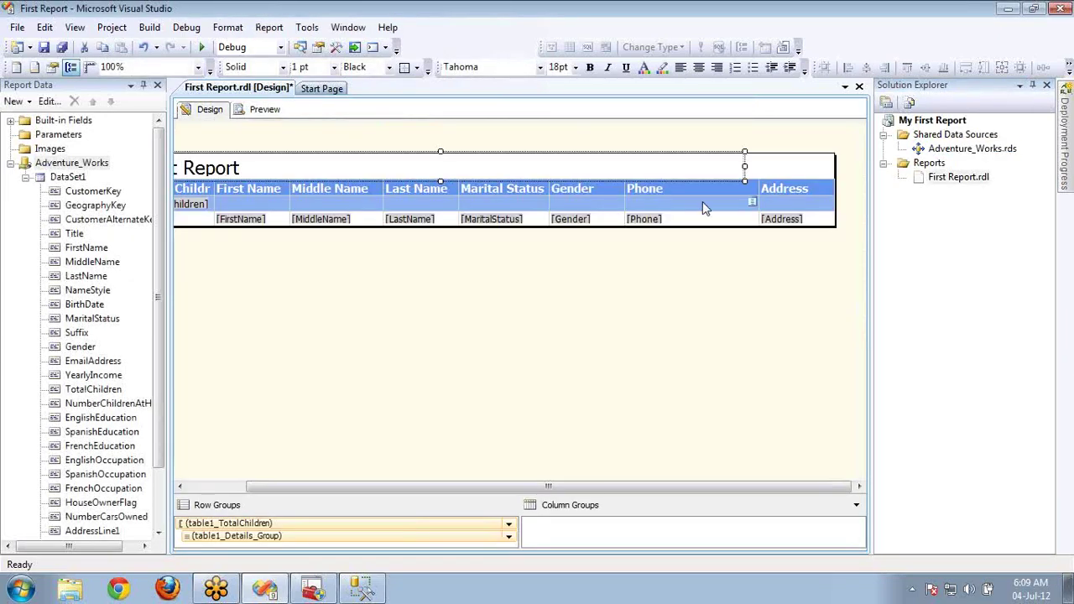
pyautogui.click(940, 154)
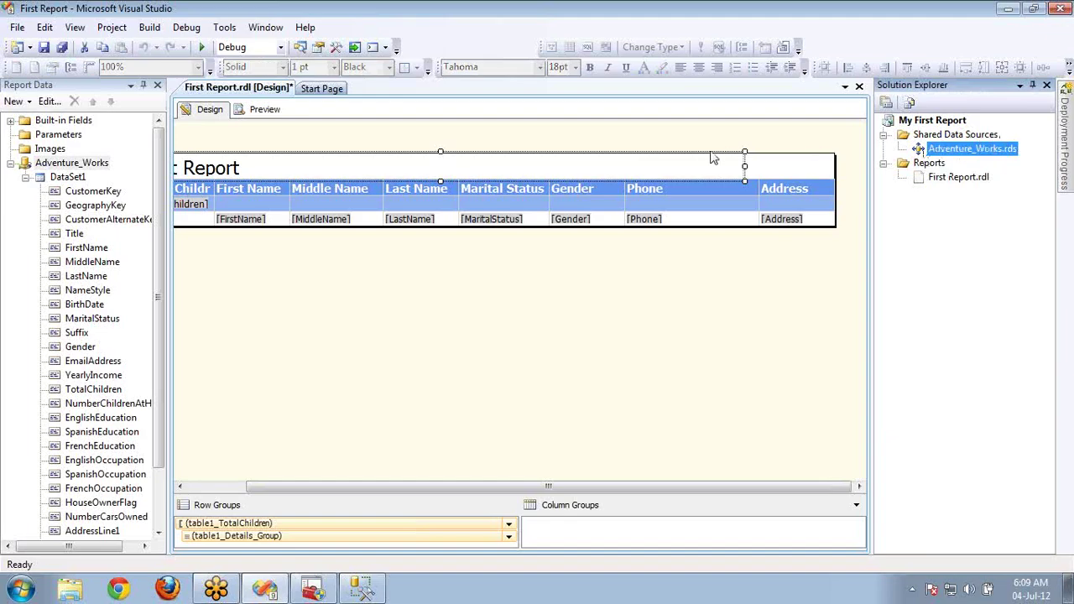
pyautogui.click(91, 165)
pyautogui.doubleClick(90, 167)
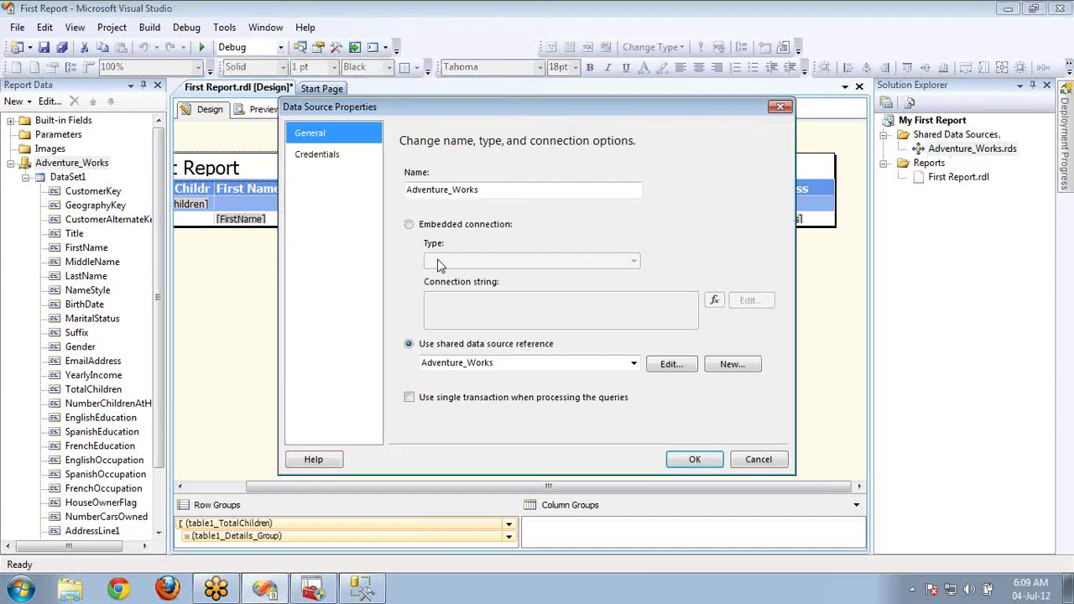
pyautogui.click(497, 362)
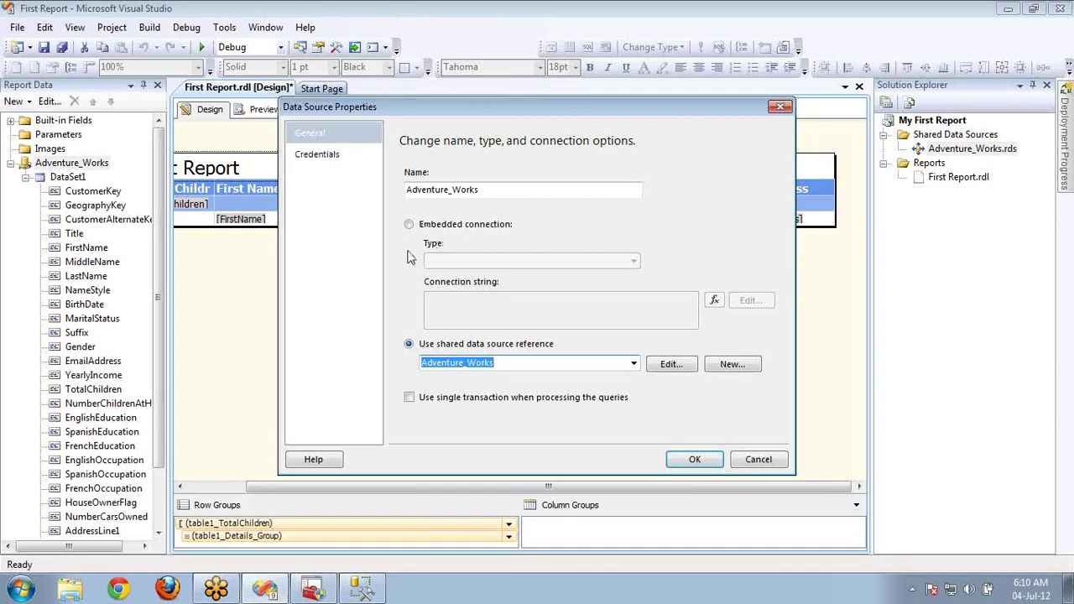
pyautogui.click(502, 362)
pyautogui.doubleClick(502, 362)
pyautogui.click(634, 366)
pyautogui.click(633, 367)
pyautogui.click(751, 463)
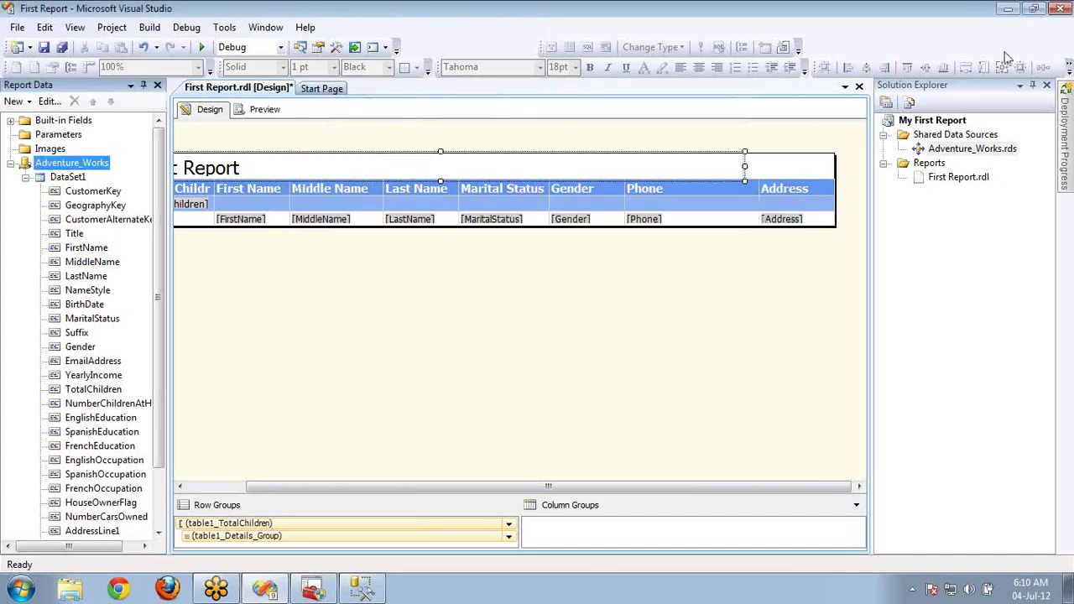
# Add a new shared Microsoft SQL Server data source connecting to server "." and database AdventureWorksDW
pyautogui.rightClick(936, 135)
pyautogui.click(999, 144)
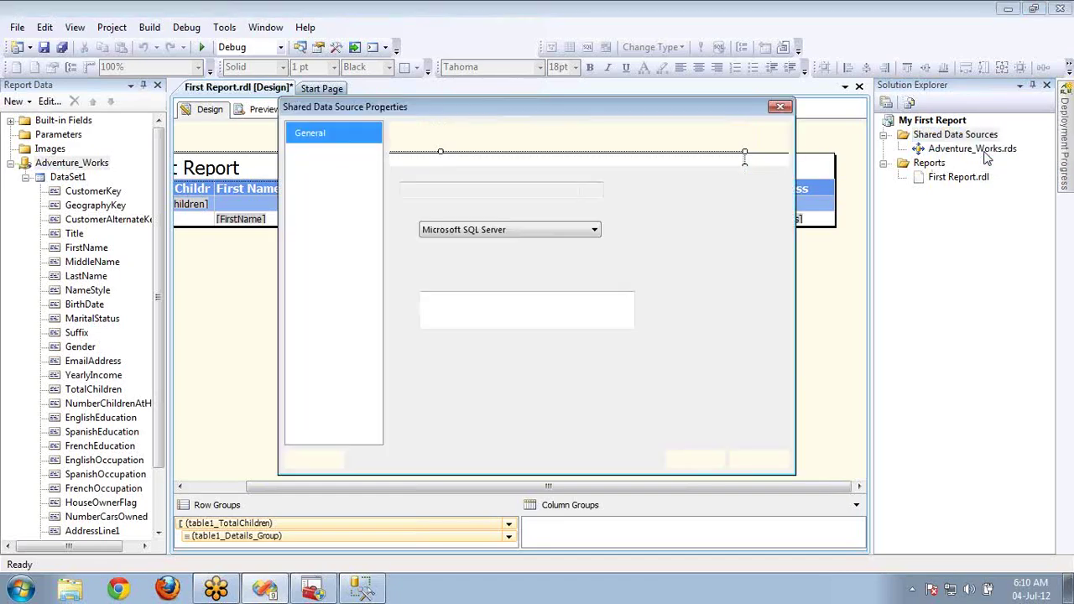
pyautogui.click(752, 269)
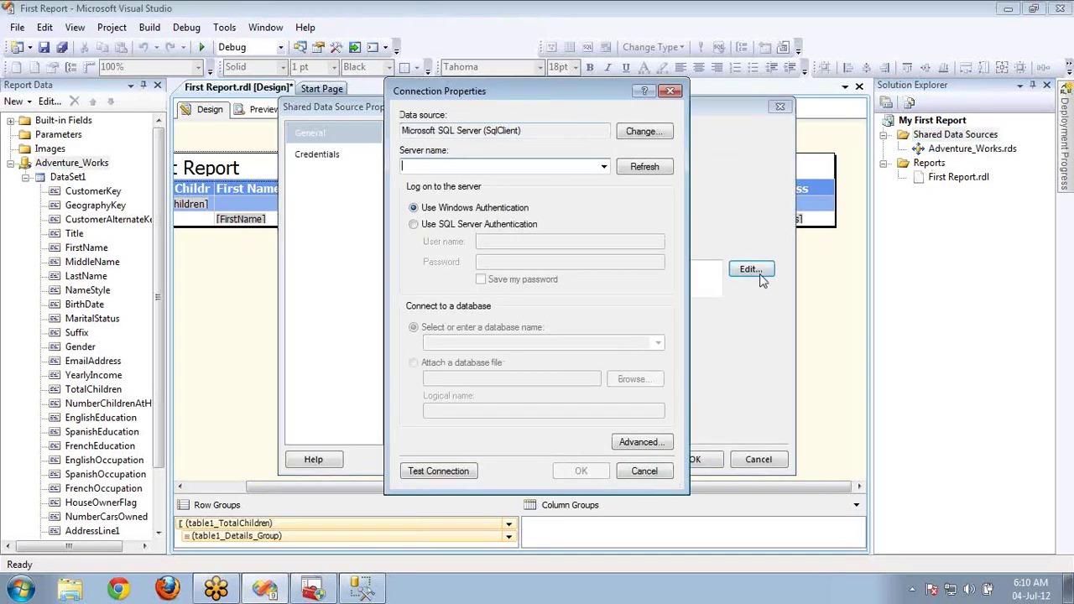
pyautogui.write('.')
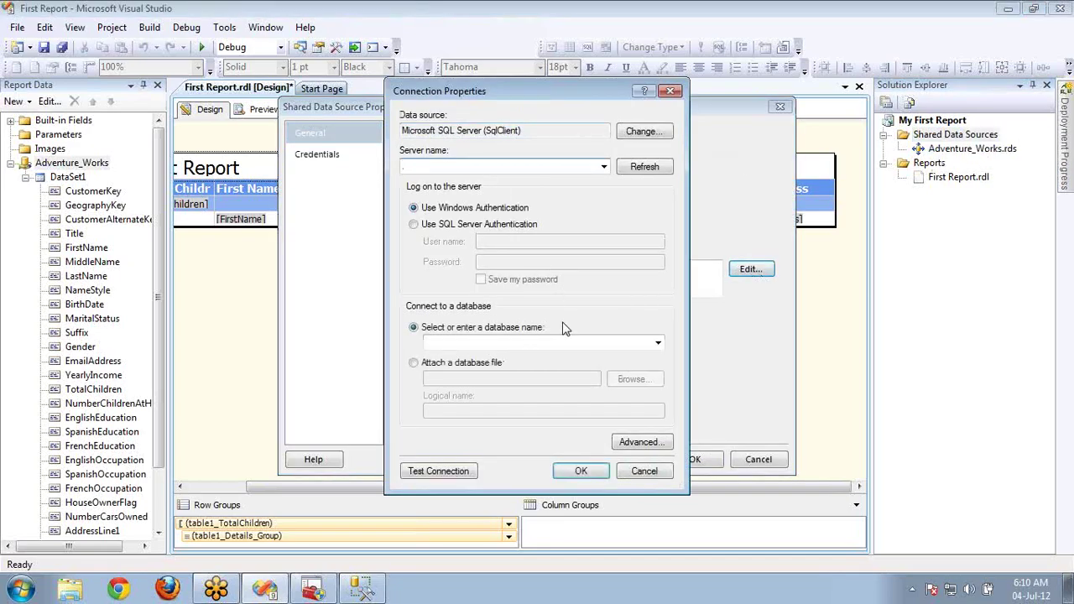
pyautogui.click(660, 344)
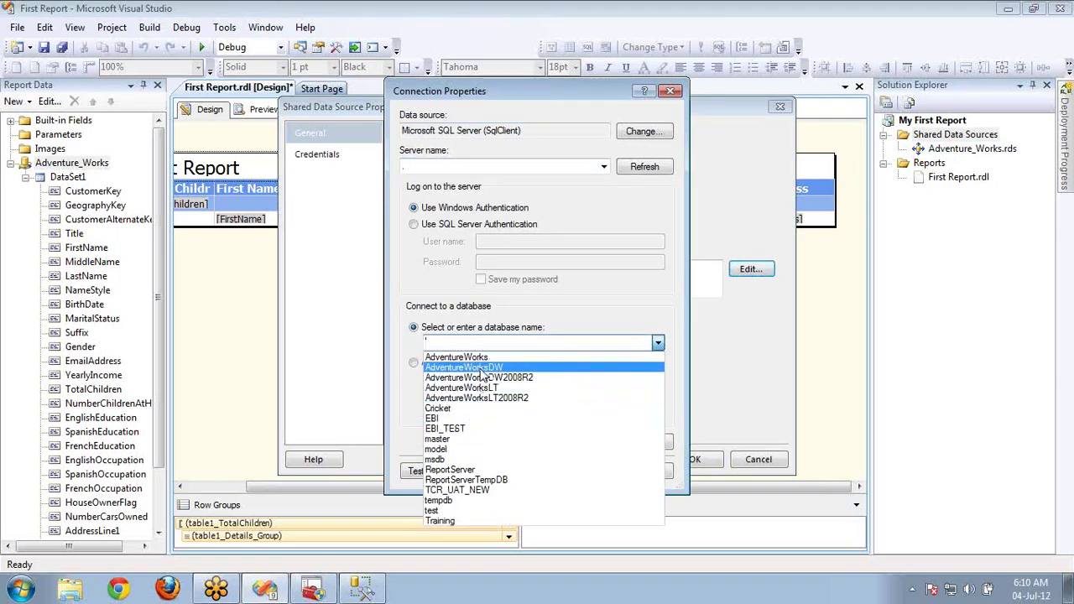
pyautogui.click(466, 367)
pyautogui.click(576, 471)
pyautogui.click(695, 460)
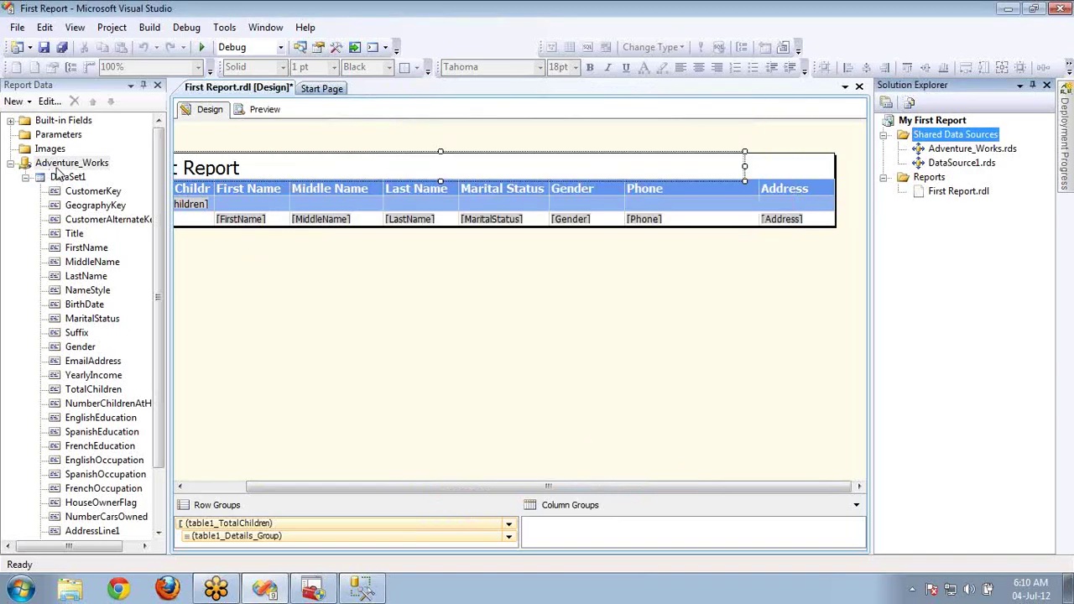
# Open the report's Adventure_Works data source properties and view the shared data sources available as its reference
pyautogui.rightClick(59, 166)
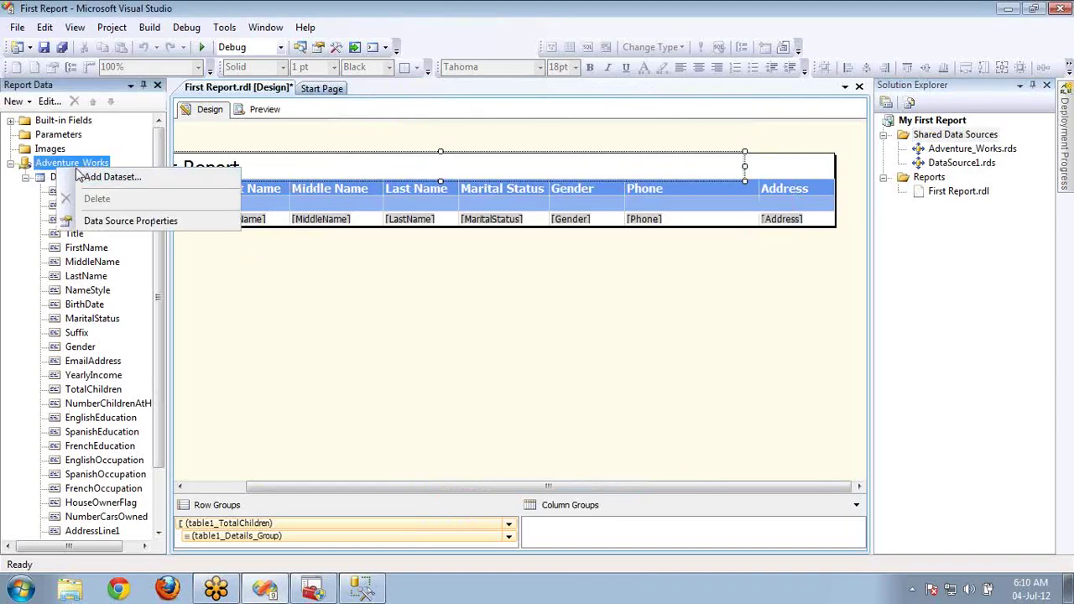
pyautogui.doubleClick(56, 165)
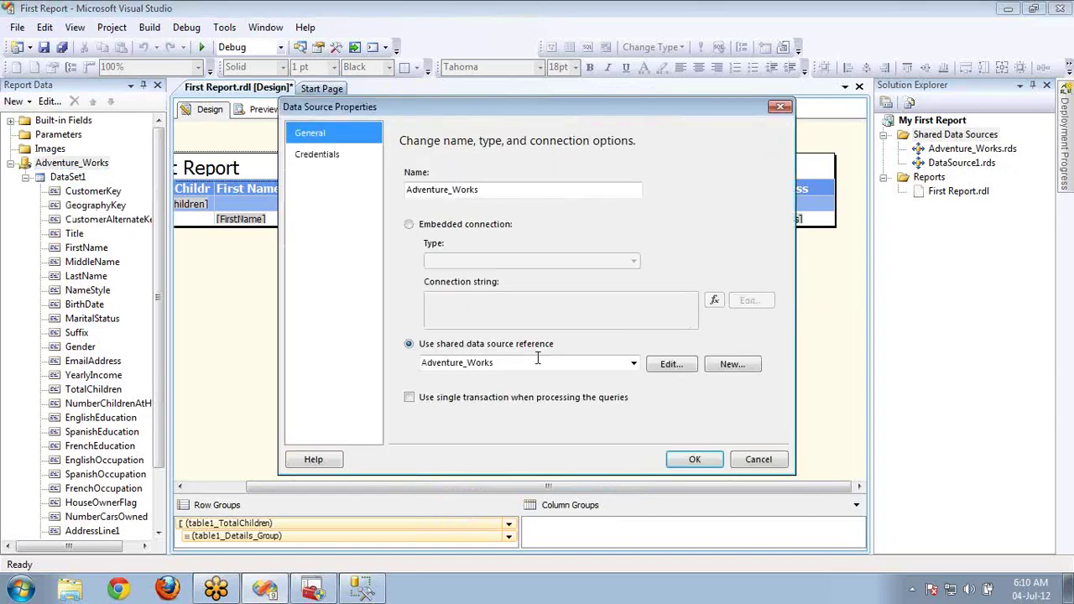
pyautogui.click(633, 364)
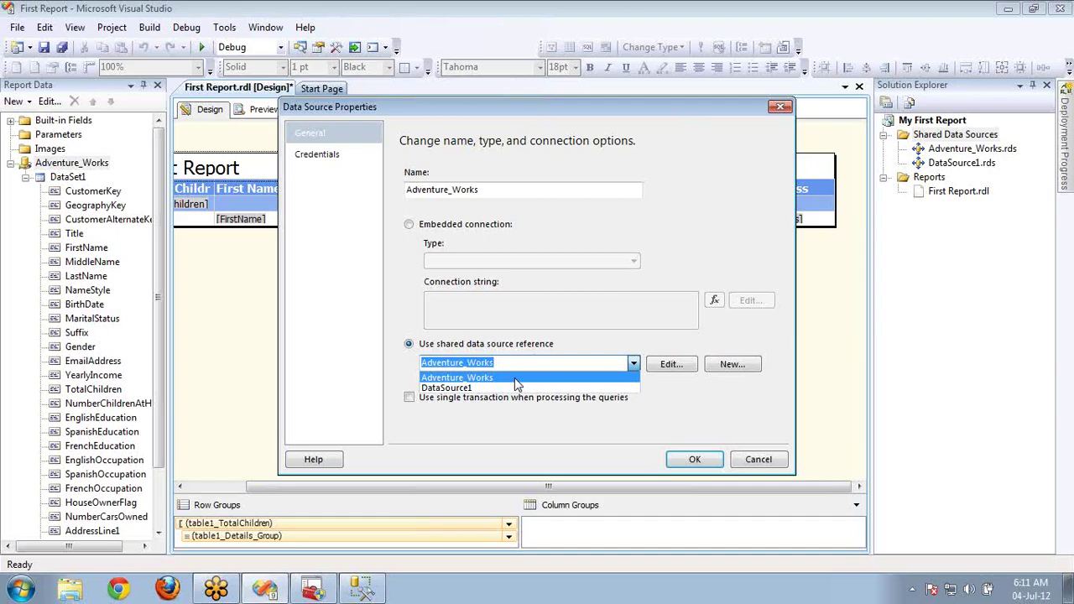
pyautogui.click(443, 349)
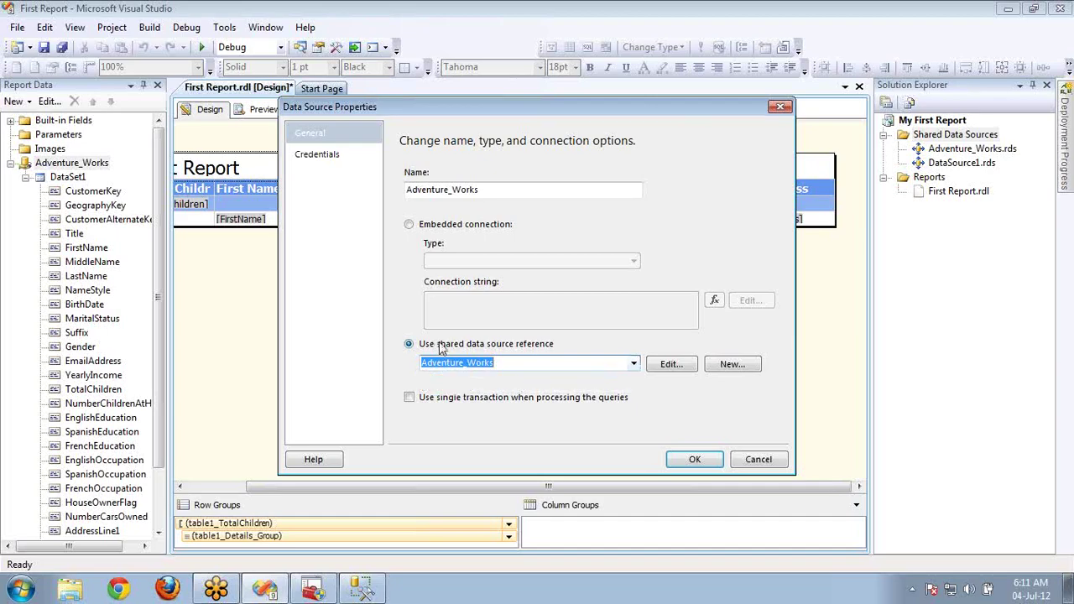
pyautogui.click(634, 364)
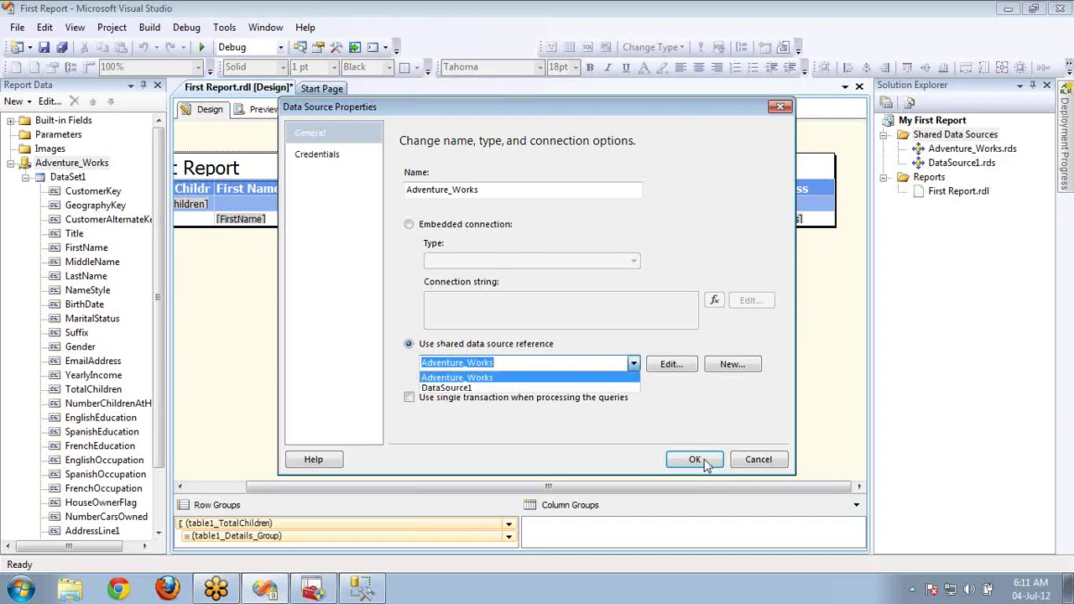
# Try an embedded Microsoft SQL Server connection for the report's data source, and switch back to the Adventure_Works shared data source reference
pyautogui.click(475, 231)
pyautogui.click(447, 231)
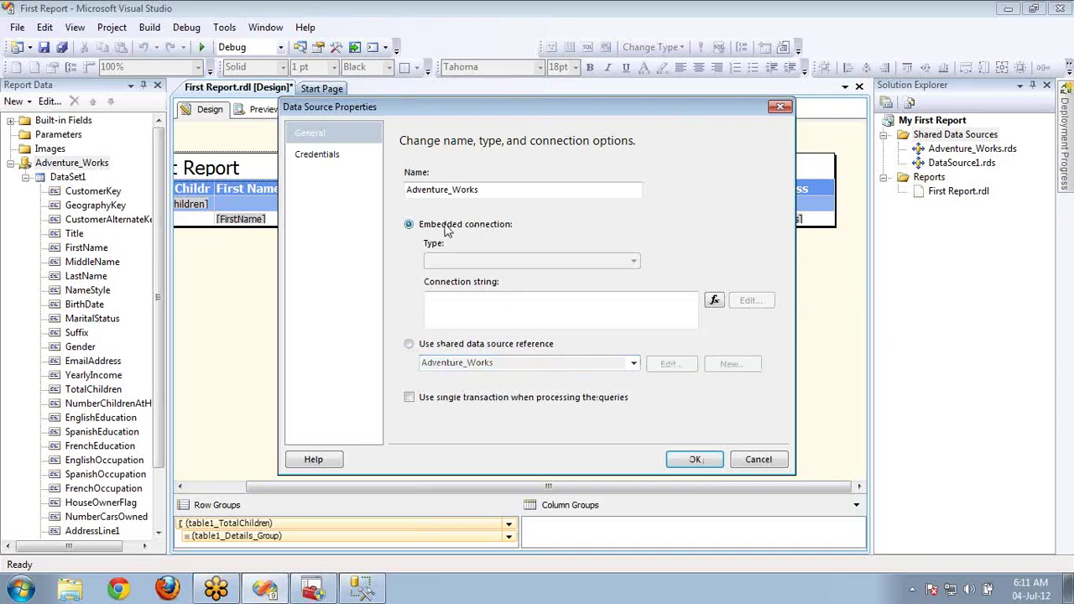
pyautogui.click(522, 260)
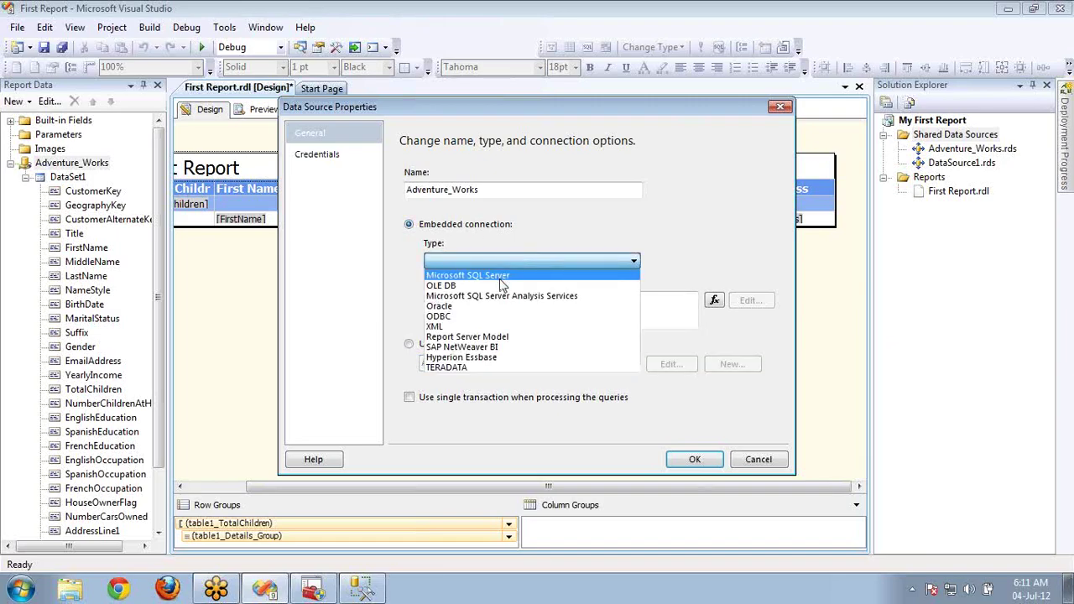
pyautogui.click(502, 275)
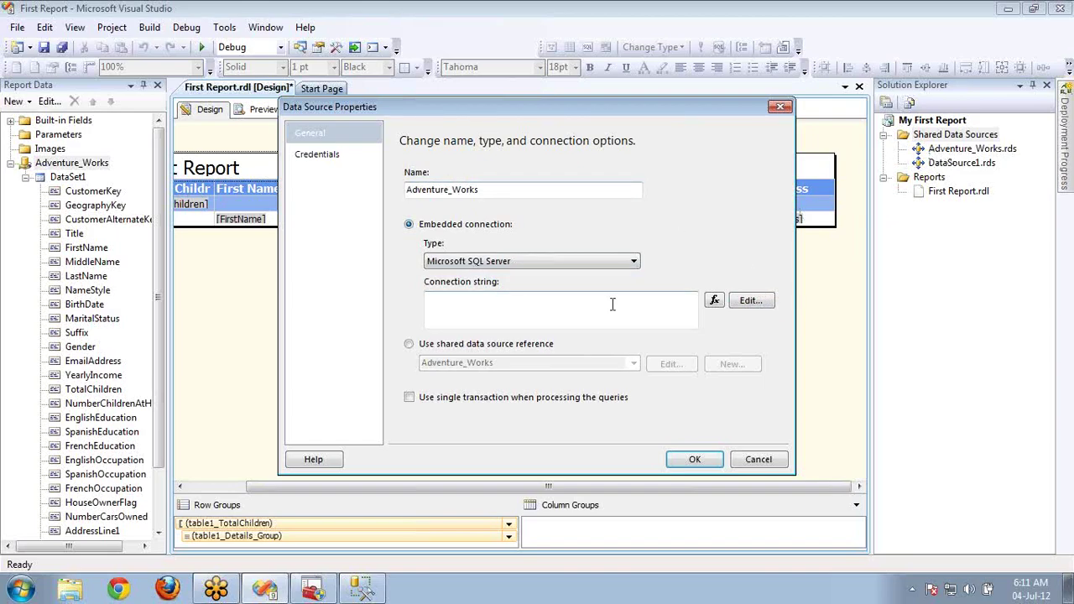
pyautogui.click(508, 347)
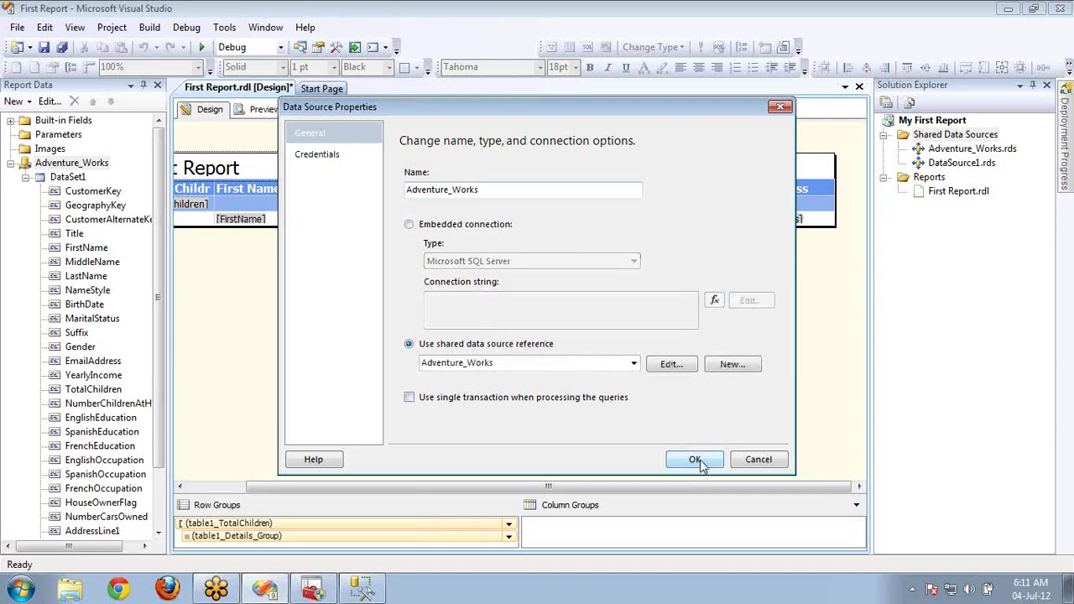
pyautogui.click(696, 461)
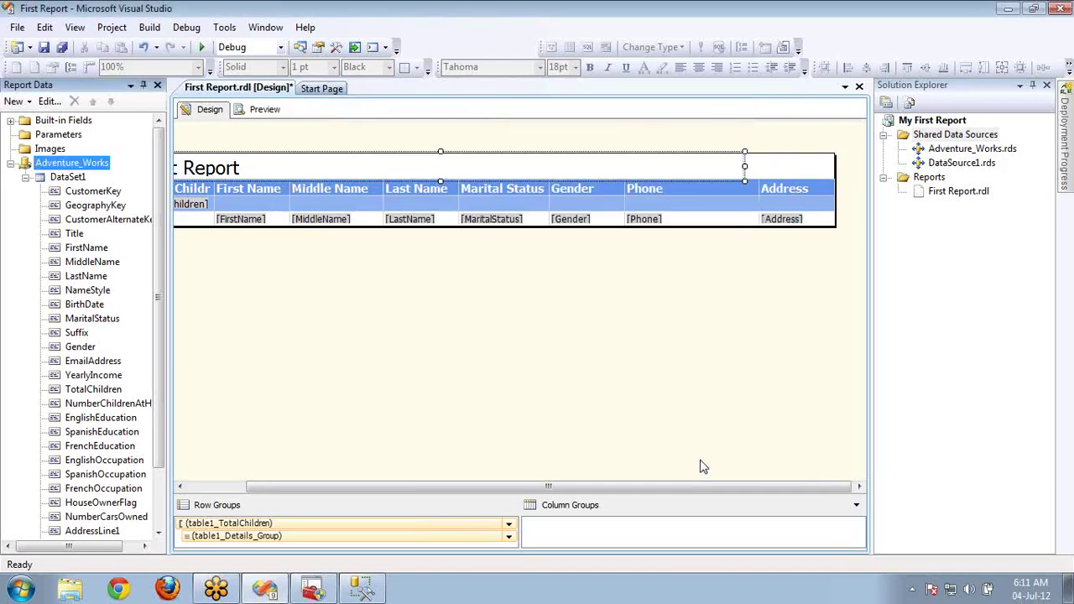
# Look through the fields of DataSet1 and the report table's columns, selecting the First Name header cell
pyautogui.click(57, 178)
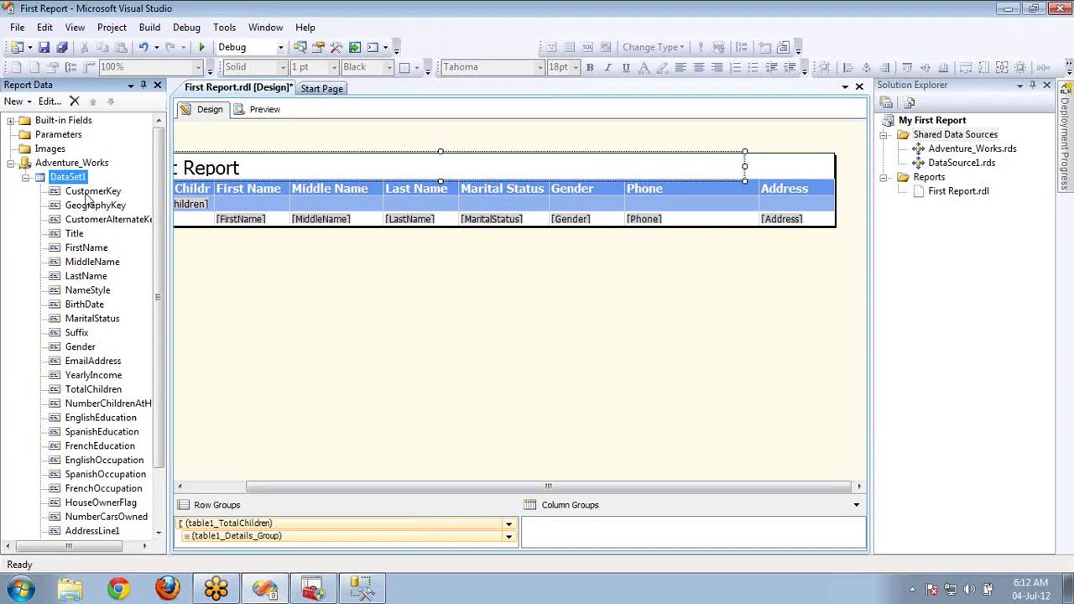
pyautogui.click(88, 193)
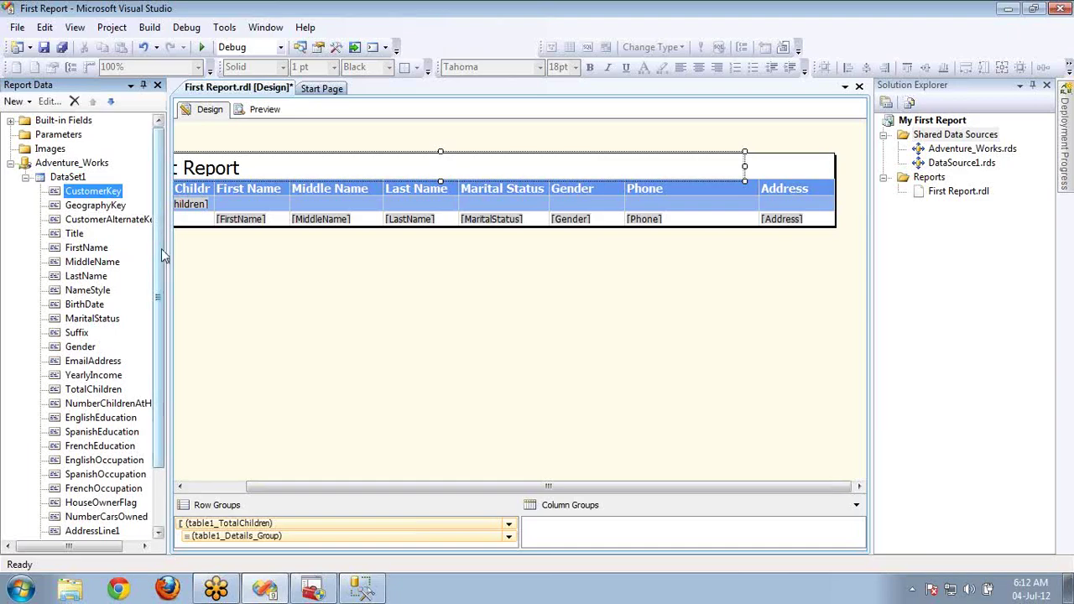
pyautogui.scroll(-2, 160, 348)
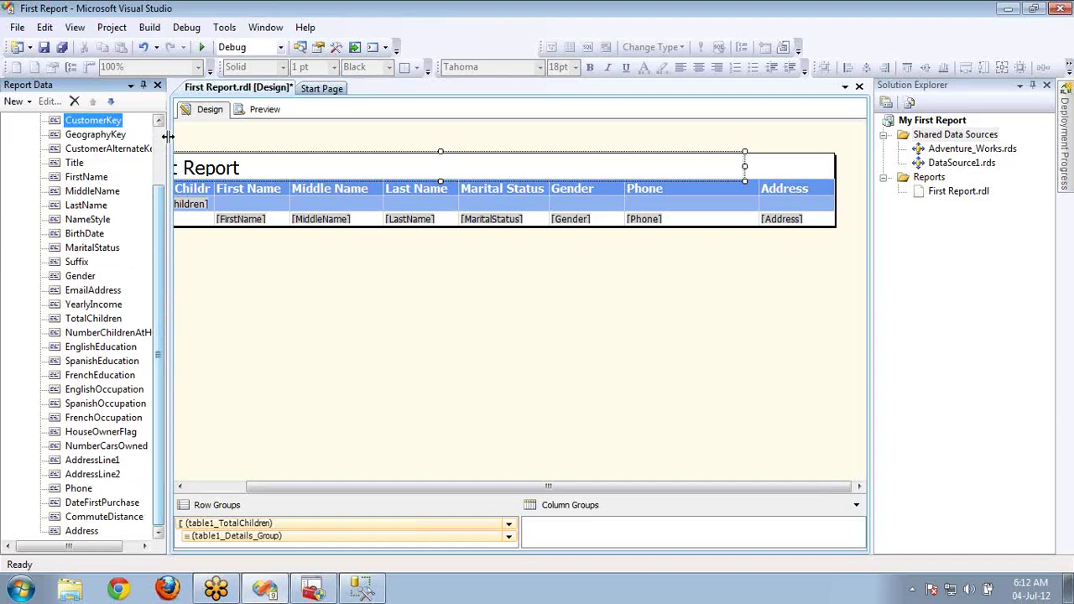
pyautogui.scroll(2, 164, 144)
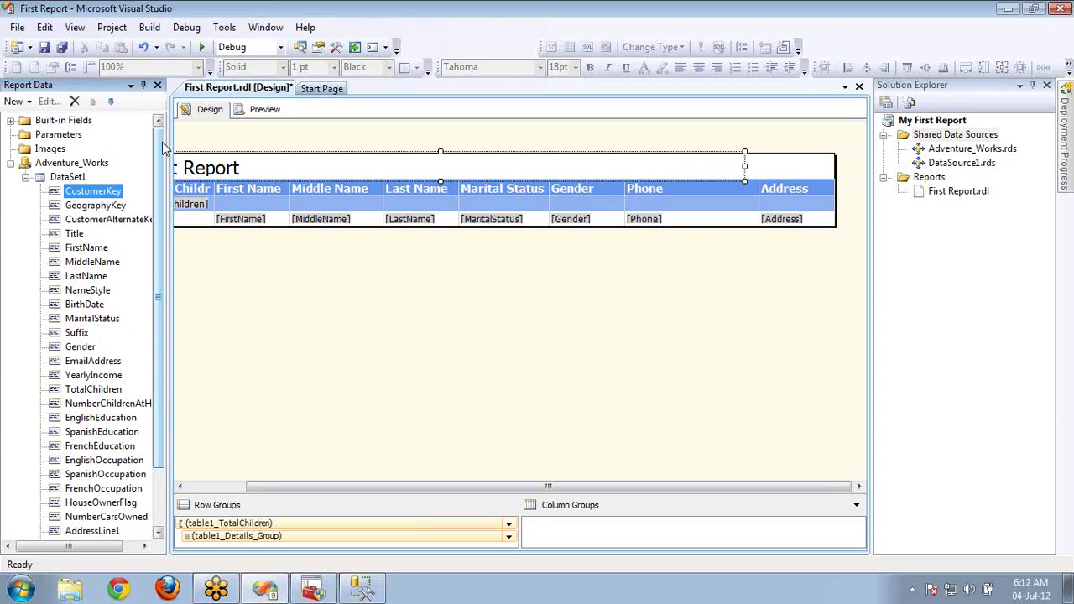
pyautogui.click(239, 188)
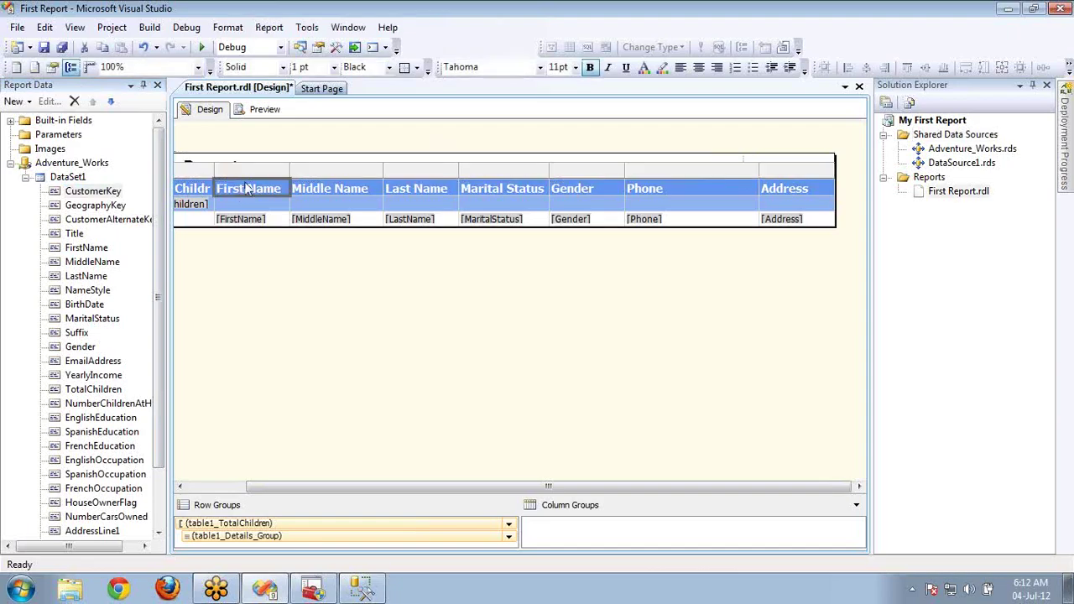
pyautogui.click(200, 489)
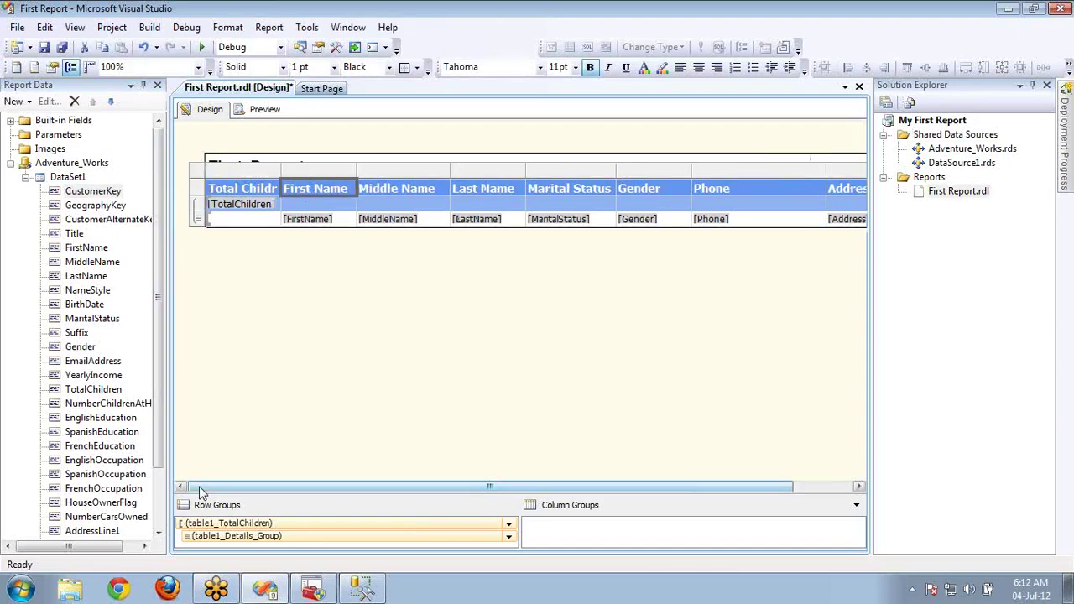
# Examine the structure of the report table by selecting the whole table, its First Name cells, single columns and the title text box
pyautogui.click(201, 177)
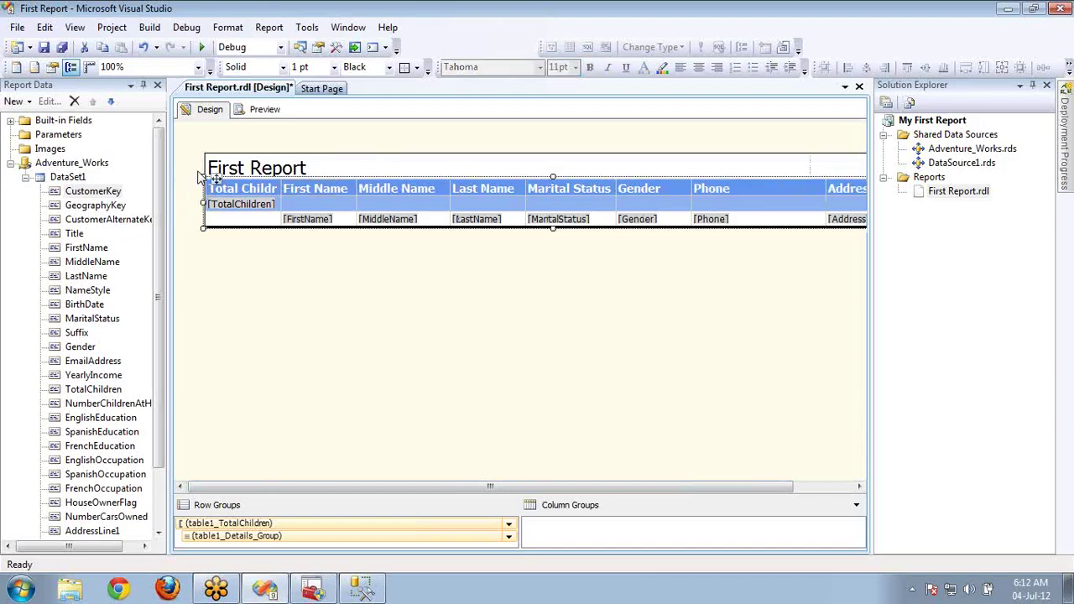
pyautogui.click(304, 189)
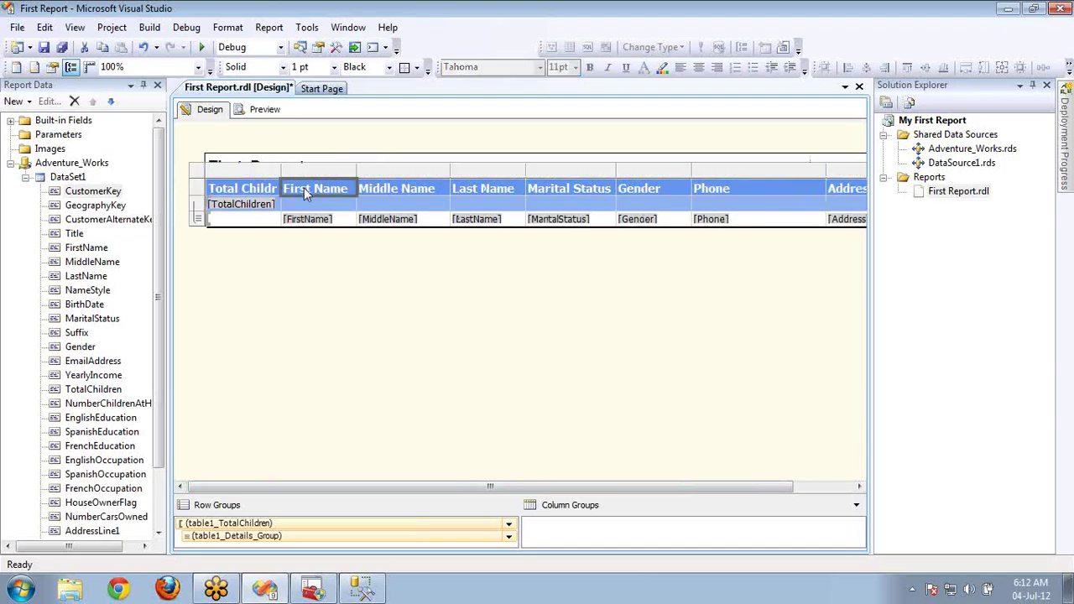
pyautogui.click(310, 203)
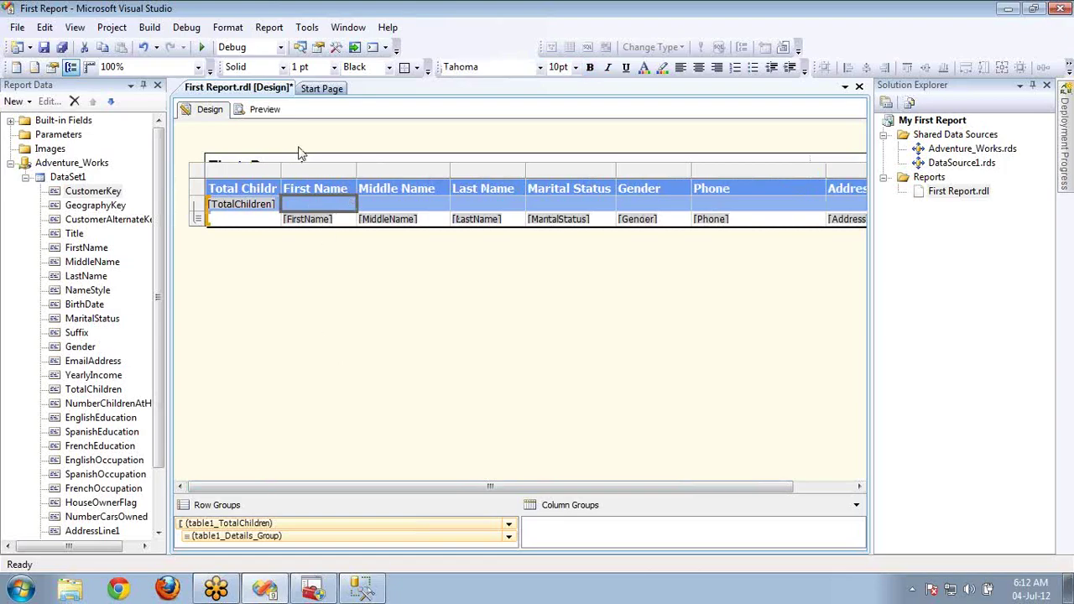
pyautogui.click(328, 171)
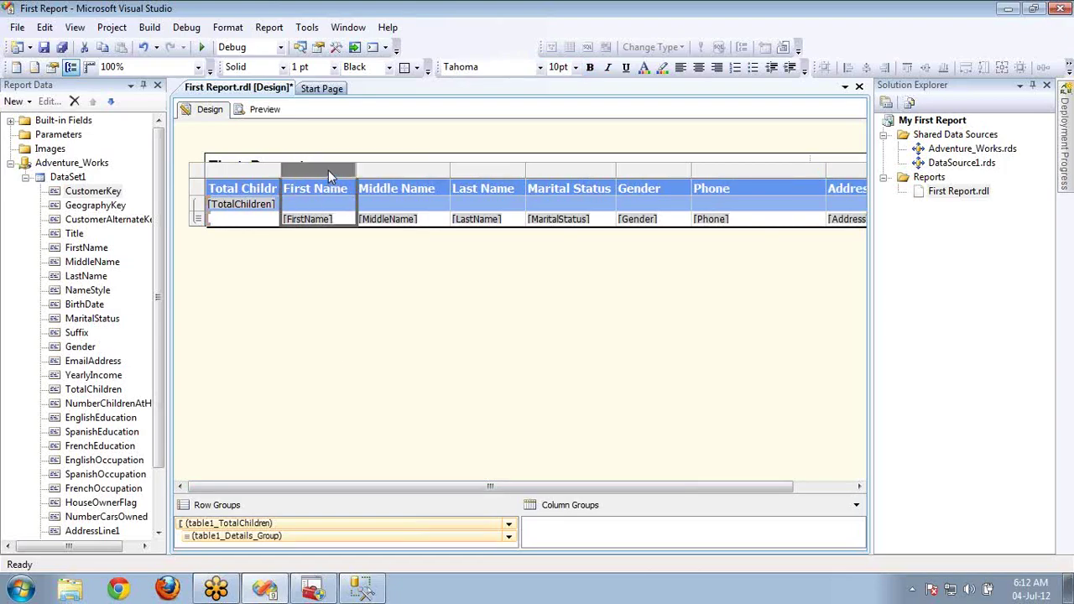
pyautogui.click(399, 165)
pyautogui.click(478, 167)
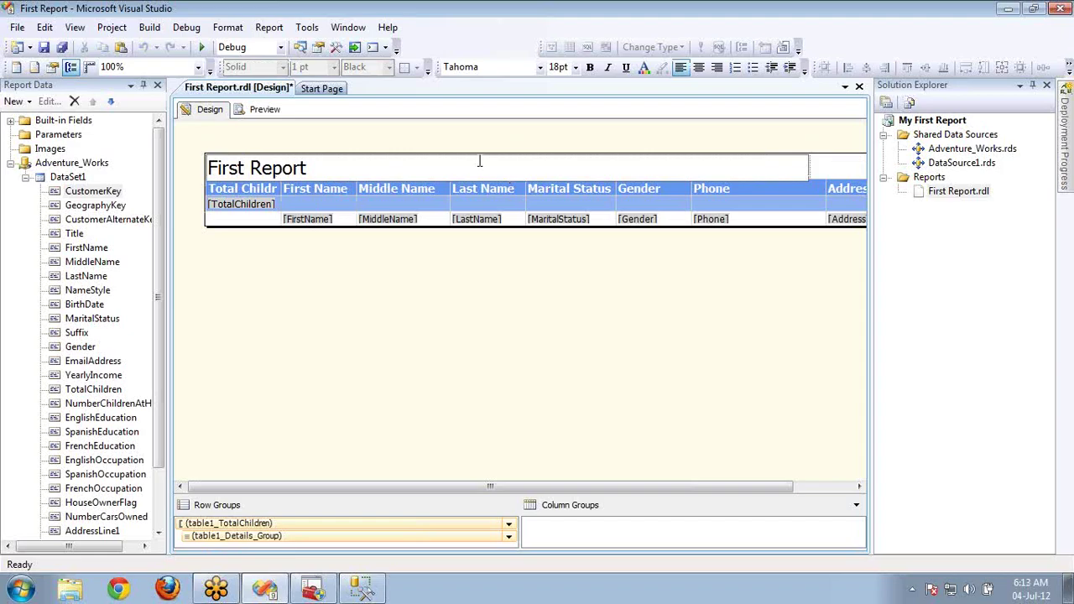
# View the group expression in the properties of the table1_TotalChildren row group, leaving the settings as they are
pyautogui.click(264, 206)
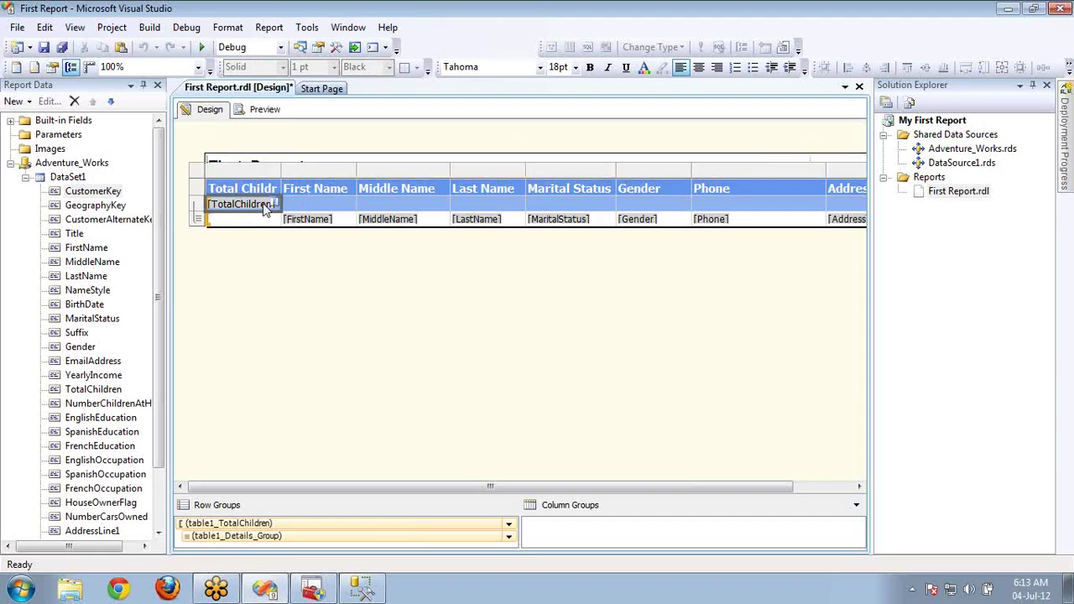
pyautogui.click(280, 525)
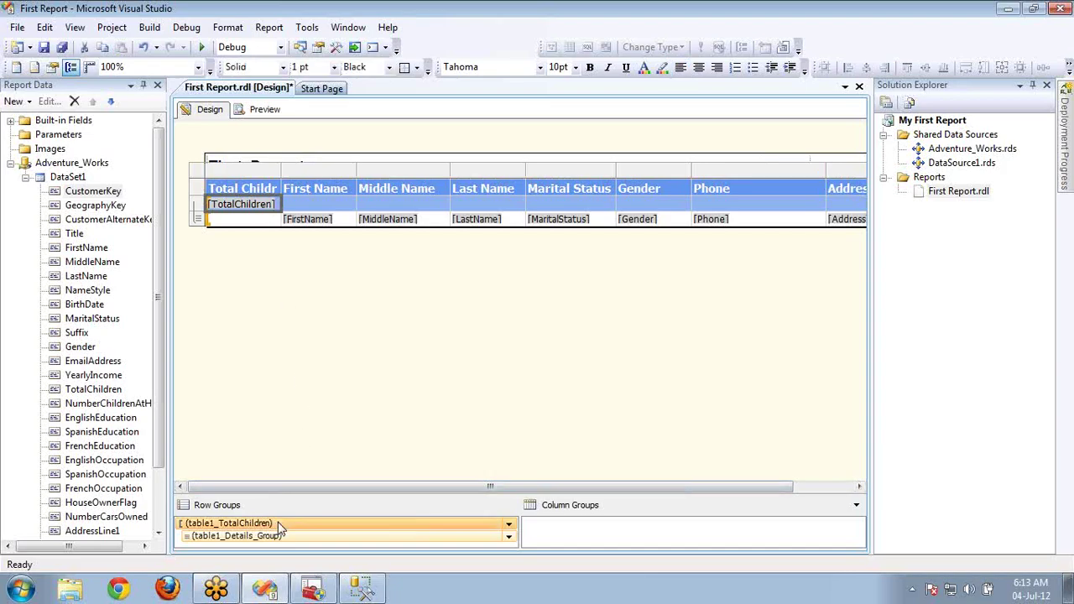
pyautogui.doubleClick(280, 524)
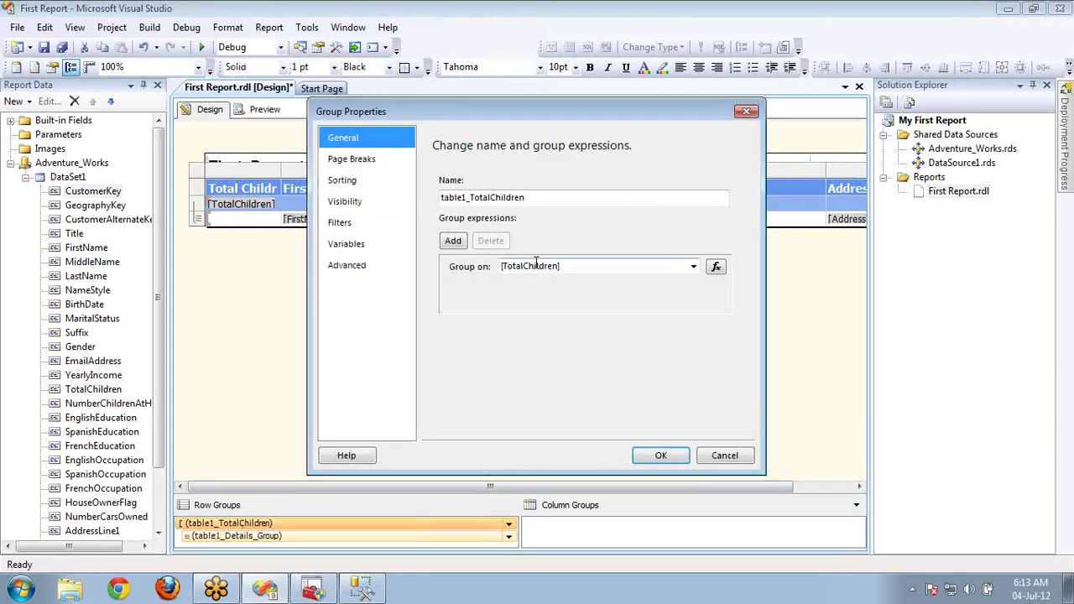
pyautogui.click(736, 460)
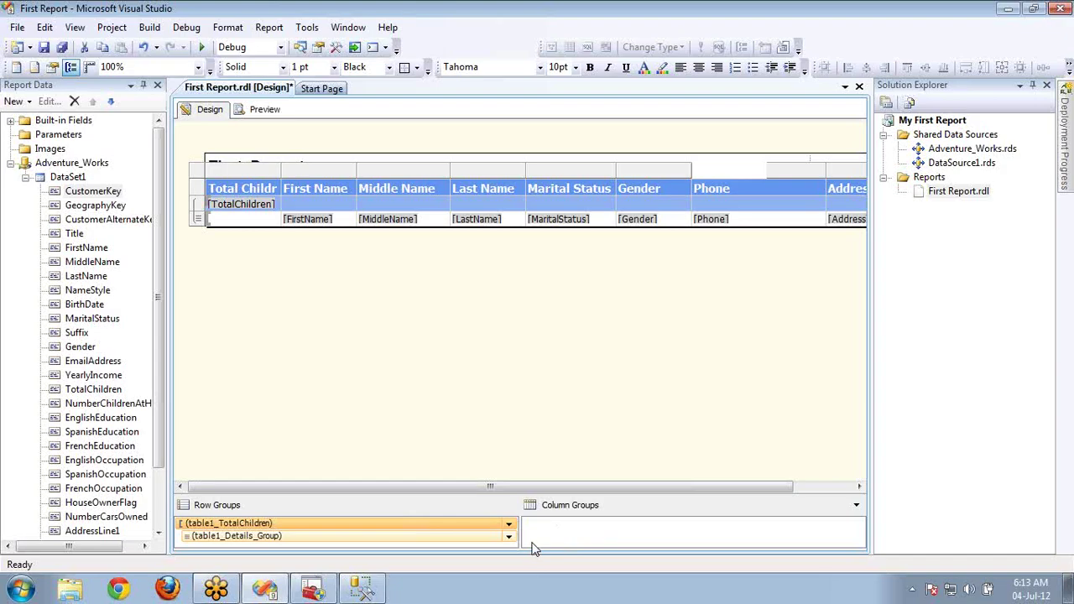
# Start a new report in the Report Wizard and define a new Microsoft SQL Server data source named Cricket
pyautogui.click(930, 179)
pyautogui.rightClick(930, 179)
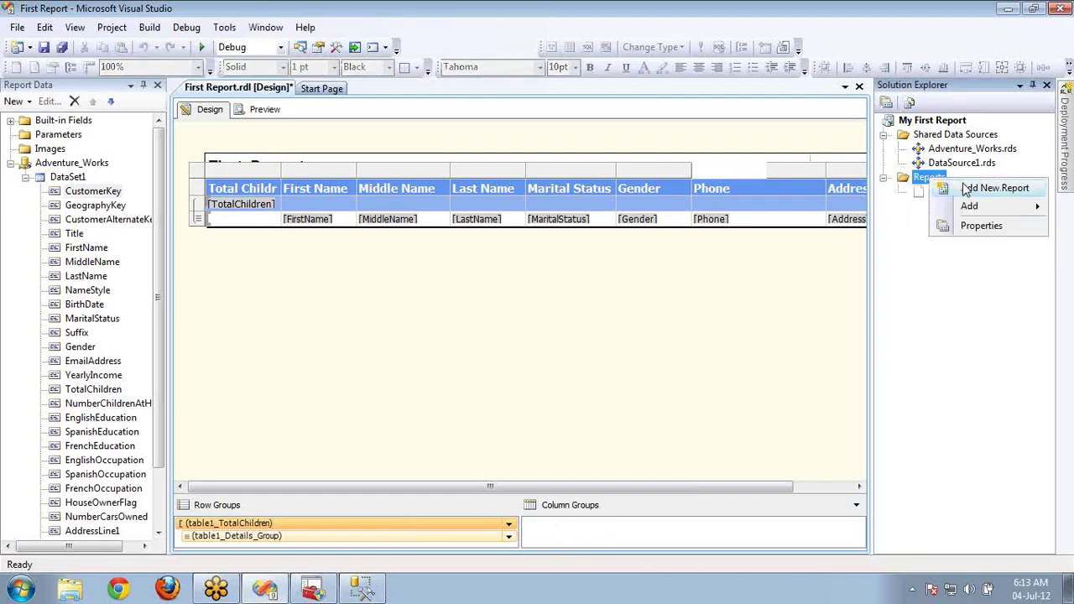
pyautogui.click(995, 188)
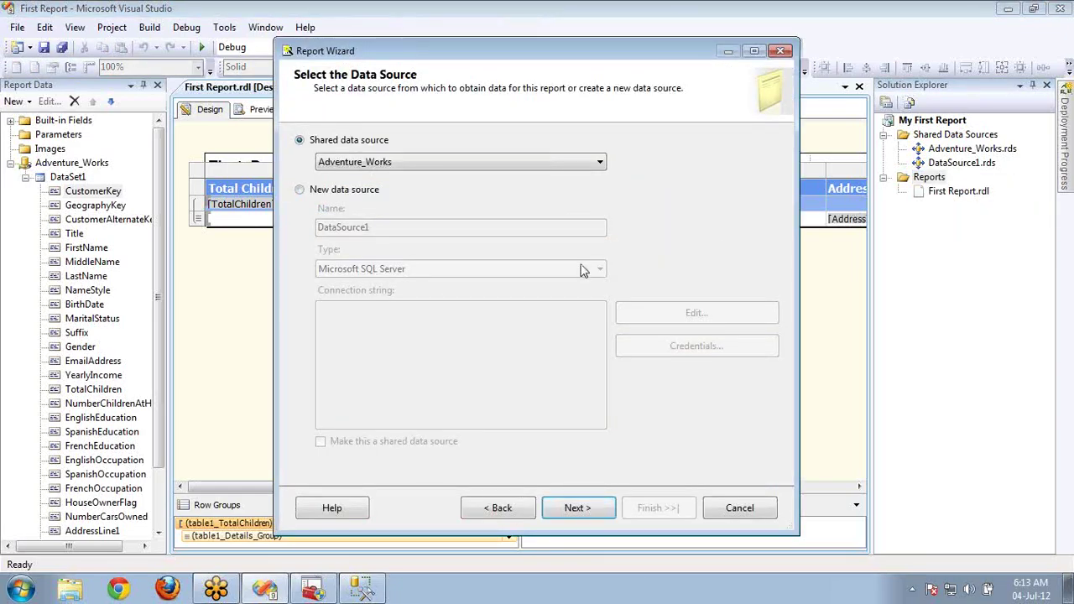
pyautogui.click(361, 162)
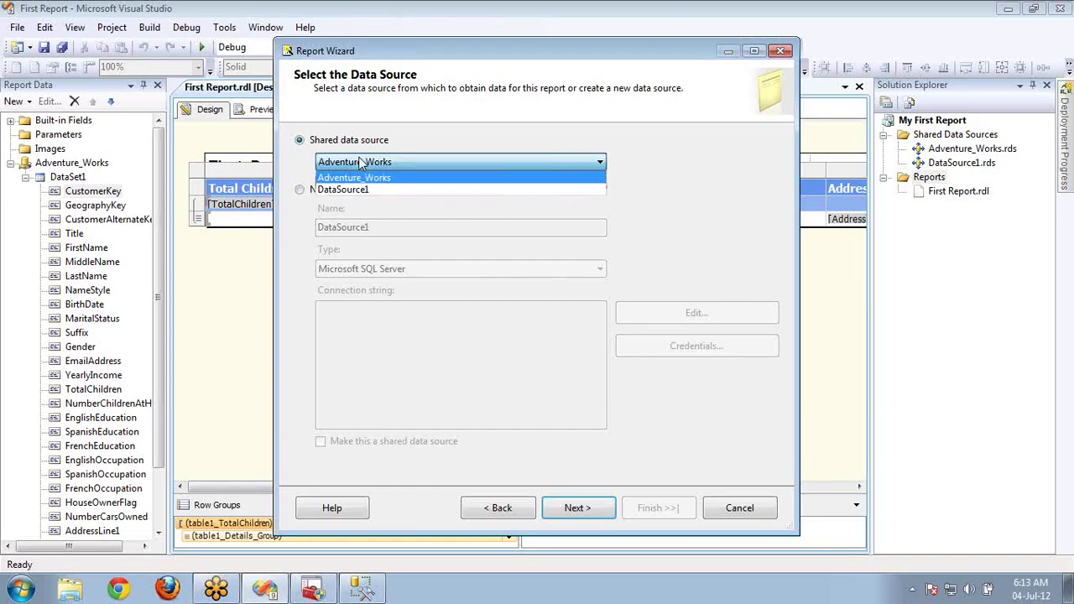
pyautogui.click(362, 176)
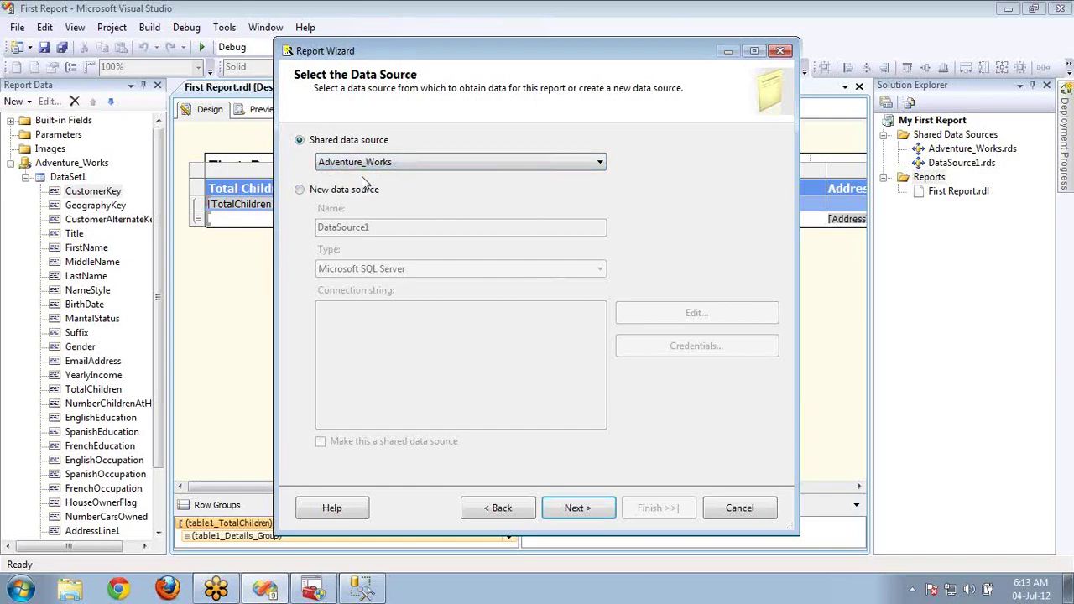
pyautogui.click(321, 193)
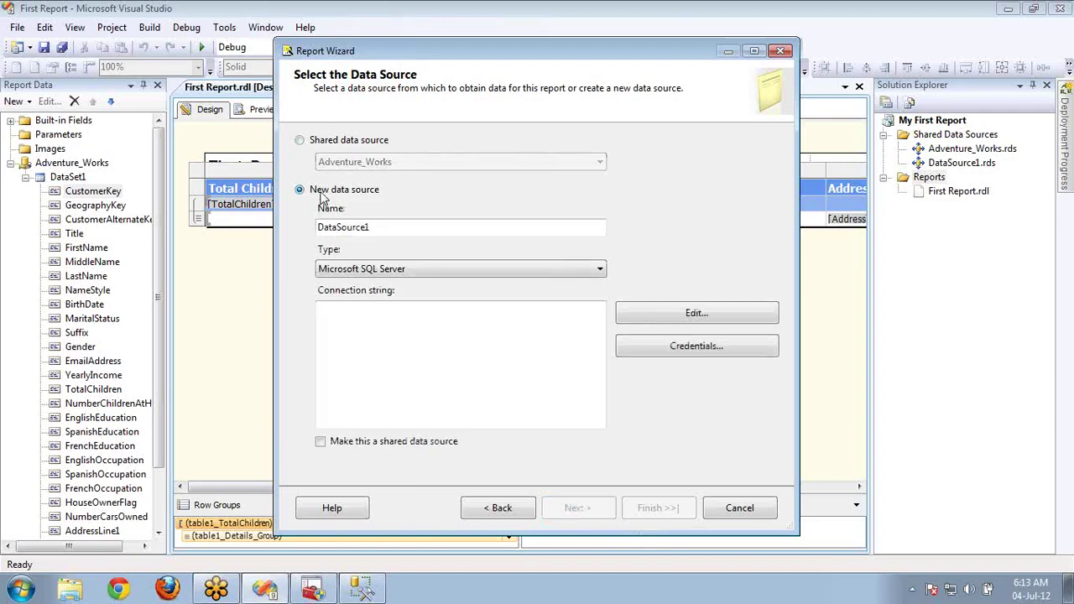
pyautogui.click(393, 227)
pyautogui.doubleClick(393, 227)
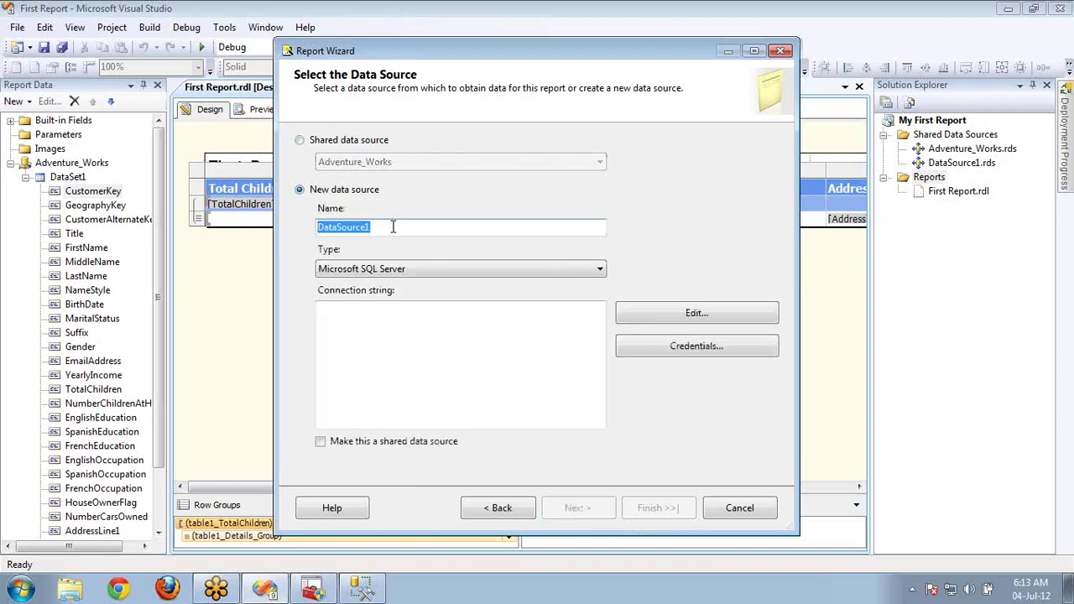
pyautogui.write('Cricket')
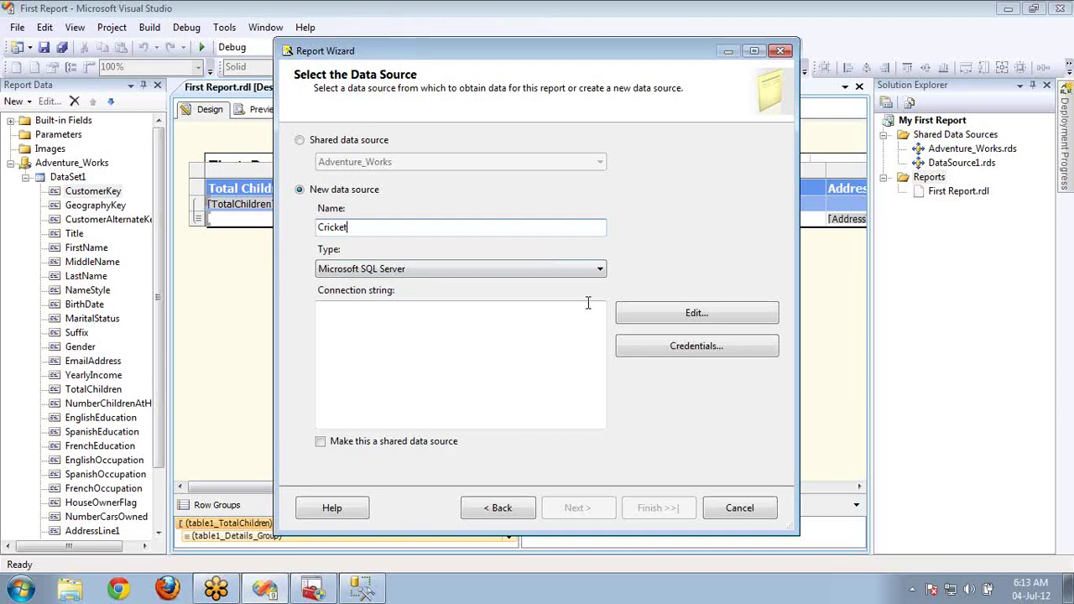
# Connect the Cricket data source to server "." and database Cricket with Windows Authentication, and test the connection
pyautogui.click(643, 311)
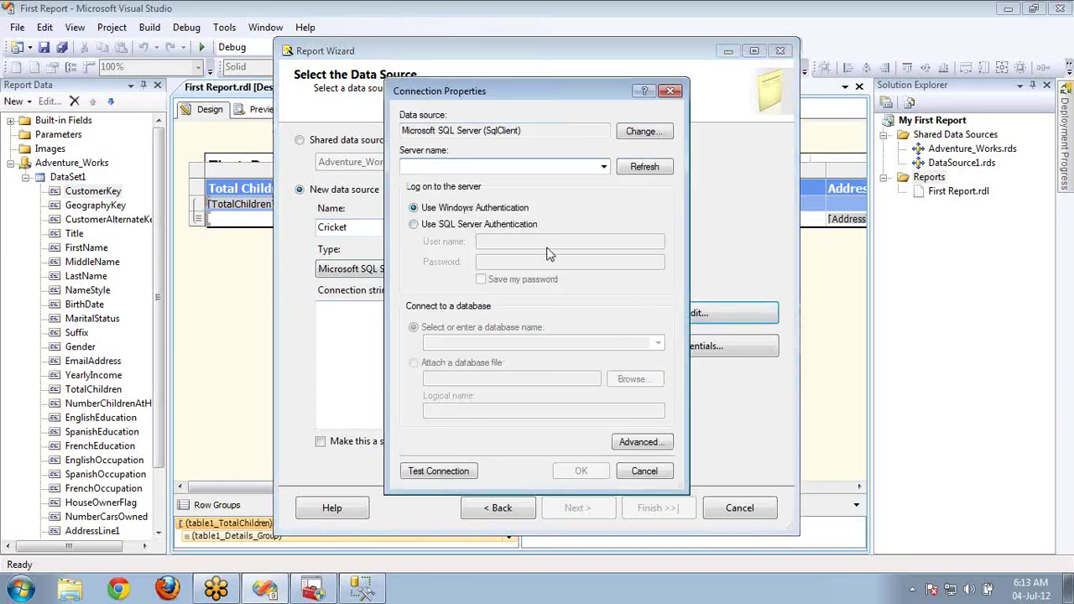
pyautogui.write('.')
pyautogui.click(659, 344)
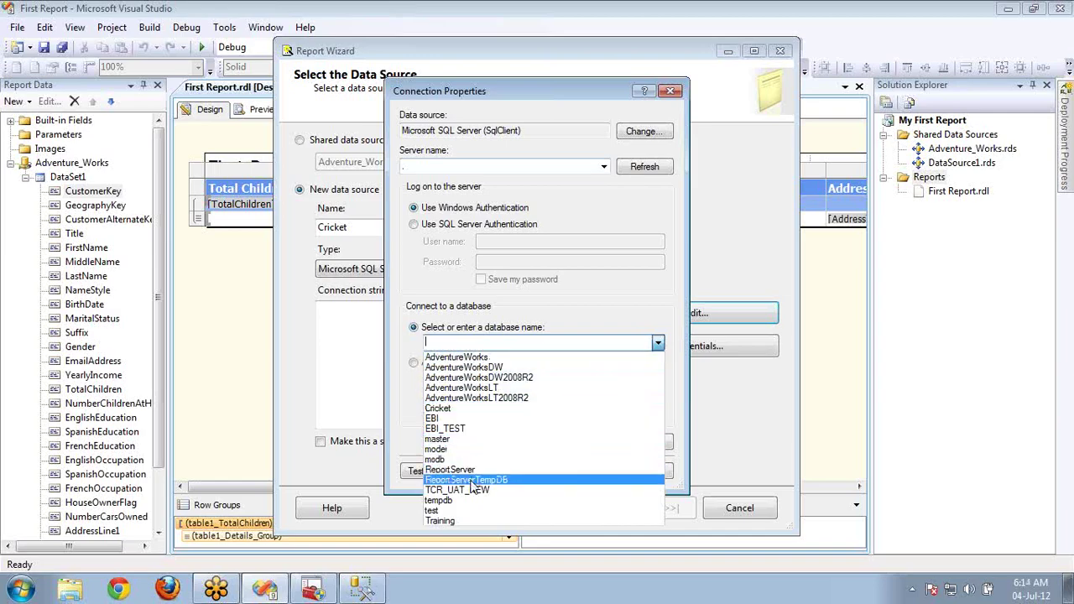
pyautogui.click(458, 409)
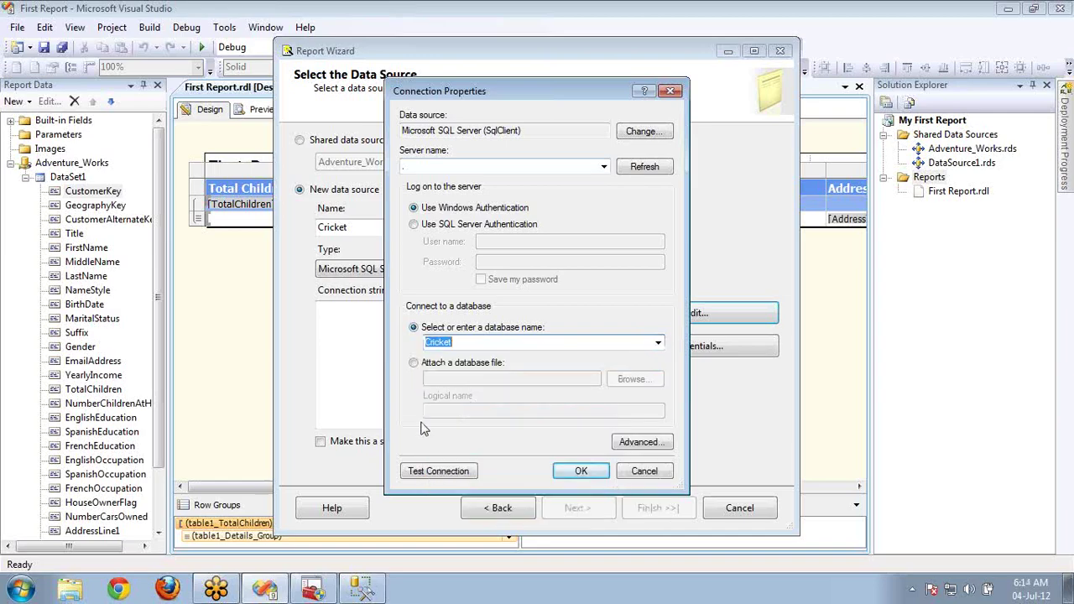
pyautogui.click(455, 475)
pyautogui.press('Return')
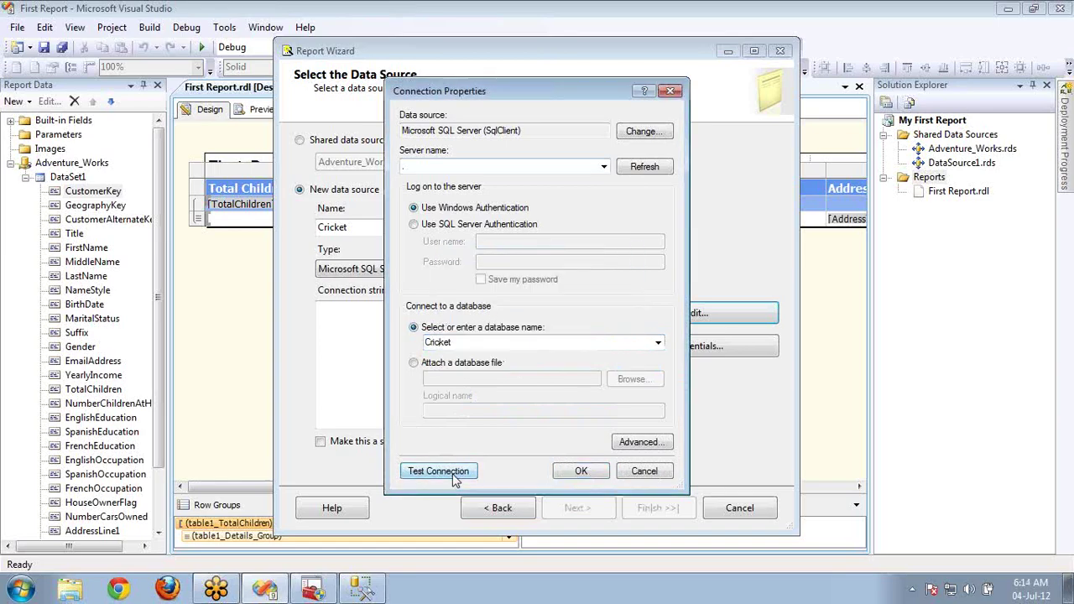
pyautogui.click(564, 476)
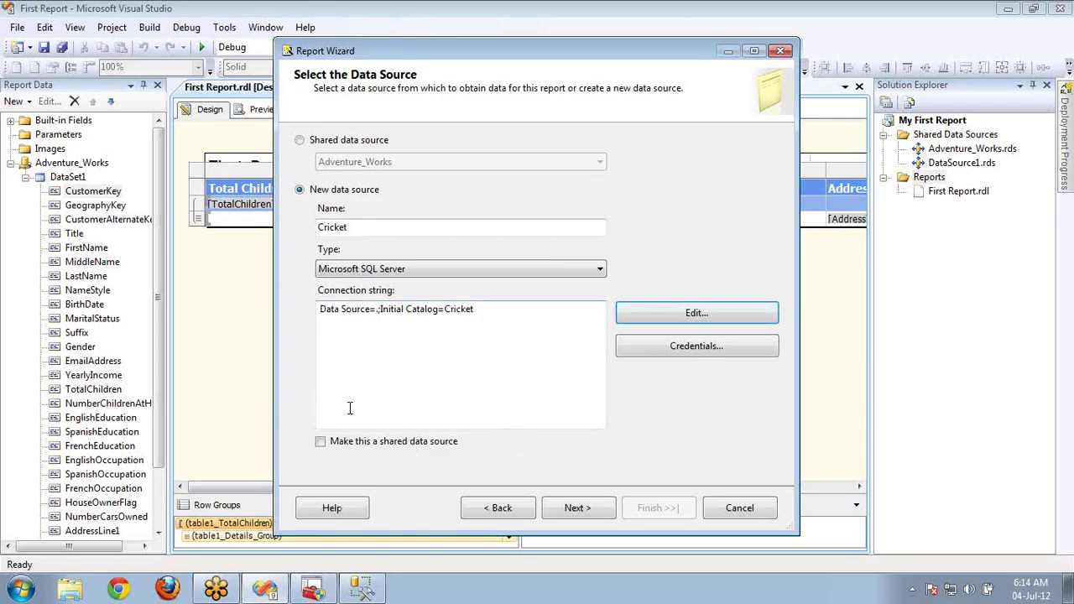
pyautogui.click(578, 509)
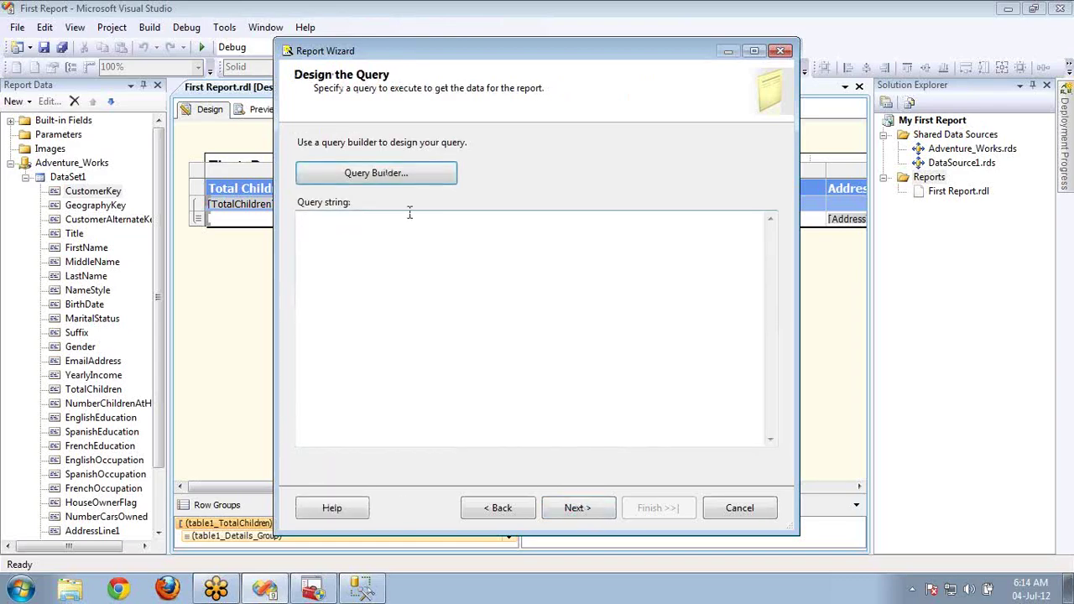
# Set the report query to "Select * from Players" and accept the Tabular report type
pyautogui.click(391, 173)
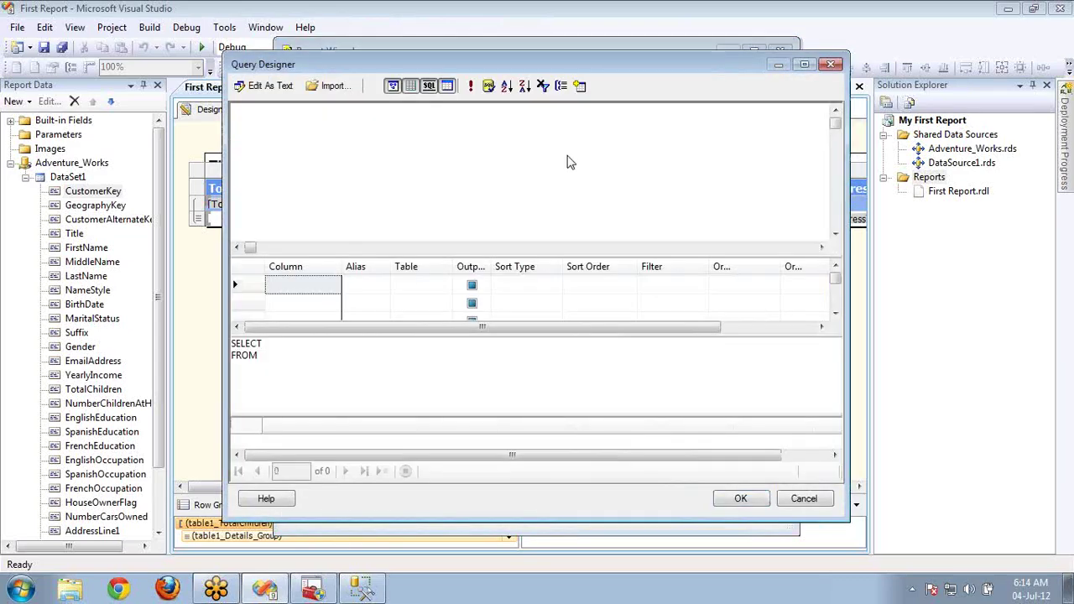
pyautogui.click(831, 65)
pyautogui.click(593, 239)
pyautogui.write('Select * from Players')
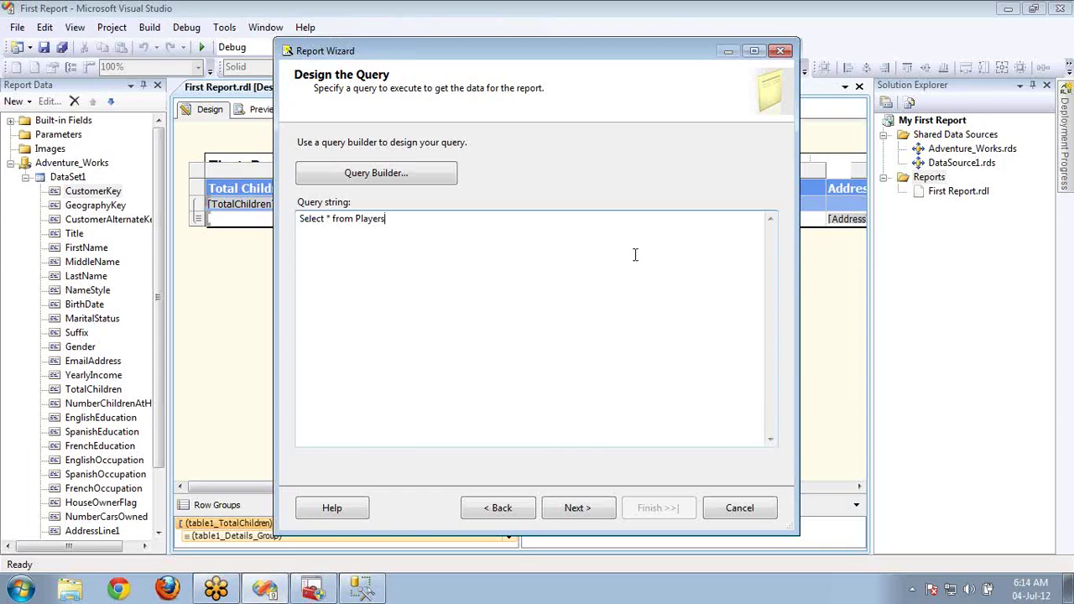
pyautogui.click(612, 514)
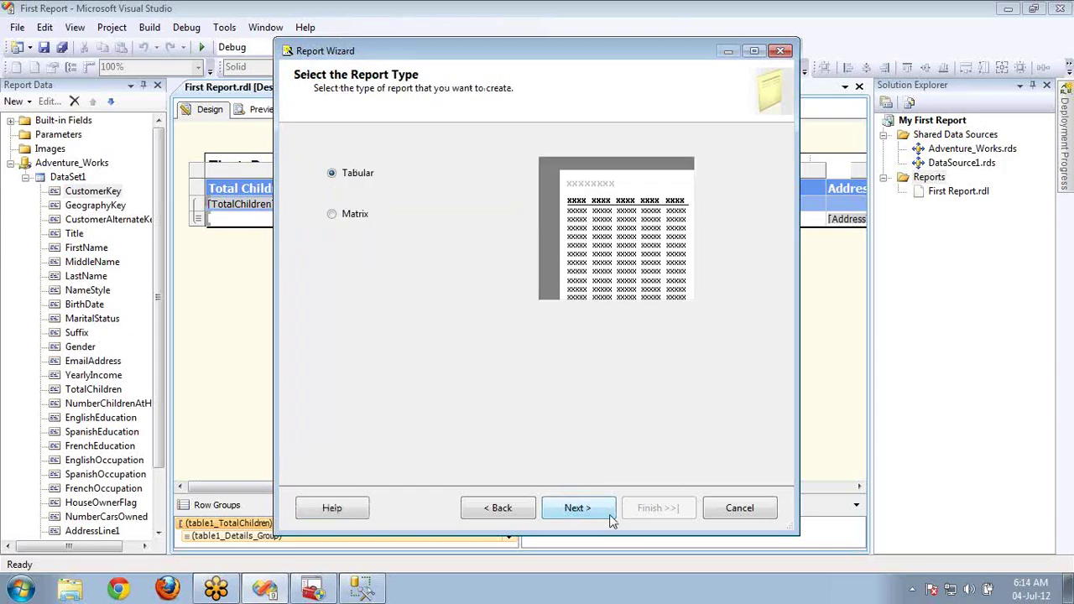
pyautogui.click(558, 509)
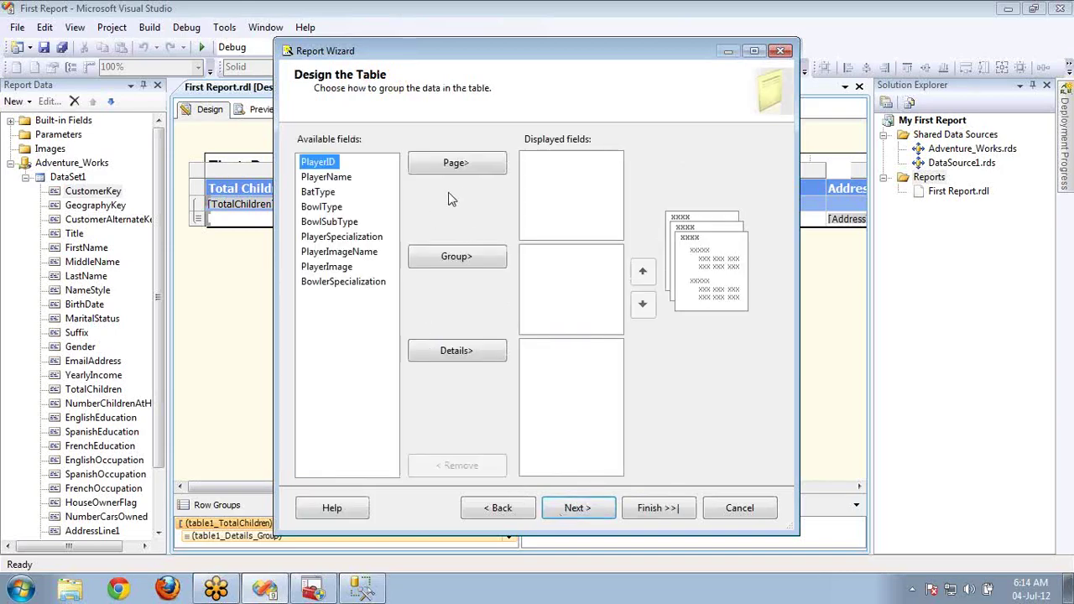
# Assign PlayerName, BatType, BowlType and BowlSubType as the table's detail fields and group the data by PlayerSpecialization
pyautogui.click(327, 179)
pyautogui.click(433, 357)
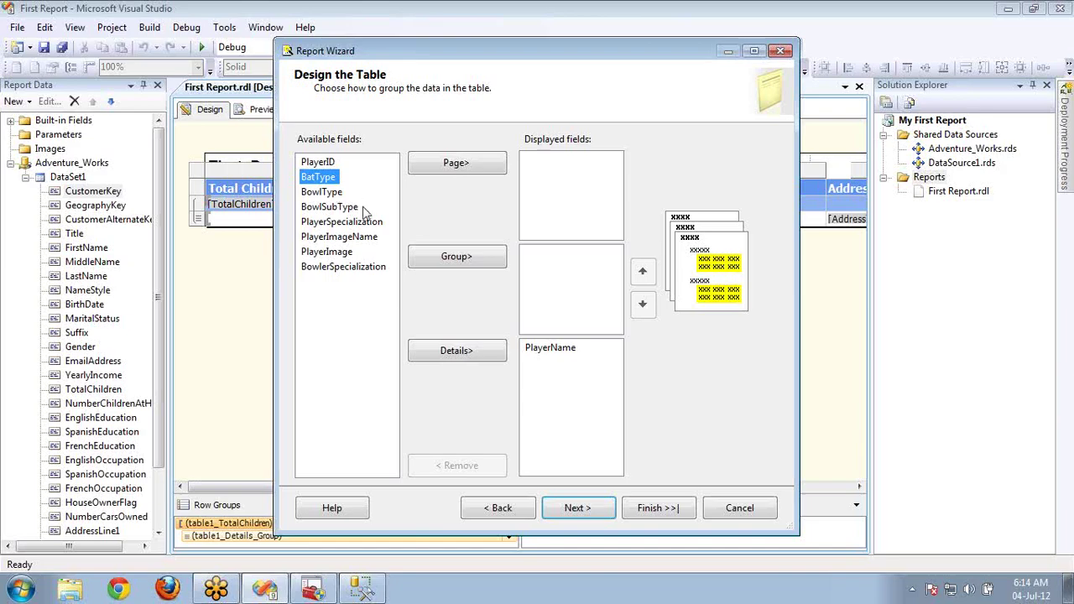
pyautogui.click(457, 352)
pyautogui.click(457, 351)
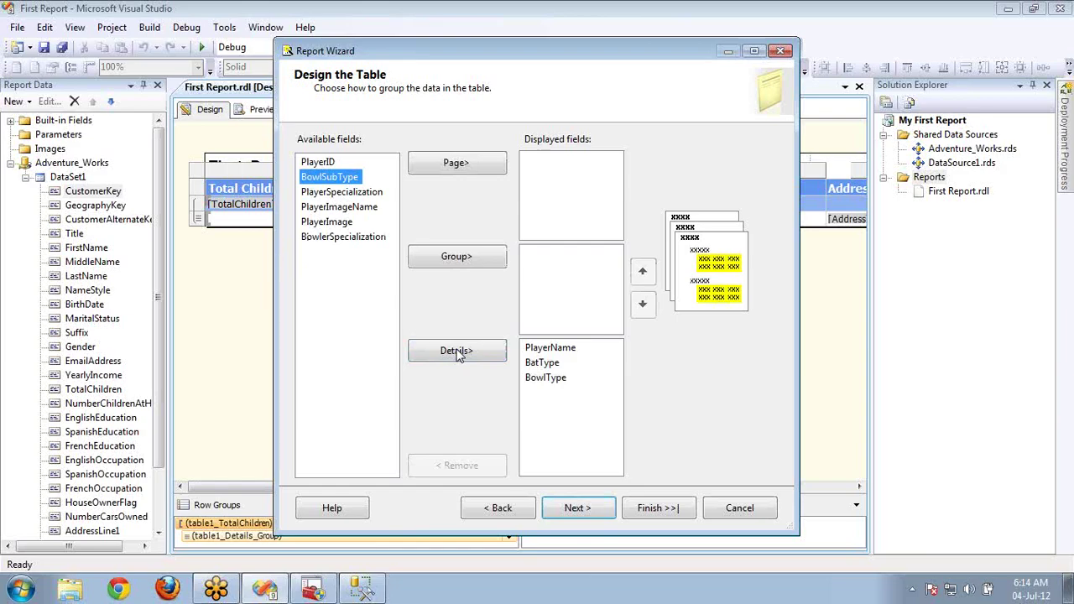
pyautogui.click(458, 352)
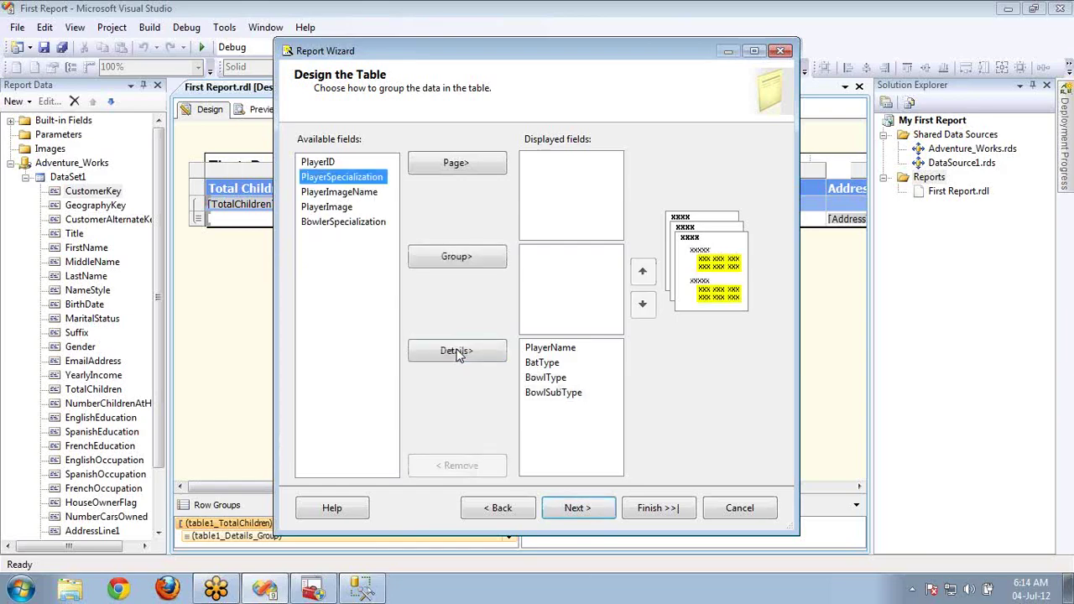
pyautogui.click(449, 262)
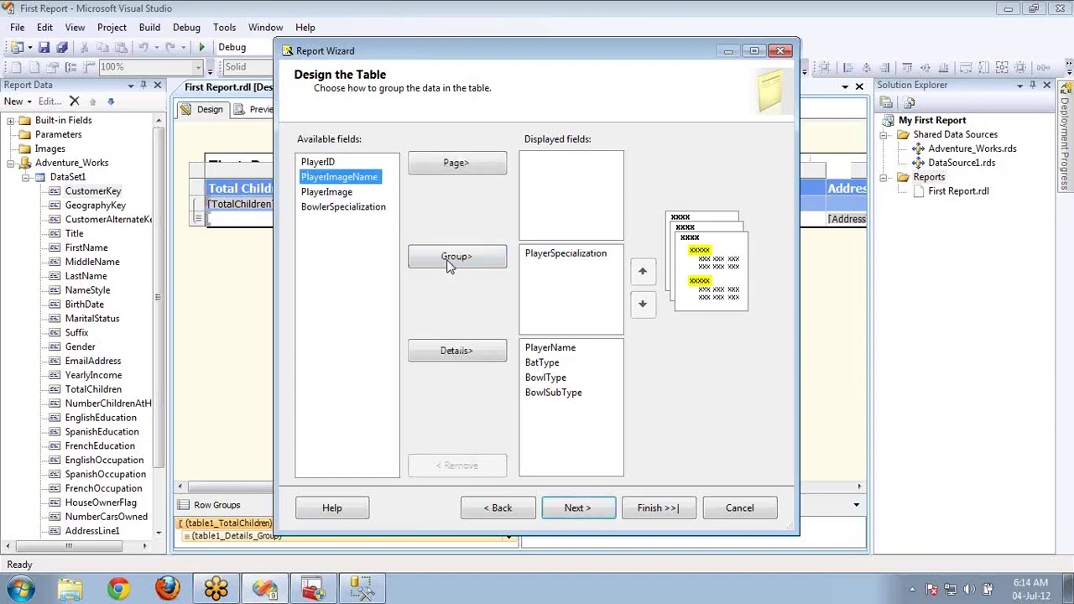
pyautogui.click(576, 509)
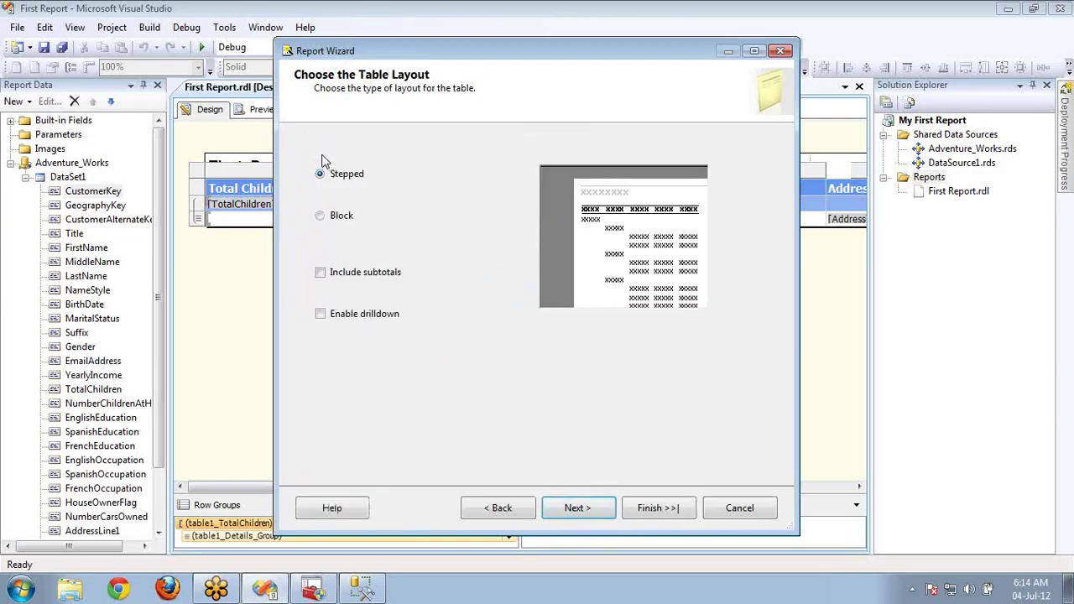
# Choose the Block table layout without subtotals and accept the Slate table style
pyautogui.click(337, 217)
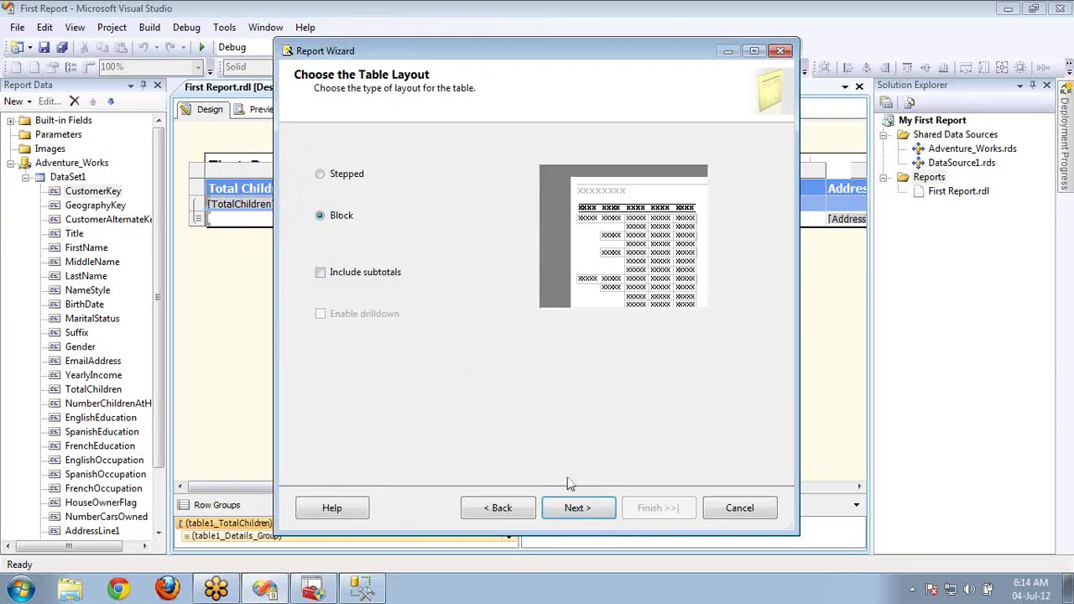
pyautogui.click(577, 510)
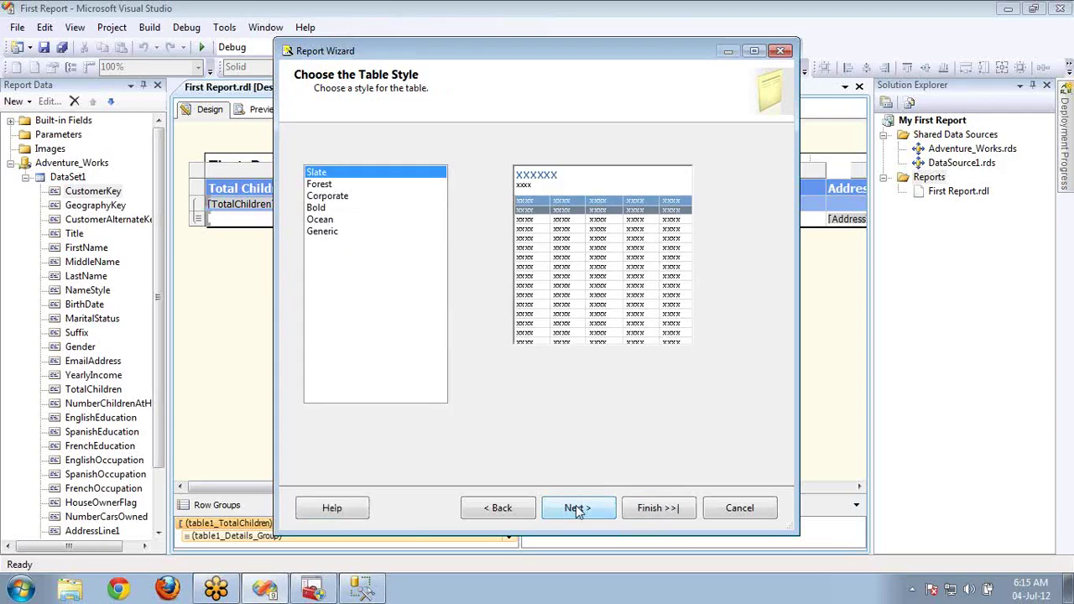
pyautogui.click(578, 510)
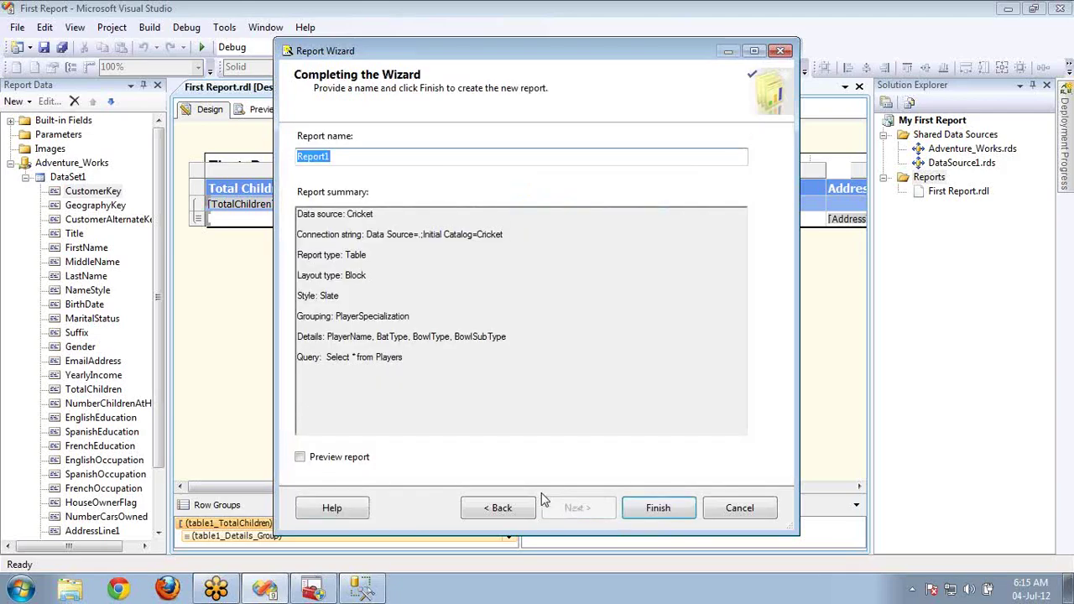
# Name the report "Cricket Test" and finish the Report Wizard
pyautogui.write('Cr')
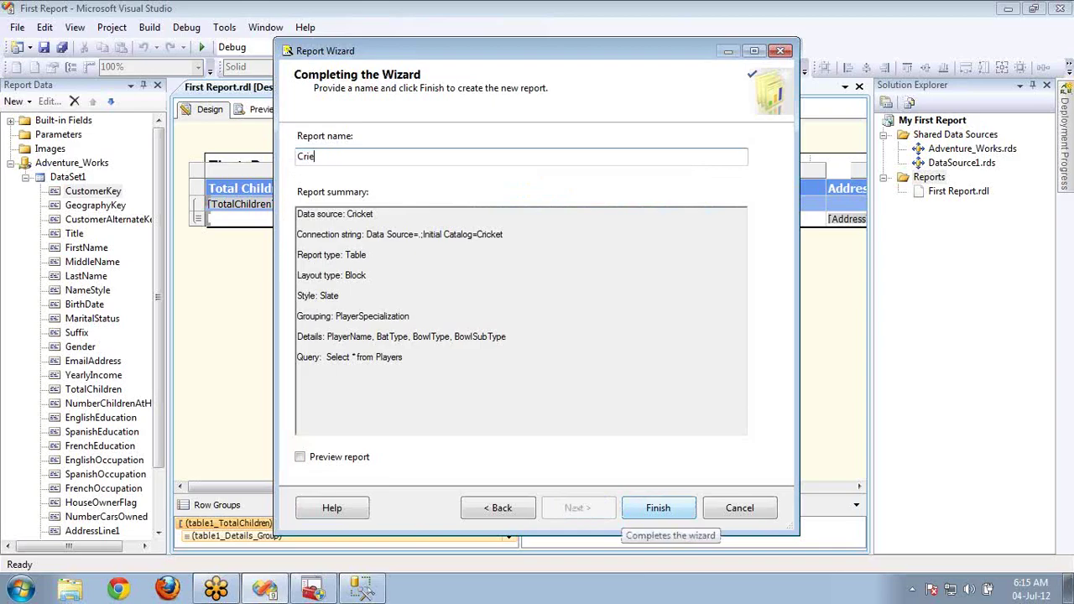
pyautogui.write('icket Test')
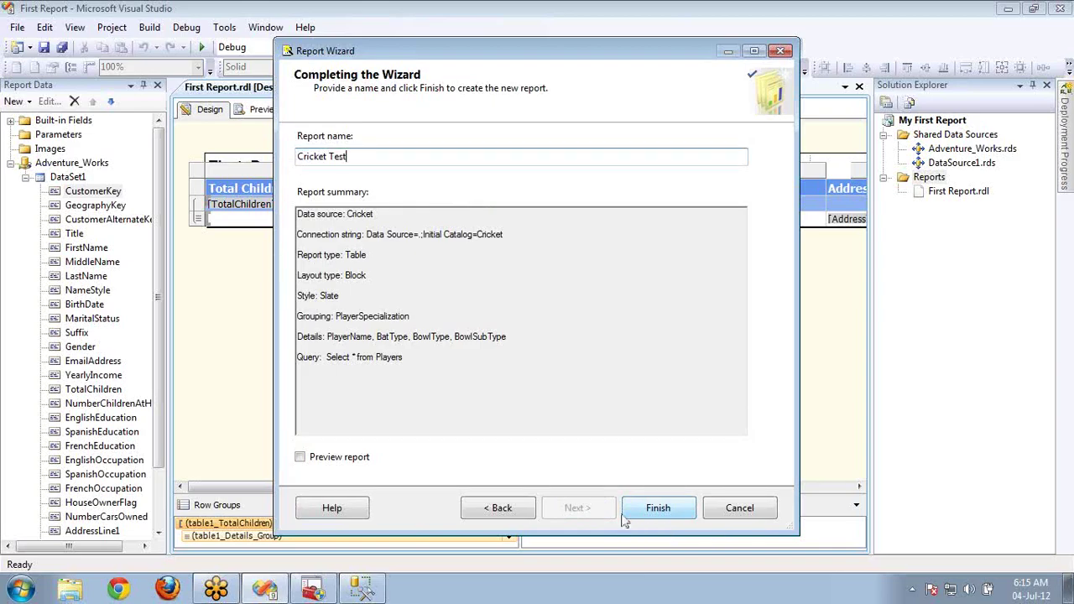
pyautogui.click(658, 508)
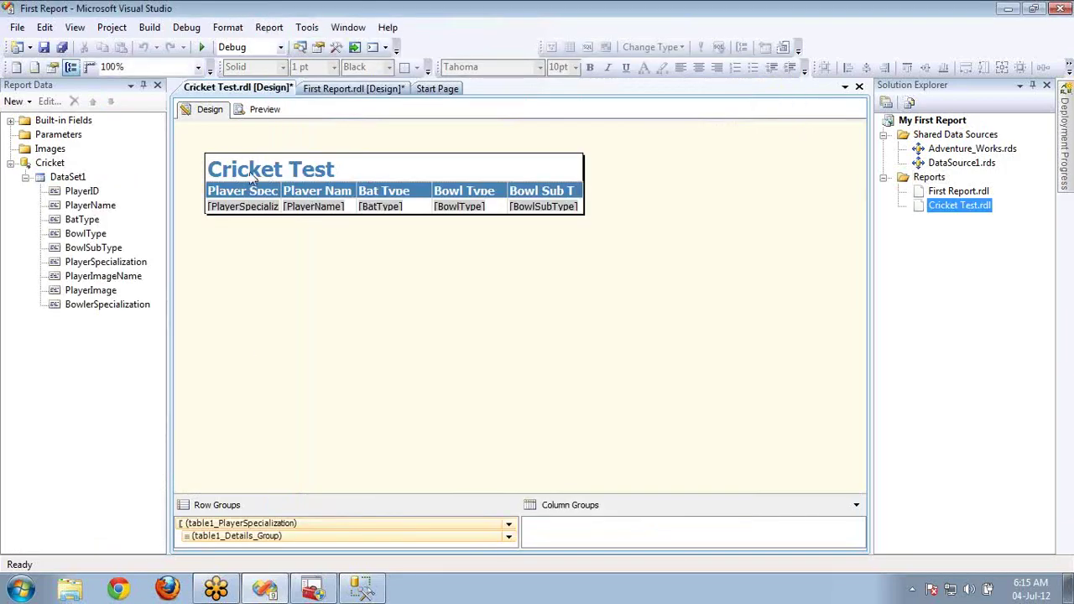
# Preview the Cricket Test report through page 3 with the build output hidden, and return to its design view
pyautogui.click(265, 110)
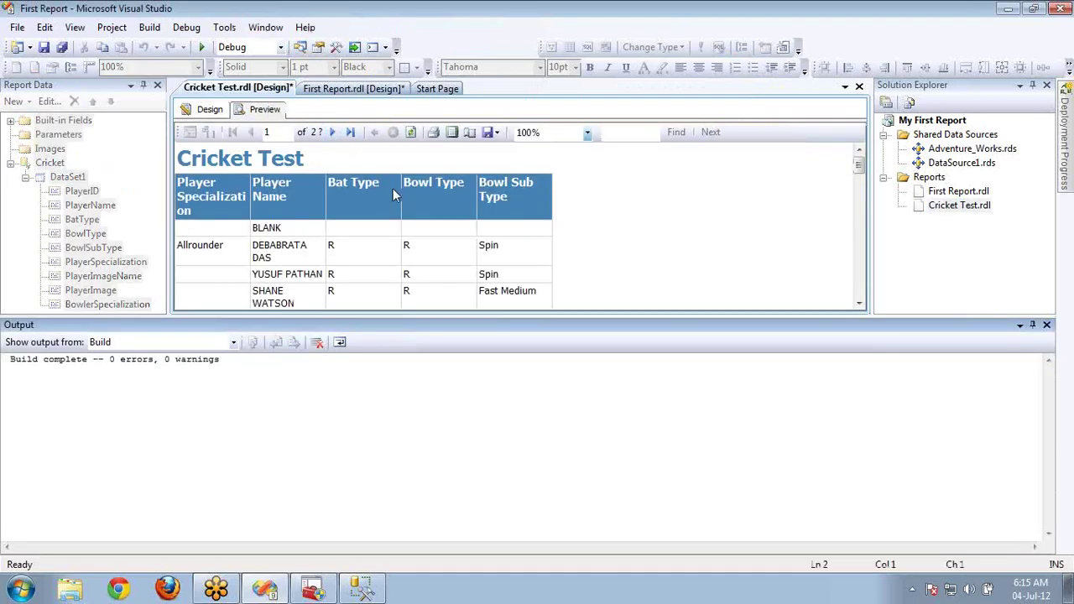
pyautogui.click(1047, 324)
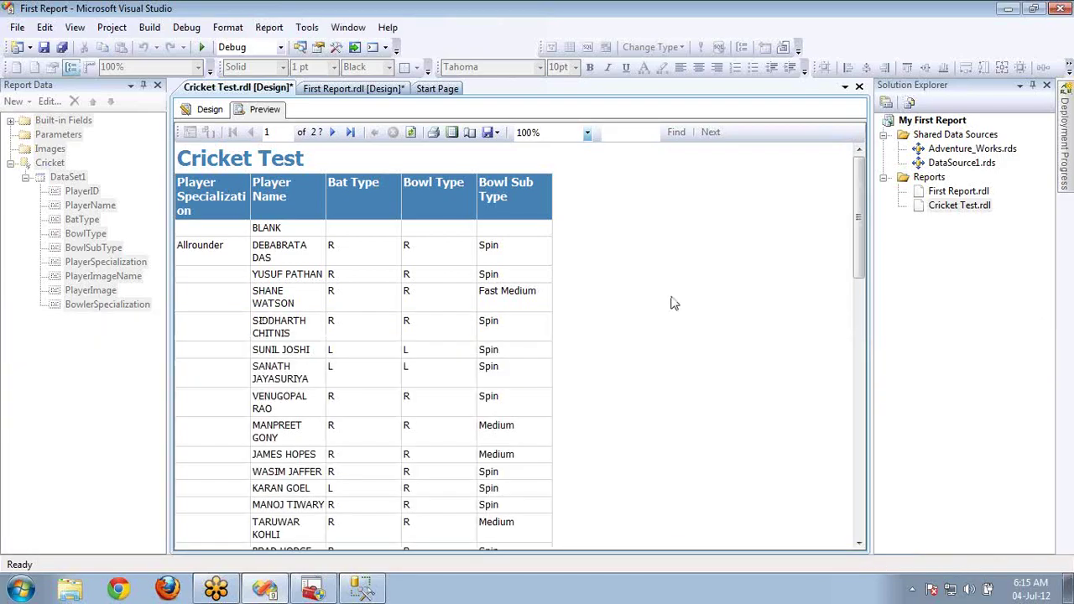
pyautogui.moveTo(865, 186); pyautogui.dragTo(831, 195)
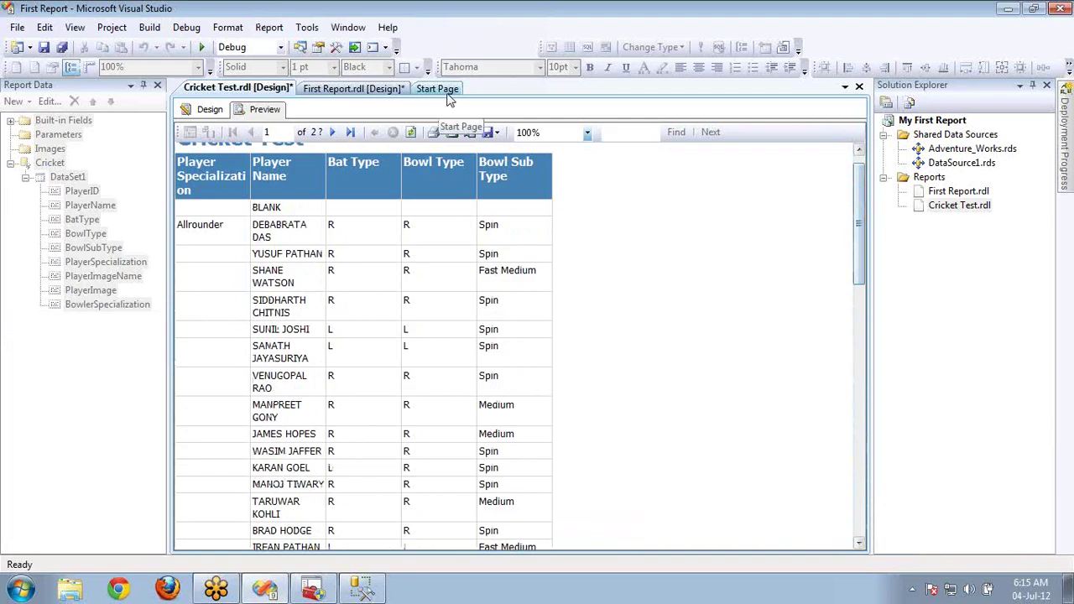
pyautogui.click(331, 133)
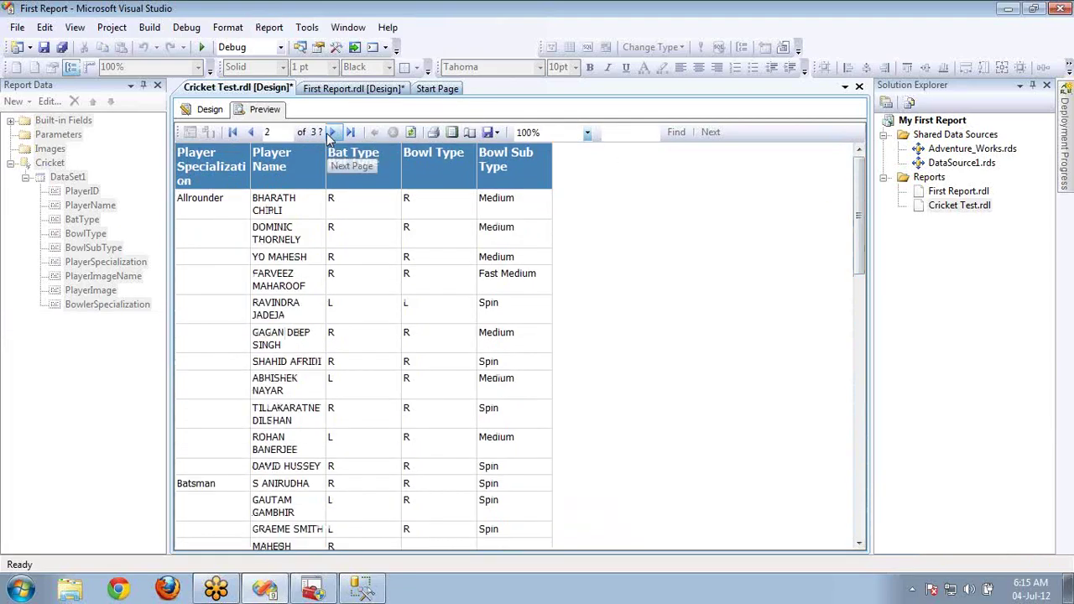
pyautogui.click(332, 134)
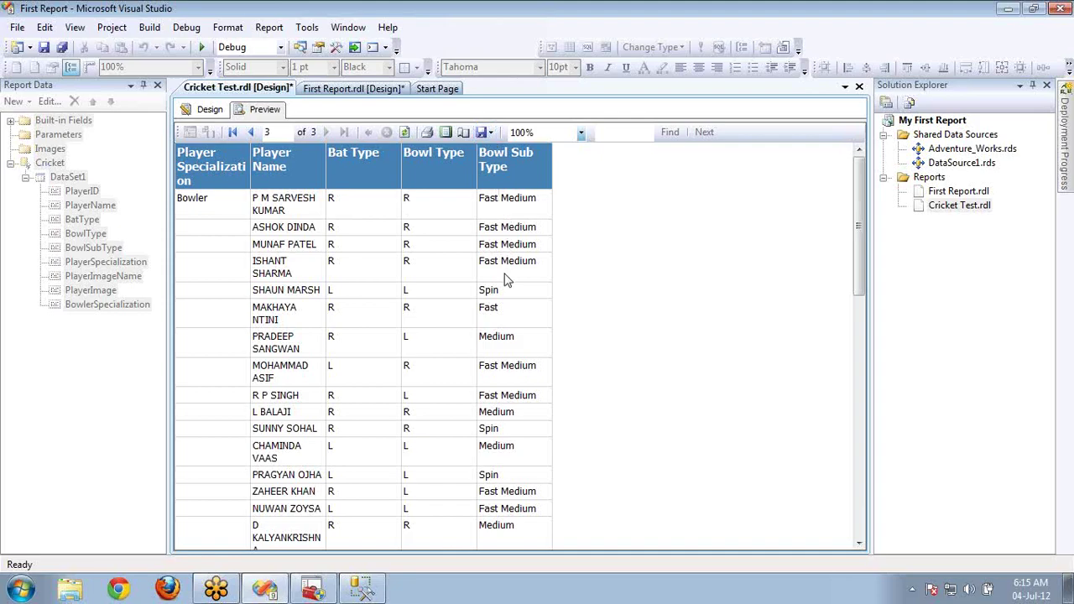
pyautogui.click(212, 110)
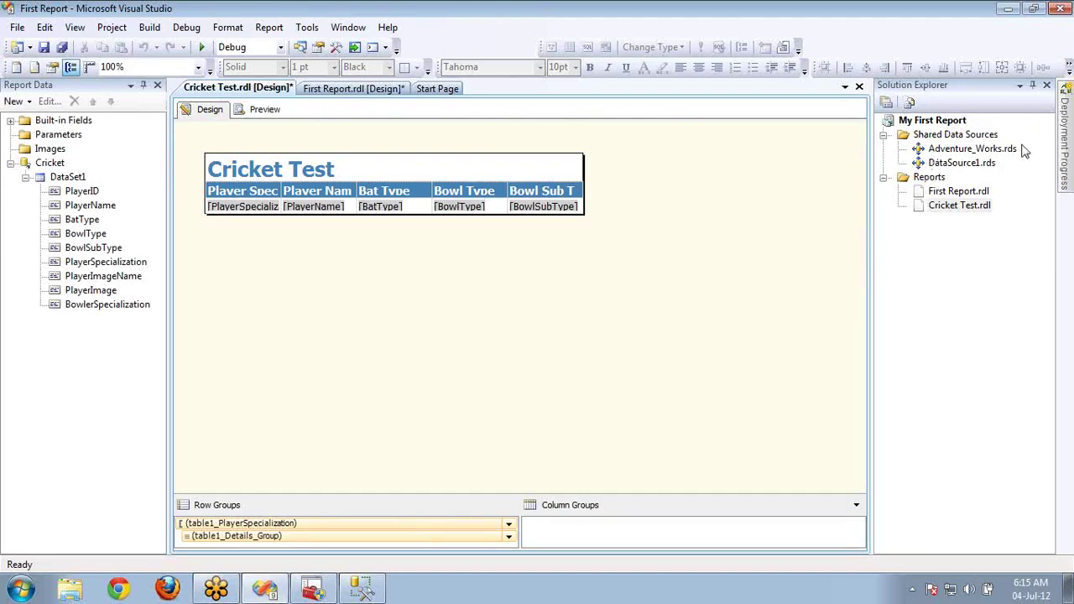
# Inspect the connection settings of the Cricket data source and close them unchanged
pyautogui.doubleClick(55, 164)
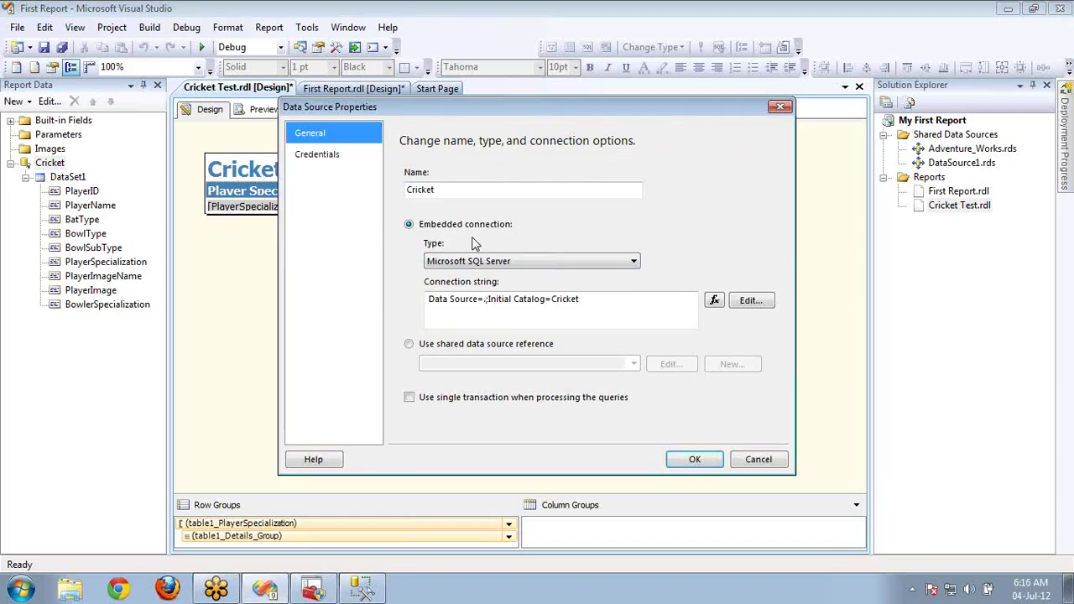
pyautogui.click(749, 462)
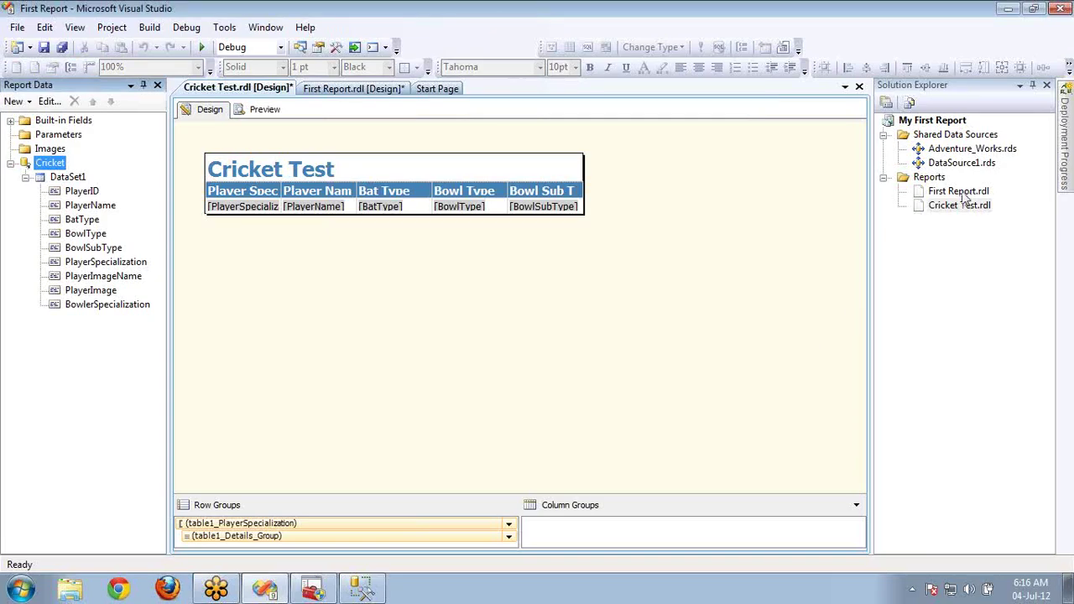
# Start a new report in the Reports folder based on the shared data source Adventure_Works
pyautogui.click(932, 178)
pyautogui.rightClick(935, 182)
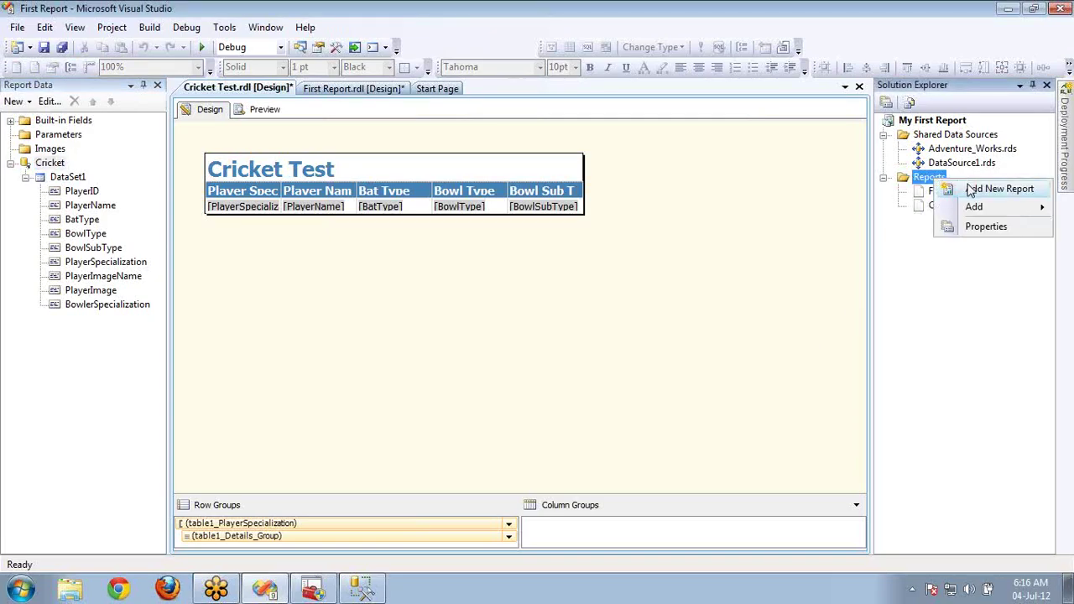
pyautogui.click(999, 189)
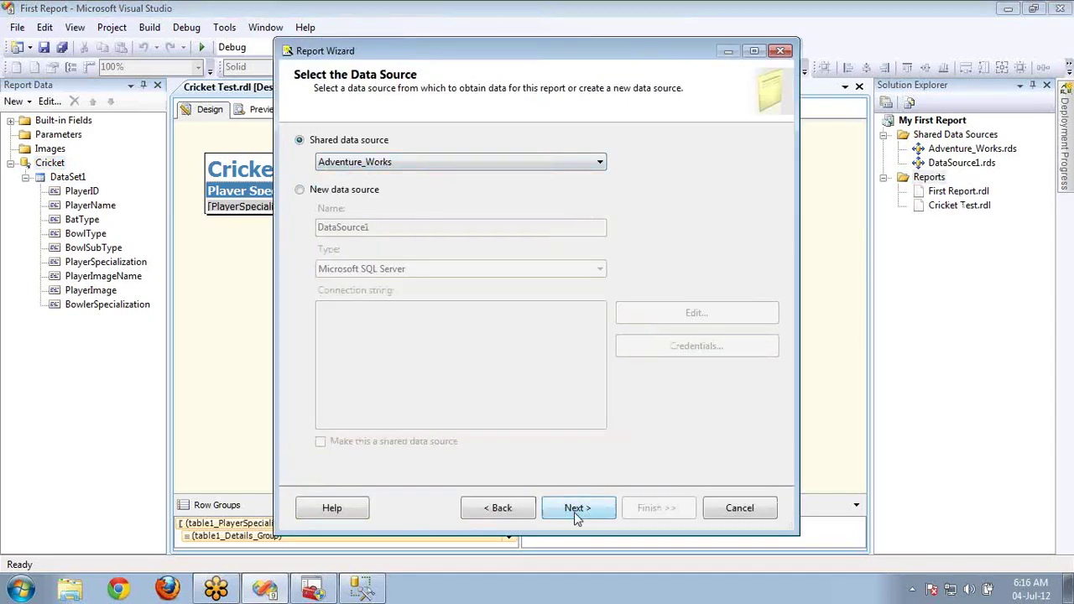
pyautogui.click(576, 509)
# Try to build the report query from the customers table without selecting any columns
pyautogui.click(400, 176)
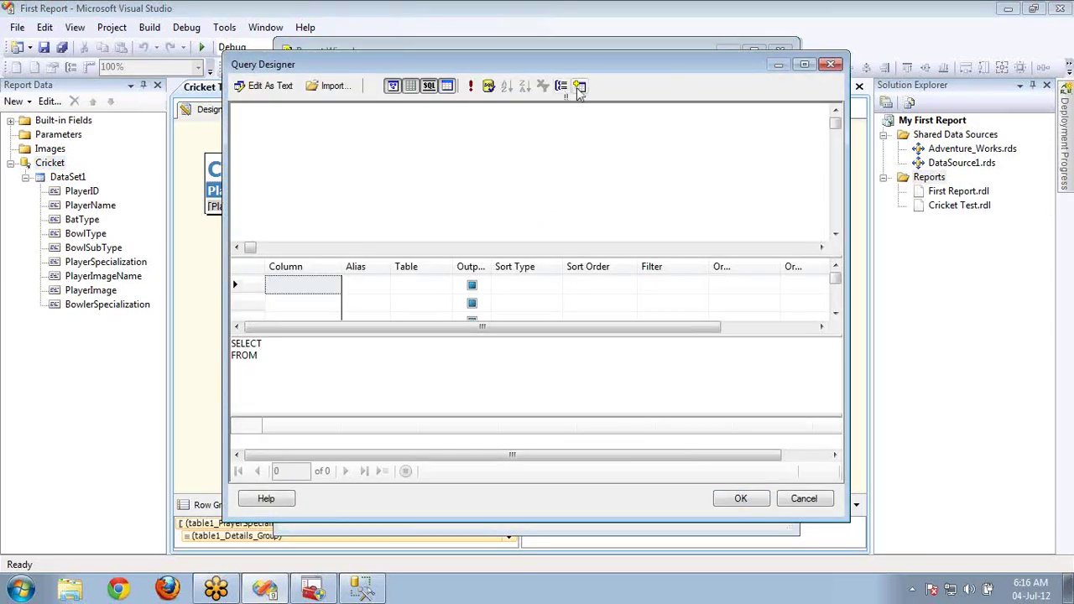
pyautogui.click(579, 88)
pyautogui.click(395, 215)
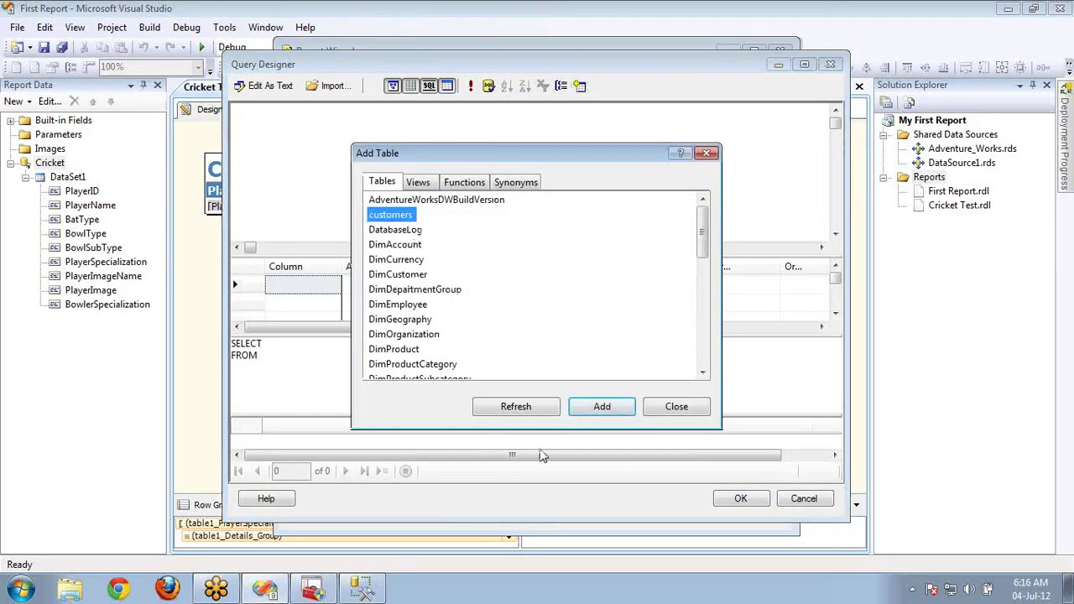
pyautogui.click(584, 409)
pyautogui.click(677, 407)
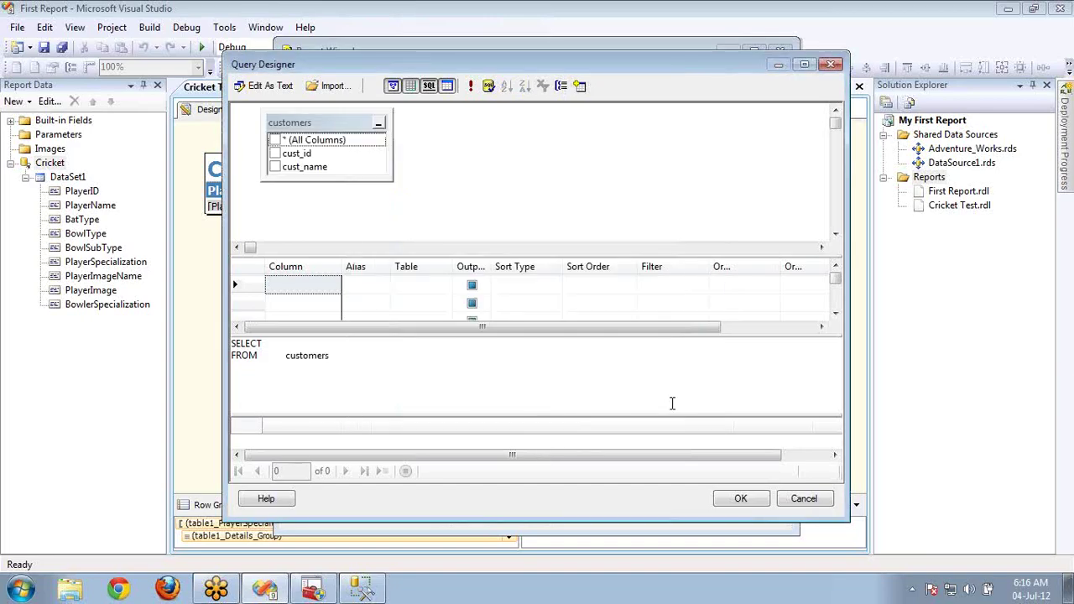
pyautogui.click(727, 503)
pyautogui.click(587, 508)
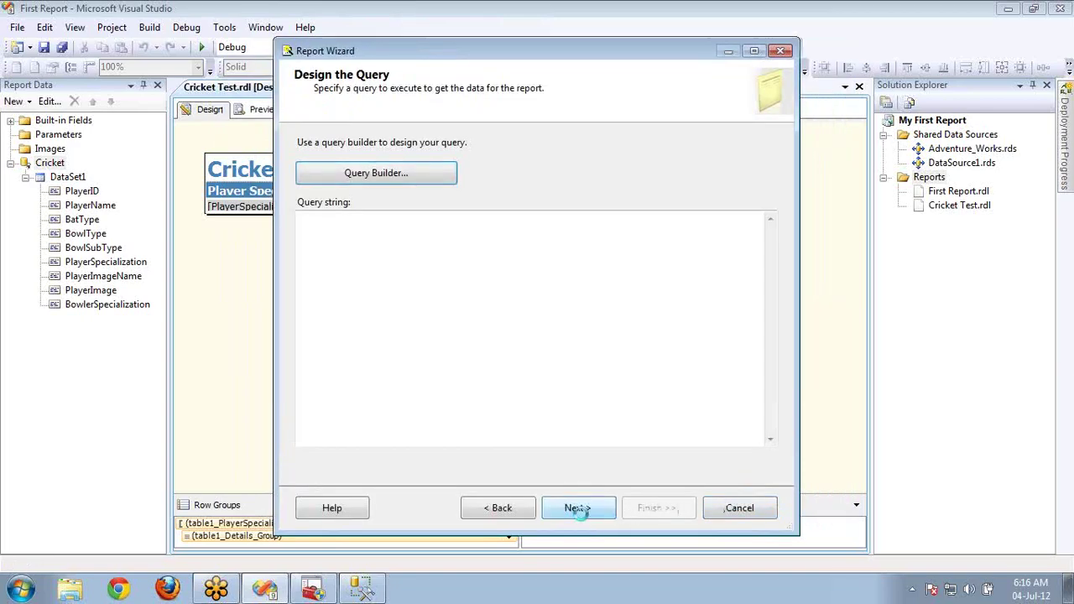
pyautogui.click(741, 325)
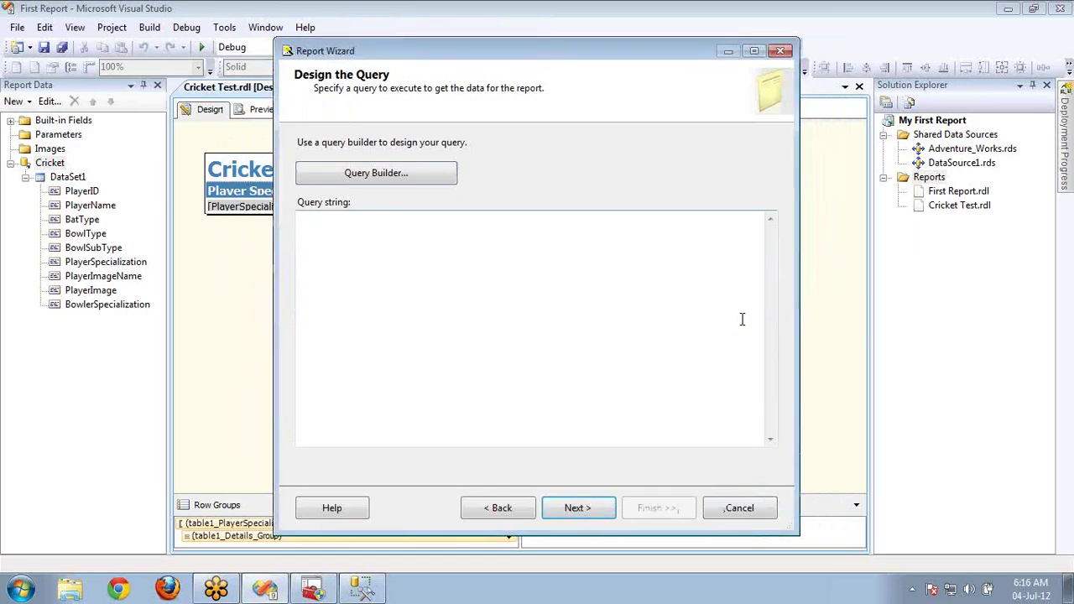
# Output all columns of the customers table in the query and continue as a tabular report to the table design
pyautogui.click(423, 180)
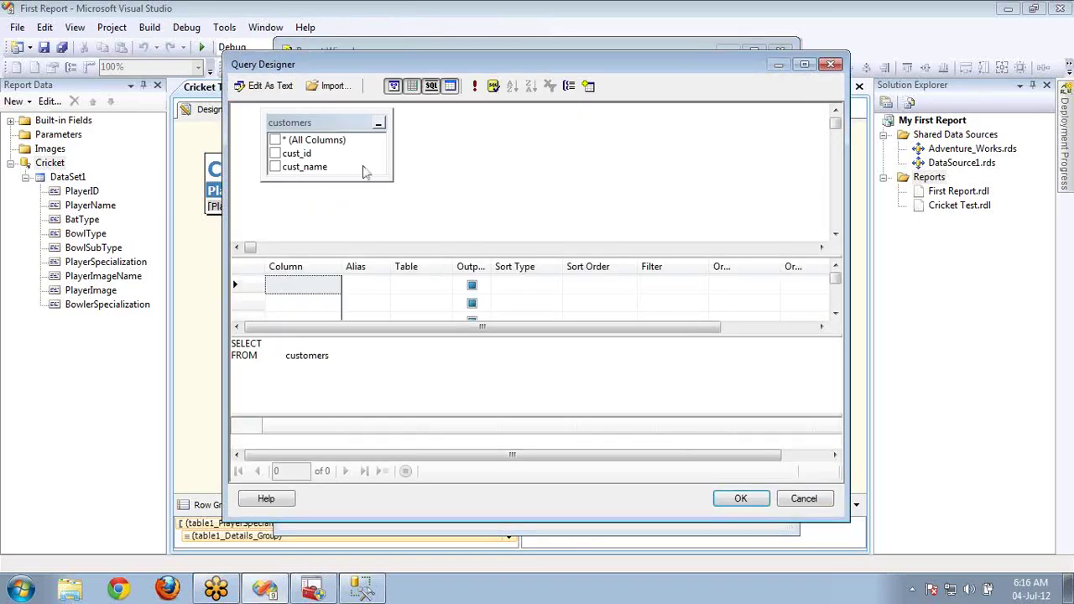
pyautogui.click(274, 140)
pyautogui.click(732, 497)
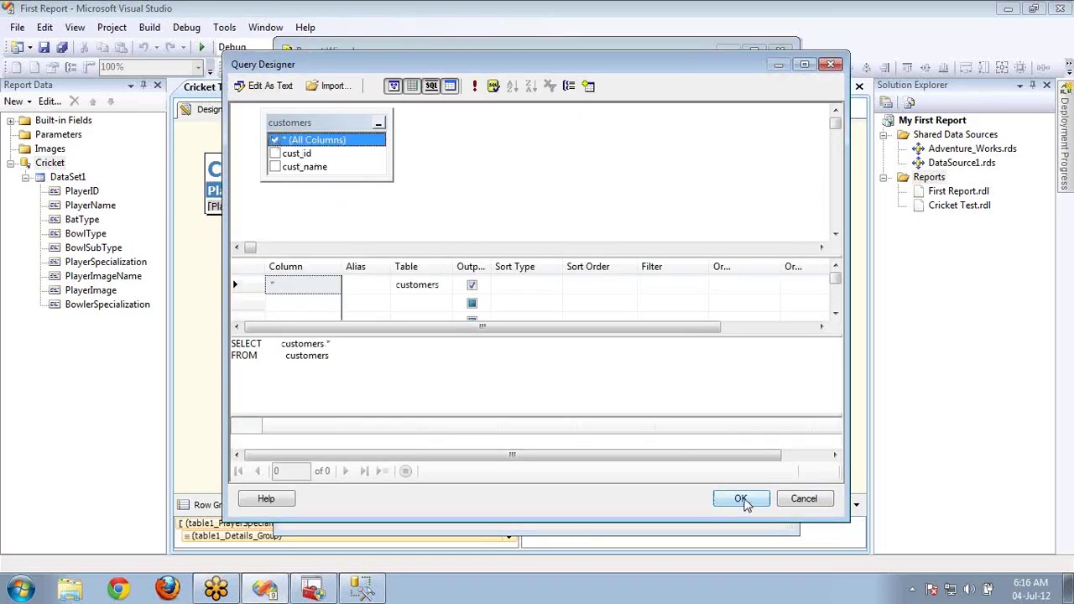
pyautogui.click(579, 508)
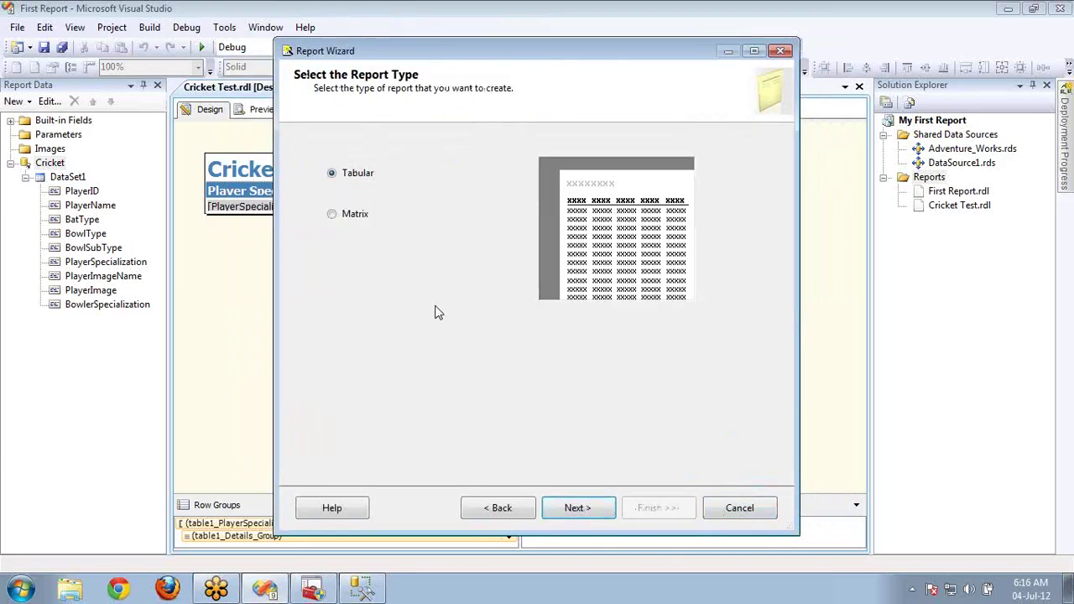
pyautogui.click(579, 508)
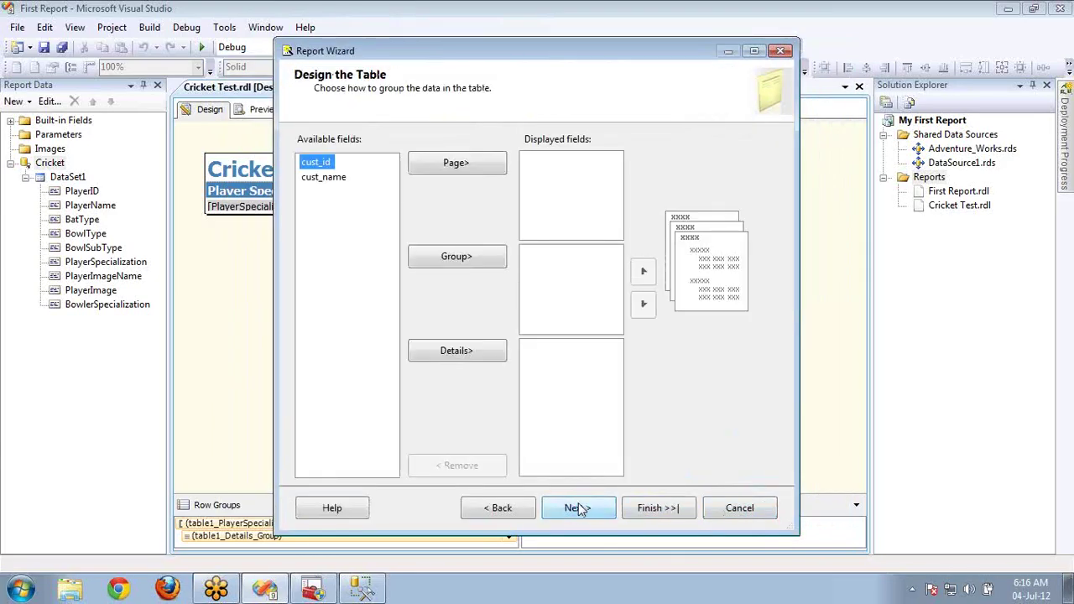
# Replace the customers table in the report query with DimCustomer and output all of its columns
pyautogui.click(527, 509)
pyautogui.click(526, 510)
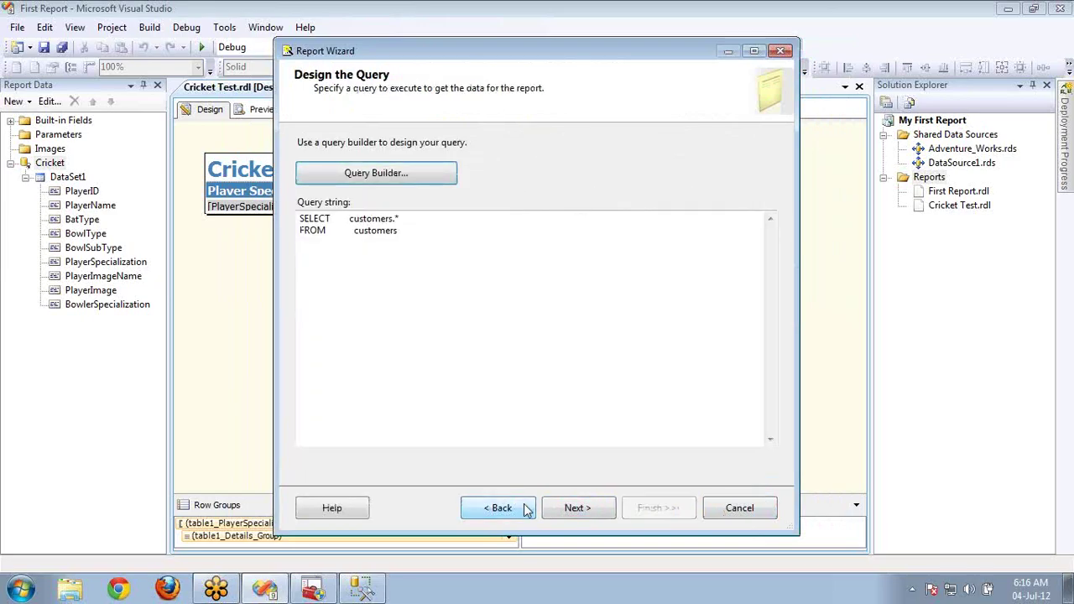
pyautogui.click(377, 176)
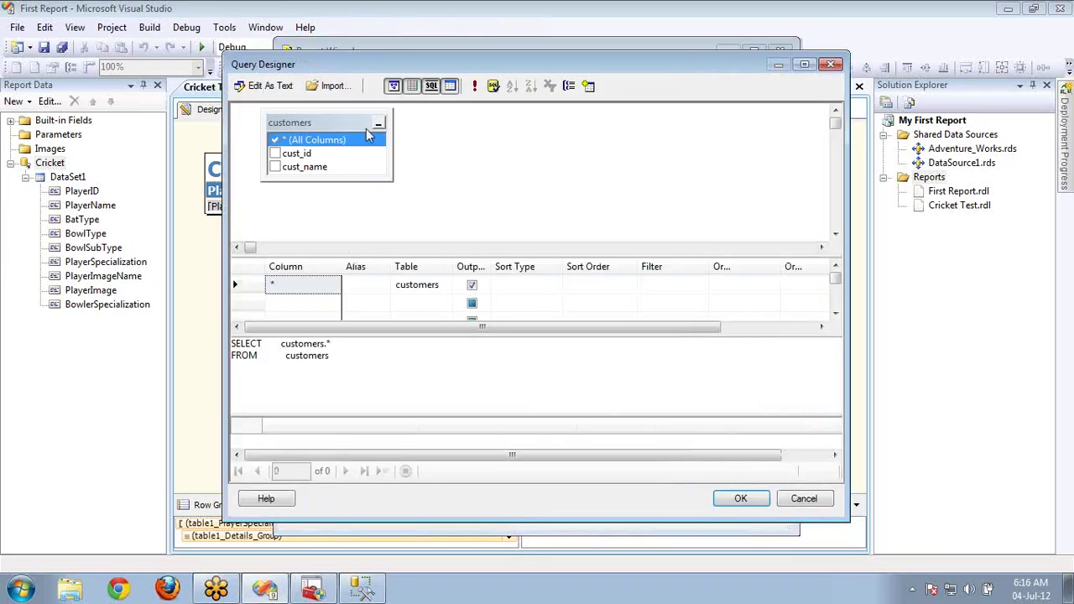
pyautogui.click(348, 125)
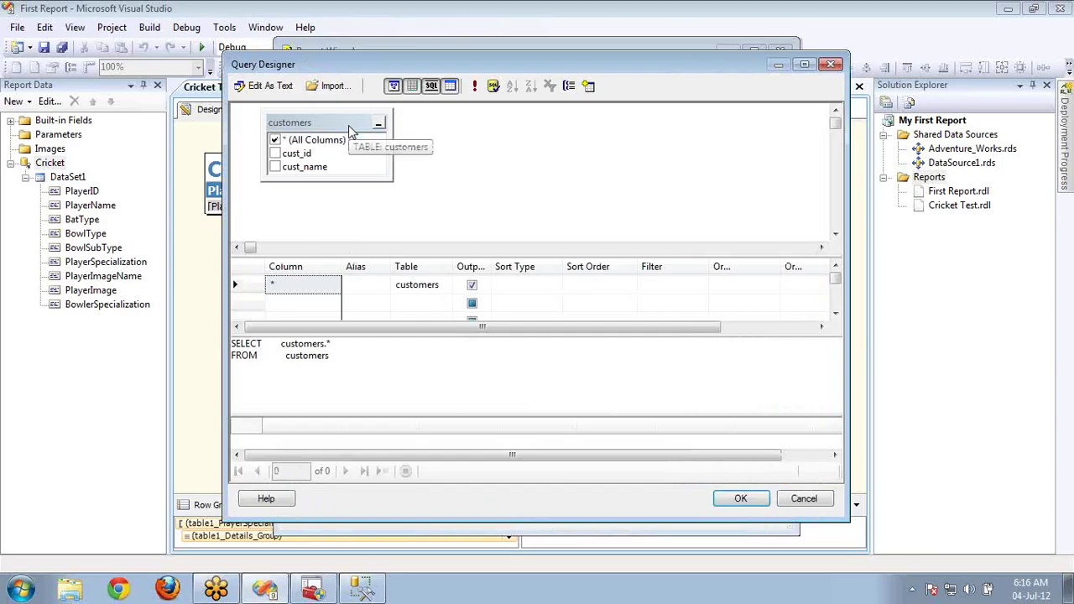
pyautogui.rightClick(350, 128)
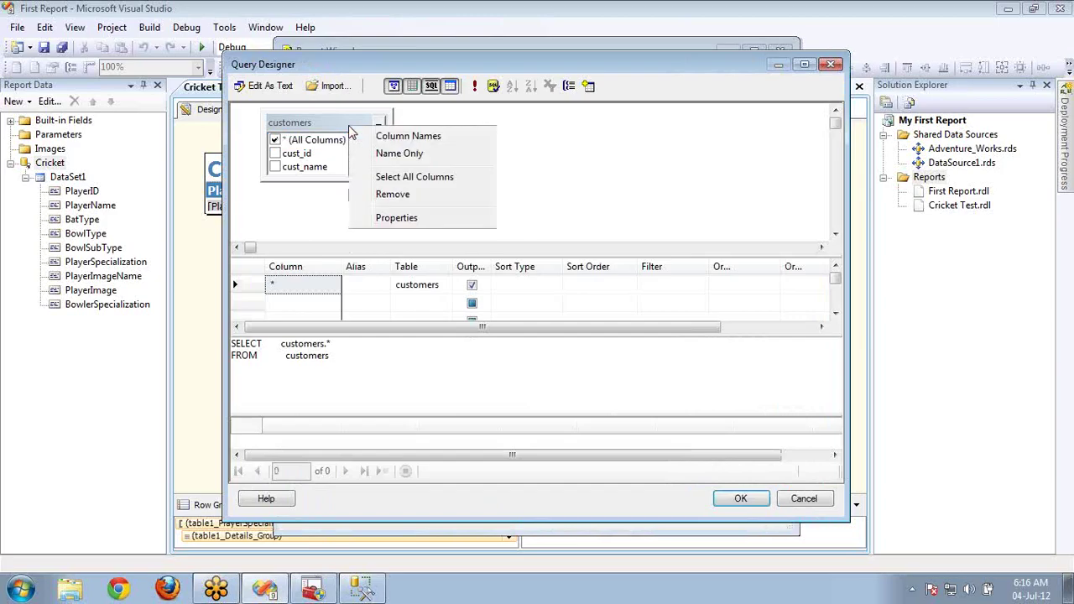
pyautogui.click(394, 197)
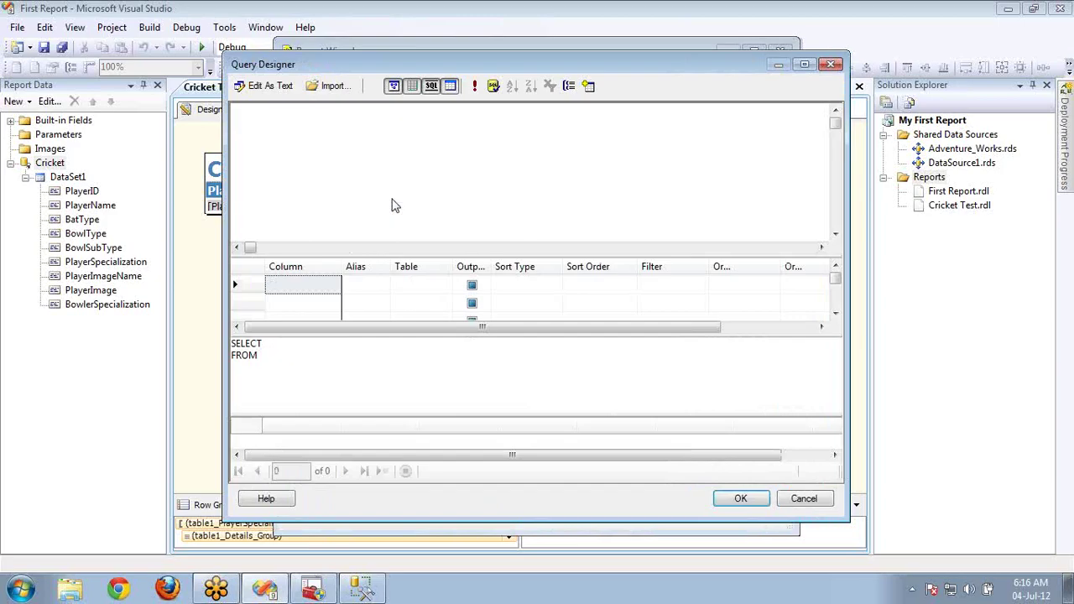
pyautogui.click(589, 85)
pyautogui.click(401, 276)
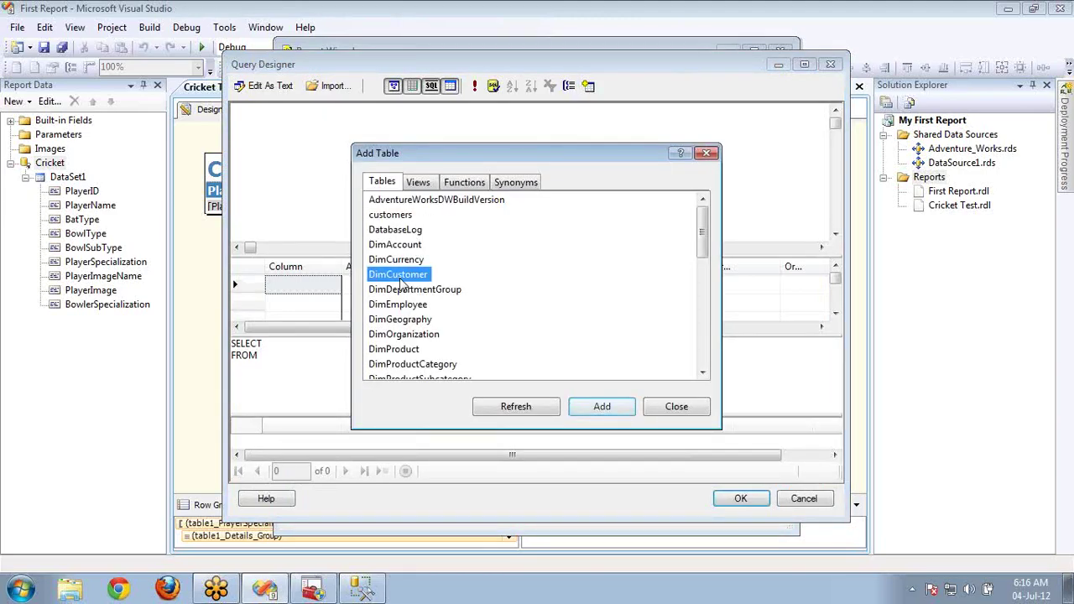
pyautogui.click(598, 412)
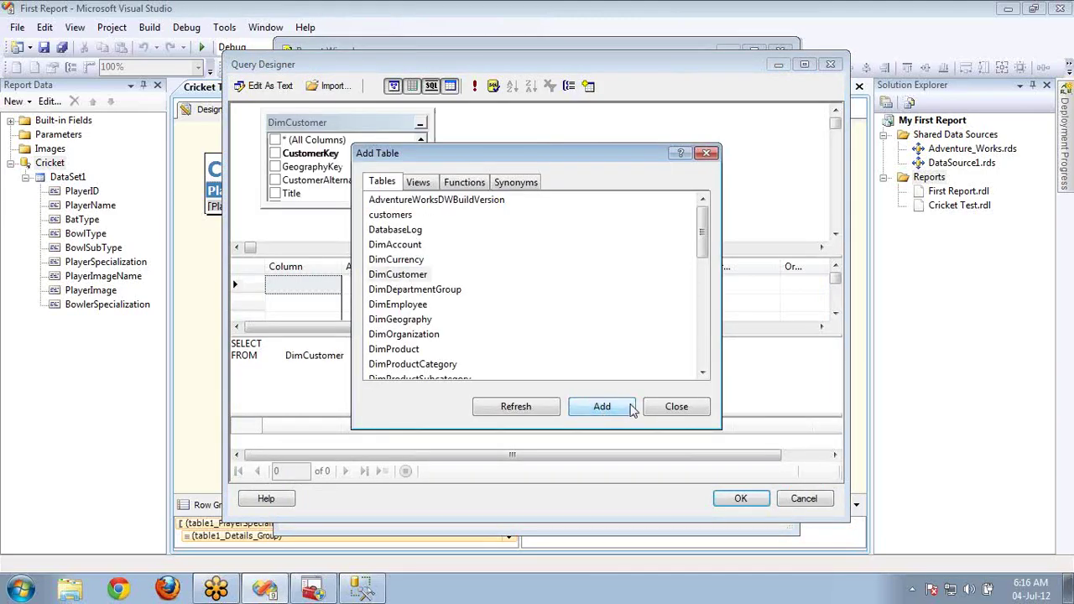
pyautogui.click(679, 406)
pyautogui.click(277, 140)
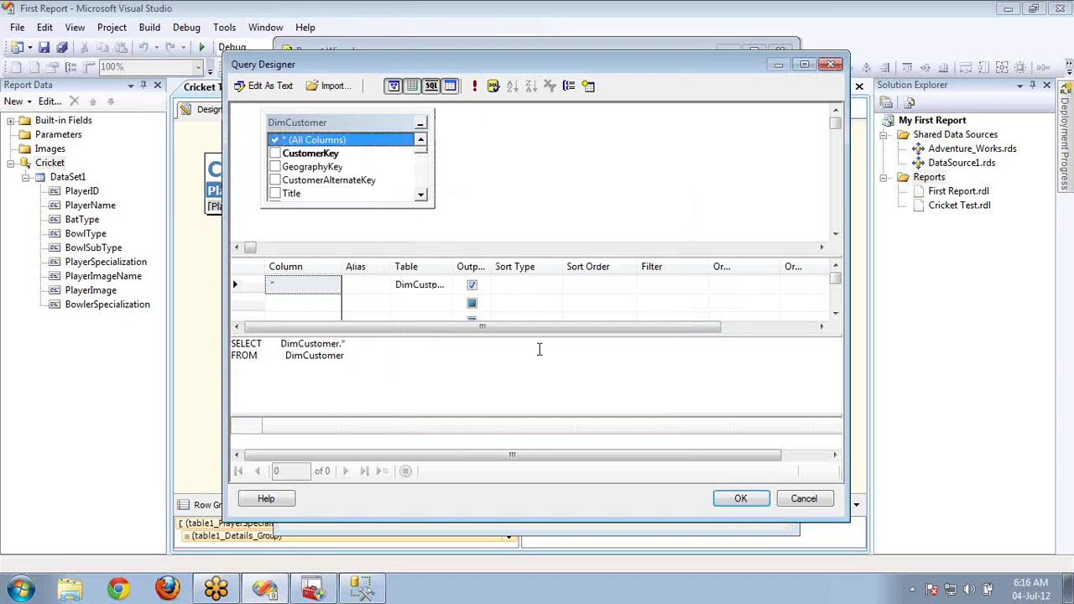
pyautogui.click(741, 498)
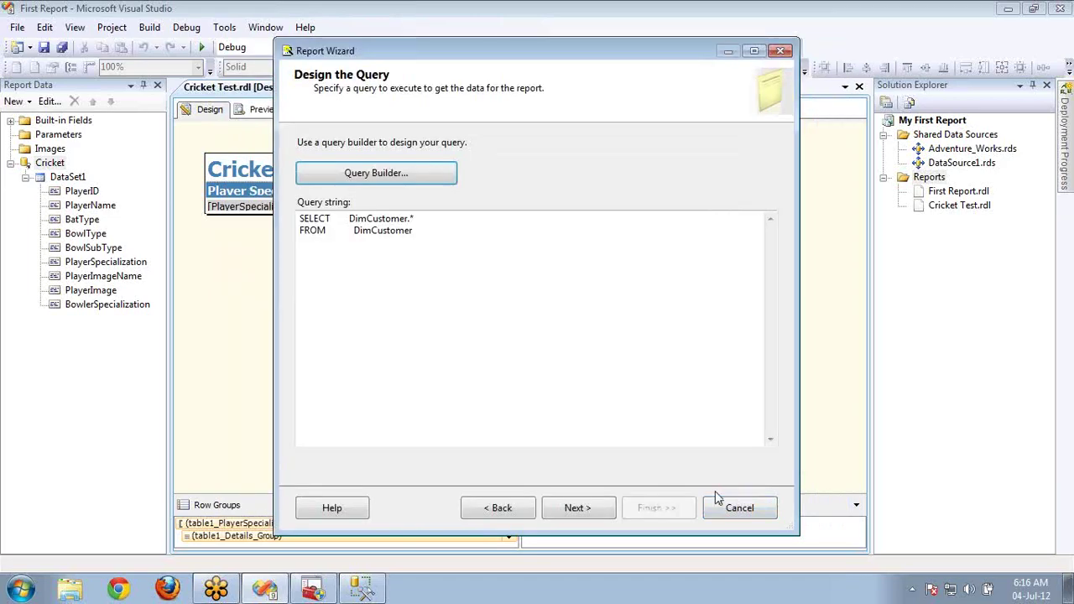
# Keep the tabular report type and use FirstName, MiddleName and LastName as the table's detail fields
pyautogui.click(601, 509)
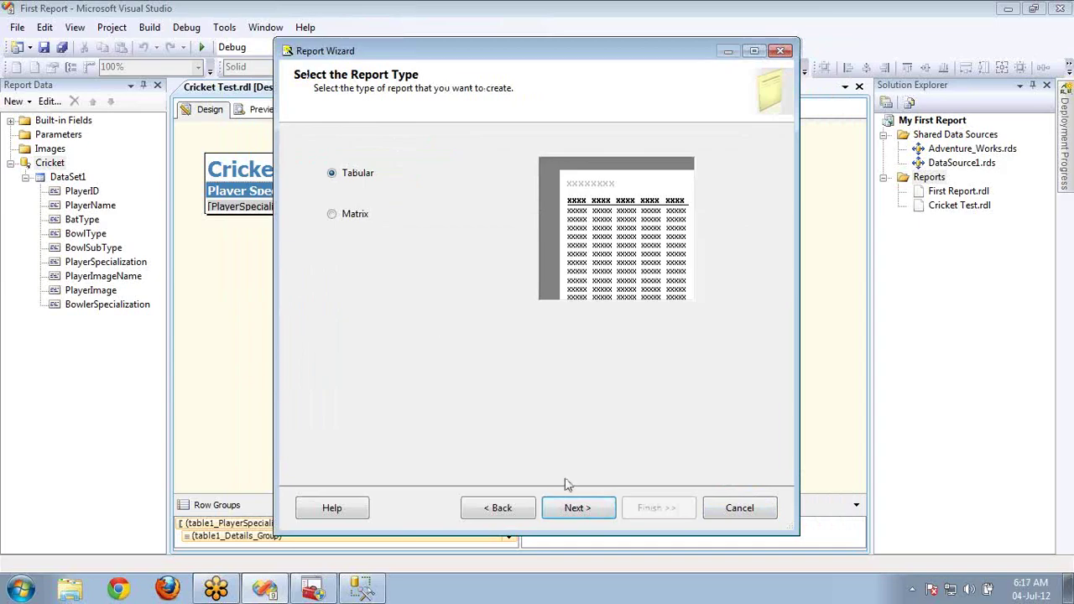
pyautogui.click(578, 508)
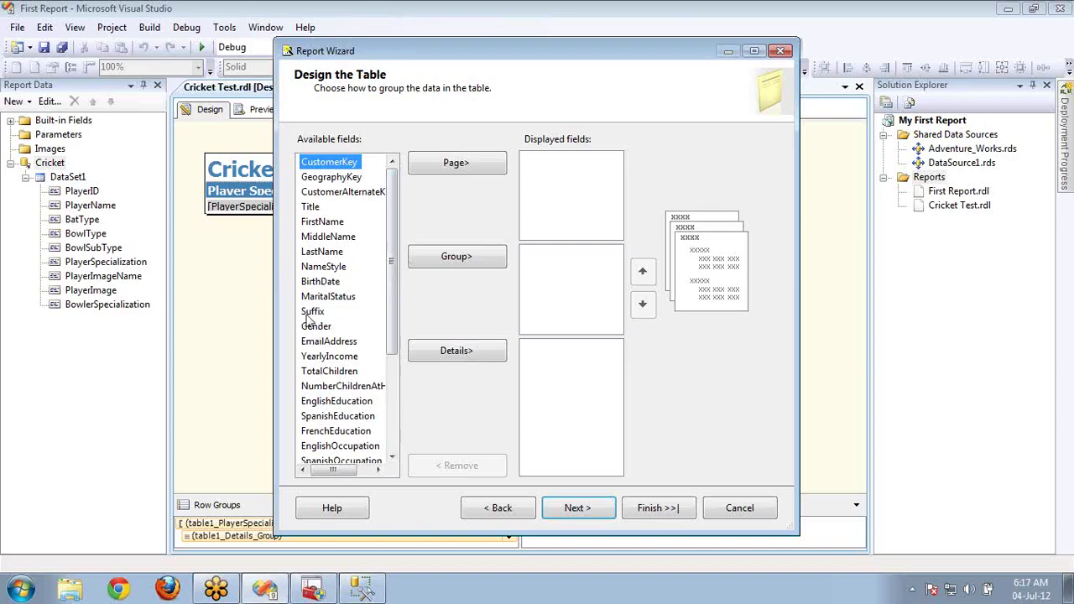
pyautogui.click(326, 223)
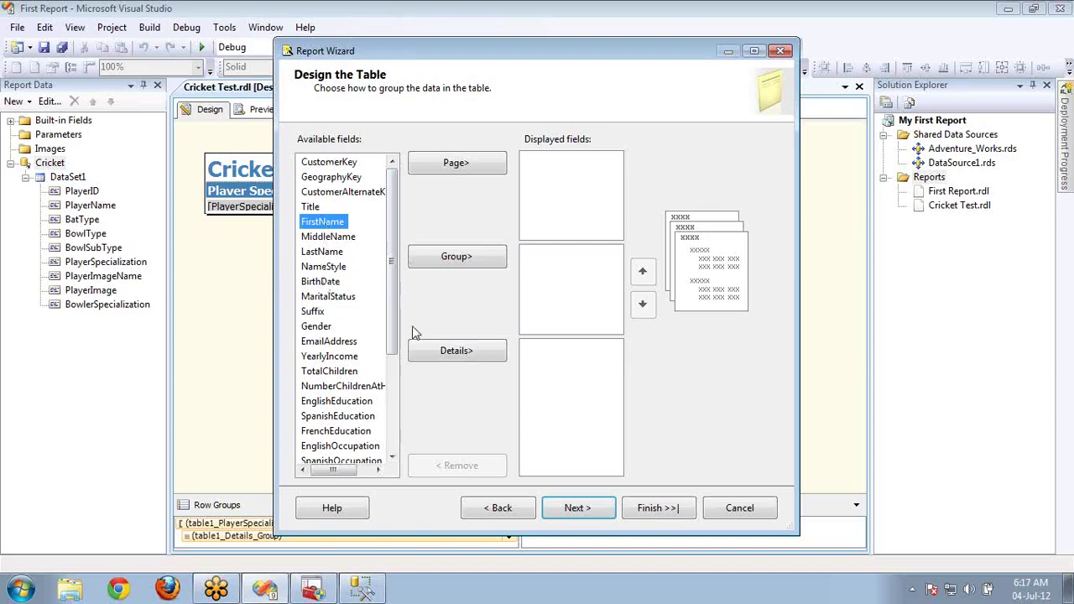
pyautogui.click(423, 353)
pyautogui.click(423, 352)
pyautogui.click(423, 353)
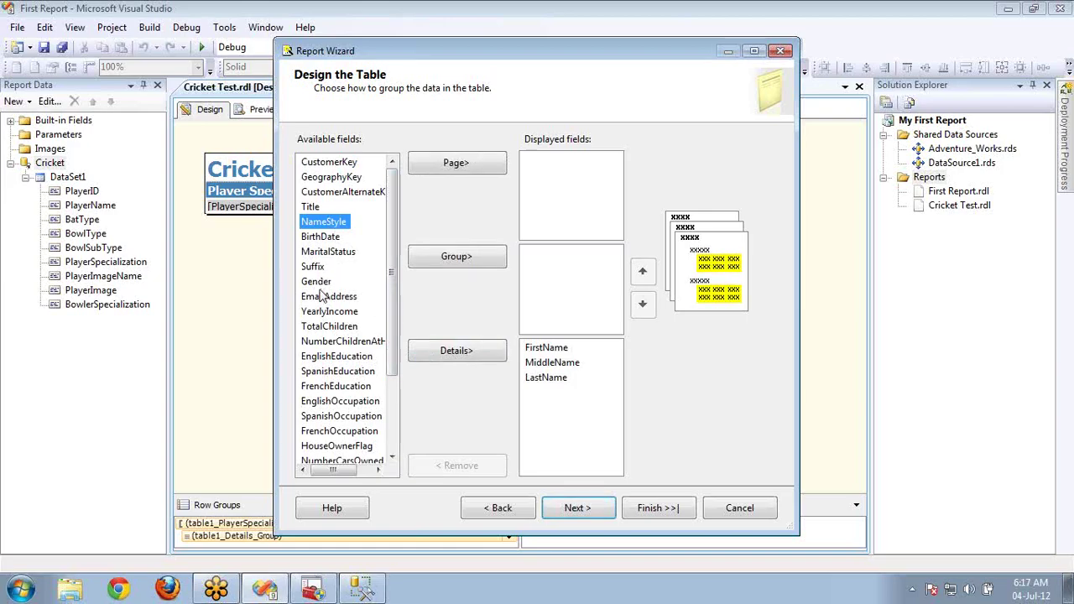
# Group the table data by Gender
pyautogui.click(318, 282)
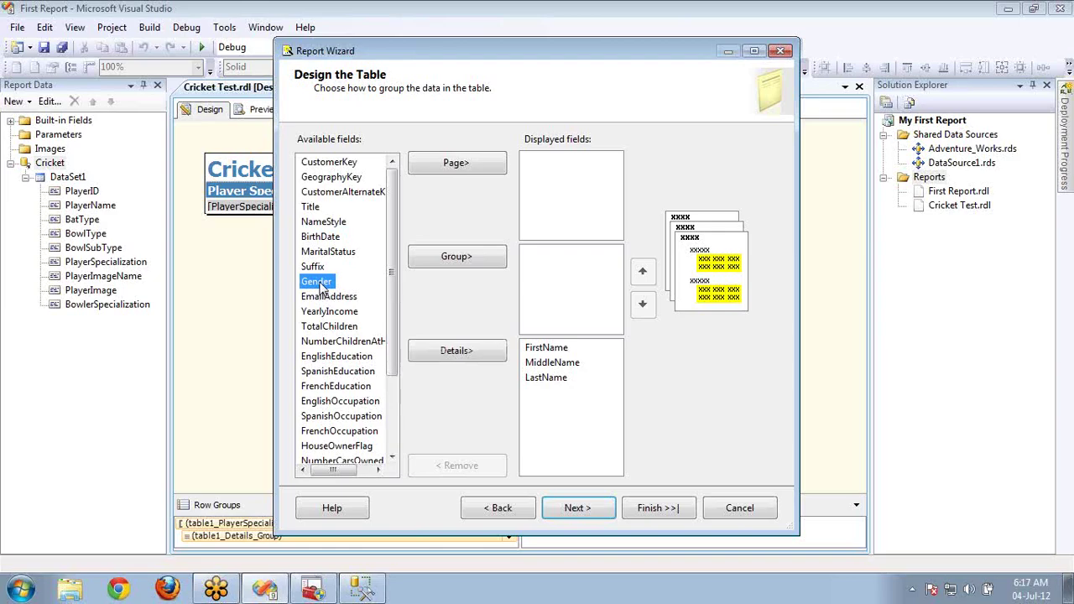
pyautogui.click(445, 262)
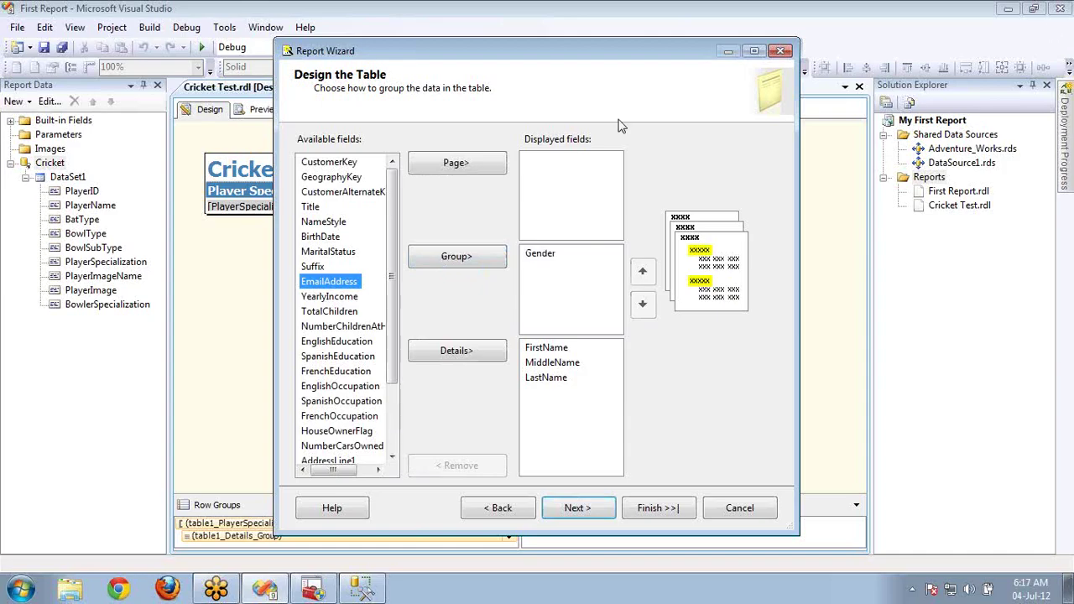
pyautogui.click(1064, 44)
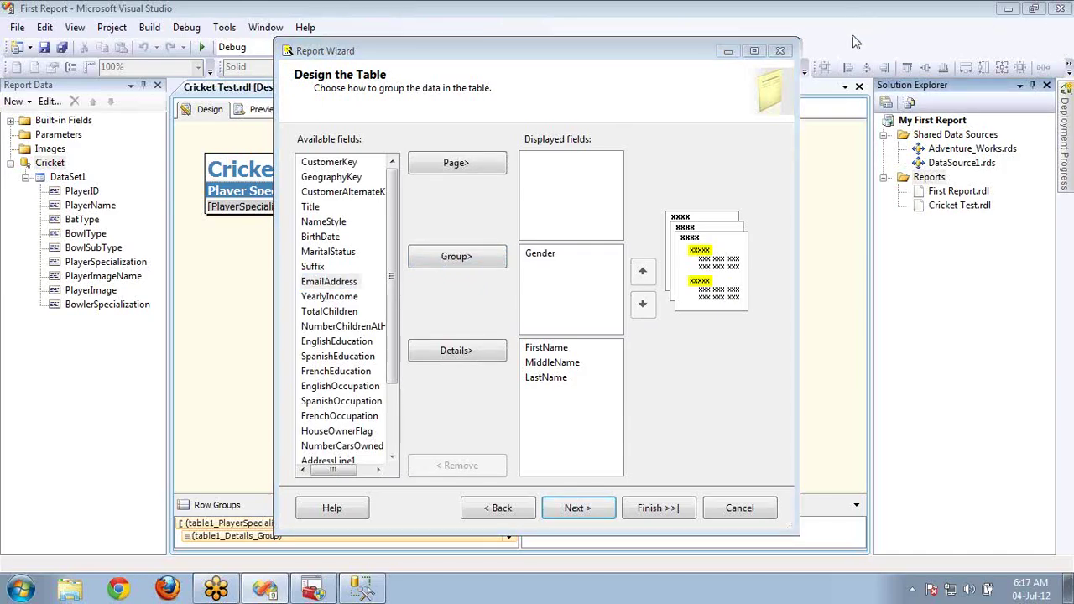
# Try TotalChildren as the page field and remove it from the displayed fields again
pyautogui.moveTo(389, 286); pyautogui.dragTo(390, 314)
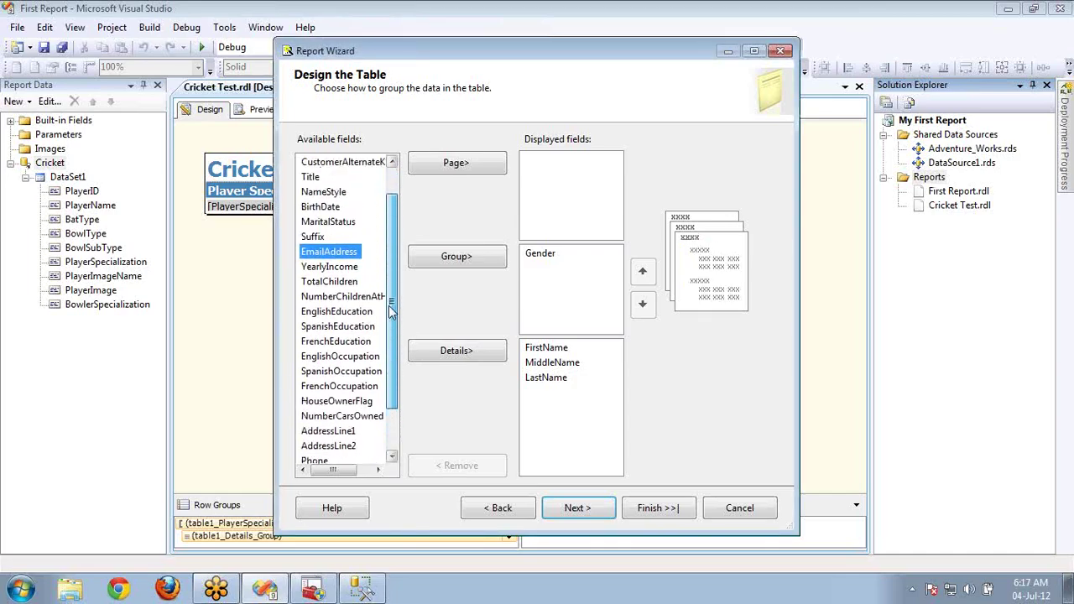
pyautogui.click(332, 284)
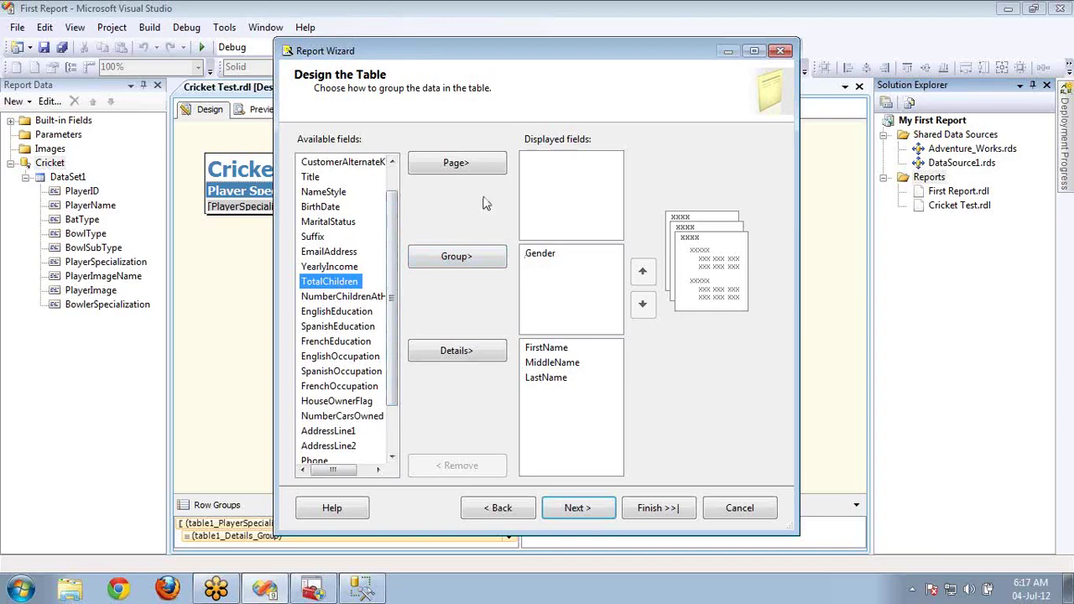
pyautogui.click(467, 164)
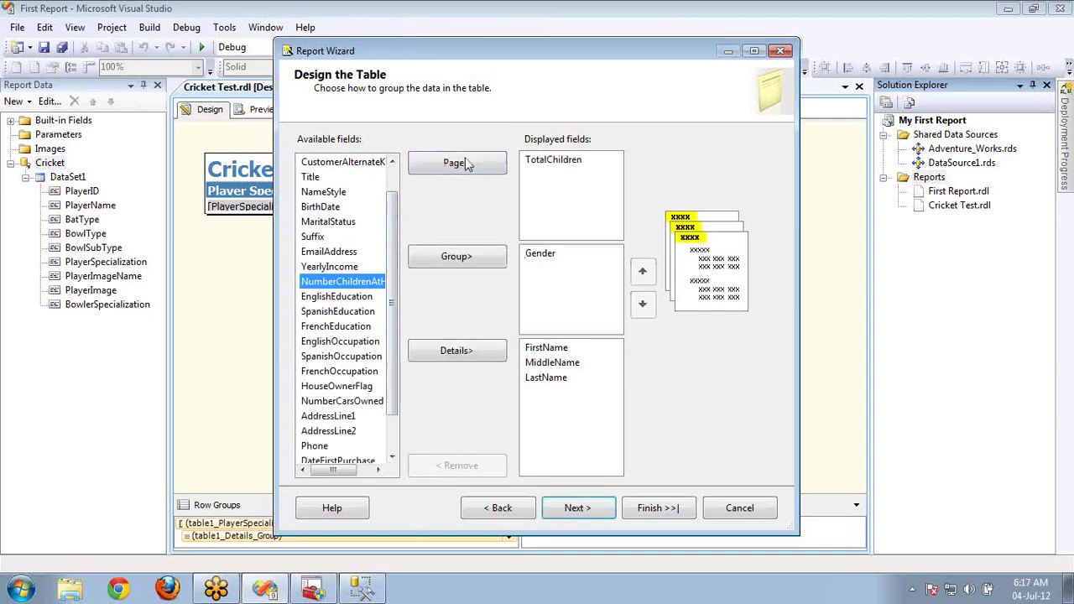
pyautogui.click(537, 167)
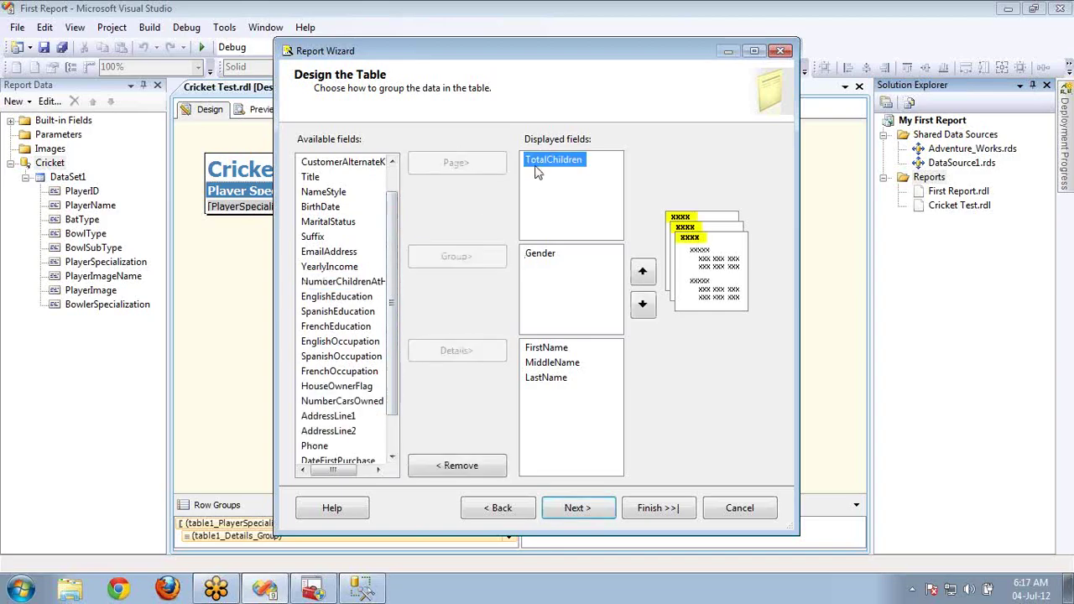
pyautogui.click(469, 475)
# Use Title as the page field and proceed to the table layout choice
pyautogui.click(318, 179)
pyautogui.click(445, 168)
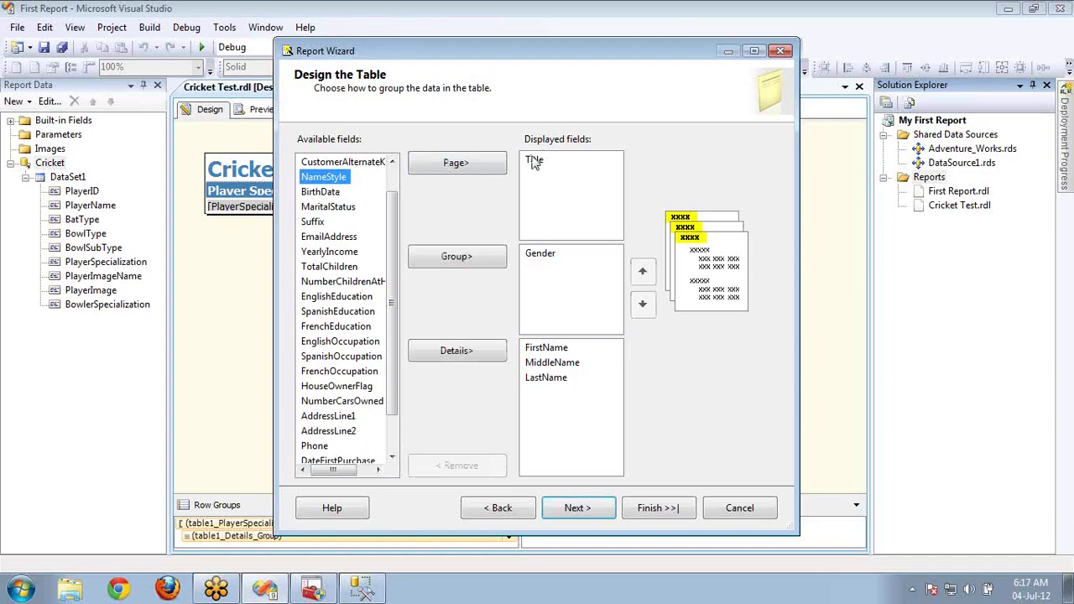
pyautogui.click(577, 507)
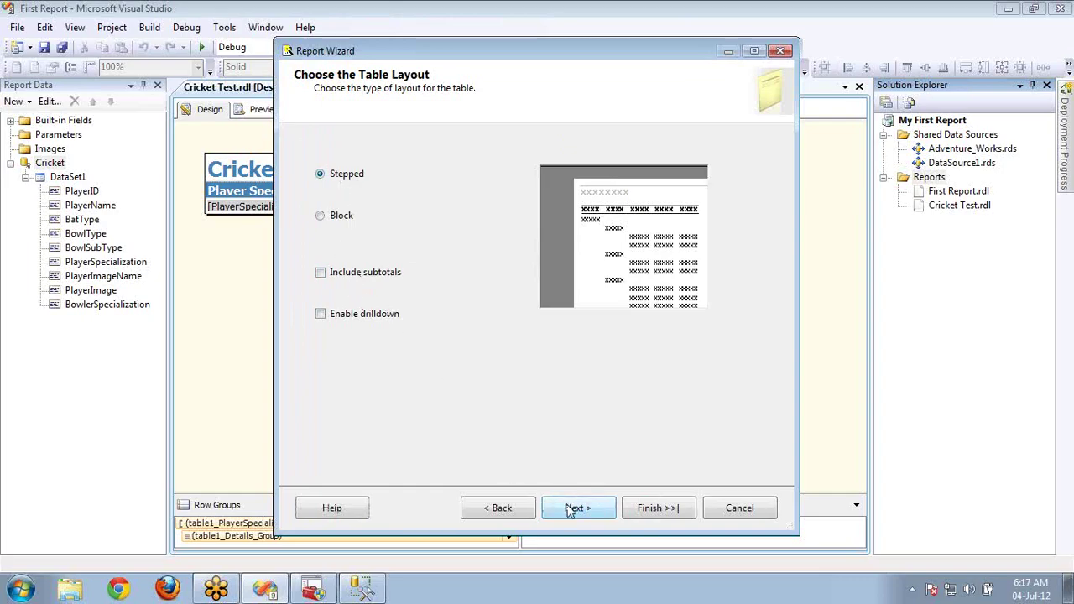
# Keep the stepped table layout and turn on drilldown and subtotals for it
pyautogui.click(346, 318)
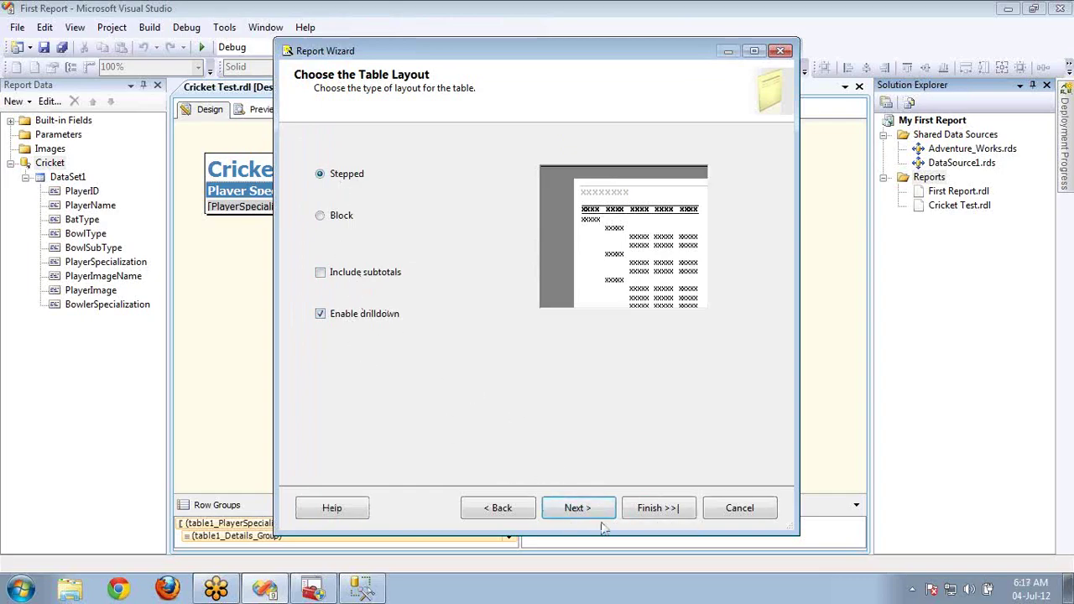
pyautogui.click(351, 274)
pyautogui.click(579, 510)
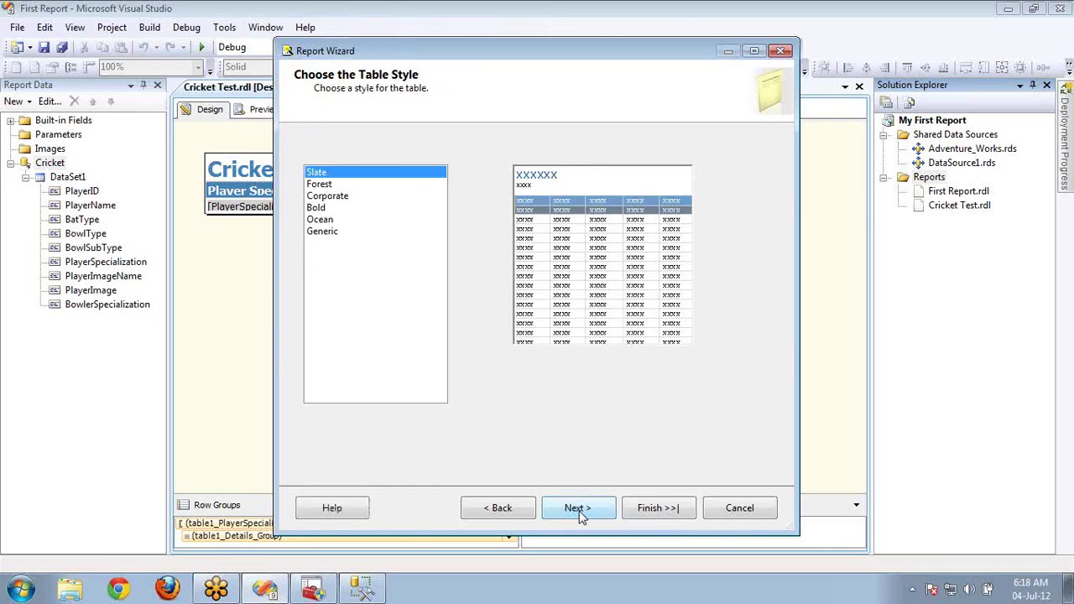
# Compare the Generic, Ocean, Bold and Corporate table styles and choose the Forest style
pyautogui.click(324, 232)
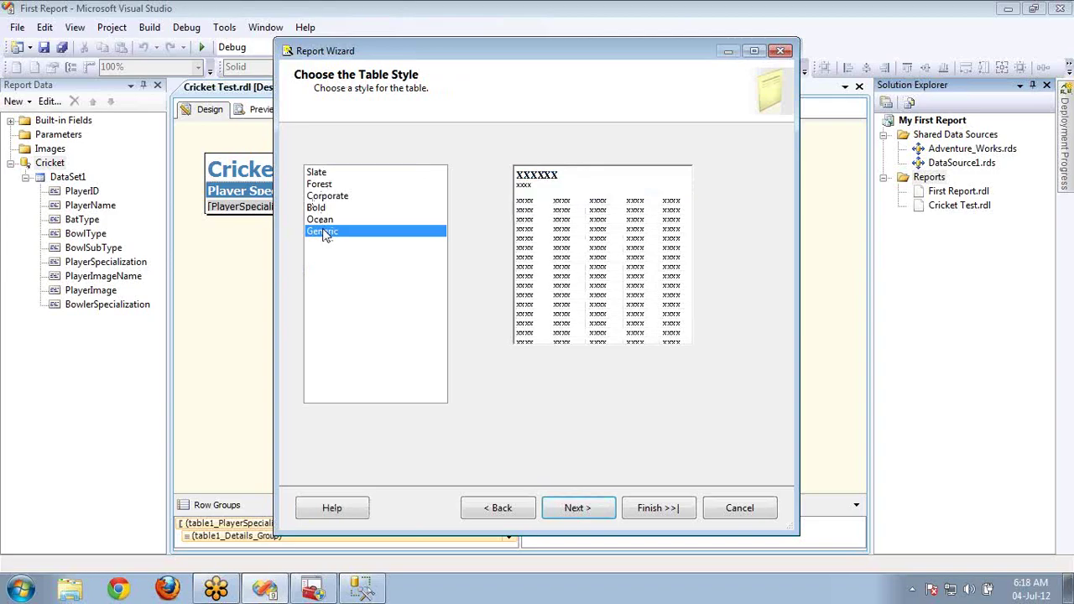
pyautogui.click(320, 220)
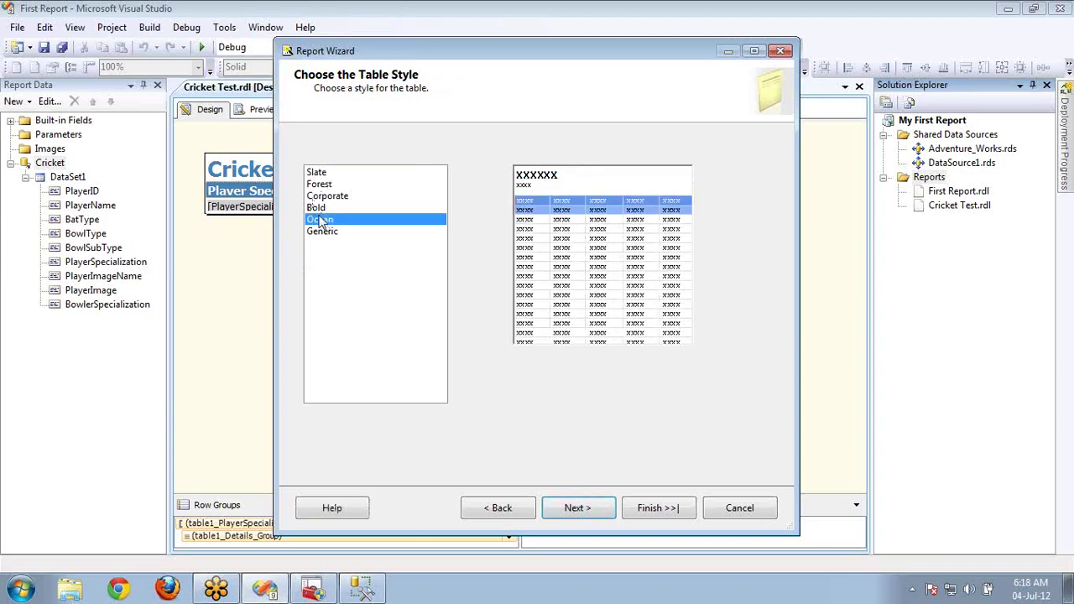
pyautogui.click(318, 209)
pyautogui.click(318, 198)
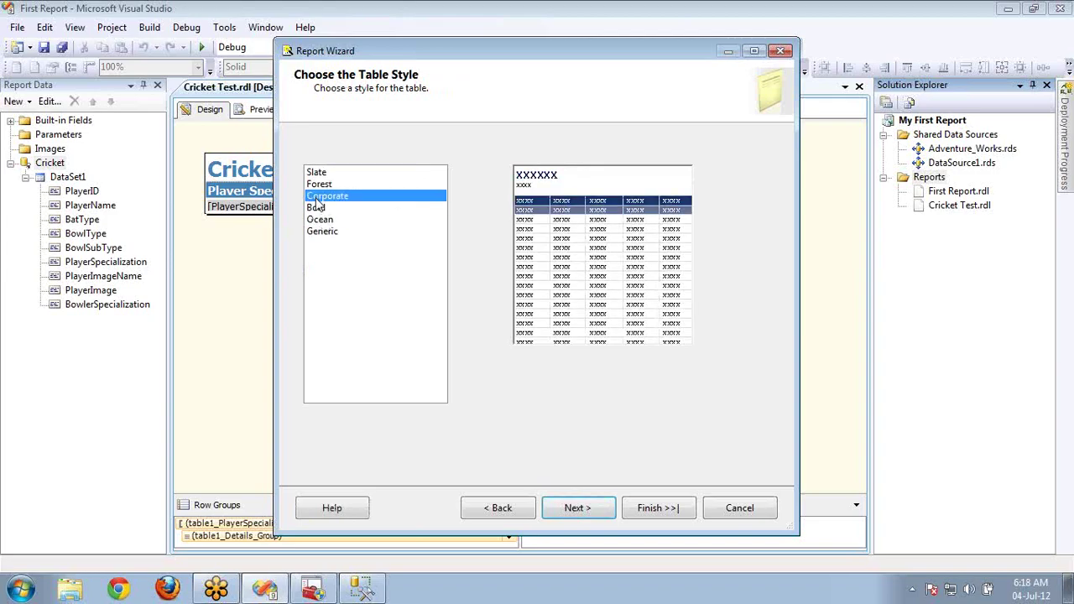
pyautogui.click(319, 185)
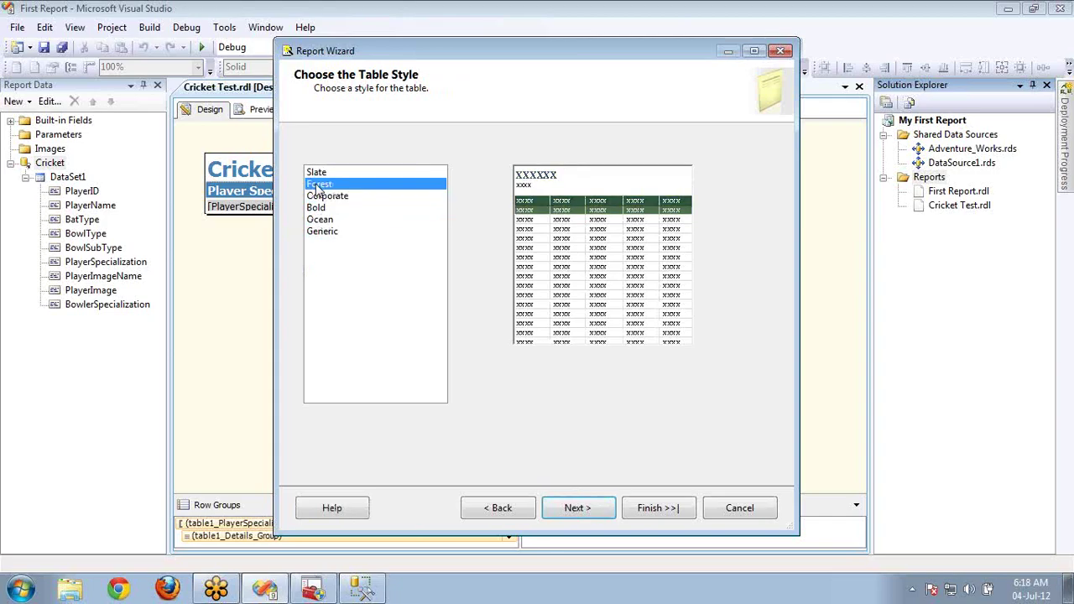
pyautogui.click(576, 509)
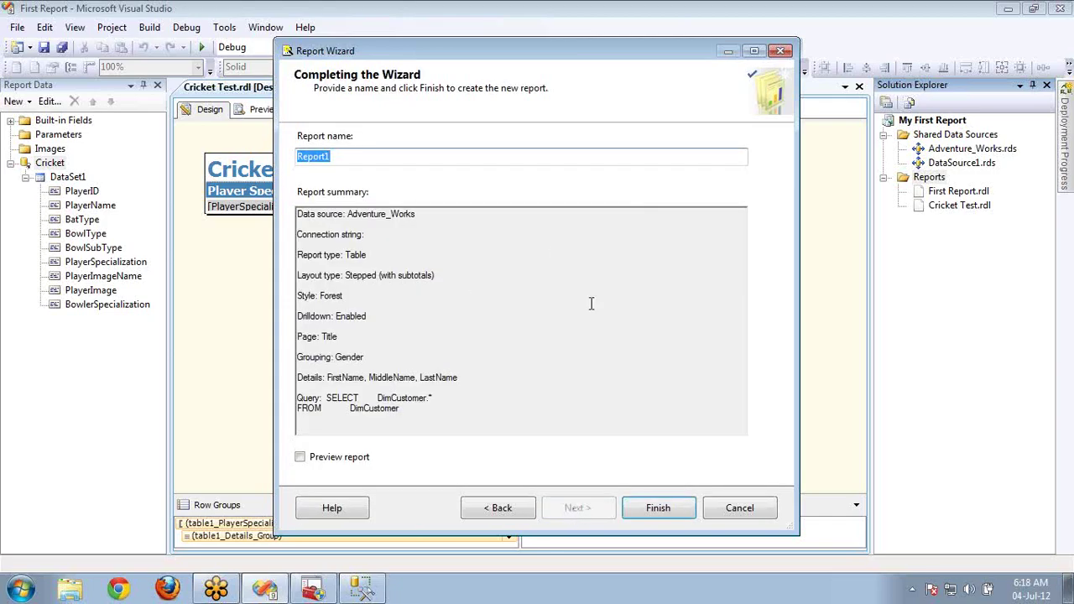
# Name the report "Report With DD" and finish the wizard
pyautogui.write('Report With DD')
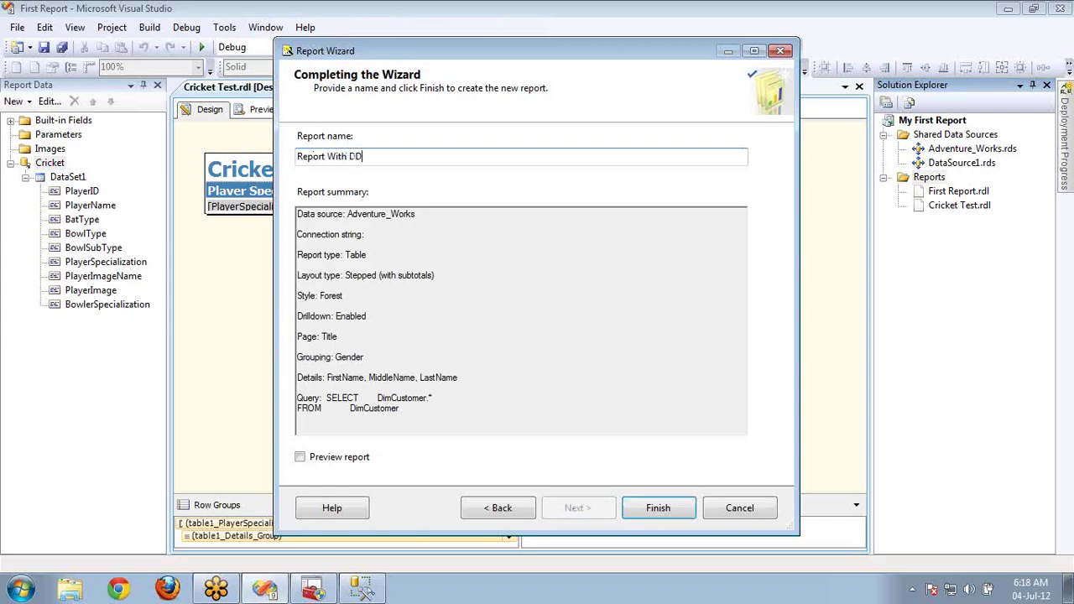
pyautogui.click(658, 507)
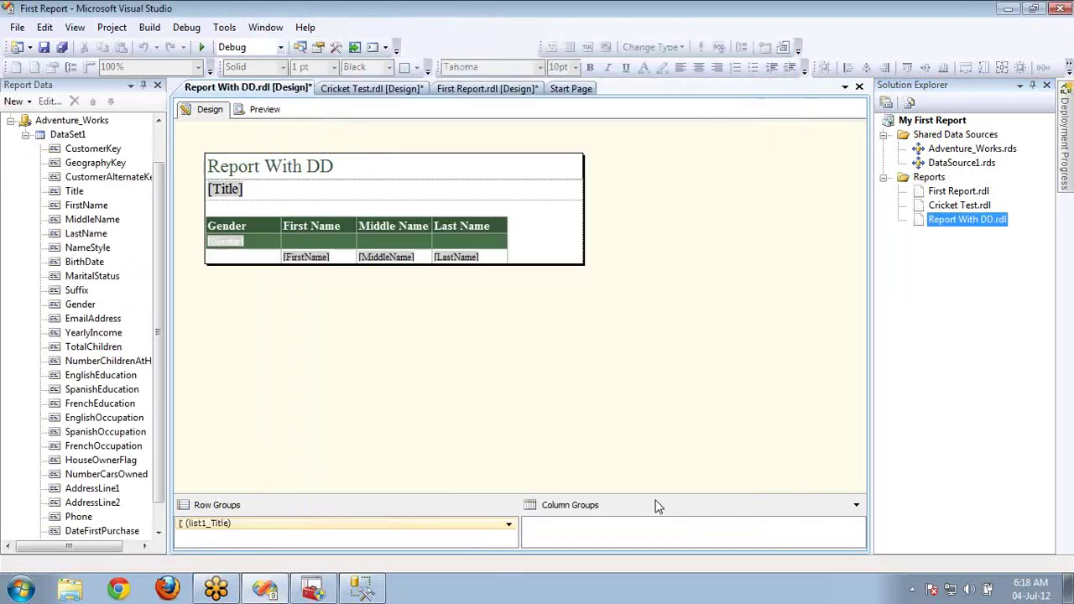
# Widen the First Name, Middle Name and Last Name columns of the report table
pyautogui.click(237, 193)
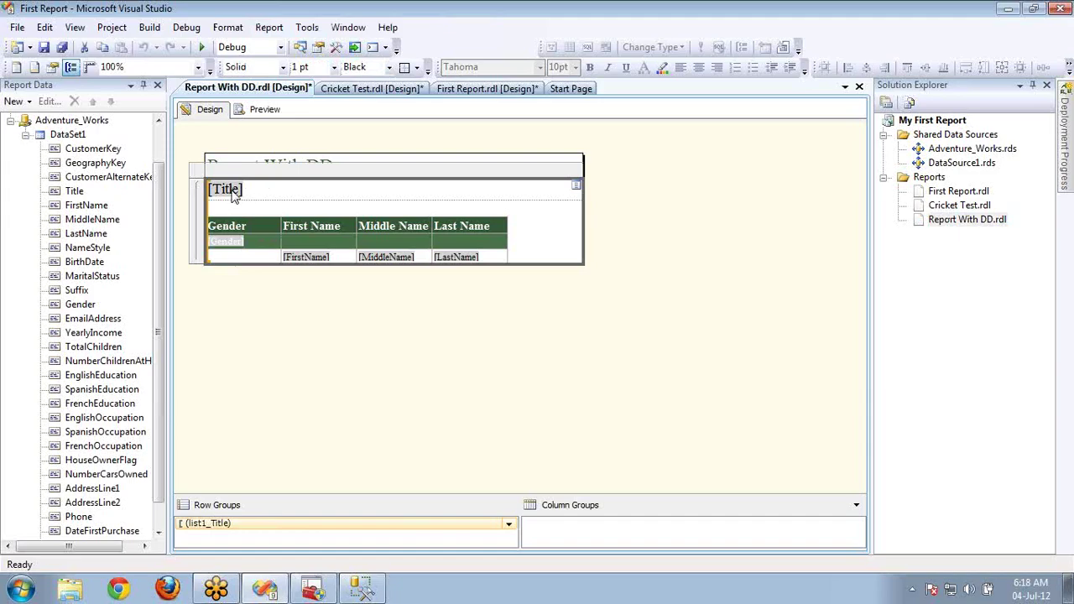
pyautogui.click(244, 244)
pyautogui.click(243, 243)
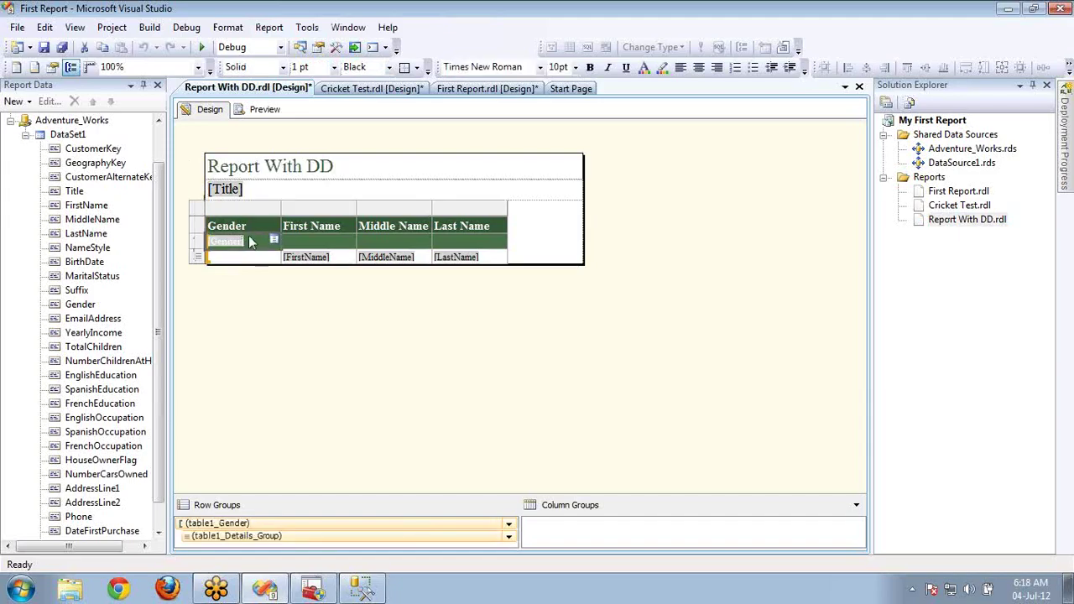
pyautogui.moveTo(357, 207); pyautogui.dragTo(390, 207)
pyautogui.moveTo(465, 206); pyautogui.dragTo(507, 206)
pyautogui.moveTo(581, 204); pyautogui.dragTo(663, 210)
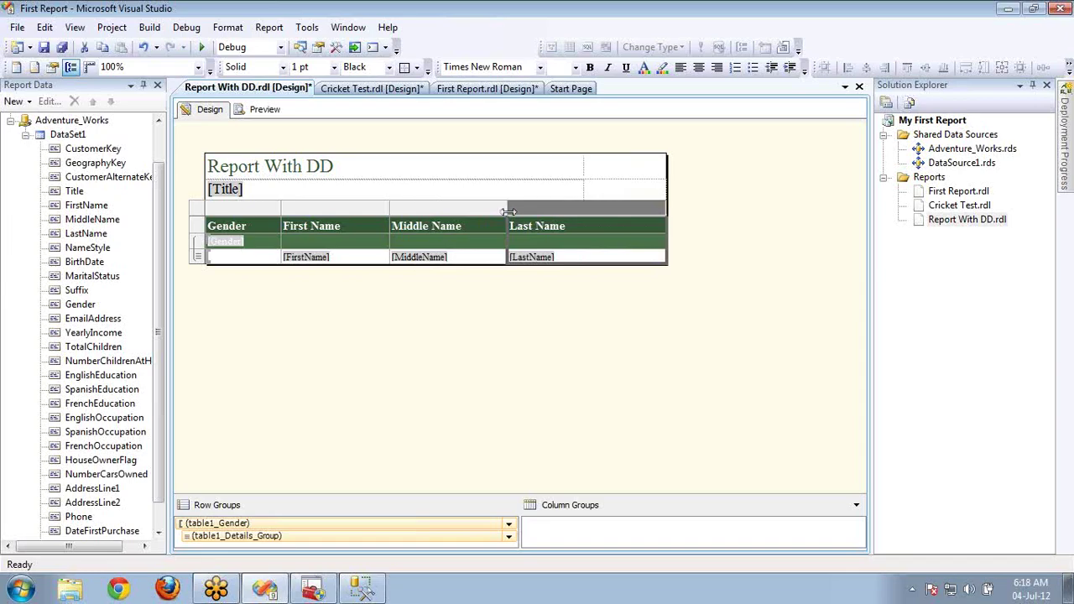
pyautogui.moveTo(508, 210); pyautogui.dragTo(540, 210)
pyautogui.moveTo(391, 208); pyautogui.dragTo(432, 208)
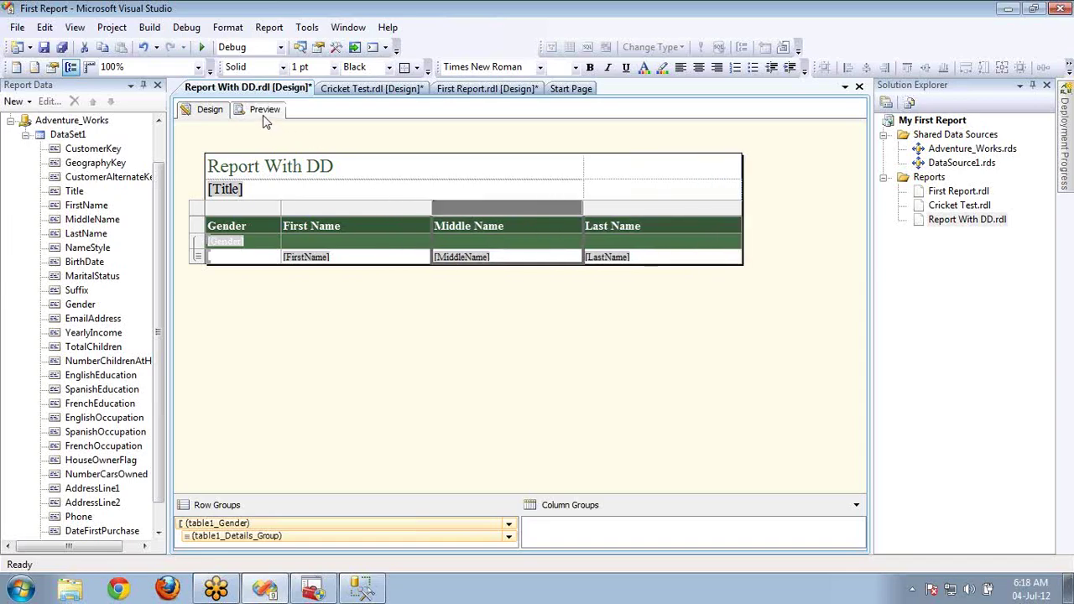
# Preview the report, close the build output and try to expand the F gender group
pyautogui.click(264, 110)
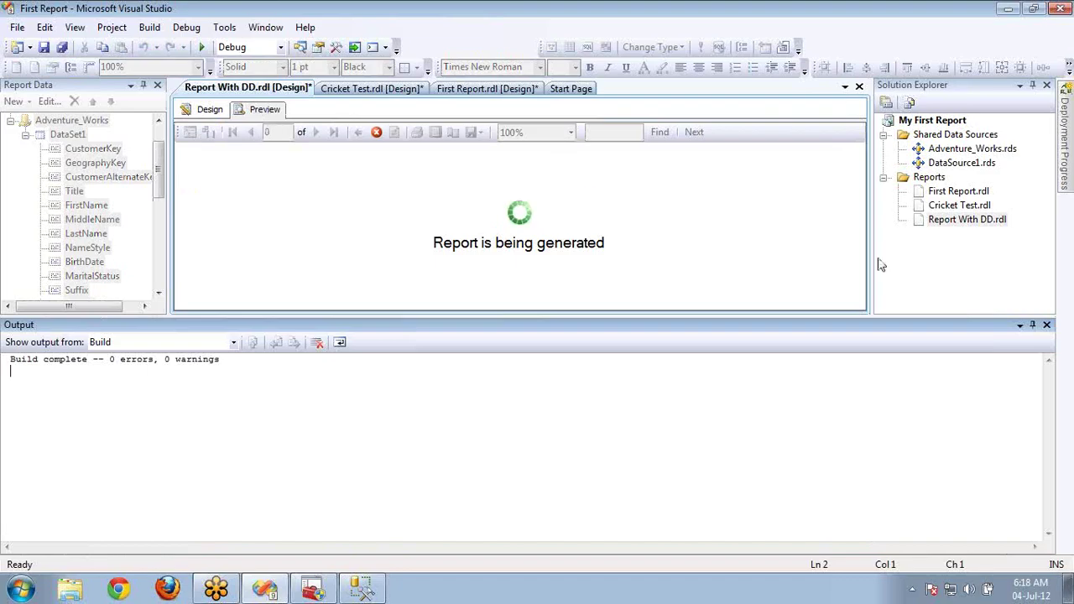
pyautogui.click(1048, 327)
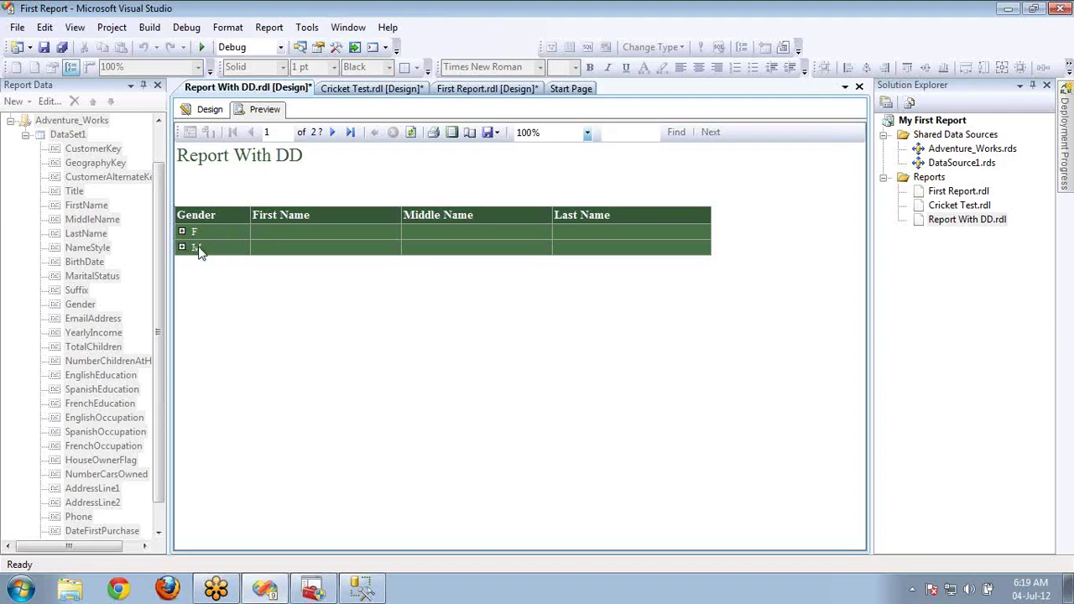
pyautogui.click(181, 232)
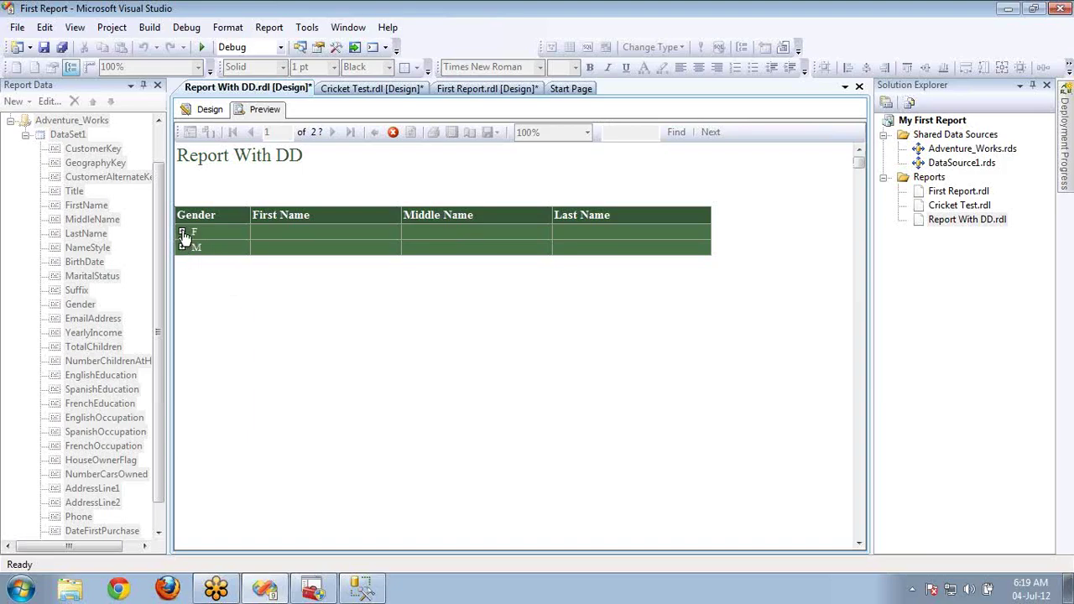
pyautogui.click(183, 232)
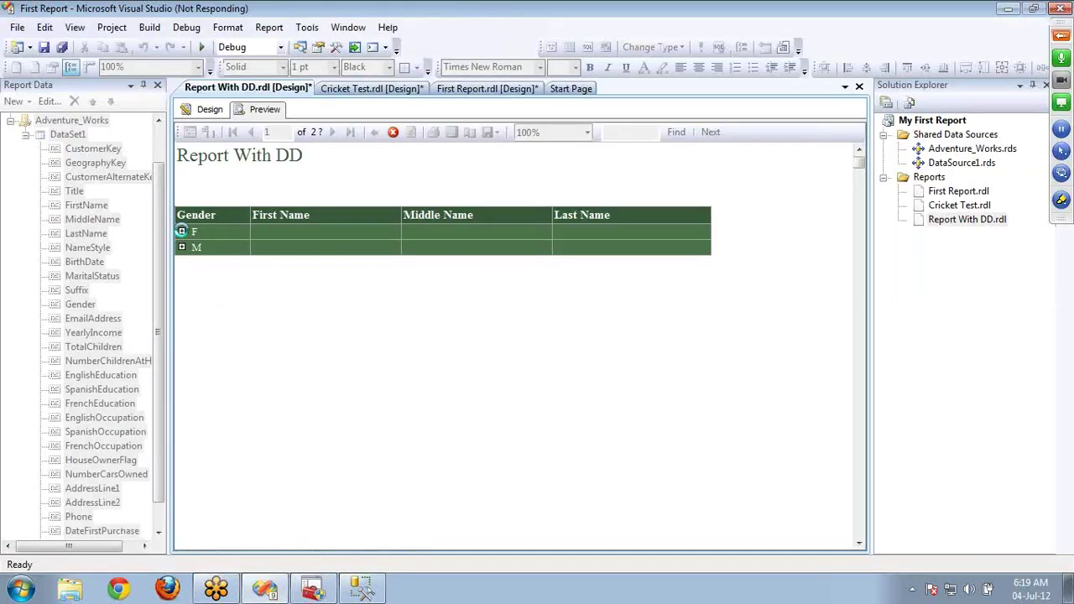
pyautogui.click(182, 233)
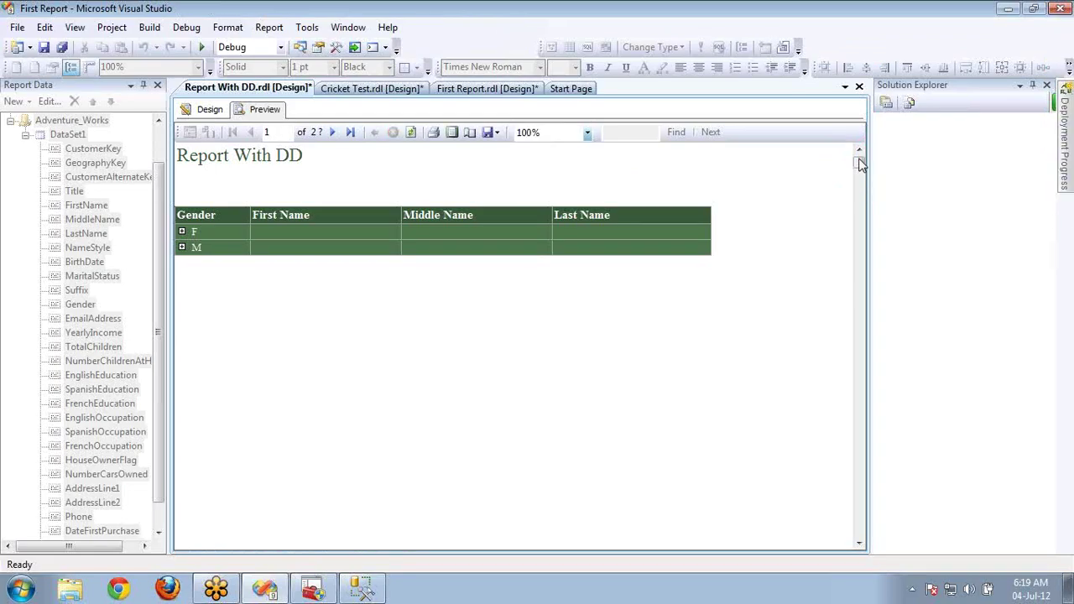
pyautogui.click(181, 231)
pyautogui.click(181, 231)
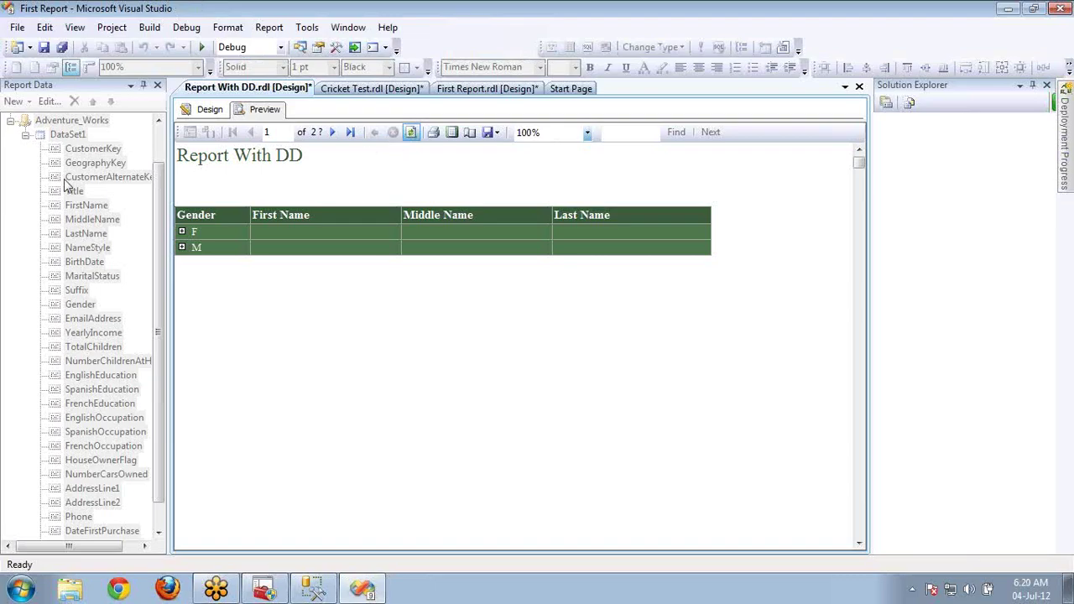
# Return to the report design and limit the DataSet1 query to Top 500 rows of DimCustomer
pyautogui.click(194, 110)
pyautogui.click(207, 110)
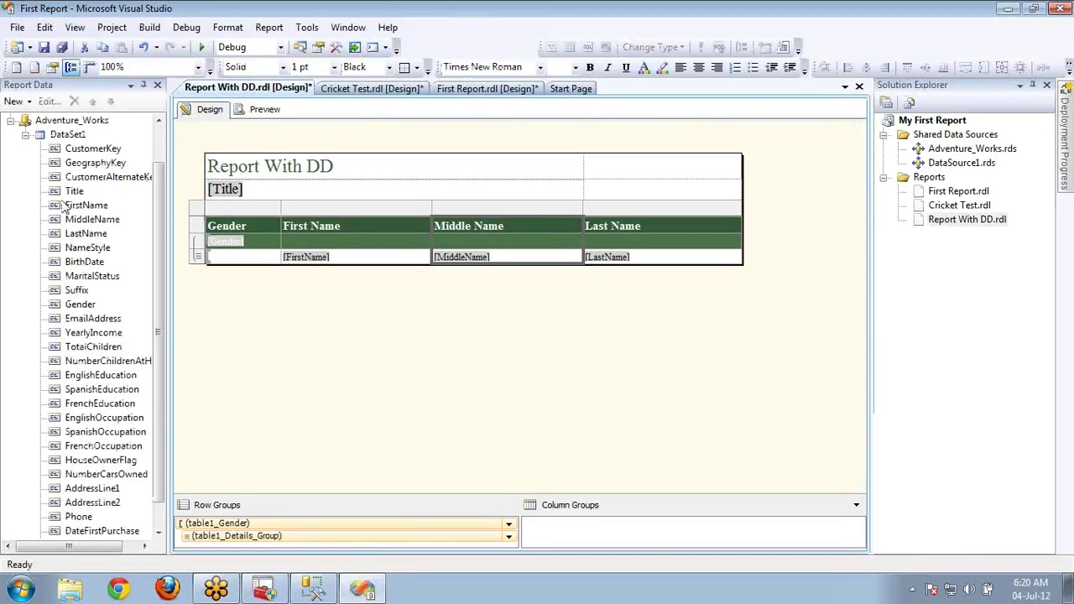
pyautogui.doubleClick(59, 134)
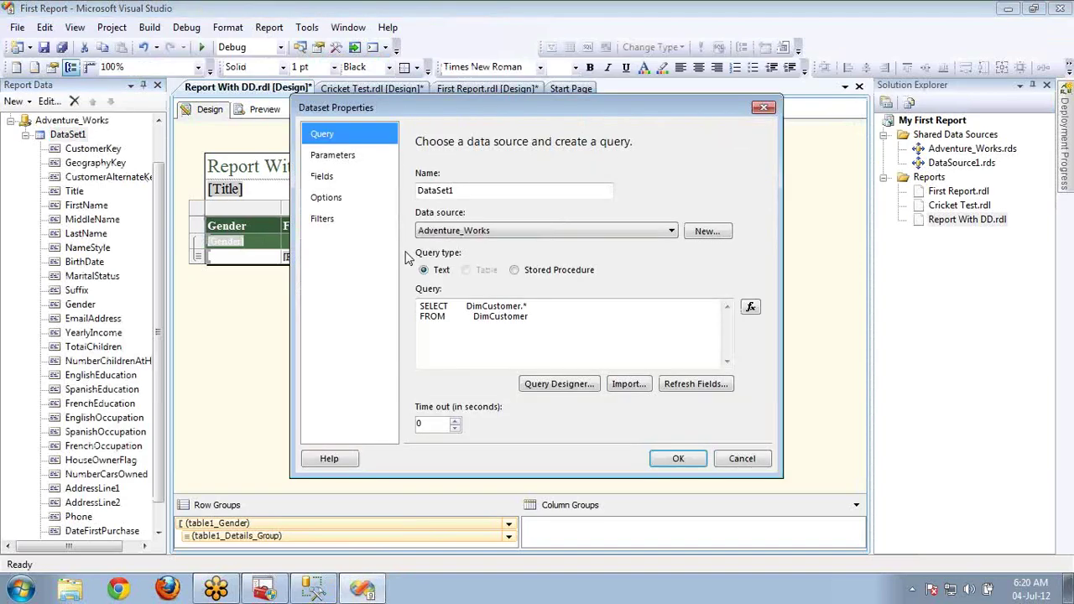
pyautogui.click(467, 309)
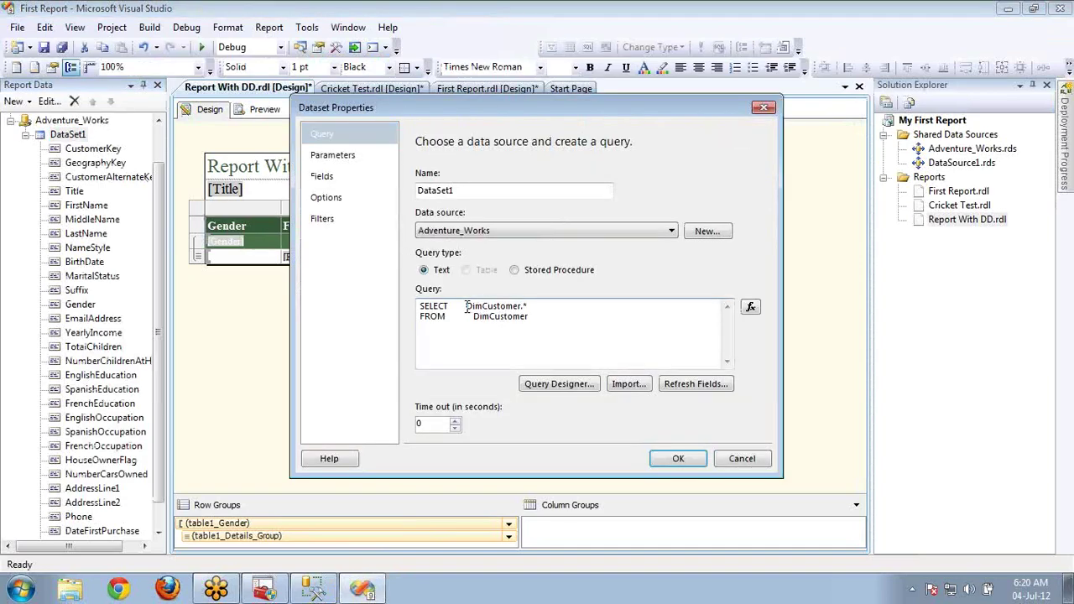
pyautogui.write('Top 10')
pyautogui.press('BackSpace')
pyautogui.press('BackSpace')
pyautogui.write('500')
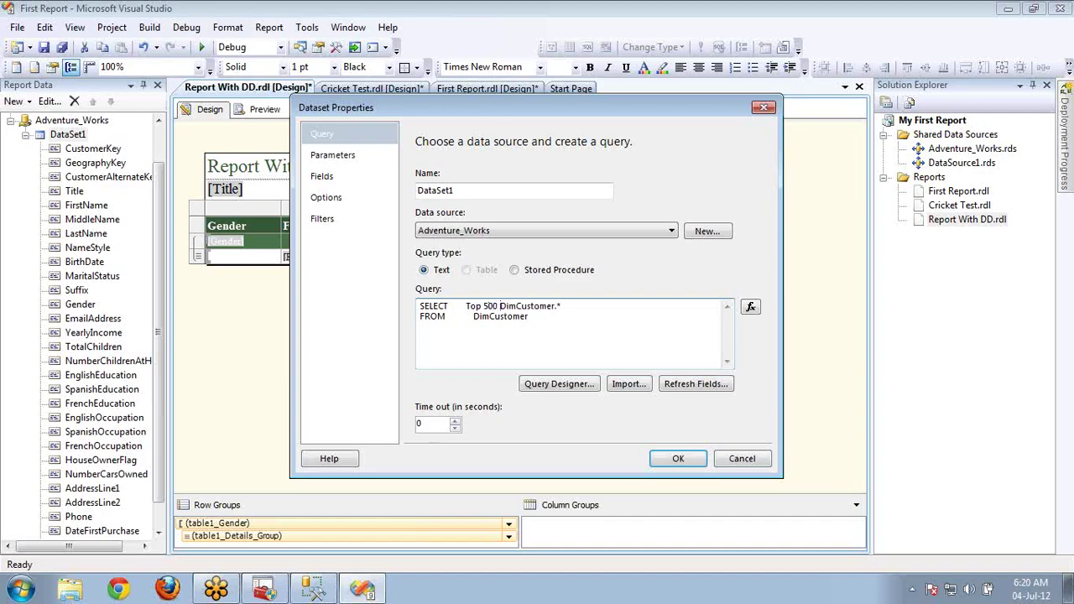
pyautogui.click(676, 461)
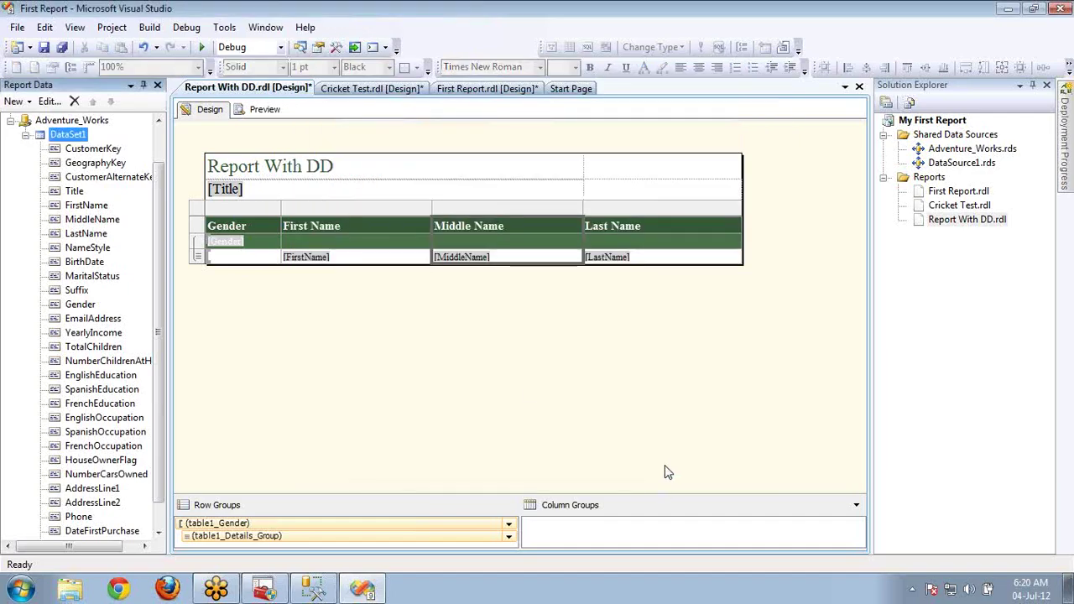
# Preview the report again, expand the F and M gender groups and look through their customer rows
pyautogui.click(256, 110)
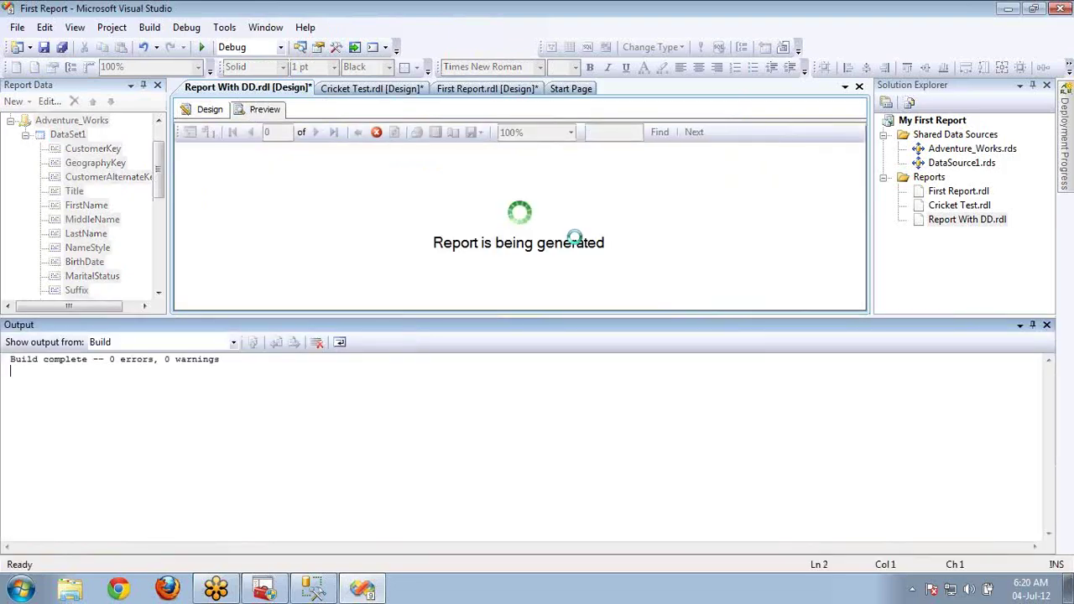
pyautogui.click(1047, 325)
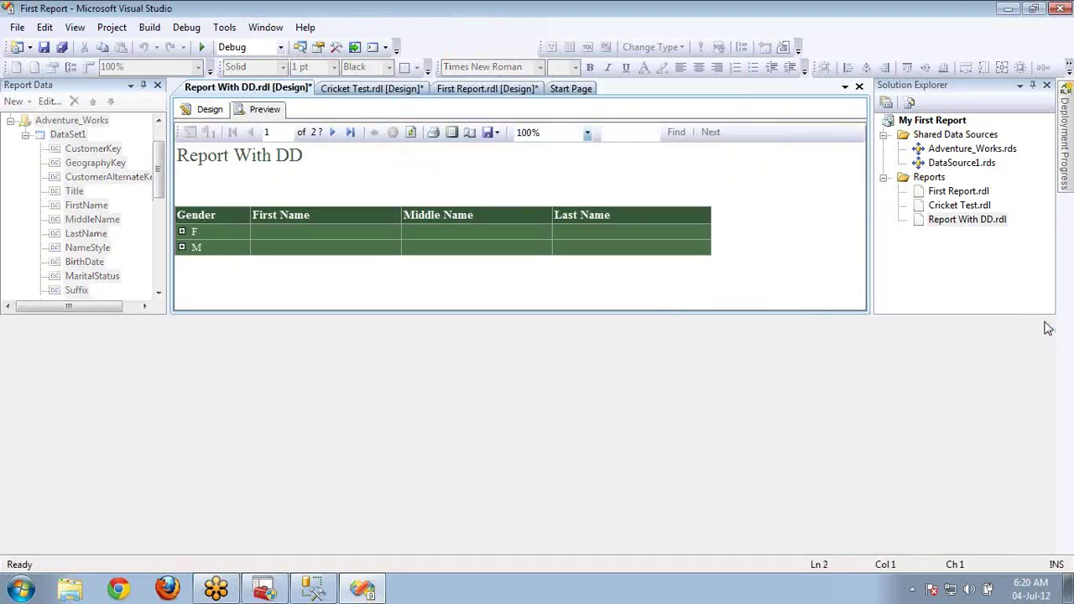
pyautogui.click(182, 233)
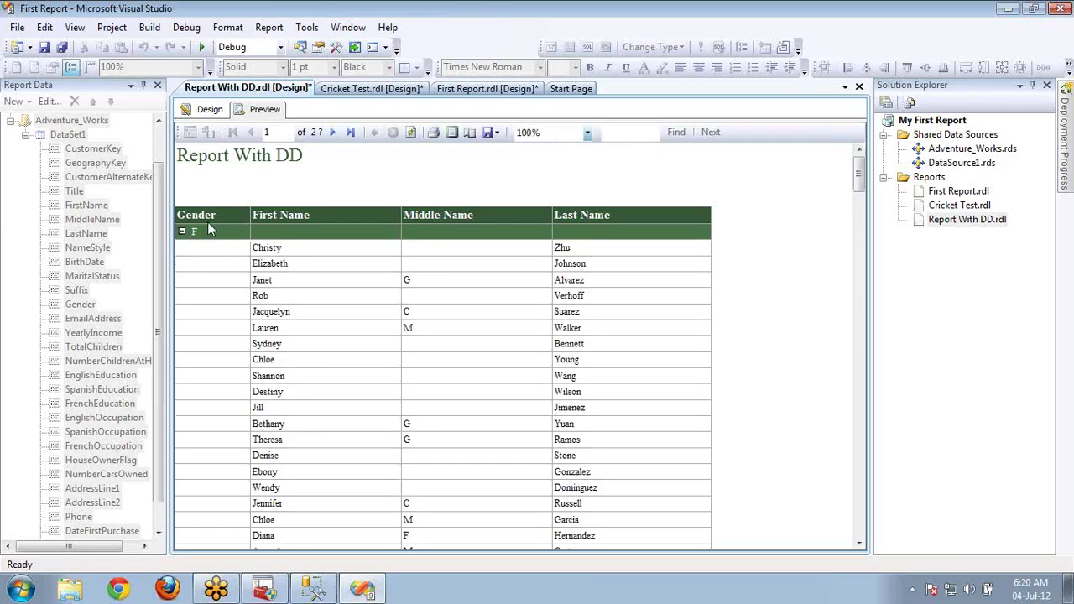
pyautogui.moveTo(860, 183); pyautogui.dragTo(851, 375)
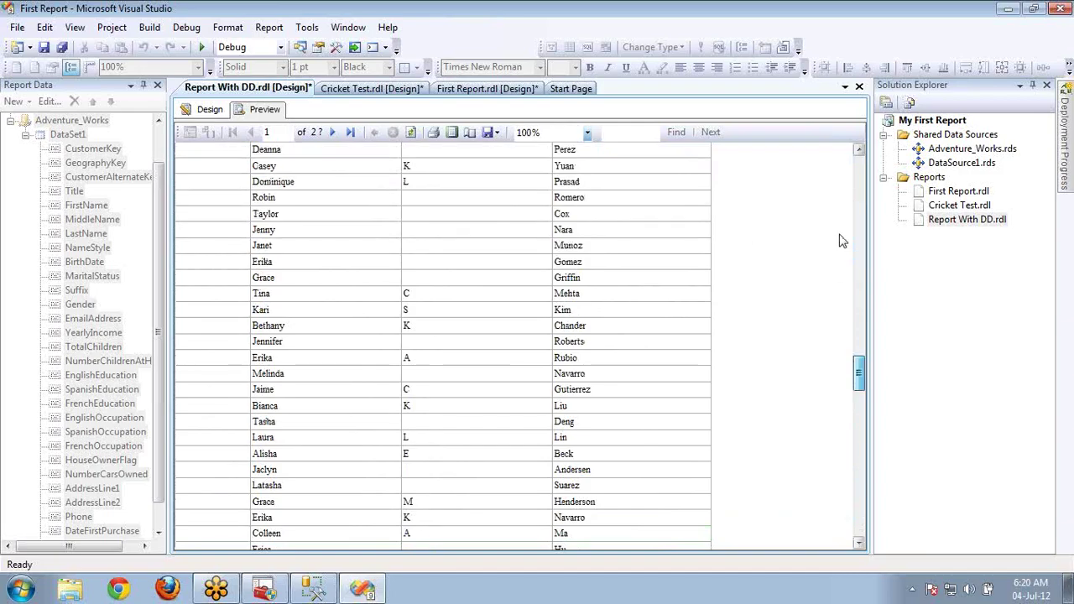
pyautogui.scroll(-3, 843, 386)
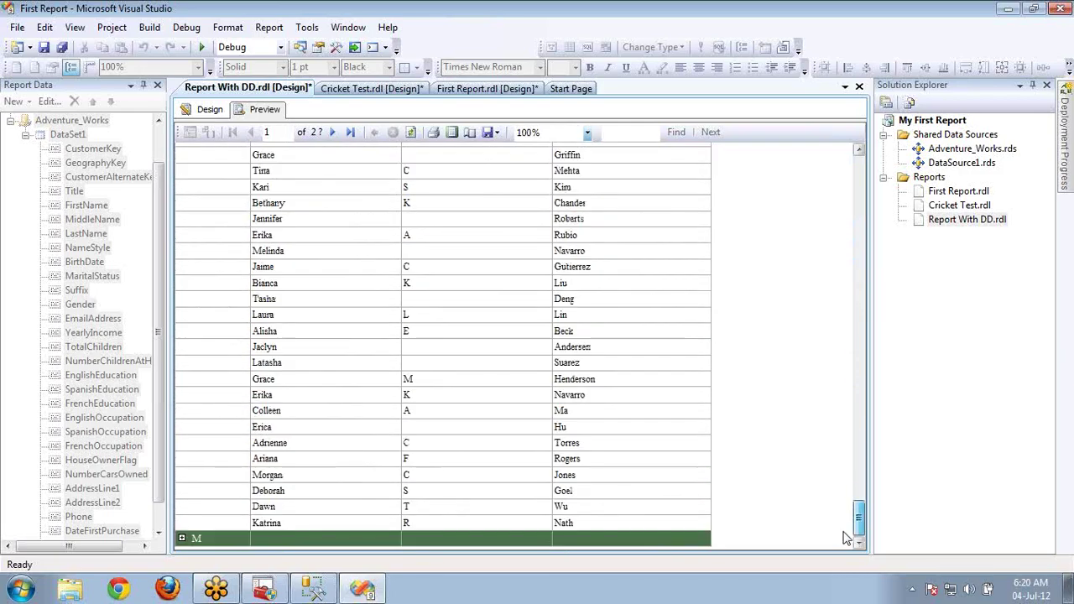
pyautogui.click(182, 539)
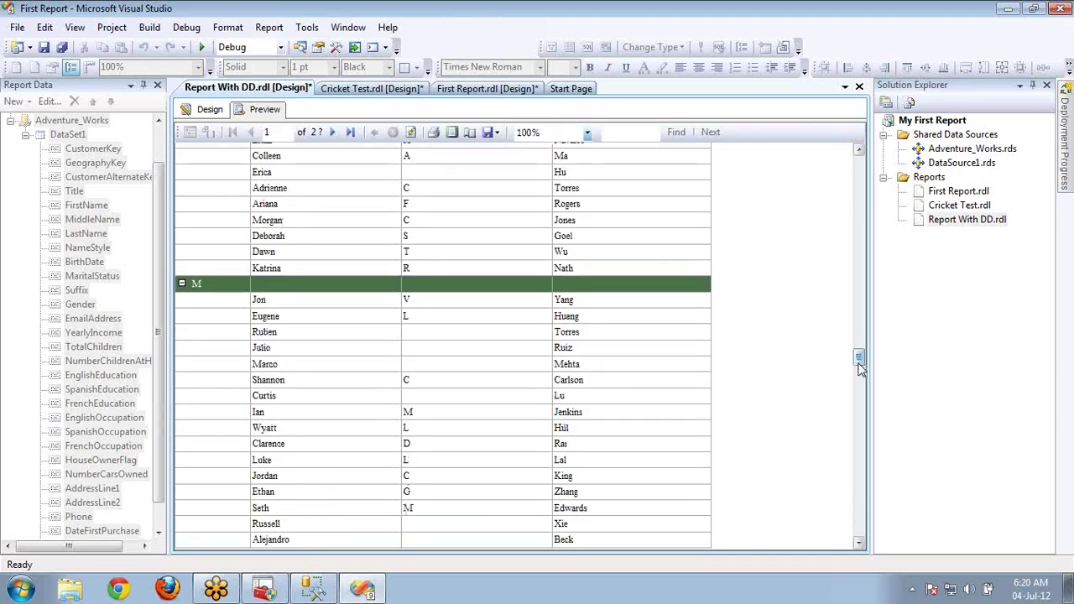
pyautogui.moveTo(858, 366); pyautogui.dragTo(860, 510)
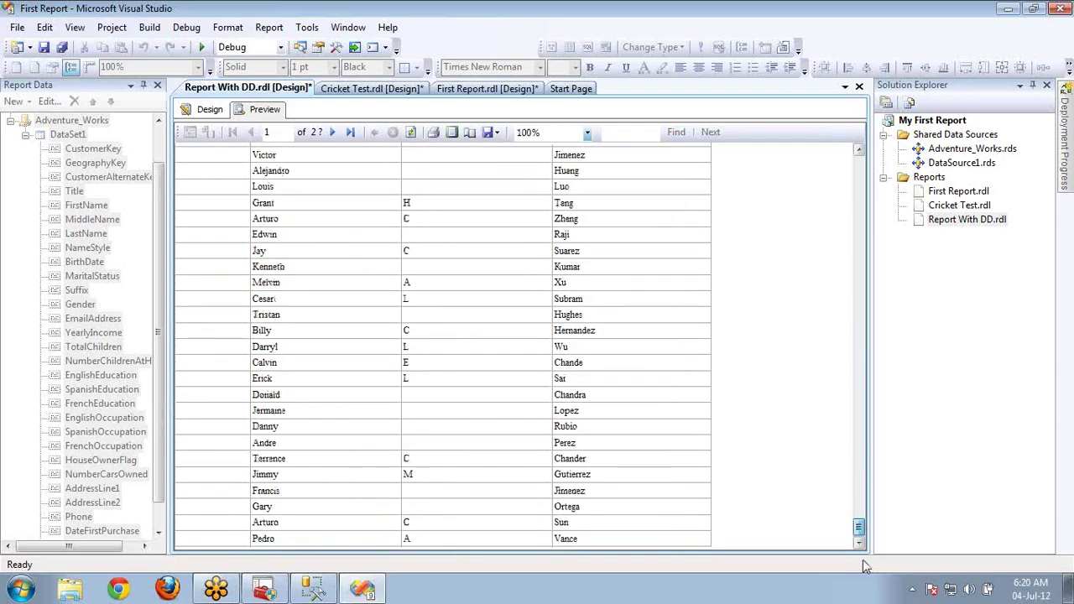
pyautogui.moveTo(823, 353); pyautogui.dragTo(833, 144)
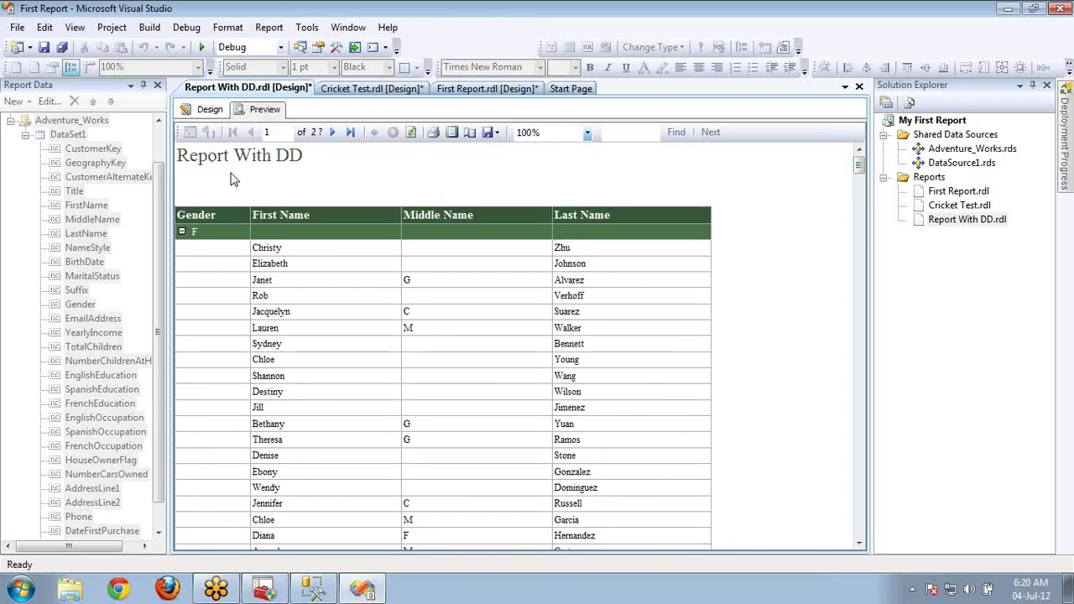
# Return to the report design and add the Title field as a table column between Gender and First Name
pyautogui.click(210, 110)
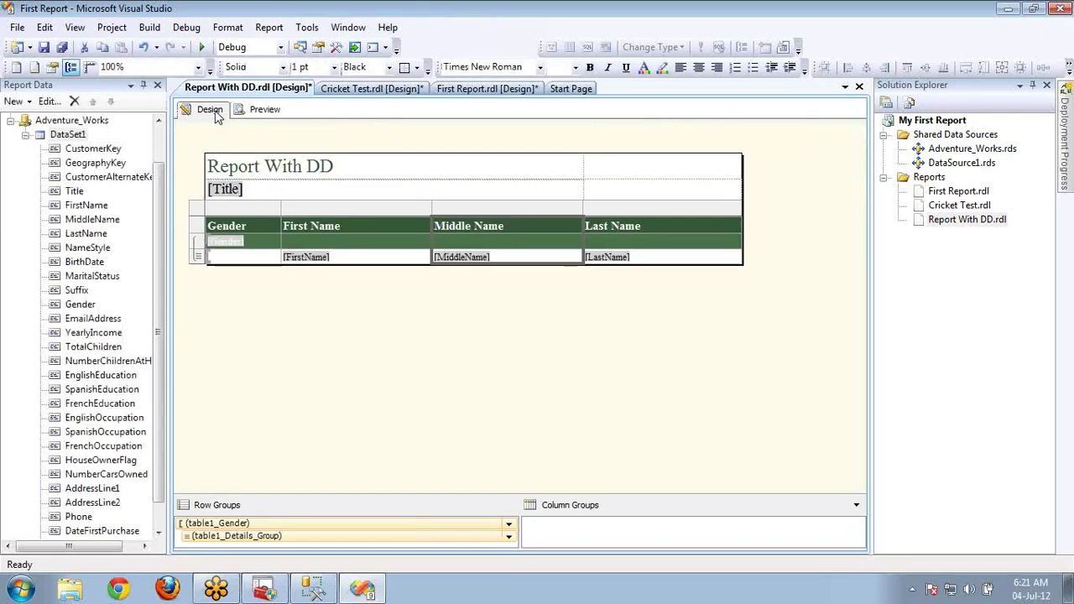
pyautogui.click(229, 193)
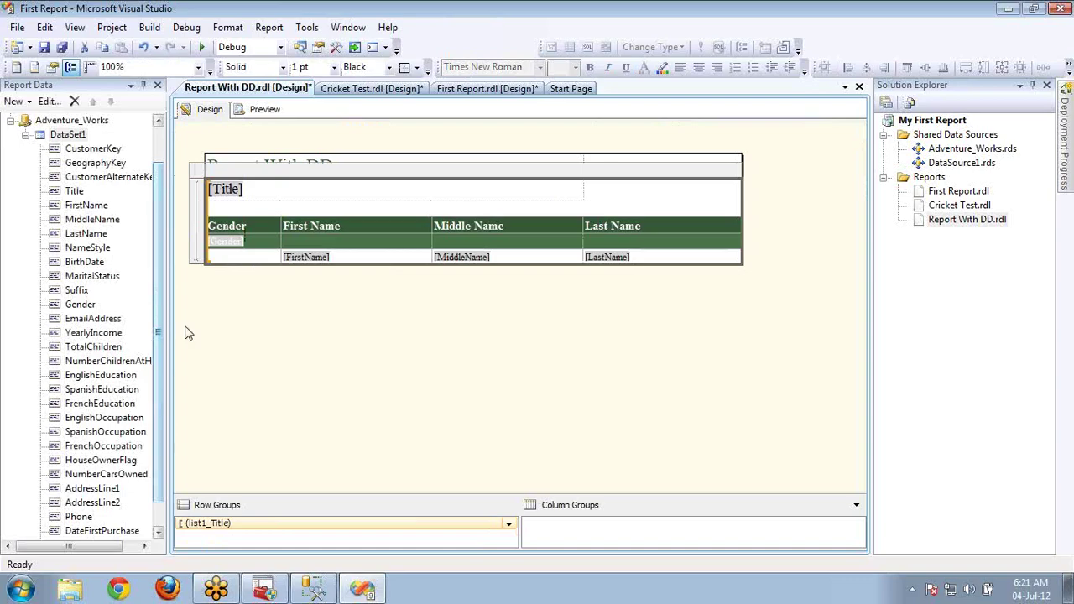
pyautogui.moveTo(77, 195); pyautogui.dragTo(284, 226)
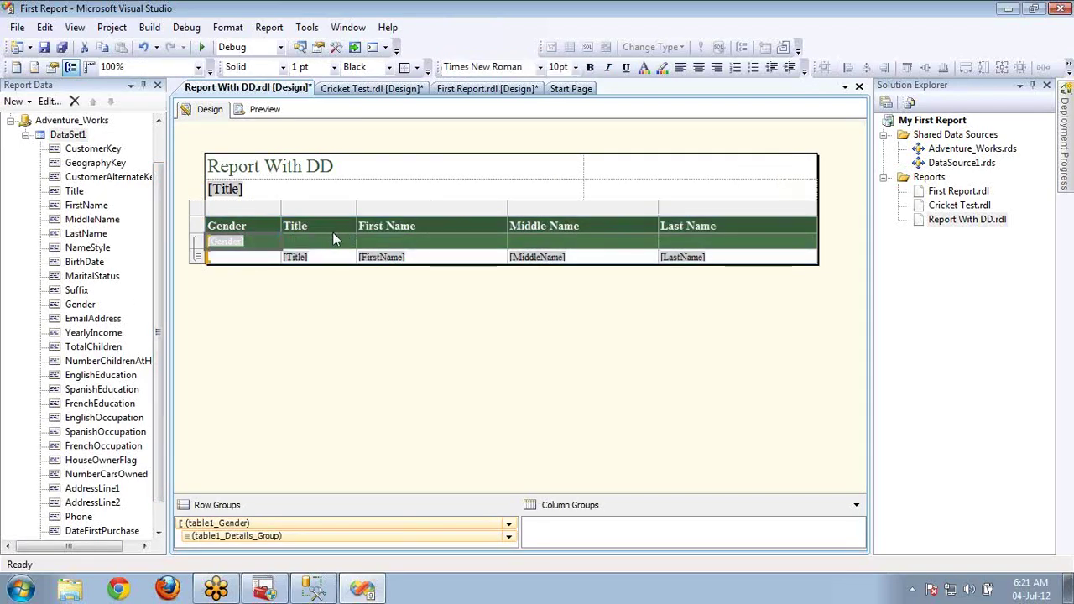
# Preview the report with the added Title column and expand the F gender group to inspect its customer rows
pyautogui.click(261, 111)
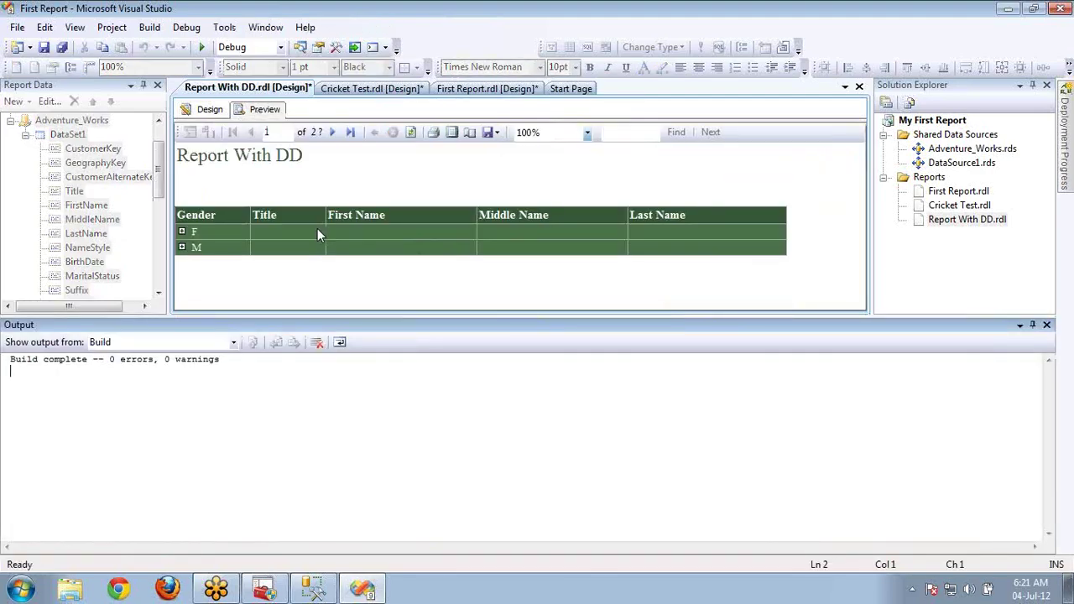
pyautogui.click(183, 231)
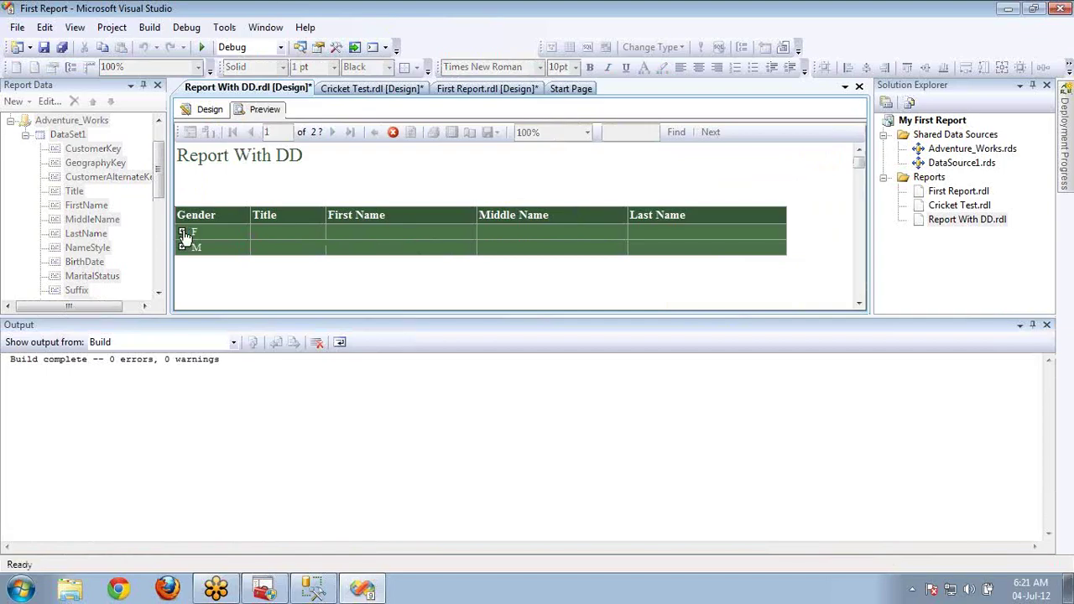
pyautogui.click(1046, 324)
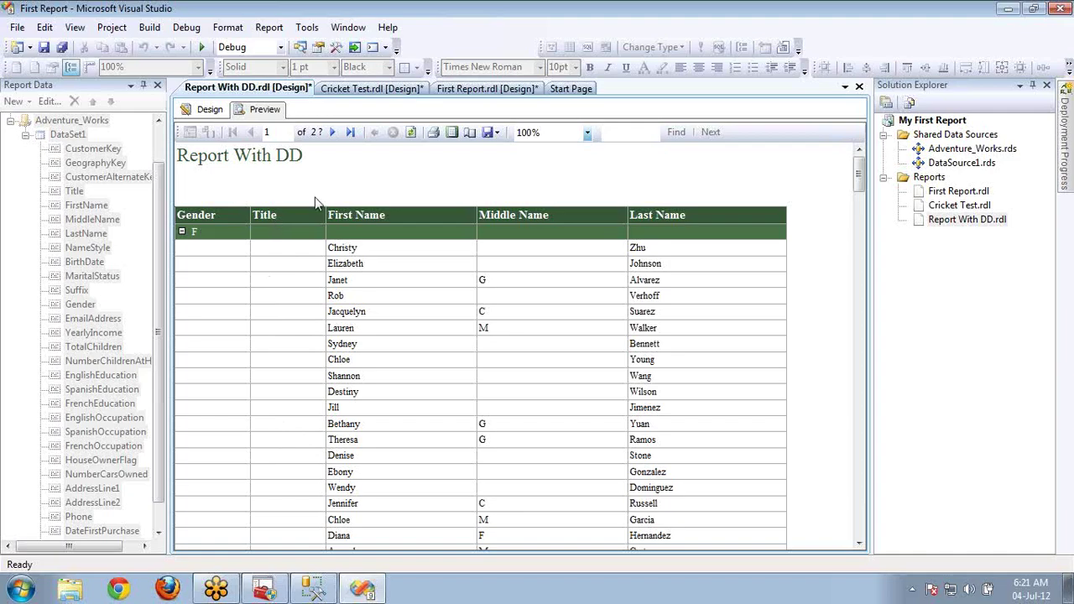
pyautogui.moveTo(859, 176); pyautogui.dragTo(879, 143)
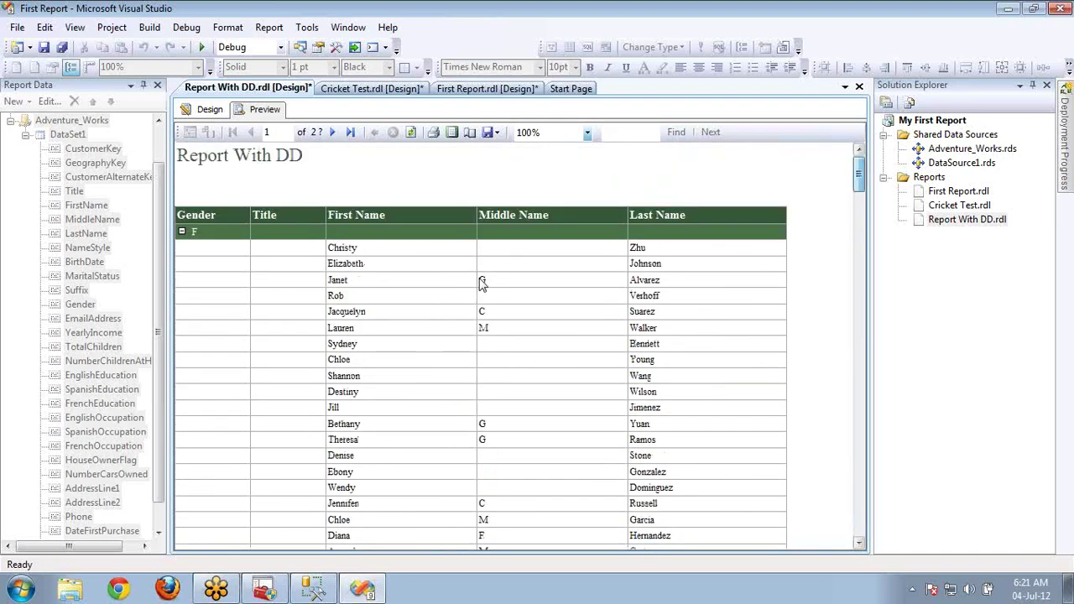
# Return to the report design and replace the Title field under the report heading with the MiddleName field
pyautogui.click(210, 110)
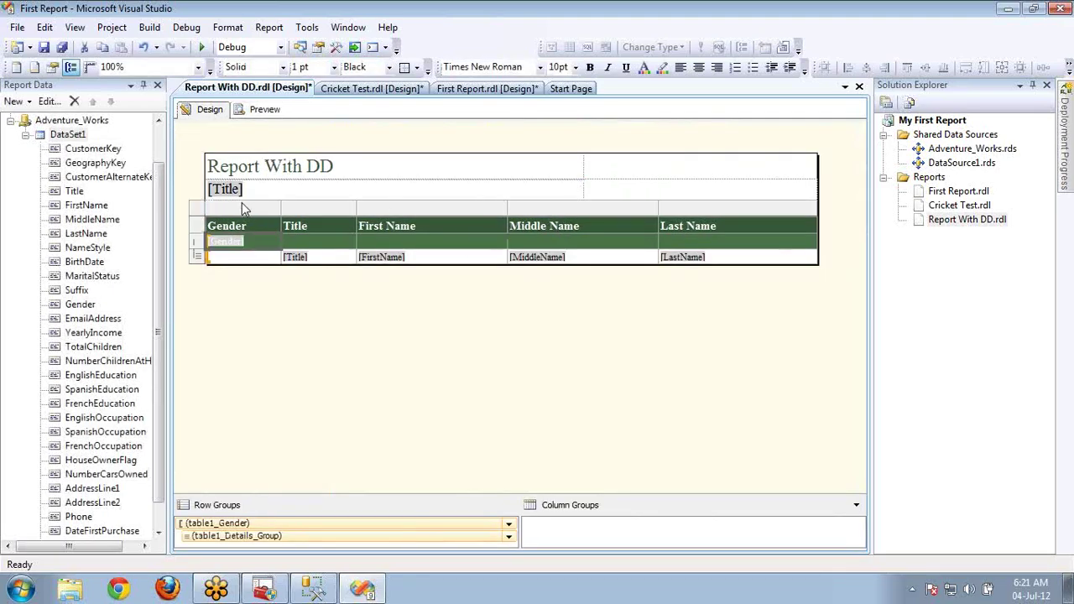
pyautogui.click(577, 190)
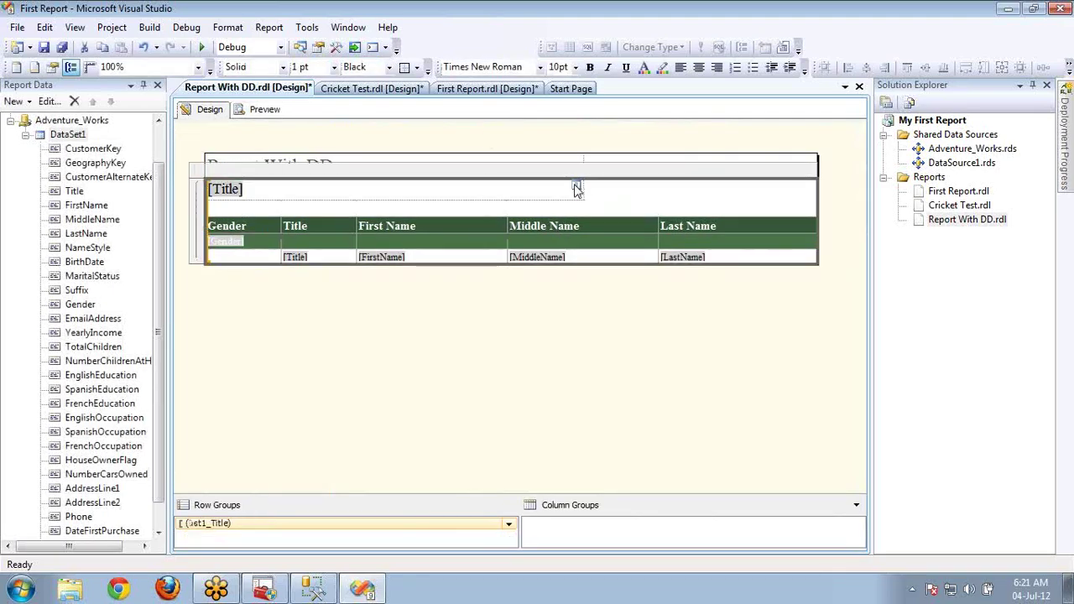
pyautogui.click(577, 190)
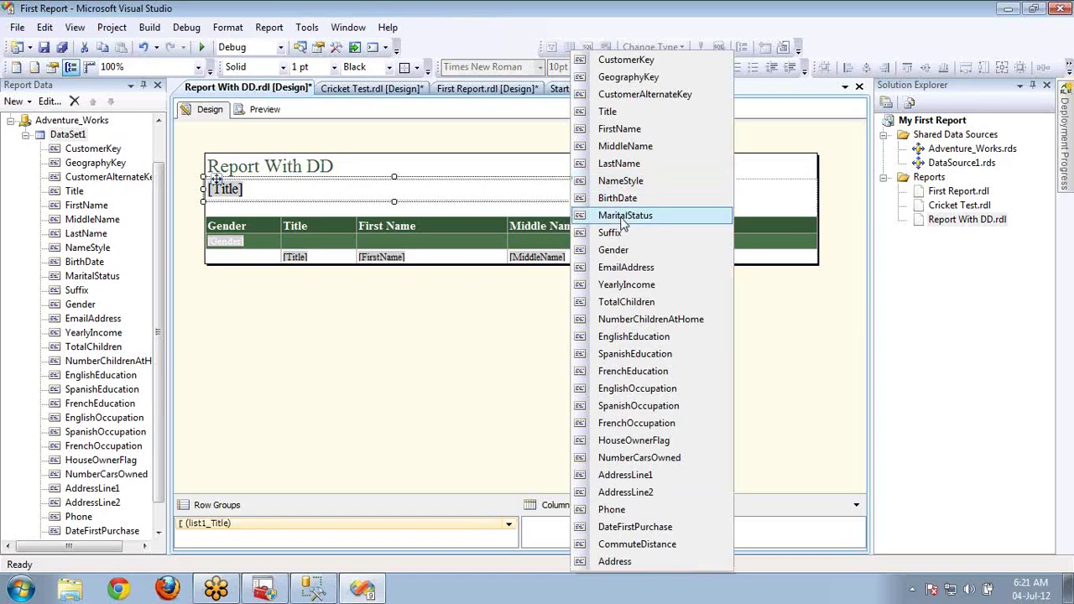
pyautogui.click(617, 151)
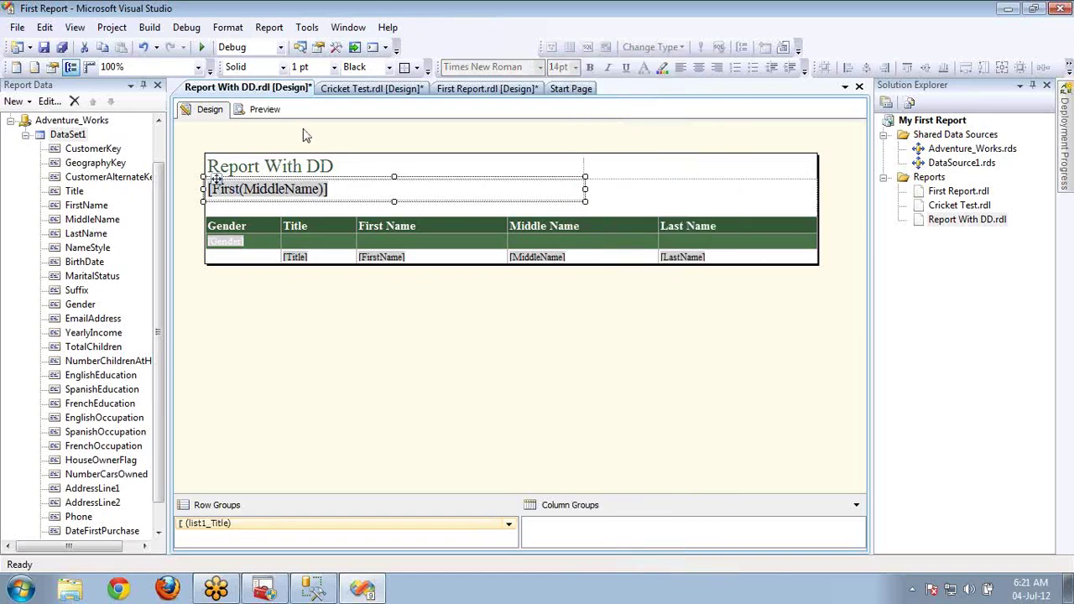
# Preview the report again, expand the F gender group and check both report pages and their customer rows
pyautogui.click(263, 109)
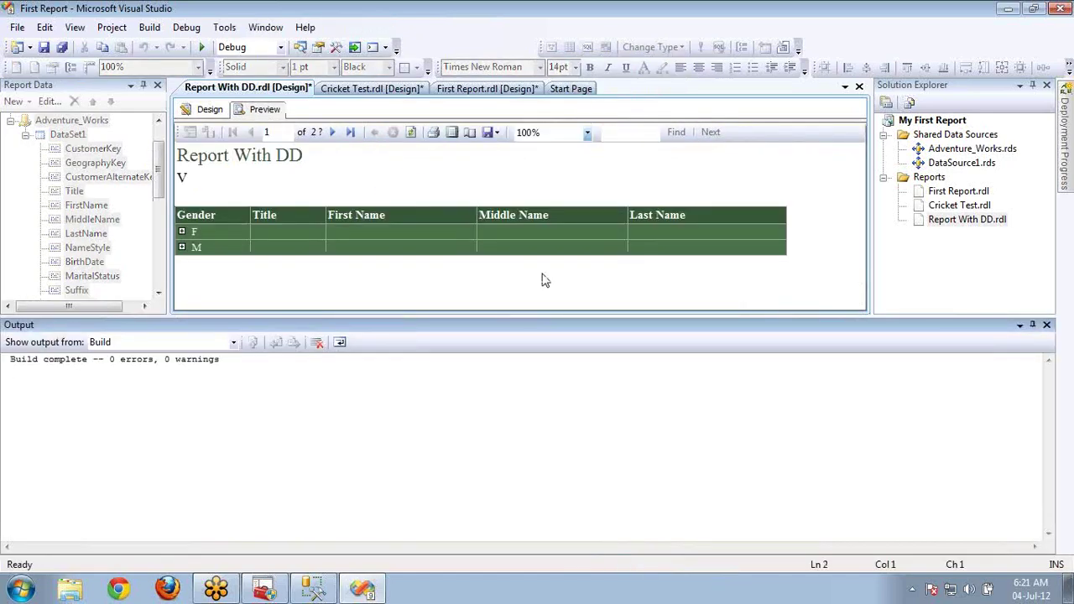
pyautogui.click(1048, 325)
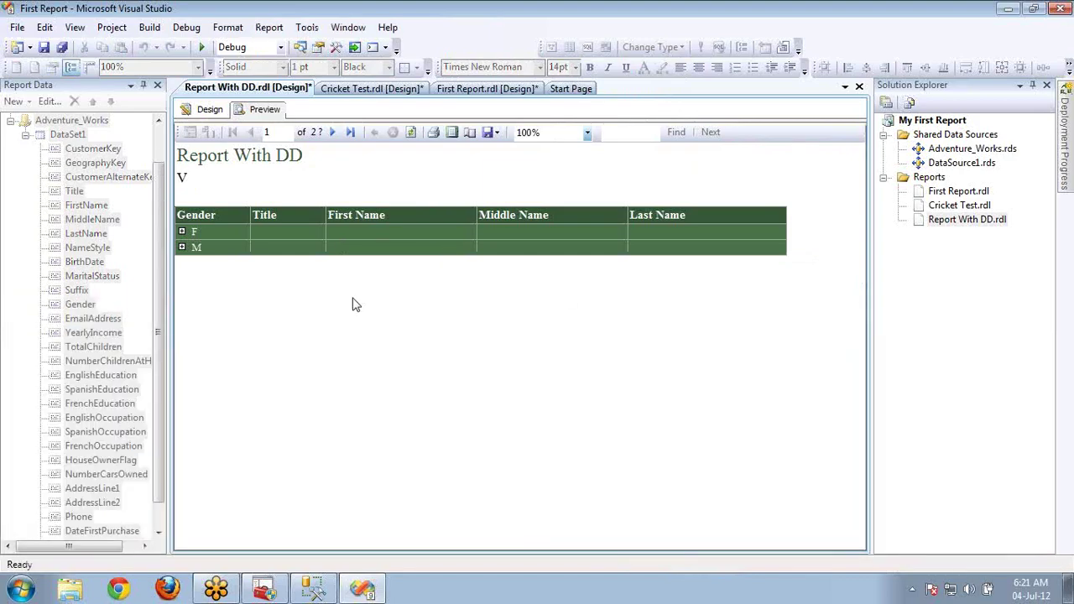
pyautogui.click(181, 232)
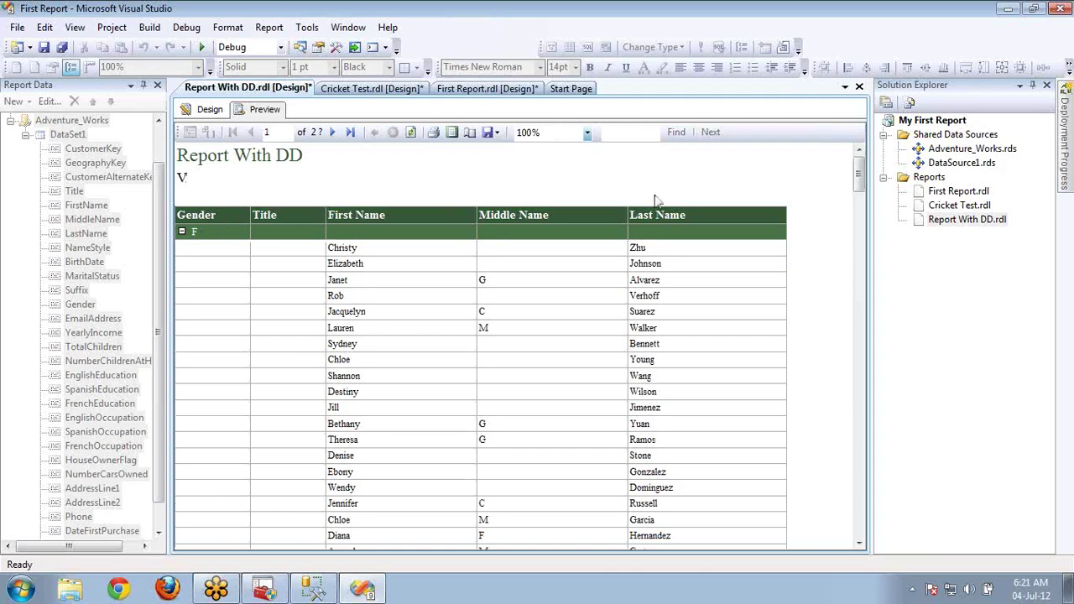
pyautogui.click(332, 133)
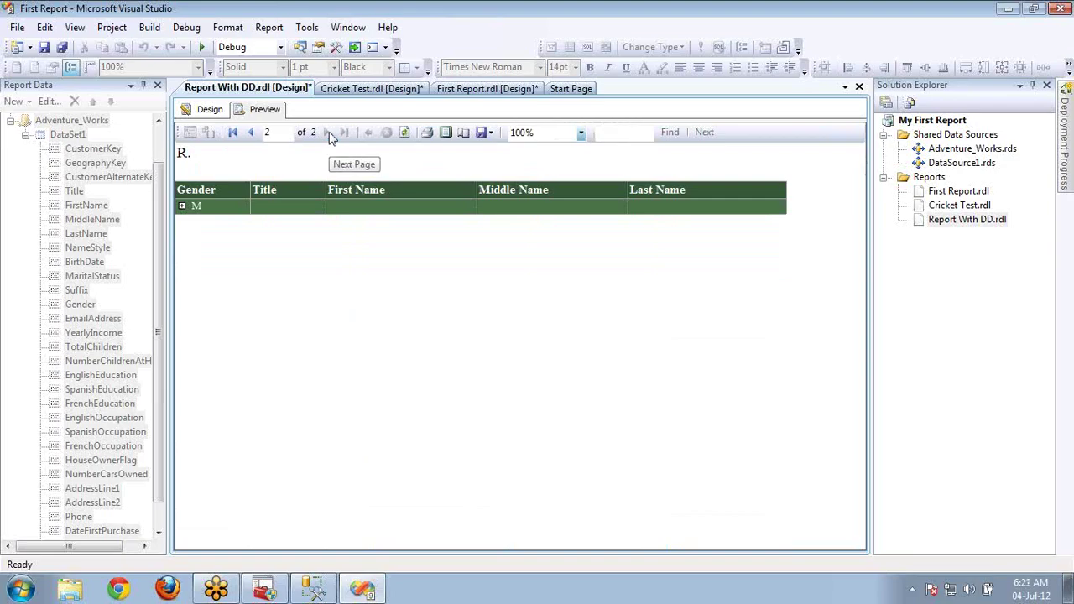
pyautogui.click(252, 134)
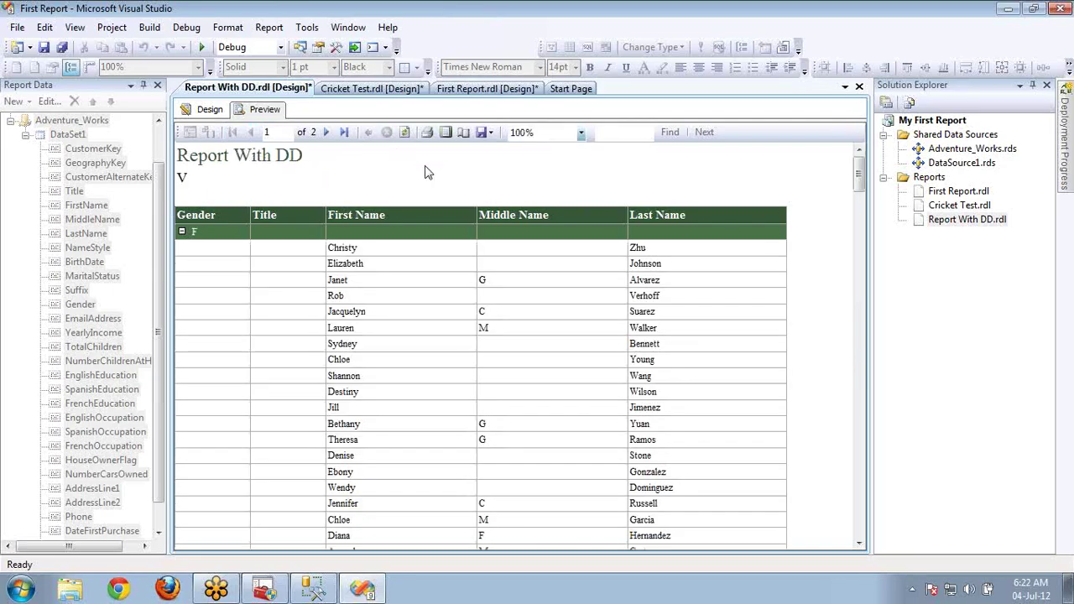
pyautogui.moveTo(858, 177); pyautogui.dragTo(873, 197)
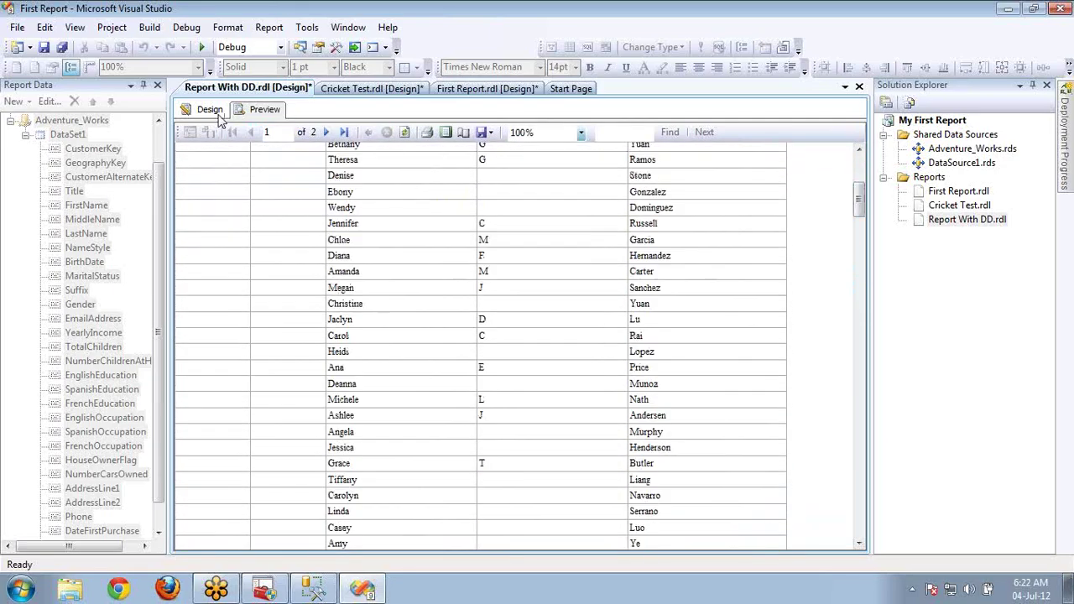
# Return to the design and start a new report in the Reports folder using the Adventure_Works shared data source
pyautogui.click(209, 110)
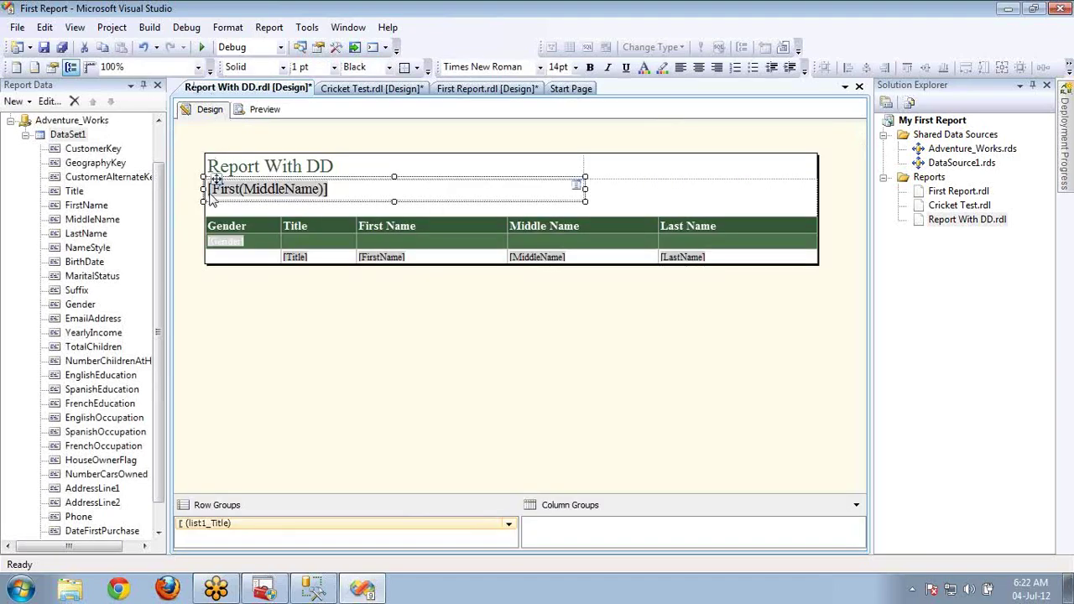
pyautogui.click(378, 183)
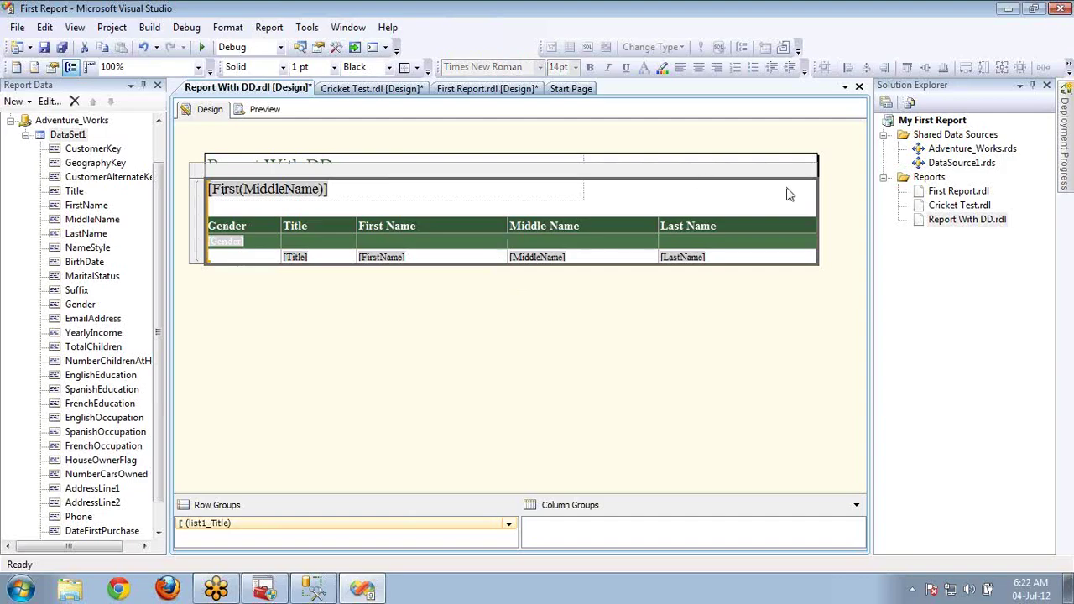
pyautogui.click(927, 178)
pyautogui.rightClick(929, 180)
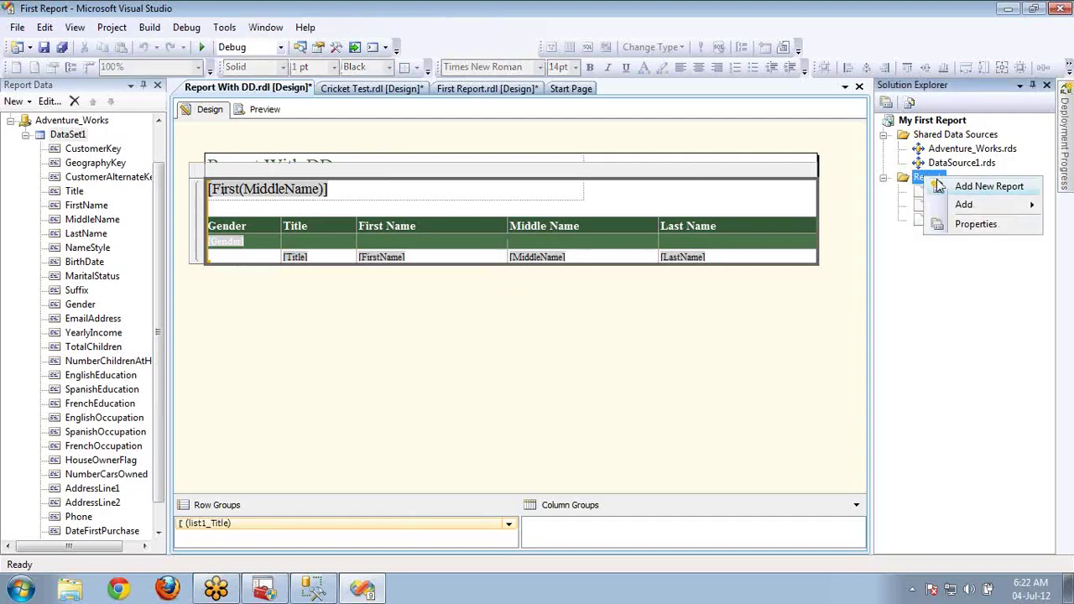
pyautogui.click(951, 187)
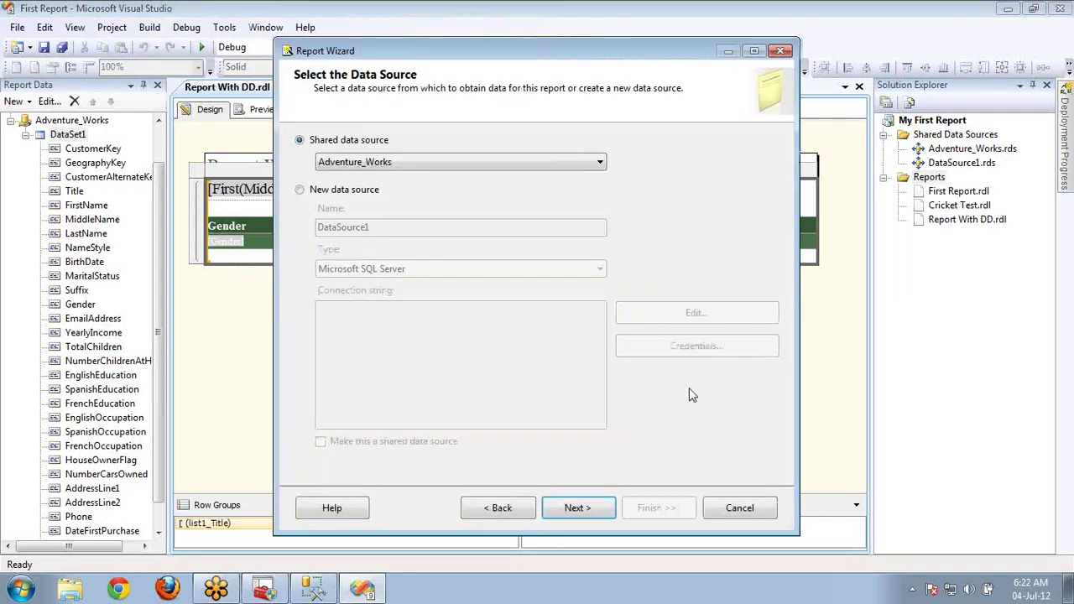
pyautogui.click(577, 508)
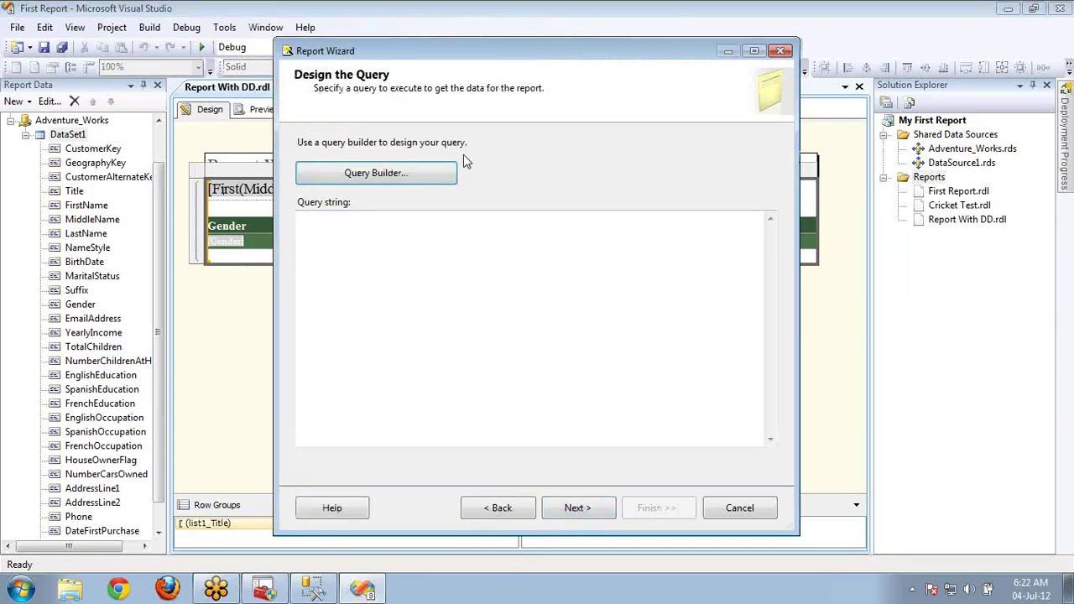
# Build the new report's query with the DimCustomer table and all of its columns
pyautogui.click(430, 174)
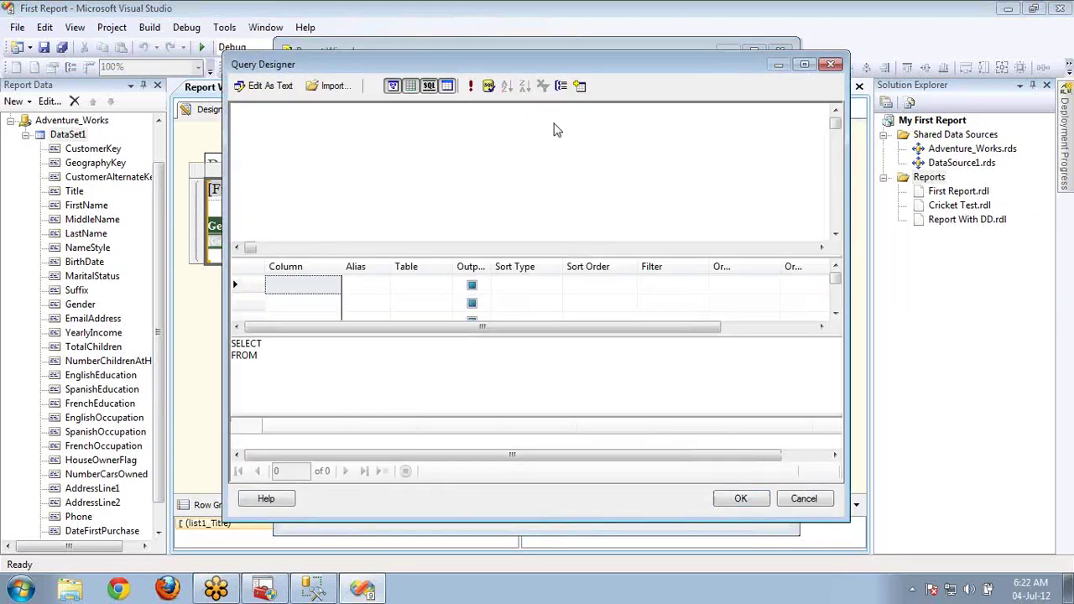
pyautogui.click(582, 87)
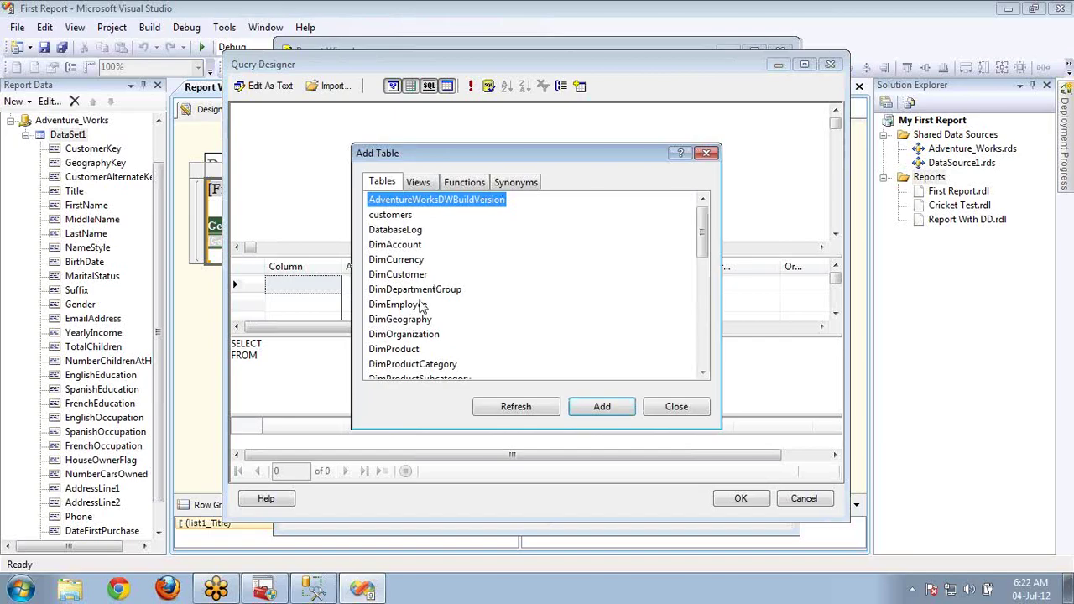
pyautogui.click(408, 277)
pyautogui.click(602, 406)
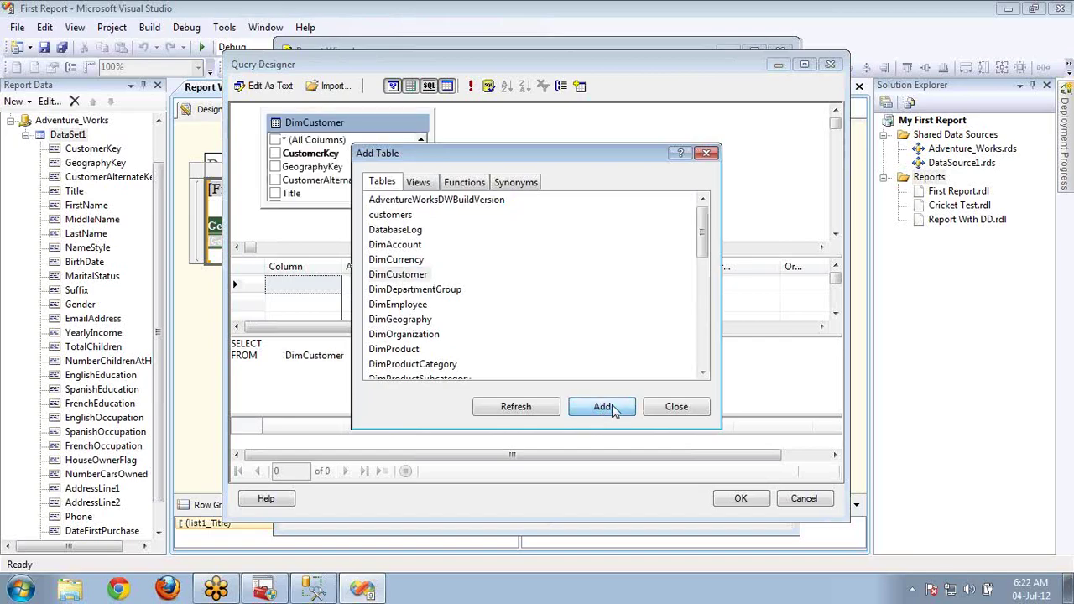
pyautogui.click(676, 406)
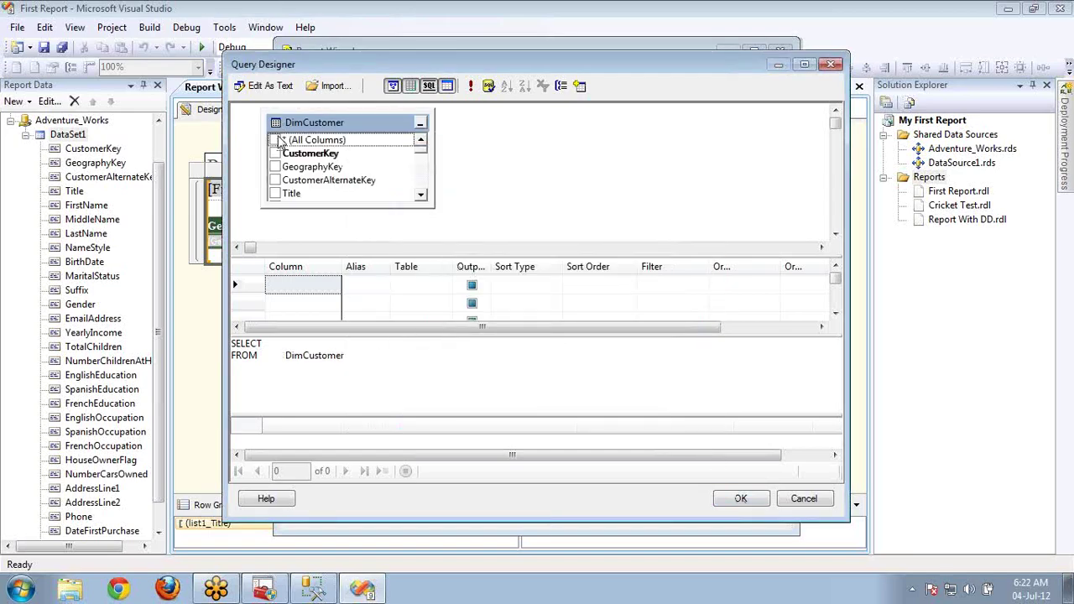
pyautogui.click(275, 140)
pyautogui.click(741, 499)
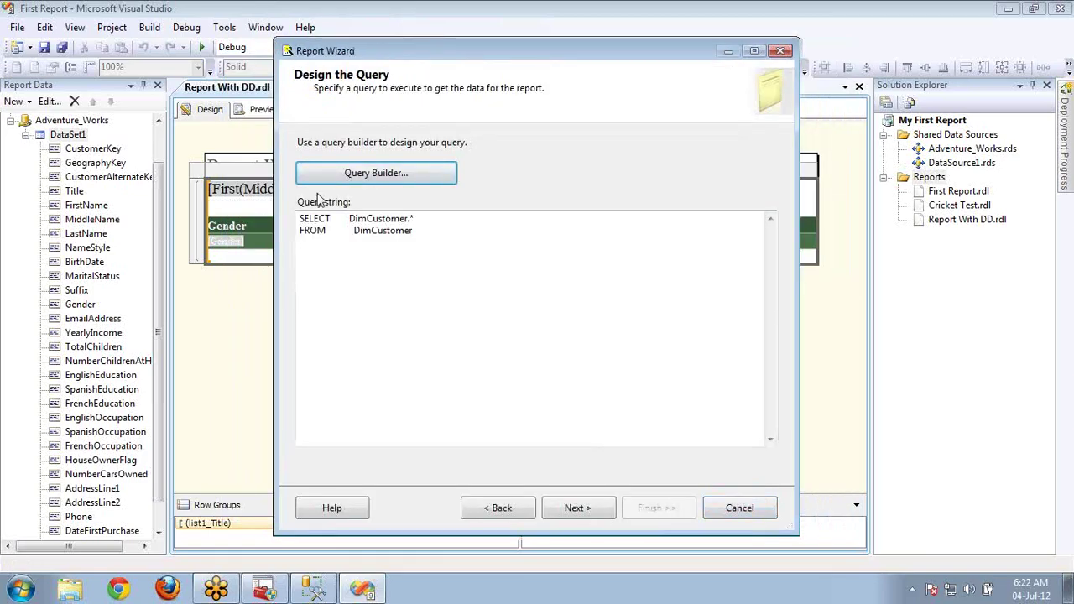
# Limit the query string to the Top 1000 rows and continue with the default report type to the table design
pyautogui.click(348, 218)
pyautogui.write('Top 1000')
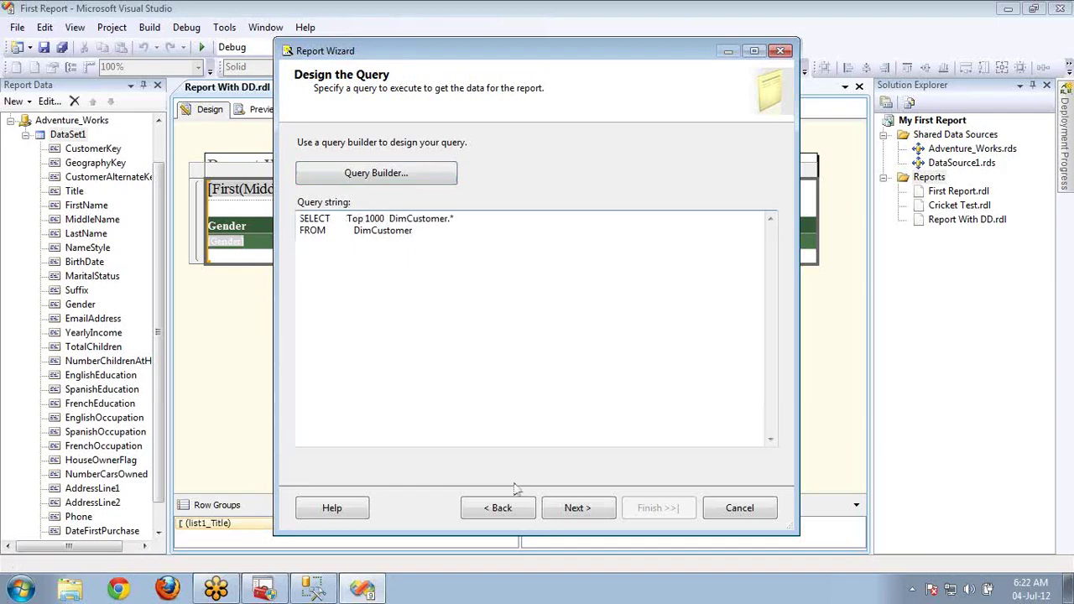
pyautogui.click(608, 513)
pyautogui.click(604, 508)
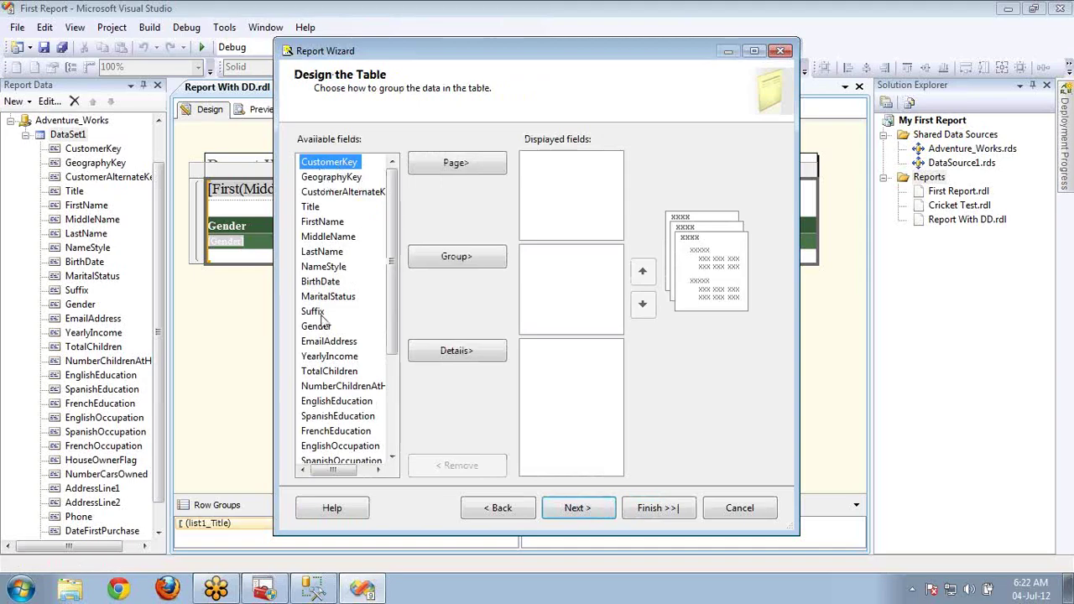
# Add FirstName, MiddleName and LastName as detail fields and group the table by Gender
pyautogui.click(324, 222)
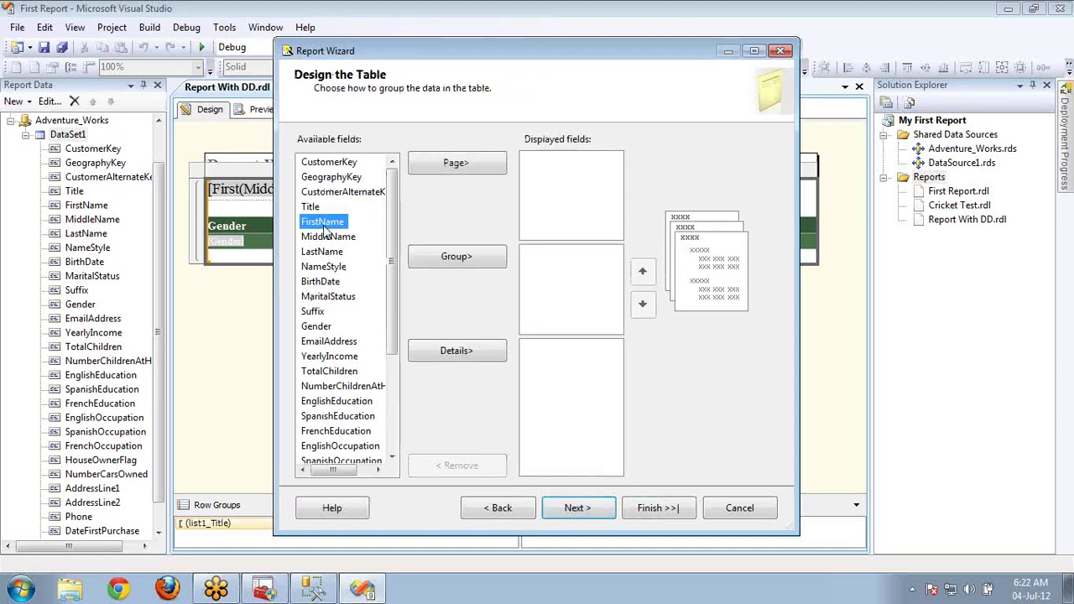
pyautogui.click(451, 352)
pyautogui.click(451, 351)
pyautogui.click(451, 352)
pyautogui.click(327, 282)
pyautogui.click(457, 257)
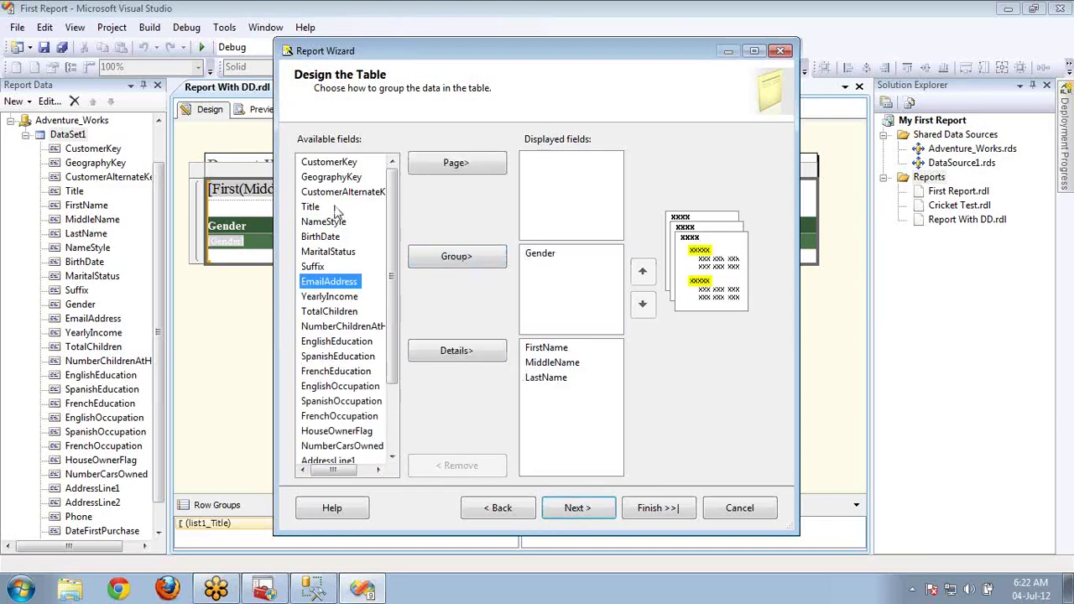
# Move the MiddleName field from the details to the page fields
pyautogui.click(538, 363)
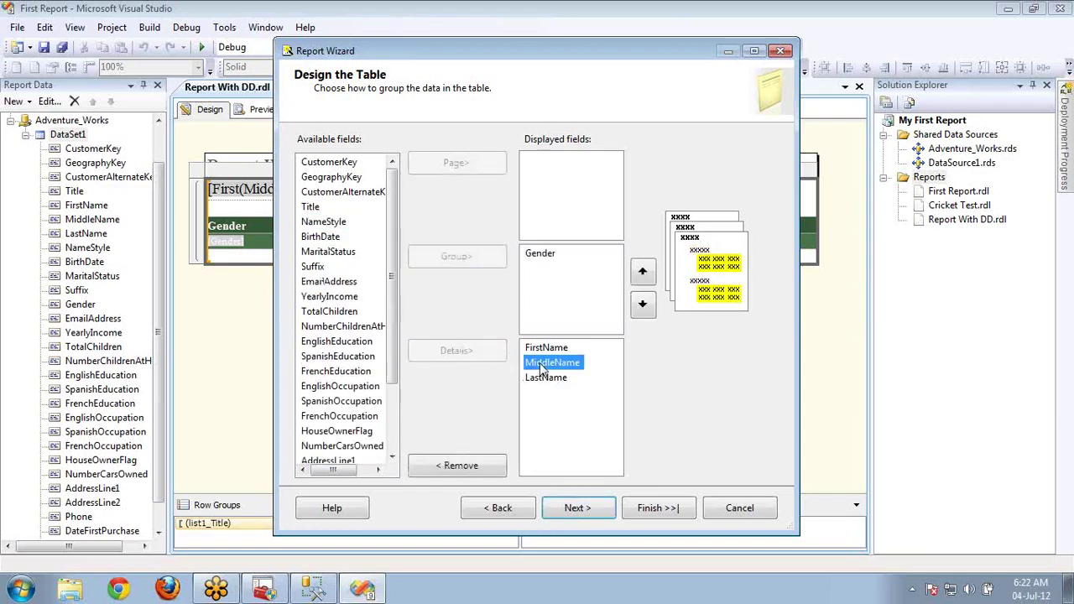
pyautogui.click(468, 469)
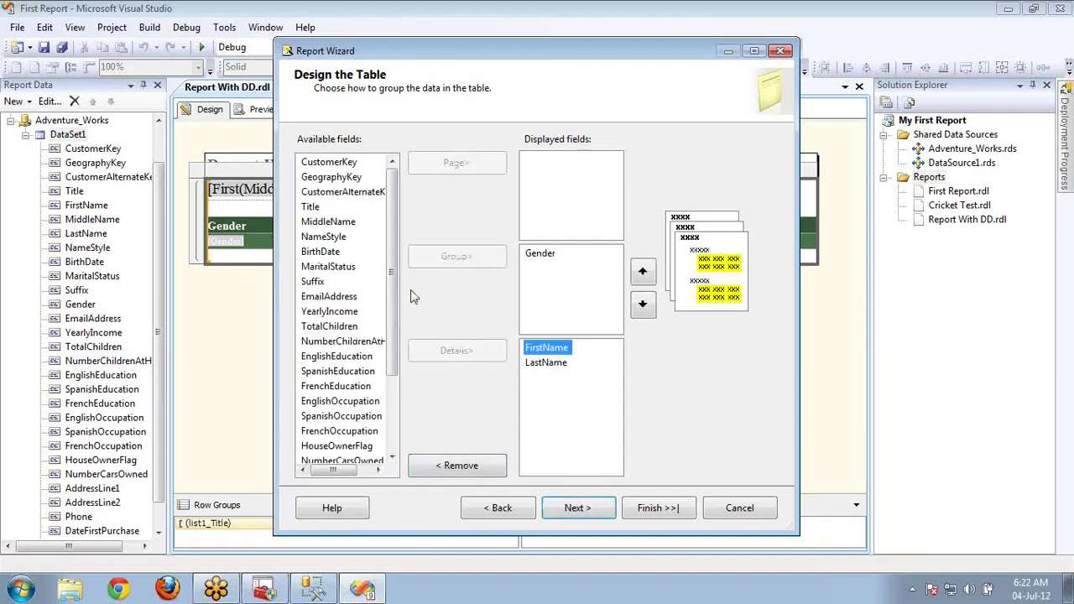
pyautogui.click(328, 223)
pyautogui.click(429, 168)
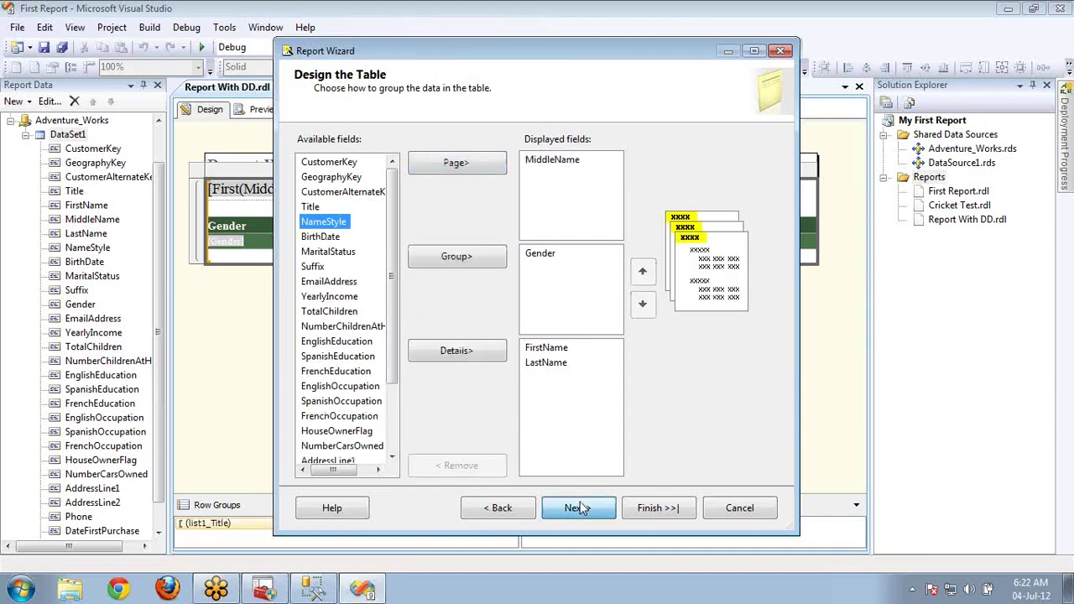
# Choose the stepped layout with subtotals and drilldown enabled, and finish the wizard with the default style and the name Report1
pyautogui.click(578, 508)
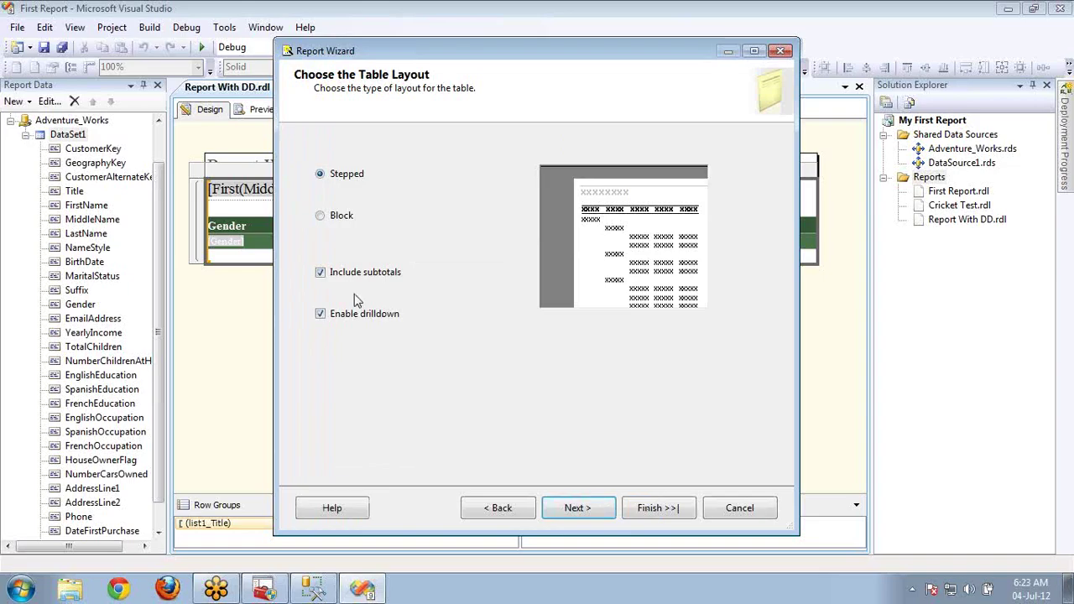
pyautogui.click(595, 511)
pyautogui.click(599, 517)
pyautogui.click(635, 516)
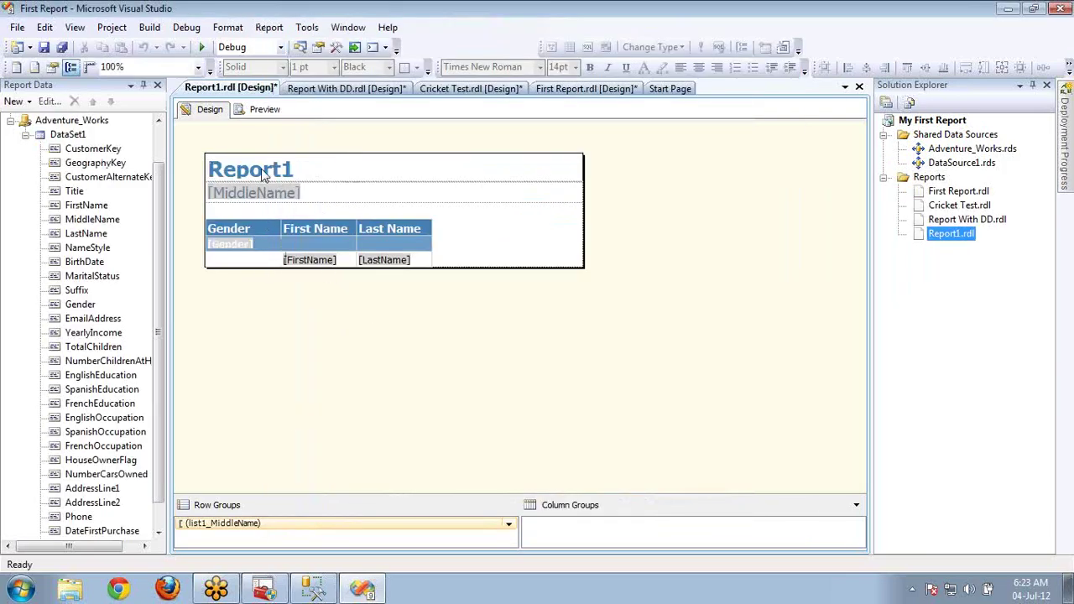
# Preview Report1 and expand the F gender group on the first and second pages
pyautogui.click(263, 110)
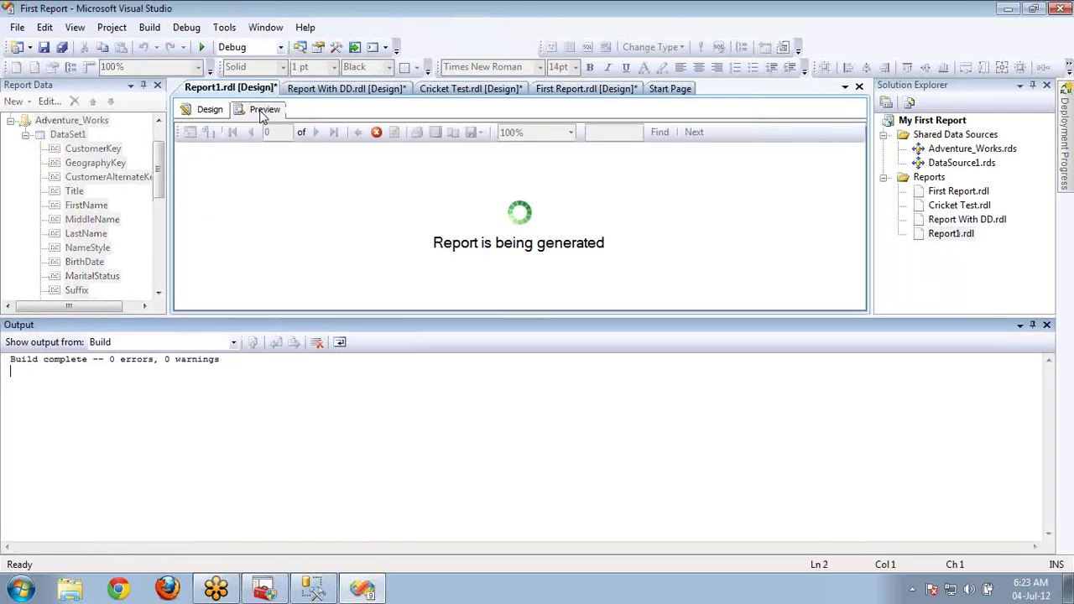
pyautogui.click(1047, 324)
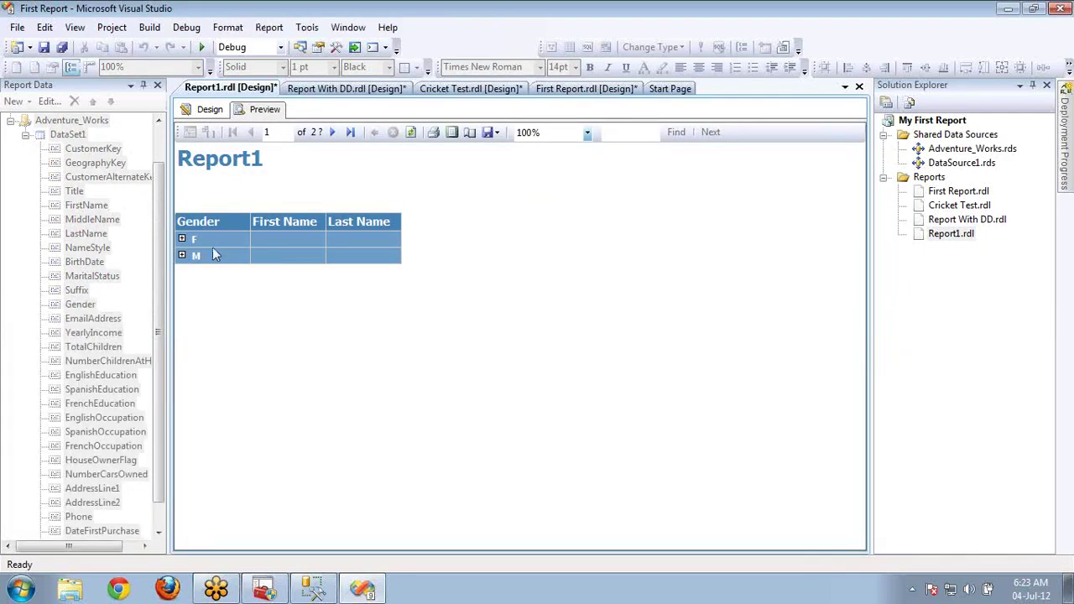
pyautogui.click(182, 241)
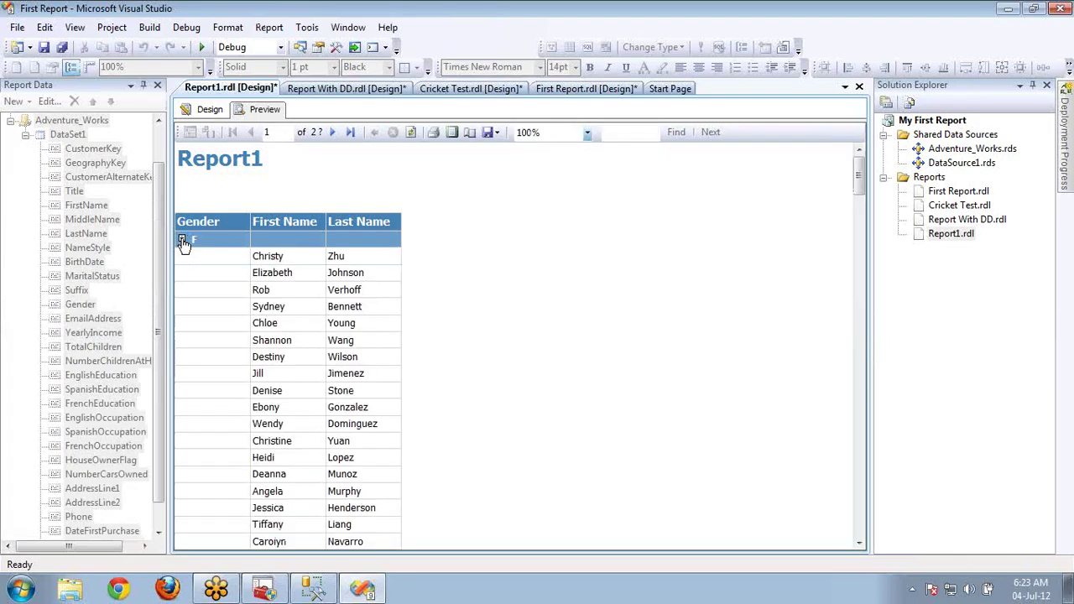
pyautogui.click(334, 135)
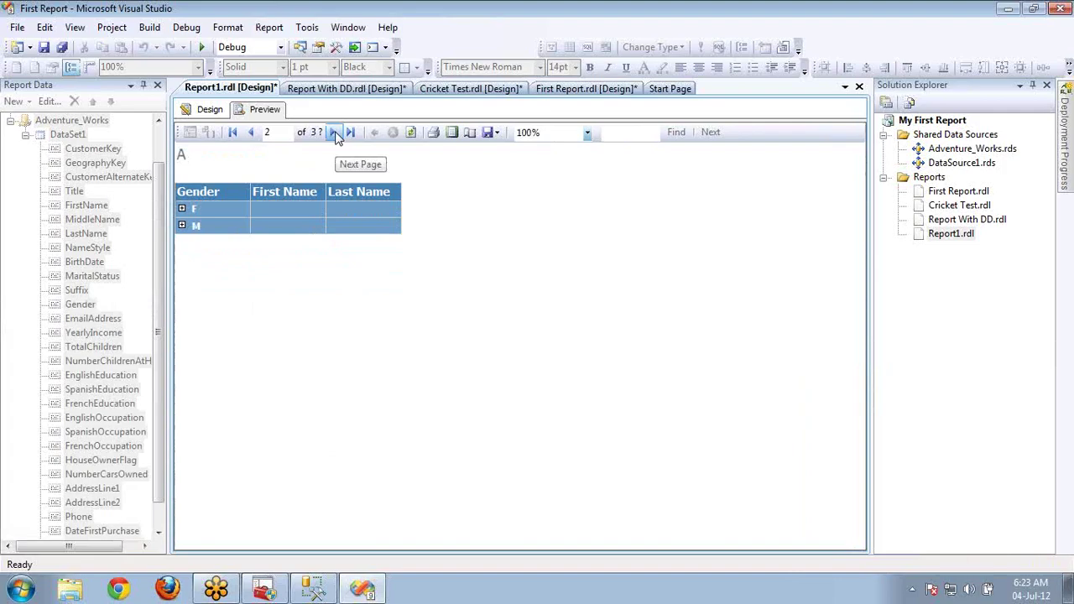
pyautogui.click(182, 209)
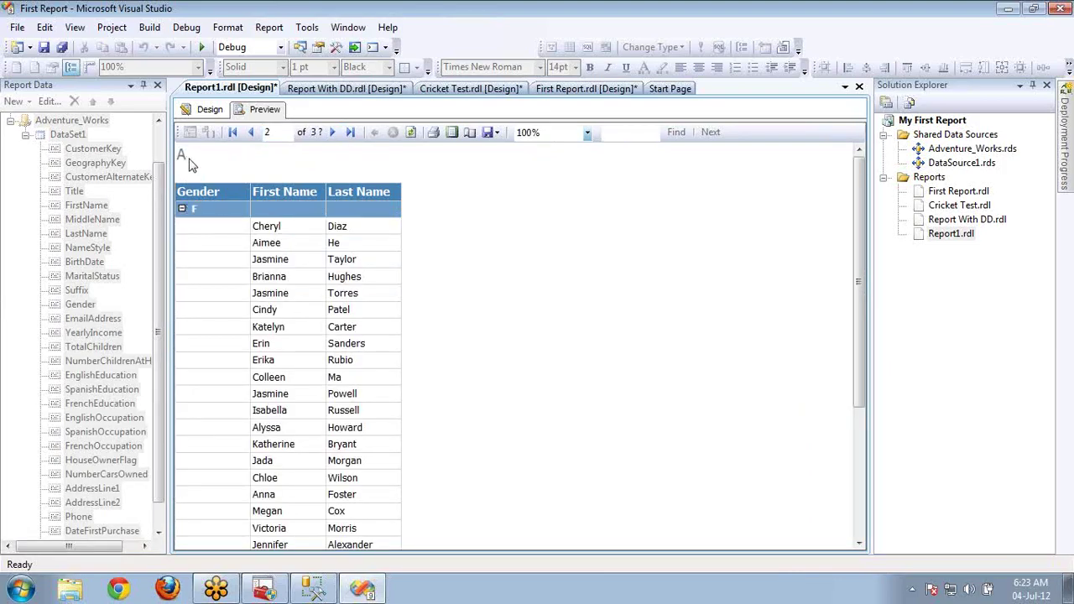
# Insert the MiddleName field as a table column between First Name and Last Name, and preview Report1 with the F group expanded
pyautogui.click(210, 109)
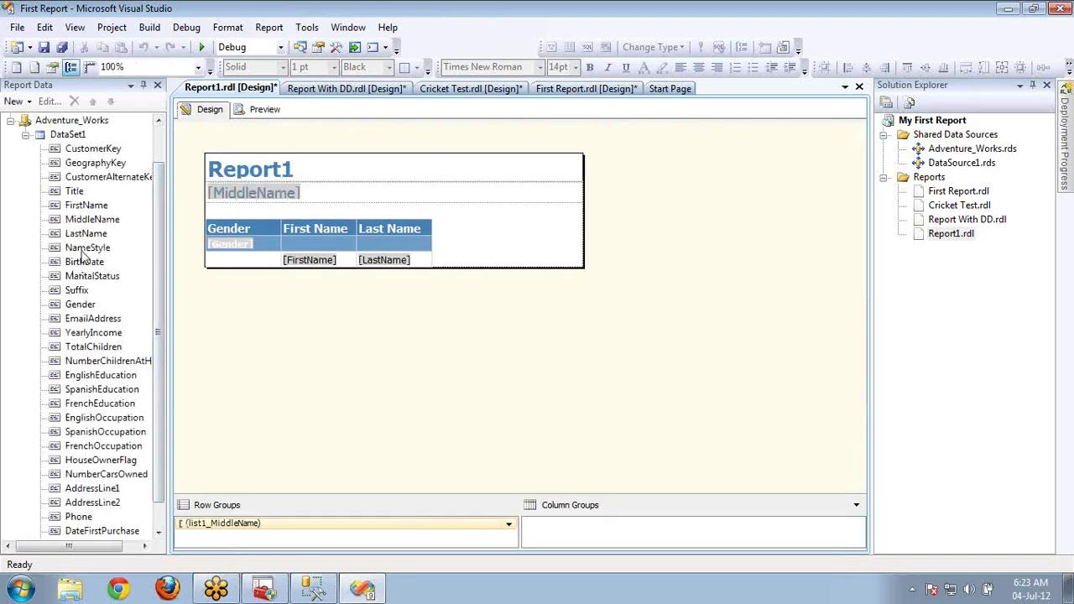
pyautogui.moveTo(91, 221); pyautogui.dragTo(369, 240)
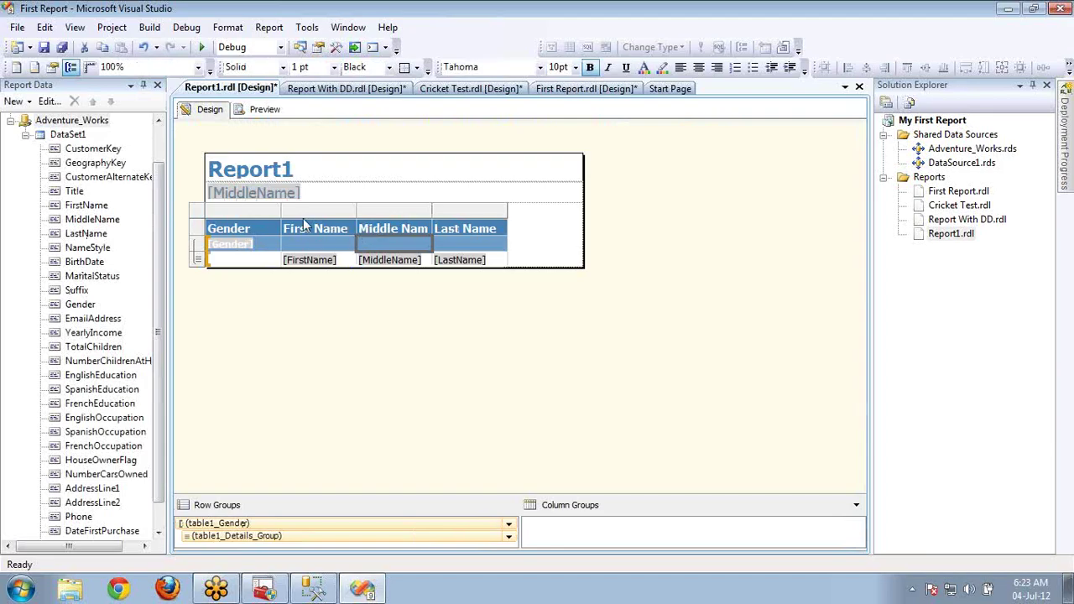
pyautogui.click(264, 109)
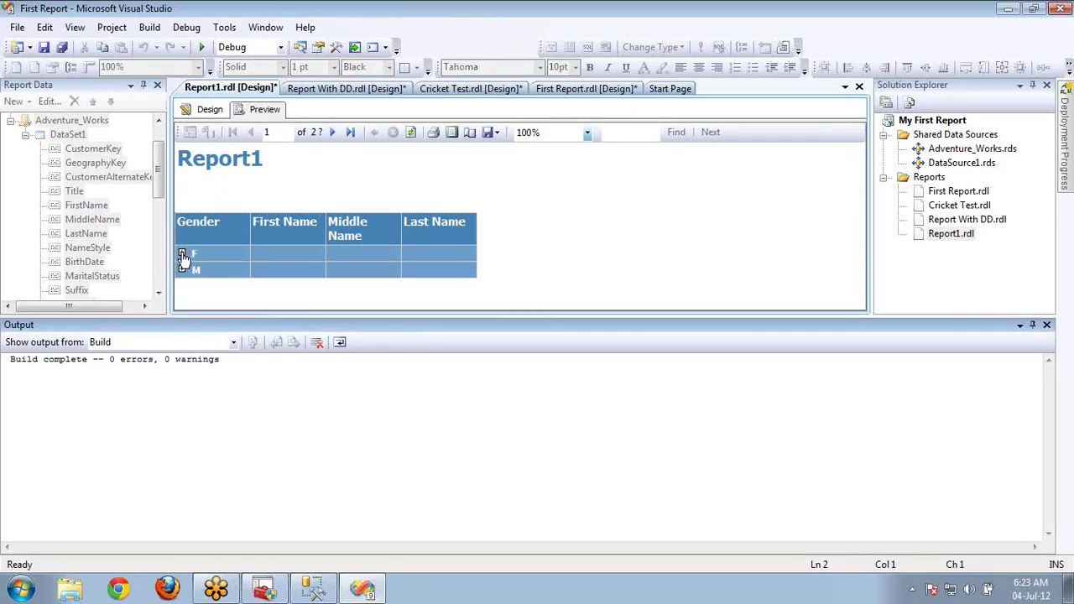
pyautogui.click(1047, 324)
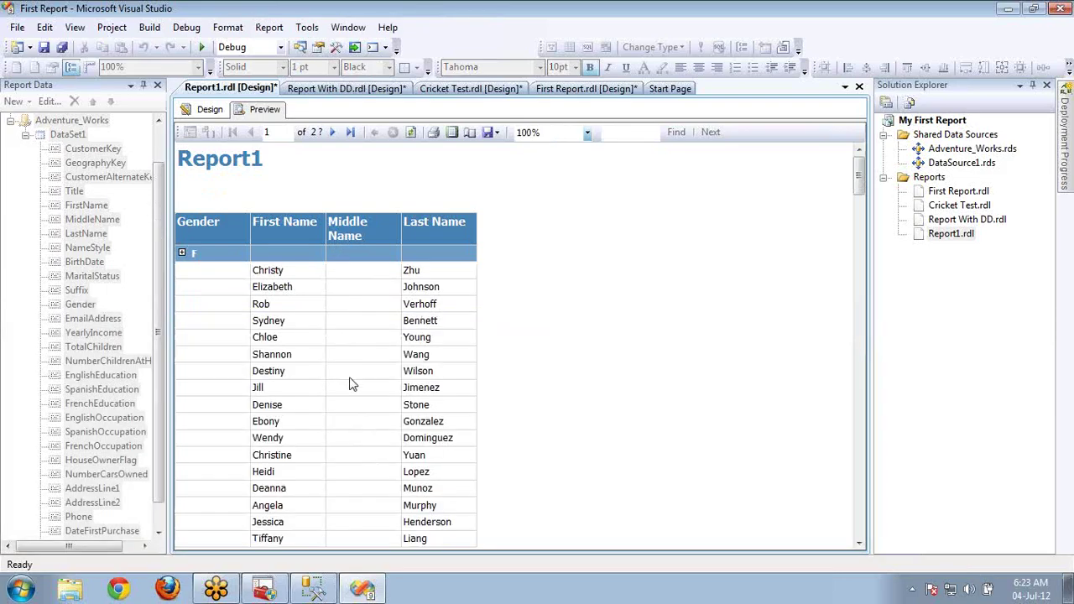
# Page through the Report1 preview and expand the gender groups on the middle-name pages A, A., B and W
pyautogui.click(331, 134)
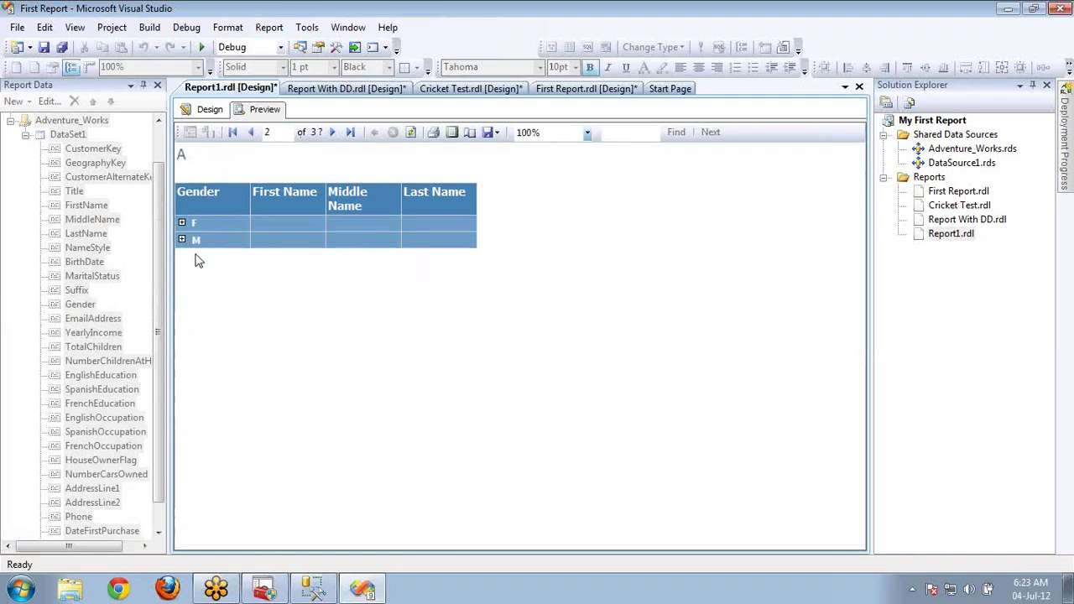
pyautogui.click(182, 225)
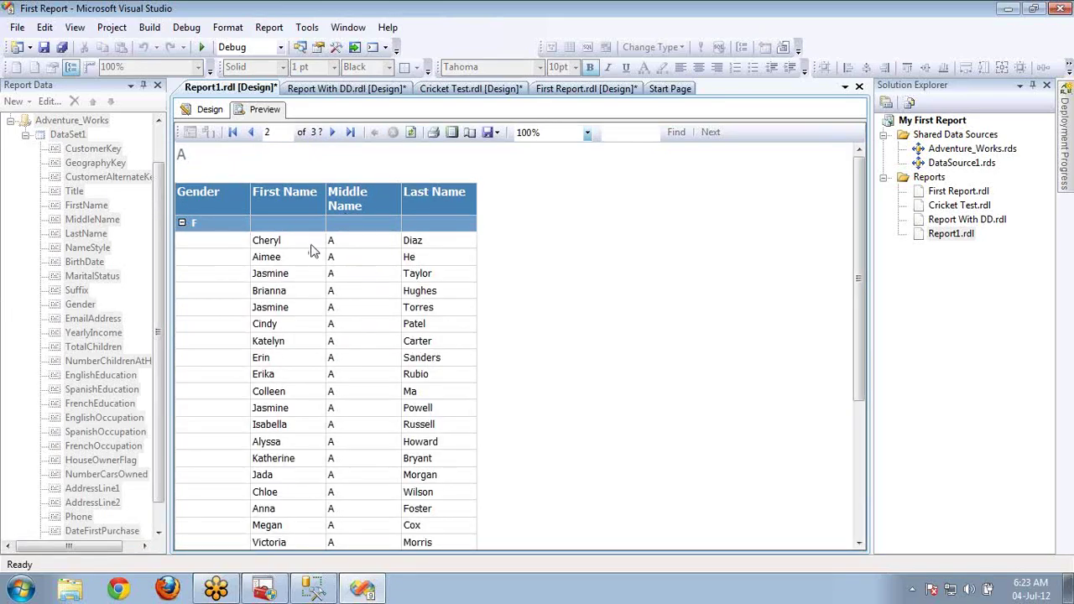
pyautogui.click(331, 133)
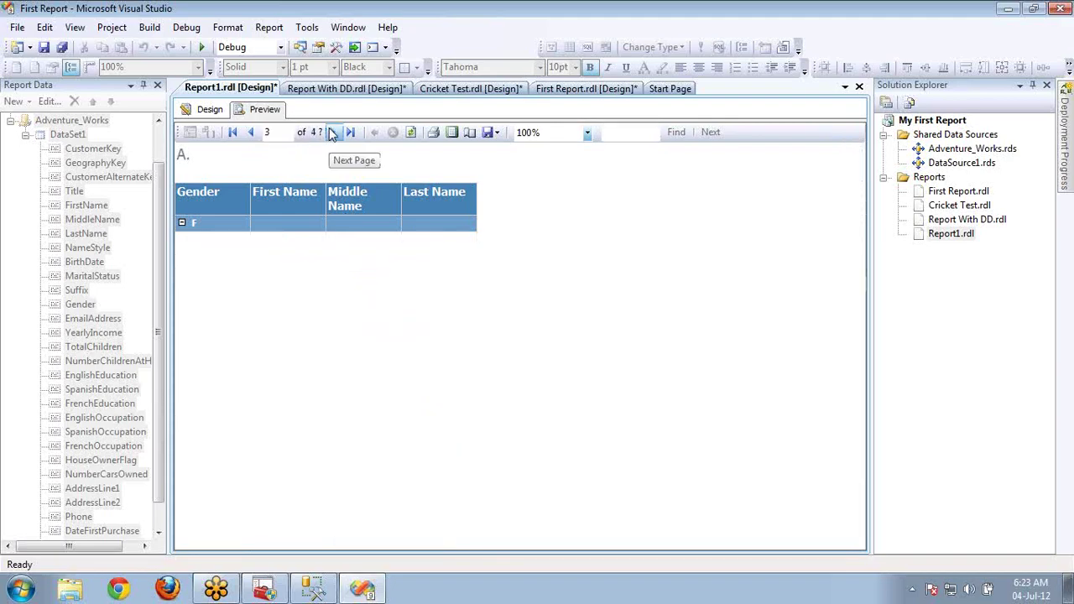
pyautogui.click(183, 225)
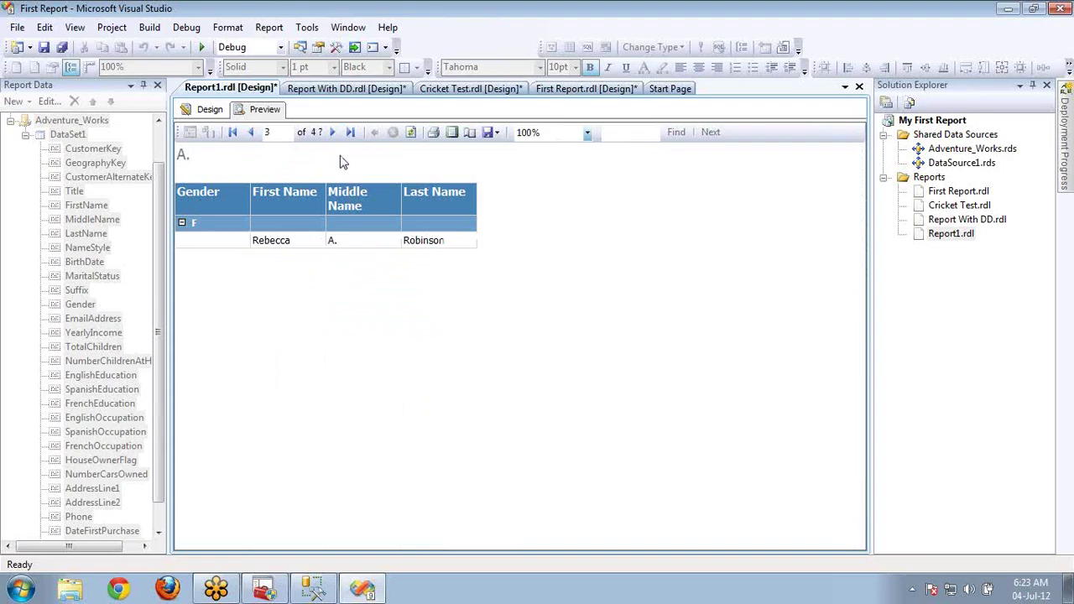
pyautogui.click(332, 132)
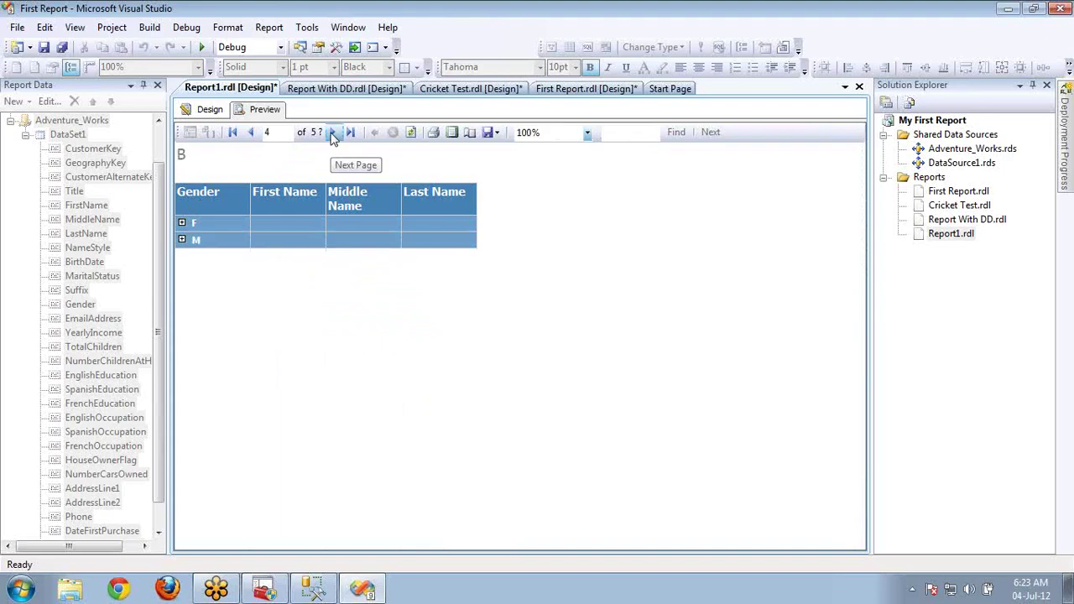
pyautogui.click(183, 224)
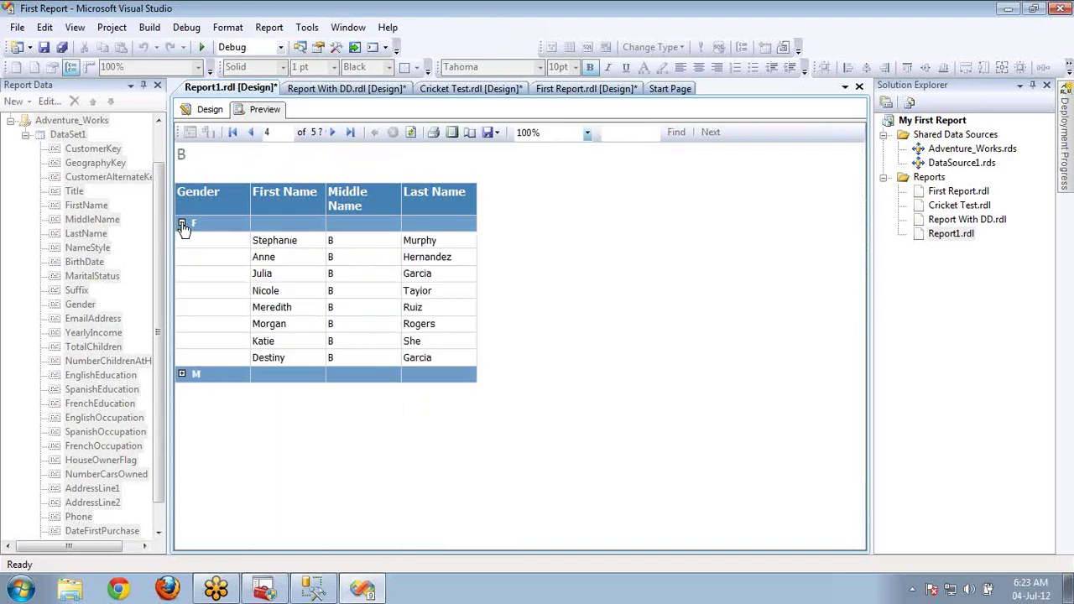
pyautogui.click(182, 374)
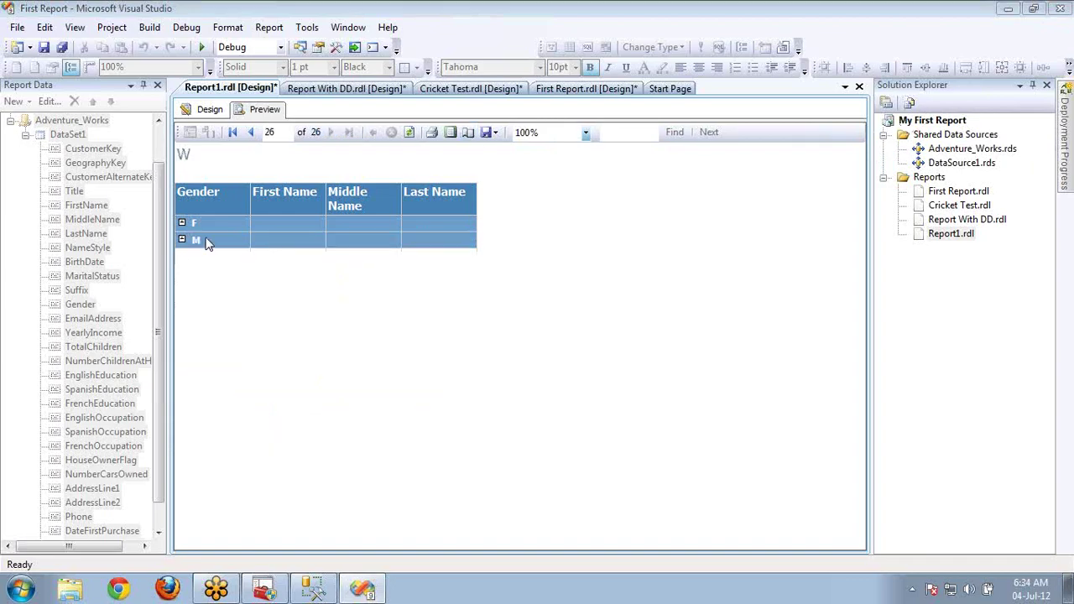
pyautogui.click(182, 224)
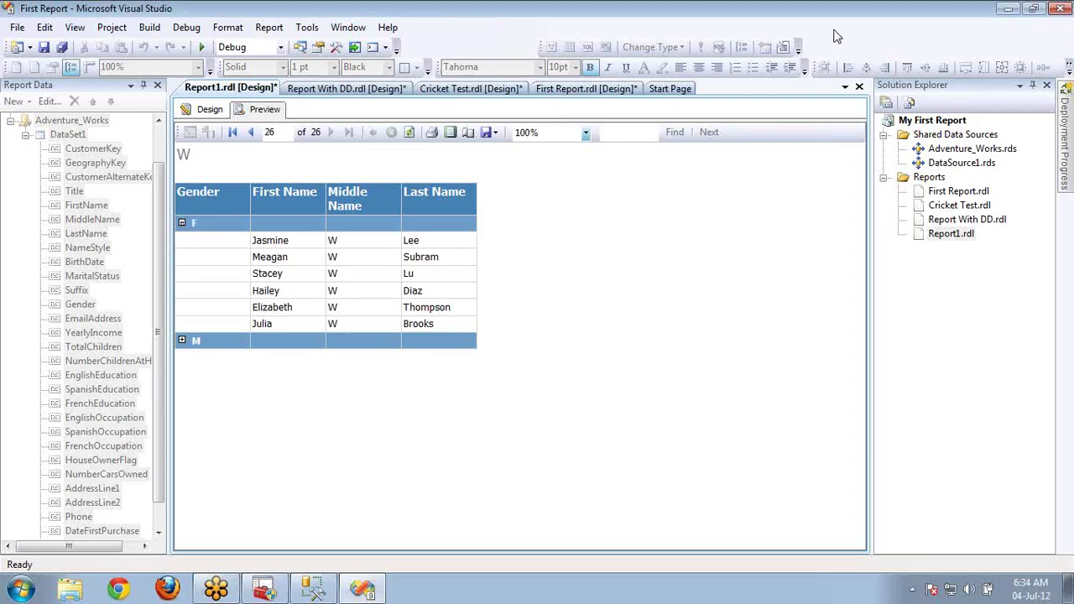
# Open First Report.rdl in design view and look over its table cells, dataset fields and the project's Reports folder
pyautogui.click(303, 48)
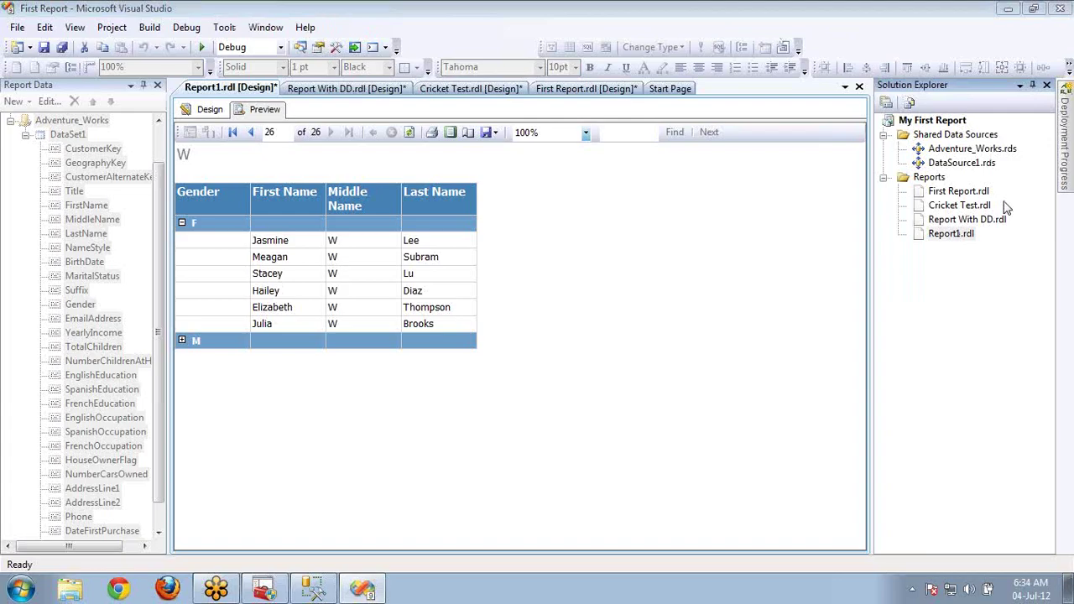
pyautogui.doubleClick(940, 191)
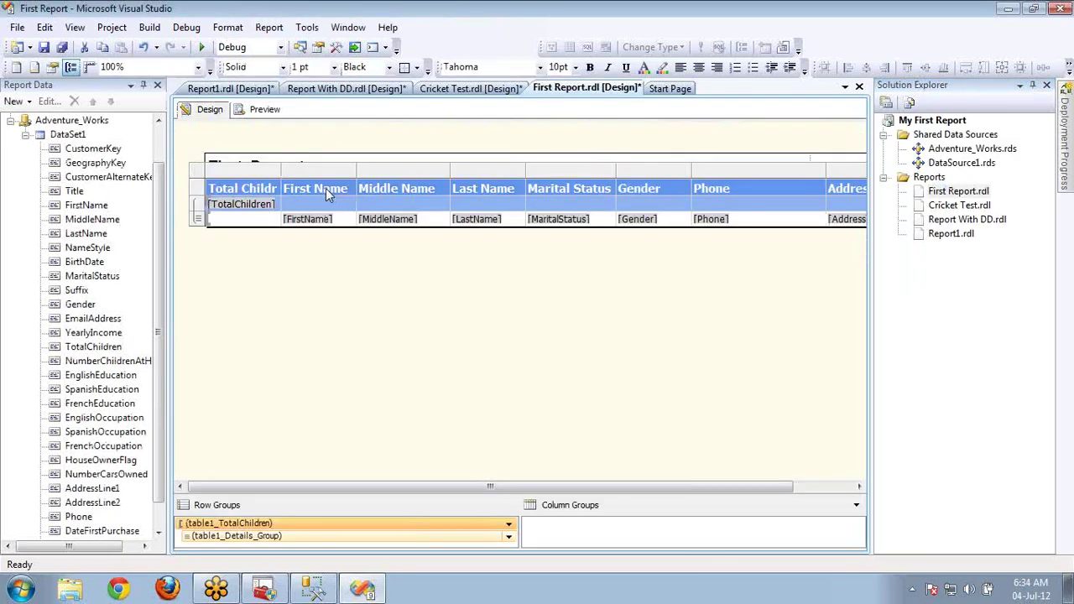
pyautogui.click(260, 186)
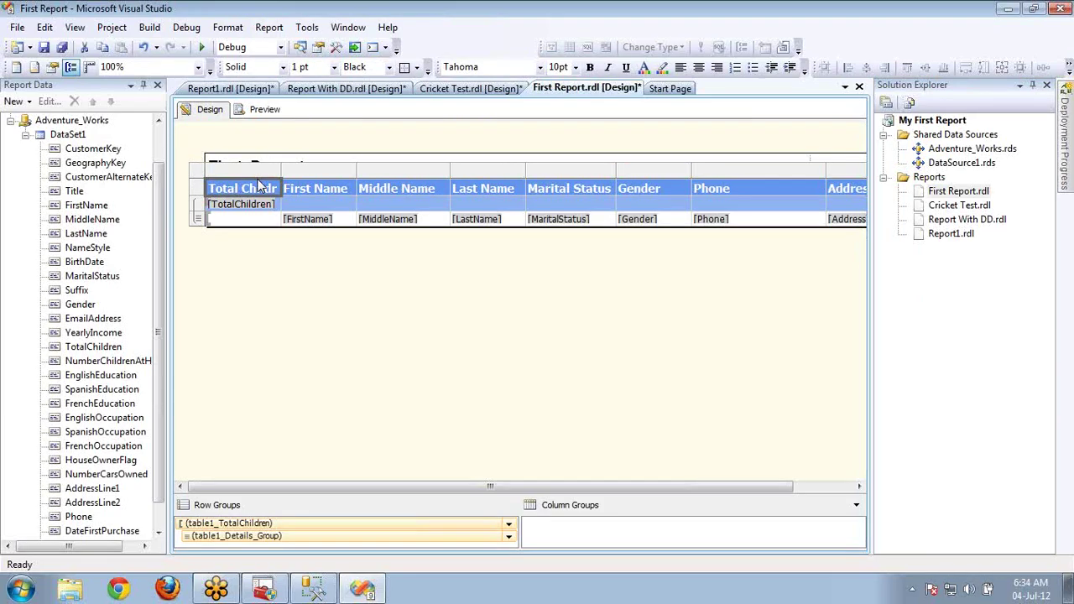
pyautogui.click(311, 190)
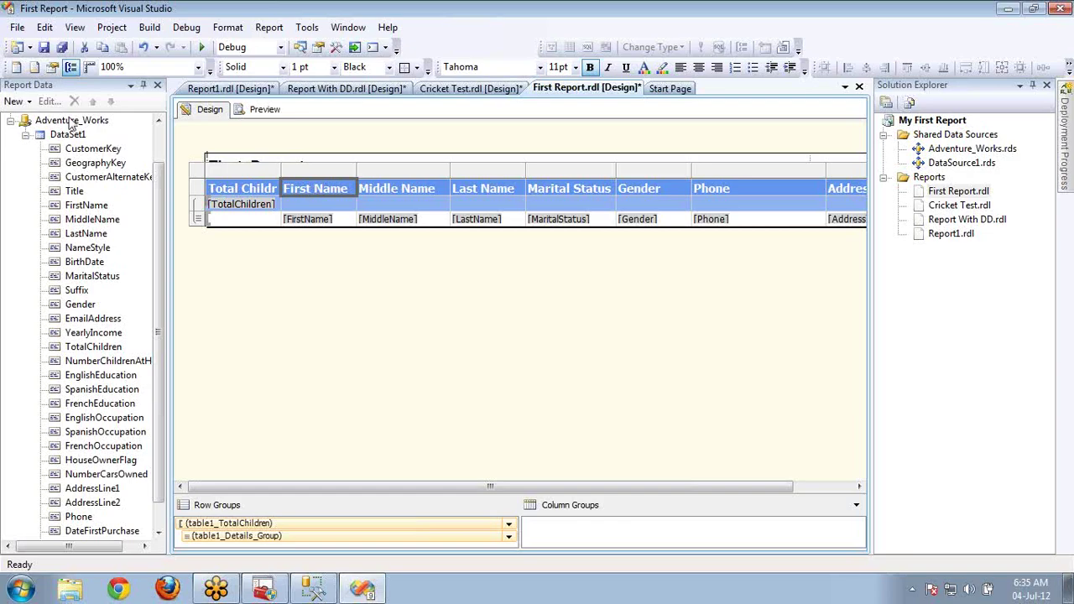
pyautogui.click(84, 151)
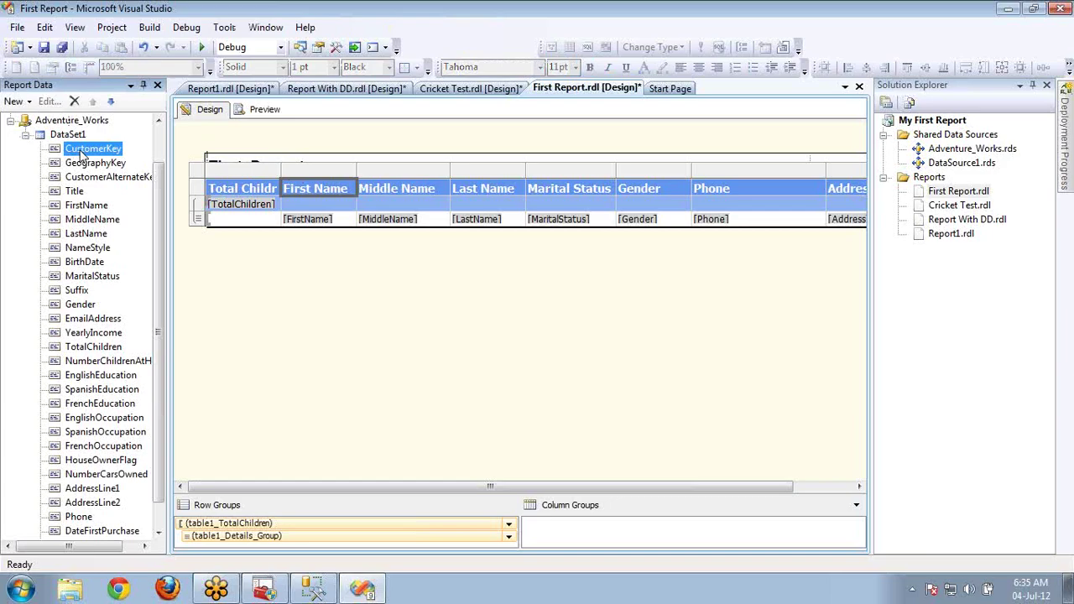
pyautogui.click(387, 202)
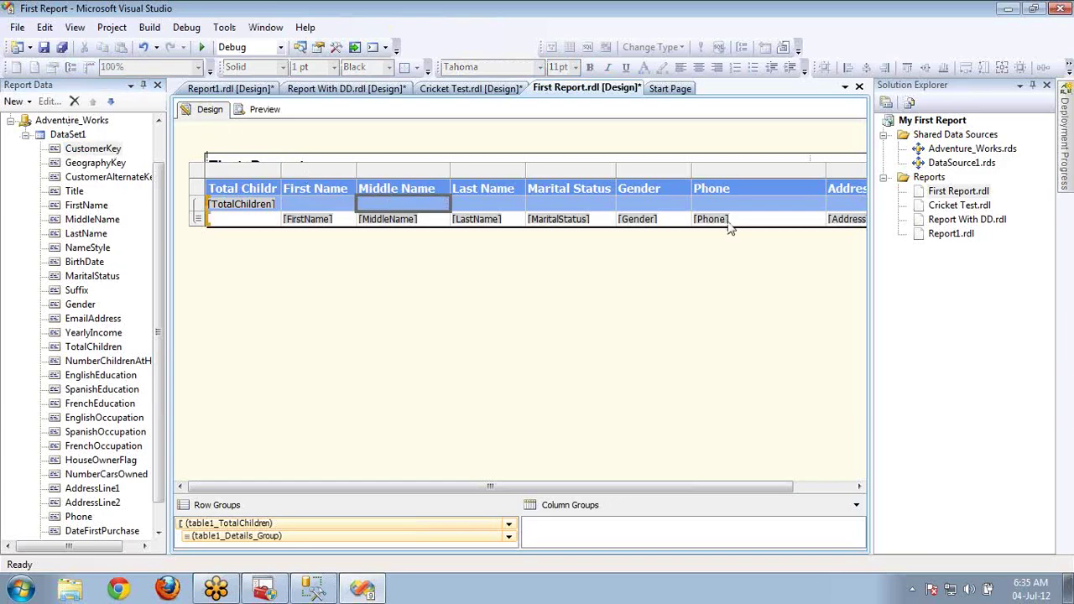
pyautogui.rightClick(935, 181)
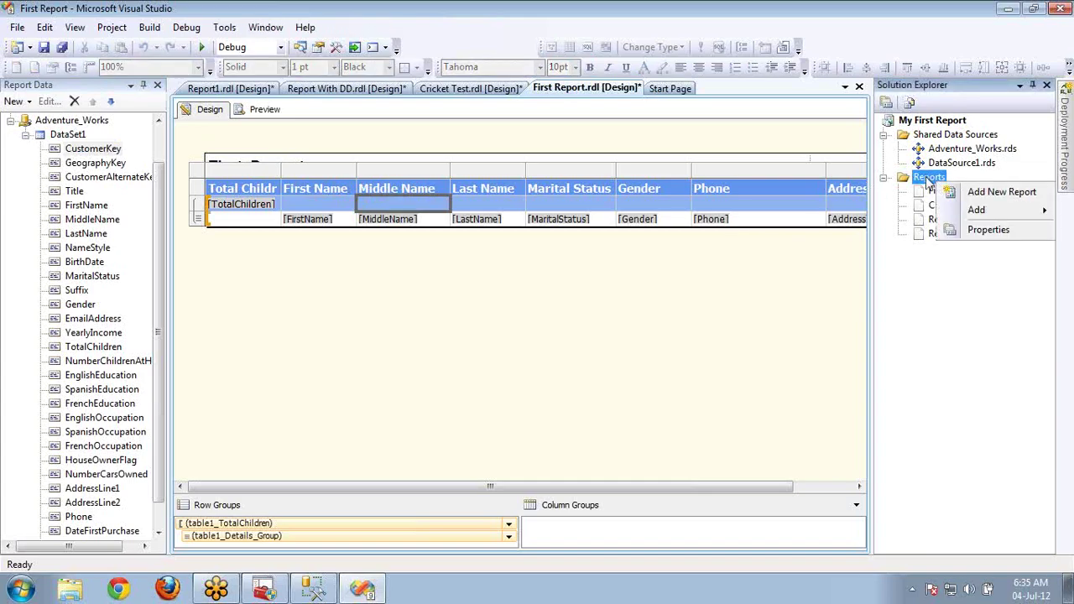
pyautogui.click(930, 183)
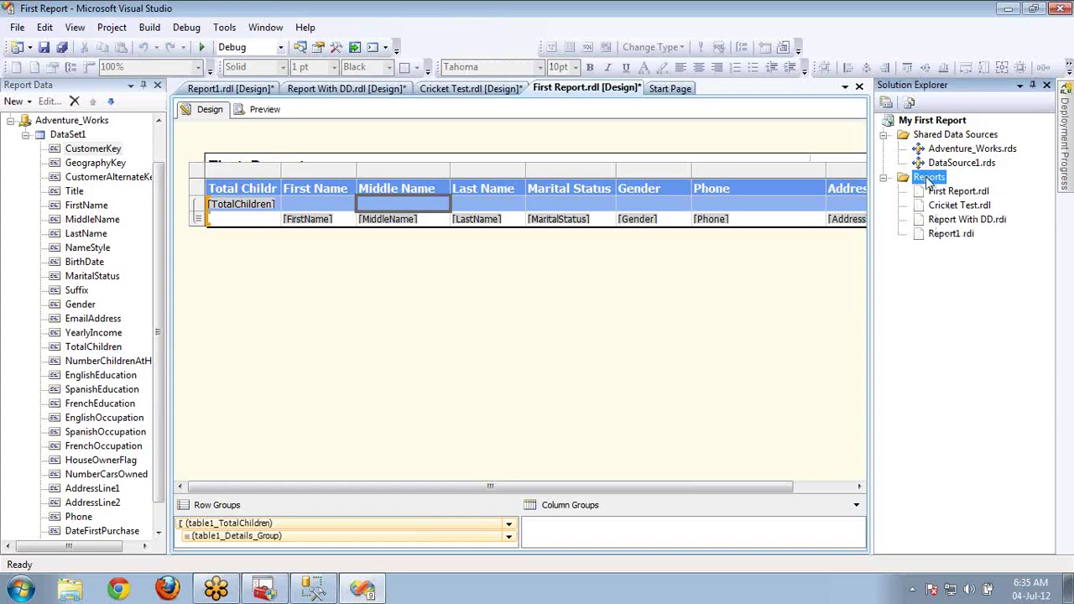
# Collapse DataSet1 and review the Adventure_Works data source properties, leaving them without changes
pyautogui.click(27, 135)
pyautogui.doubleClick(69, 163)
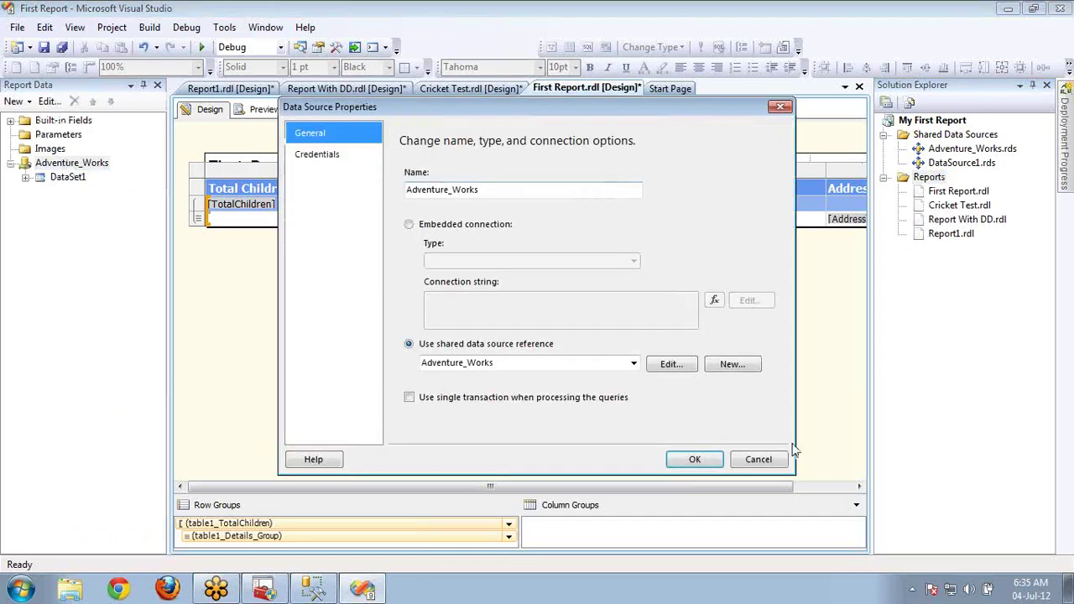
pyautogui.click(761, 462)
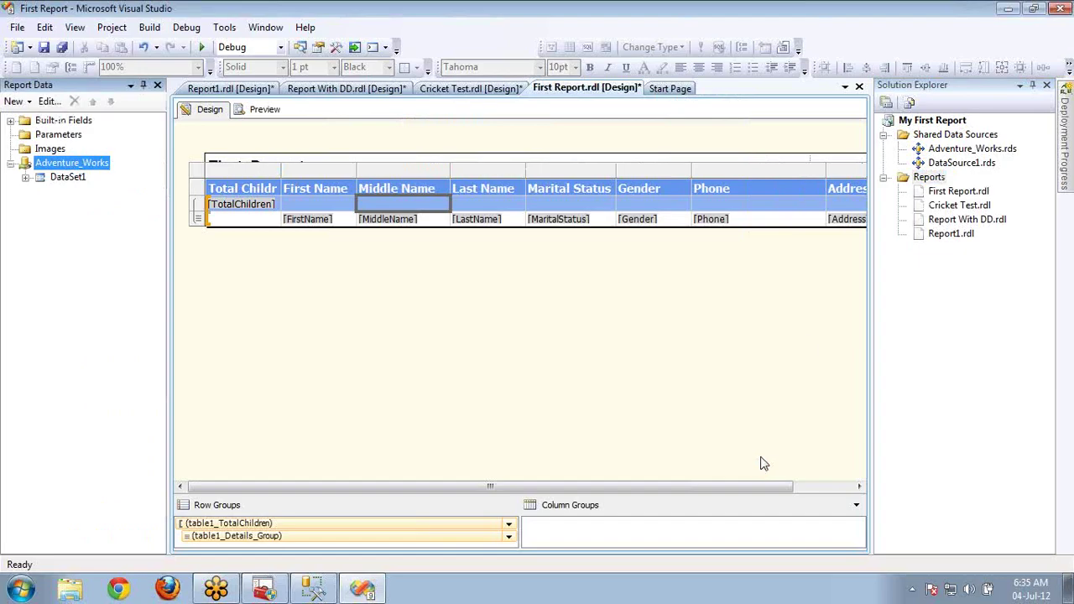
pyautogui.moveTo(308, 207)
pyautogui.click(336, 175)
pyautogui.click(245, 191)
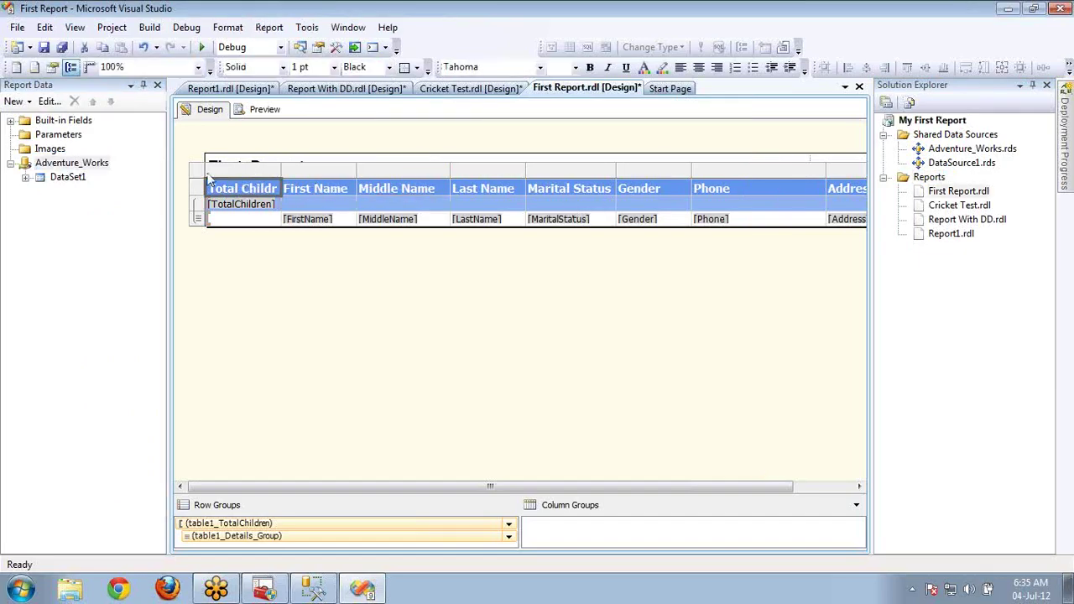
# Close the Report Data pane and look up where it can be reopened
pyautogui.click(157, 85)
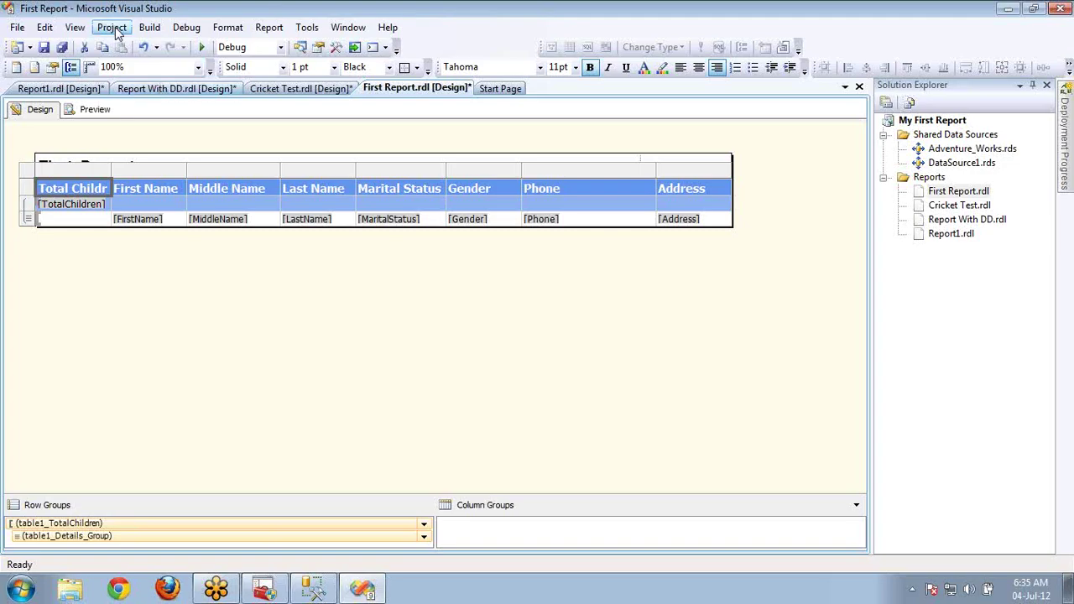
pyautogui.click(164, 187)
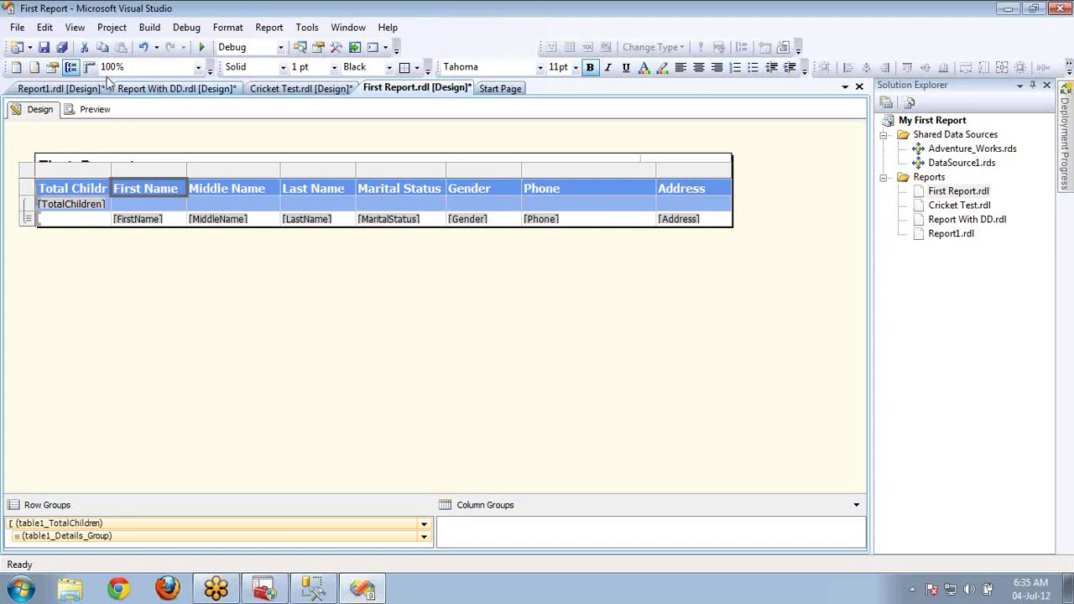
pyautogui.click(75, 27)
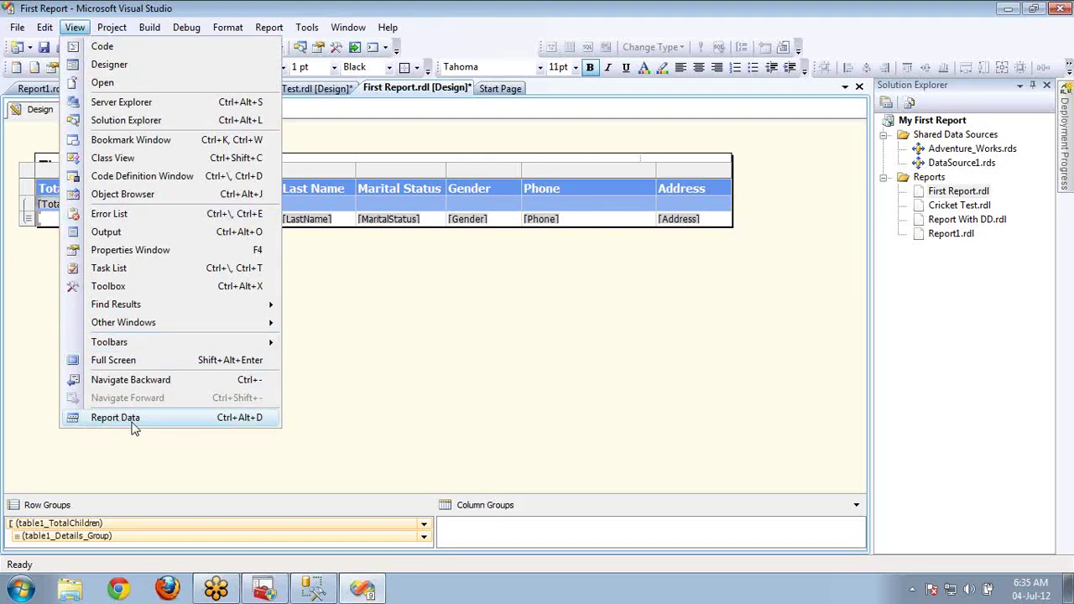
pyautogui.click(353, 396)
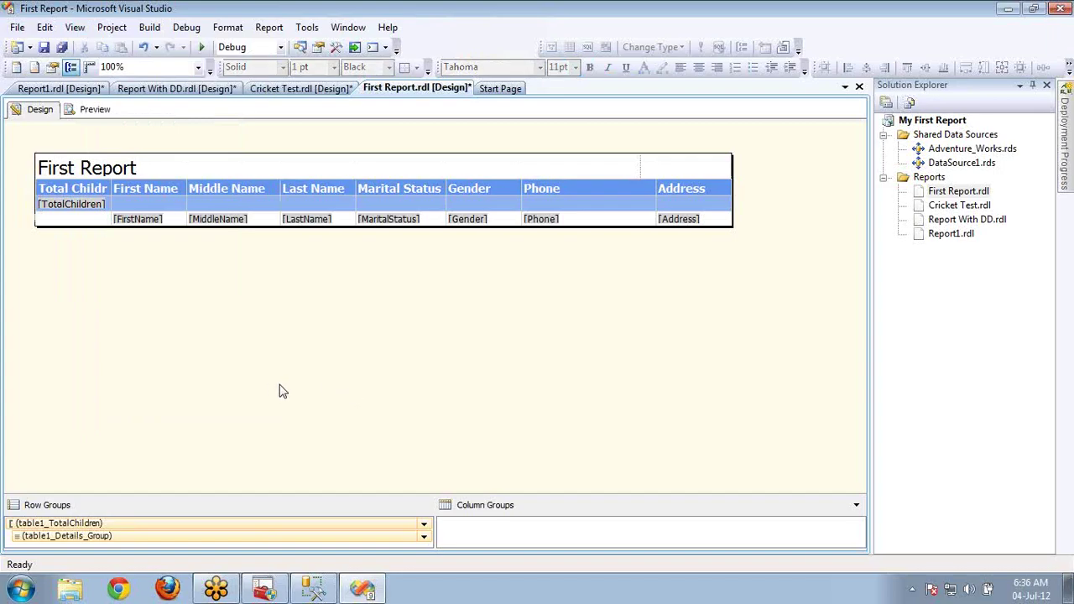
# Bring back the Report Data pane and expand DataSet1 to list its fields
pyautogui.click(82, 32)
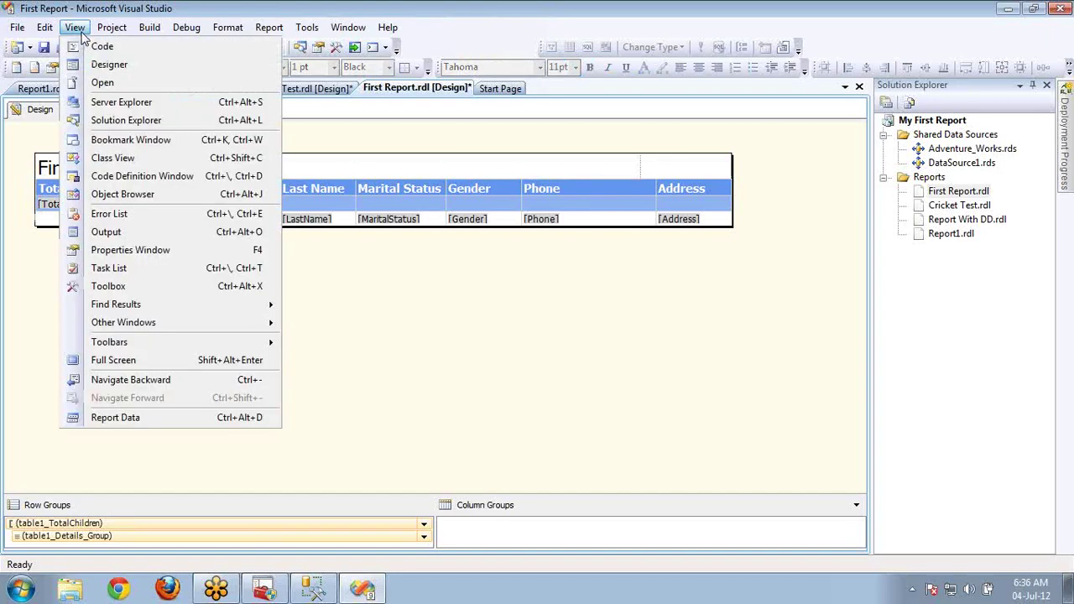
pyautogui.click(130, 420)
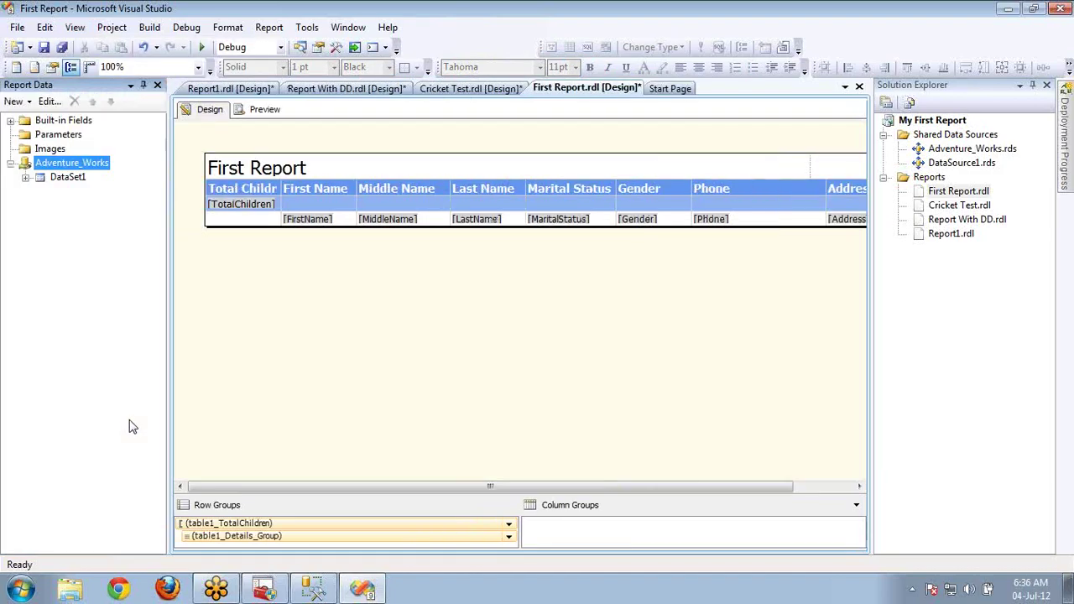
pyautogui.click(30, 189)
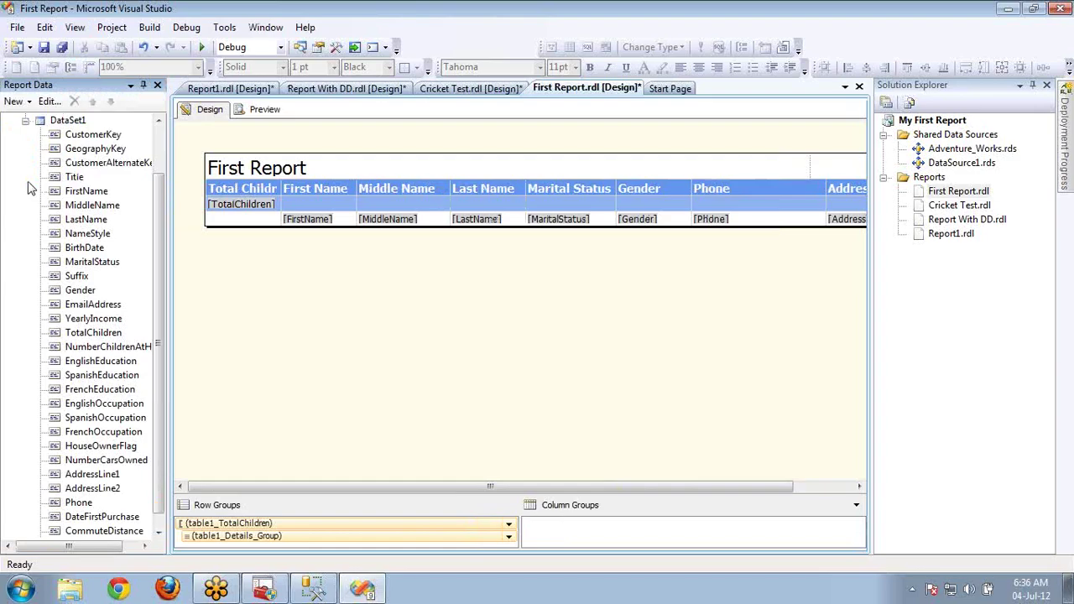
# Collapse DataSet1 and show the Toolbox, looking over its Table and Matrix report items
pyautogui.click(26, 120)
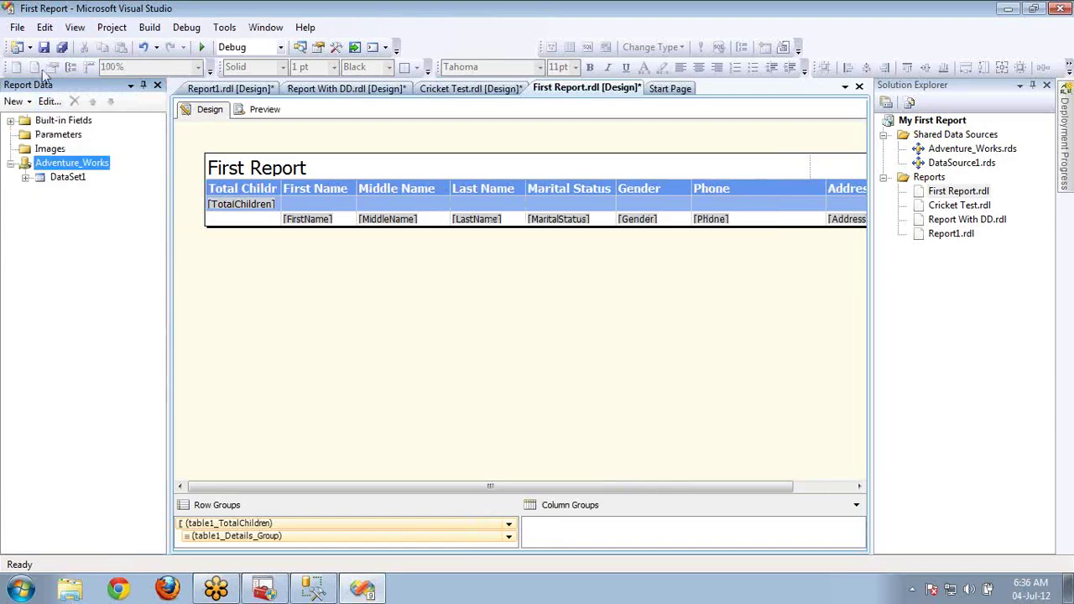
pyautogui.click(80, 28)
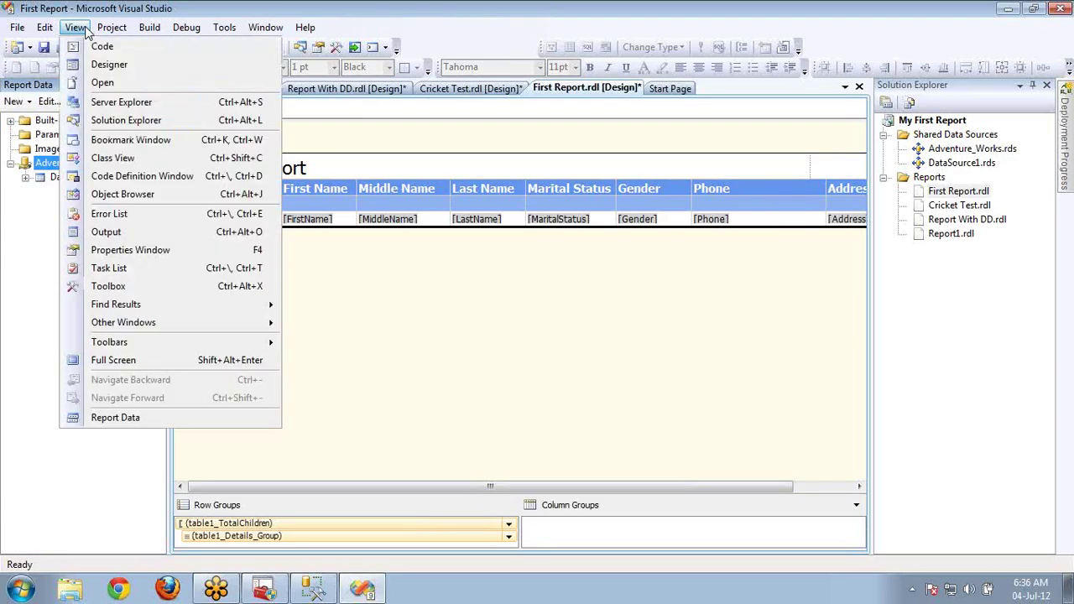
pyautogui.click(106, 290)
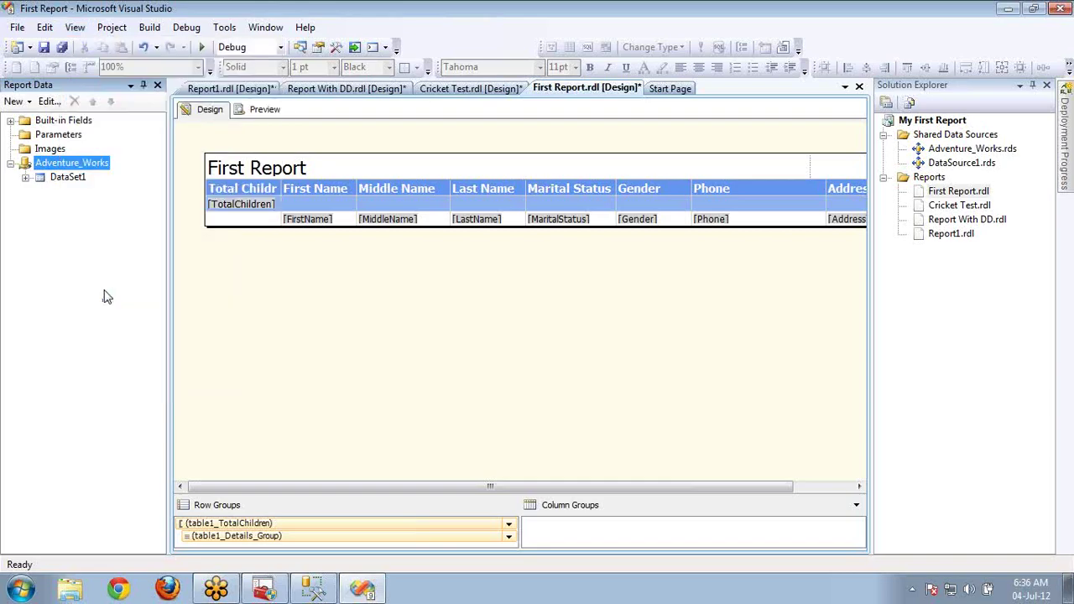
pyautogui.click(52, 164)
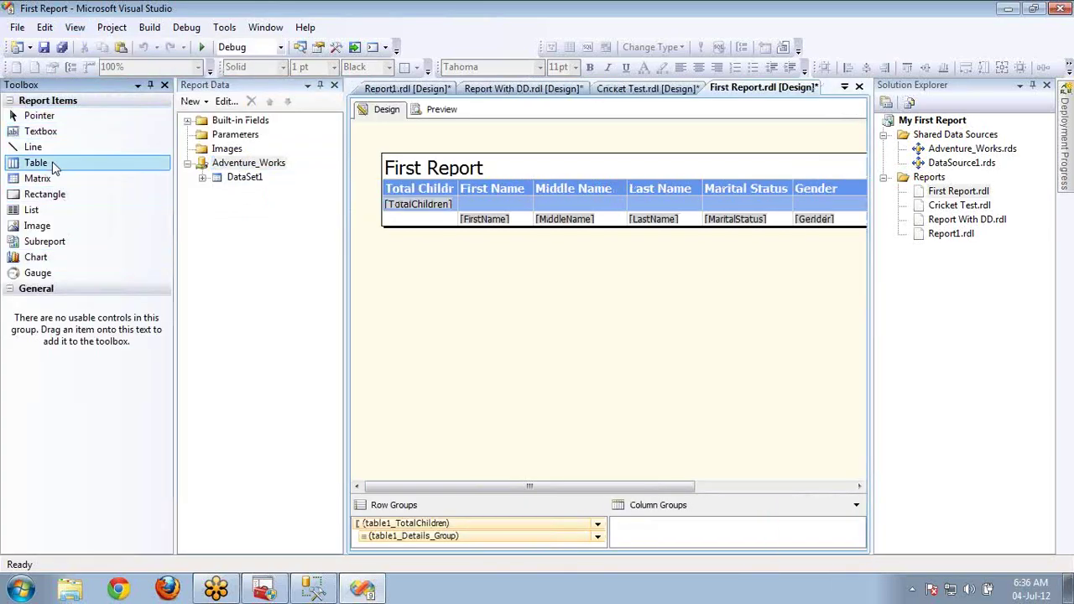
pyautogui.click(46, 179)
# Try drawing a rectangle over the Middle Name and Last Name columns of First Report's table, and undo it
pyautogui.click(61, 195)
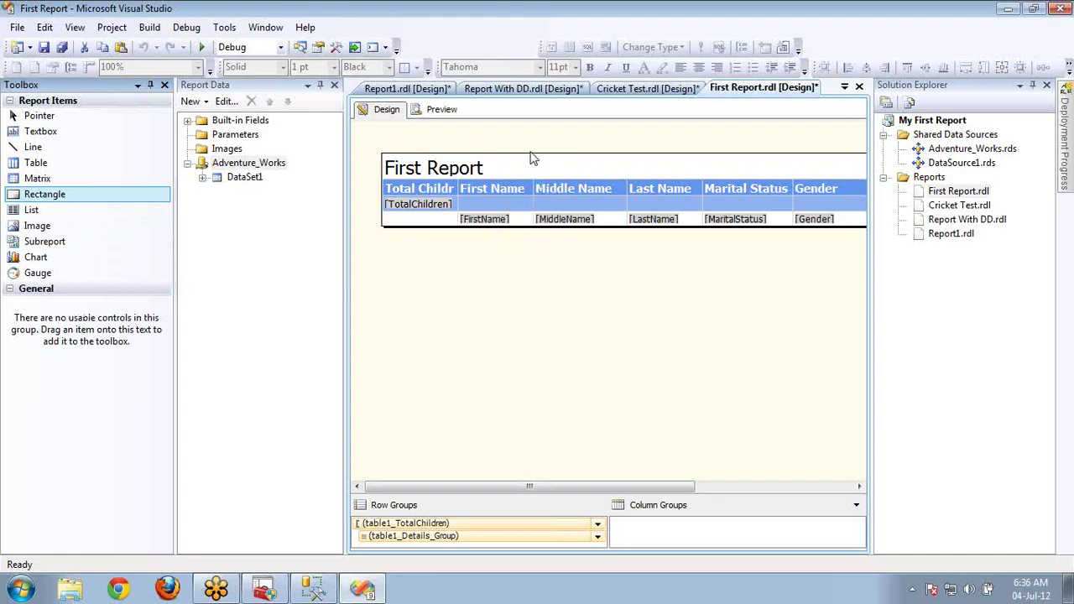
pyautogui.moveTo(534, 184); pyautogui.dragTo(690, 262)
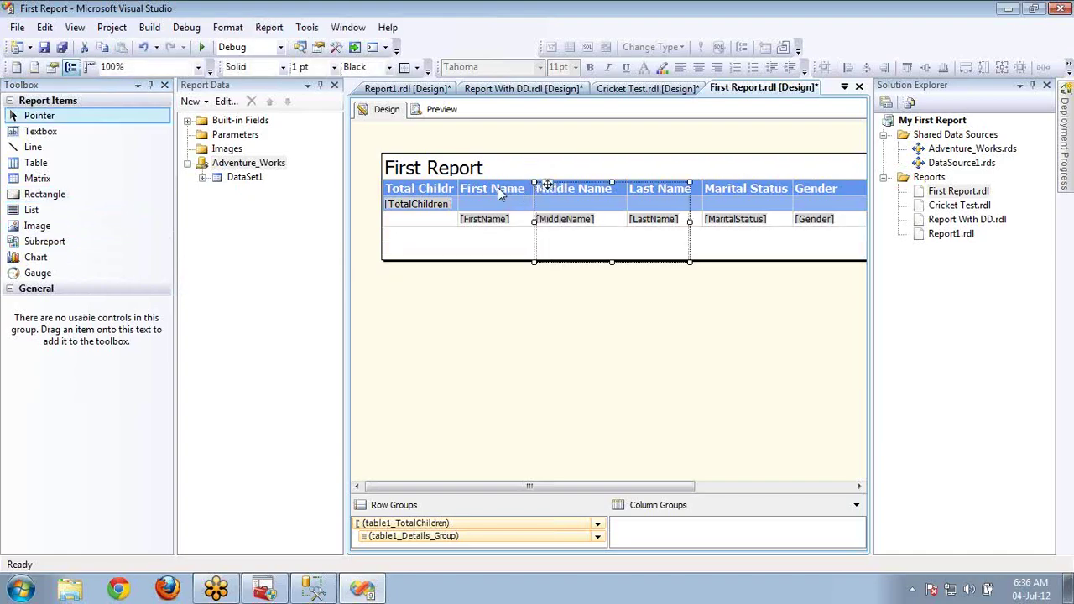
pyautogui.hotkey('ctrl', 'z')
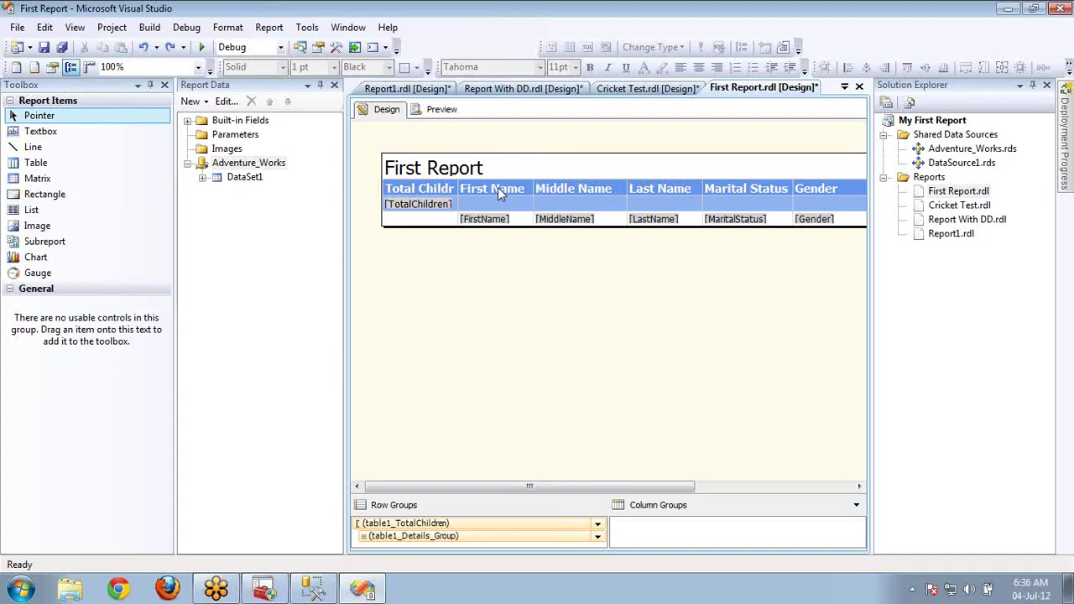
pyautogui.click(514, 189)
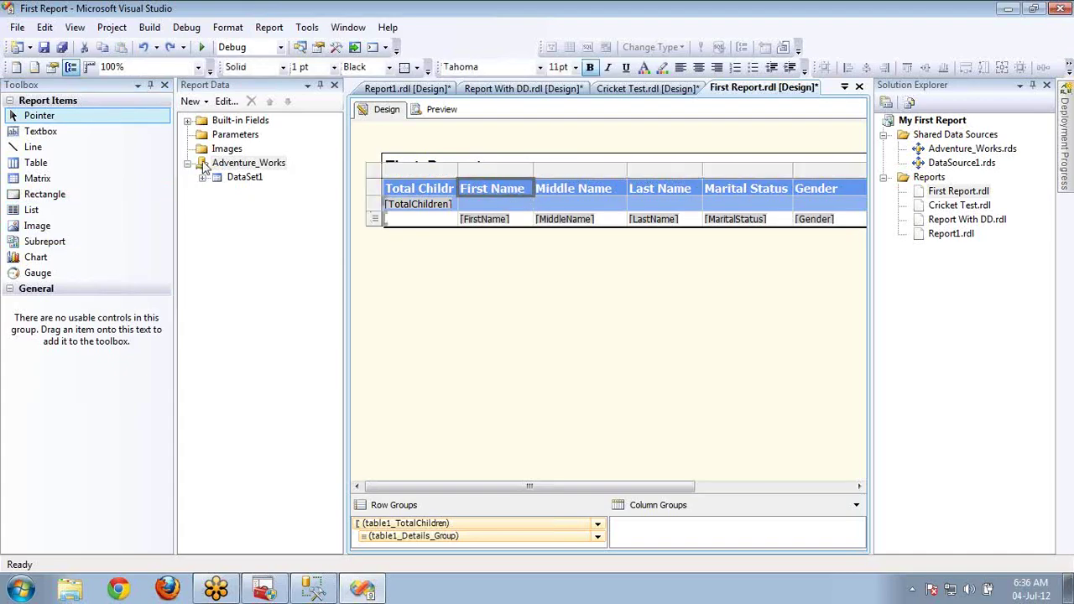
# Close both the Report Data pane and the Toolbox, and bring back the Report Data pane
pyautogui.click(70, 180)
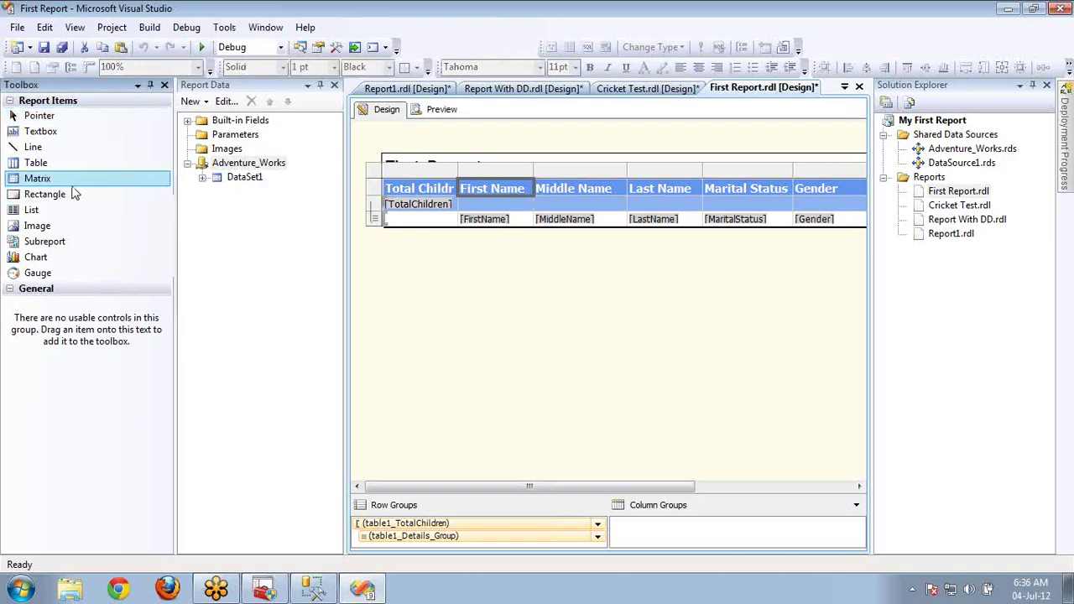
pyautogui.click(334, 85)
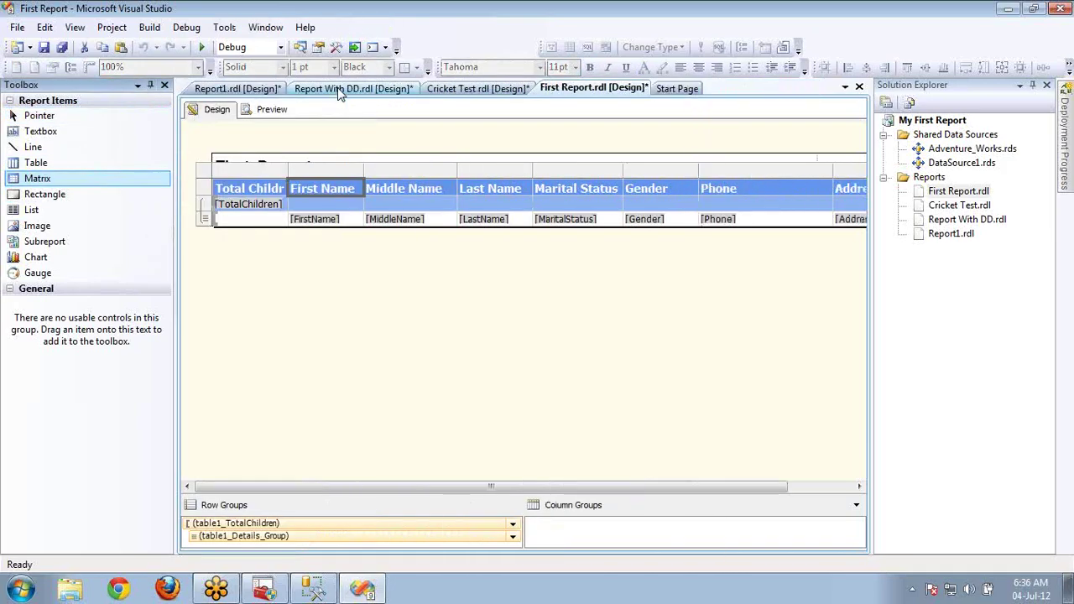
pyautogui.click(178, 119)
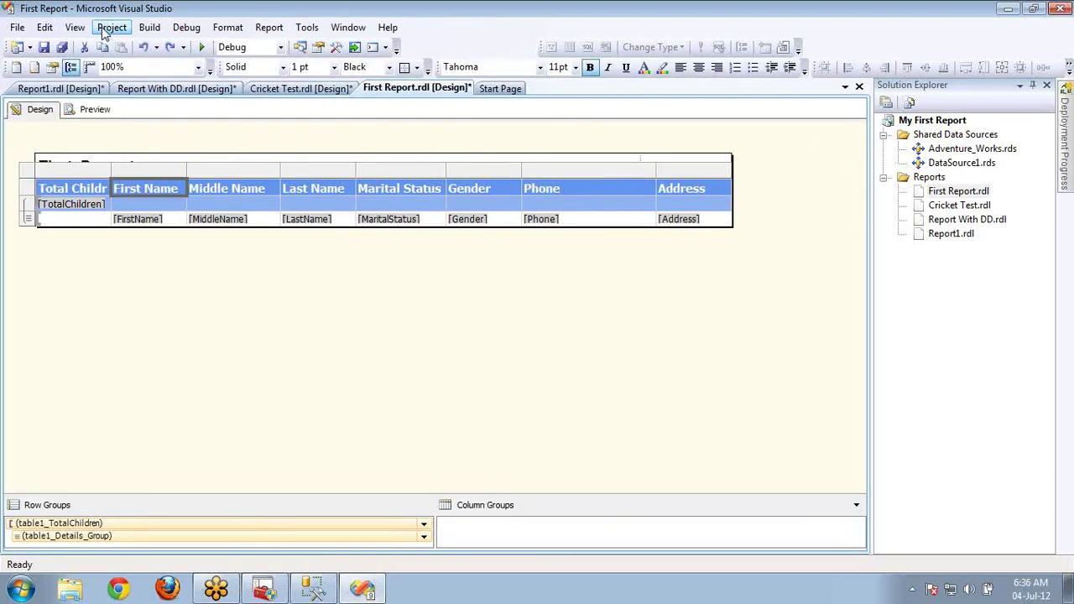
pyautogui.click(75, 27)
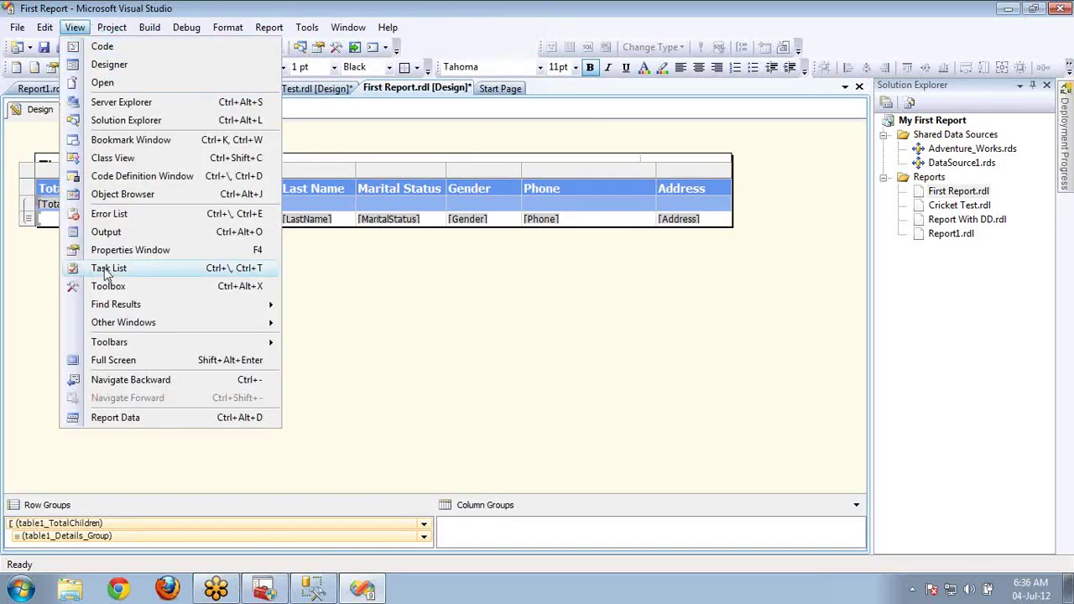
pyautogui.click(115, 418)
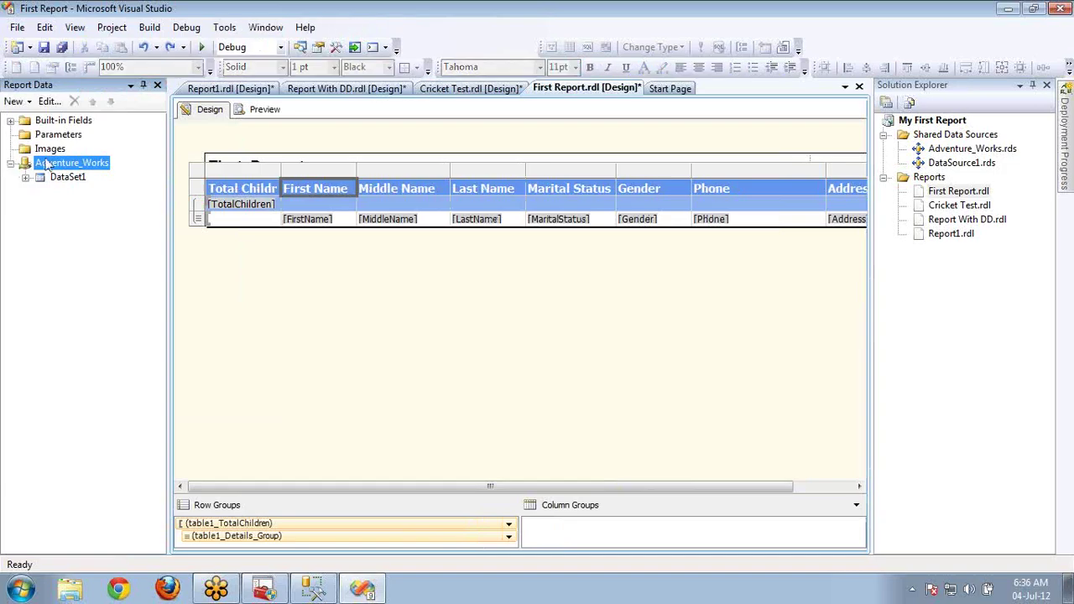
# Compare the shared reference and embedded connection options of the Adventure_Works data source, and cancel without changes
pyautogui.doubleClick(52, 164)
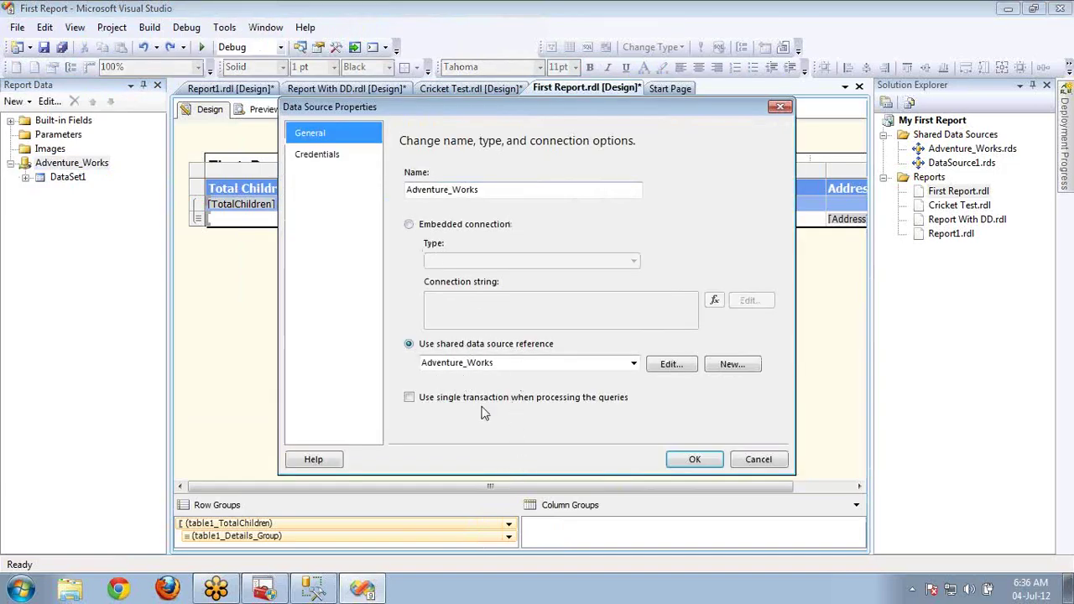
pyautogui.click(495, 352)
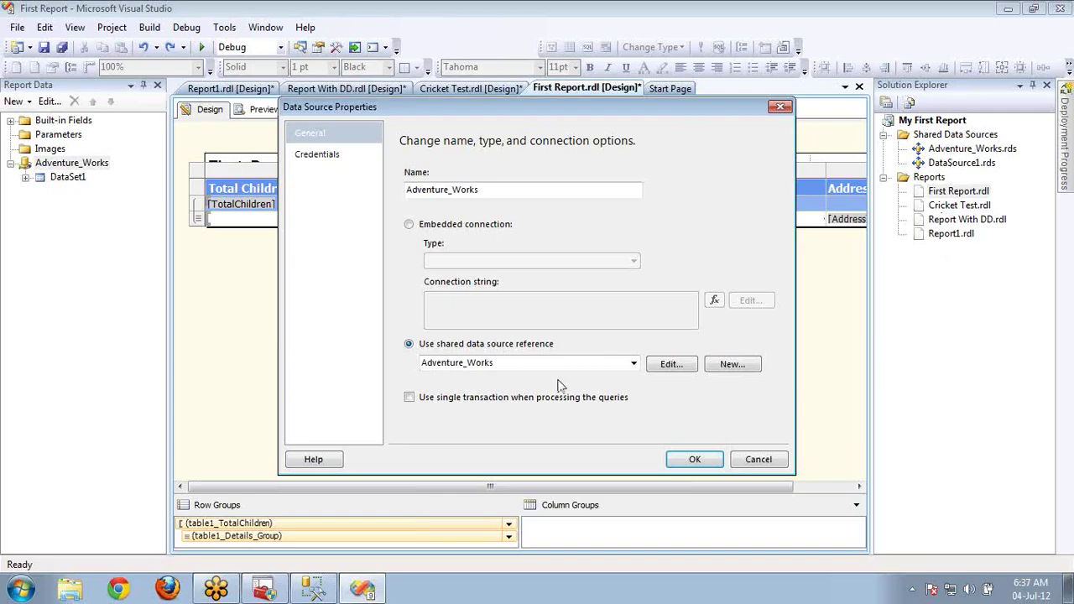
pyautogui.click(447, 232)
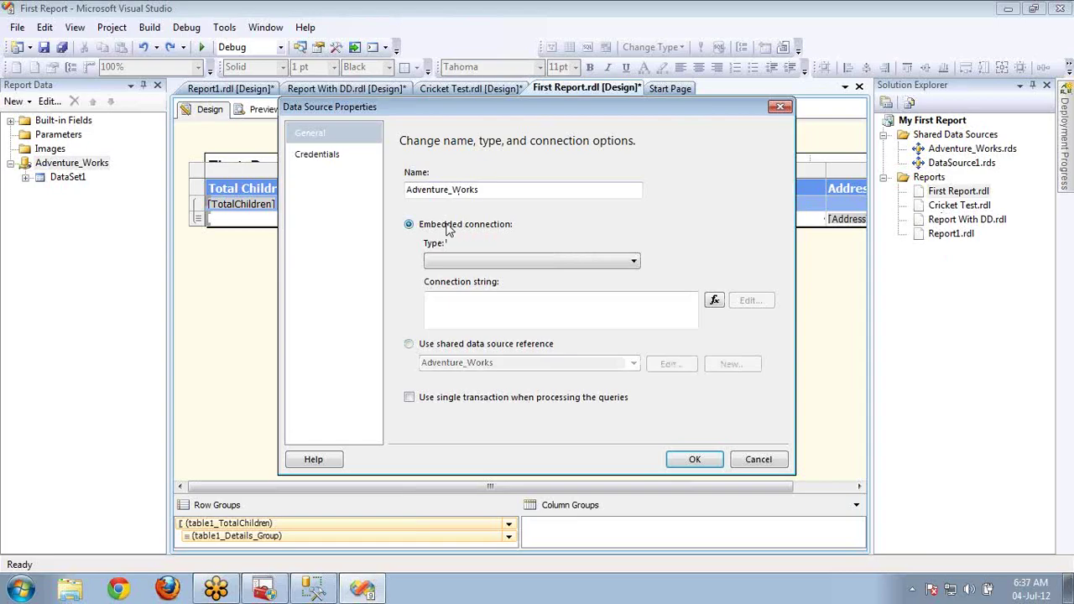
pyautogui.click(759, 460)
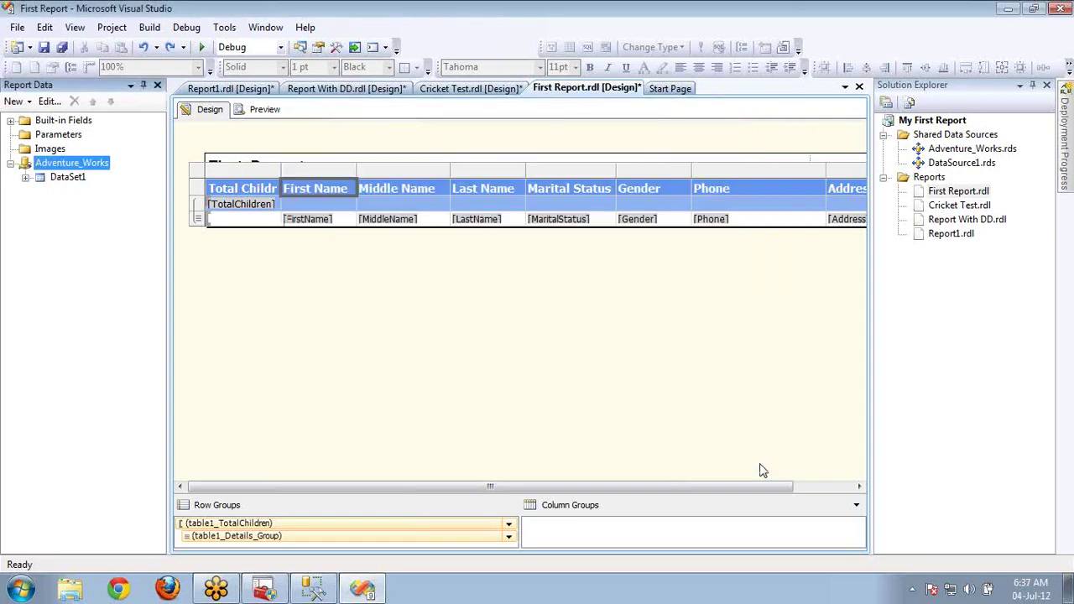
# Start a new report in the Report Wizard with the shared Adventure_Works data source and open the Query Designer
pyautogui.click(929, 178)
pyautogui.rightClick(932, 178)
pyautogui.click(957, 191)
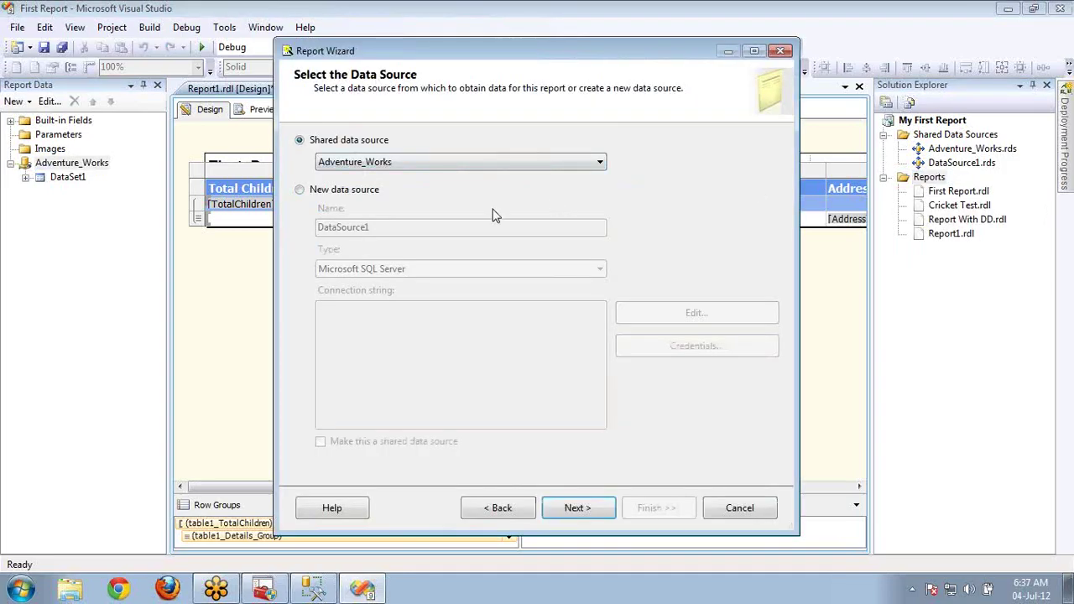
pyautogui.click(577, 507)
pyautogui.click(385, 173)
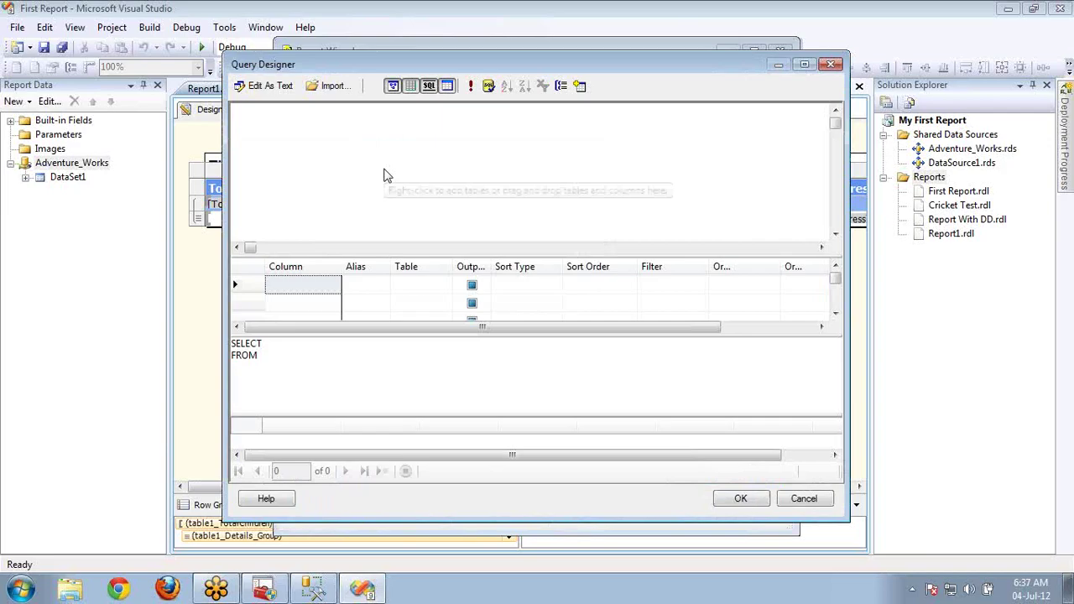
# Add the DimCustomer, DimProduct and DimProductCategory tables to the query
pyautogui.click(580, 85)
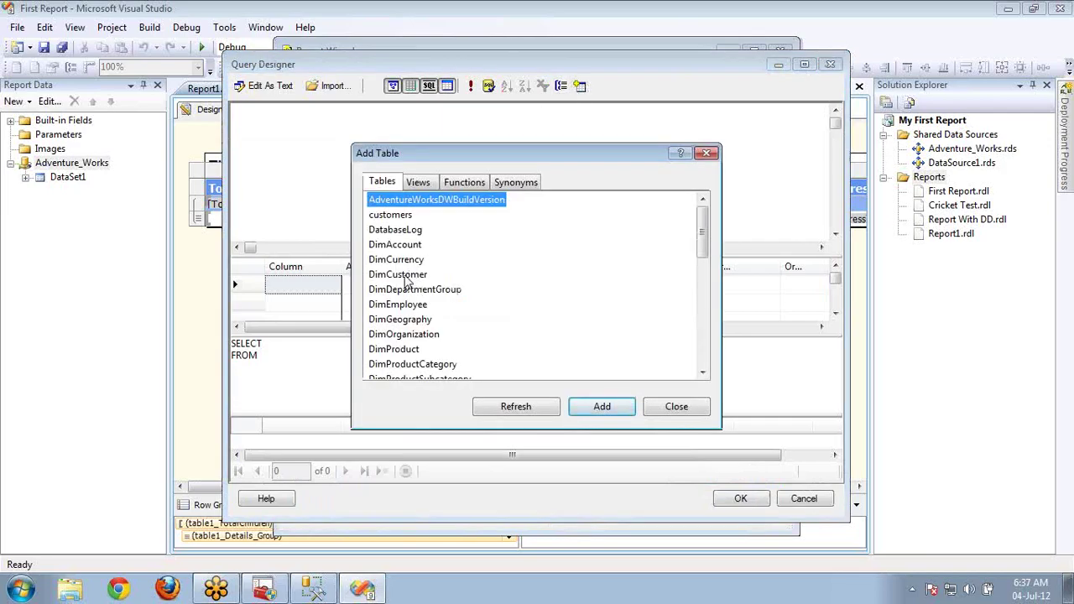
pyautogui.click(406, 277)
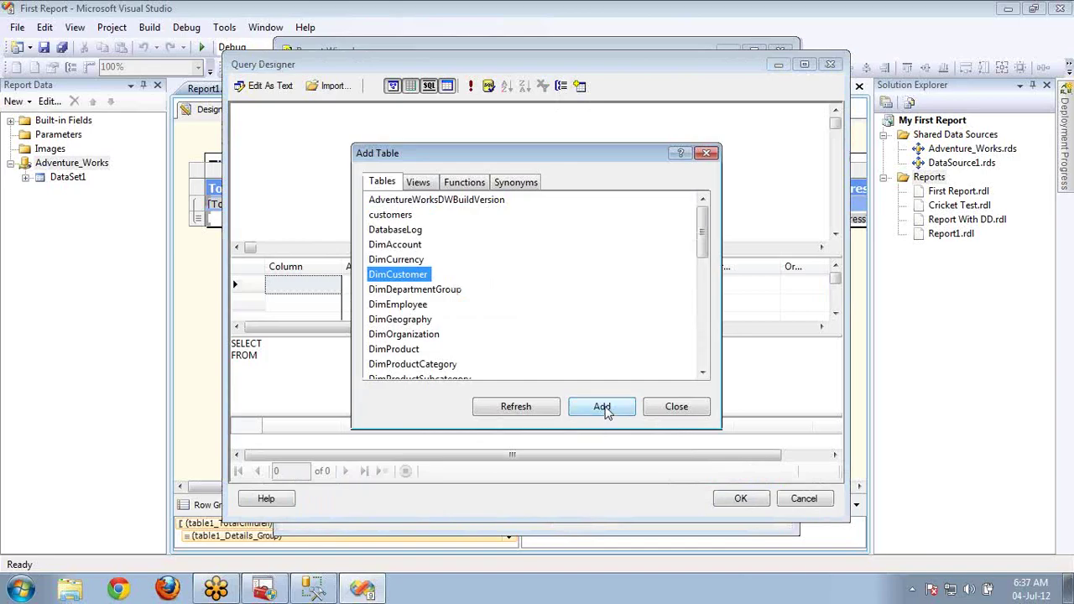
pyautogui.click(602, 407)
pyautogui.click(392, 350)
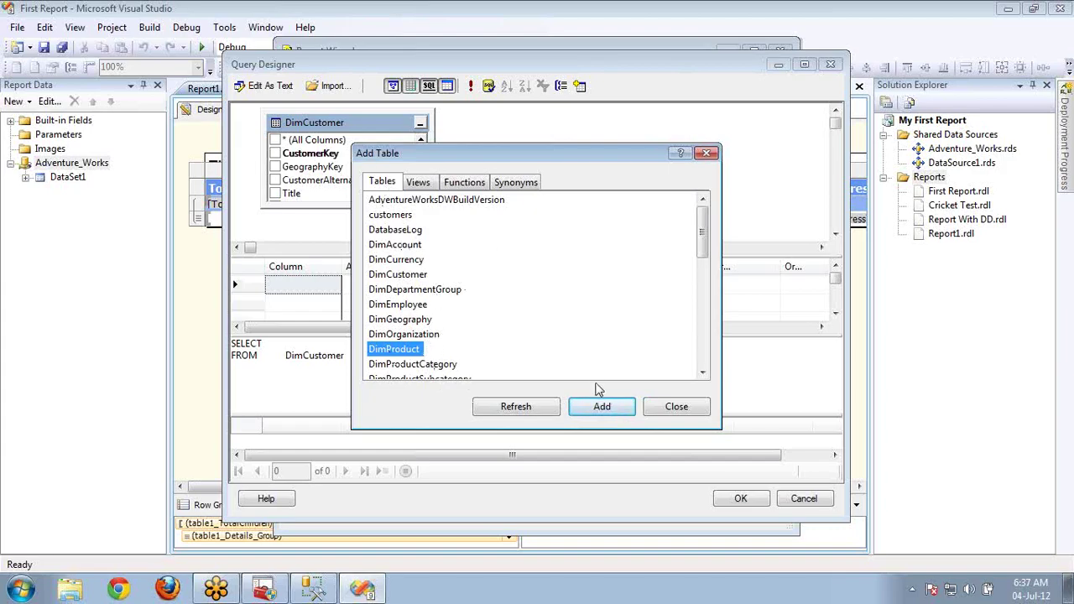
pyautogui.click(608, 407)
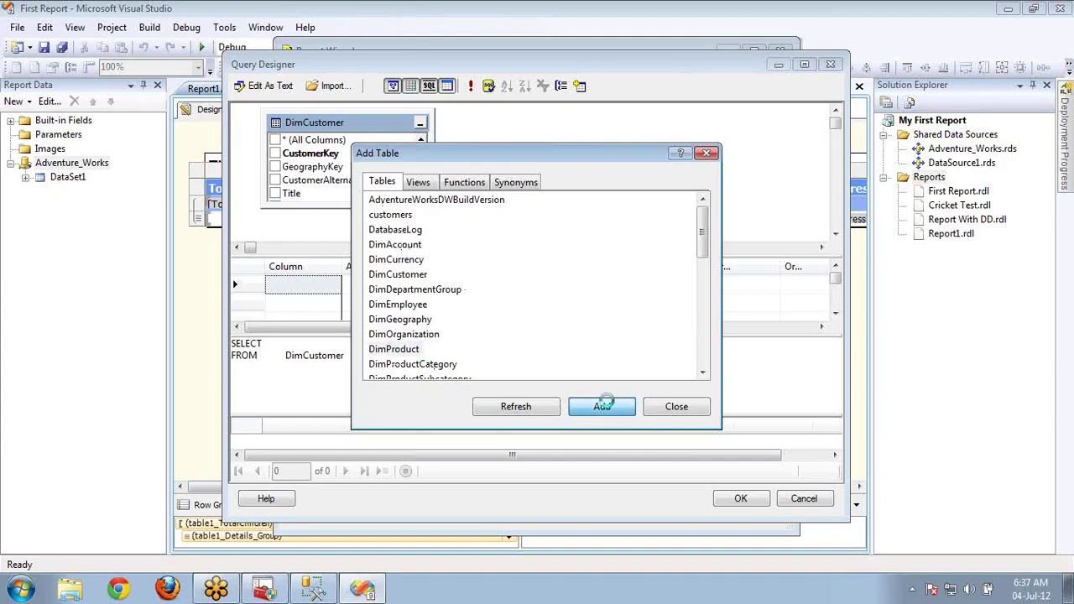
pyautogui.click(438, 367)
pyautogui.click(603, 404)
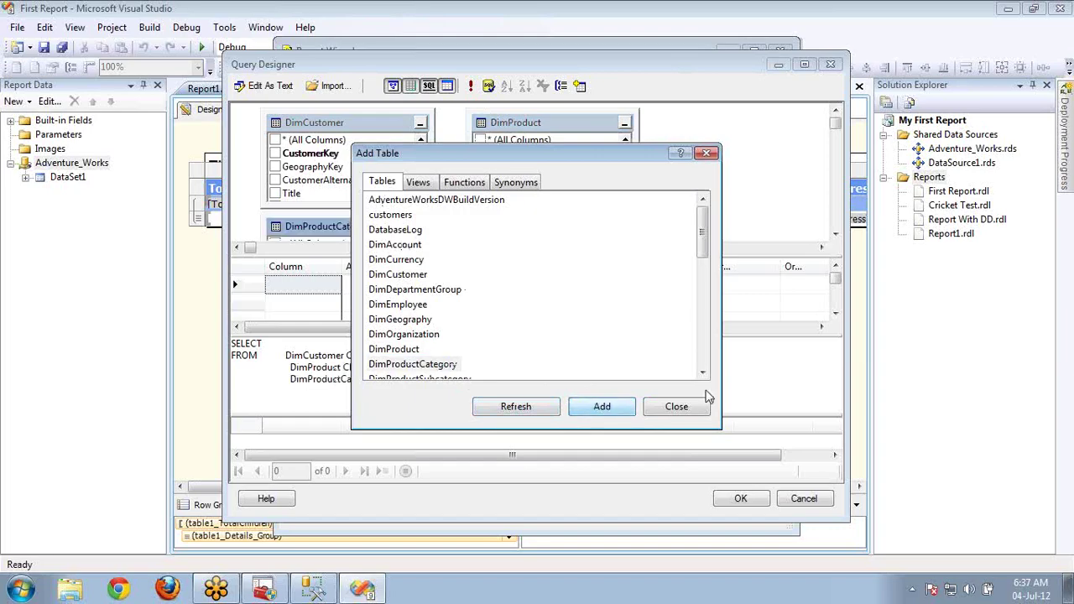
# Add the DimProductSubcategory and FactInternetSales tables to the query, and remove DimCustomer from the diagram
pyautogui.doubleClick(704, 373)
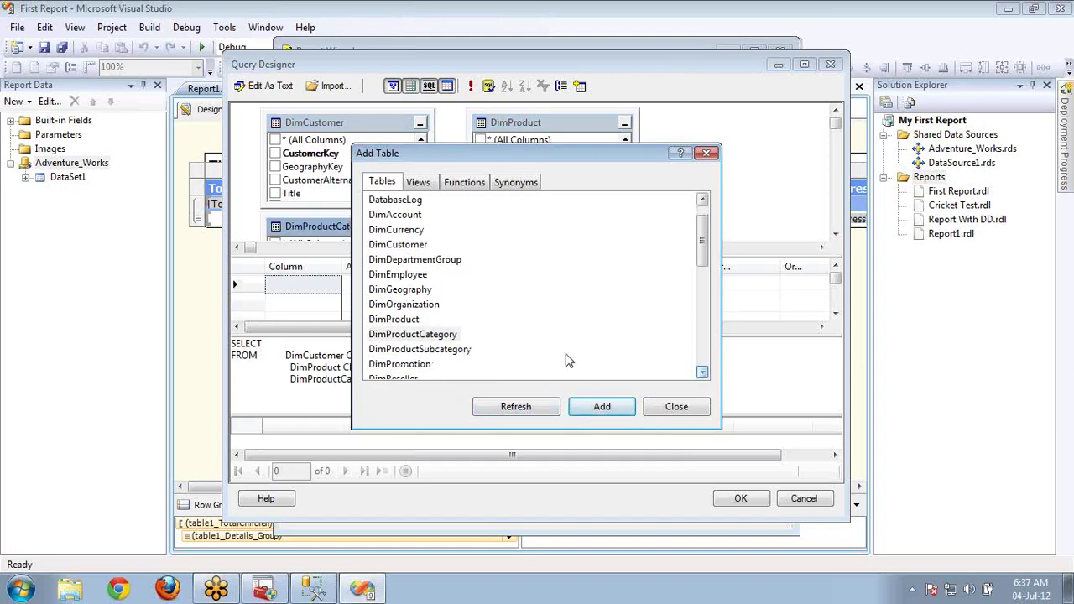
pyautogui.click(421, 351)
pyautogui.click(593, 407)
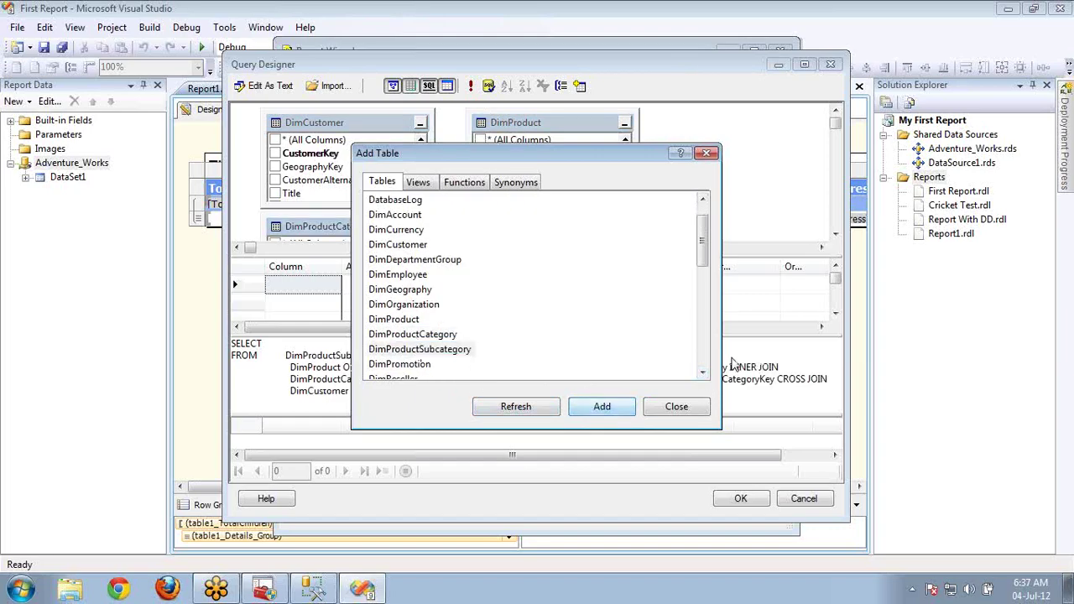
pyautogui.scroll(-4, 705, 367)
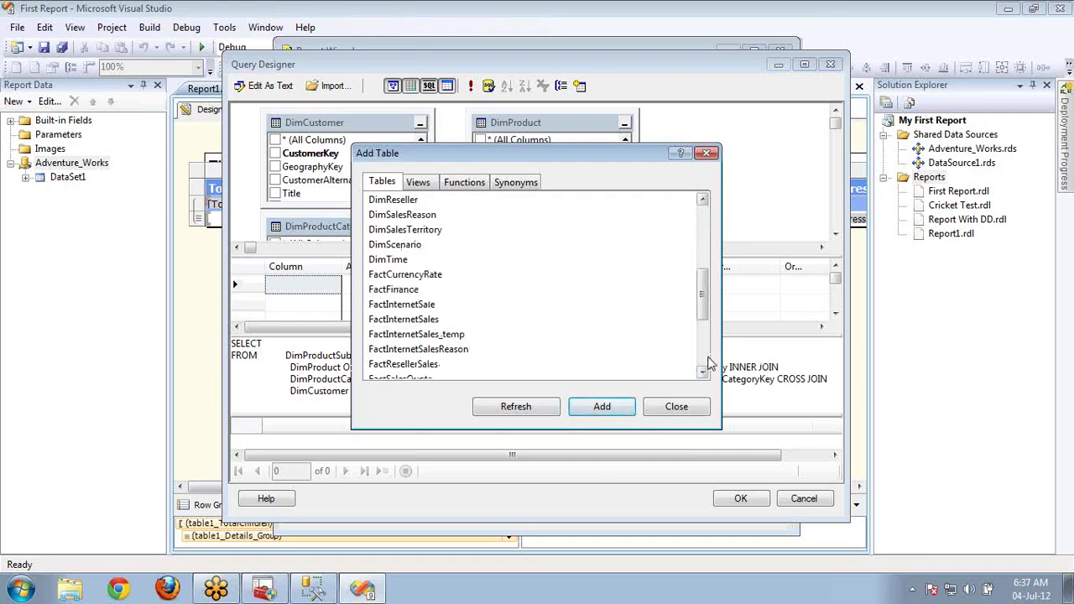
pyautogui.click(402, 322)
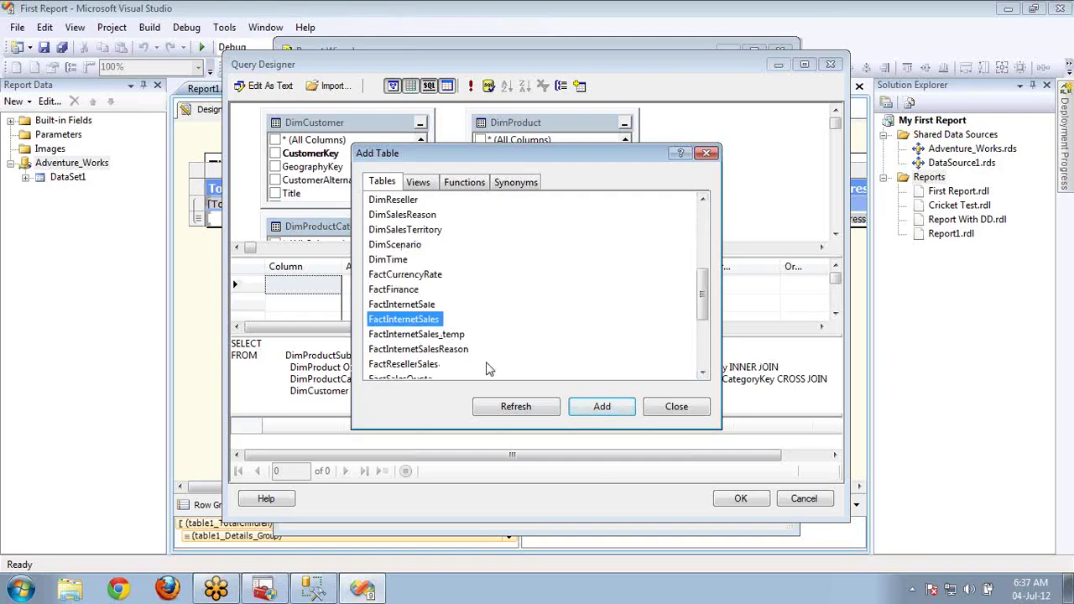
pyautogui.click(598, 410)
pyautogui.click(671, 417)
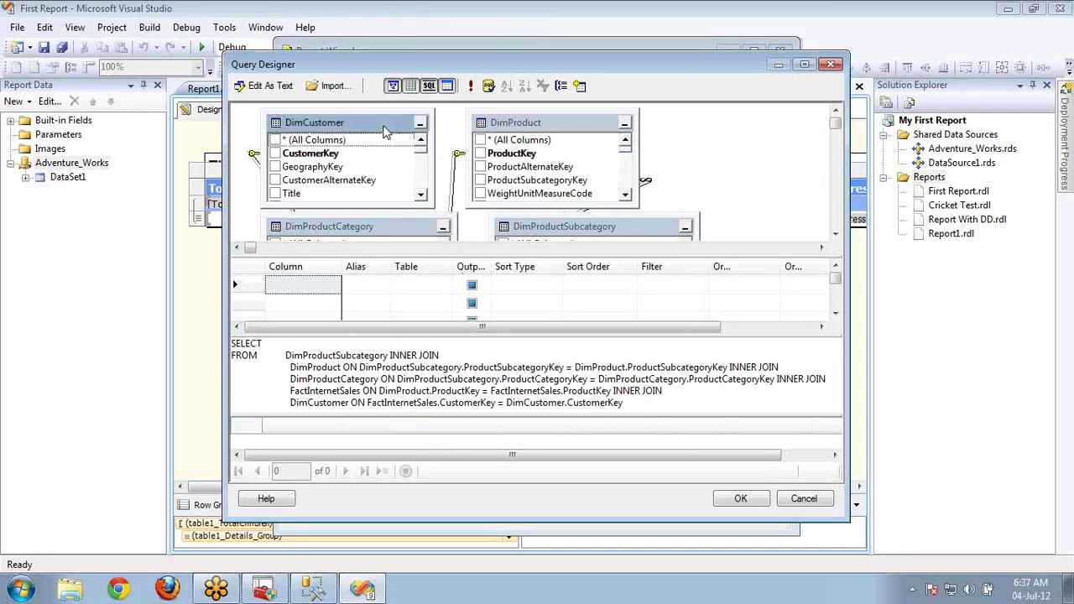
pyautogui.press('Delete')
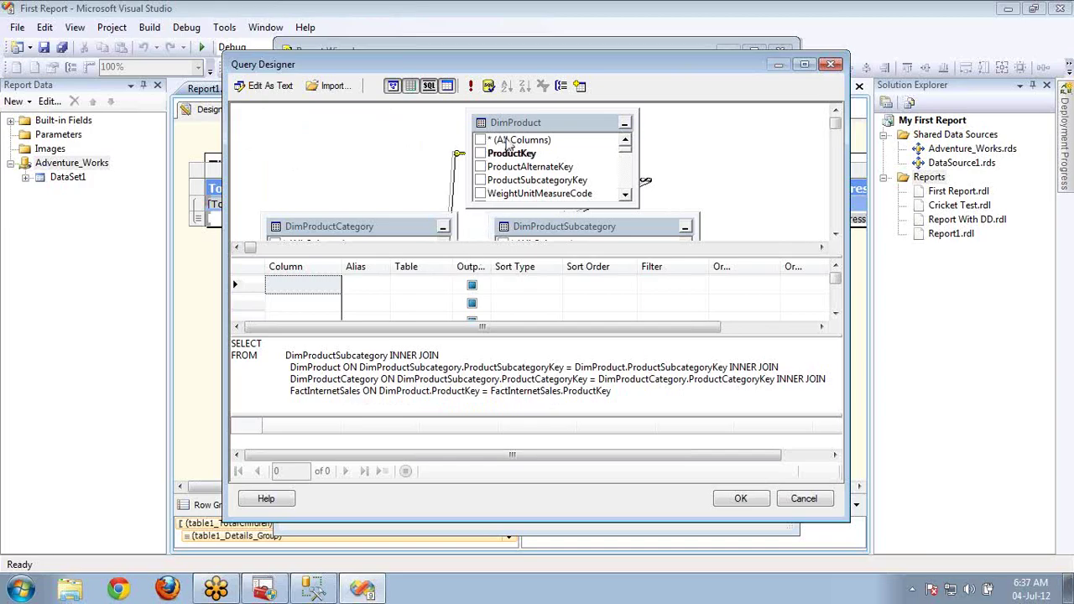
# Include the EnglishProductName and Color columns of DimProduct in the query output
pyautogui.click(625, 196)
pyautogui.click(626, 196)
pyautogui.click(625, 196)
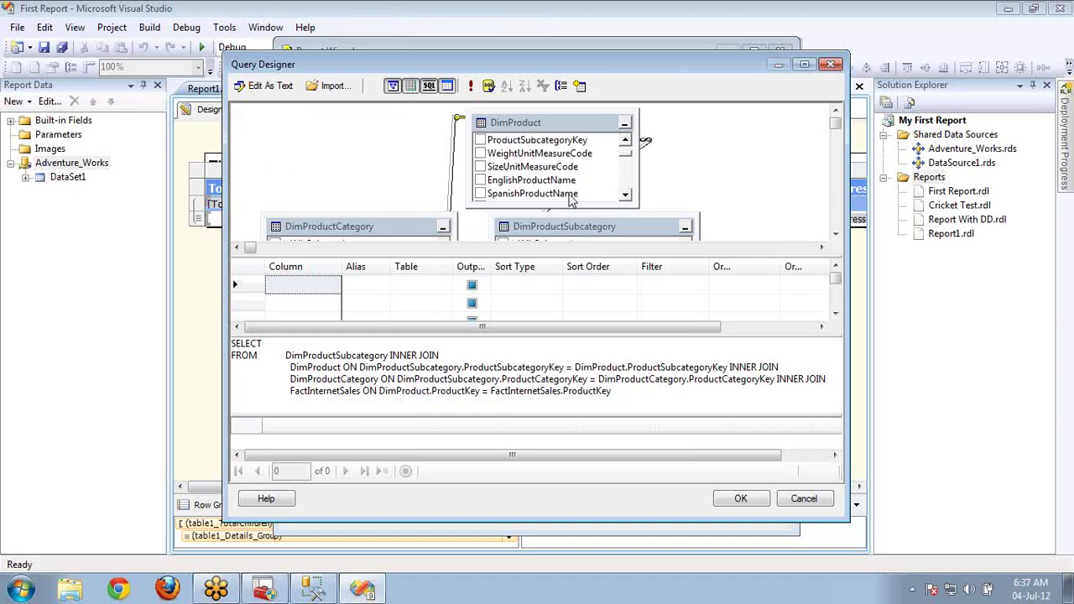
pyautogui.click(479, 180)
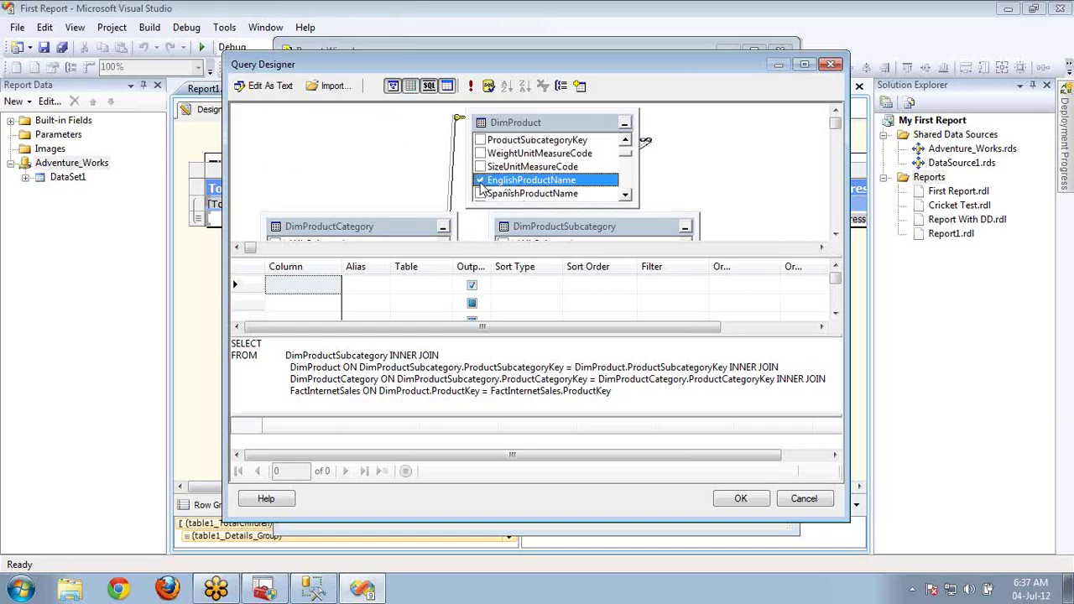
pyautogui.click(626, 196)
pyautogui.click(626, 196)
pyautogui.click(626, 196)
pyautogui.click(626, 196)
pyautogui.click(626, 196)
pyautogui.click(625, 196)
pyautogui.click(625, 197)
pyautogui.click(481, 154)
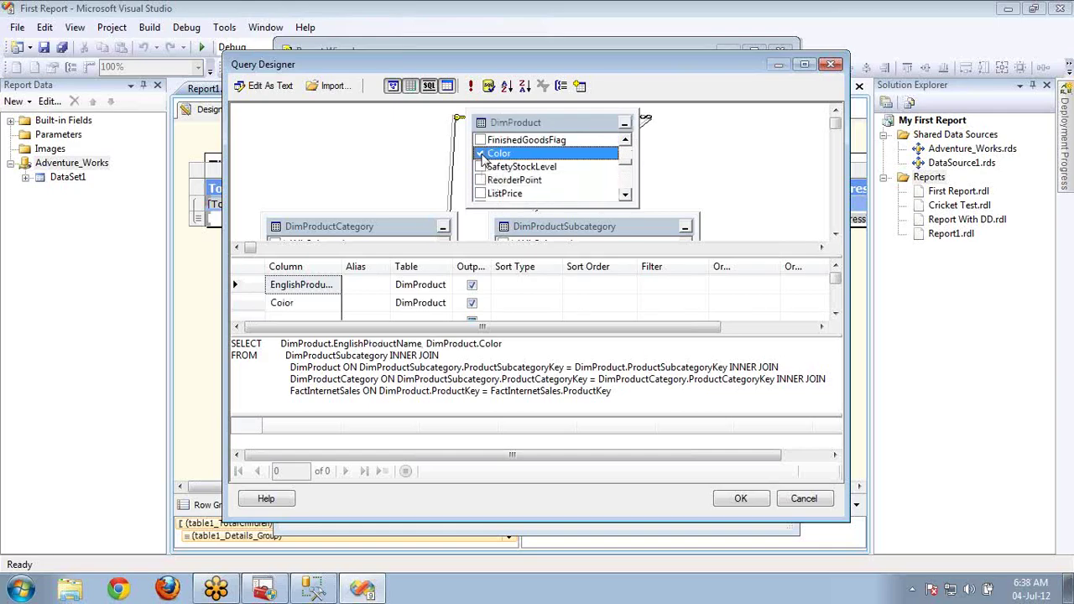
# Include EnglishProductSubcategoryName from DimProductSubcategory and EnglishProductCategoryName from DimProductCategory in the query output
pyautogui.click(836, 234)
pyautogui.click(836, 234)
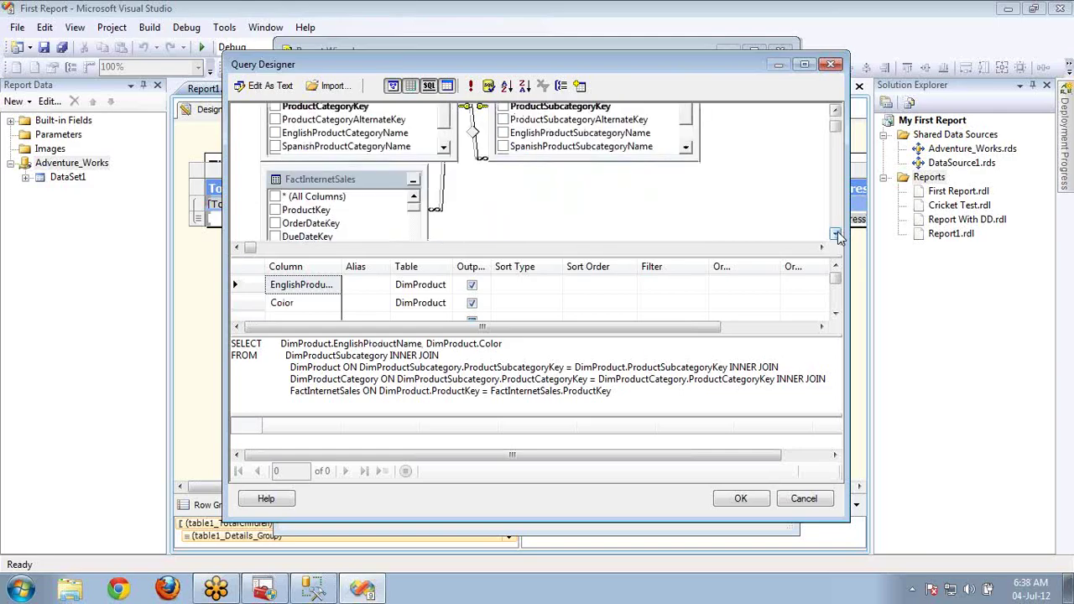
pyautogui.click(836, 110)
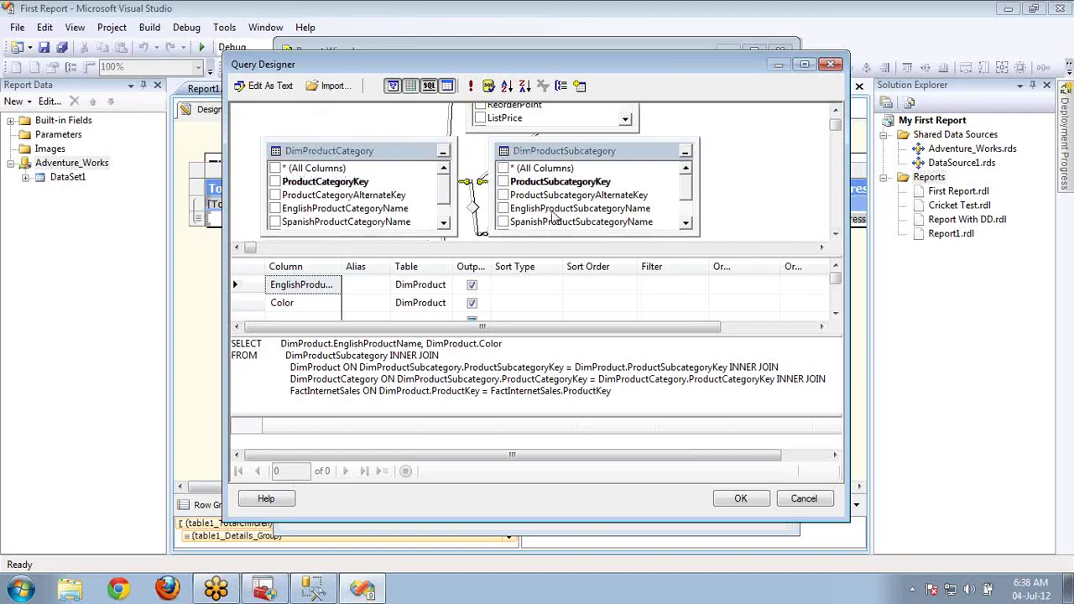
pyautogui.click(504, 208)
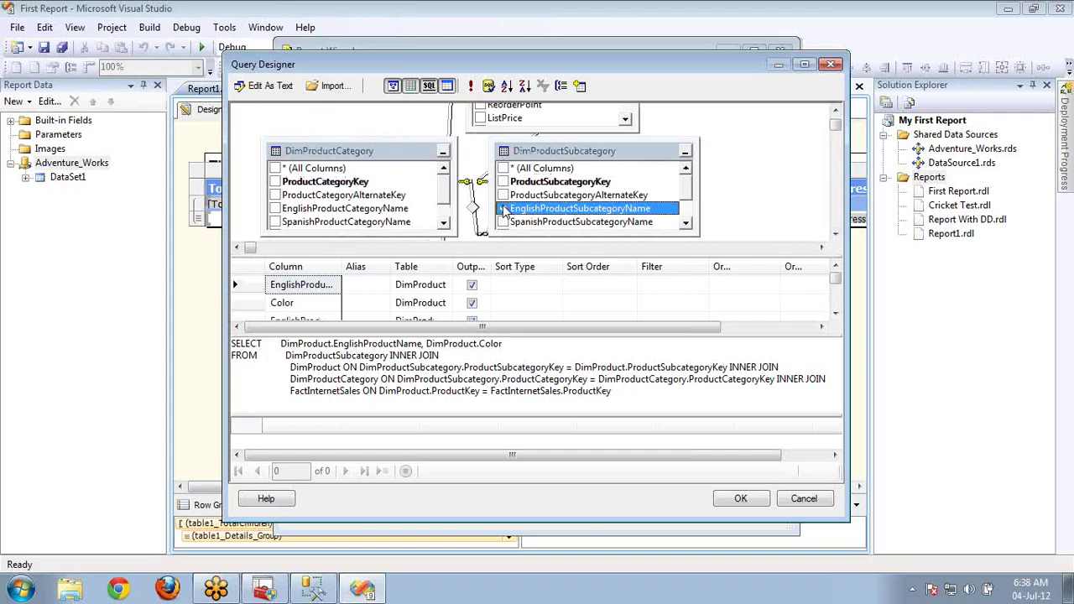
pyautogui.click(276, 210)
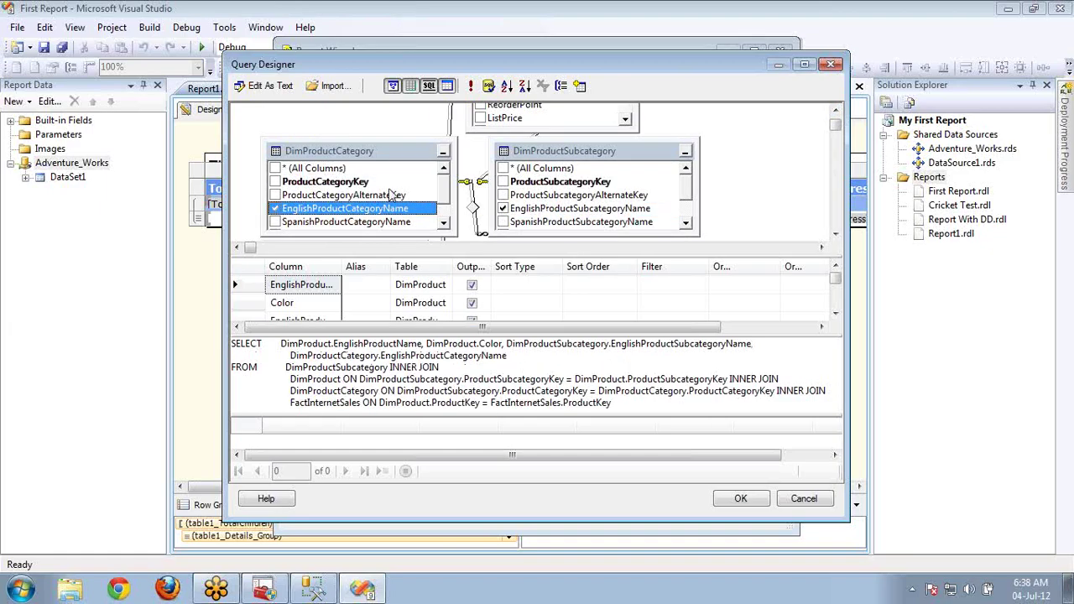
# Include the UnitPrice, ExtendedAmount and OrderQuantity columns of FactInternetSales in the query output
pyautogui.click(835, 236)
pyautogui.click(836, 236)
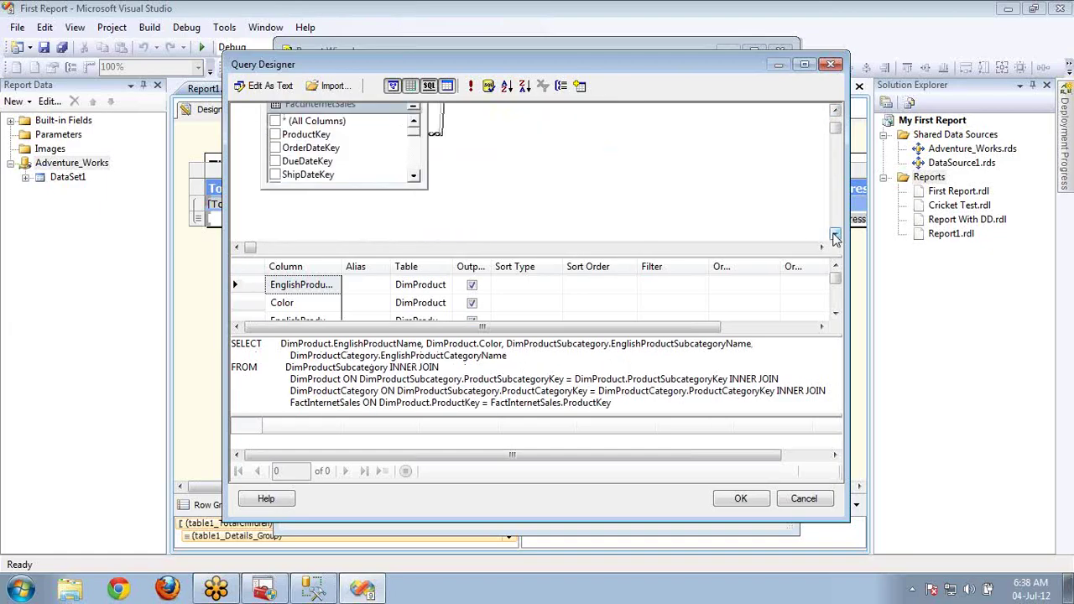
pyautogui.click(413, 178)
pyautogui.click(413, 178)
pyautogui.click(413, 178)
pyautogui.click(413, 178)
pyautogui.click(413, 178)
pyautogui.click(413, 178)
pyautogui.click(413, 178)
pyautogui.click(413, 178)
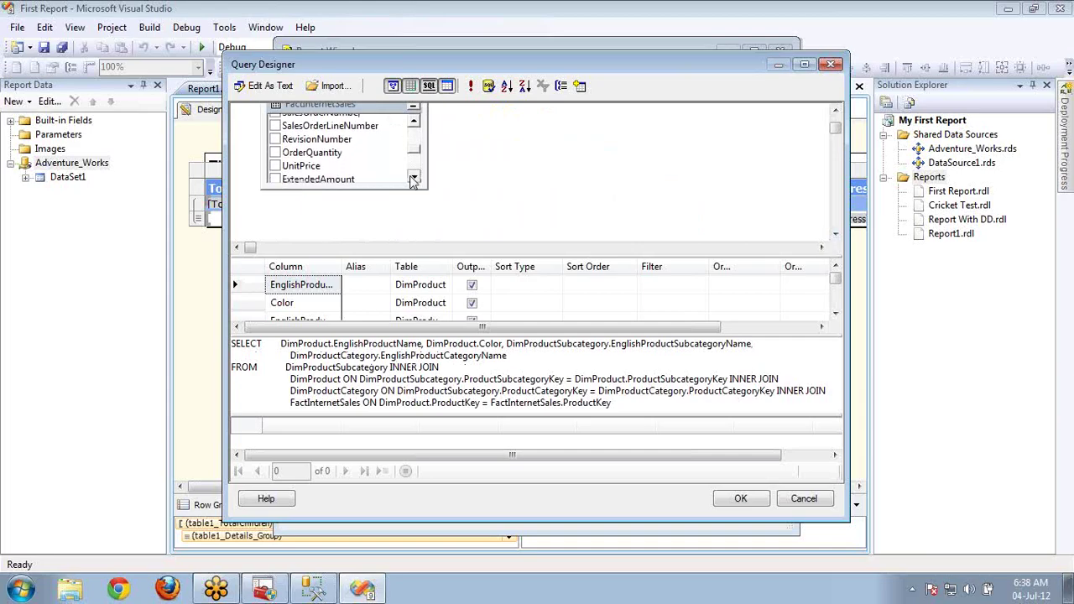
pyautogui.click(275, 161)
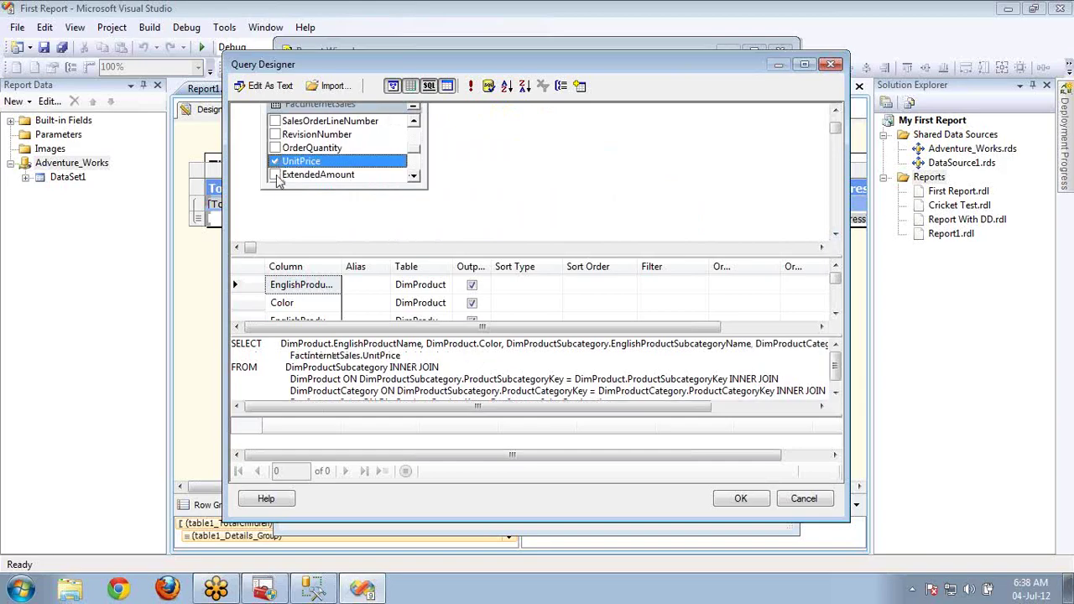
pyautogui.click(275, 175)
pyautogui.click(276, 149)
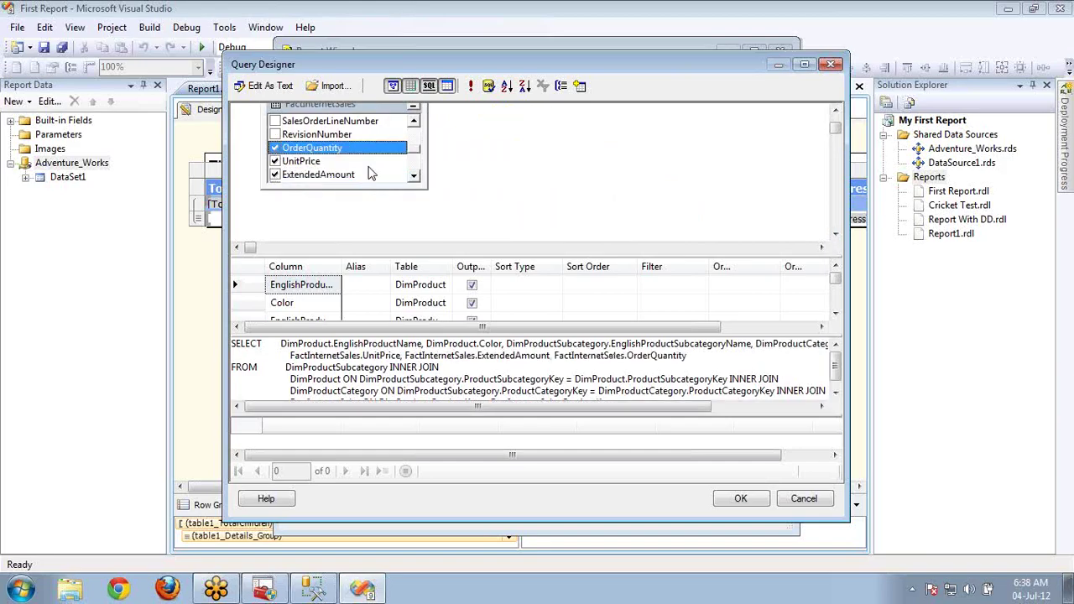
# Add DiscountAmount, TotalProductCost, SalesAmount and TaxAmt from FactInternetSales to the output and accept the finished query
pyautogui.click(413, 178)
pyautogui.click(413, 178)
pyautogui.click(413, 178)
pyautogui.click(413, 178)
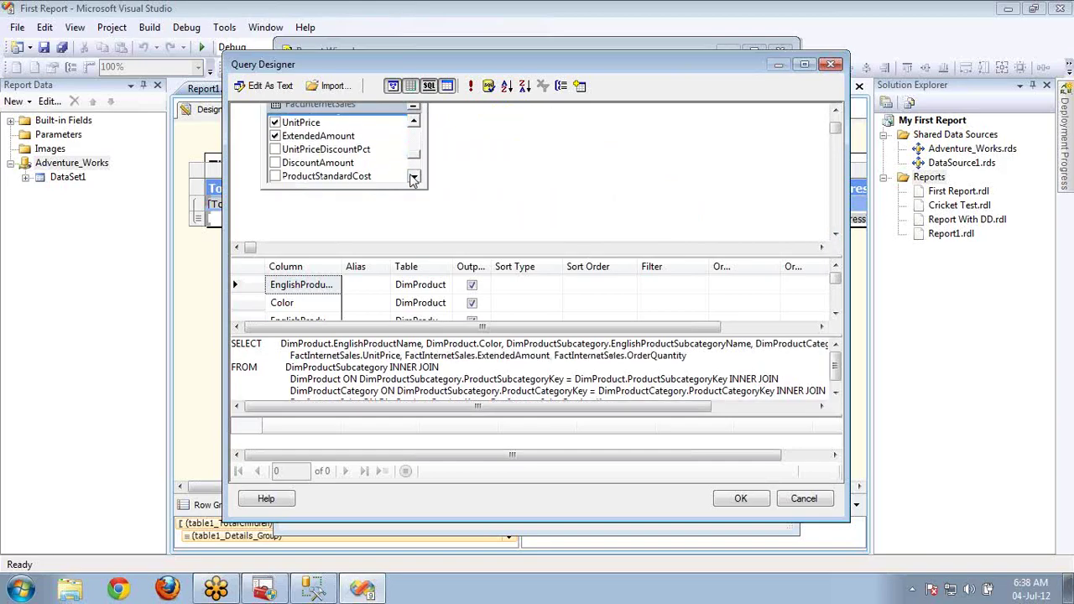
pyautogui.click(275, 162)
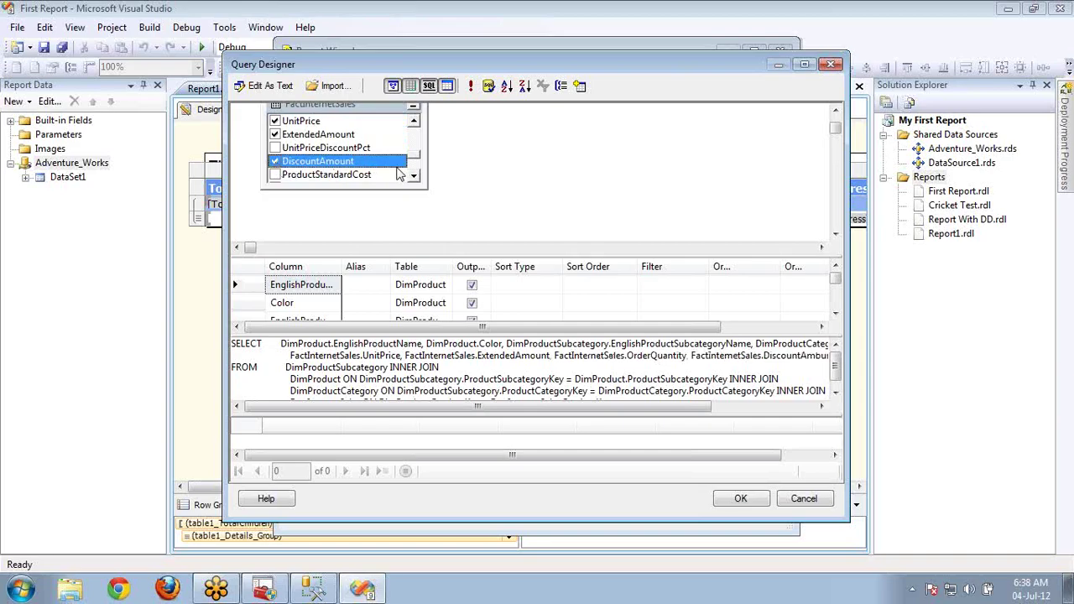
pyautogui.click(413, 178)
pyautogui.click(413, 178)
pyautogui.click(413, 178)
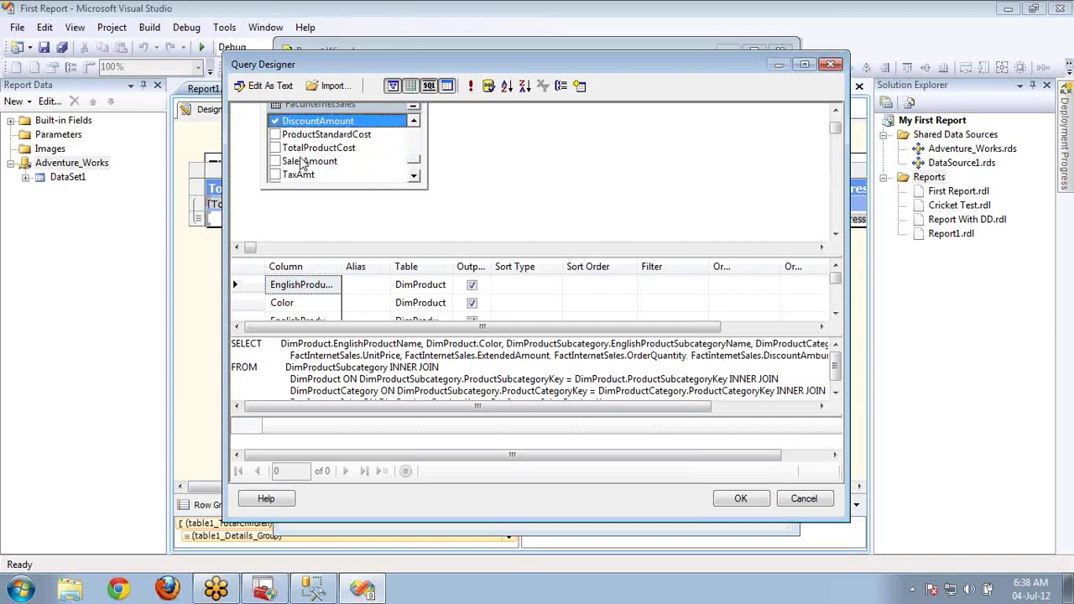
pyautogui.click(276, 149)
pyautogui.click(276, 161)
pyautogui.click(275, 175)
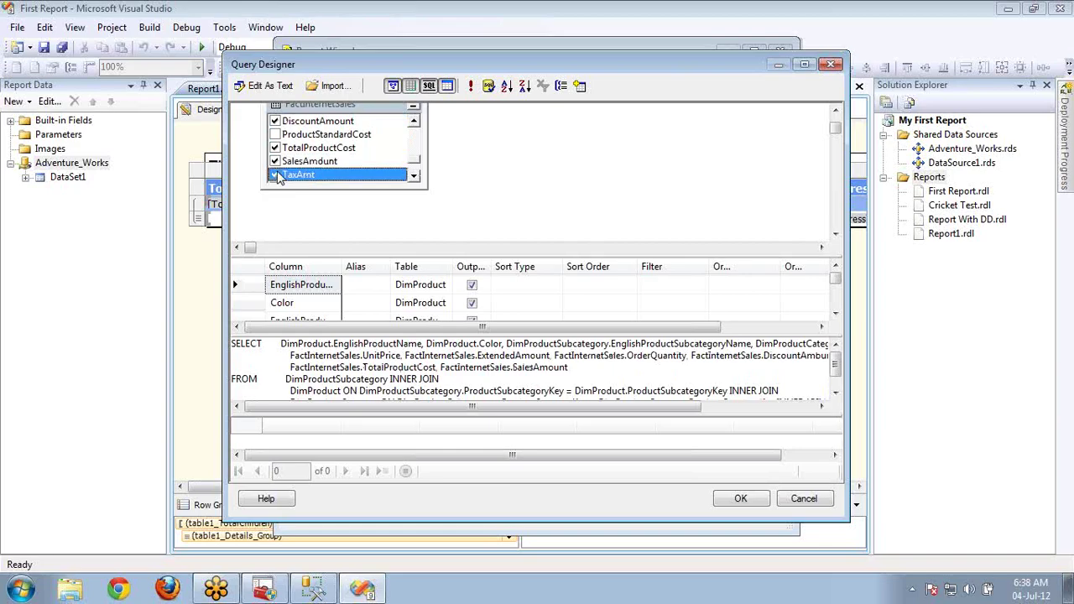
pyautogui.click(741, 498)
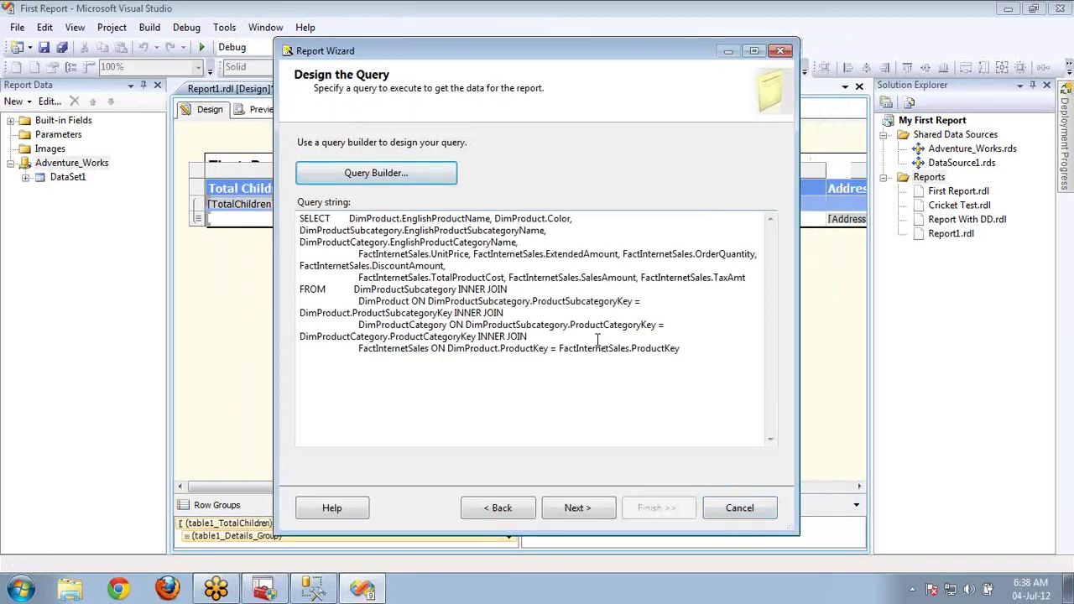
# Switch to SQL Server Management Studio and open a blank query window on the AdventureWorksDW database
pyautogui.click(312, 588)
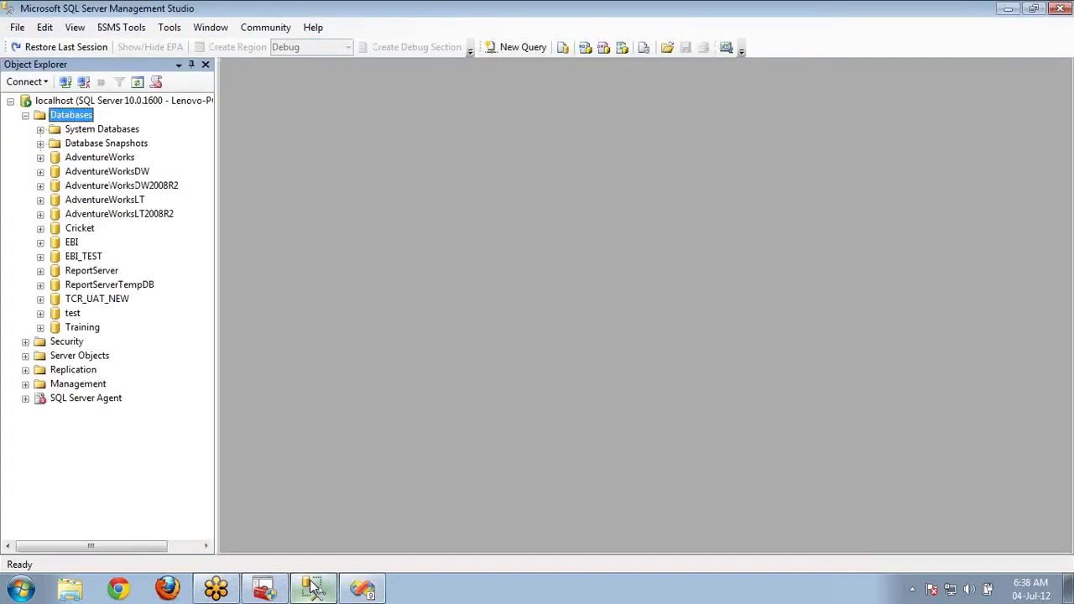
pyautogui.click(109, 172)
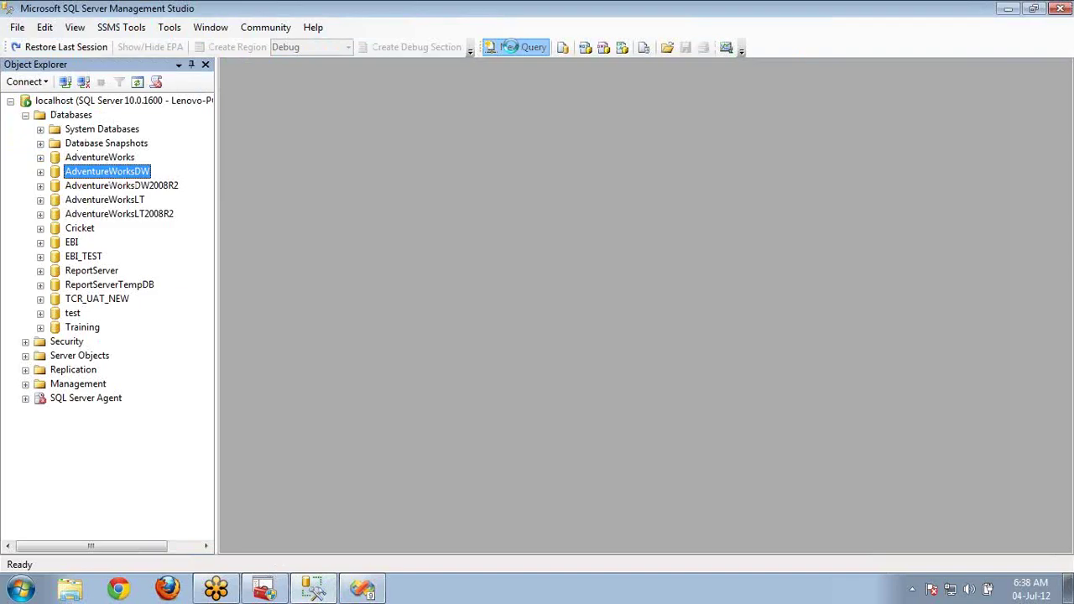
pyautogui.click(510, 47)
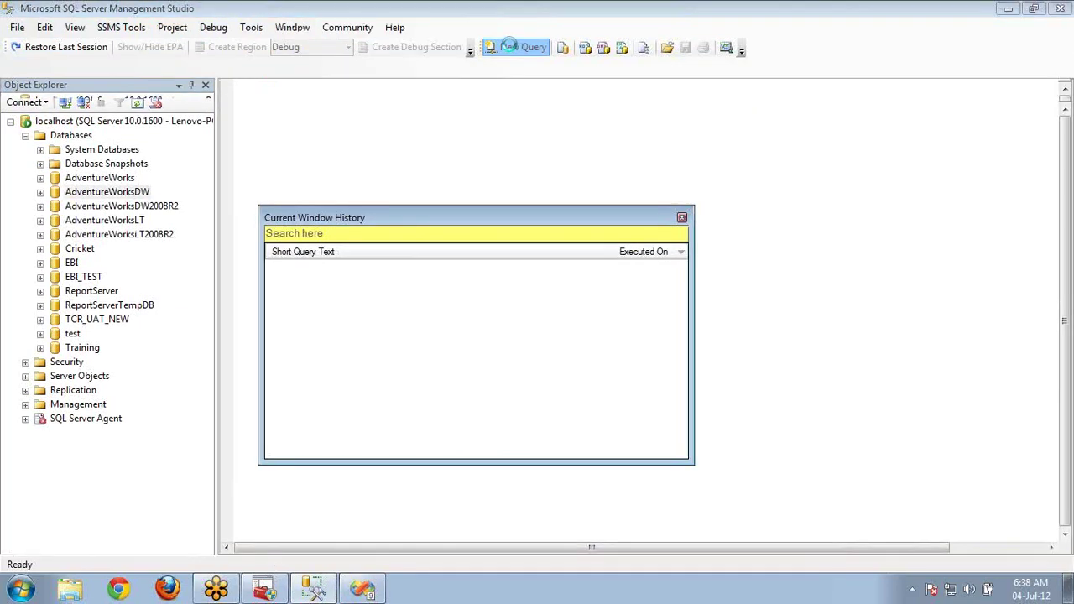
pyautogui.click(681, 218)
# Run "select * from dimproduct" and examine the EnglishProductName and ProductSubcategoryKey columns in the results
pyautogui.hotkey('ctrl', 'a')
pyautogui.write('a')
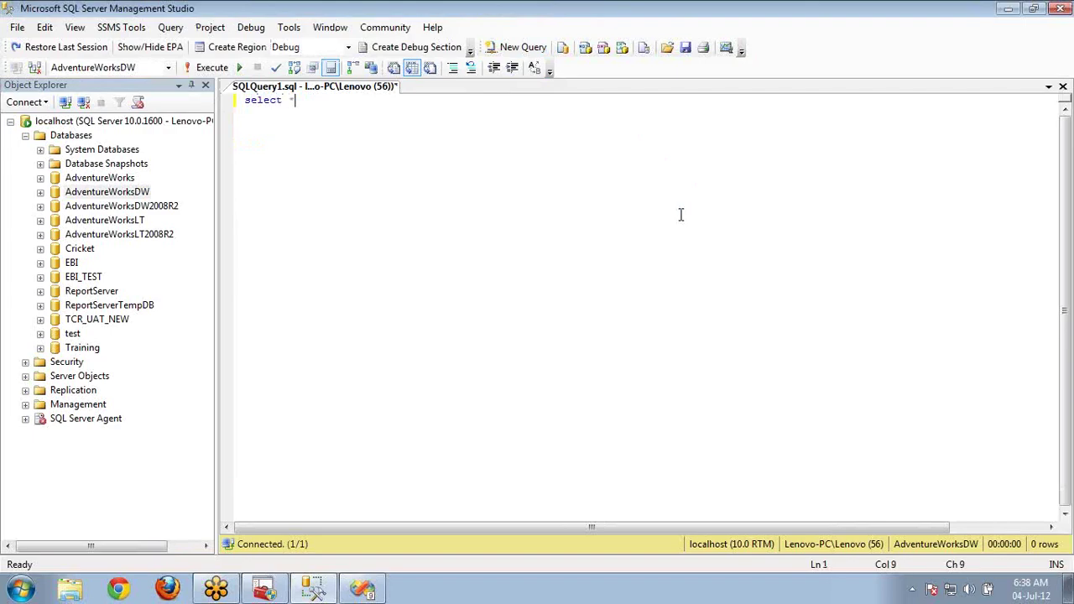
pyautogui.write('elect * from dimproduct')
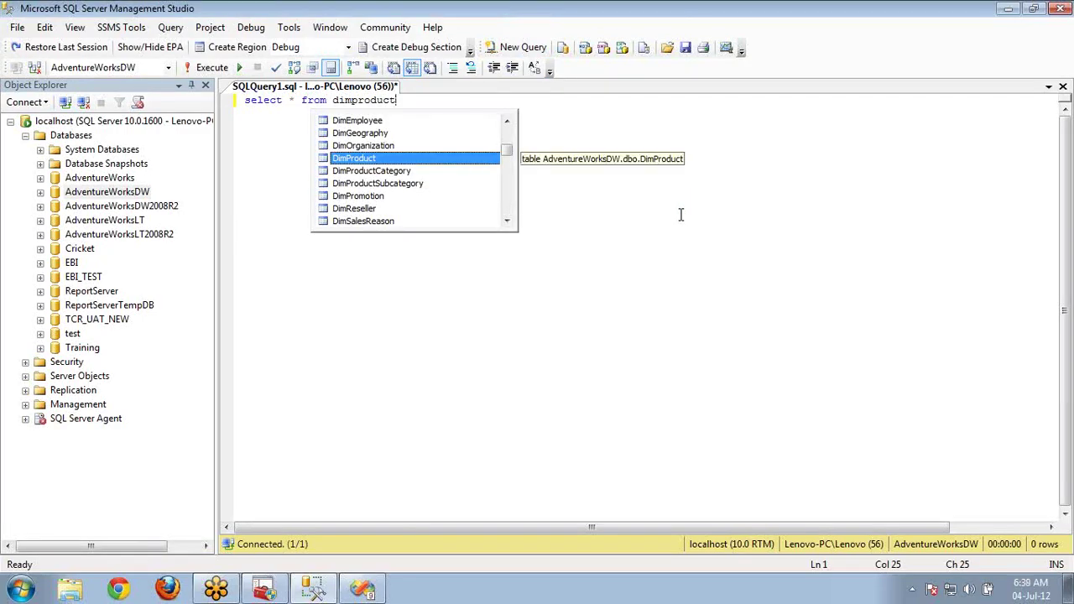
pyautogui.press('F5')
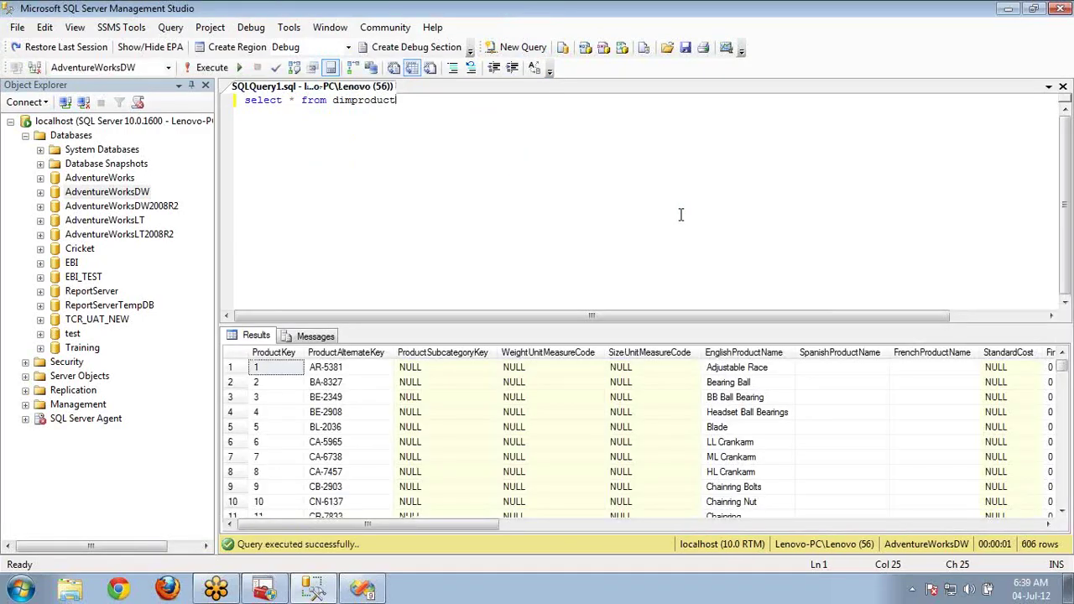
pyautogui.click(744, 352)
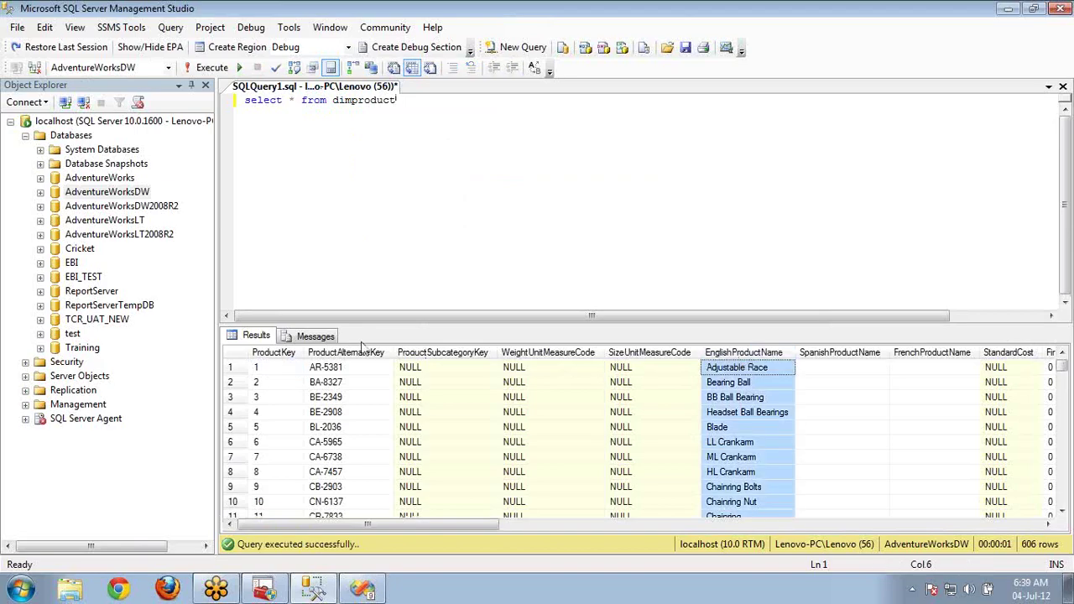
pyautogui.click(450, 353)
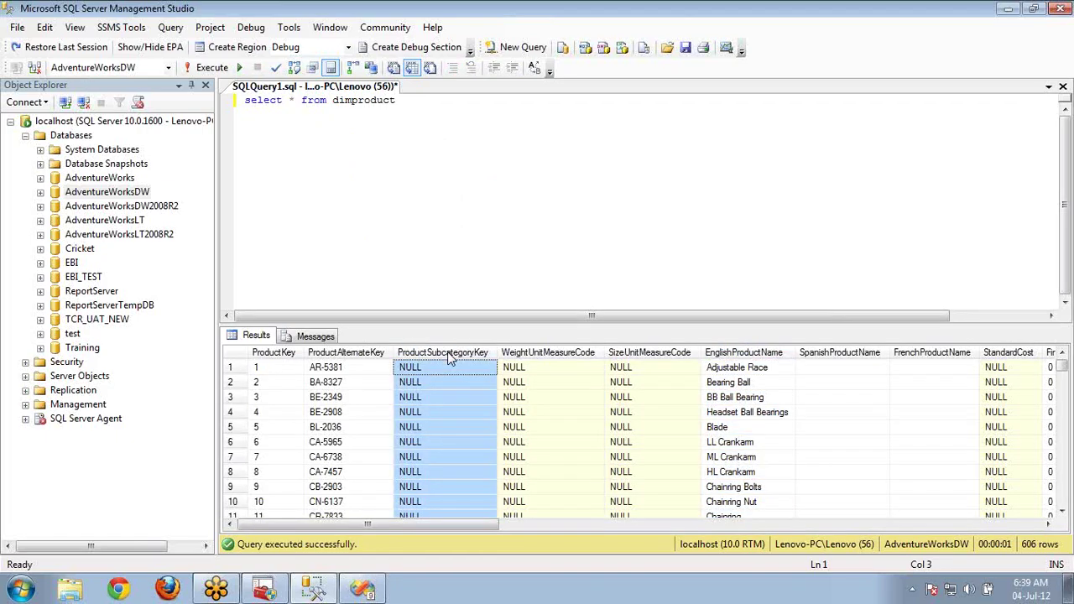
# Add the statement "select * from DimProductSubcategory" below the first query and execute only that statement
pyautogui.click(434, 100)
pyautogui.hotkey('ctrl', 'a')
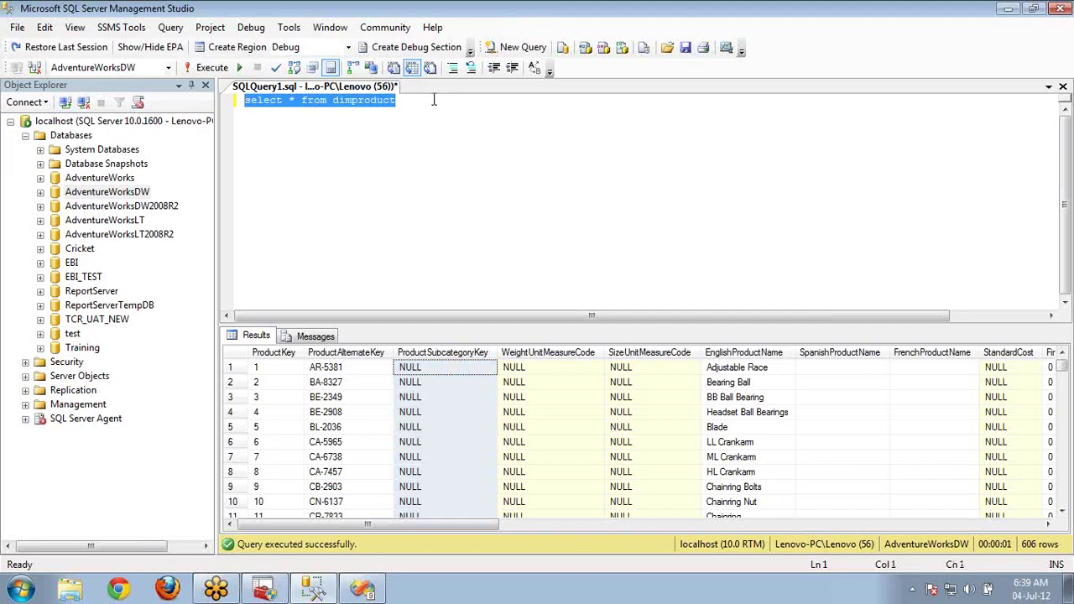
pyautogui.hotkey('ctrl', 'c')
pyautogui.press('End')
pyautogui.press('Return')
pyautogui.press('Return')
pyautogui.hotkey('ctrl', 'v')
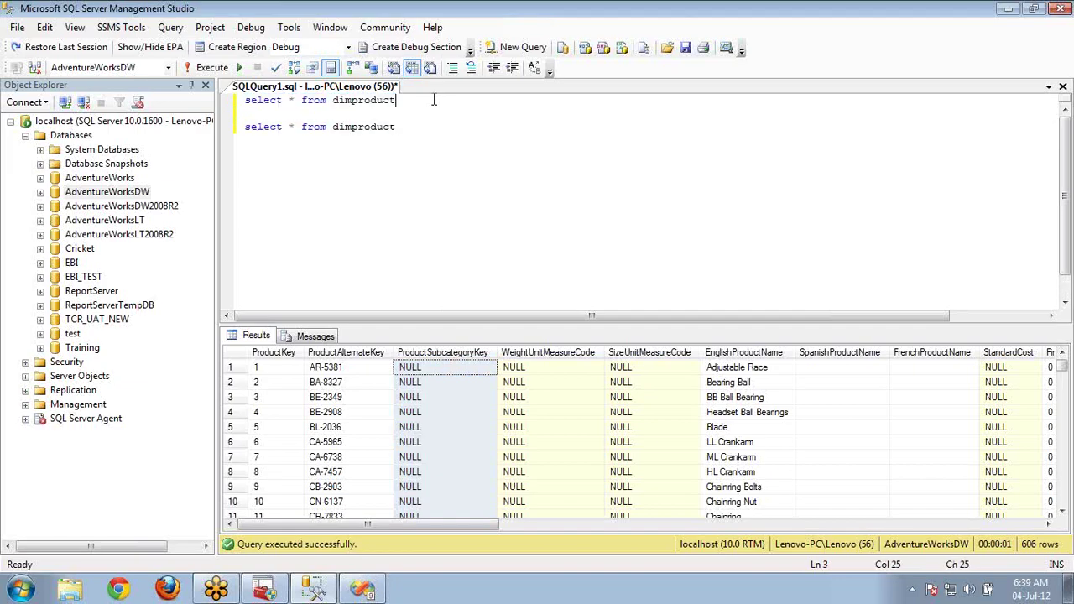
pyautogui.write('sum')
pyautogui.press('BackSpace')
pyautogui.write('b')
pyautogui.press('Tab')
pyautogui.hotkey('shift', 'Home')
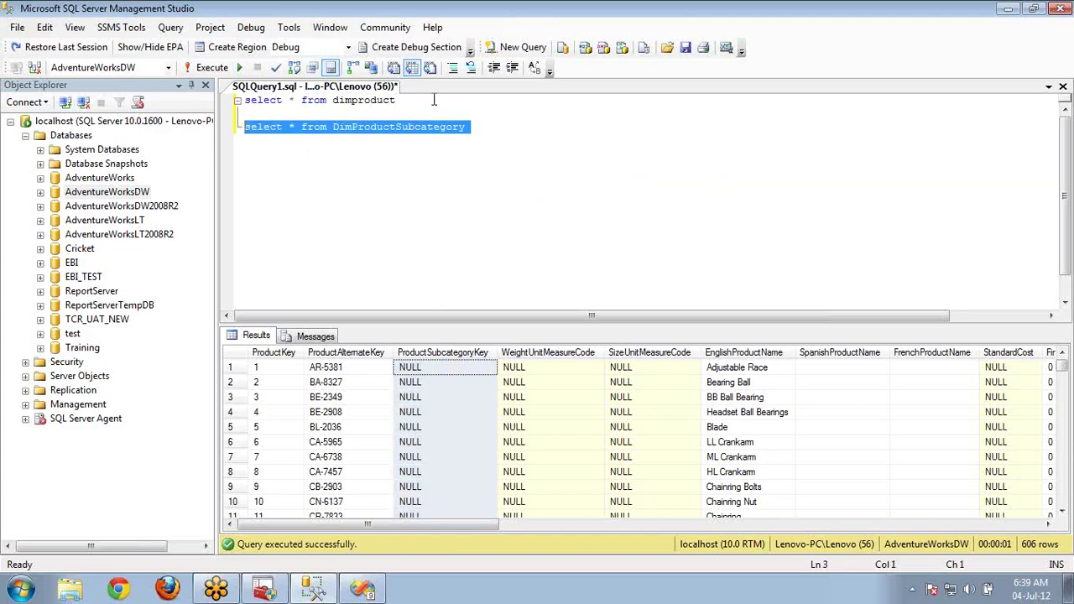
pyautogui.press('F5')
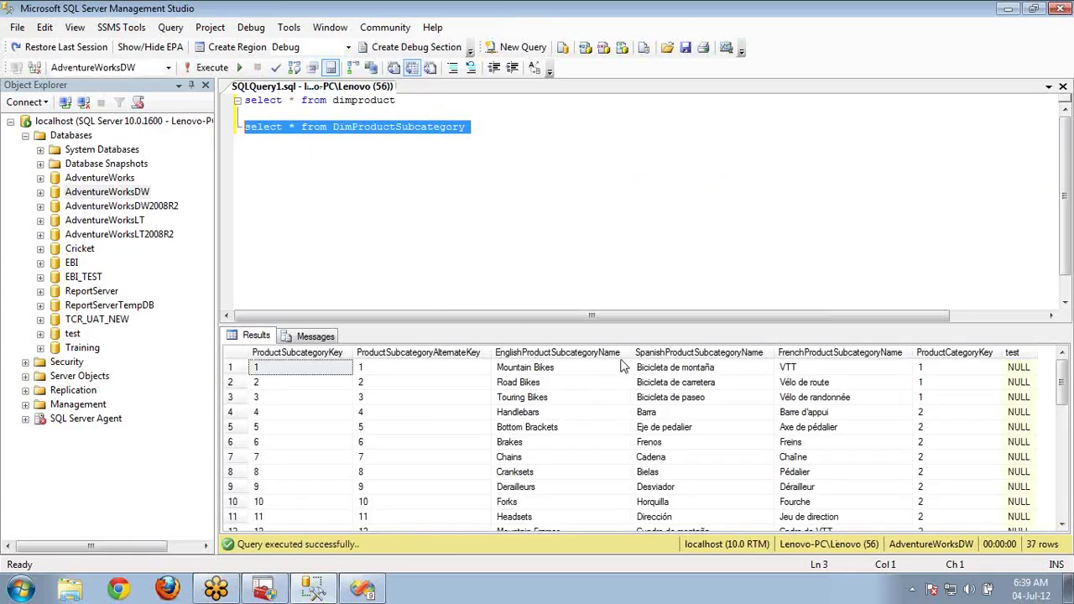
# Examine the EnglishProductSubcategoryName, ProductSubcategoryKey and ProductCategoryKey columns of the subcategory results
pyautogui.click(598, 353)
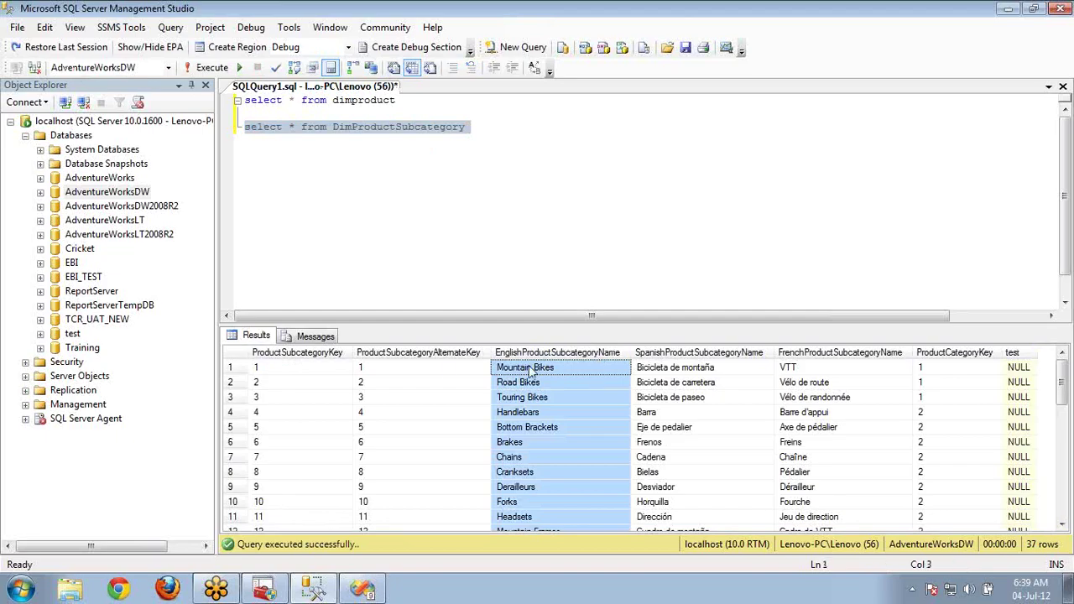
pyautogui.click(319, 354)
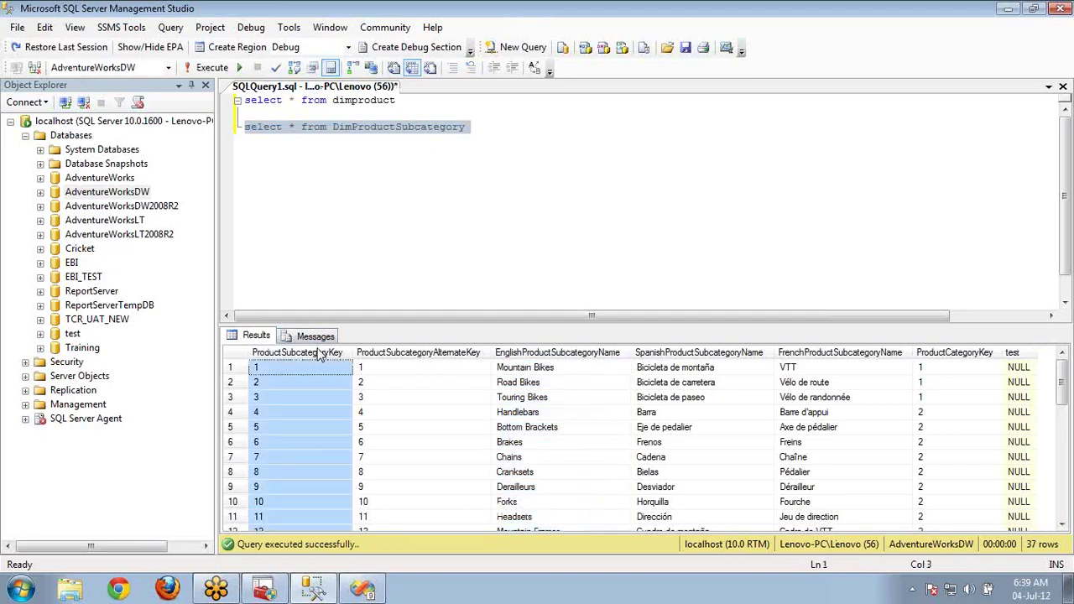
pyautogui.click(934, 354)
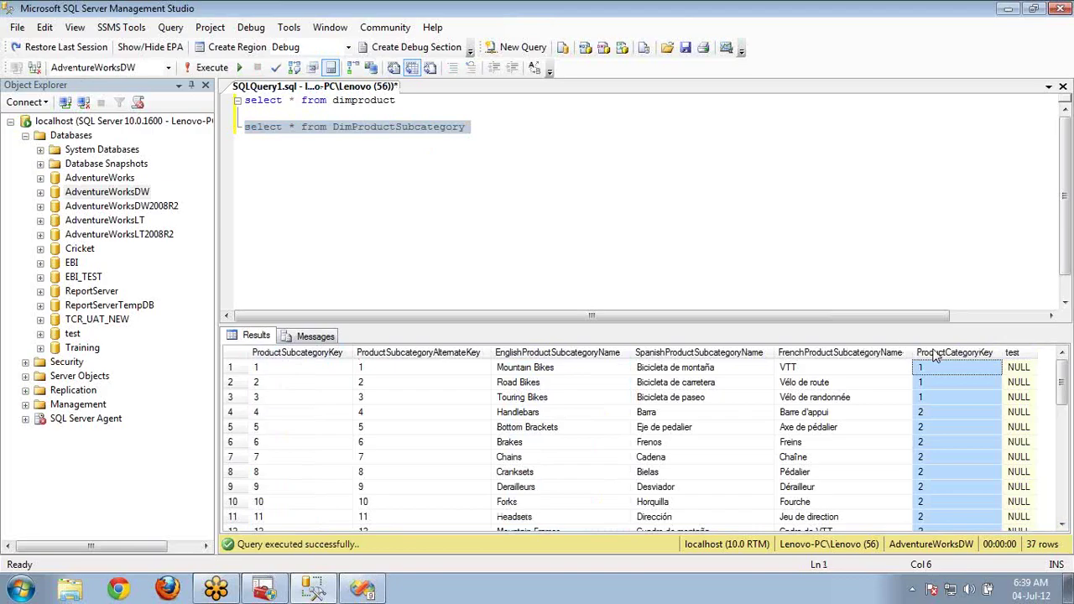
# Add a third statement, "select * from DimProductcategory", below the subcategory query and execute it alone
pyautogui.click(507, 126)
pyautogui.hotkey('shift', 'Home')
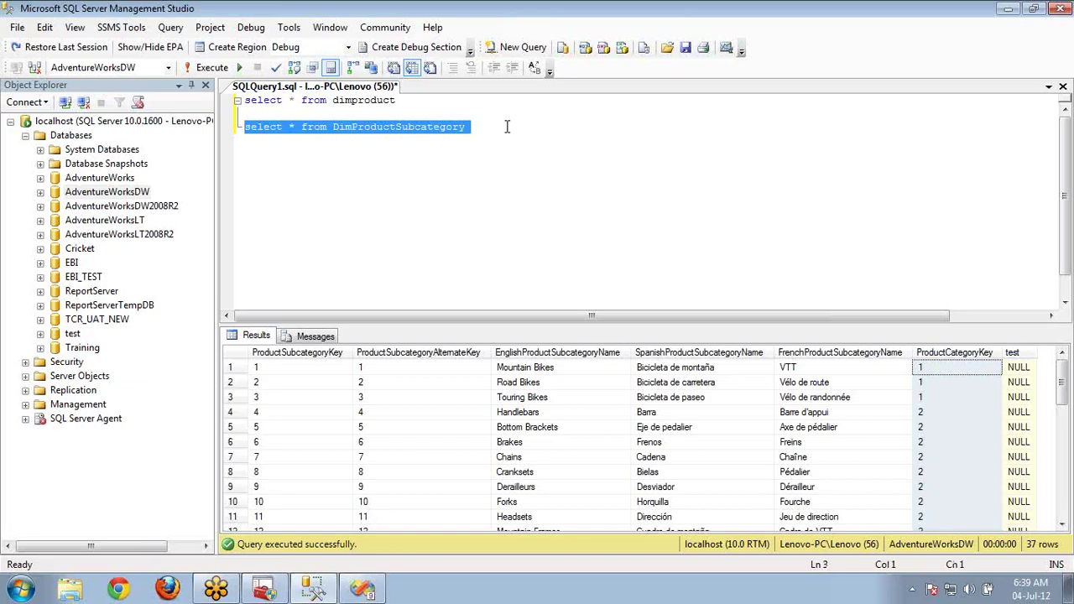
pyautogui.hotkey('ctrl', 'c')
pyautogui.press('End')
pyautogui.press('Return')
pyautogui.press('Return')
pyautogui.hotkey('ctrl', 'v')
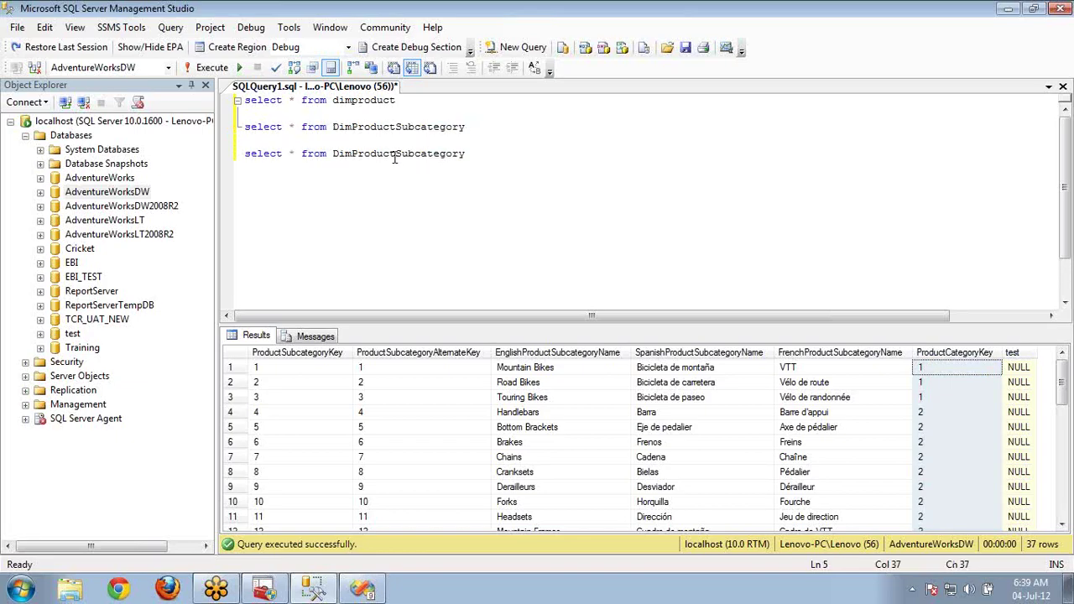
pyautogui.press('BackSpace')
pyautogui.press('BackSpace')
pyautogui.press('BackSpace')
pyautogui.hotkey('shift', 'Home')
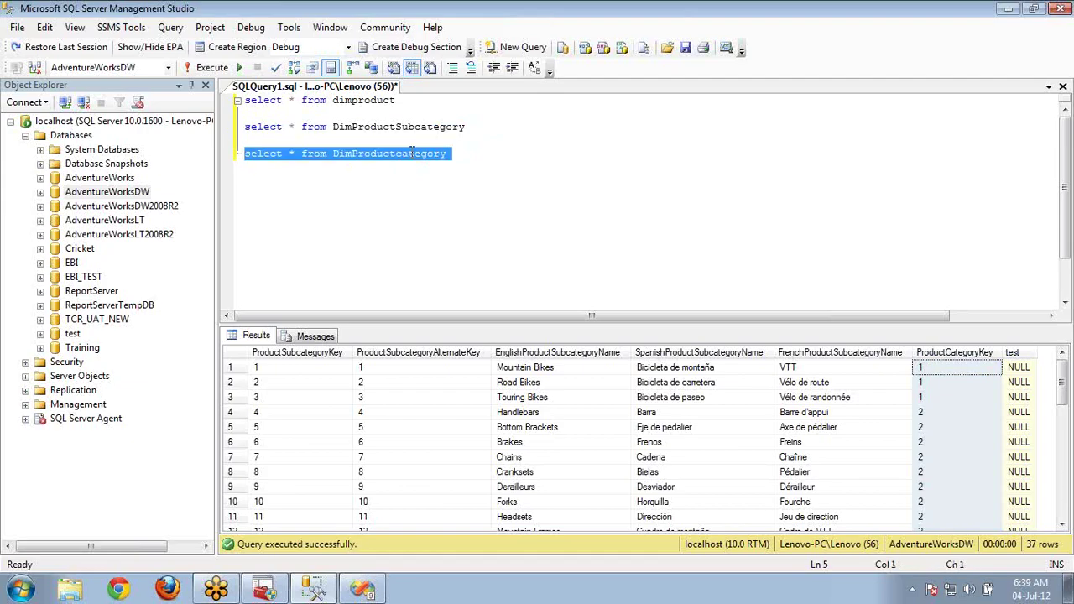
pyautogui.press('F5')
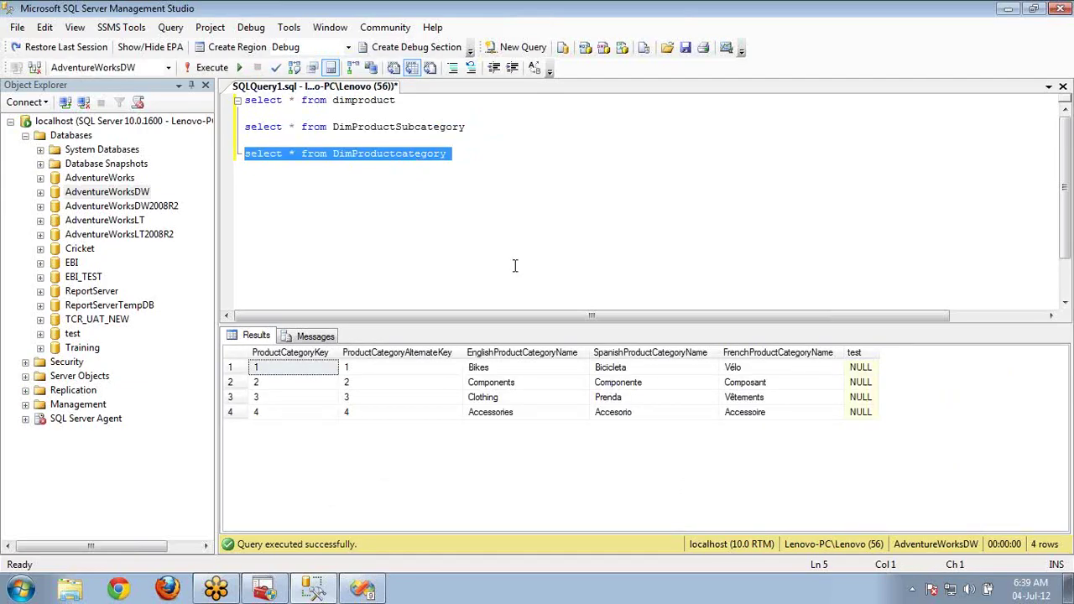
# Examine the individual entries in the EnglishProductCategoryName column of the category results
pyautogui.click(507, 368)
pyautogui.click(509, 383)
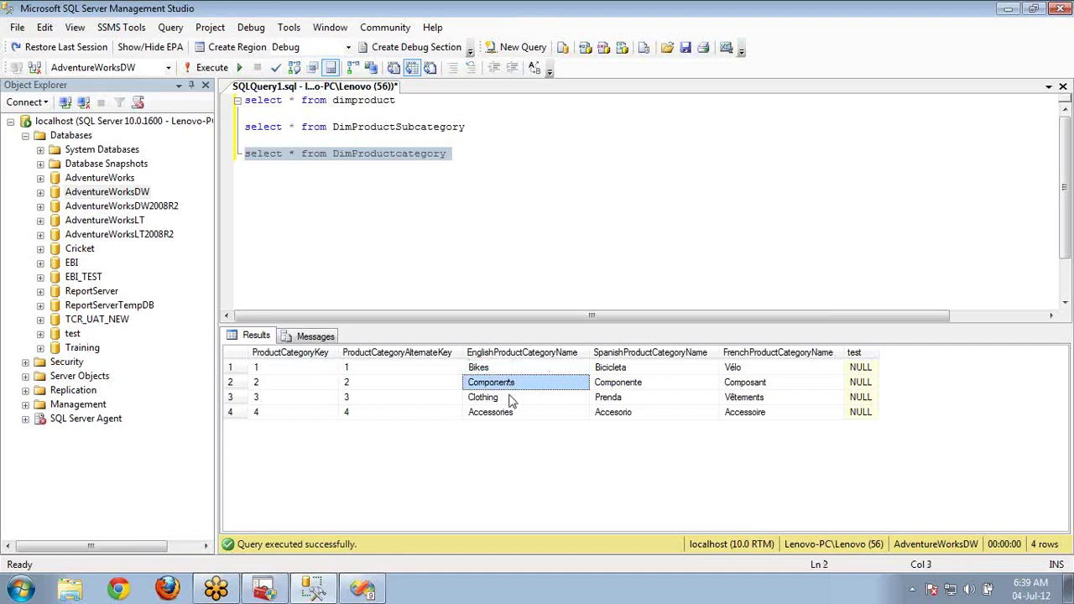
pyautogui.moveTo(509, 400); pyautogui.dragTo(511, 411)
pyautogui.click(513, 416)
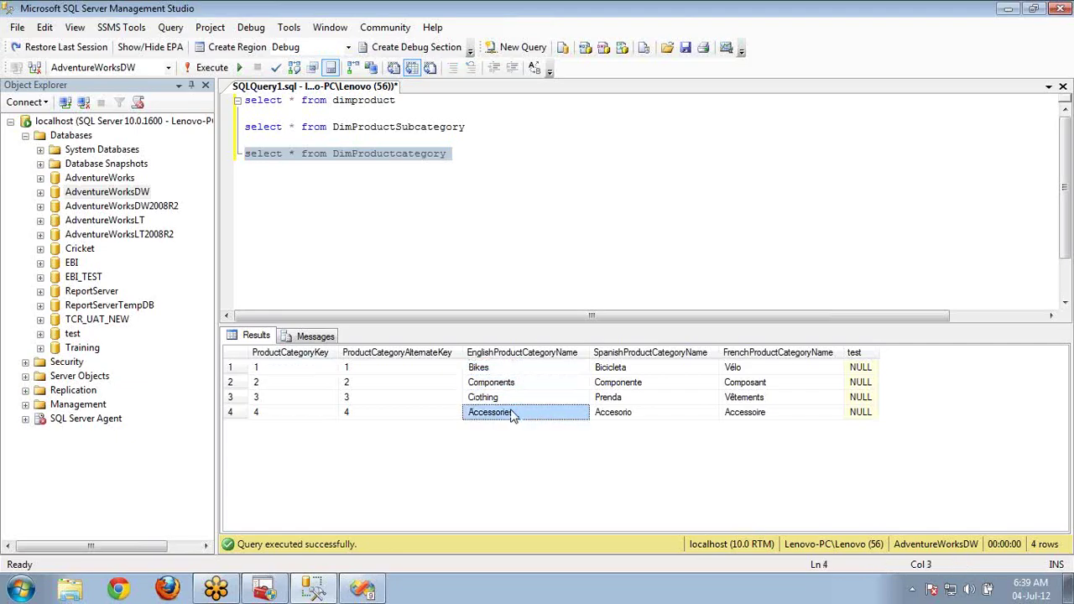
pyautogui.click(496, 369)
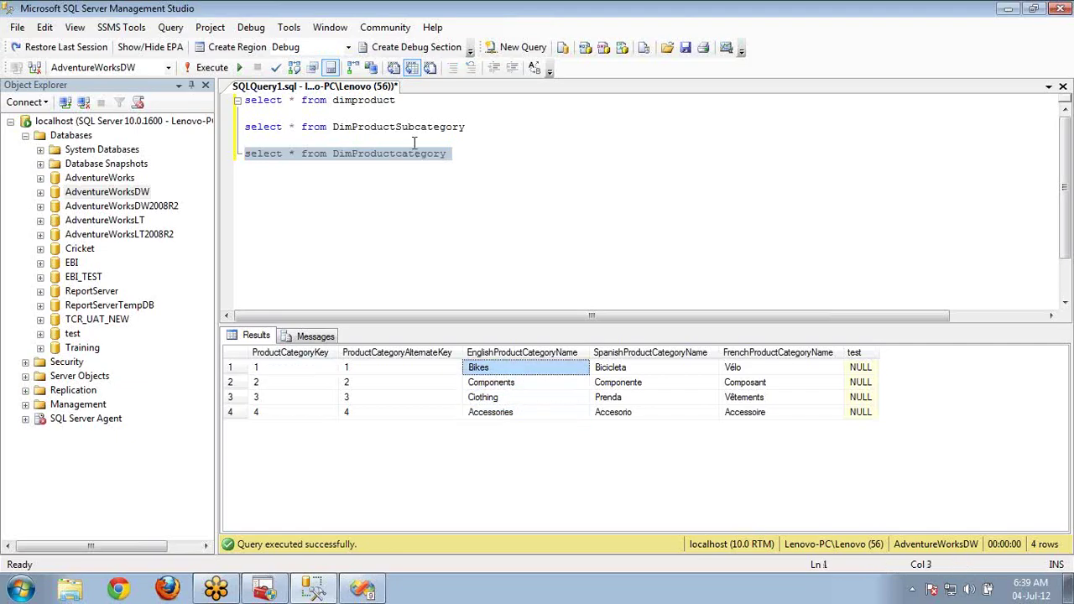
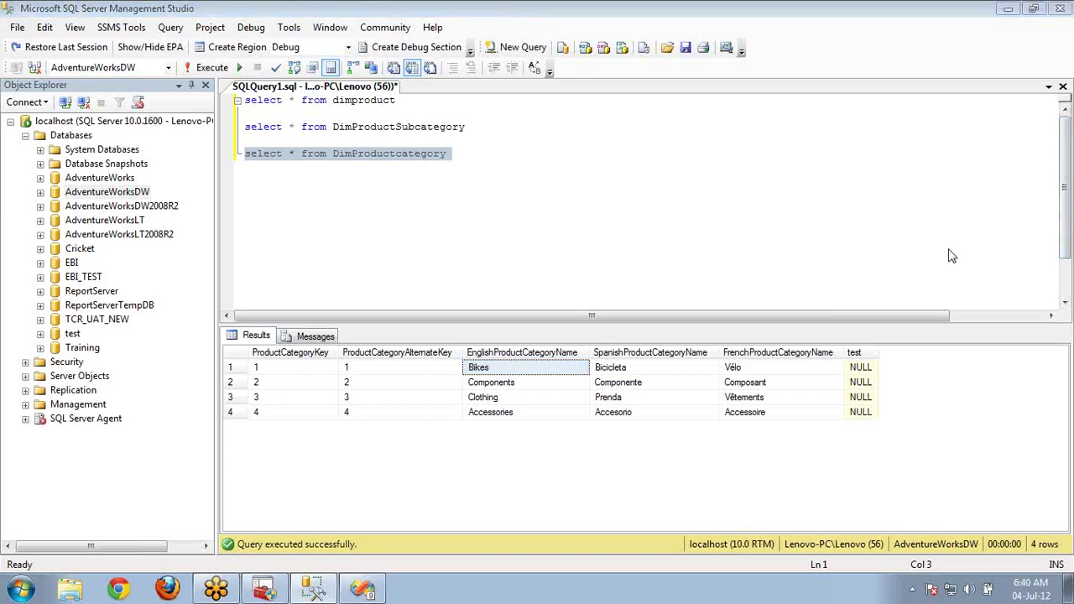
pyautogui.moveTo(636, 35)
pyautogui.mouseDown()
pyautogui.moveTo(608, 72)
pyautogui.moveTo(621, 37)
pyautogui.moveTo(638, 38)
pyautogui.mouseUp()
pyautogui.moveTo(631, 103); pyautogui.dragTo(576, 158)
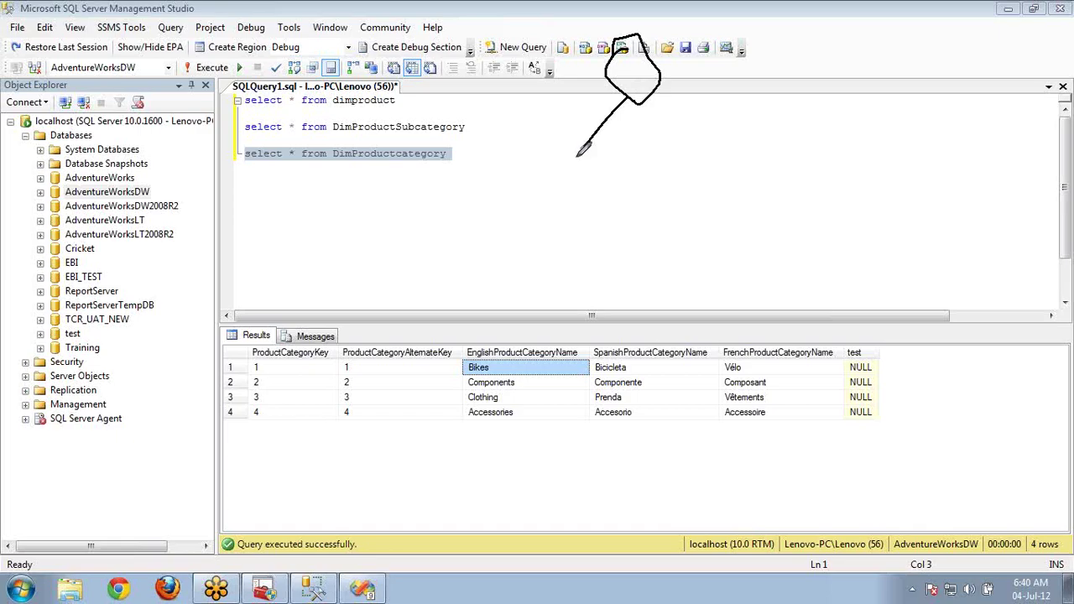
pyautogui.moveTo(628, 101); pyautogui.dragTo(661, 167)
pyautogui.moveTo(630, 99); pyautogui.dragTo(737, 169)
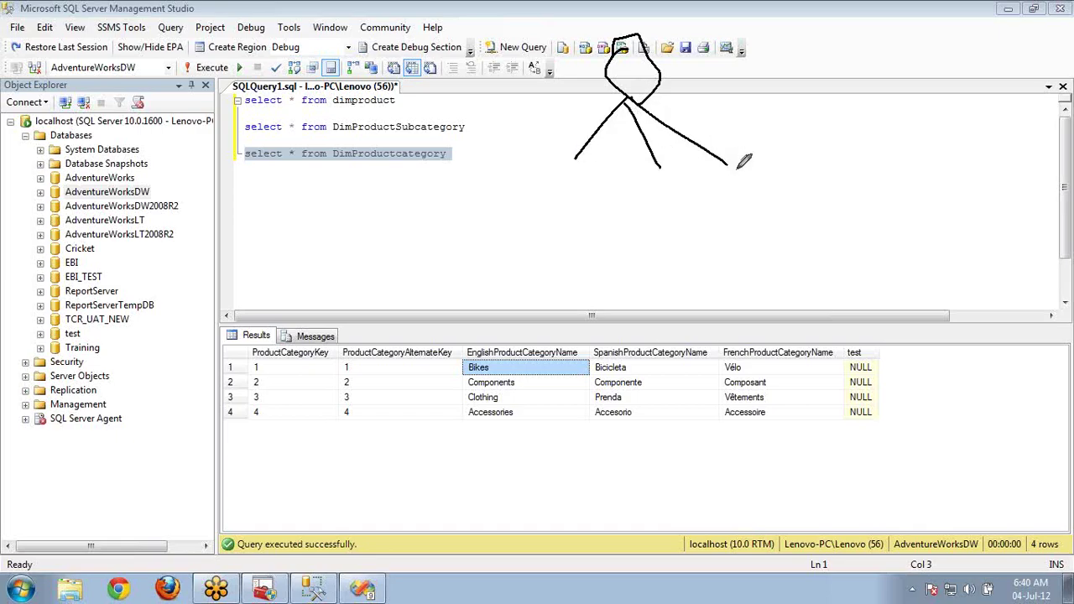
pyautogui.moveTo(536, 195)
pyautogui.mouseDown()
pyautogui.moveTo(554, 172)
pyautogui.moveTo(541, 193)
pyautogui.moveTo(430, 218)
pyautogui.mouseUp()
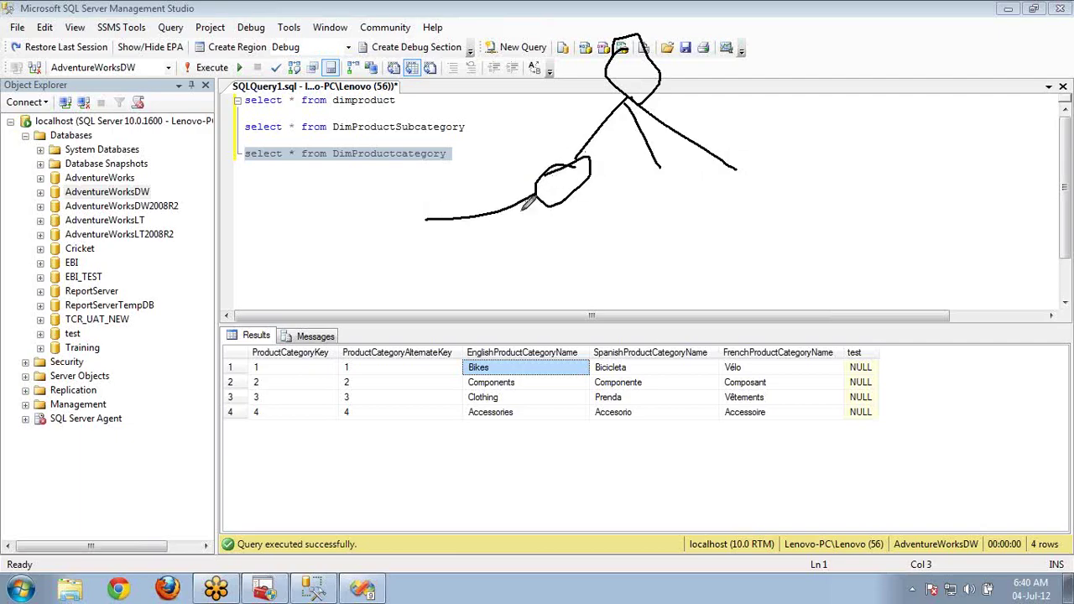
pyautogui.moveTo(534, 196); pyautogui.dragTo(528, 256)
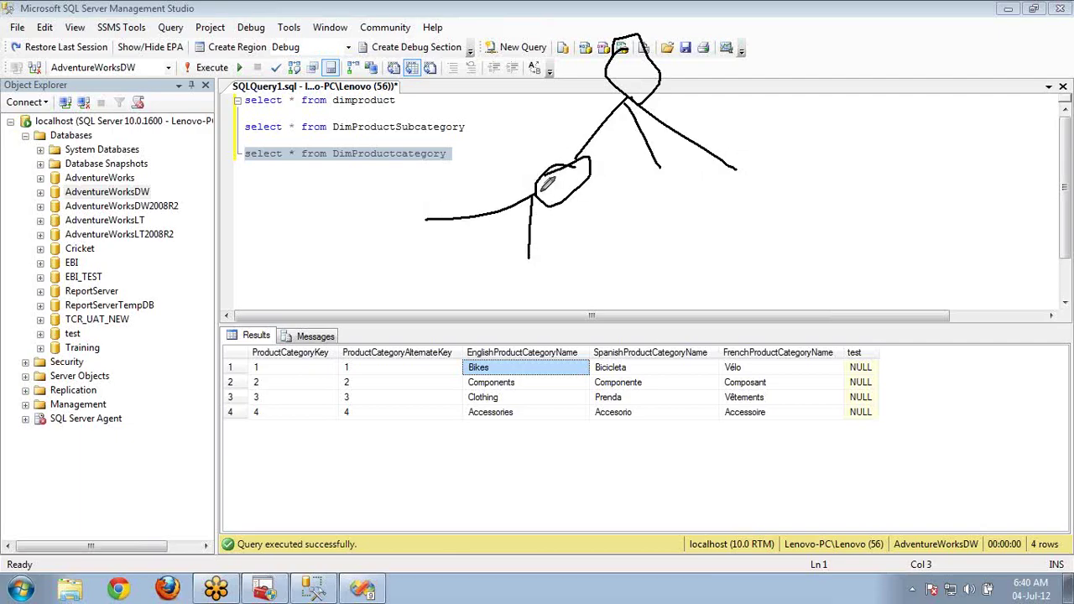
pyautogui.moveTo(536, 198); pyautogui.dragTo(596, 290)
pyautogui.moveTo(529, 259); pyautogui.dragTo(542, 261)
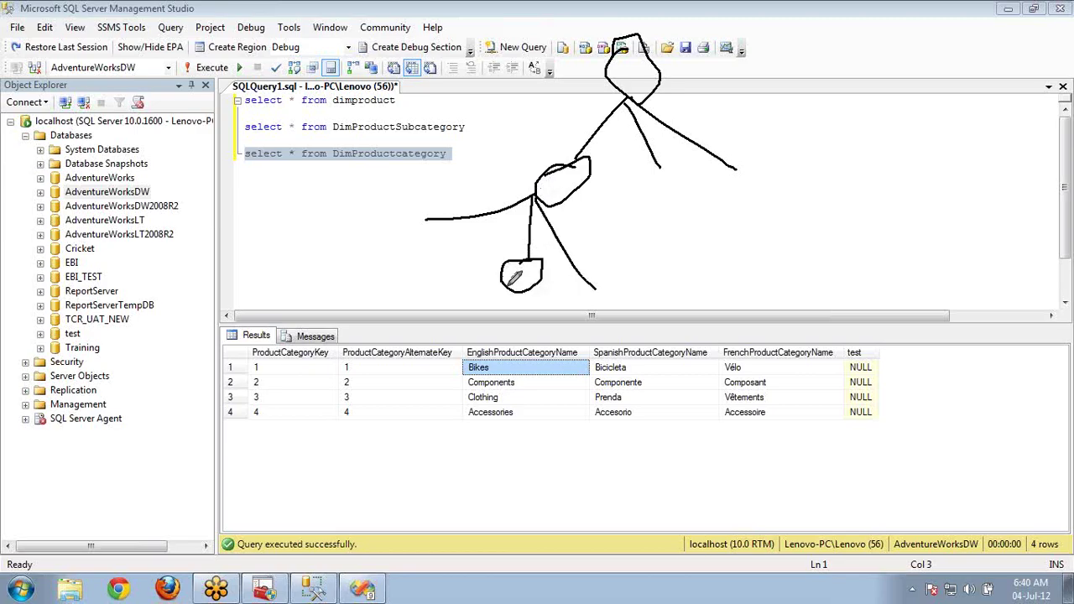
pyautogui.moveTo(500, 290); pyautogui.dragTo(406, 383)
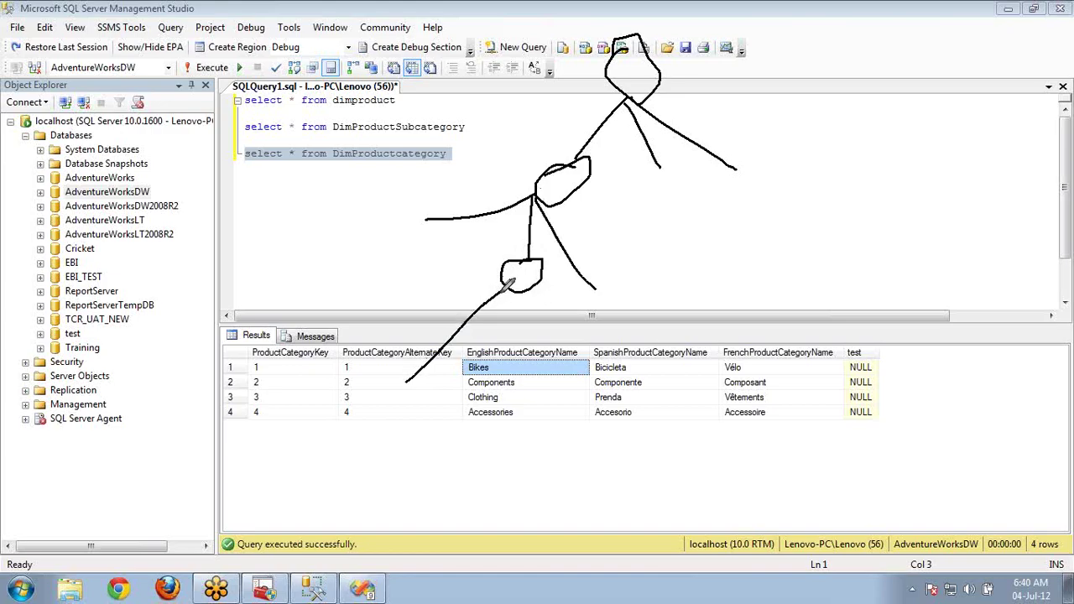
pyautogui.moveTo(507, 289); pyautogui.dragTo(496, 379)
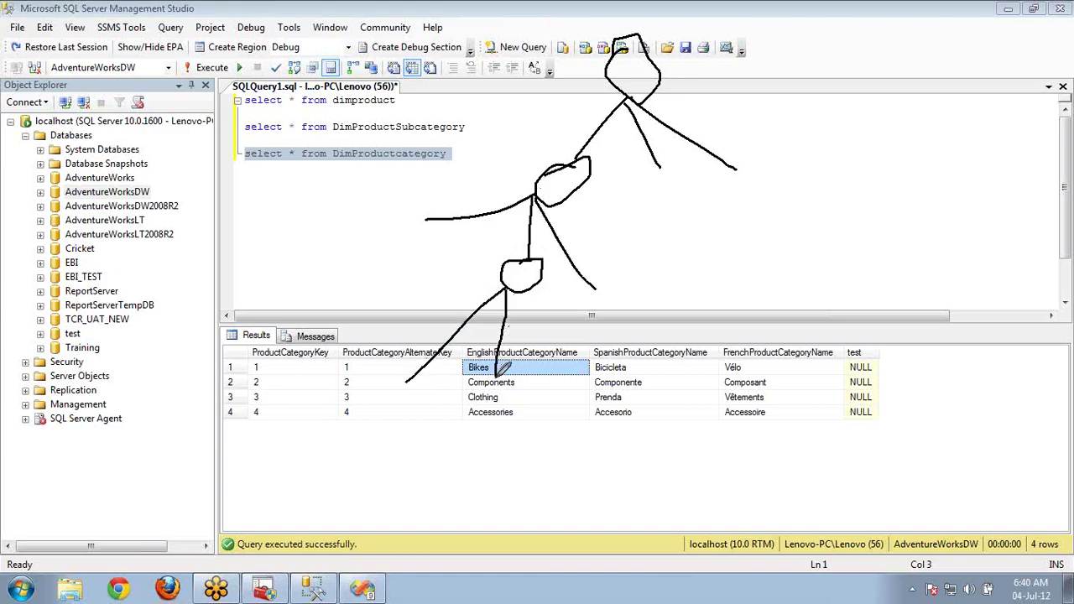
pyautogui.moveTo(507, 289); pyautogui.dragTo(537, 383)
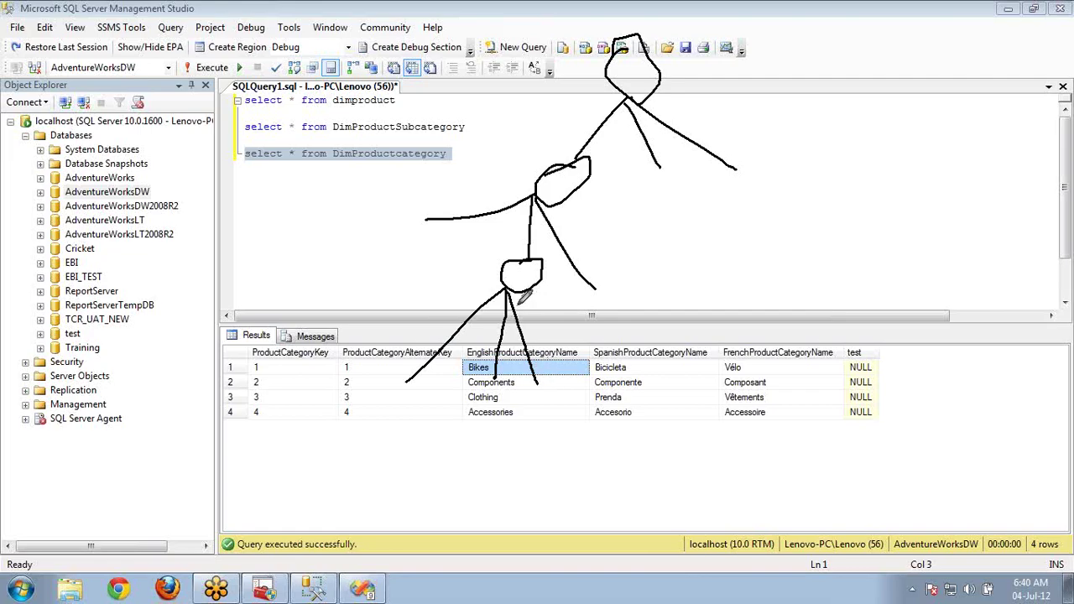
pyautogui.moveTo(512, 286); pyautogui.dragTo(595, 340)
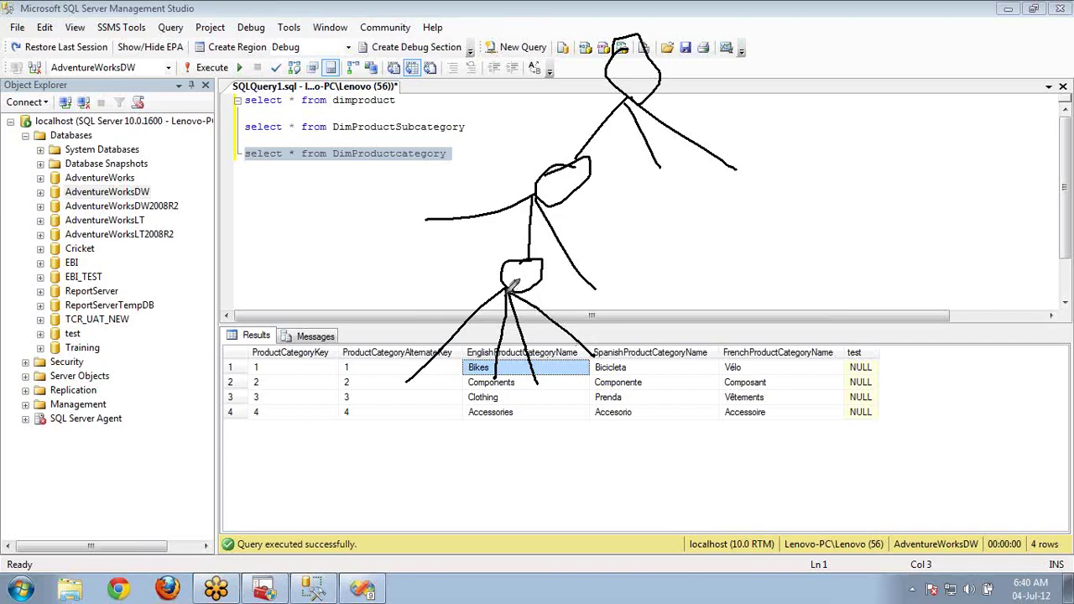
pyautogui.moveTo(510, 289); pyautogui.dragTo(615, 404)
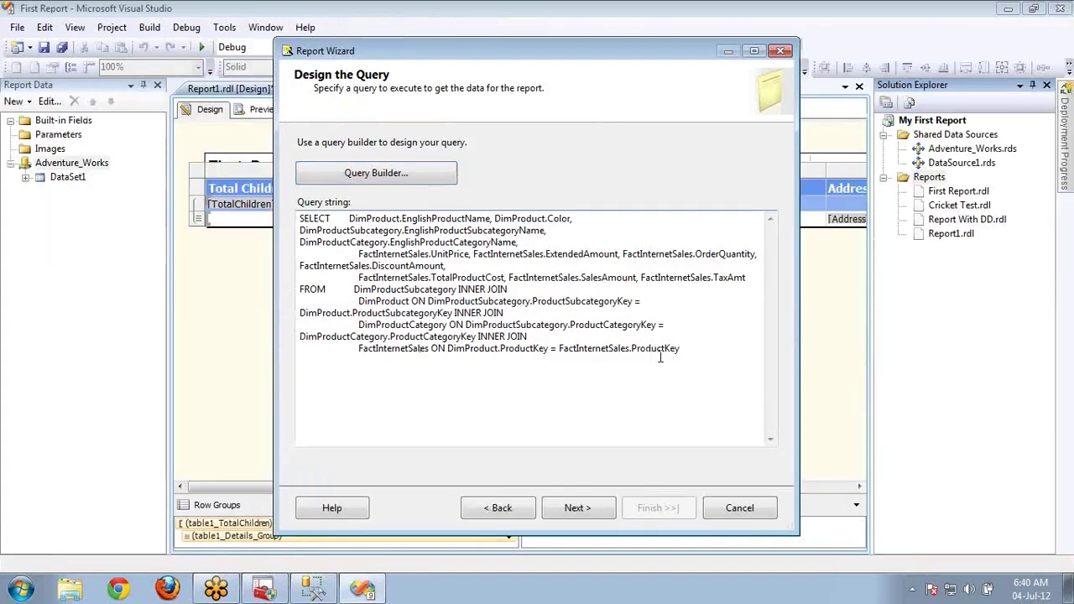
# Copy the report wizard's whole query string, replace all statements in the Management Studio query editor with it, and execute it
pyautogui.moveTo(680, 348); pyautogui.dragTo(279, 202)
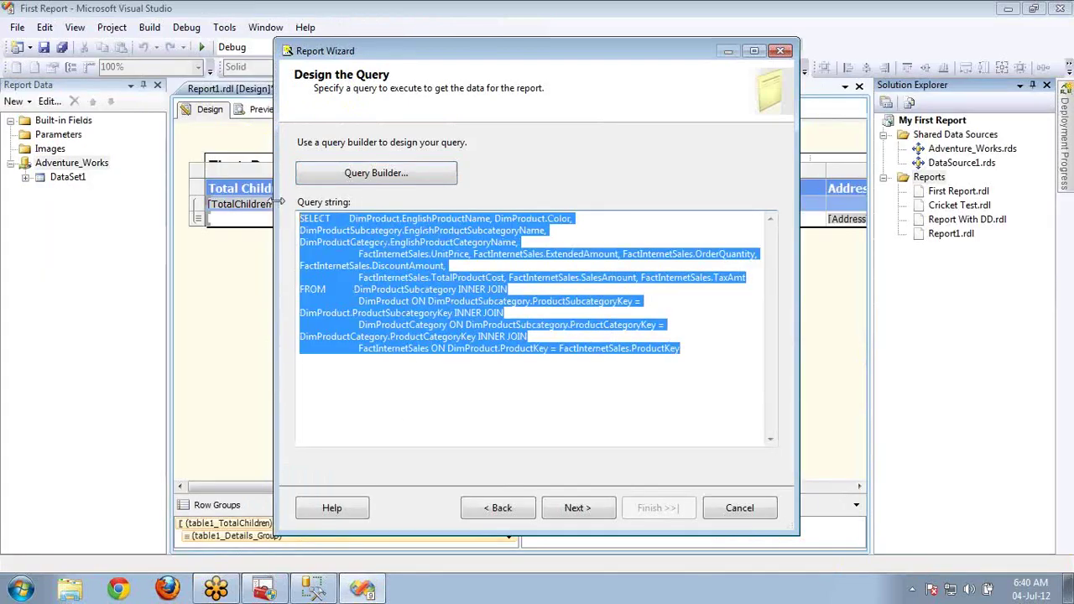
pyautogui.click(361, 574)
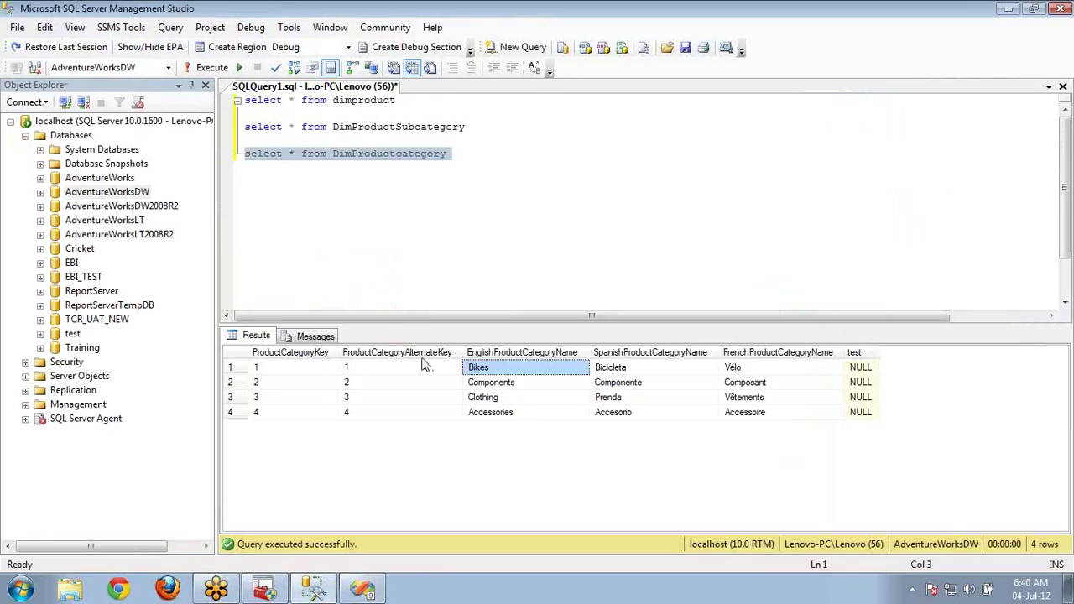
pyautogui.click(401, 250)
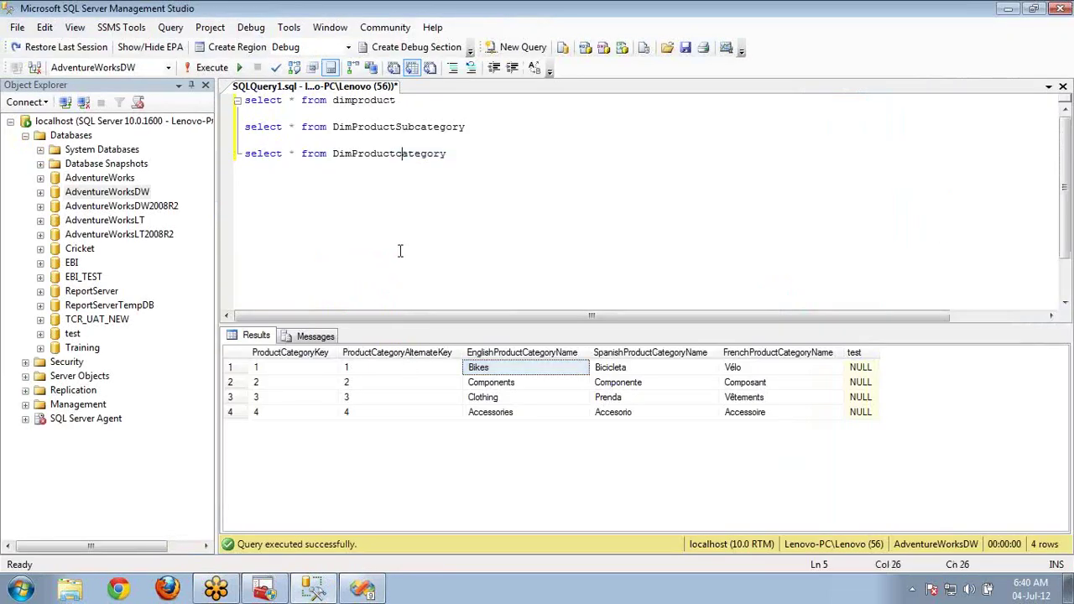
pyautogui.hotkey('ctrl', 'a')
pyautogui.hotkey('ctrl', 'v')
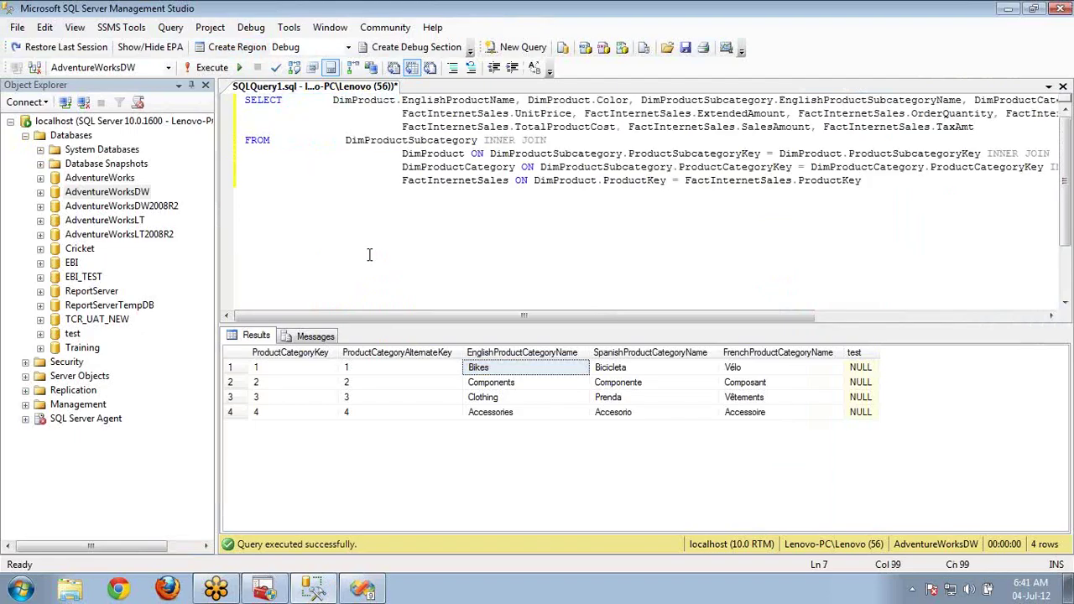
pyautogui.press('F5')
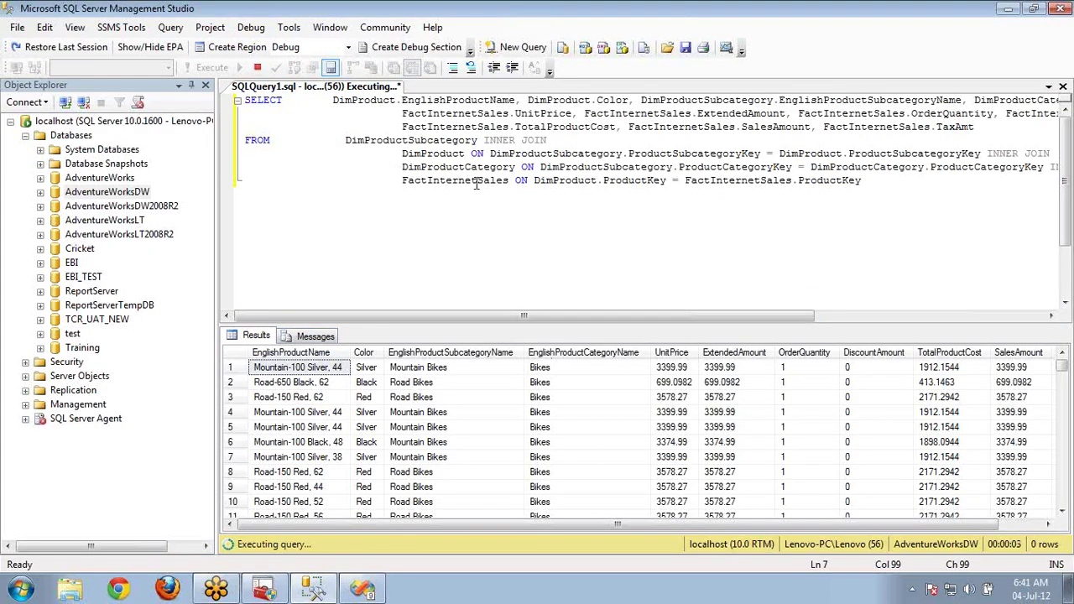
# Move DimProductSubcategory.EnglishProductSubcategoryName to the start of the SELECT list, before DimProduct.EnglishProductName
pyautogui.click(642, 99)
pyautogui.hotkey('ctrl', 'shift', 'Right')
pyautogui.hotkey('ctrl', 'shift', 'Right')
pyautogui.hotkey('ctrl', 'shift', 'Right')
pyautogui.hotkey('ctrl', 'shift', 'Right')
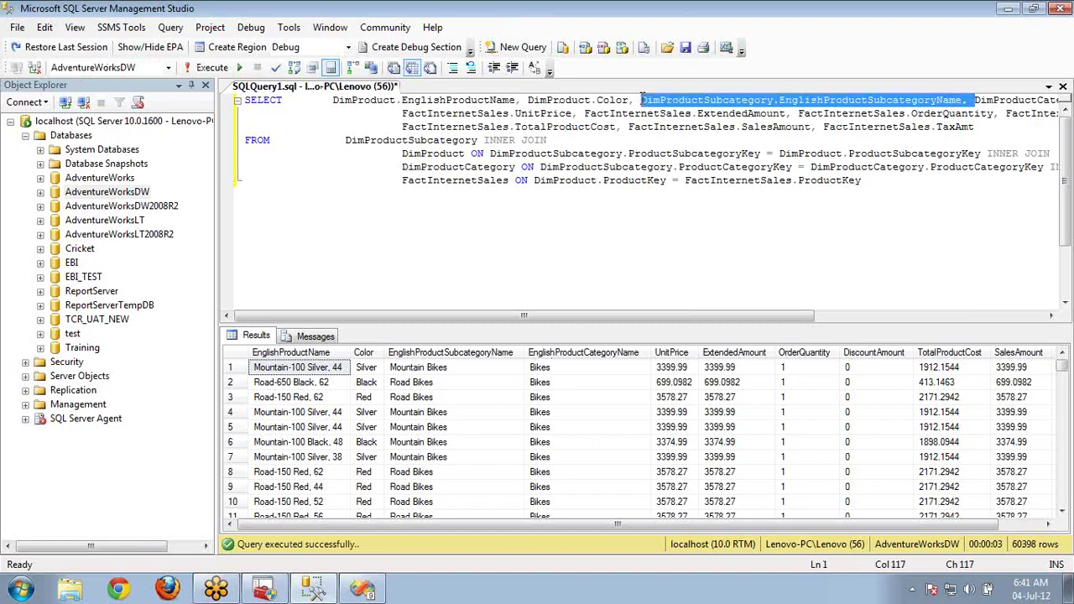
pyautogui.hotkey('ctrl', 'x')
pyautogui.click(333, 100)
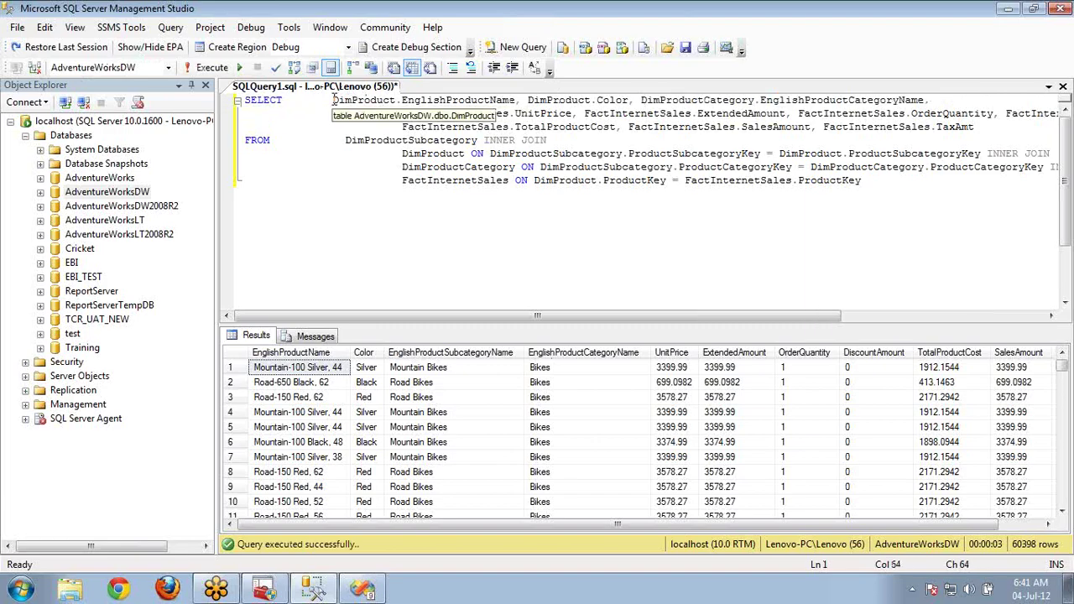
pyautogui.hotkey('ctrl', 'v')
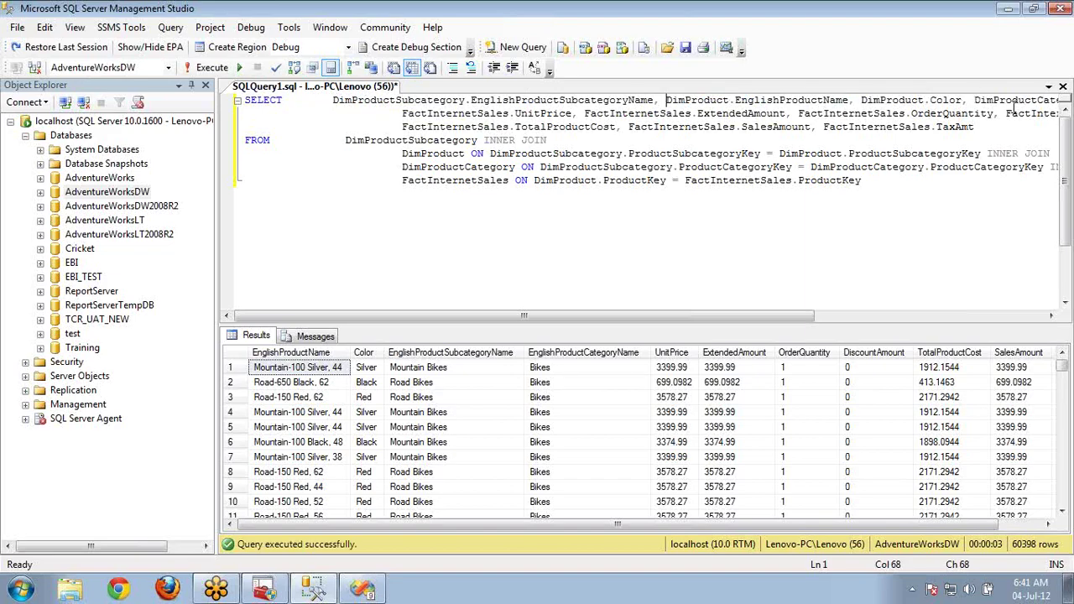
# Move DimProductCategory.EnglishProductCategoryName to the very start of the SELECT list and execute the reordered query
pyautogui.click(975, 100)
pyautogui.hotkey('shift', 'End')
pyautogui.hotkey('ctrl', 'x')
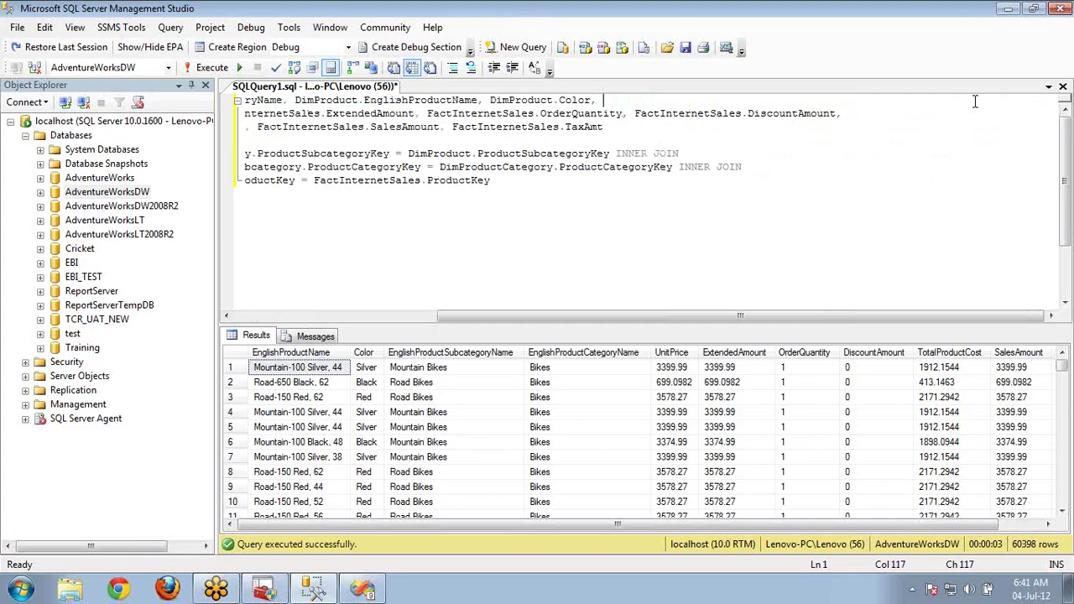
pyautogui.press('Home')
pyautogui.hotkey('ctrl', 'v')
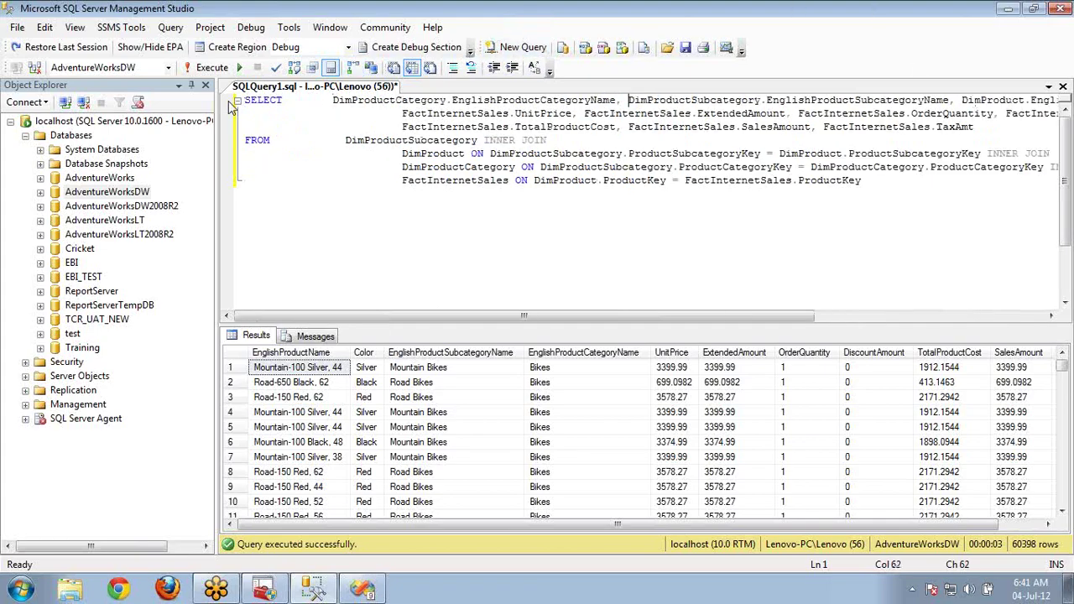
pyautogui.click(205, 72)
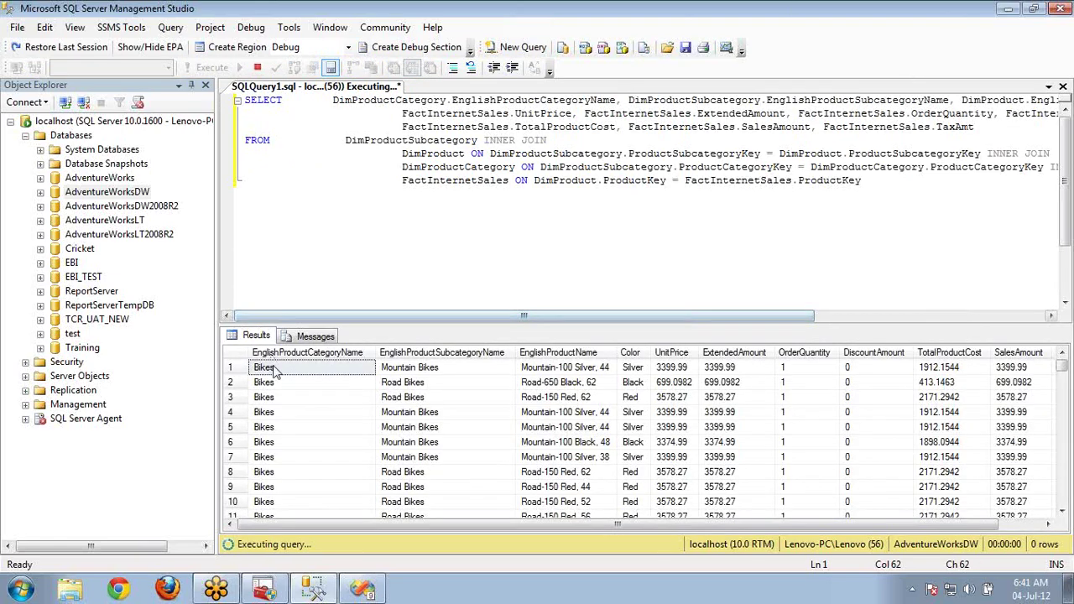
# Examine how category, subcategory, product name and color relate across the first rows of the joined results
pyautogui.keyDown('shift'); pyautogui.click(420, 373); pyautogui.keyUp('shift')
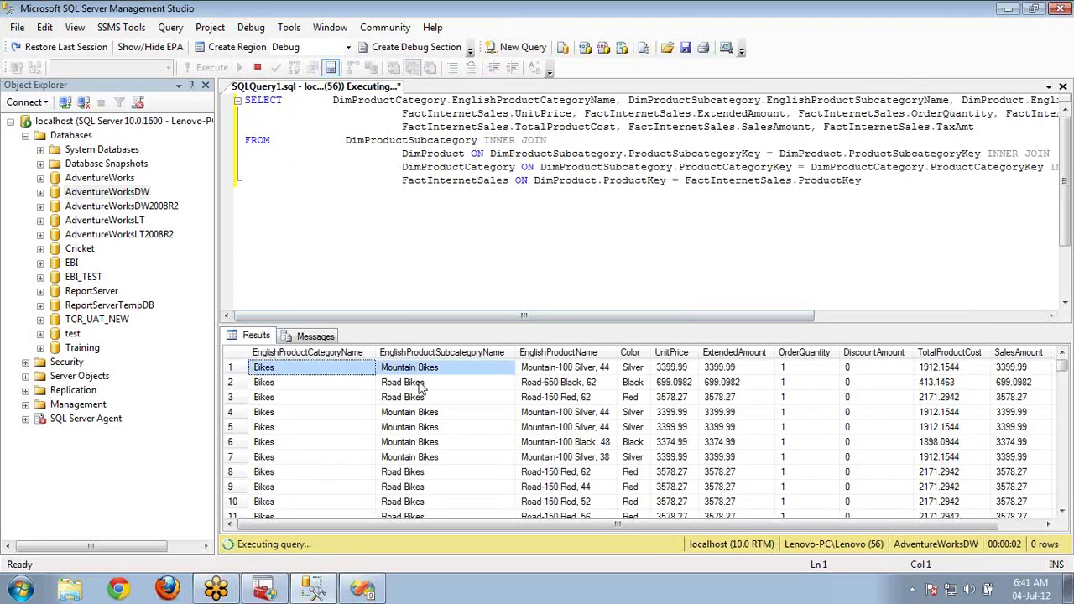
pyautogui.keyDown('shift'); pyautogui.click(423, 385); pyautogui.keyUp('shift')
pyautogui.keyDown('shift'); pyautogui.click(428, 400); pyautogui.keyUp('shift')
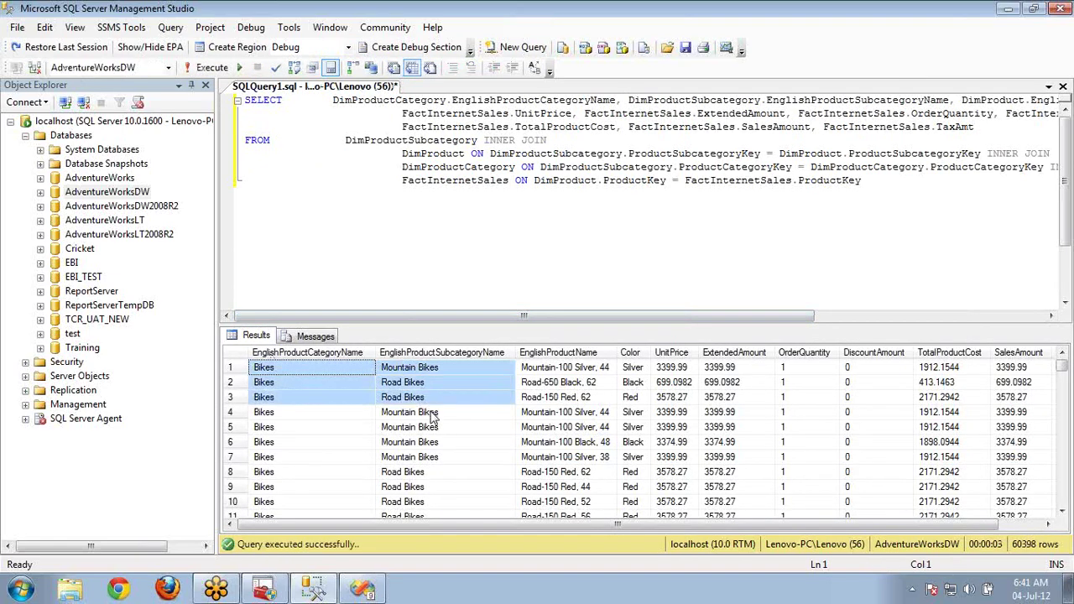
pyautogui.keyDown('shift'); pyautogui.click(431, 417); pyautogui.keyUp('shift')
pyautogui.keyDown('shift'); pyautogui.click(433, 429); pyautogui.keyUp('shift')
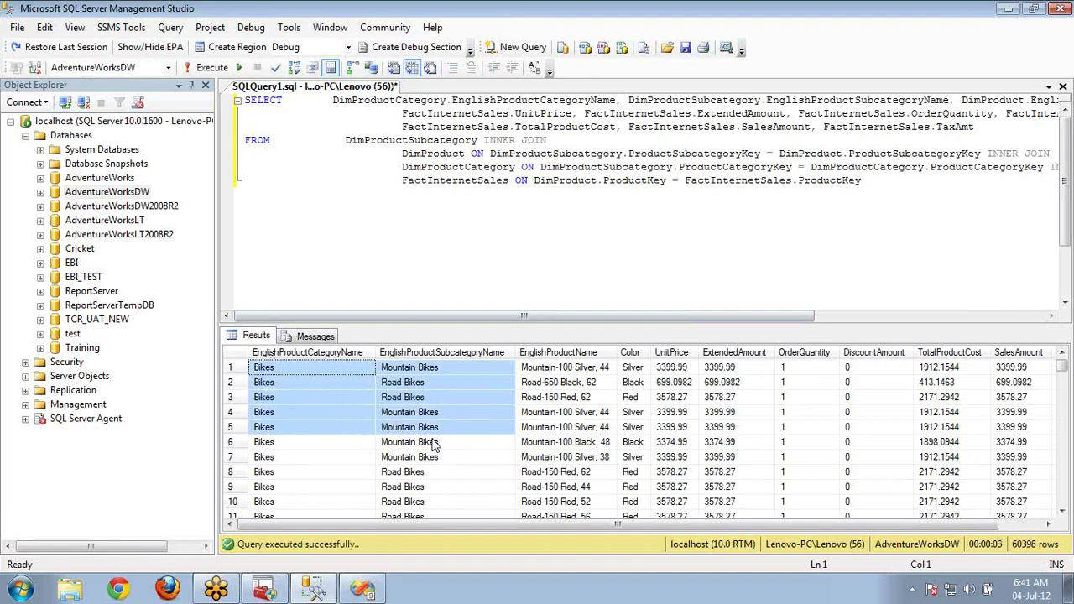
pyautogui.keyDown('shift'); pyautogui.click(435, 444); pyautogui.keyUp('shift')
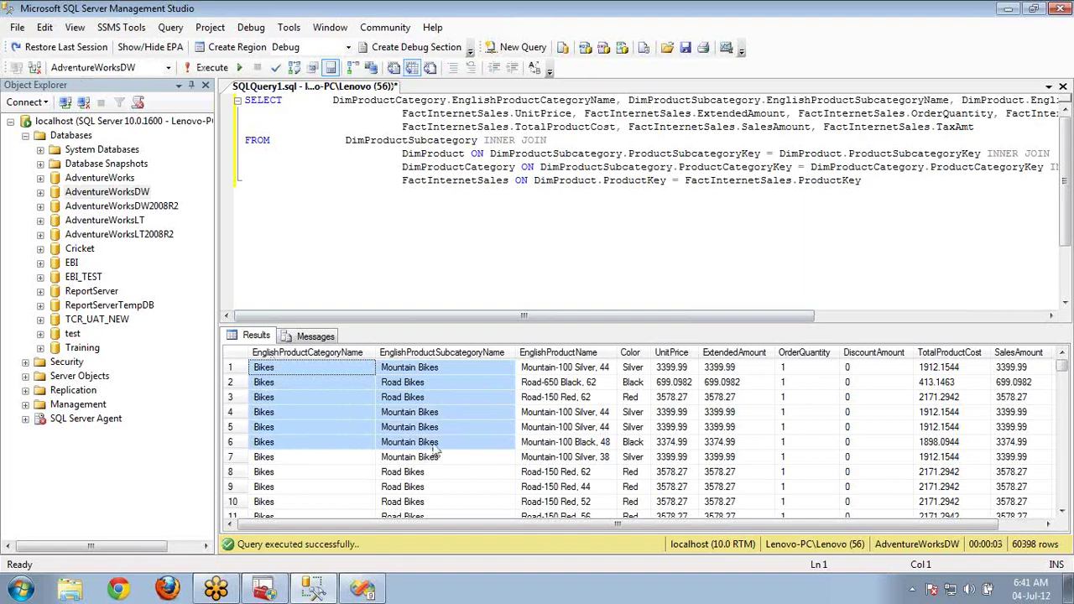
pyautogui.click(433, 369)
pyautogui.keyDown('shift'); pyautogui.click(537, 369); pyautogui.keyUp('shift')
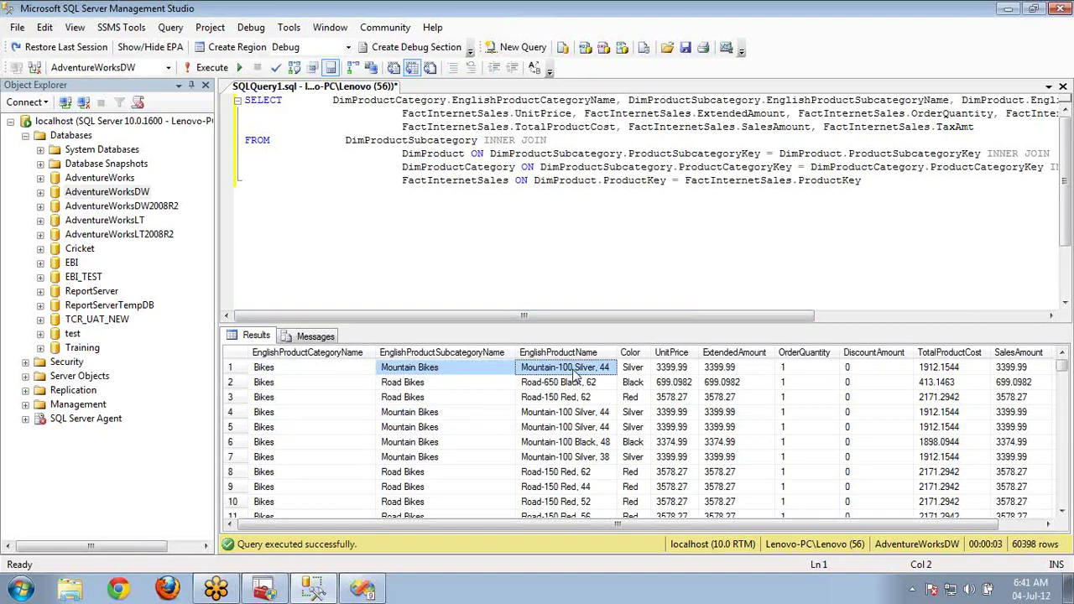
pyautogui.click(576, 413)
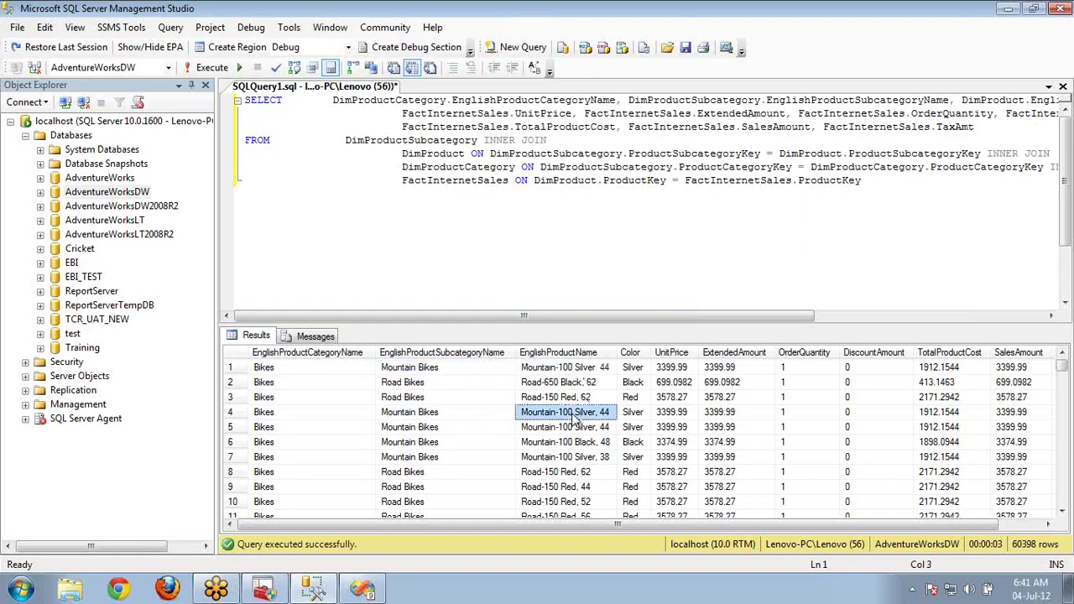
pyautogui.click(636, 370)
pyautogui.click(641, 415)
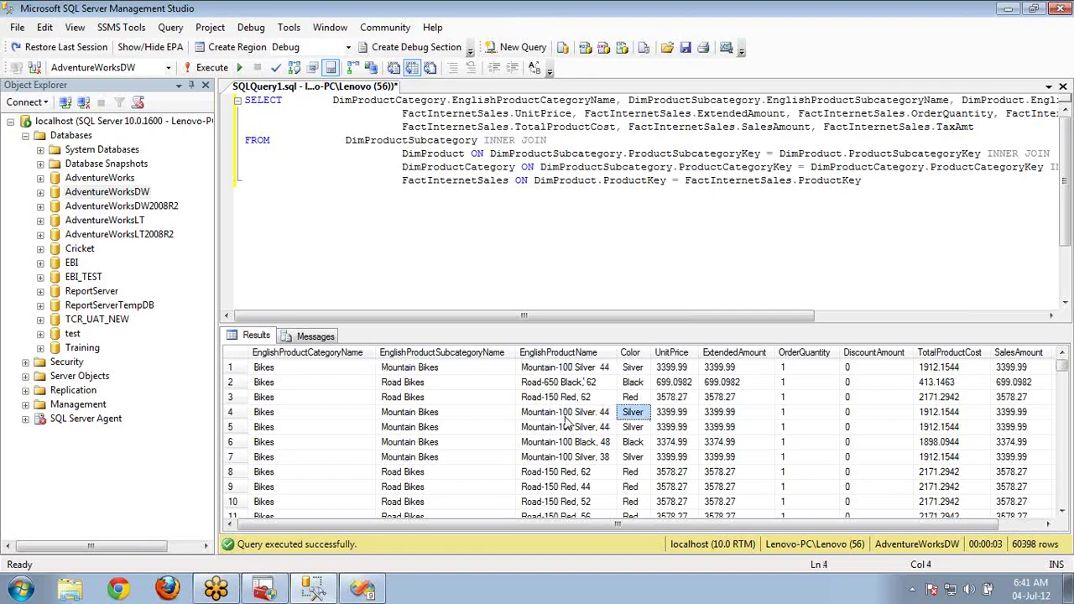
pyautogui.keyDown('shift'); pyautogui.click(262, 412); pyautogui.keyUp('shift')
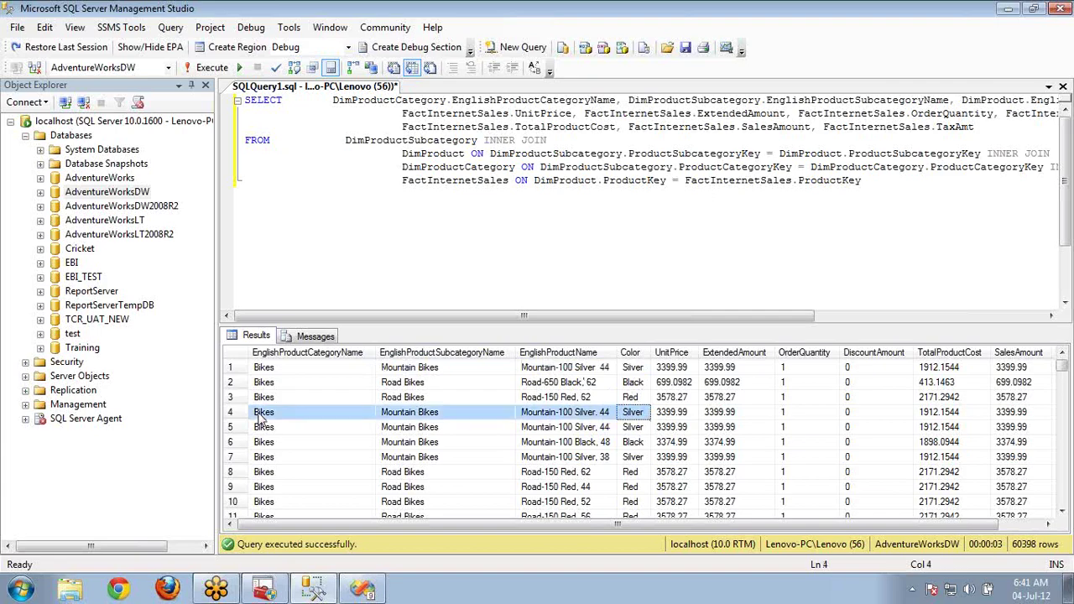
# Compare the first row's product attributes with its UnitPrice and ExtendedAmount, and check TotalProductCost in rows 1 and 4
pyautogui.click(265, 369)
pyautogui.keyDown('shift'); pyautogui.click(635, 369); pyautogui.keyUp('shift')
pyautogui.click(674, 369)
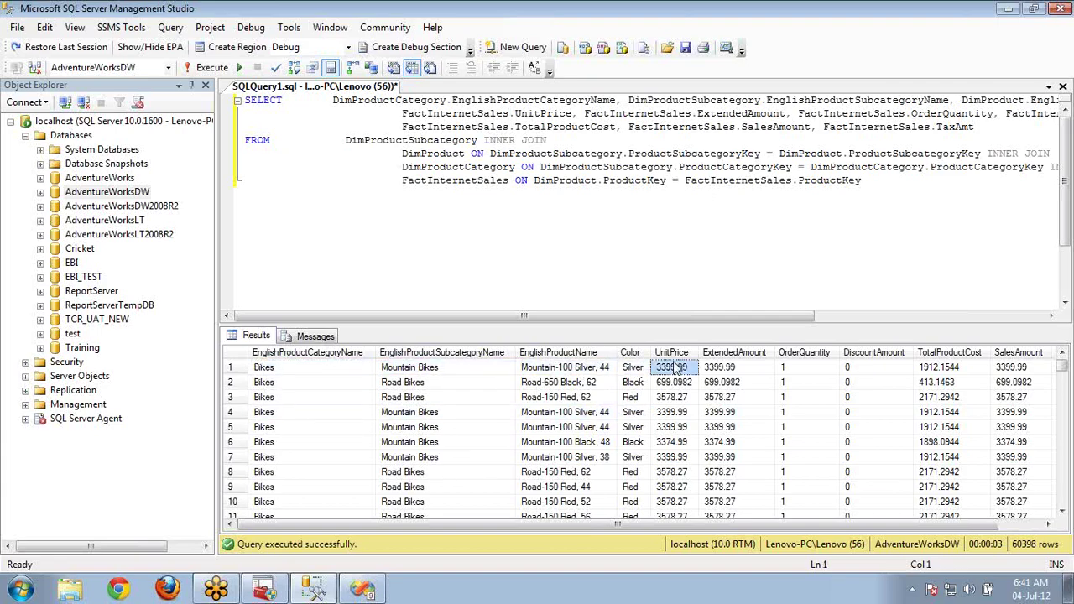
pyautogui.keyDown('shift'); pyautogui.click(726, 370); pyautogui.keyUp('shift')
pyautogui.click(939, 370)
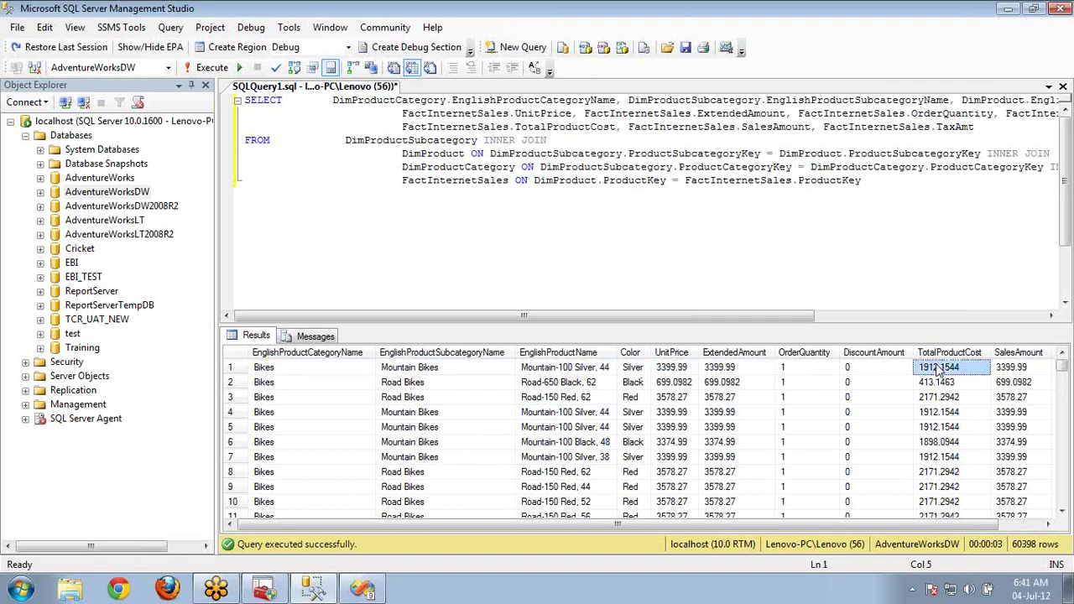
pyautogui.click(950, 416)
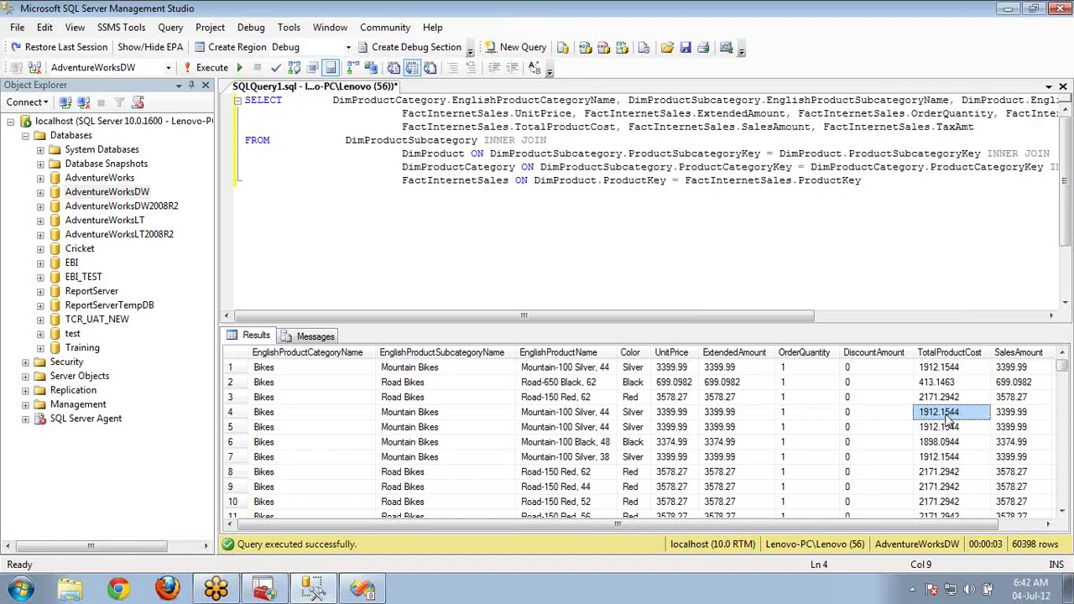
# Switch back to the Report Wizard in Visual Studio, accept the designed query and continue to the report type selection
pyautogui.hotkey('alt', 'Tab')
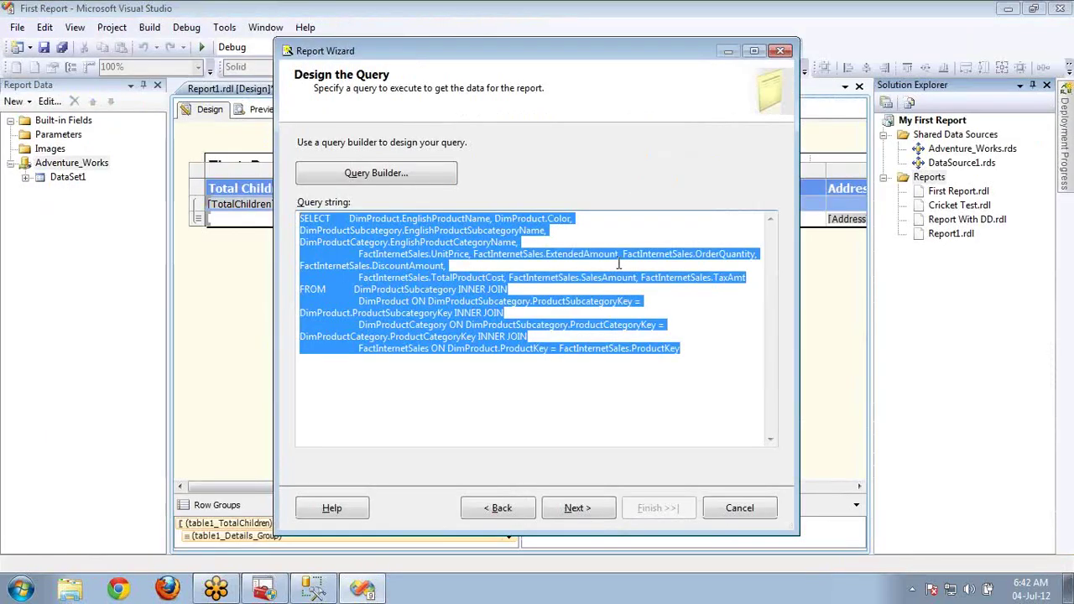
pyautogui.click(579, 509)
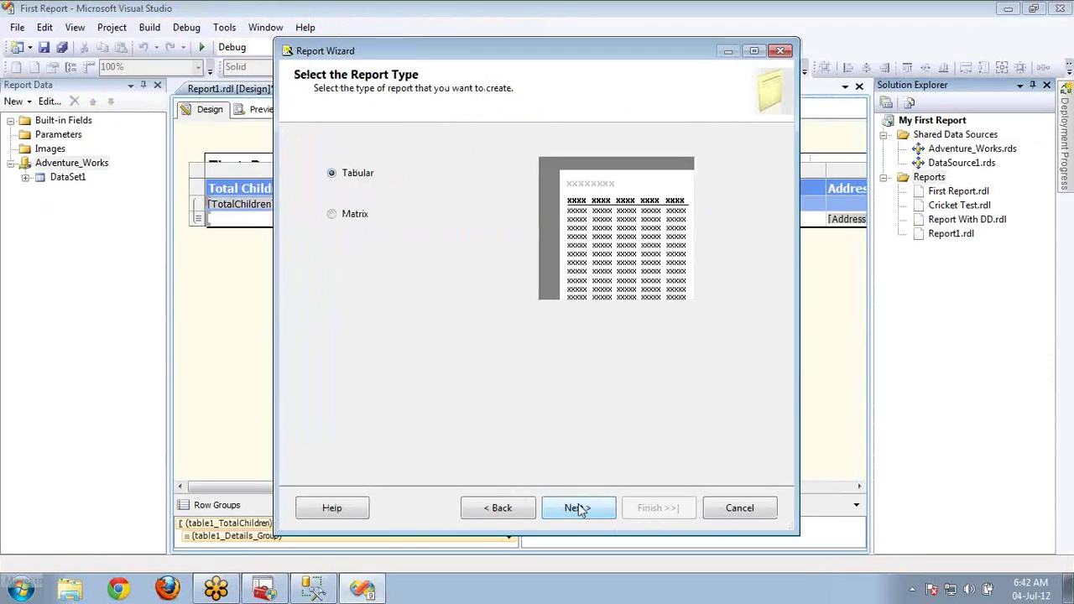
# Choose the Matrix report type and assign UnitPrice, ExtendedAmount, OrderQuantity, DiscountAmount, TotalProductCost, SalesAmount and TaxAmt as detail fields
pyautogui.click(344, 216)
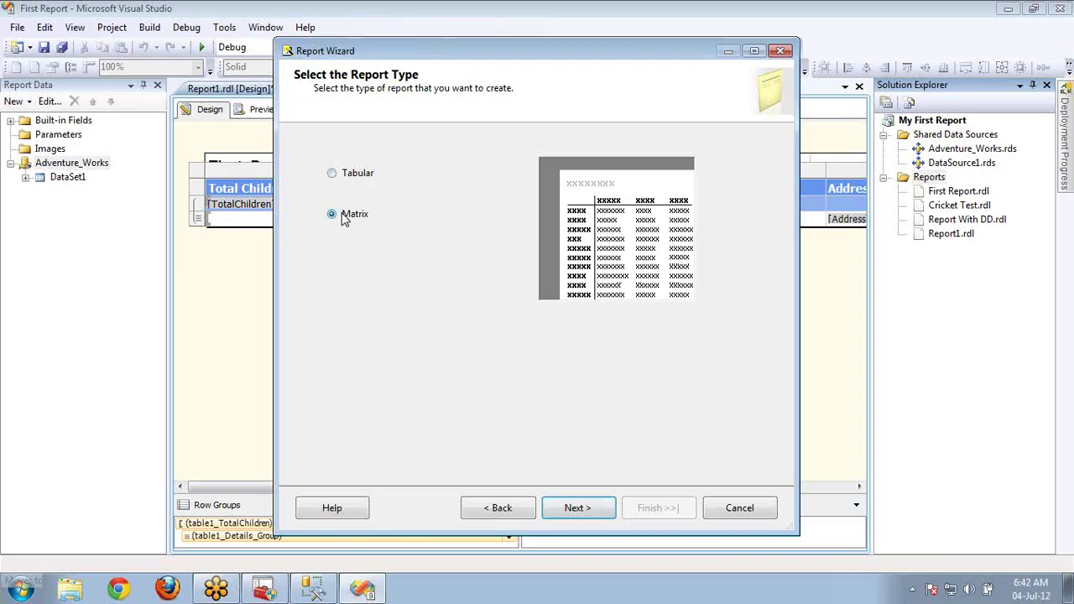
pyautogui.click(576, 509)
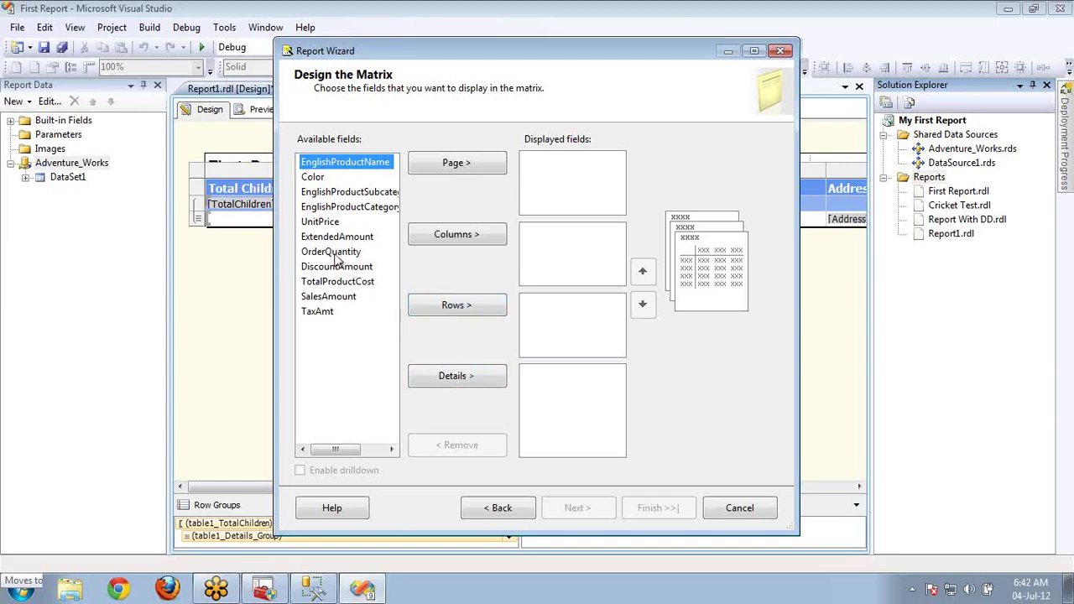
pyautogui.click(322, 223)
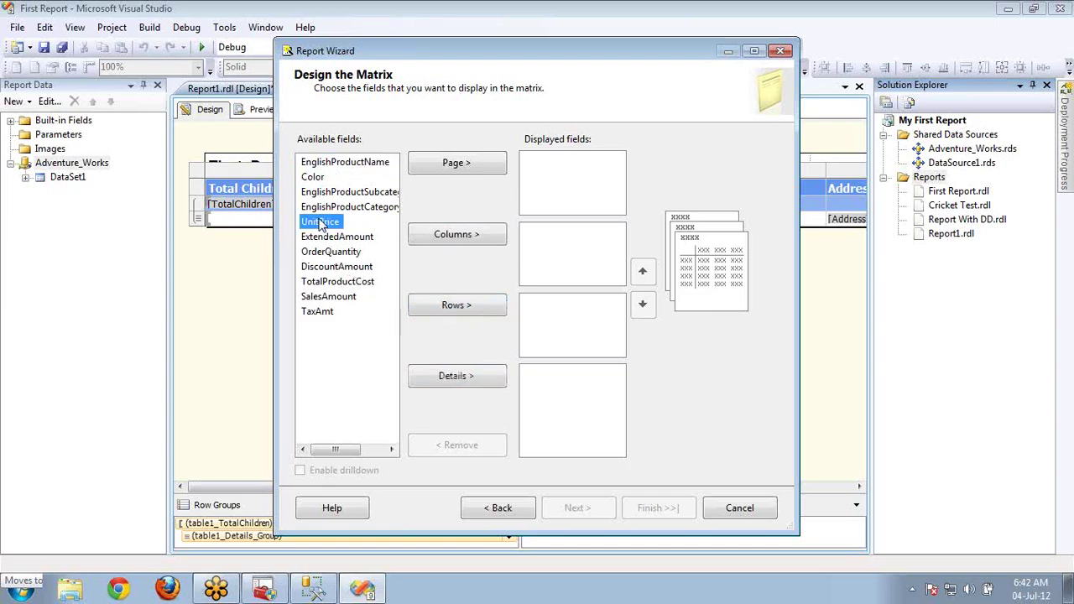
pyautogui.click(439, 385)
pyautogui.click(438, 381)
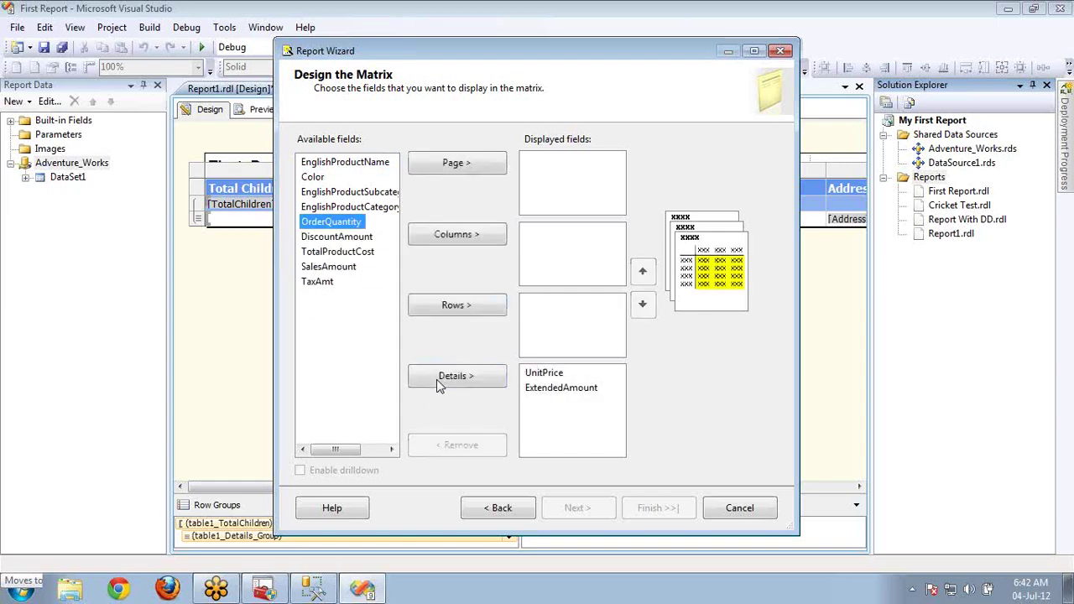
pyautogui.click(437, 381)
pyautogui.click(437, 380)
pyautogui.click(438, 380)
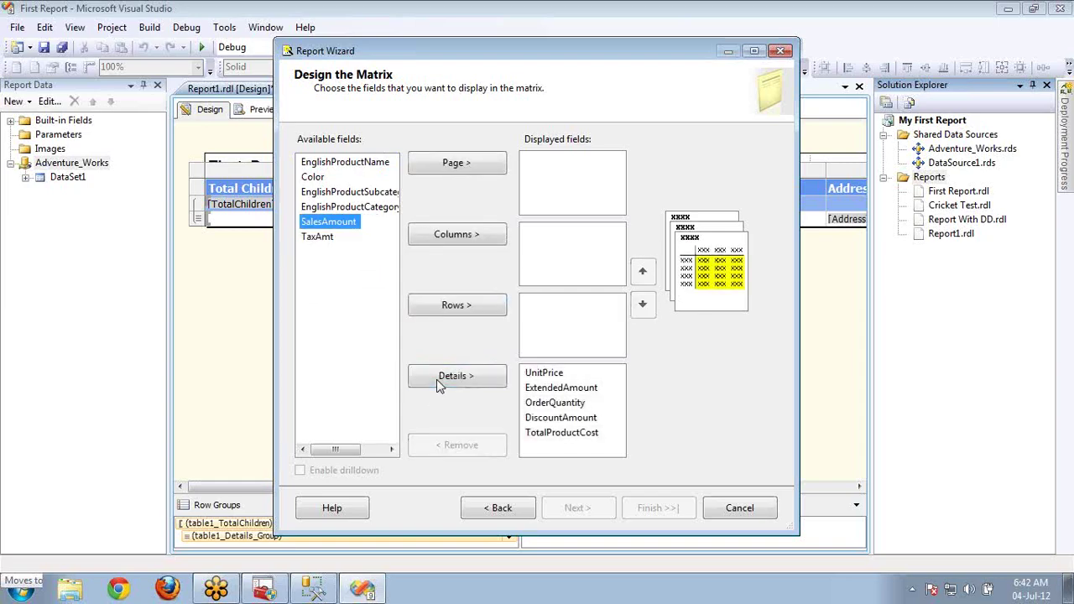
pyautogui.click(438, 381)
pyautogui.click(438, 380)
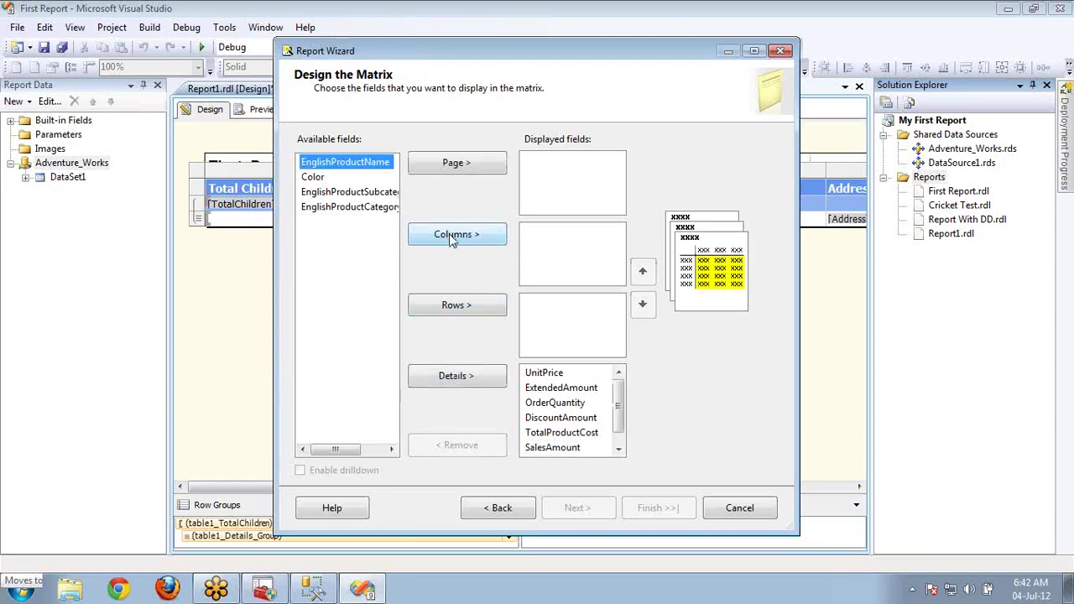
# Assign EnglishProductName, EnglishProductSubcategoryName and EnglishProductCategoryName as the matrix row fields
pyautogui.click(462, 307)
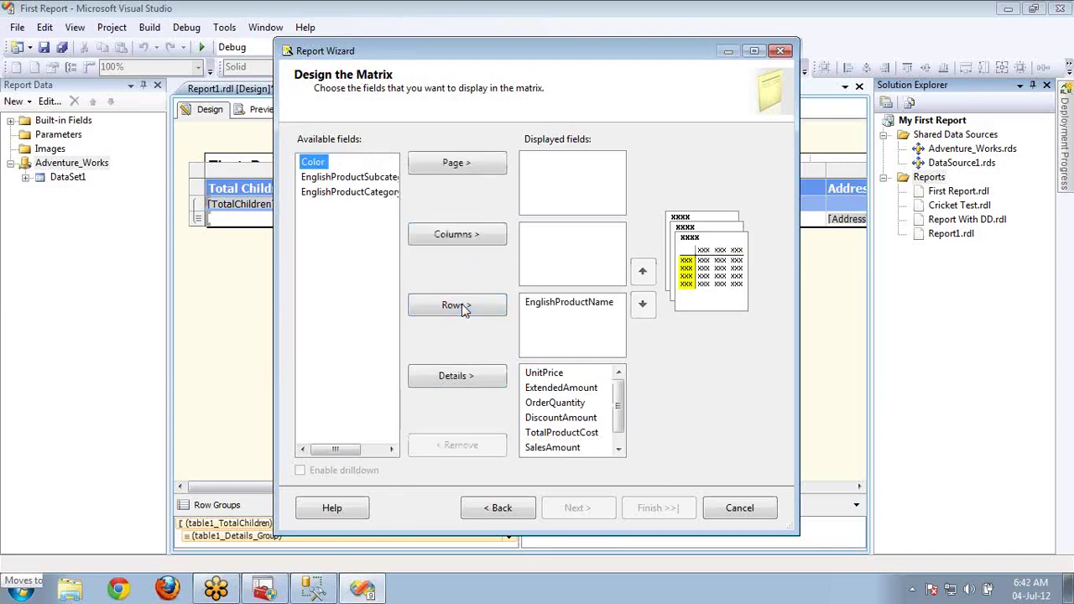
pyautogui.click(371, 178)
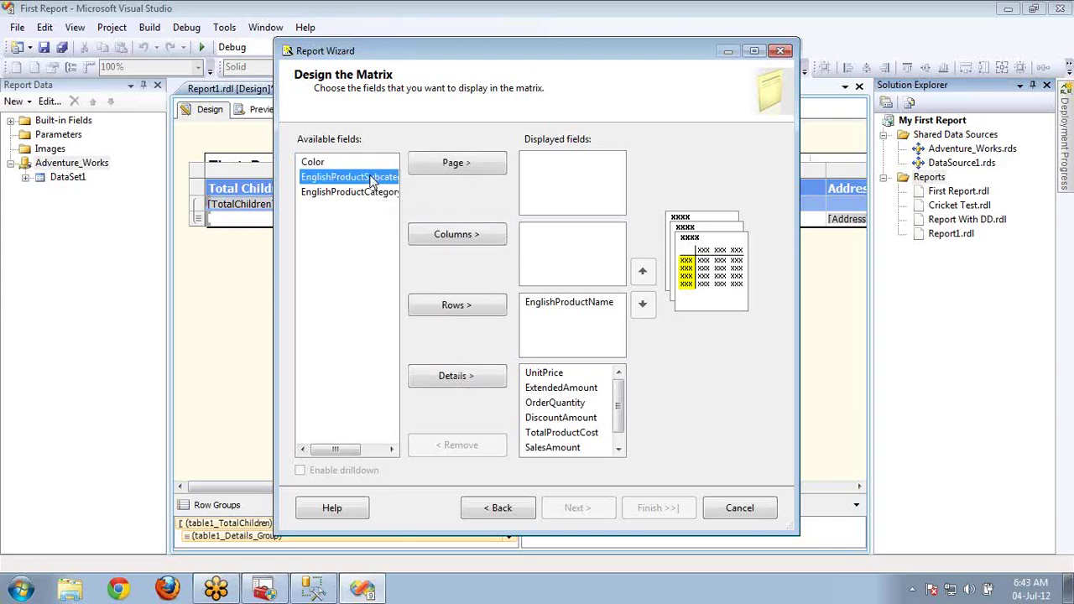
pyautogui.click(447, 307)
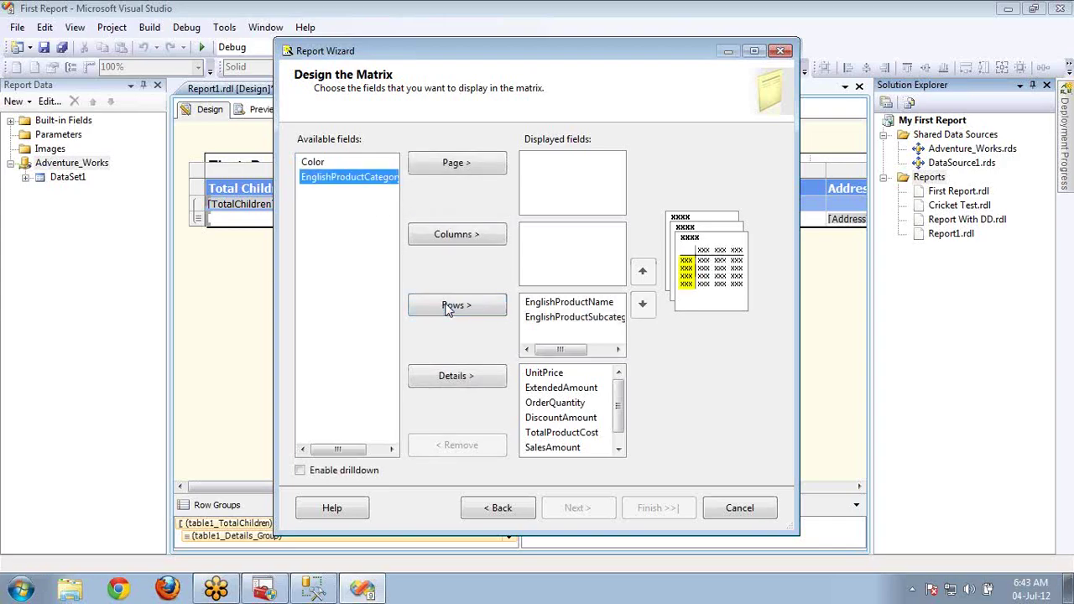
pyautogui.click(477, 307)
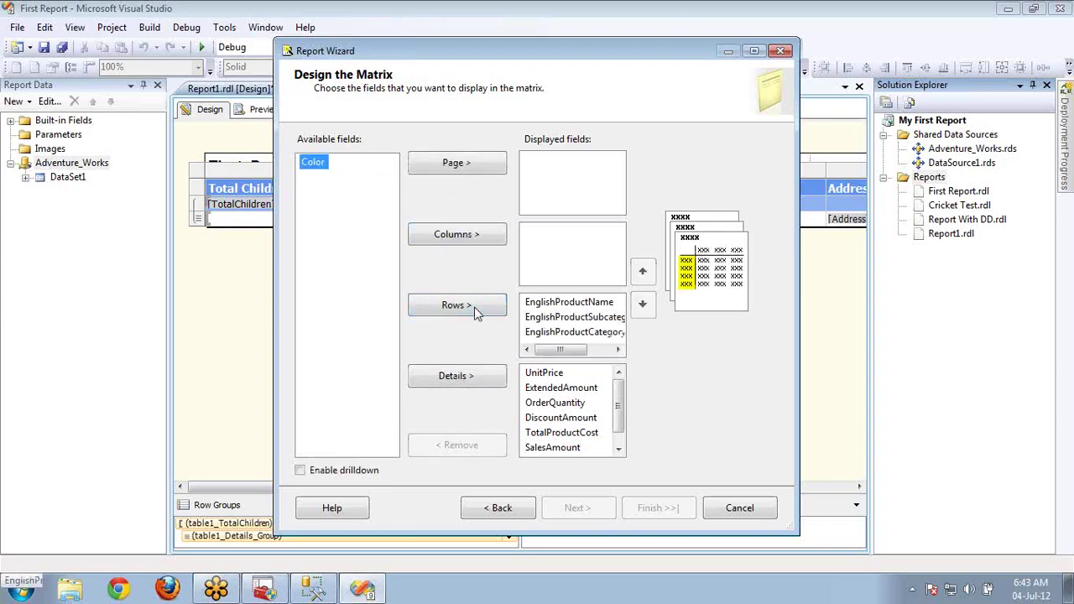
# Reorder the row fields so that category comes first, followed by subcategory and product name
pyautogui.click(576, 318)
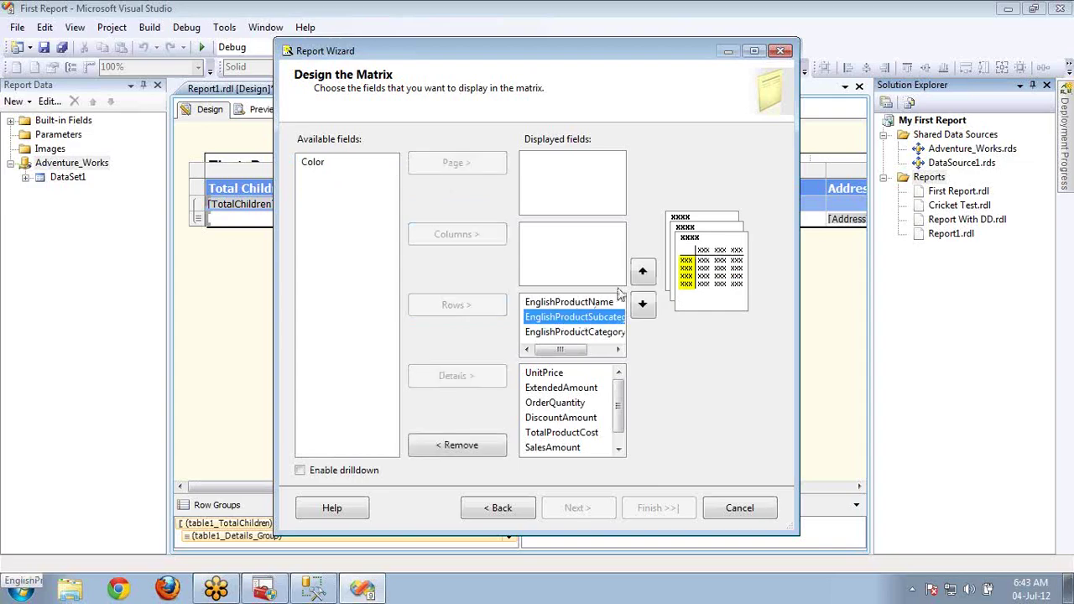
pyautogui.click(643, 271)
pyautogui.click(617, 332)
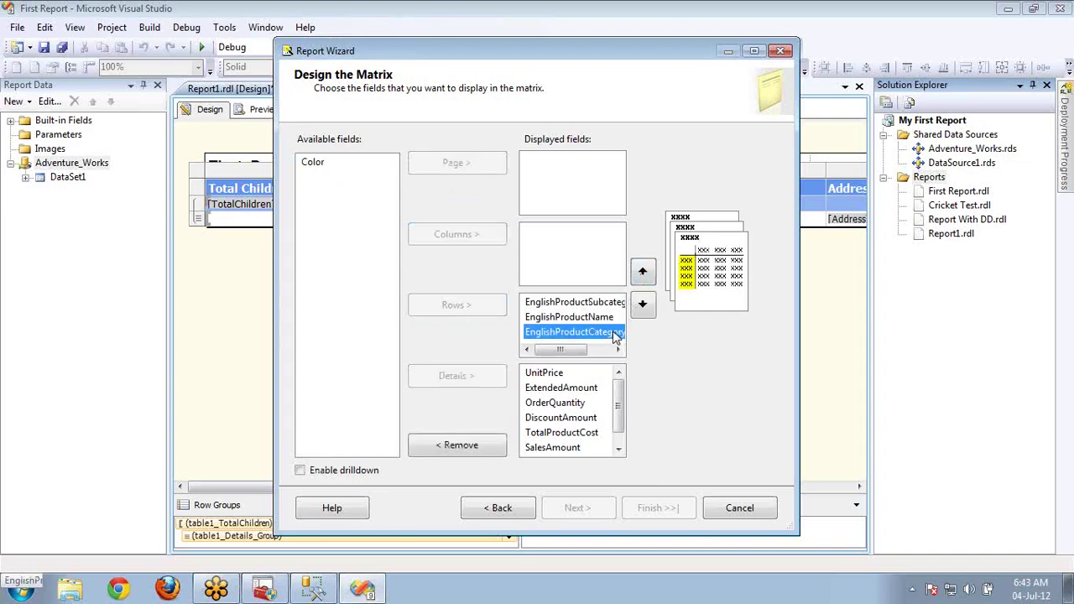
pyautogui.click(643, 273)
pyautogui.click(643, 273)
pyautogui.click(643, 272)
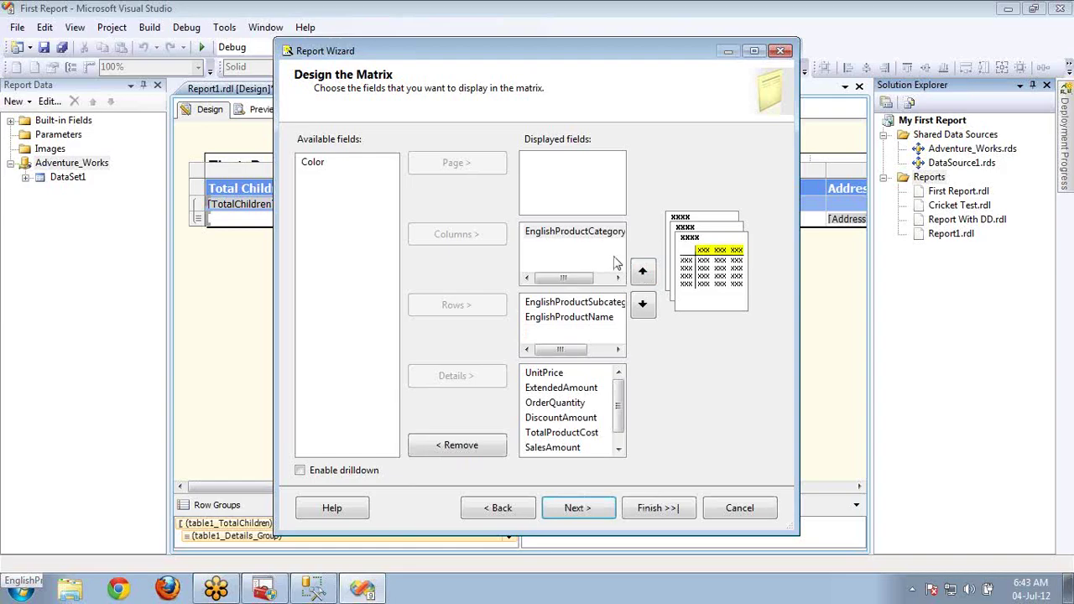
pyautogui.click(643, 303)
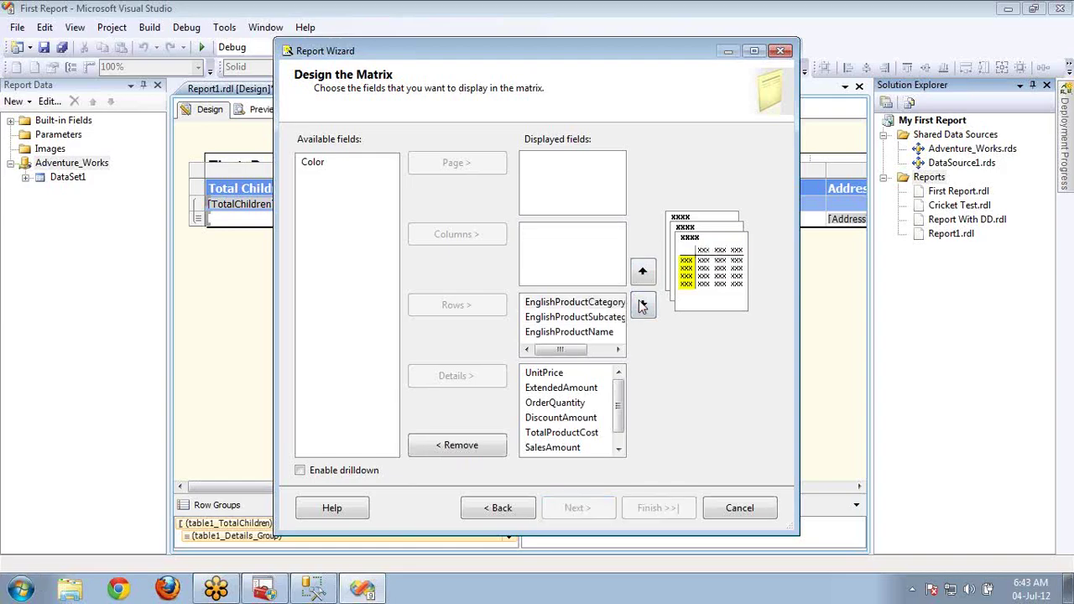
# Assign Color as the matrix column field and enable drilldown, continuing to the style selection
pyautogui.click(323, 164)
pyautogui.click(443, 235)
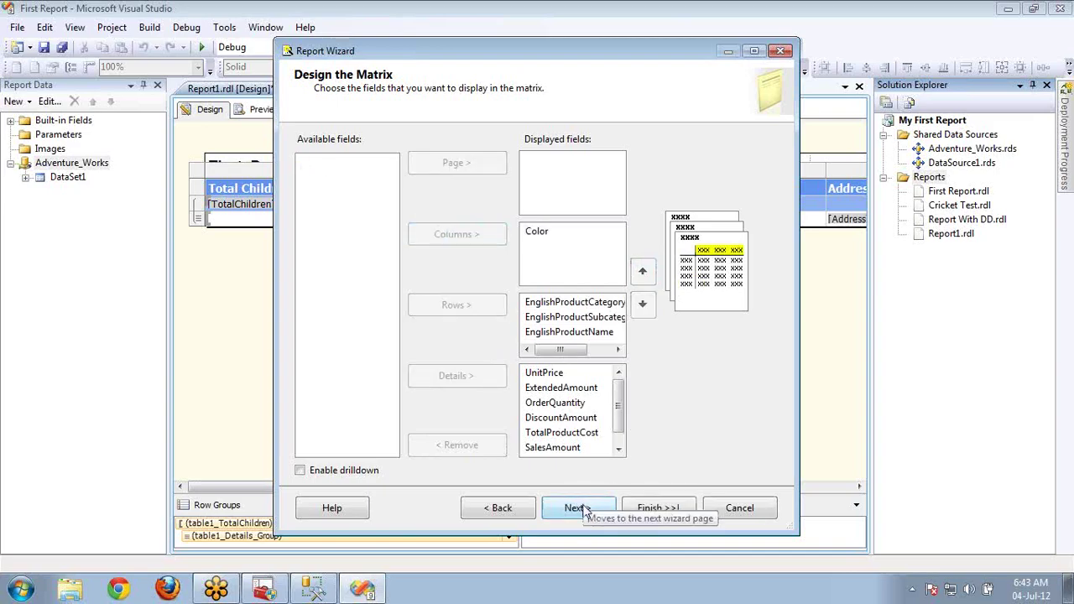
pyautogui.click(301, 471)
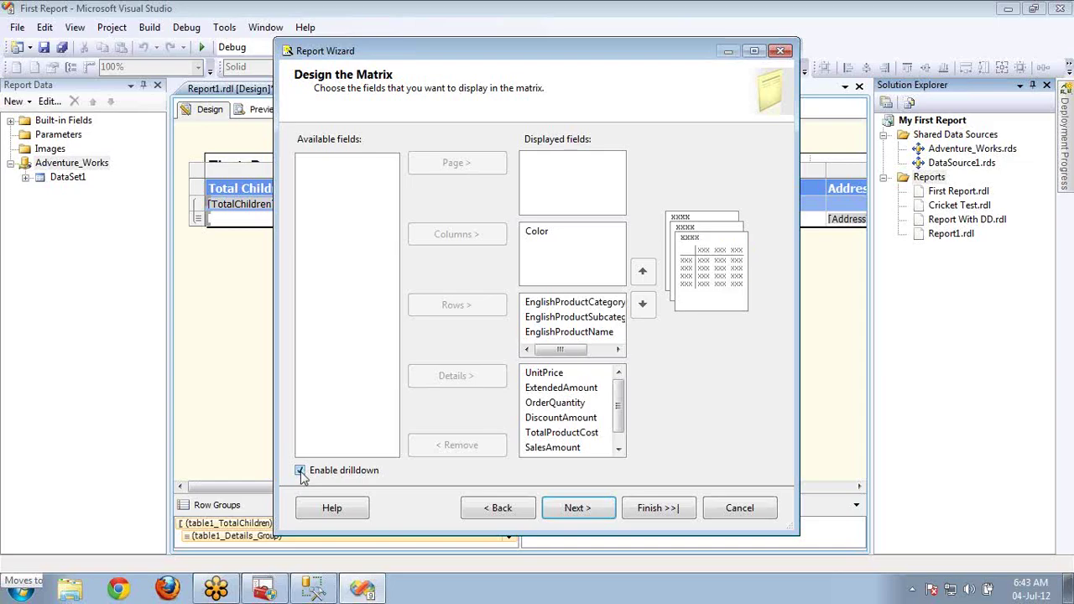
pyautogui.click(577, 509)
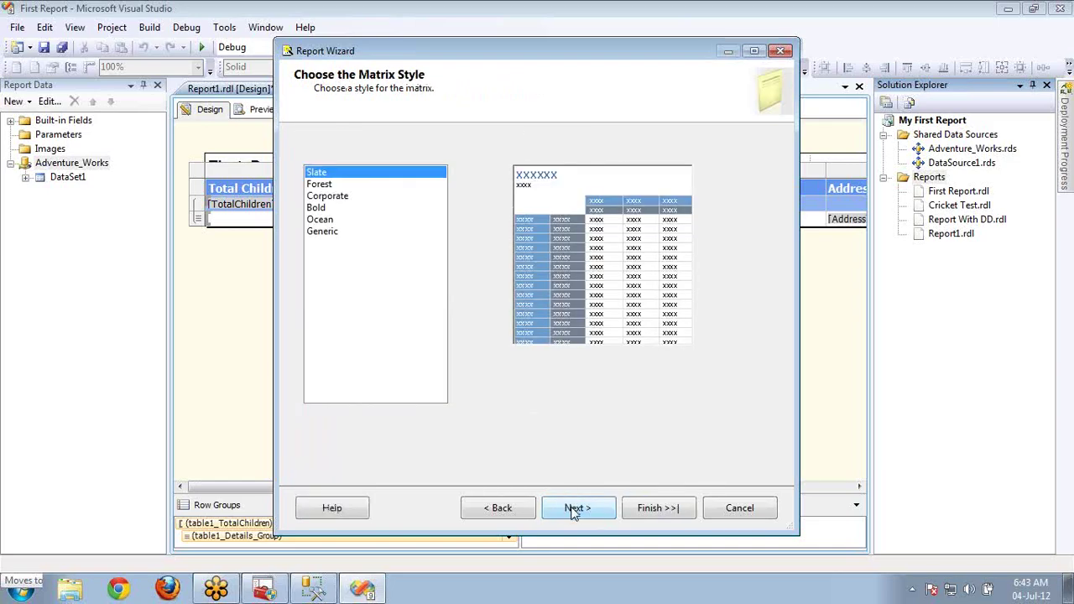
# Apply the Forest matrix style and finish the wizard with the report name "First Matrix"
pyautogui.click(334, 184)
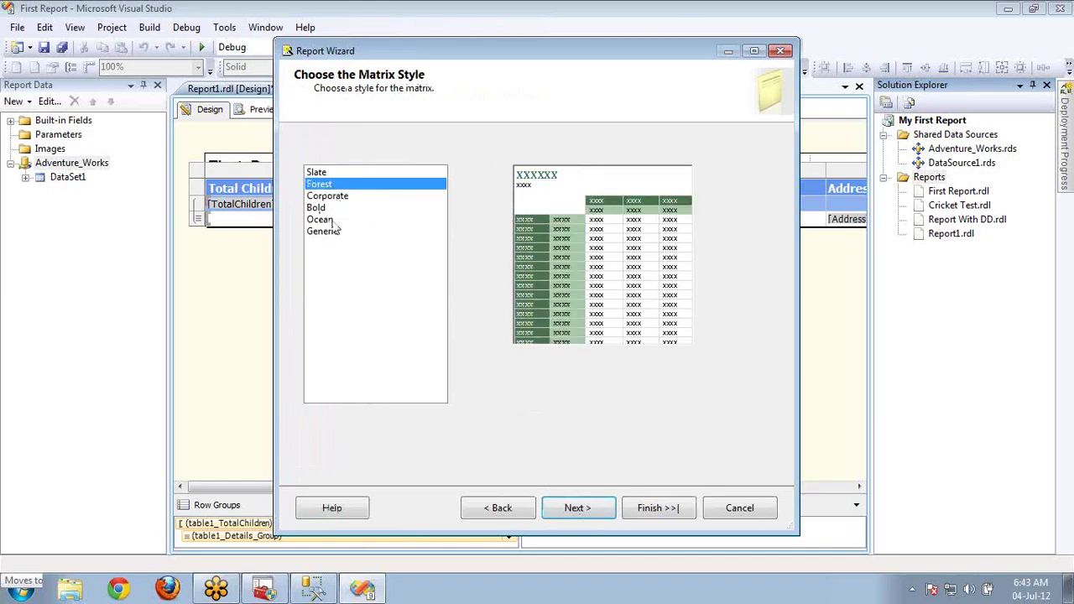
pyautogui.click(578, 508)
pyautogui.write('First Matrix')
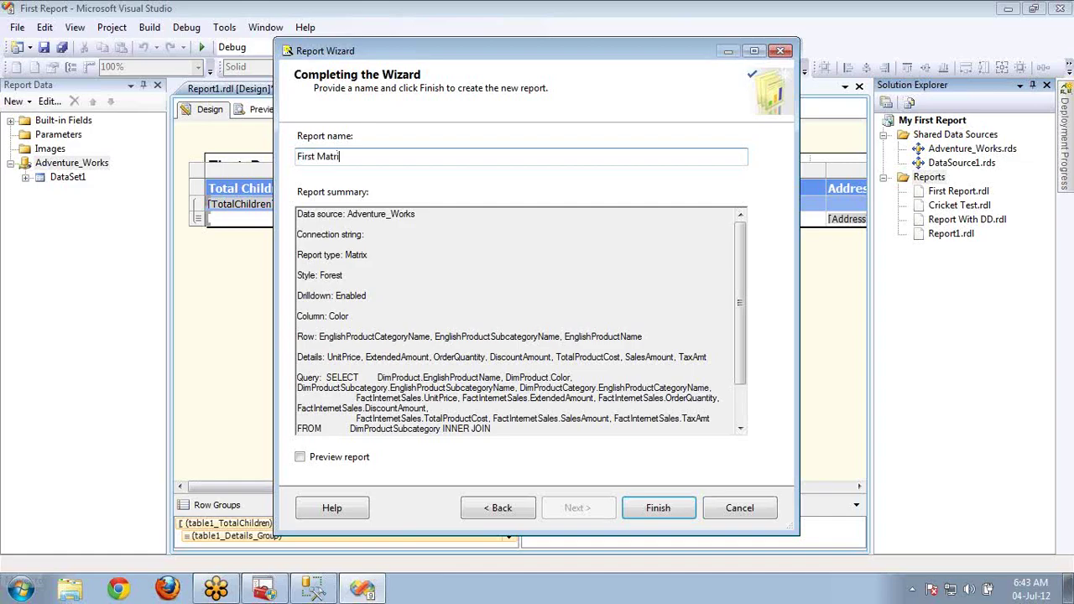
pyautogui.click(659, 509)
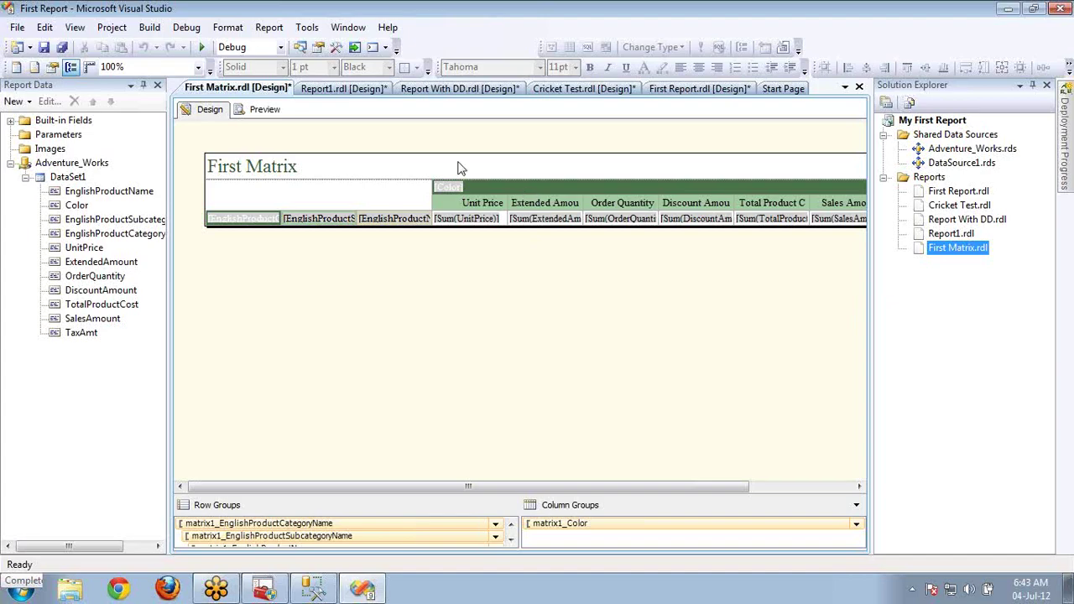
# Widen the category, subcategory and product name columns of the matrix to fit their field names
pyautogui.click(451, 187)
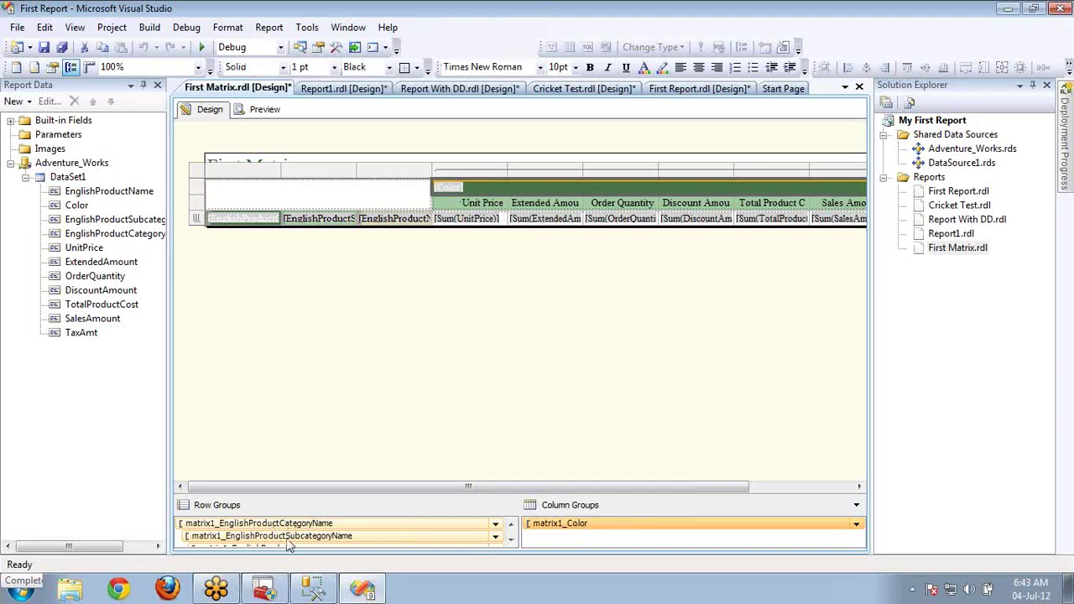
pyautogui.moveTo(264, 222)
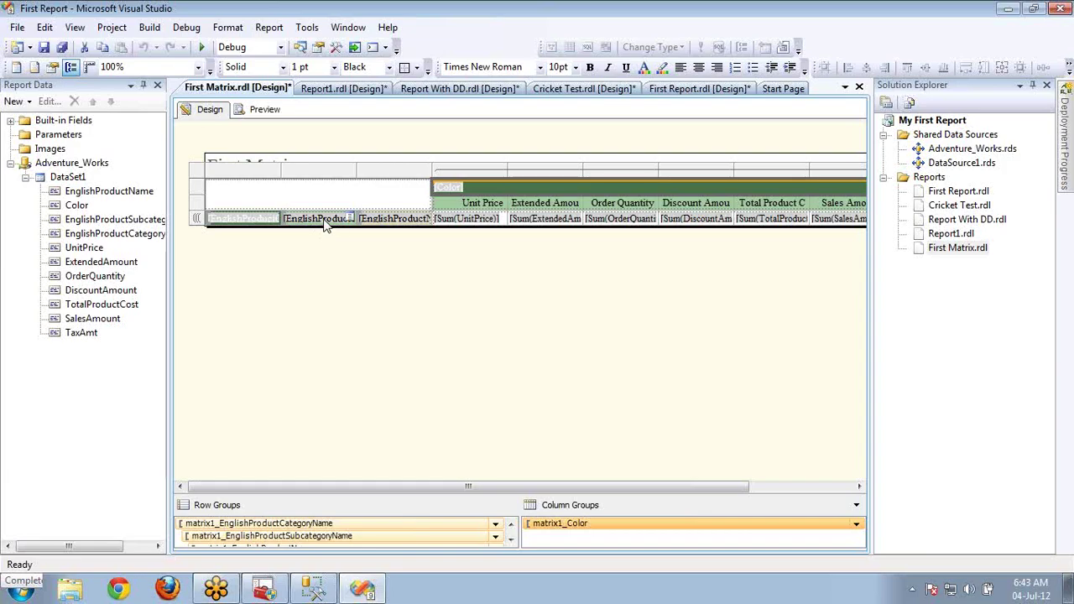
pyautogui.moveTo(282, 170); pyautogui.dragTo(329, 173)
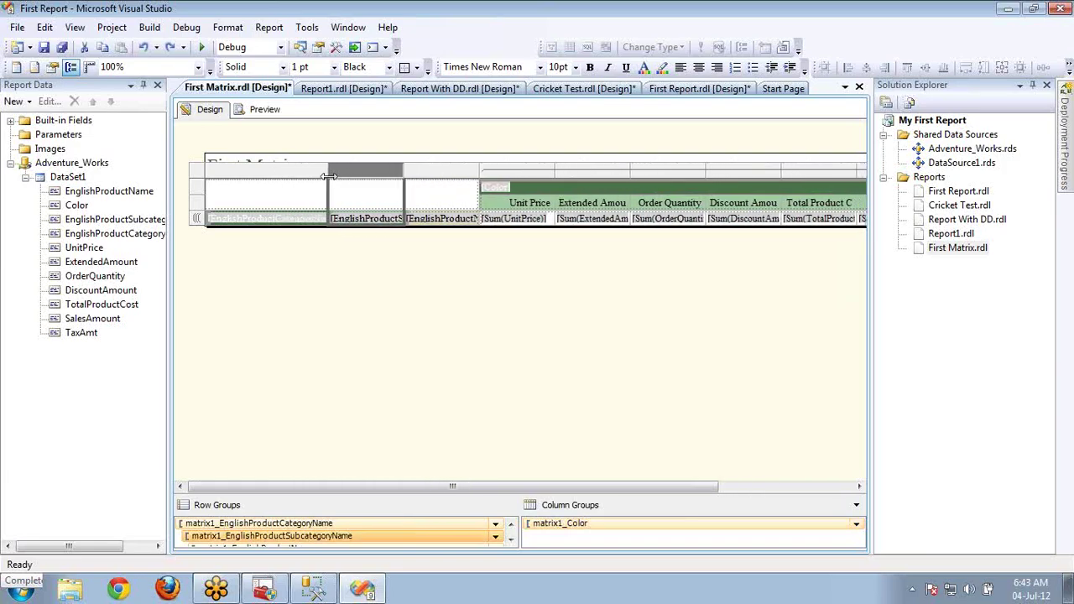
pyautogui.moveTo(403, 171); pyautogui.dragTo(493, 172)
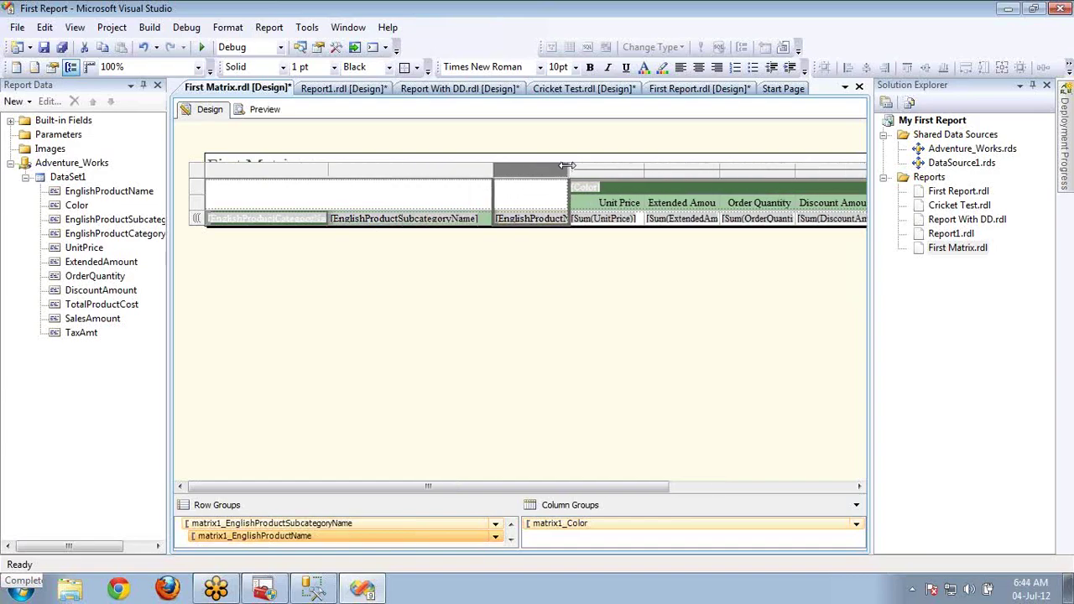
pyautogui.moveTo(568, 169); pyautogui.dragTo(691, 172)
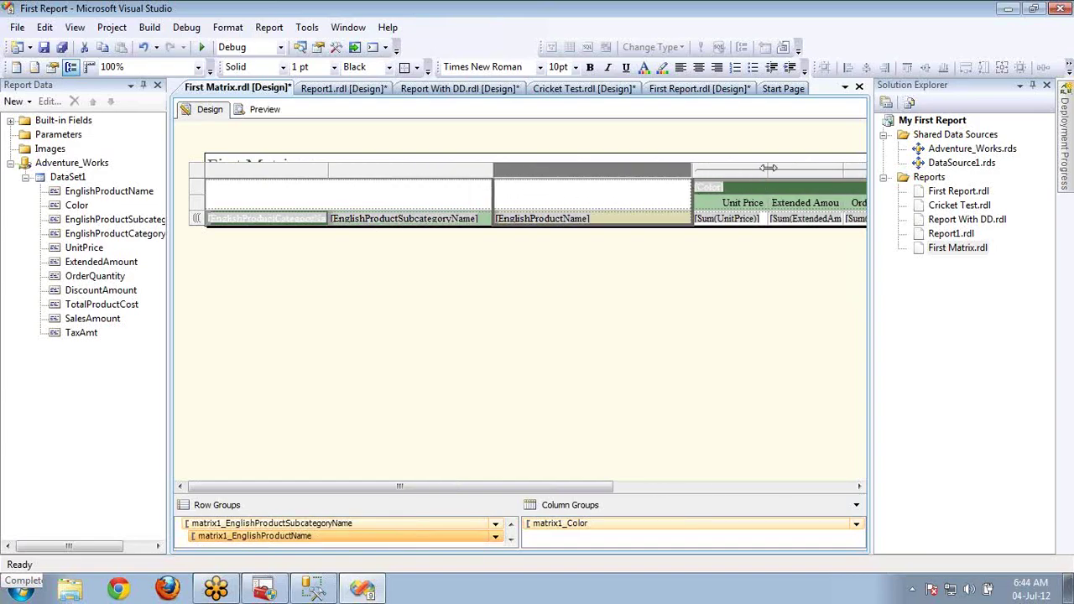
# Widen the Unit Price, Extended Amount, Order Quantity and Discount Amount columns of the matrix
pyautogui.moveTo(768, 169); pyautogui.dragTo(798, 169)
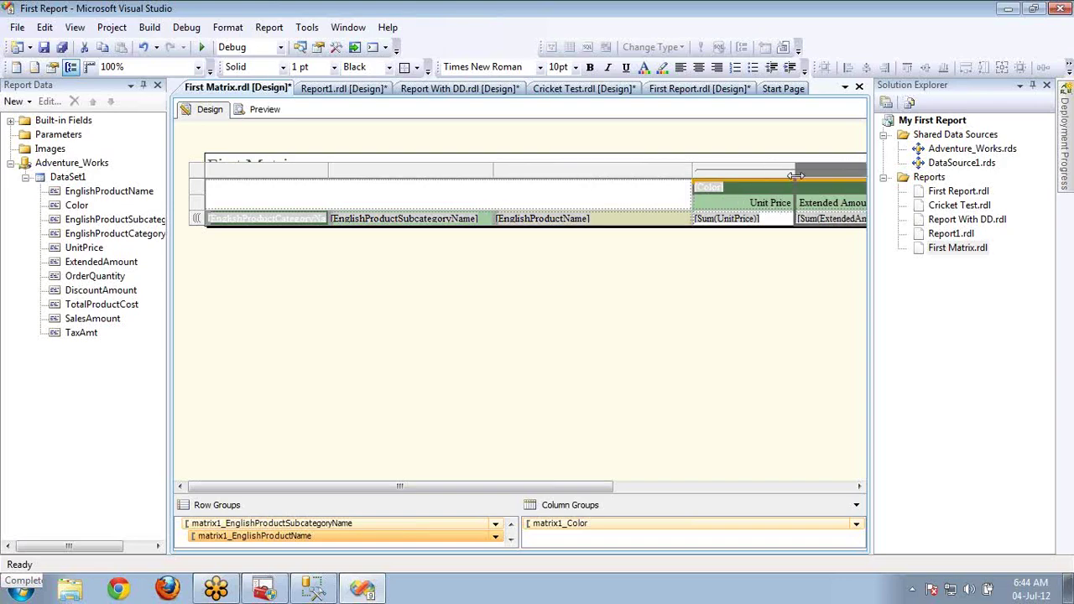
pyautogui.click(818, 492)
pyautogui.moveTo(463, 172); pyautogui.dragTo(502, 170)
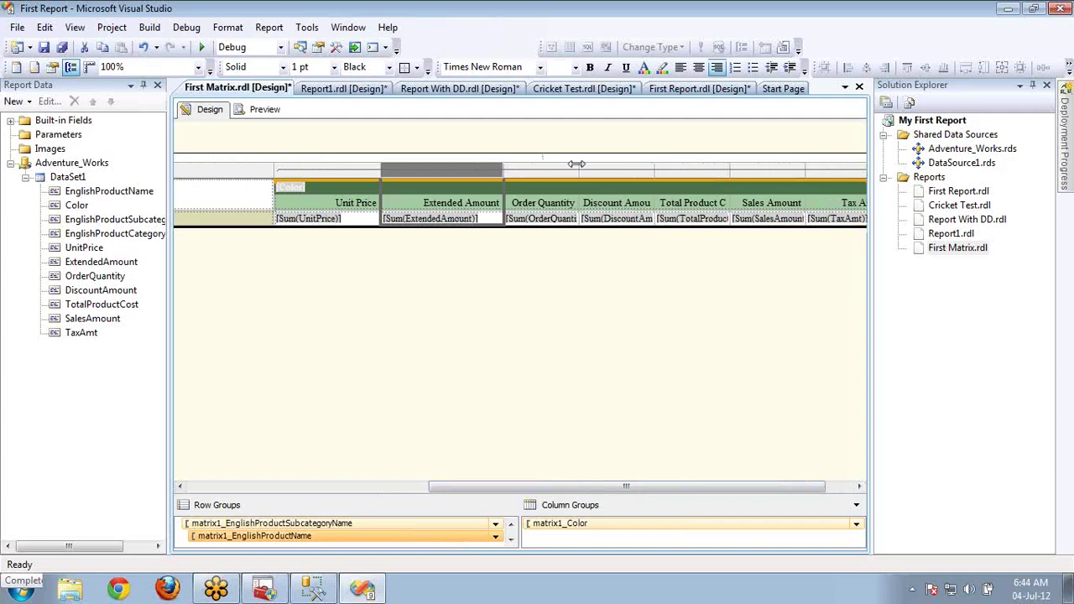
pyautogui.moveTo(579, 167); pyautogui.dragTo(606, 169)
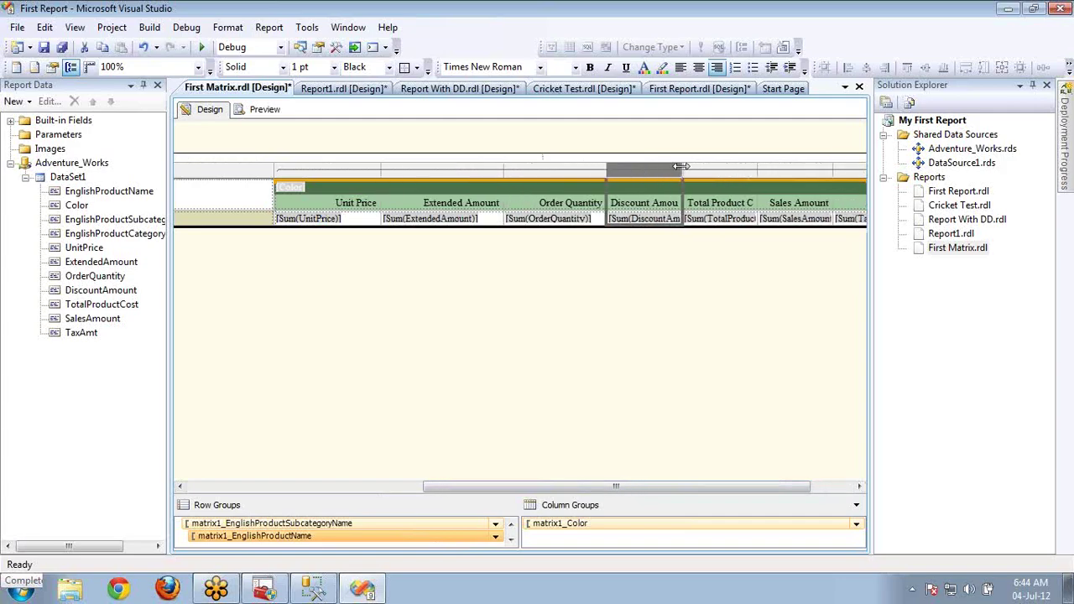
pyautogui.moveTo(686, 169); pyautogui.dragTo(742, 170)
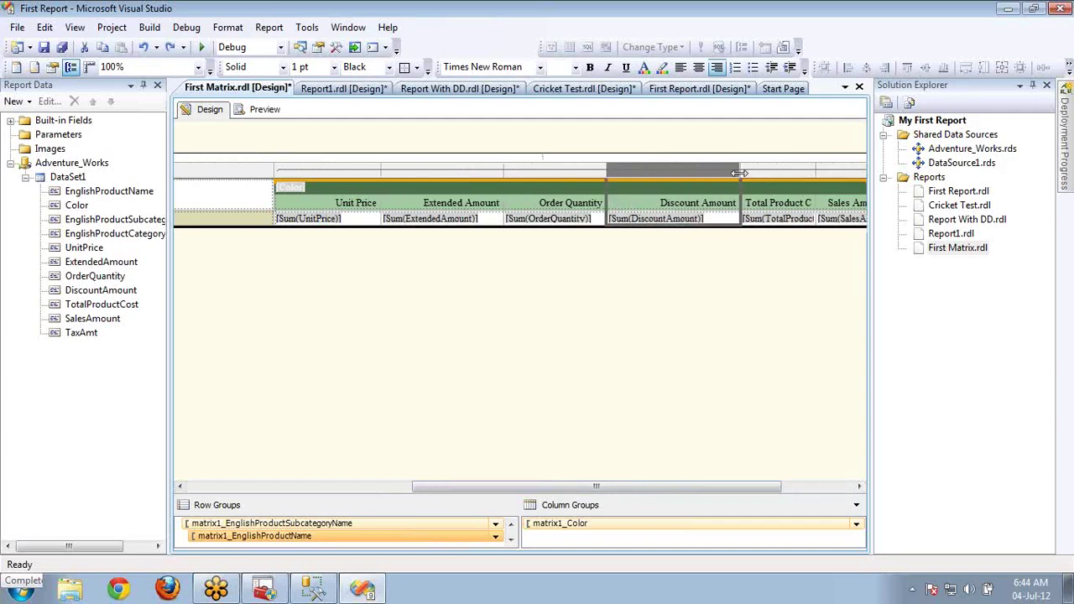
# Widen the Total Product Cost, Sales Amount and Tax Amt columns of the matrix
pyautogui.click(855, 487)
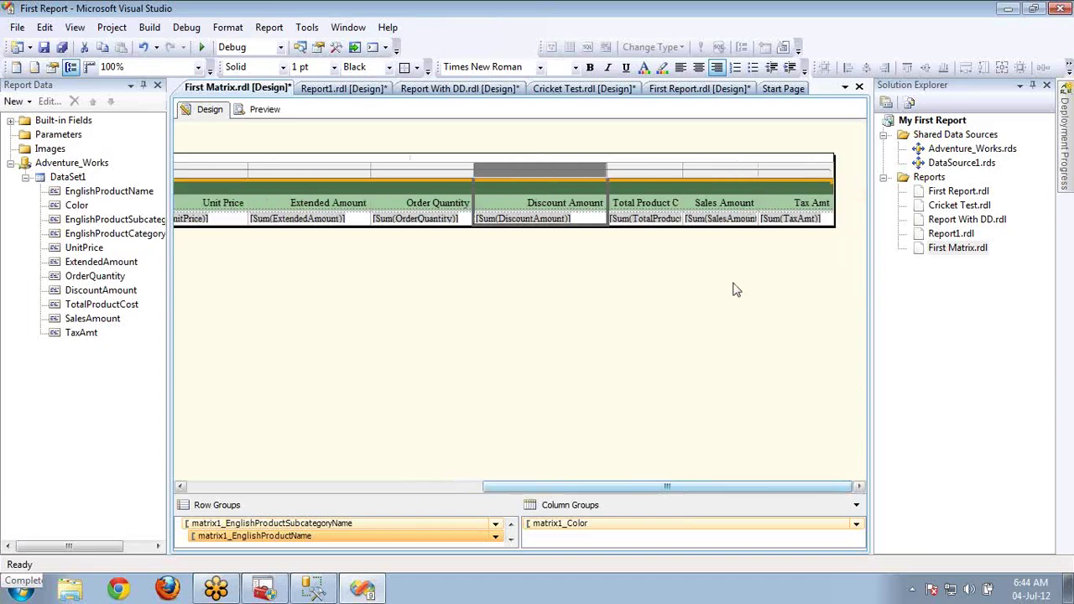
pyautogui.moveTo(684, 171); pyautogui.dragTo(758, 170)
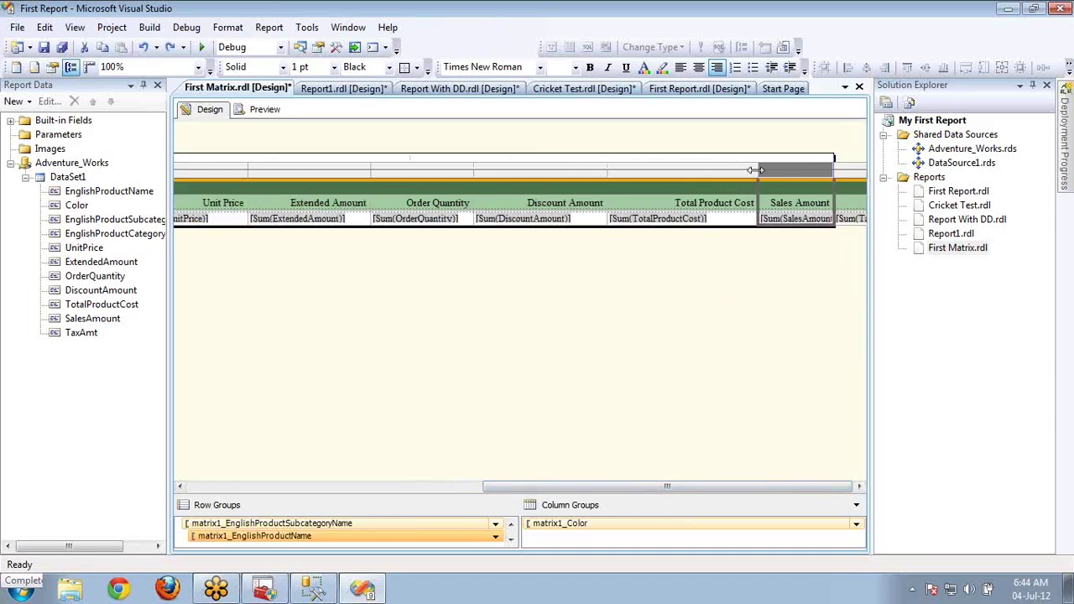
pyautogui.click(856, 487)
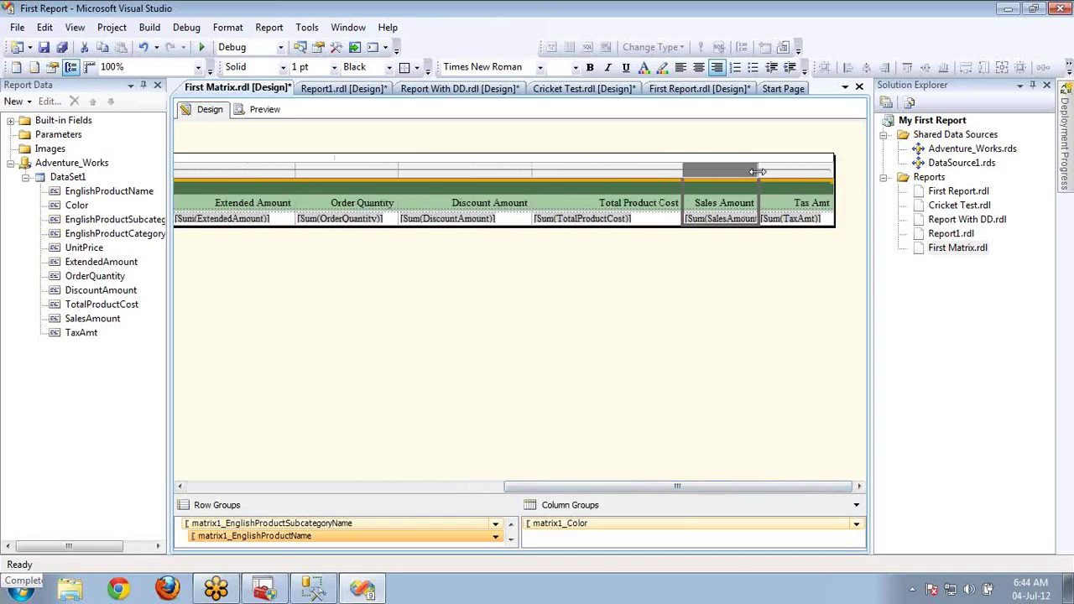
pyautogui.moveTo(758, 171); pyautogui.dragTo(814, 171)
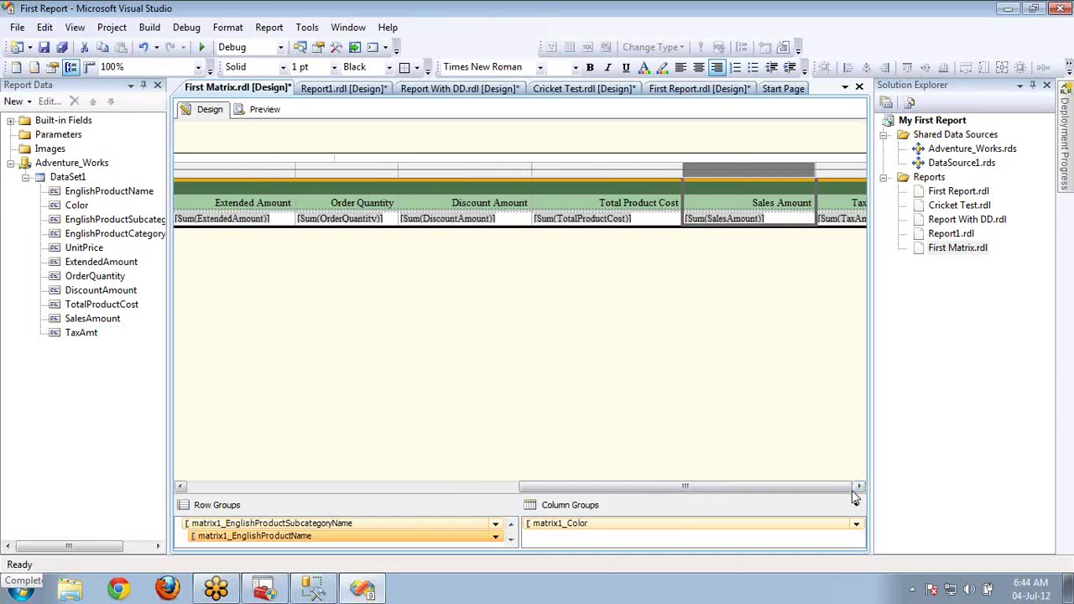
pyautogui.moveTo(829, 172); pyautogui.dragTo(877, 172)
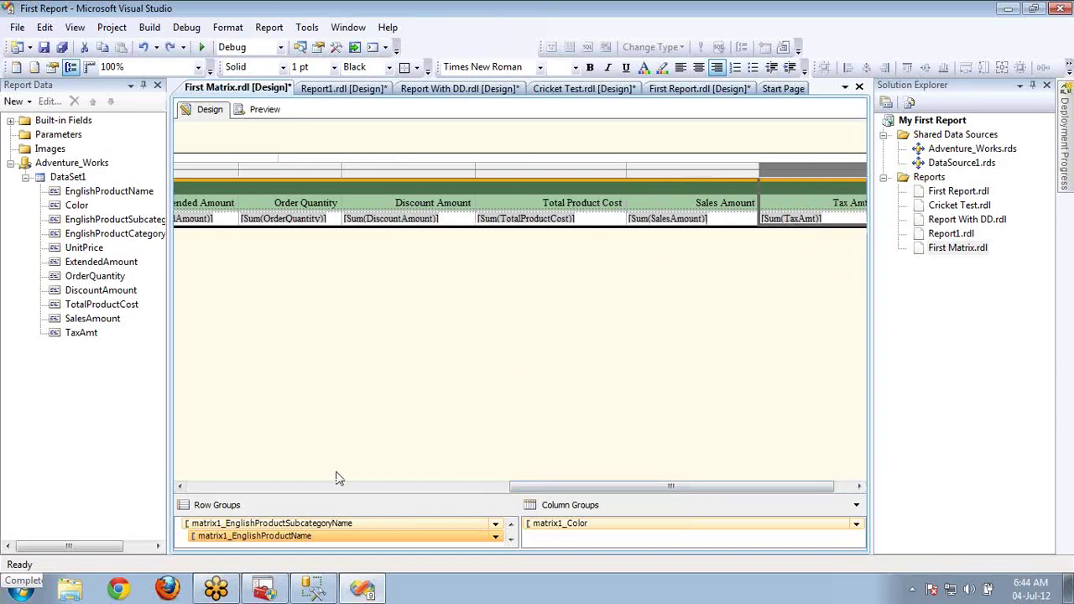
pyautogui.click(214, 486)
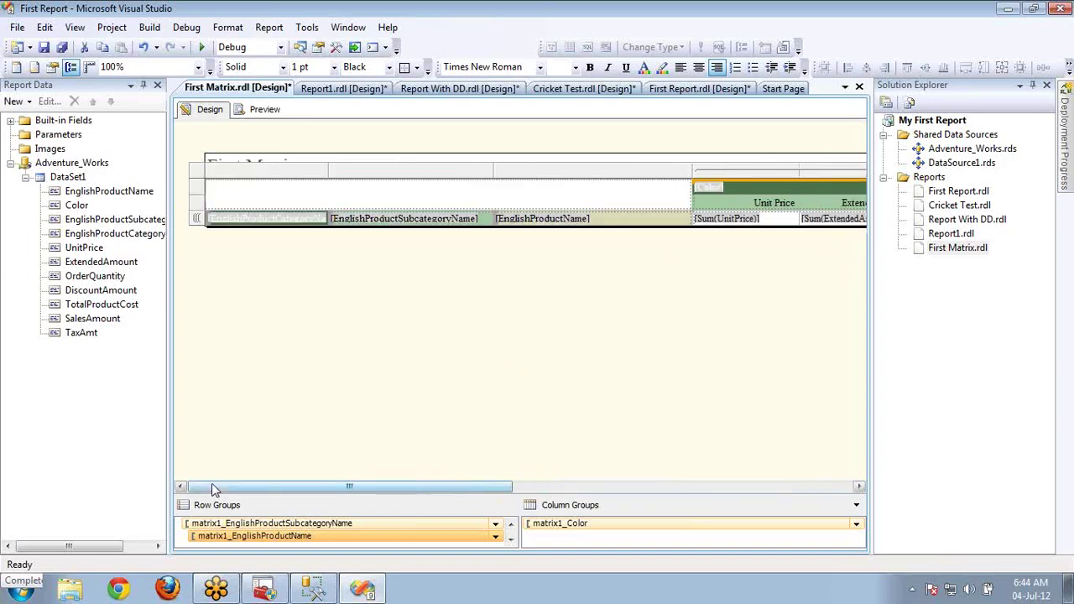
# Preview the First Matrix report, closing the build output and auto-hiding the Solution Explorer to give the preview more room
pyautogui.click(265, 164)
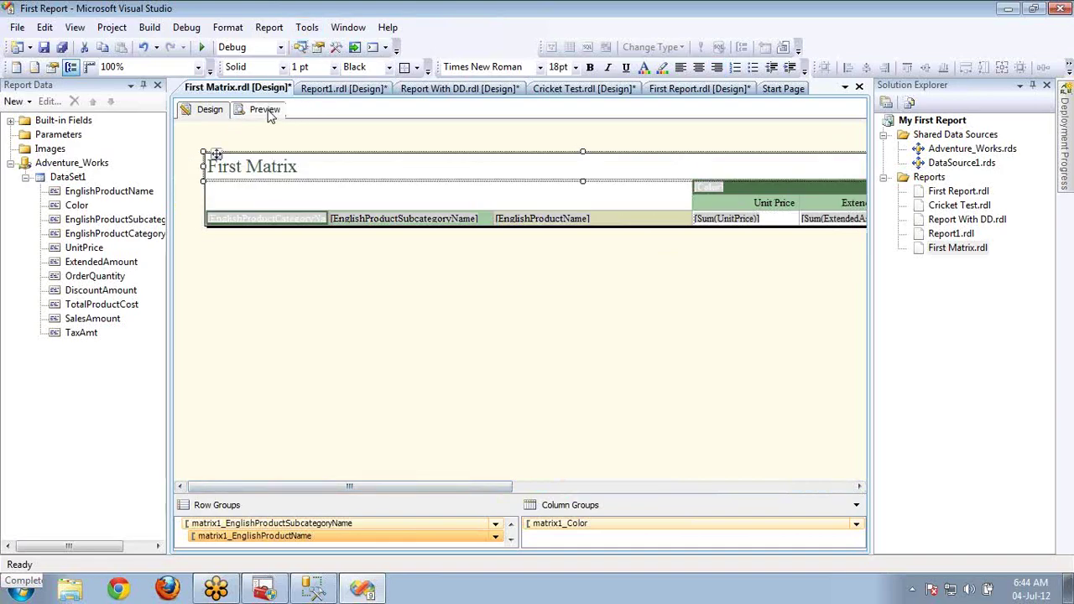
pyautogui.click(265, 110)
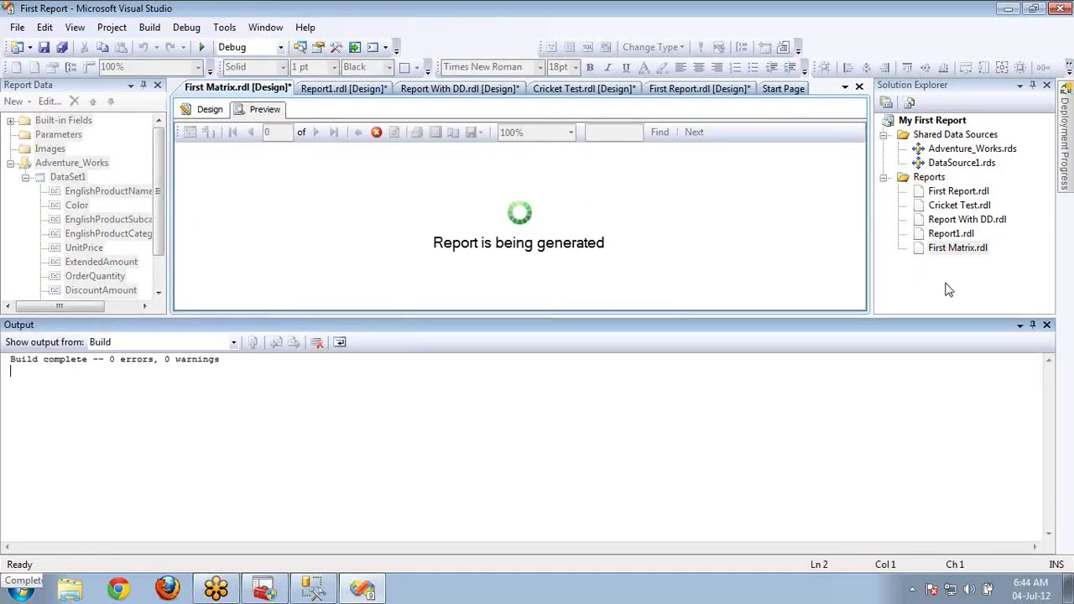
pyautogui.click(1047, 325)
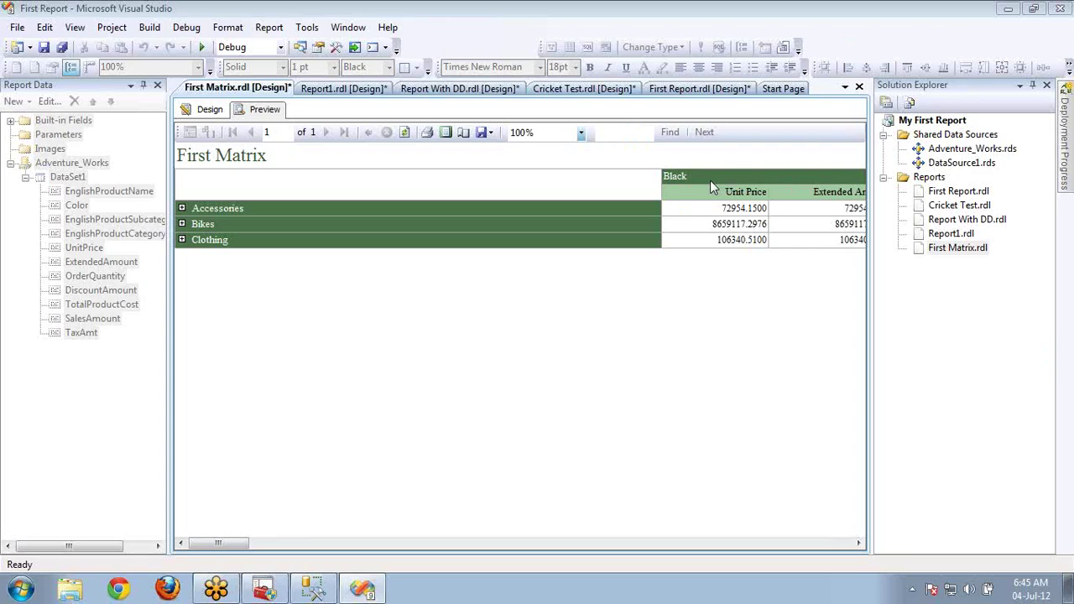
pyautogui.click(1034, 87)
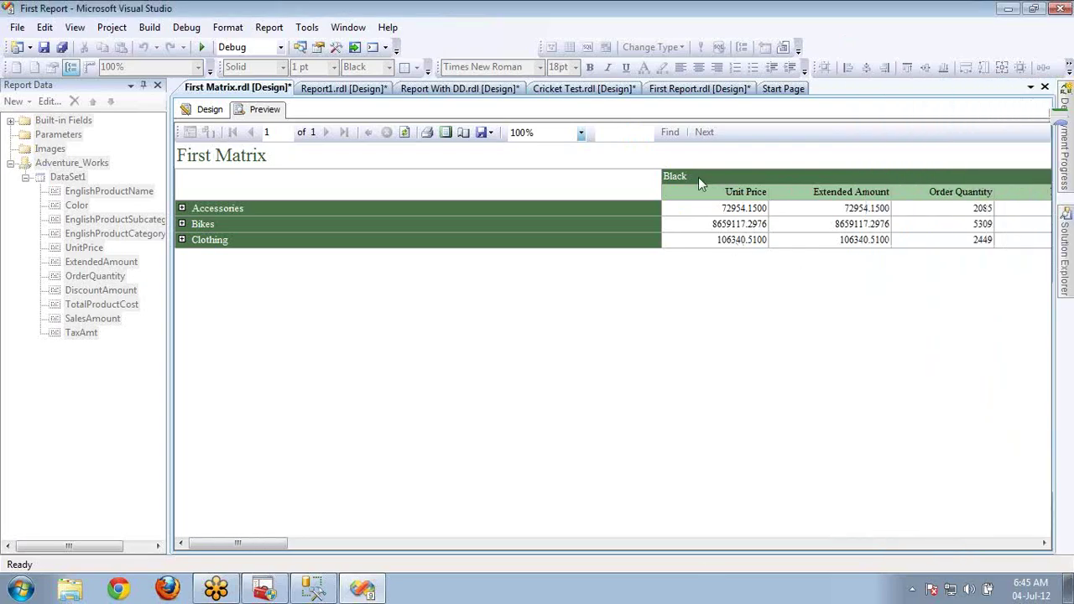
# Examine the sales measures under each product color across the full width of the previewed matrix
pyautogui.click(1046, 544)
pyautogui.click(1045, 544)
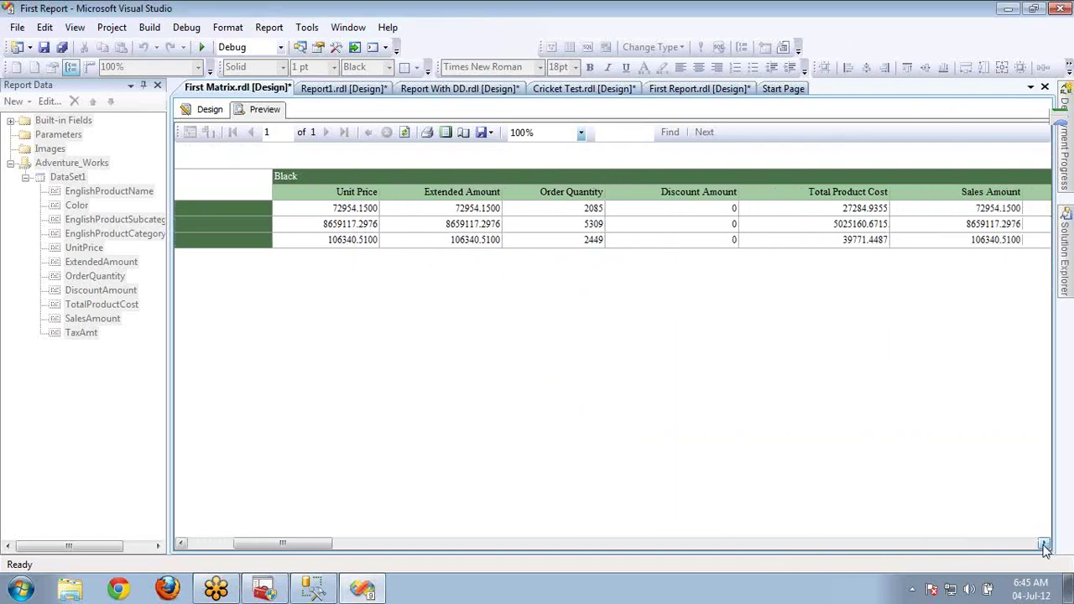
pyautogui.moveTo(1045, 546); pyautogui.dragTo(1045, 546)
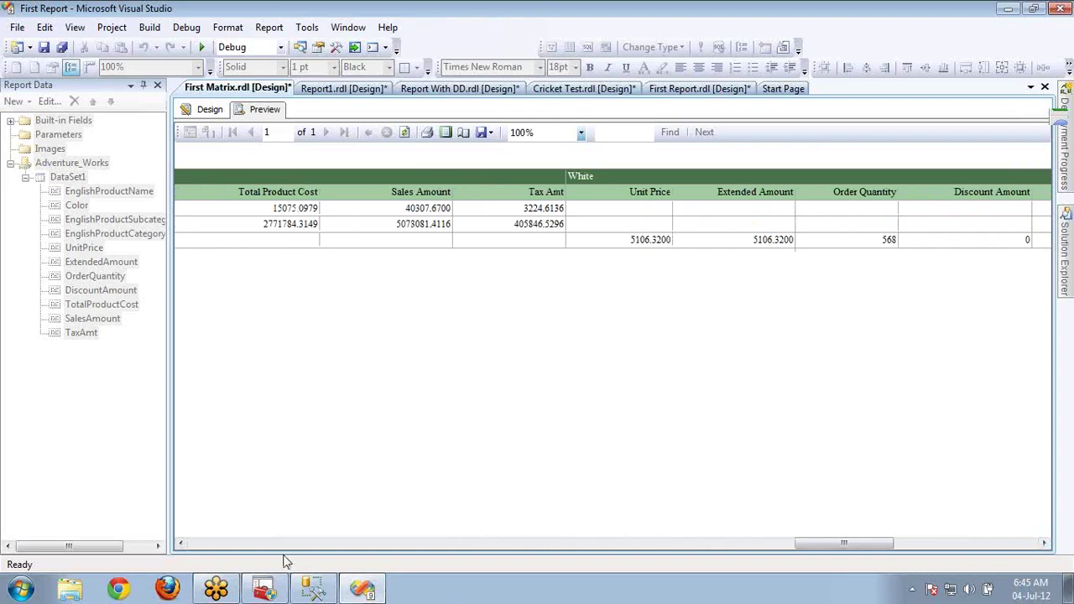
pyautogui.moveTo(278, 544); pyautogui.dragTo(200, 544)
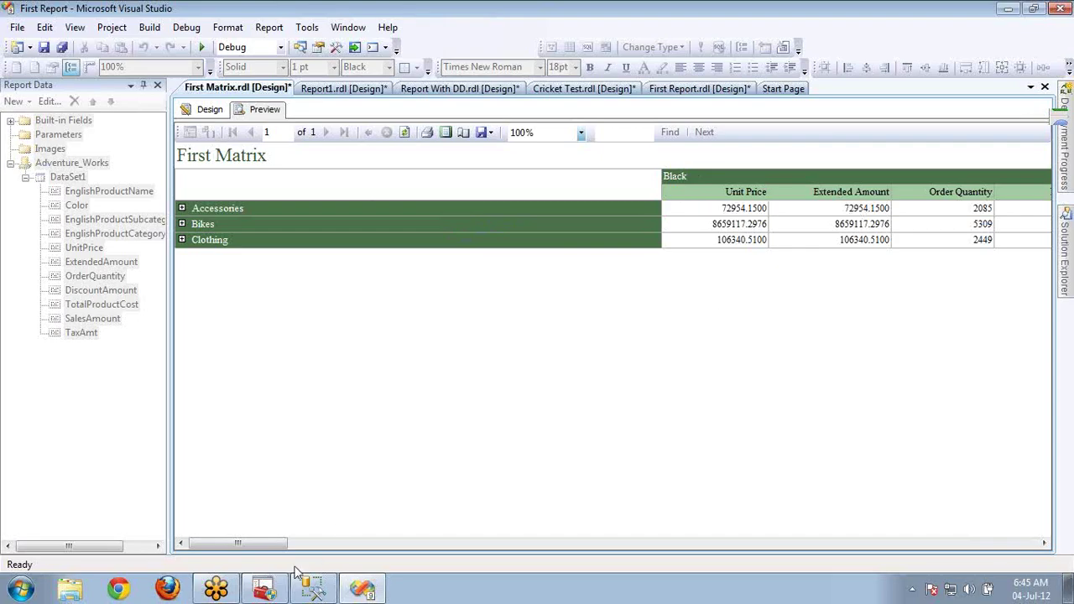
pyautogui.moveTo(280, 547); pyautogui.dragTo(509, 547)
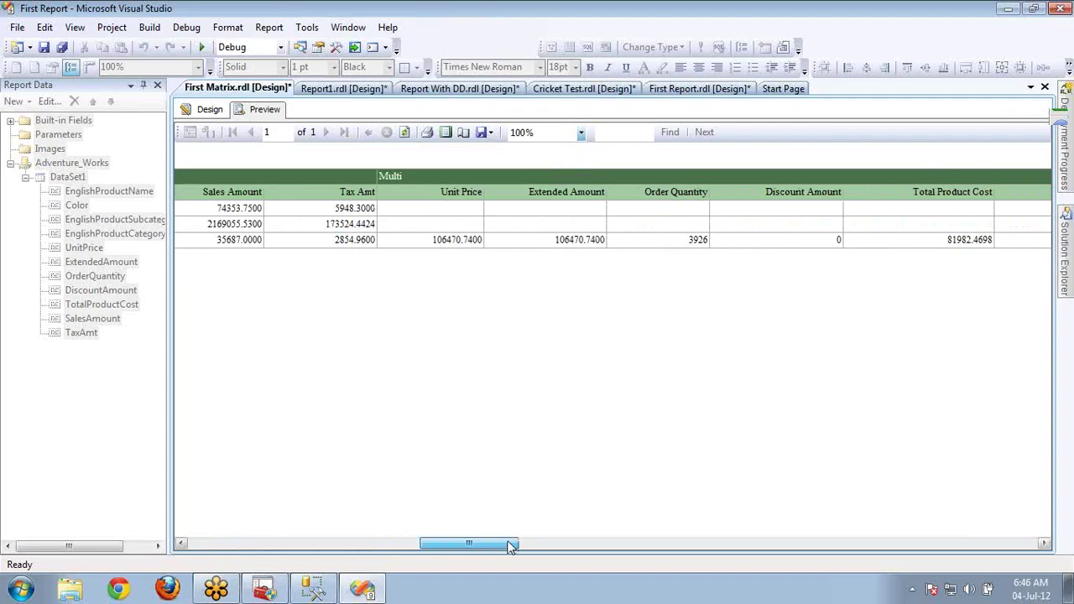
pyautogui.moveTo(509, 546); pyautogui.dragTo(225, 505)
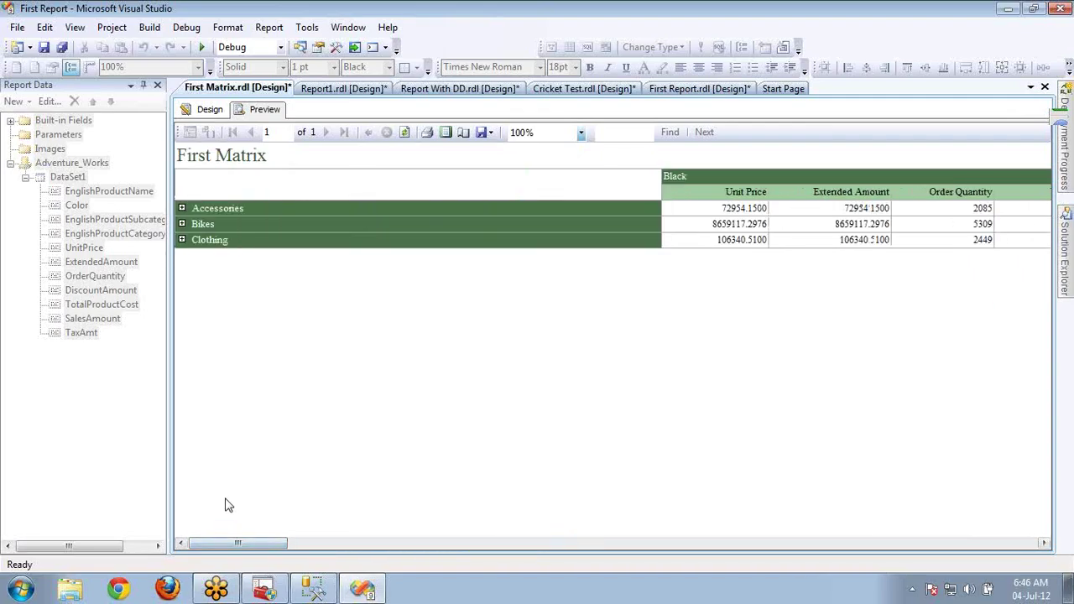
# Expand the Accessories, Bikes and Clothing categories in the previewed matrix to their subcategories
pyautogui.click(183, 210)
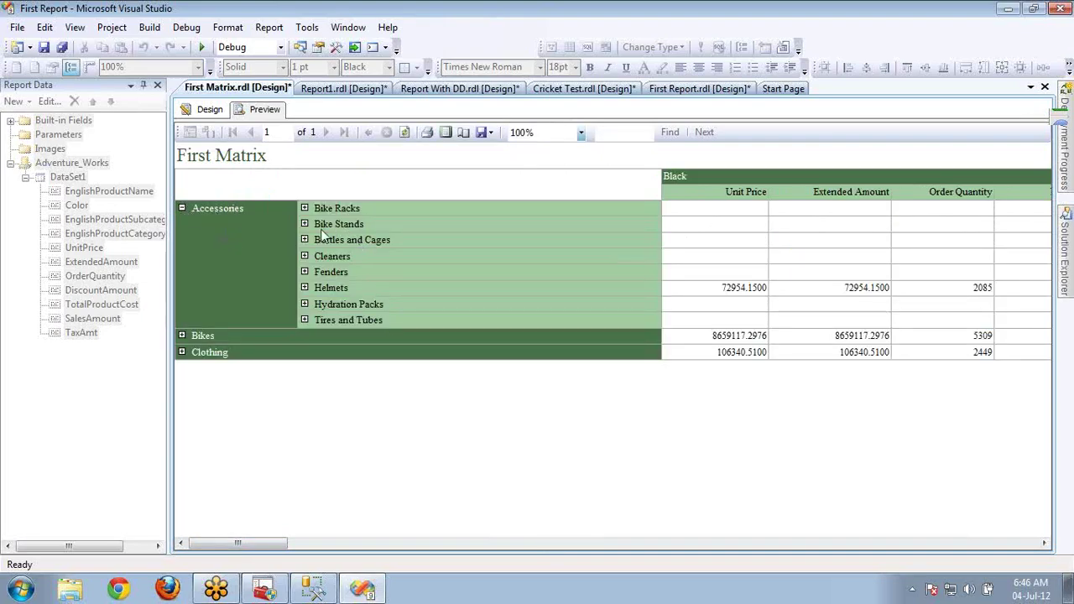
pyautogui.click(182, 336)
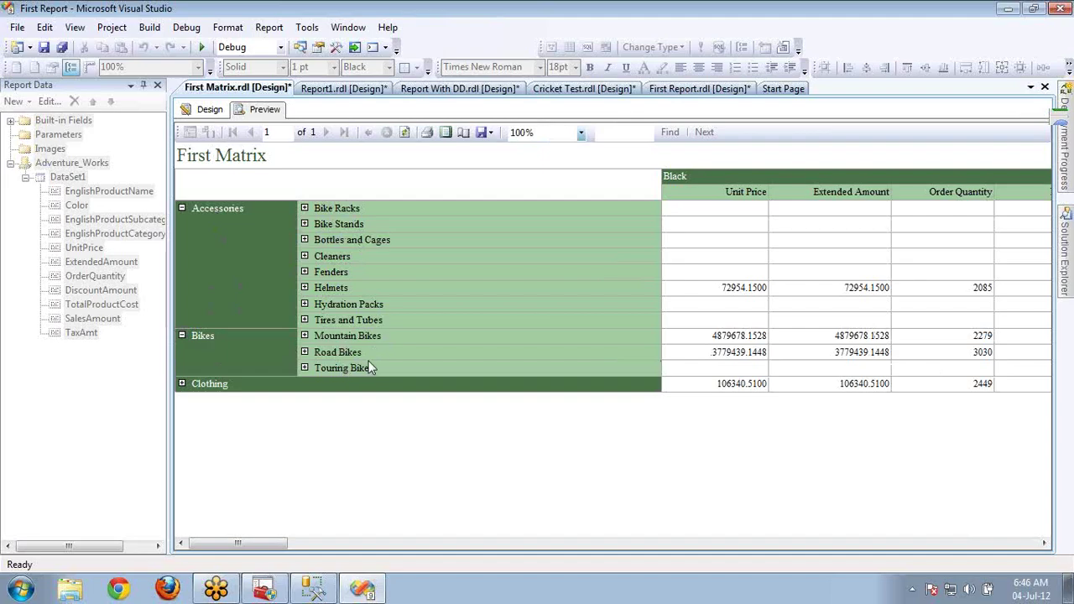
pyautogui.click(182, 384)
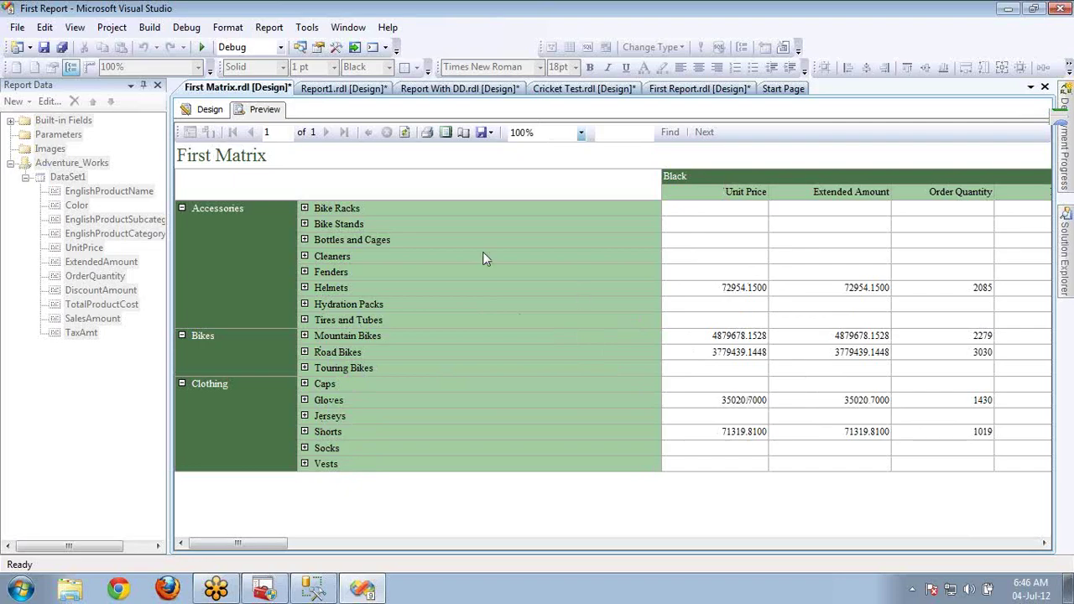
# Drill down to the products of Bike Racks, Bike Stands, Bottles and Cages, Cleaners, Fenders, Helmets and Mountain Bikes
pyautogui.click(306, 210)
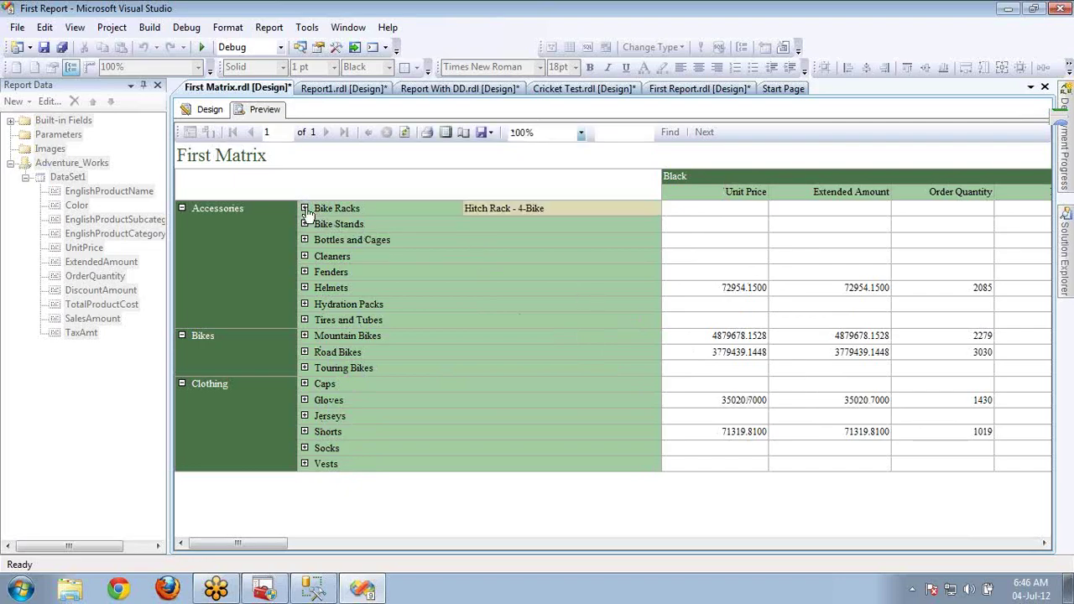
pyautogui.click(305, 224)
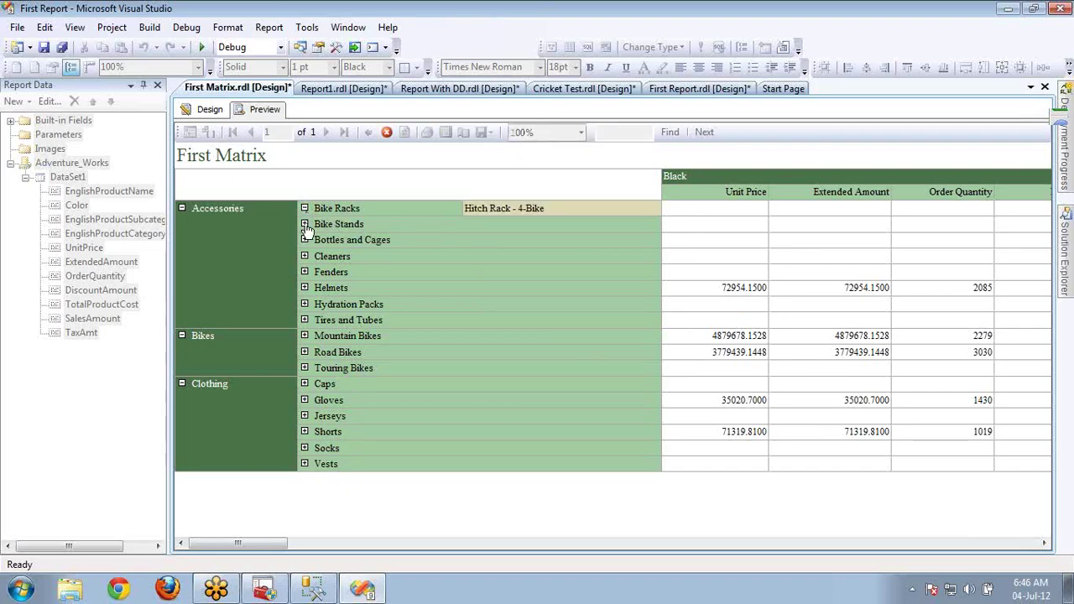
pyautogui.click(306, 241)
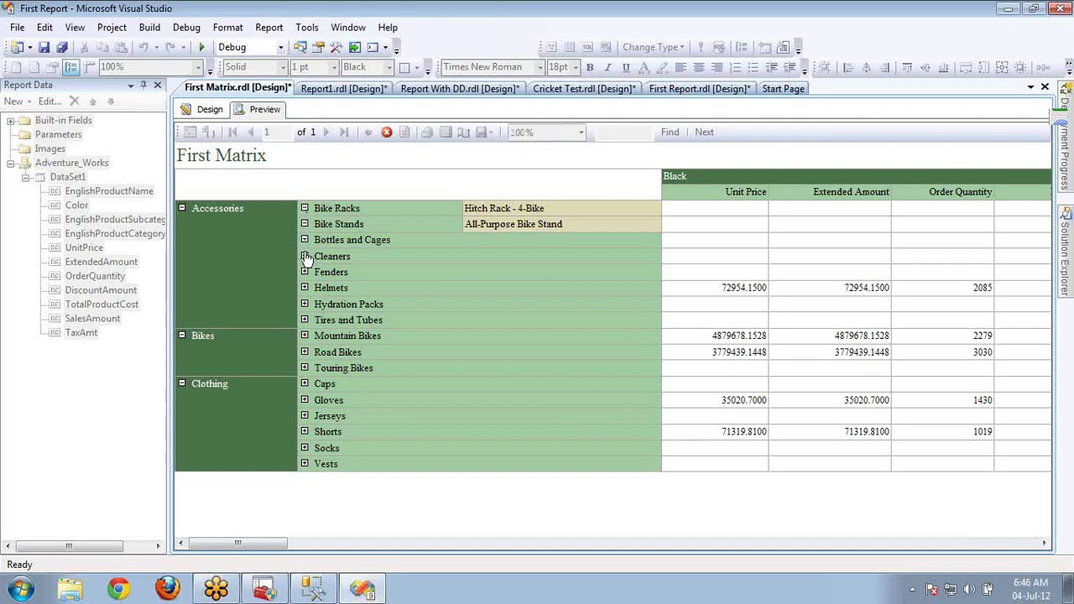
pyautogui.click(305, 288)
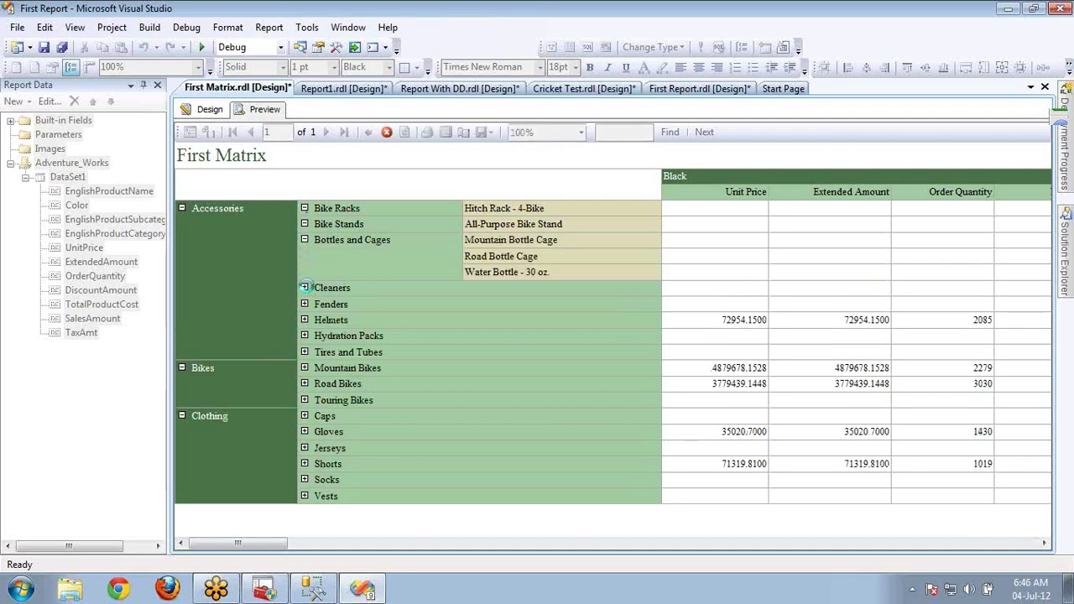
pyautogui.click(305, 304)
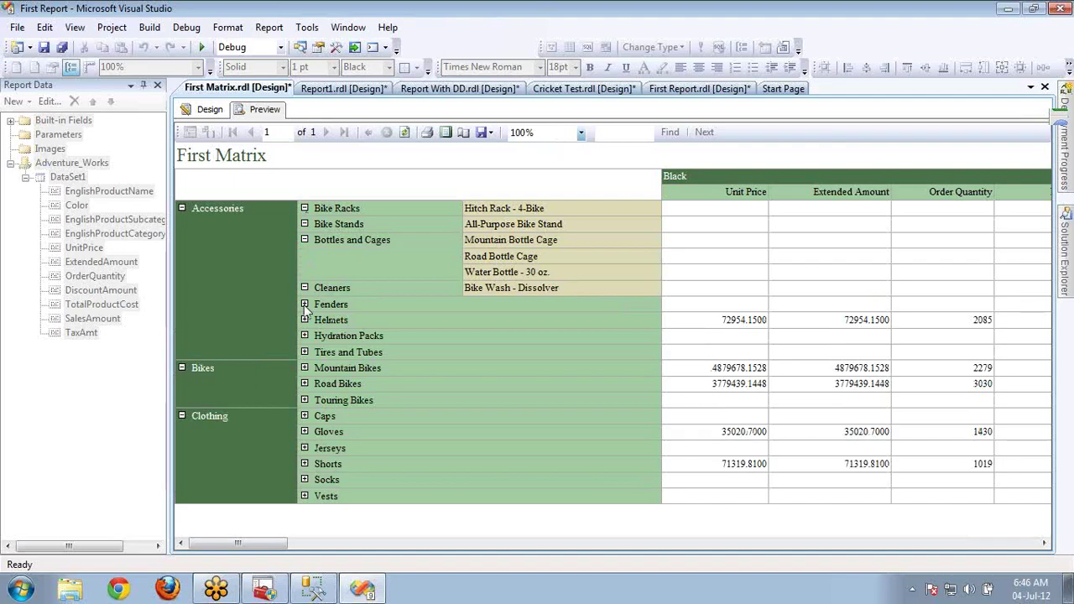
pyautogui.click(305, 320)
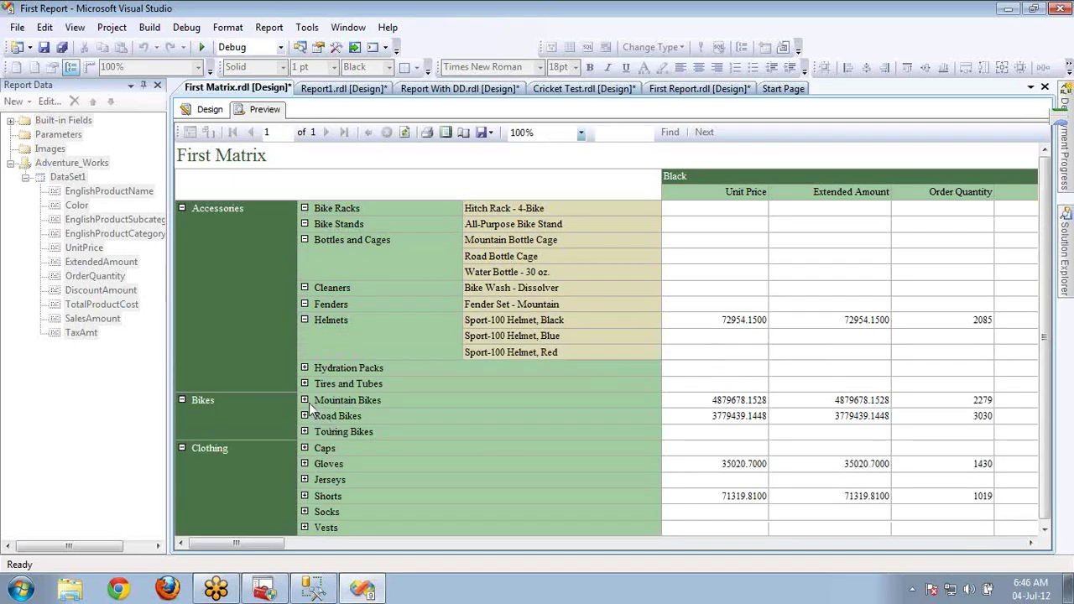
pyautogui.click(305, 400)
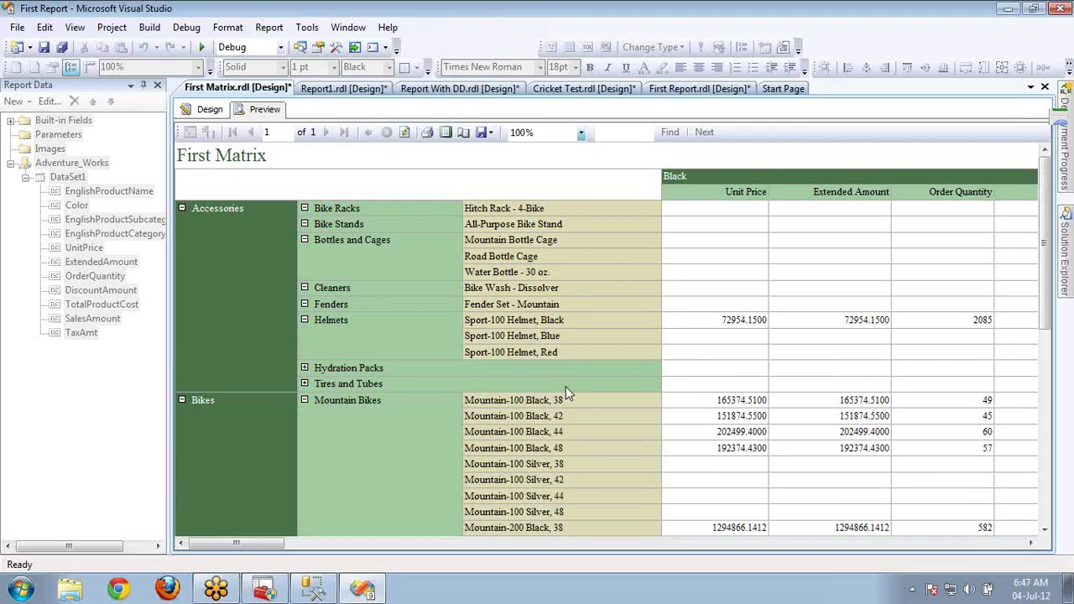
# Export the expanded matrix to the desktop in Excel format as First Matrix.xls and open the exported workbook in Excel
pyautogui.click(490, 133)
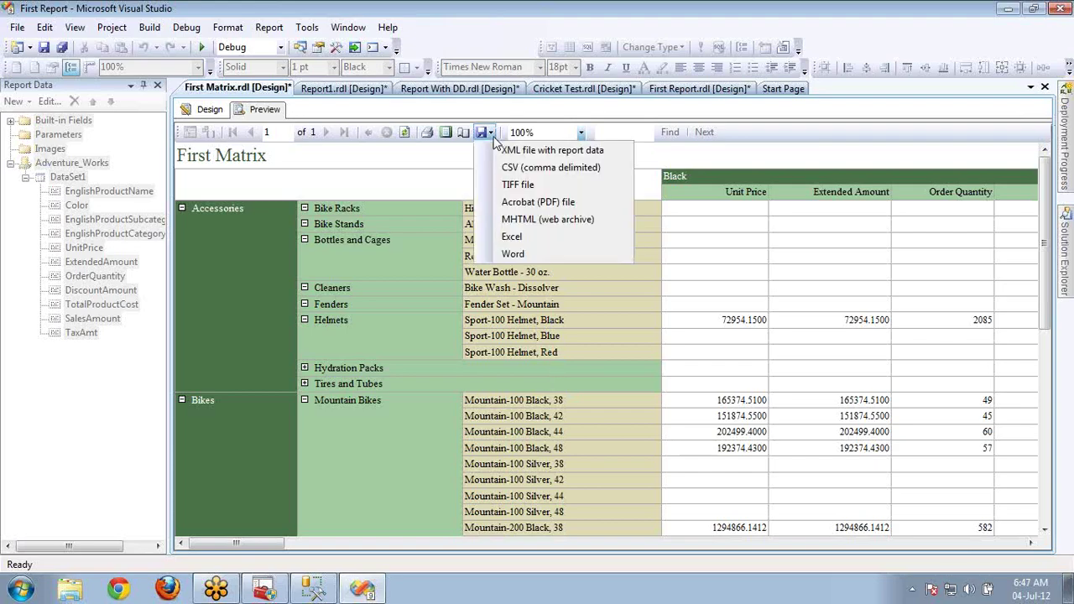
pyautogui.click(512, 238)
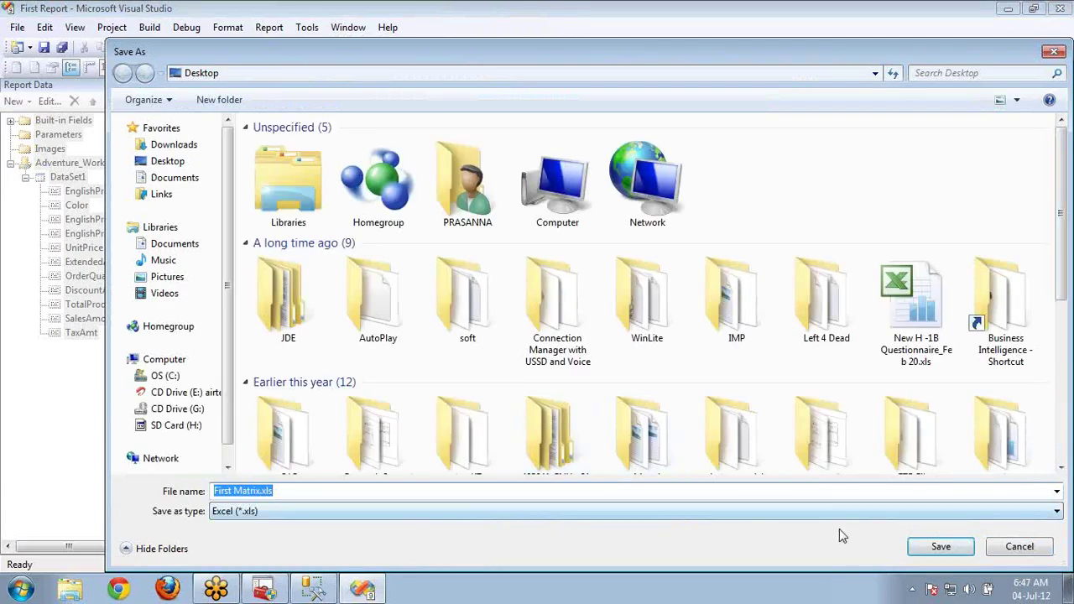
pyautogui.click(923, 547)
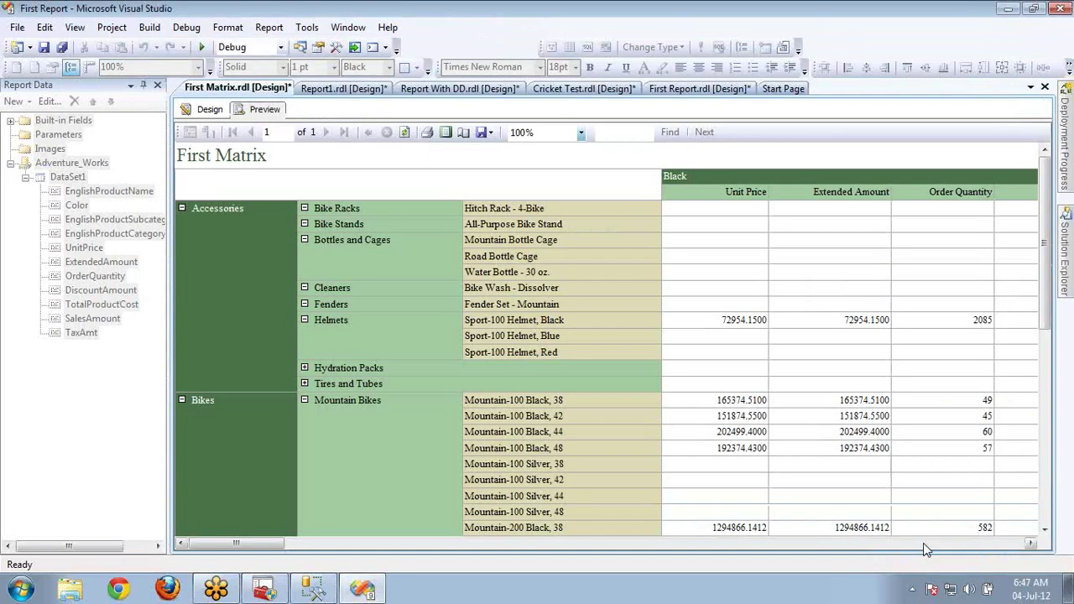
pyautogui.press('super+d')
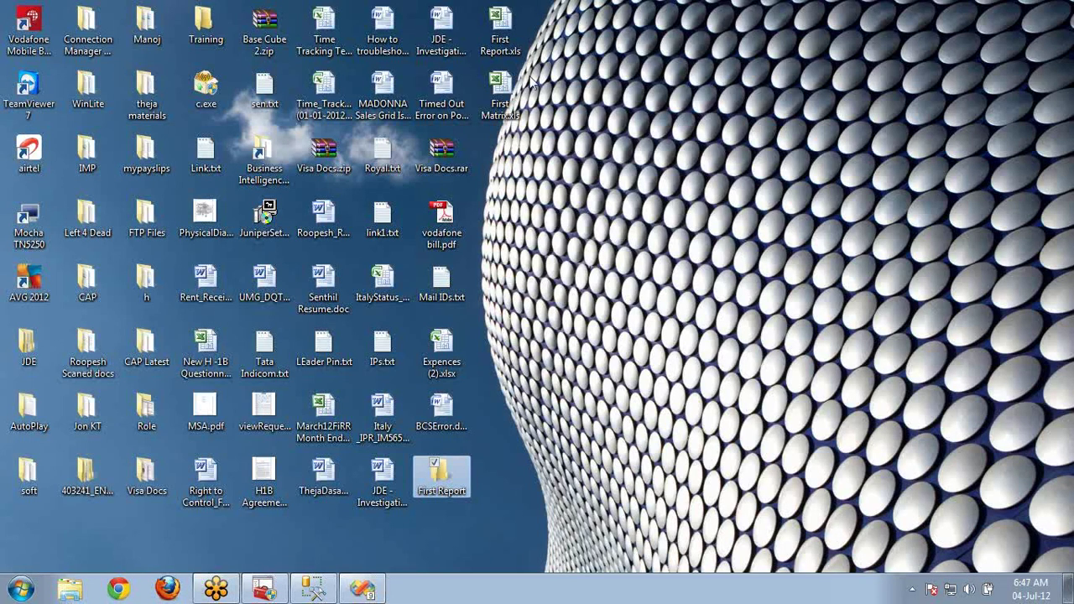
pyautogui.doubleClick(510, 101)
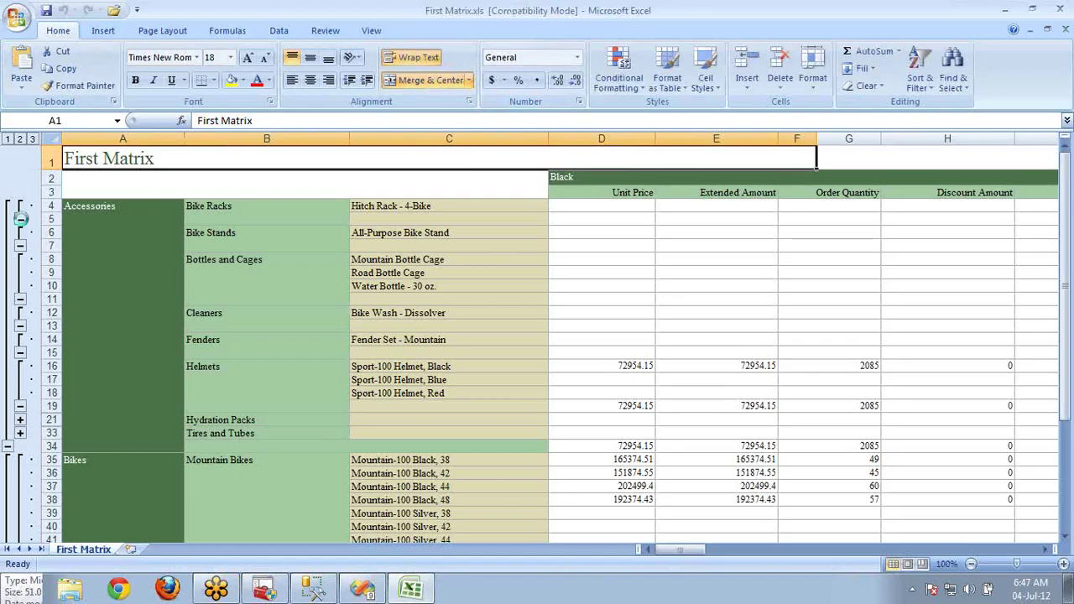
# Collapse the expanded Accessories subcategory groups and the Accessories category in the workbook, and look through the Bikes product rows
pyautogui.click(20, 218)
pyautogui.click(21, 206)
pyautogui.click(20, 246)
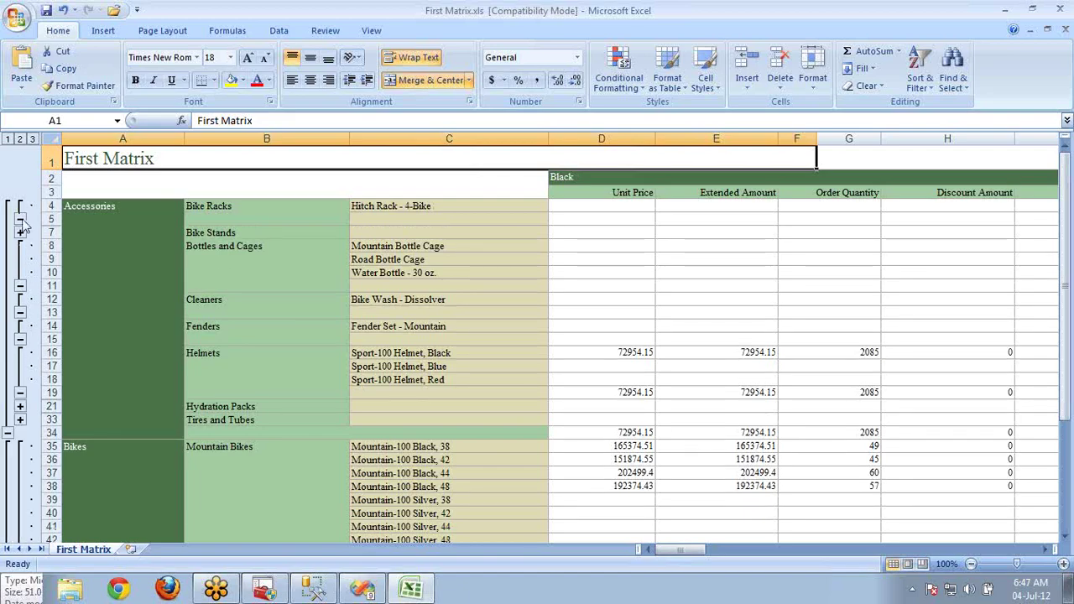
pyautogui.click(21, 219)
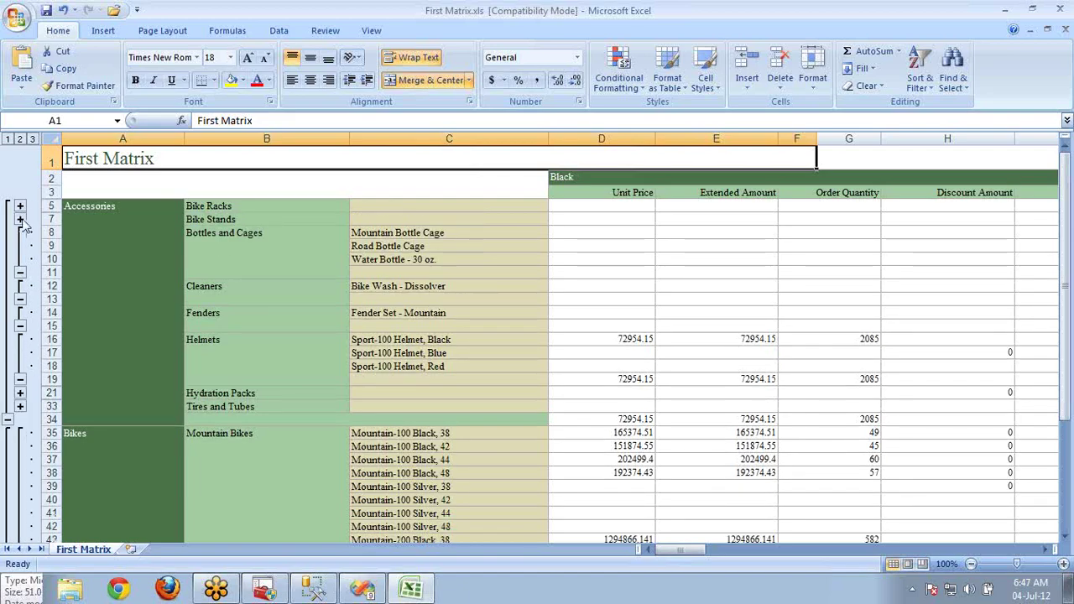
pyautogui.click(20, 273)
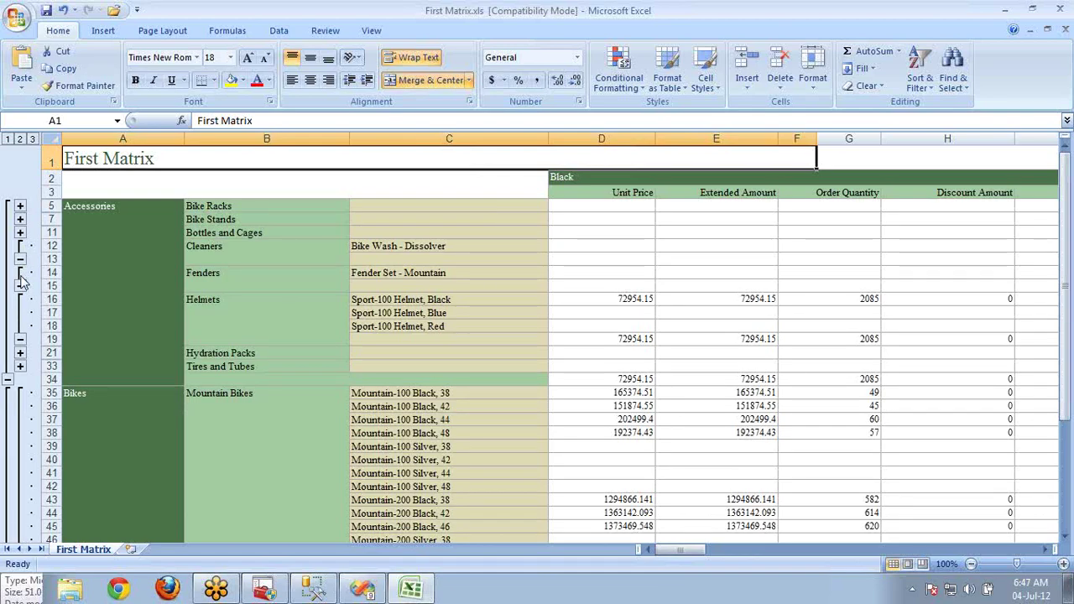
pyautogui.click(21, 283)
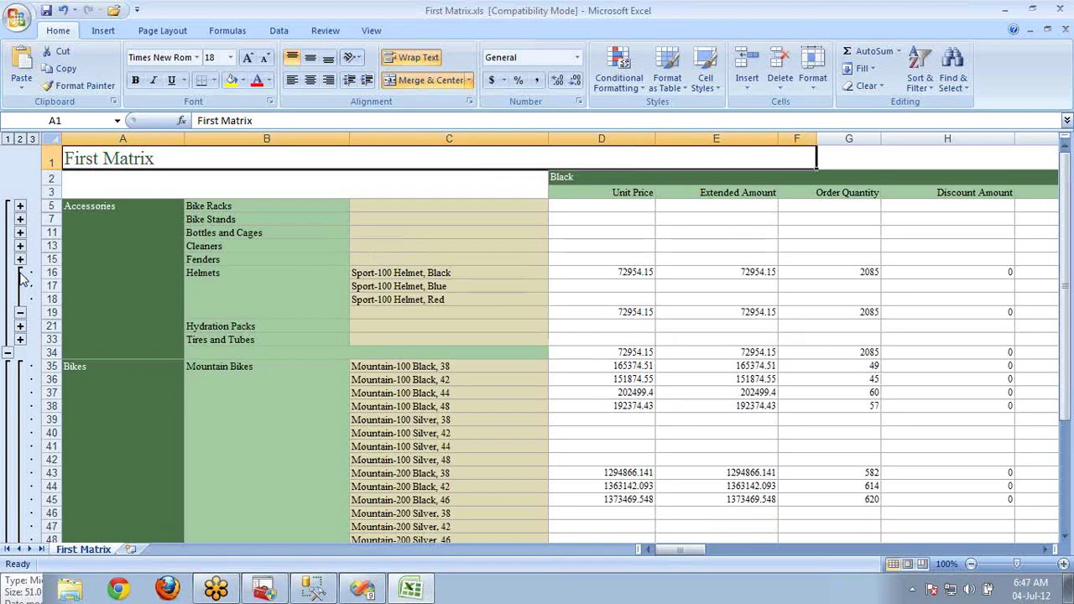
pyautogui.click(20, 312)
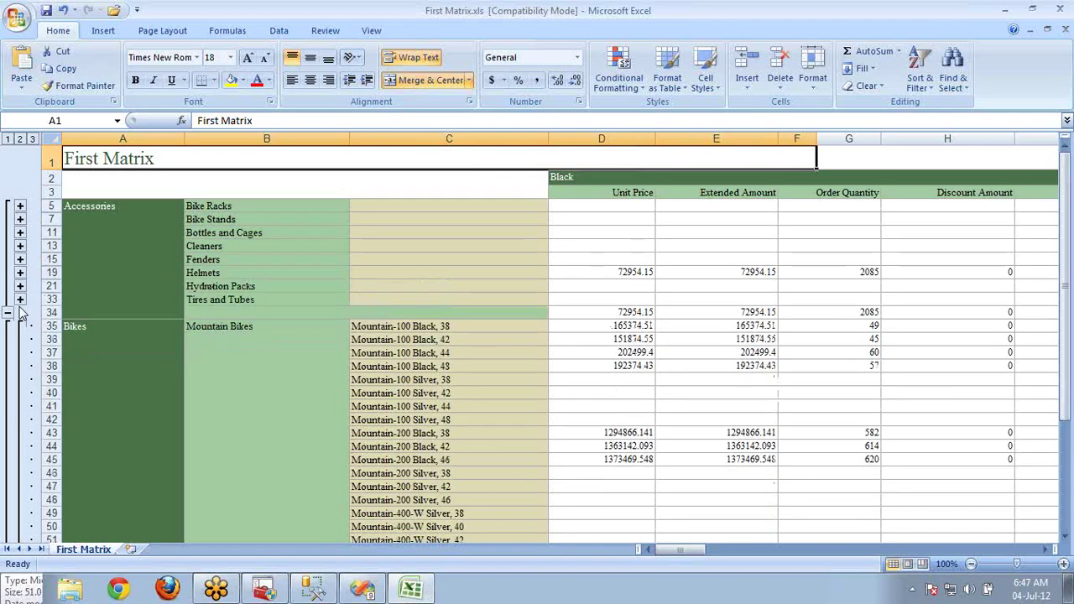
pyautogui.click(6, 312)
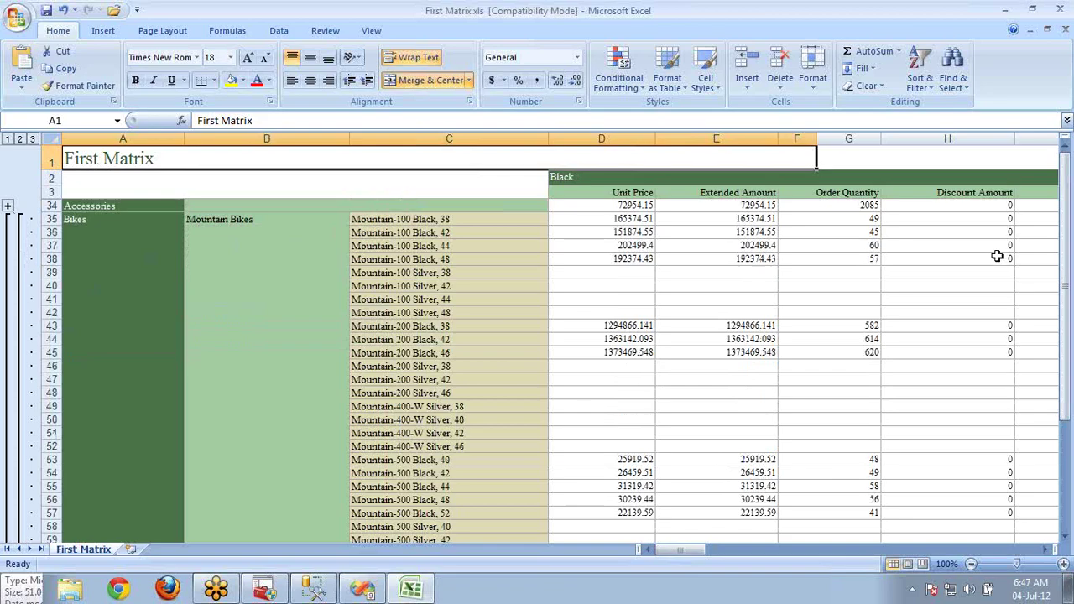
pyautogui.moveTo(1064, 278); pyautogui.dragTo(1064, 284)
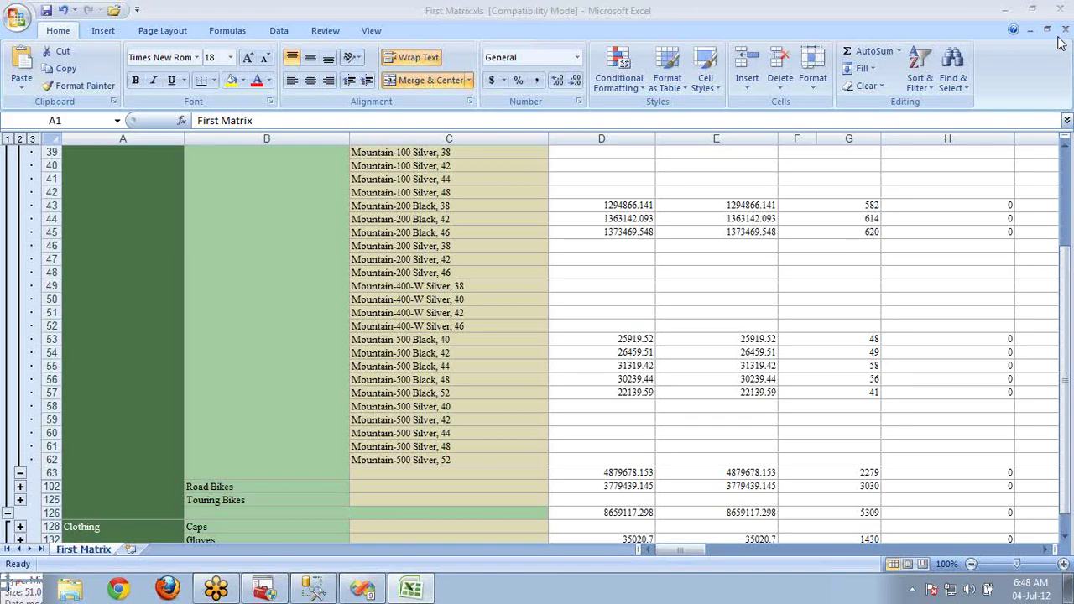
# Switch back to Visual Studio, return First Matrix to design view and check the Adventure_Works data source properties without changing them
pyautogui.click(362, 590)
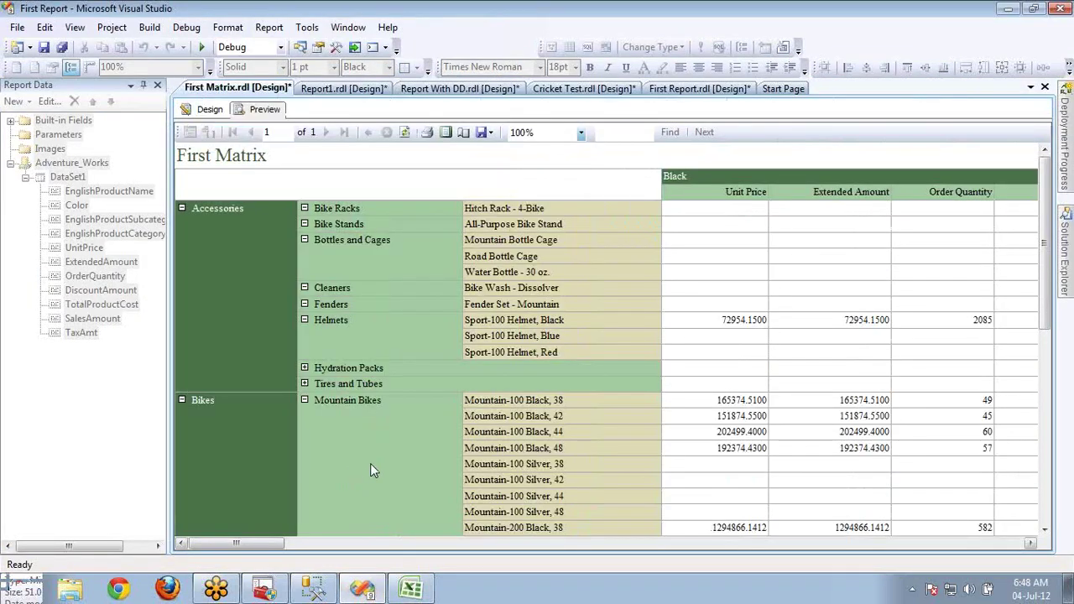
pyautogui.click(211, 111)
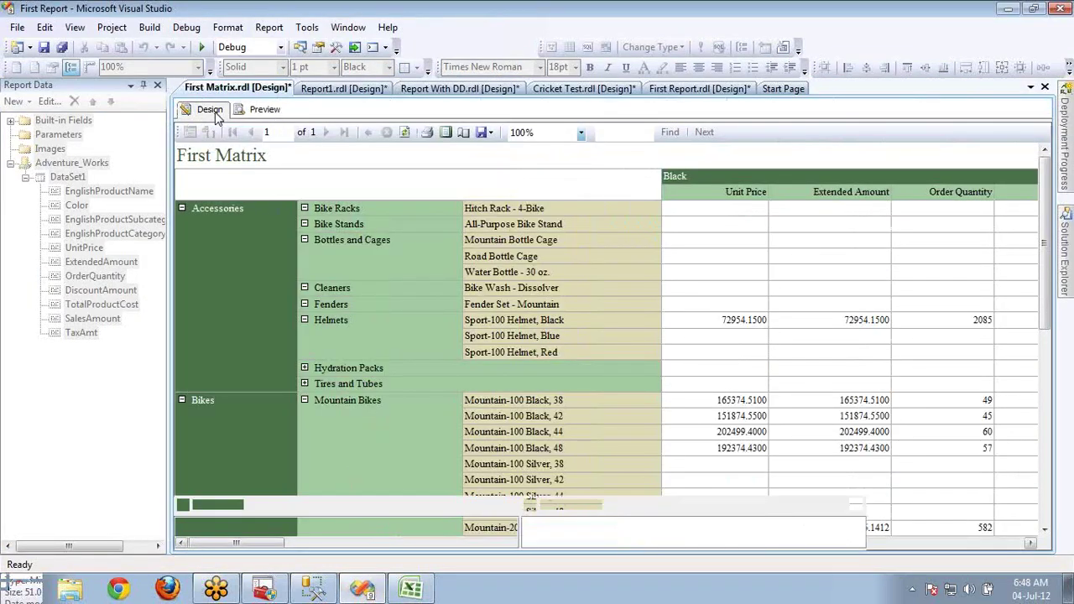
pyautogui.click(69, 166)
pyautogui.doubleClick(71, 168)
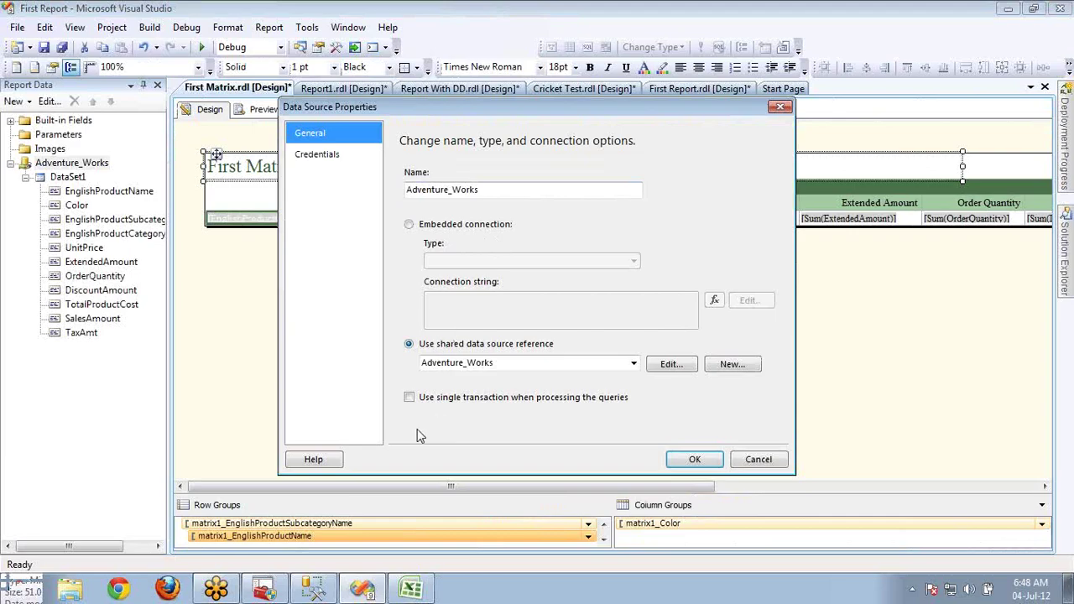
pyautogui.click(749, 460)
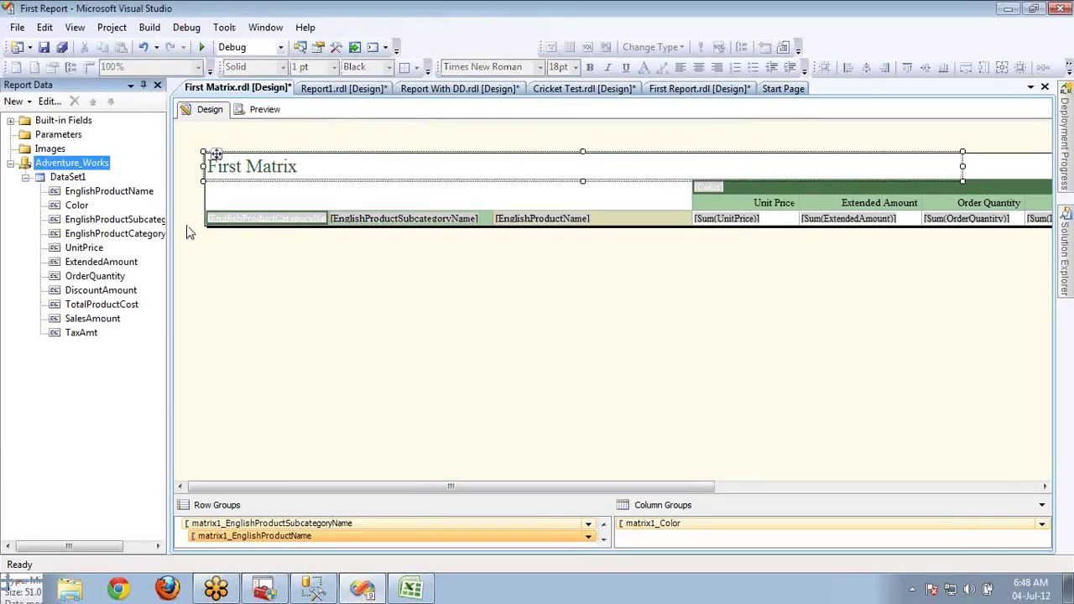
# Select DataSet1 in the report data and the empty corner cell above the matrix's row groups
pyautogui.click(69, 180)
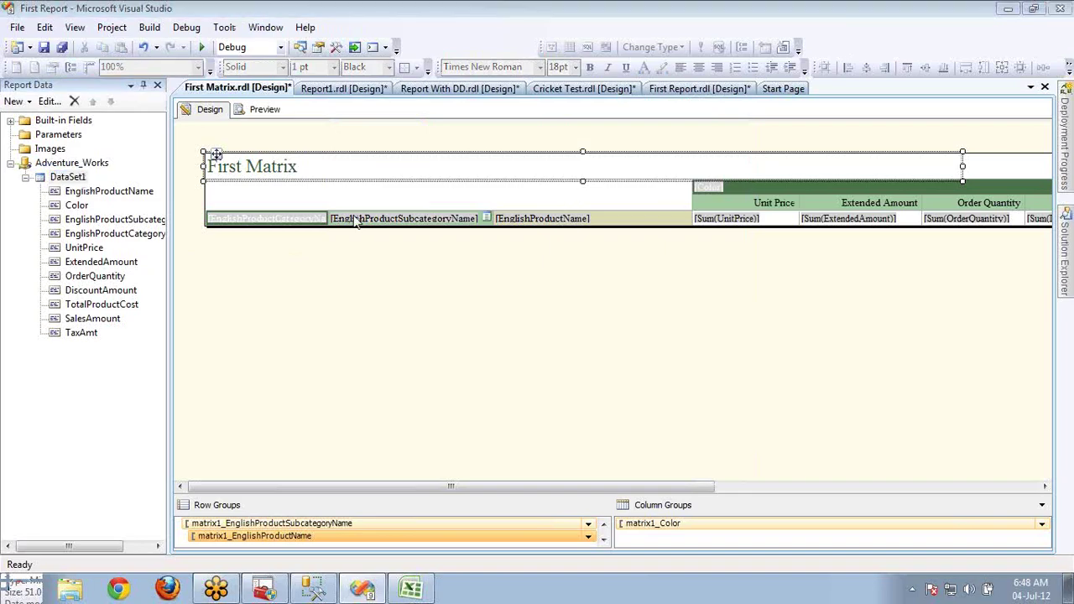
pyautogui.click(282, 194)
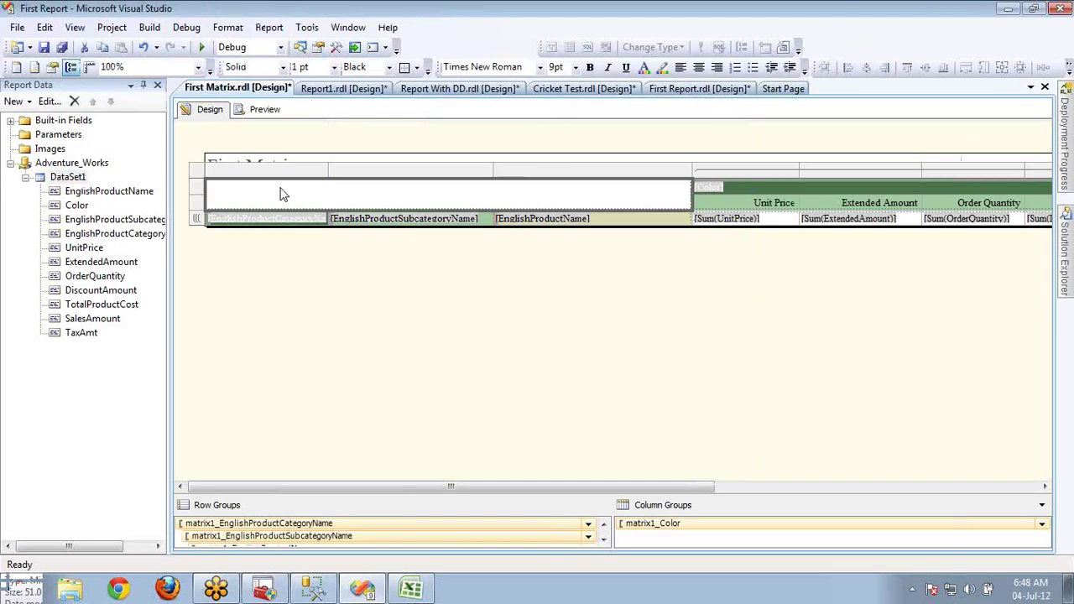